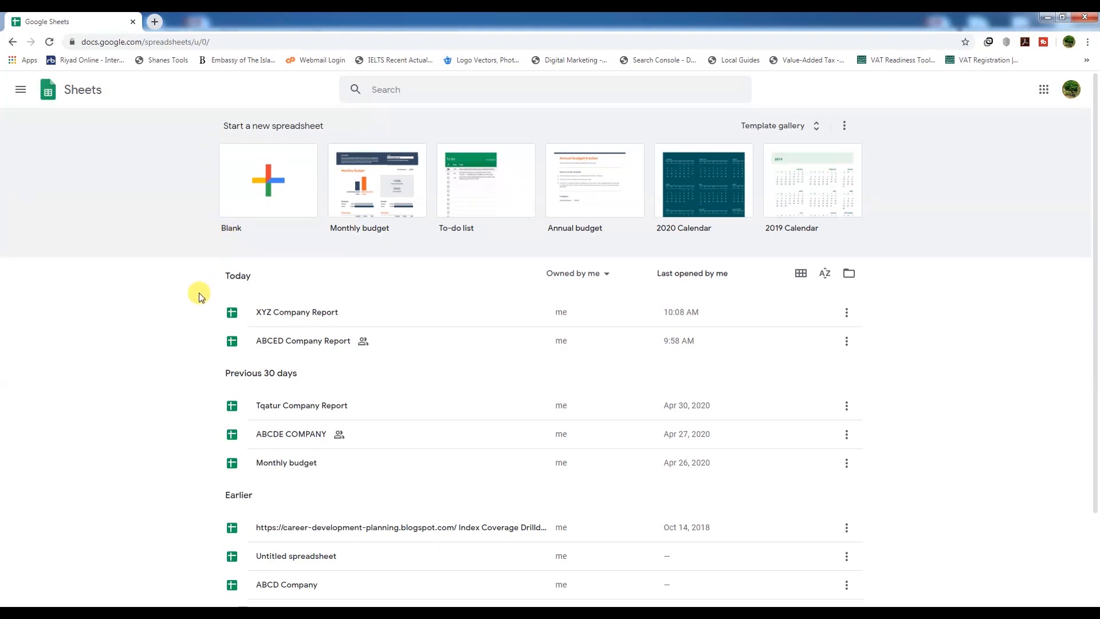
Open the XYZ Company Report spreadsheet and compare the raw profit and loss sheets of the Dammam and Jeddah branches
click(282, 314)
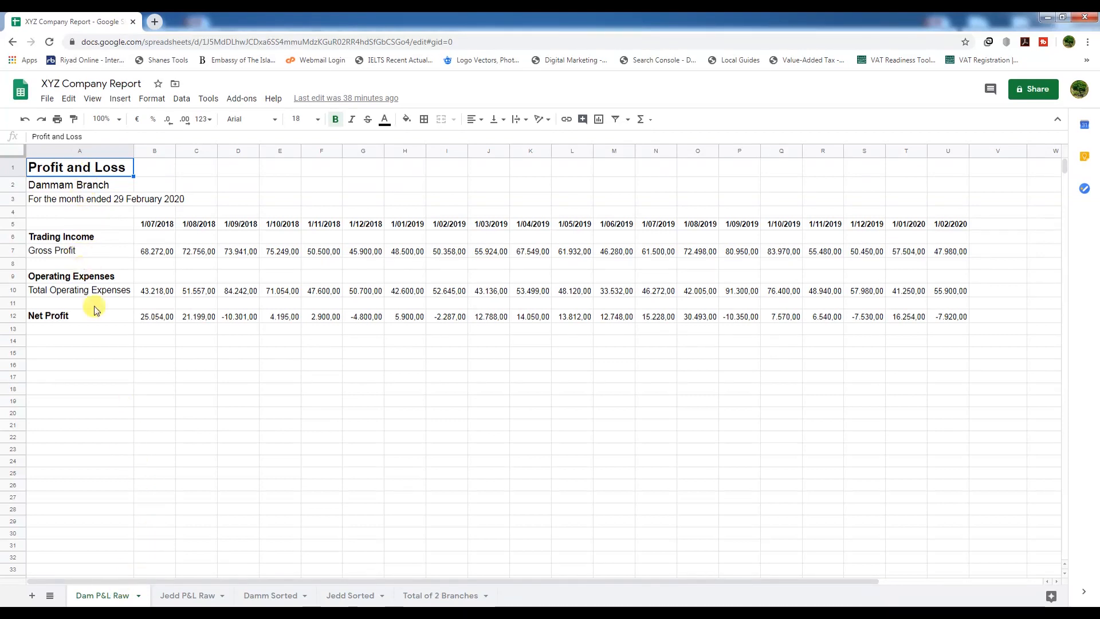
click(184, 597)
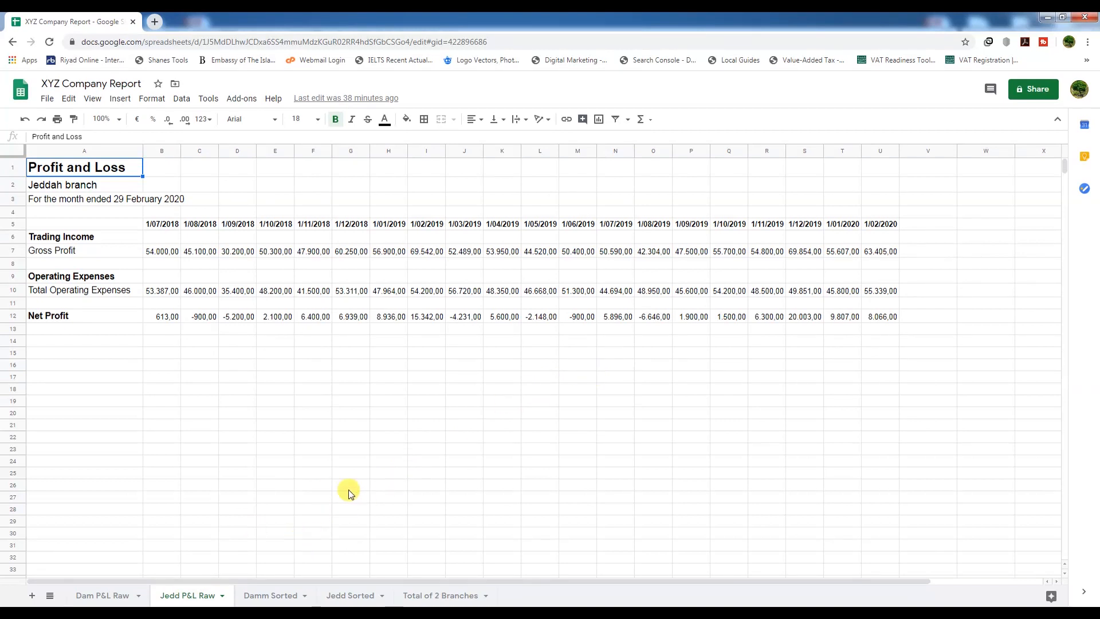
click(114, 596)
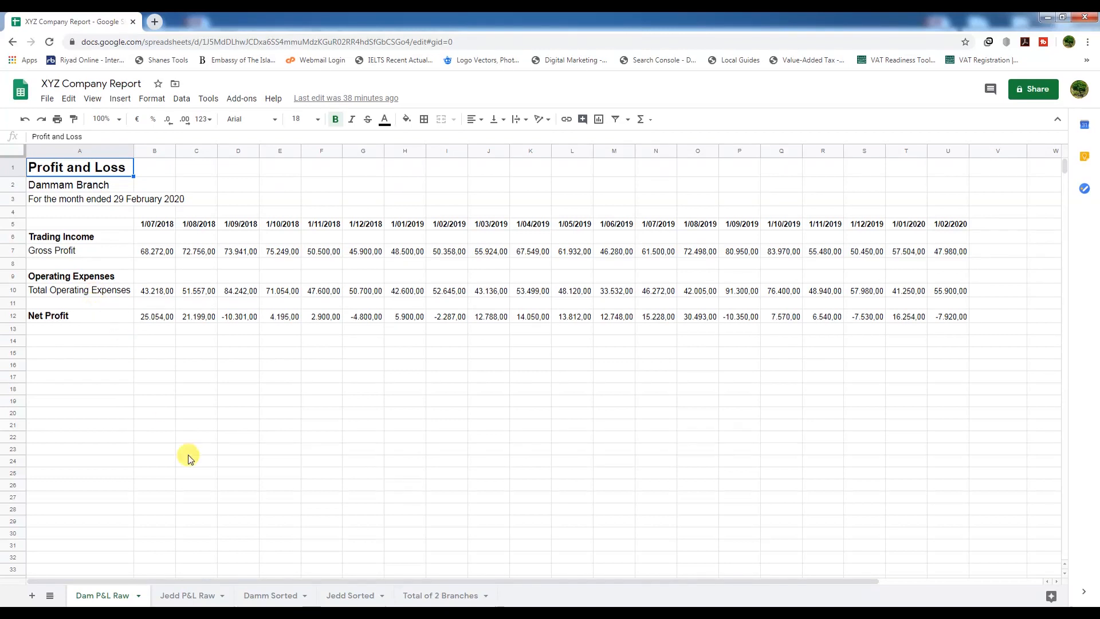
click(178, 595)
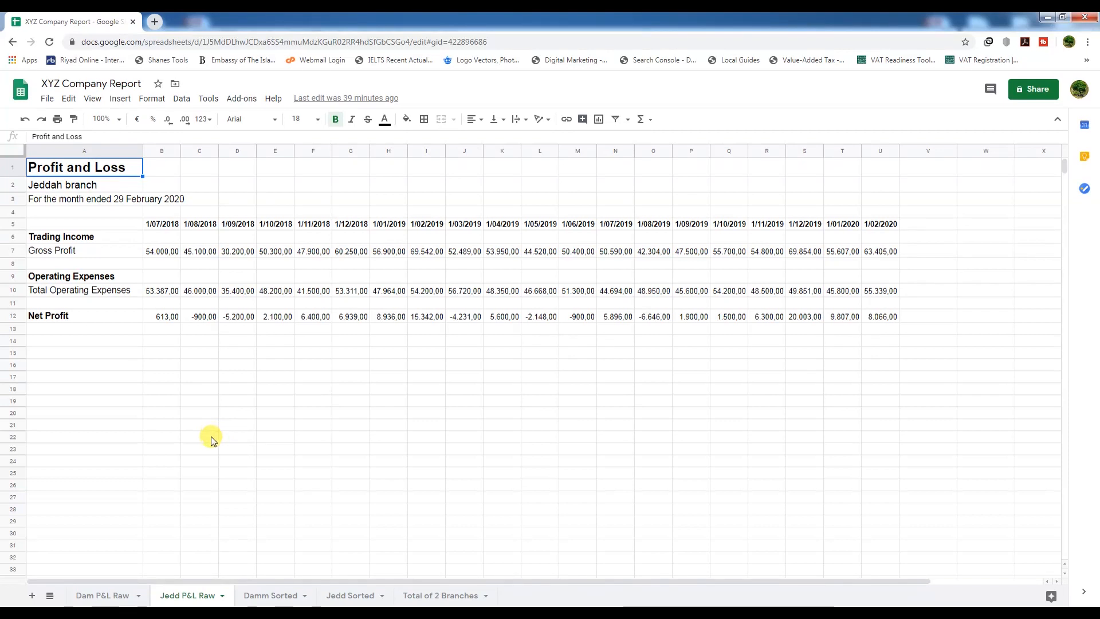
Examine how the Damm Sorted sheet arranges branch, date, revenue, expenses and profit in columns
click(269, 596)
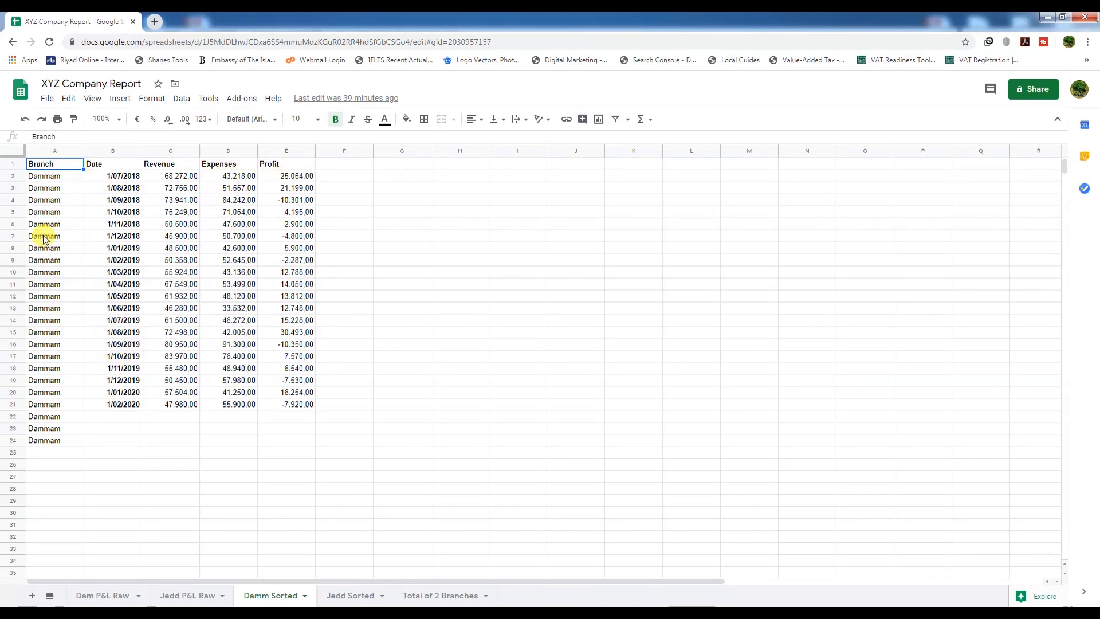
drag(41, 165, 298, 474)
click(213, 462)
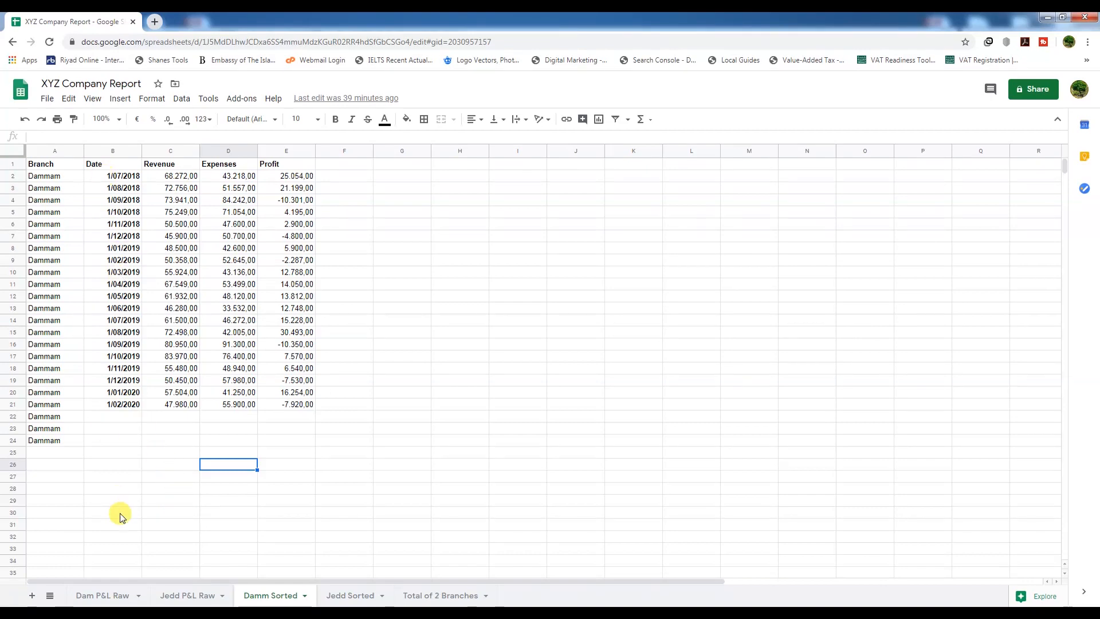
Copy the date row B5:U5 from Dam P&L Raw and paste it transposed at H3 of Damm Sorted
click(108, 595)
drag(157, 224, 967, 228)
key(ctrl+c)
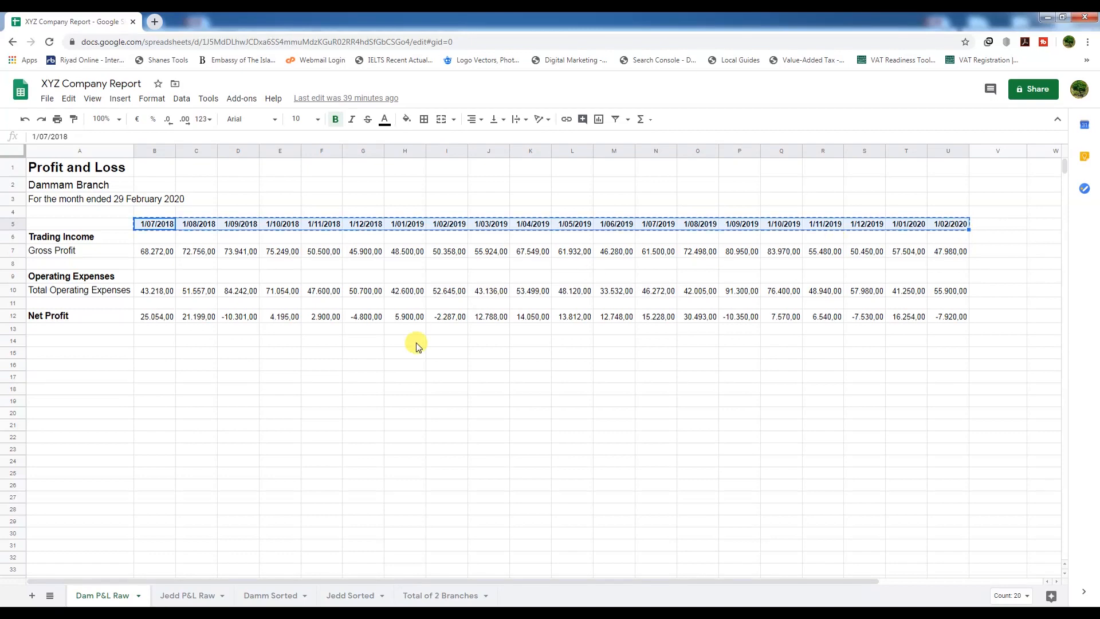
click(270, 595)
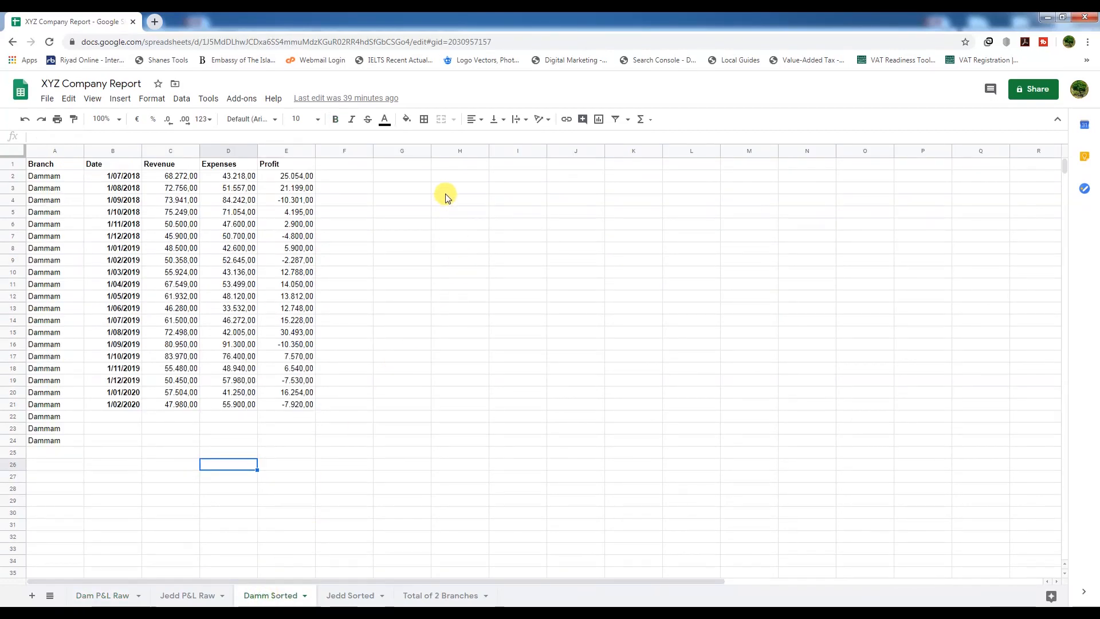
right_click(465, 191)
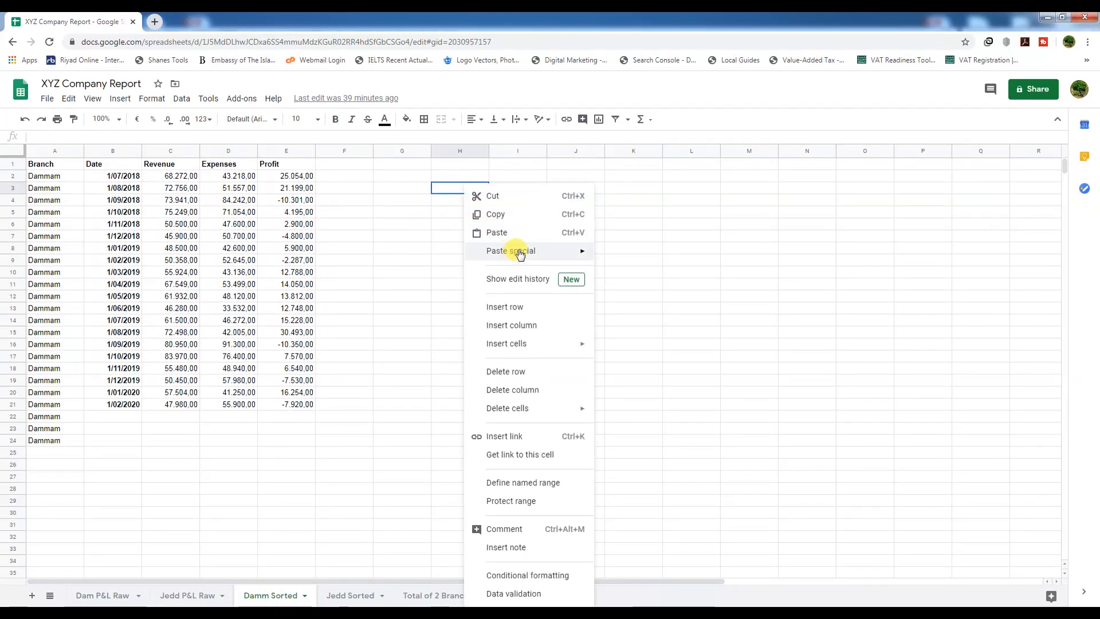
mouse_move(519, 252)
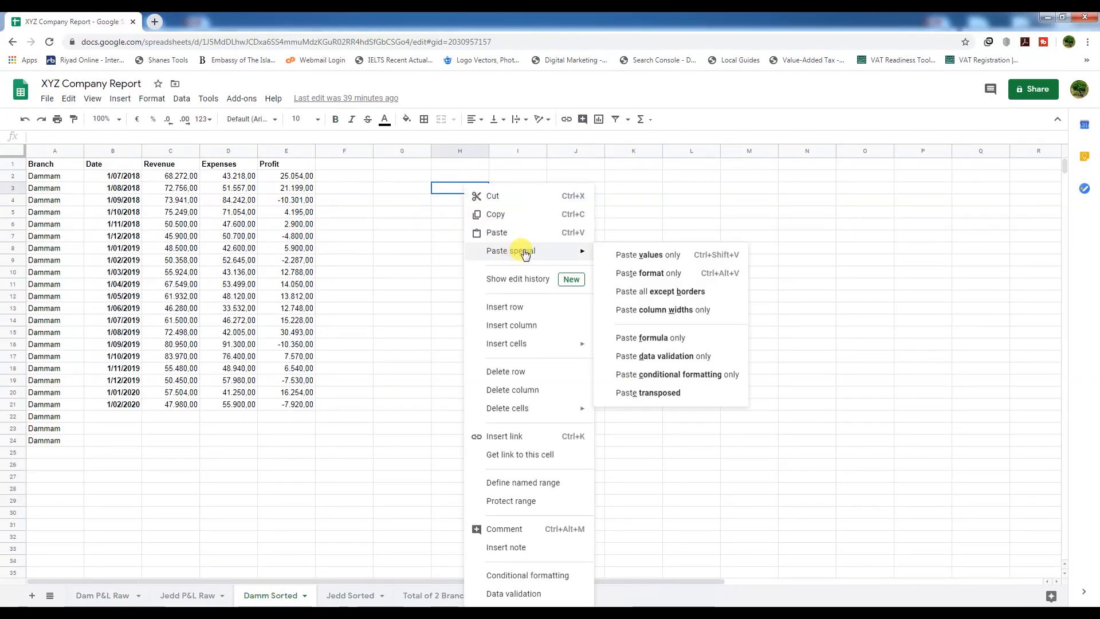
click(643, 396)
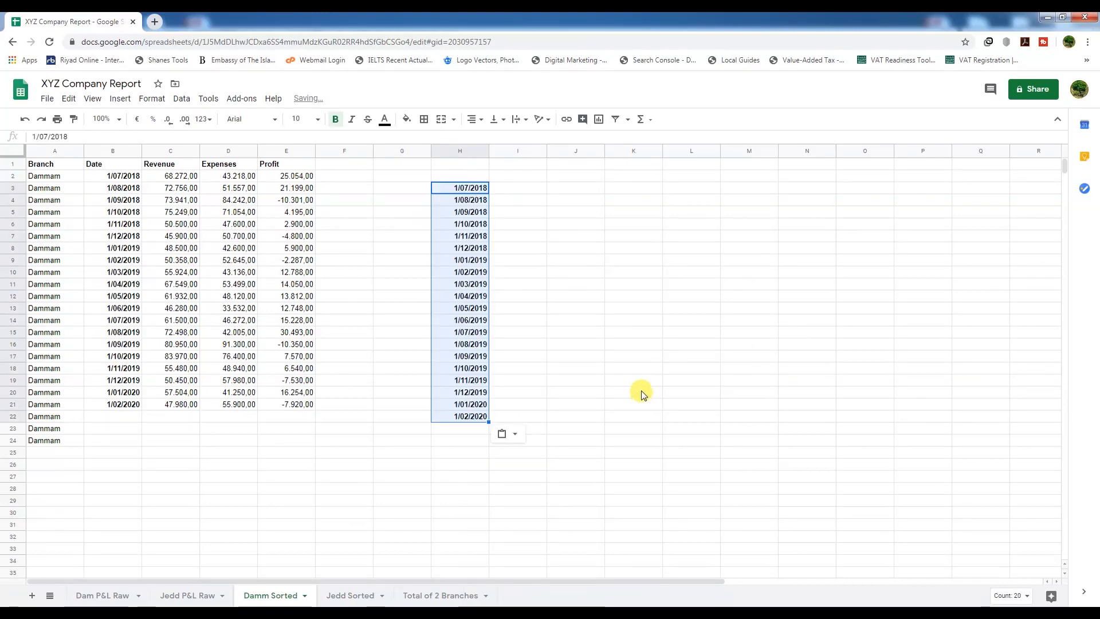
Copy the Gross Profit values from Dam P&L Raw and paste them transposed at I3 of Damm Sorted
click(122, 596)
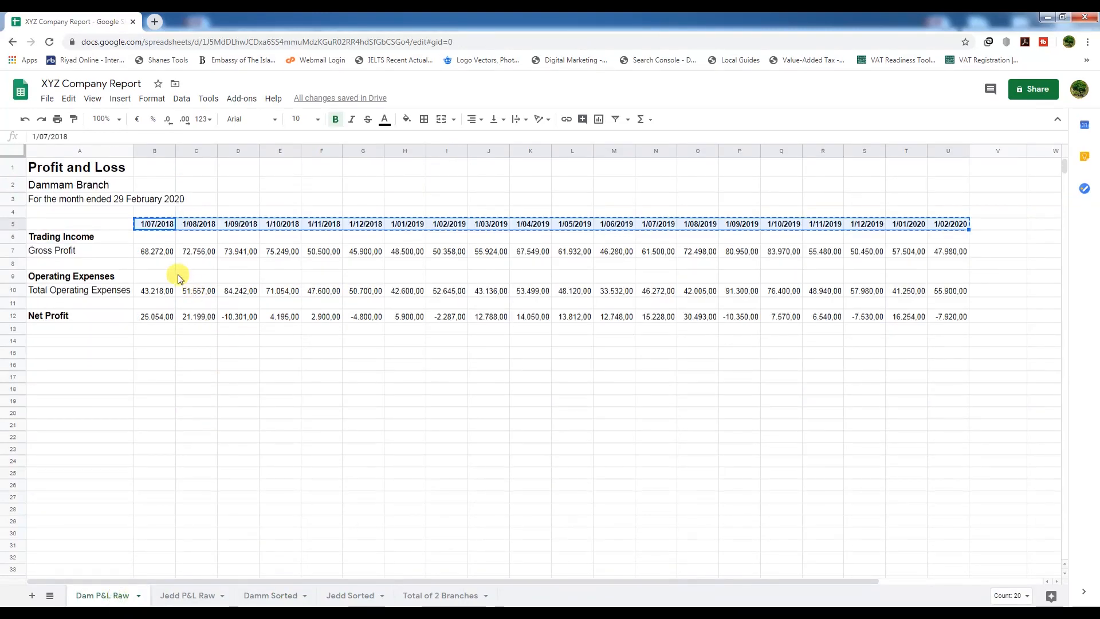
drag(154, 256, 940, 258)
key(ctrl+c)
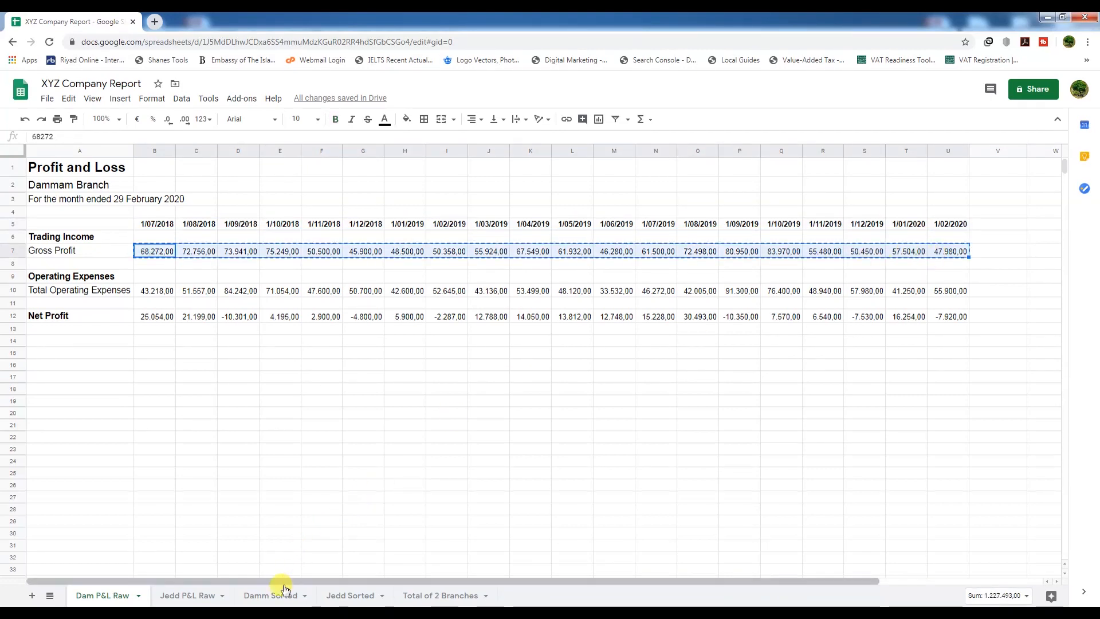
click(278, 595)
right_click(523, 187)
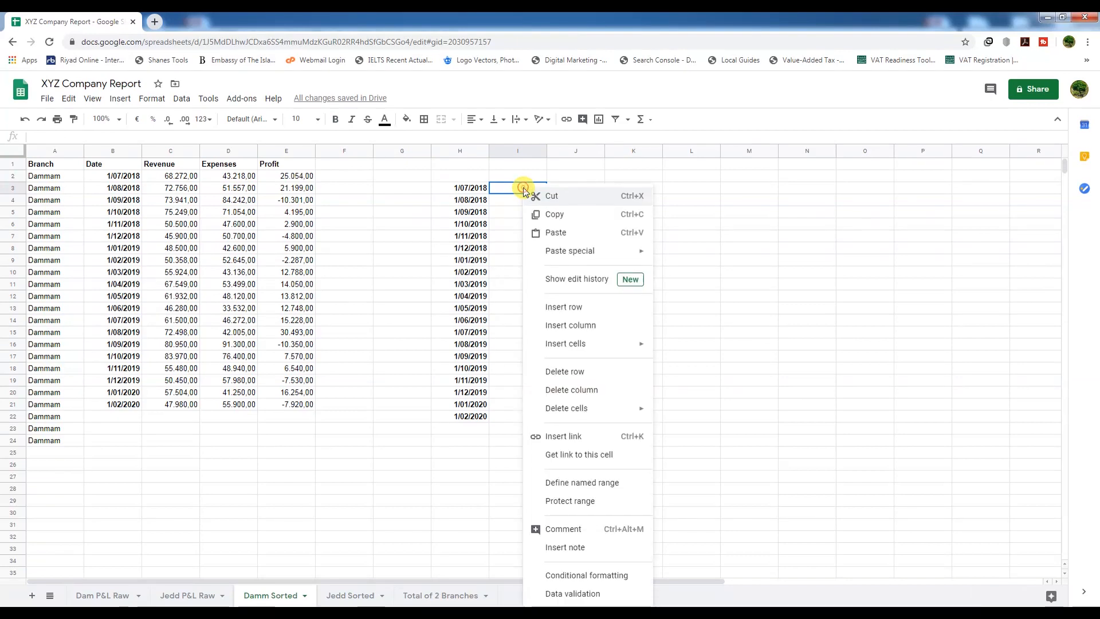
mouse_move(568, 258)
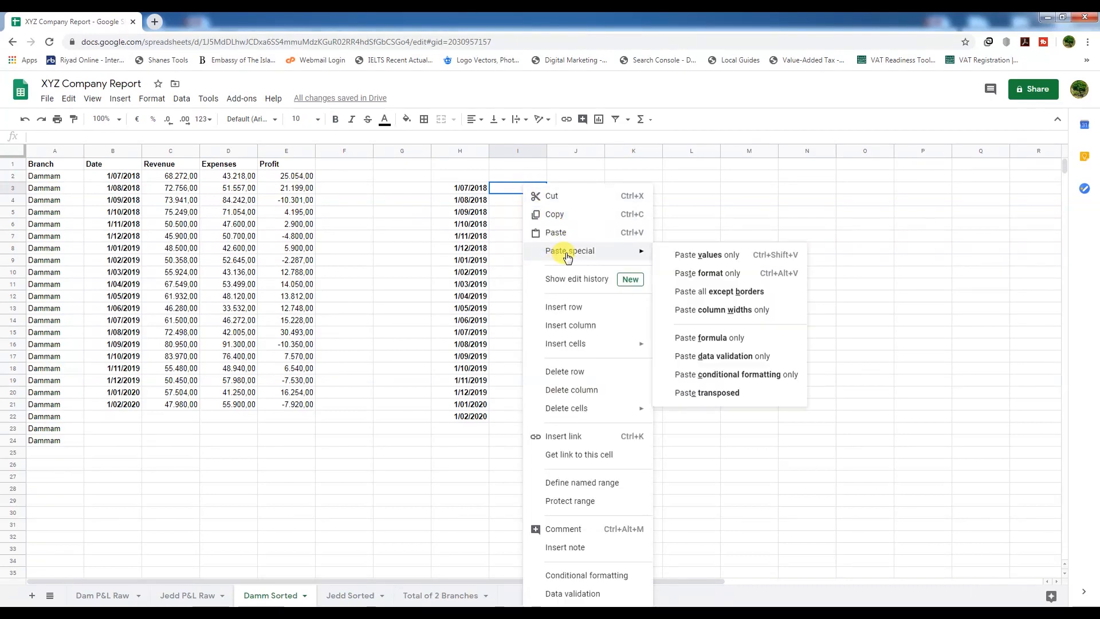
click(707, 393)
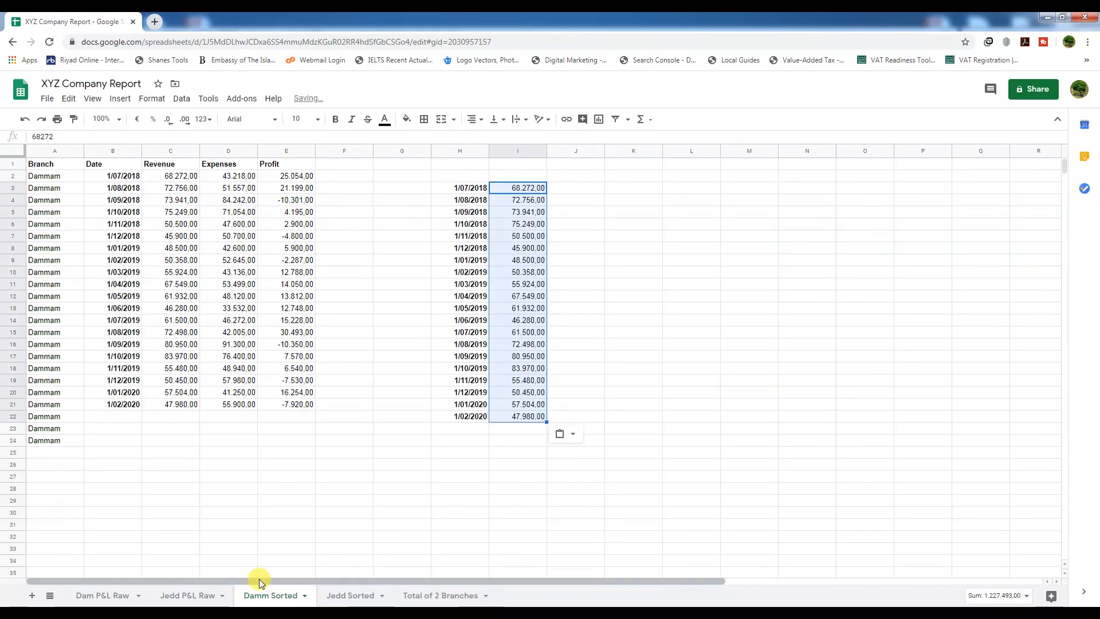
Copy the Total Operating Expenses values from Dam P&L Raw and paste them transposed at J3 of Damm Sorted
click(108, 596)
drag(155, 298, 946, 289)
key(ctrl+c)
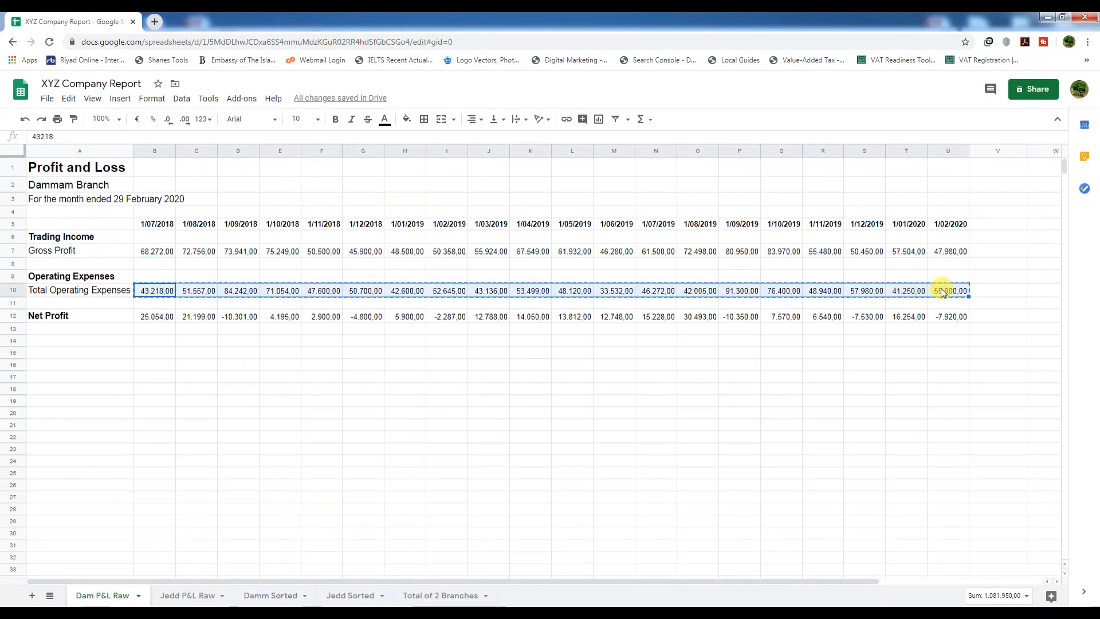
click(284, 595)
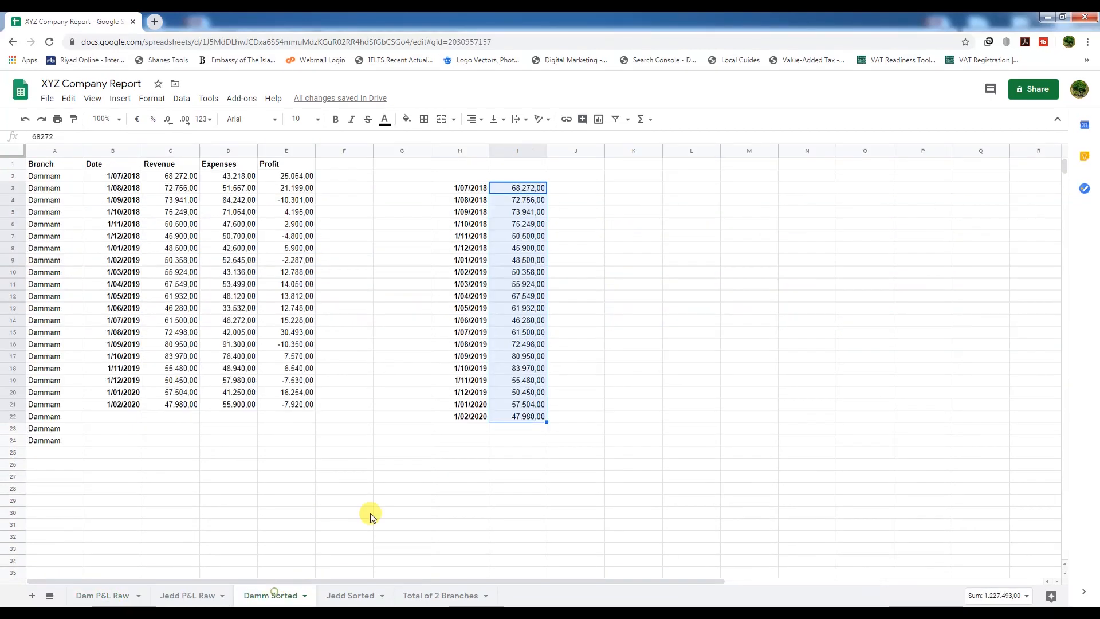
right_click(562, 189)
mouse_move(688, 251)
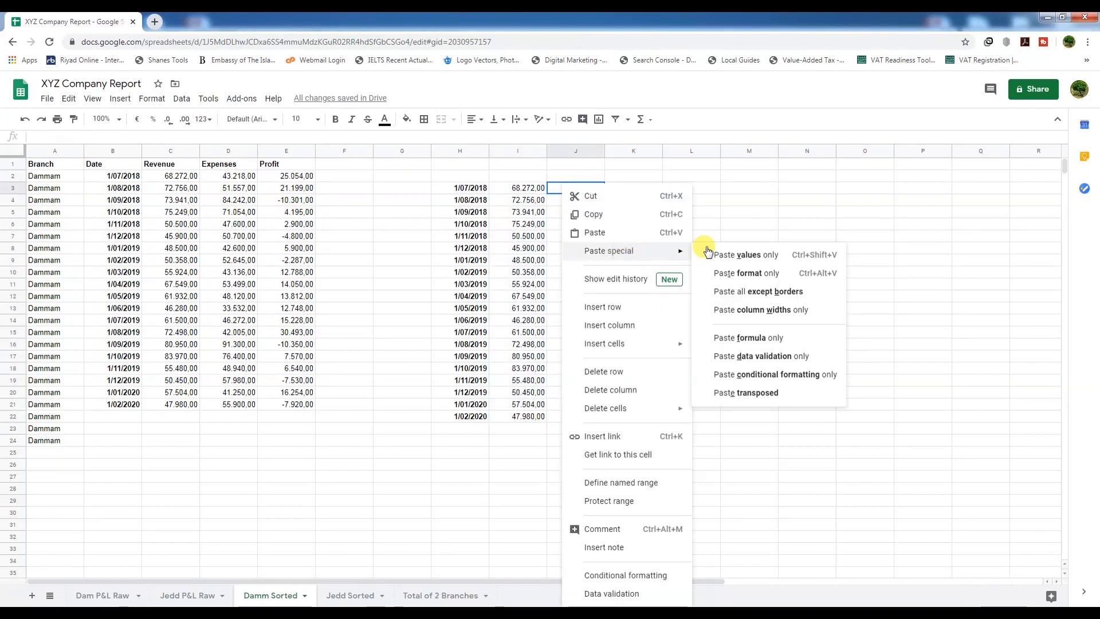
click(739, 393)
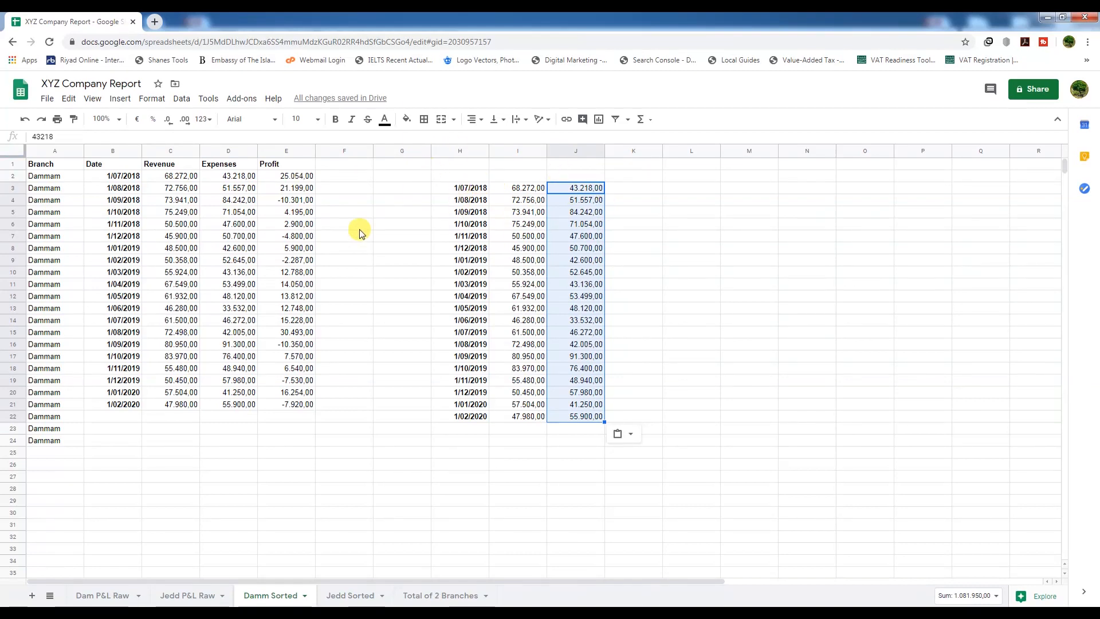
Delete the three columns of transposed dates, gross profit and expenses beside the main table in Damm Sorted
click(107, 596)
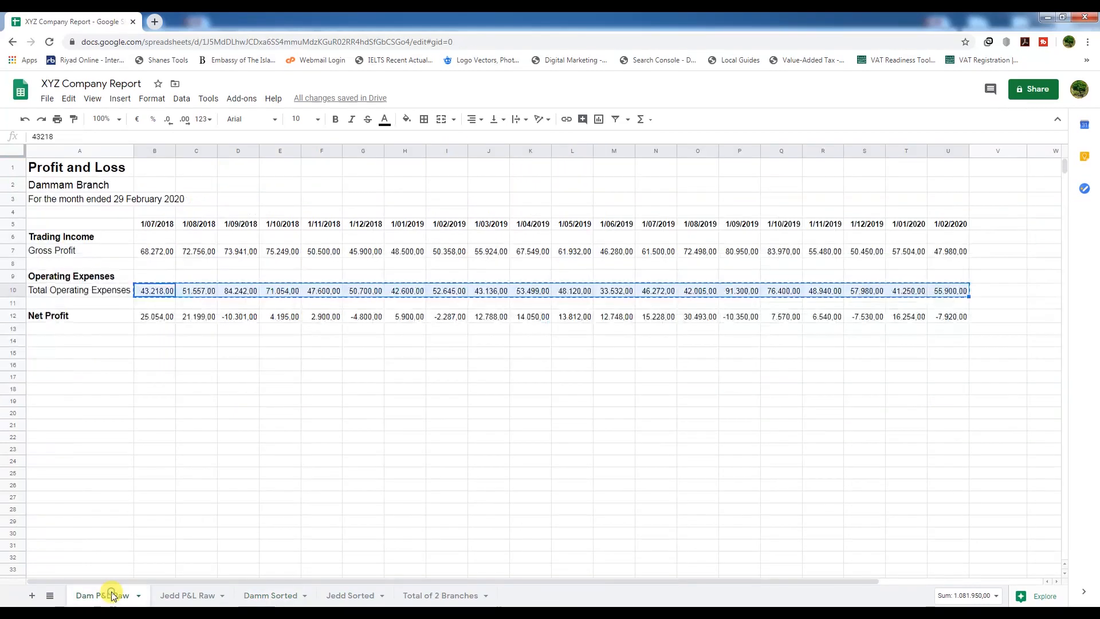
click(269, 596)
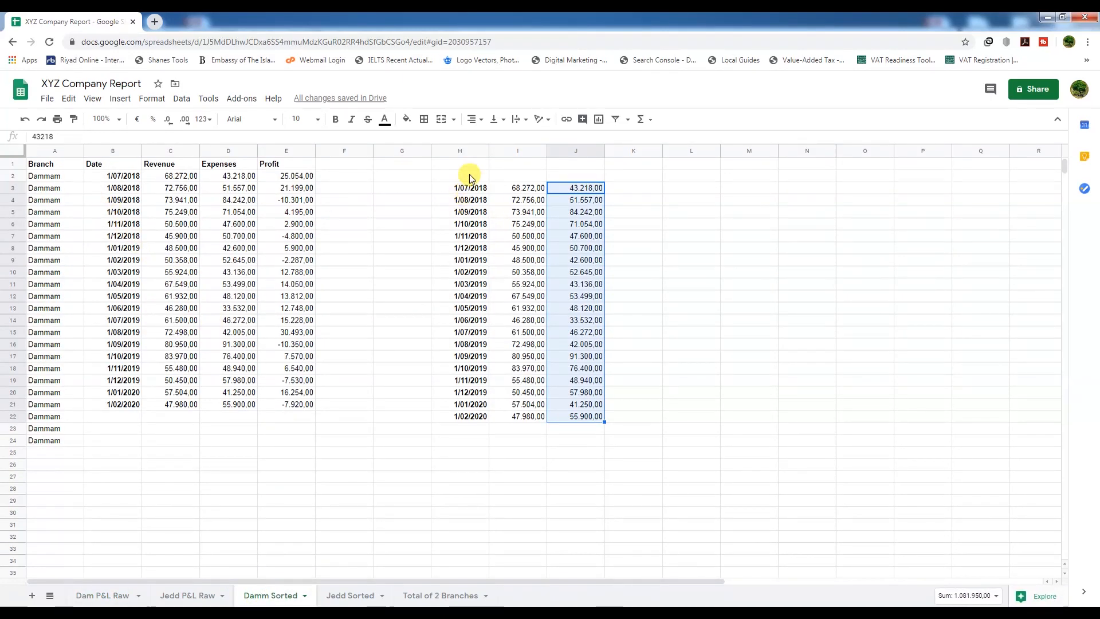
click(463, 149)
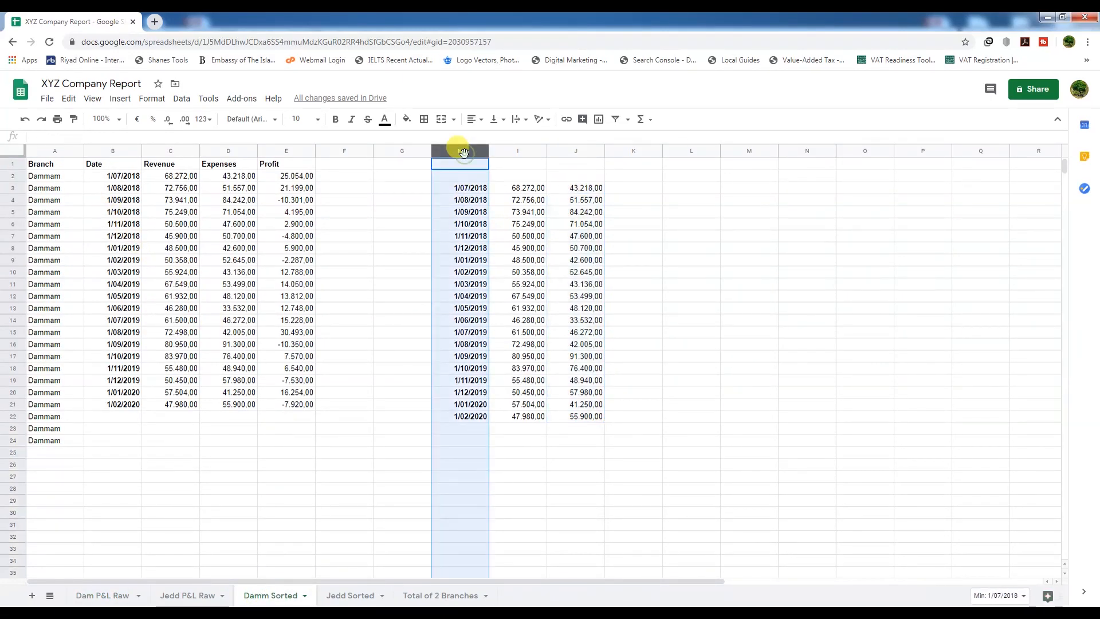
right_click(464, 153)
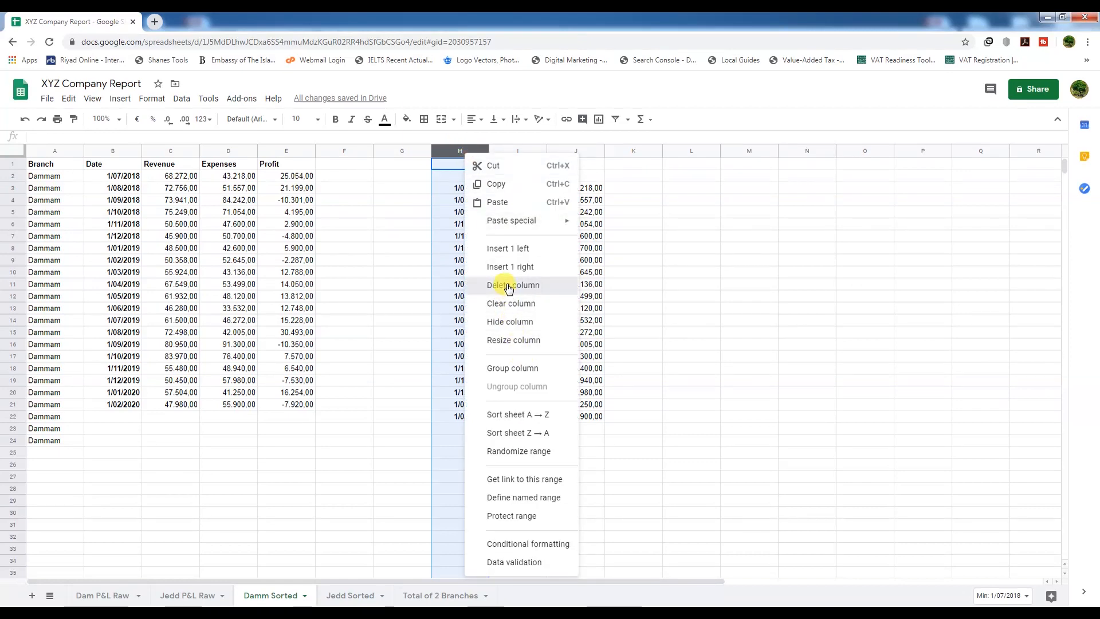
click(509, 286)
mouse_move(461, 150)
mouse_down()
mouse_move(499, 148)
mouse_move(473, 155)
mouse_up()
right_click(468, 153)
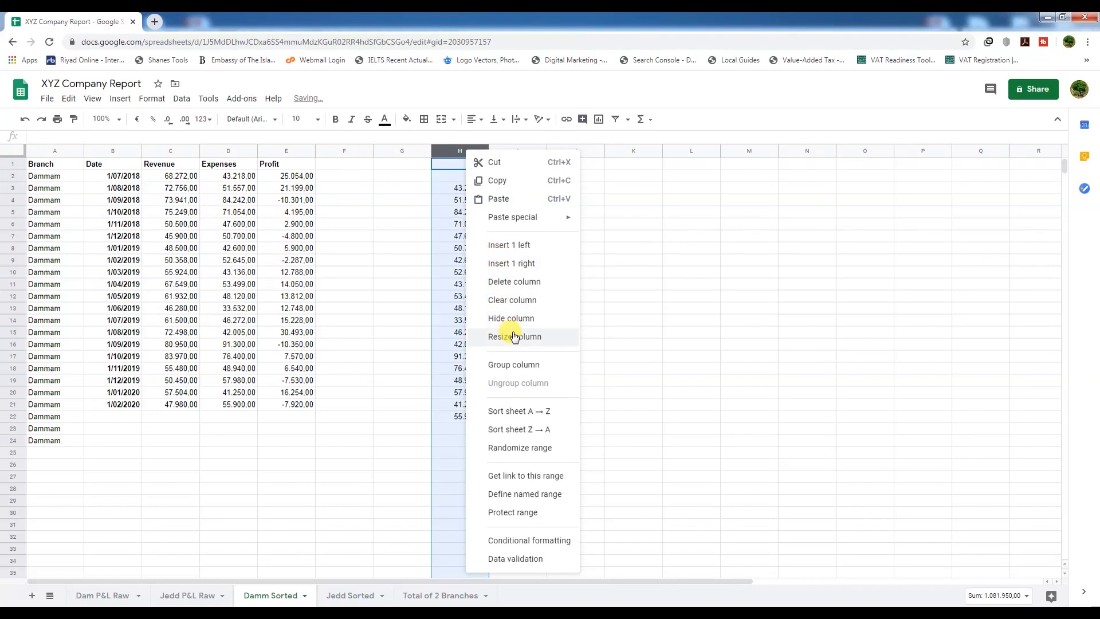
click(509, 284)
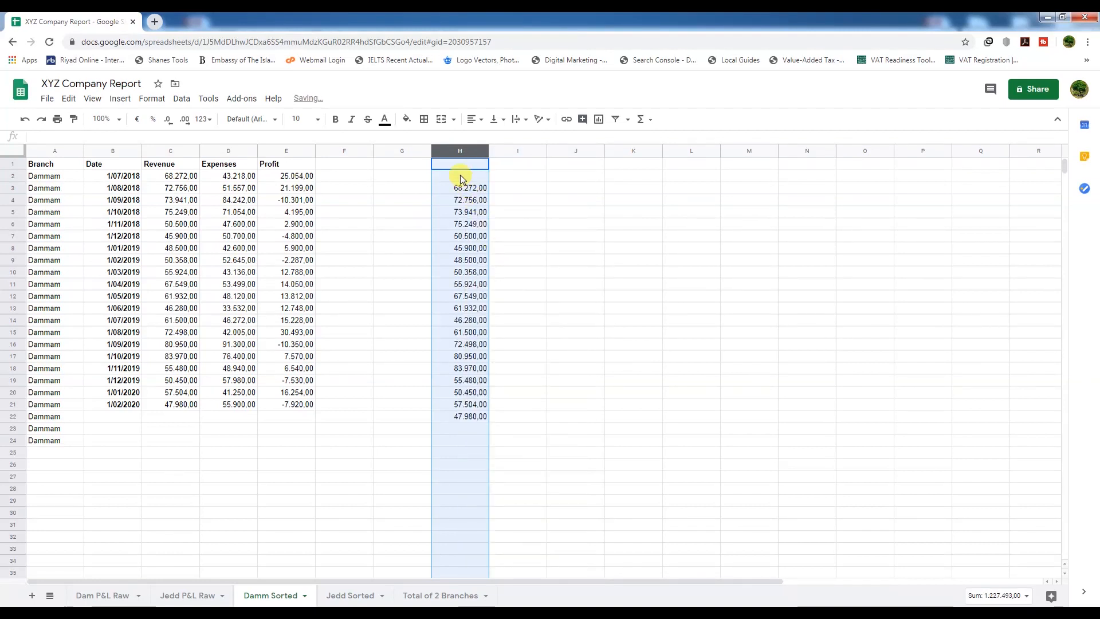
right_click(453, 150)
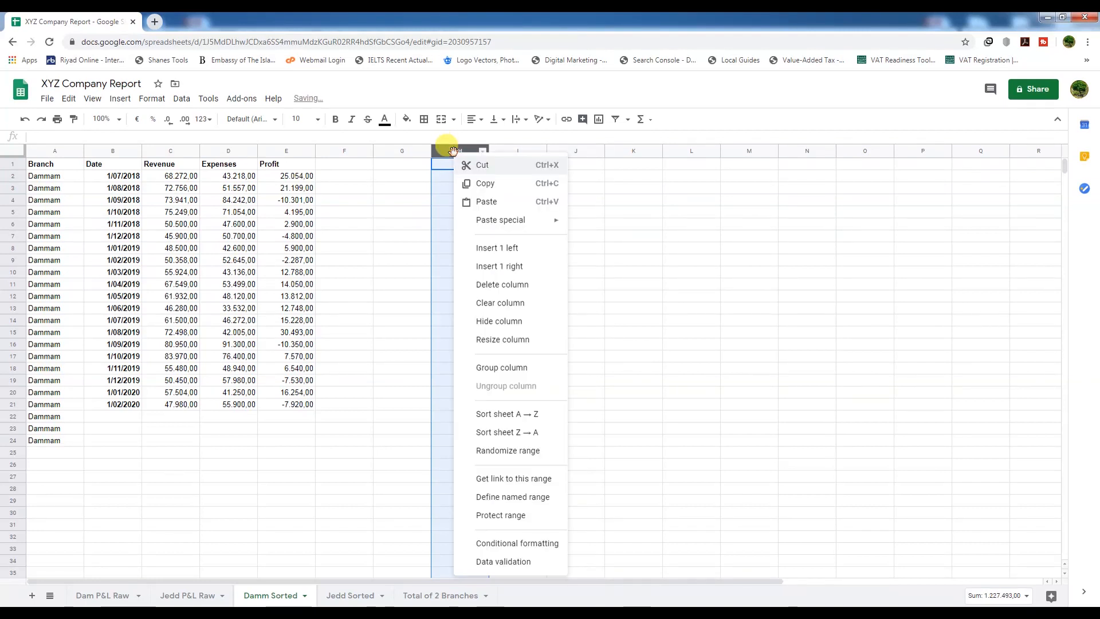
click(501, 285)
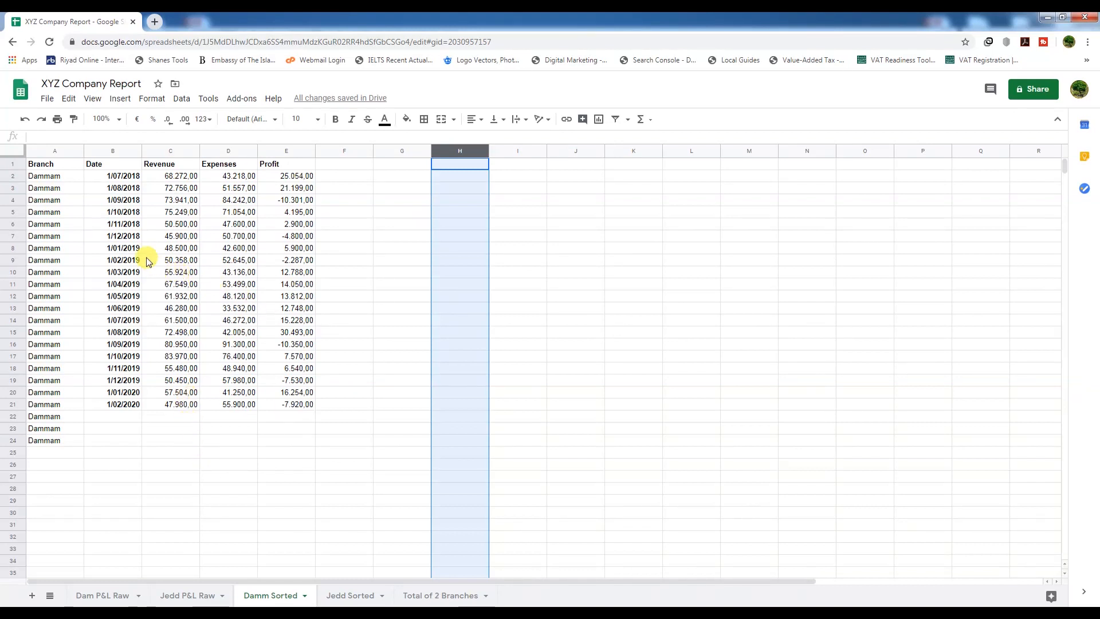
click(208, 453)
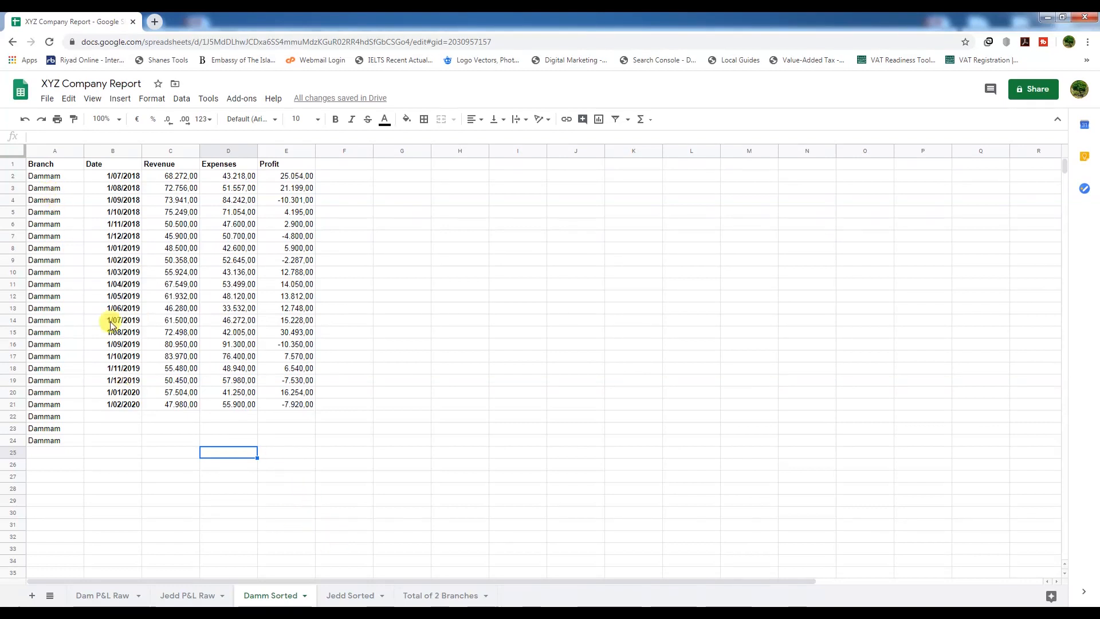
Review the Branch, Date, Revenue and Expenses columns in the Jedd Sorted sheet
click(345, 596)
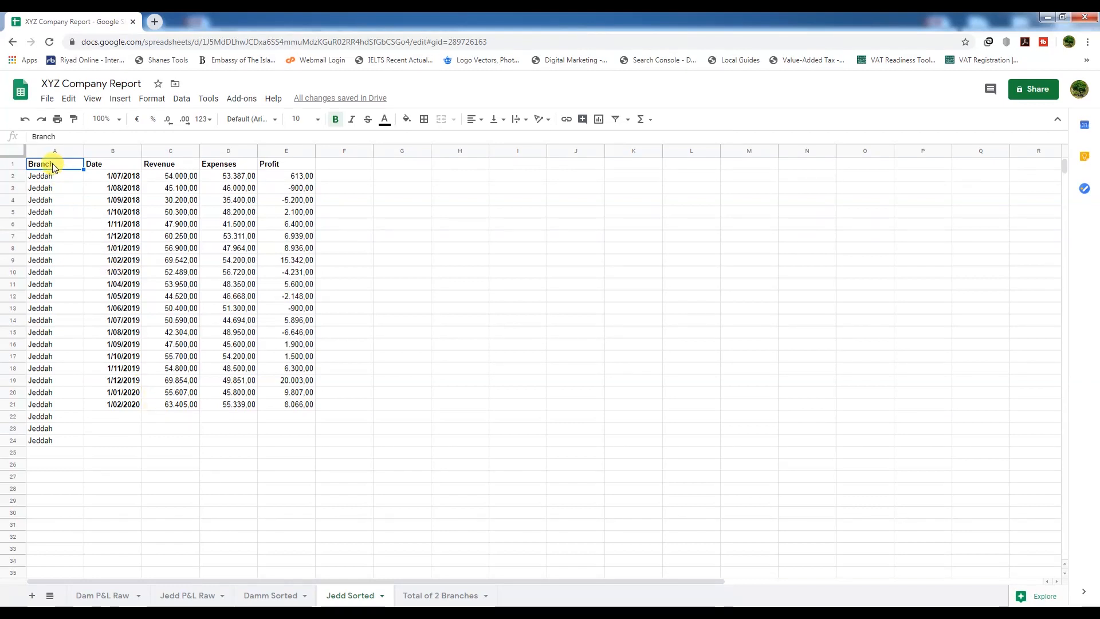
drag(52, 167, 44, 437)
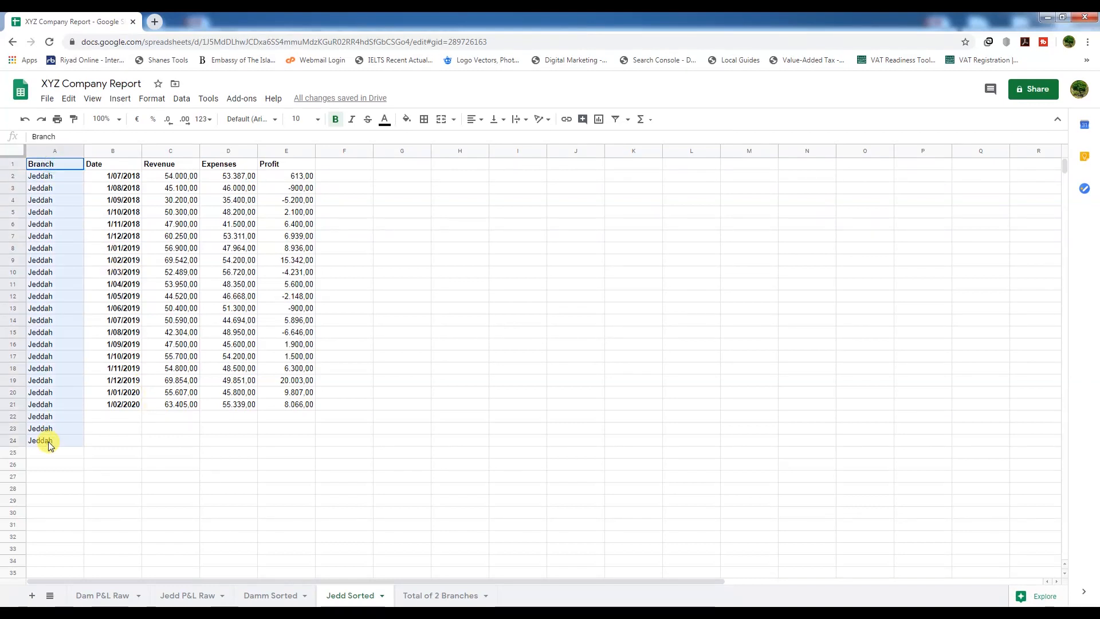
click(114, 164)
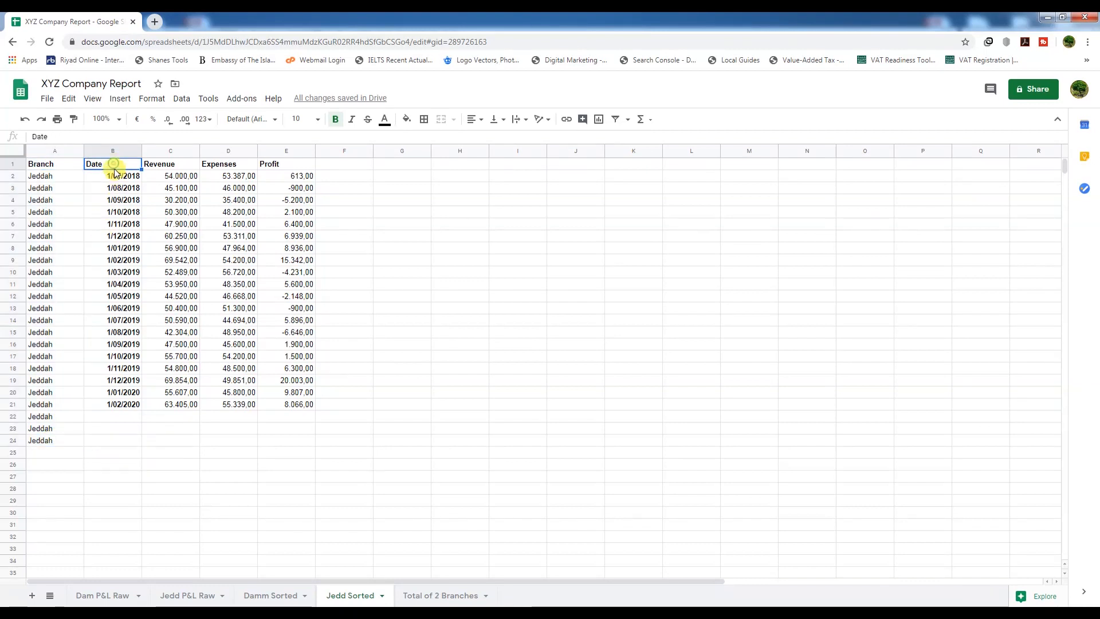
drag(113, 168, 124, 429)
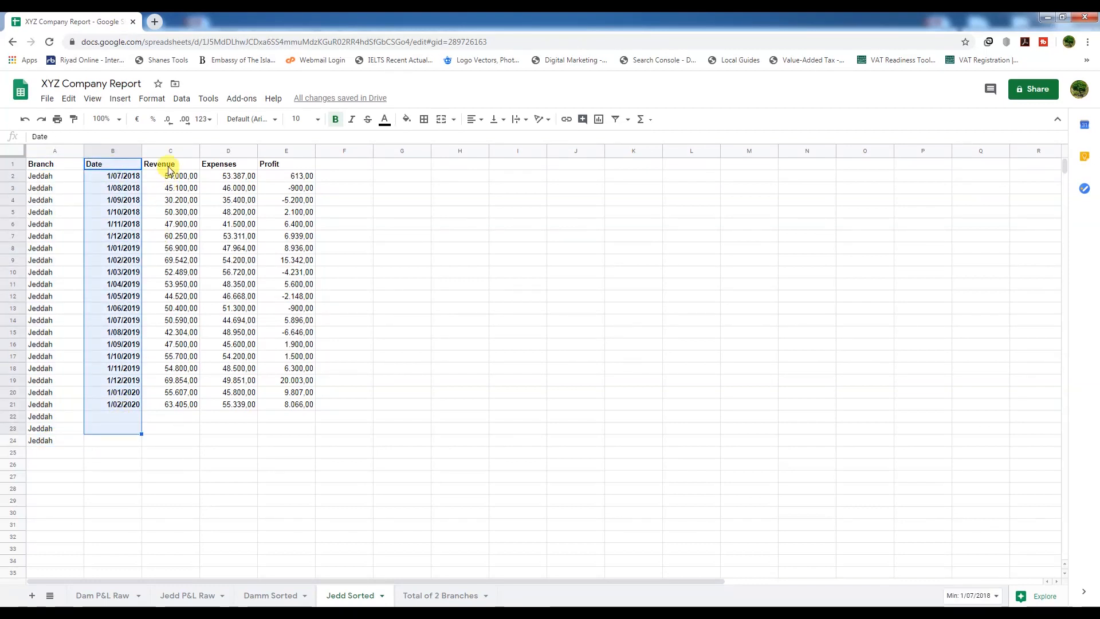
drag(170, 166, 176, 432)
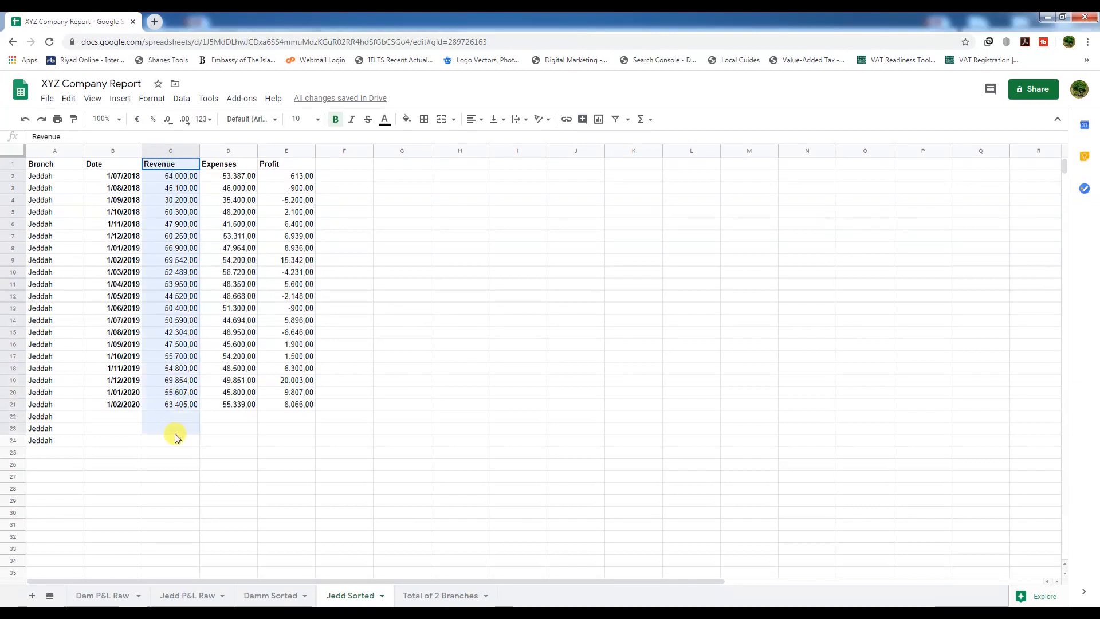
drag(225, 170, 226, 439)
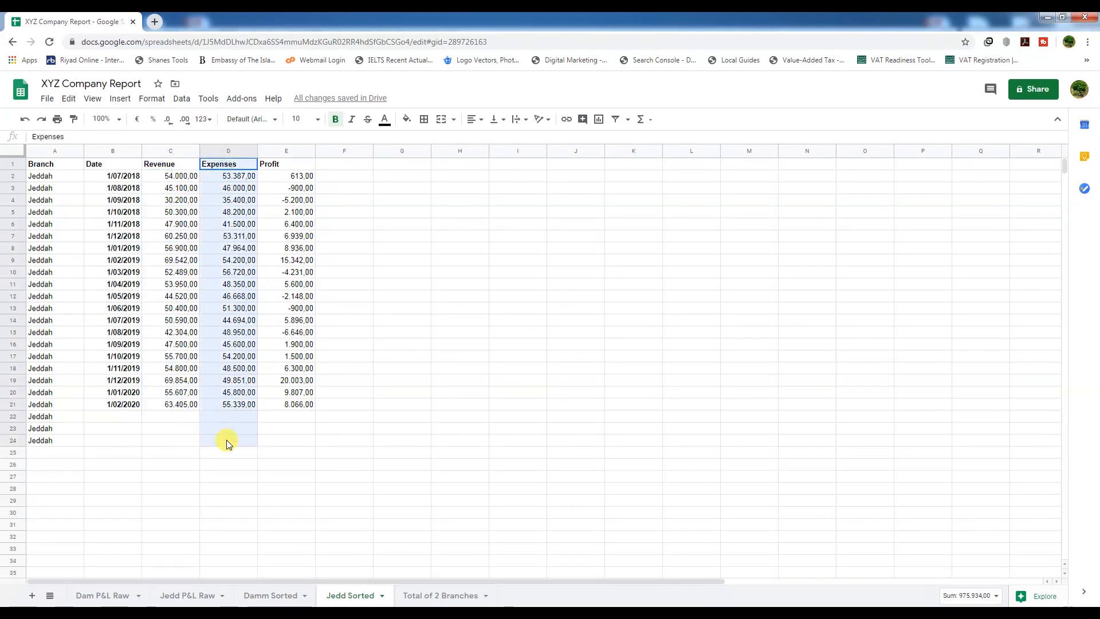
Review the full Jedd Sorted table from Branch to Profit and open the Total of 2 Branches sheet
drag(43, 166, 335, 468)
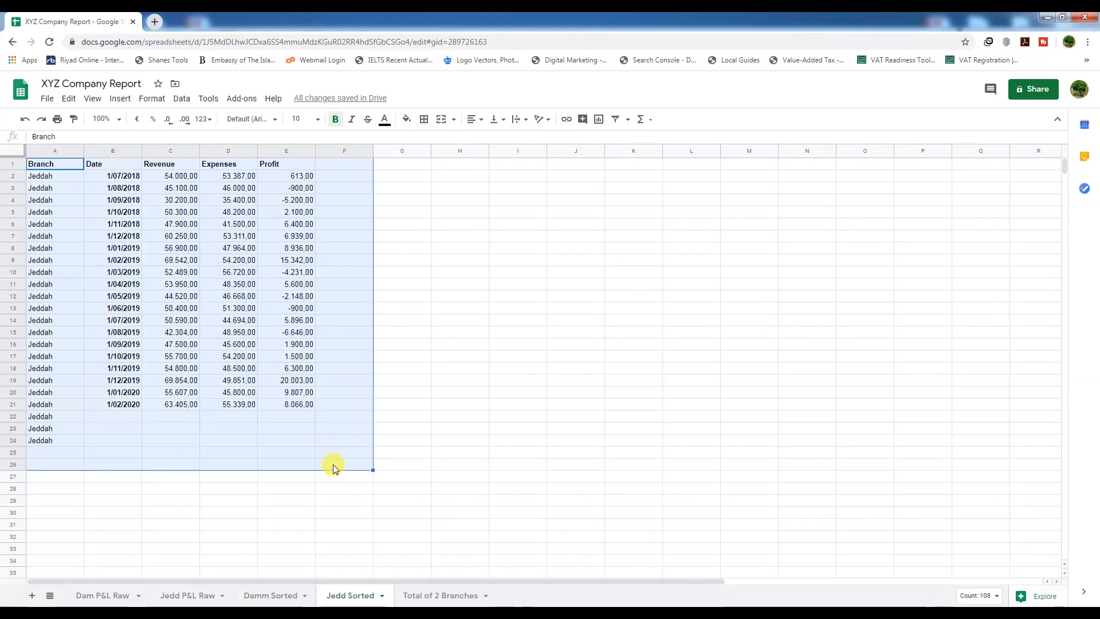
click(352, 397)
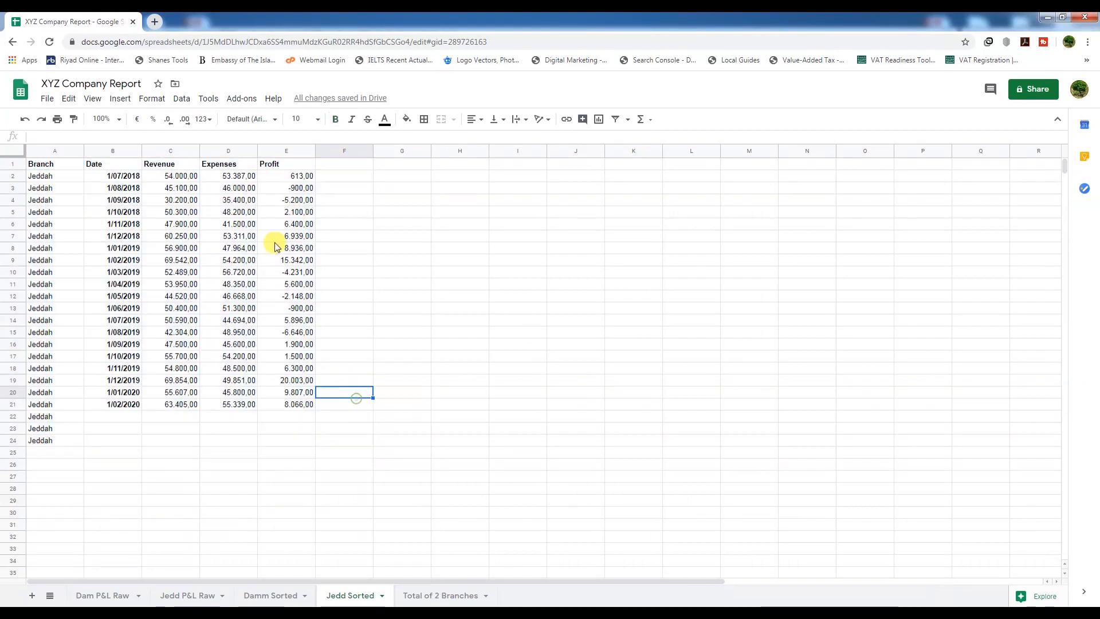
click(424, 596)
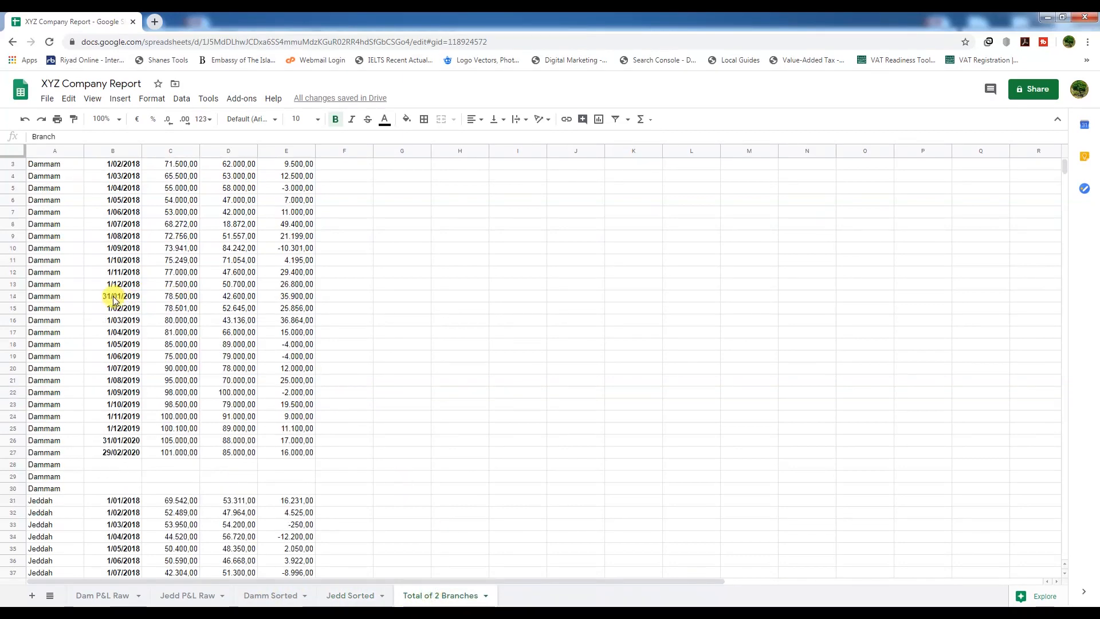
Copy the Damm Sorted table A1:E24 and examine where the Dammam rows sit in Total of 2 Branches
click(275, 595)
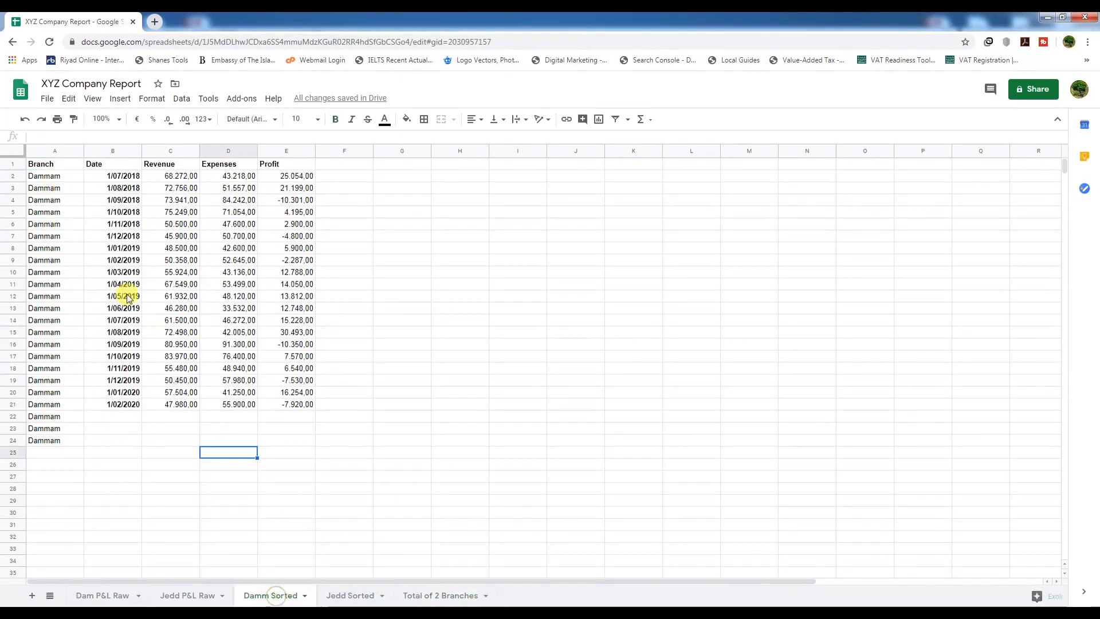
drag(43, 166, 291, 445)
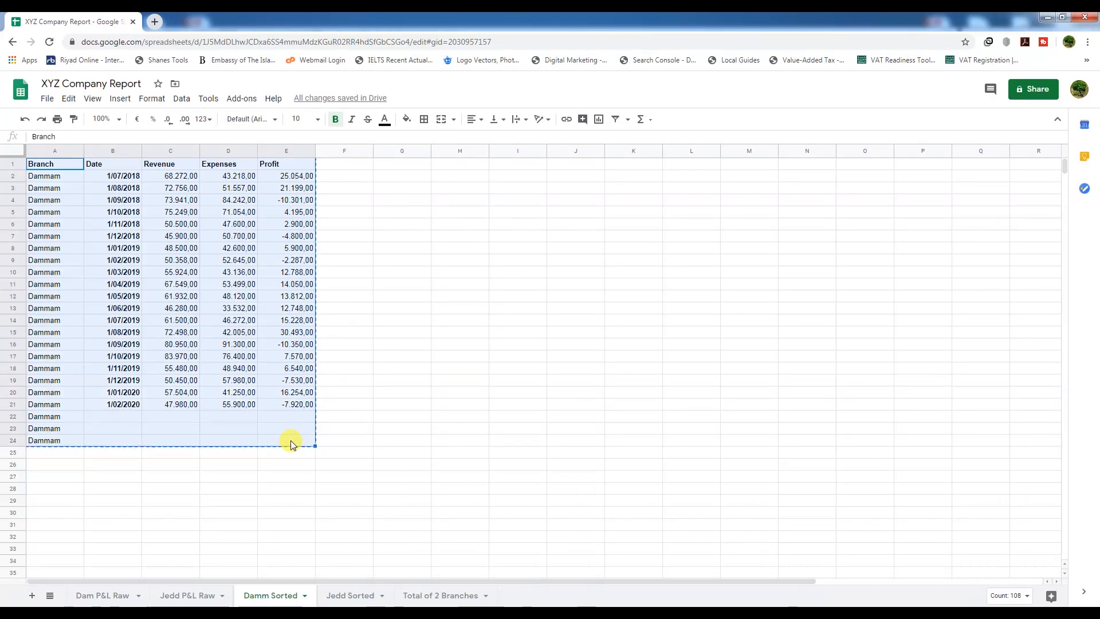
click(432, 594)
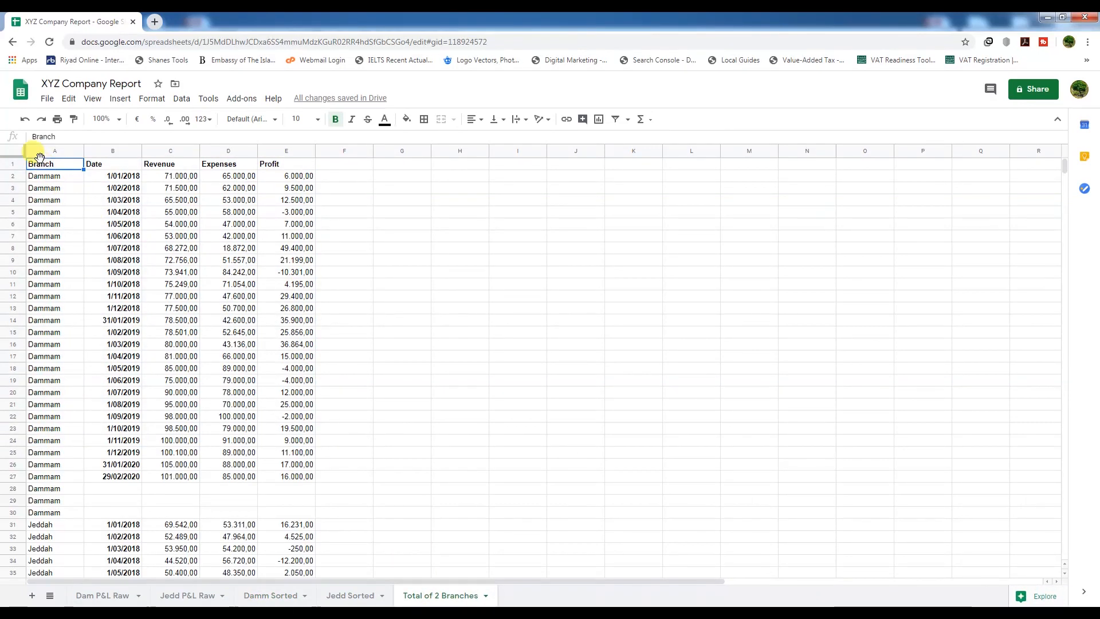
drag(40, 167, 304, 475)
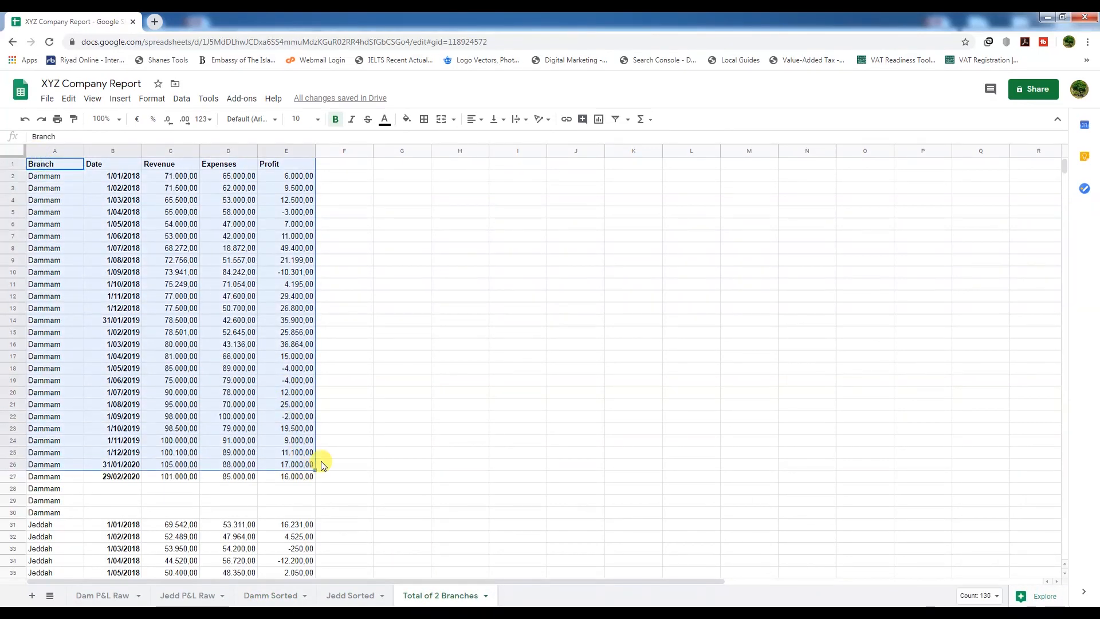
click(411, 414)
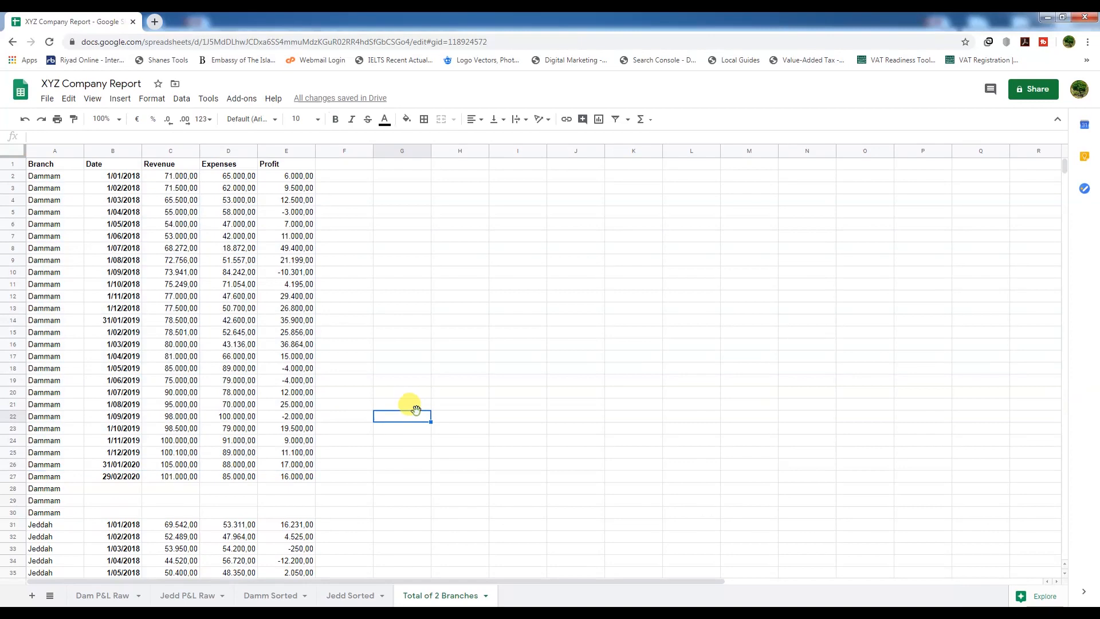
Select the Jedd Sorted table and examine how the Jeddah rows follow the Dammam rows in Total of 2 Branches
click(354, 596)
drag(36, 166, 298, 445)
click(444, 595)
scroll(171, 481, down, 2)
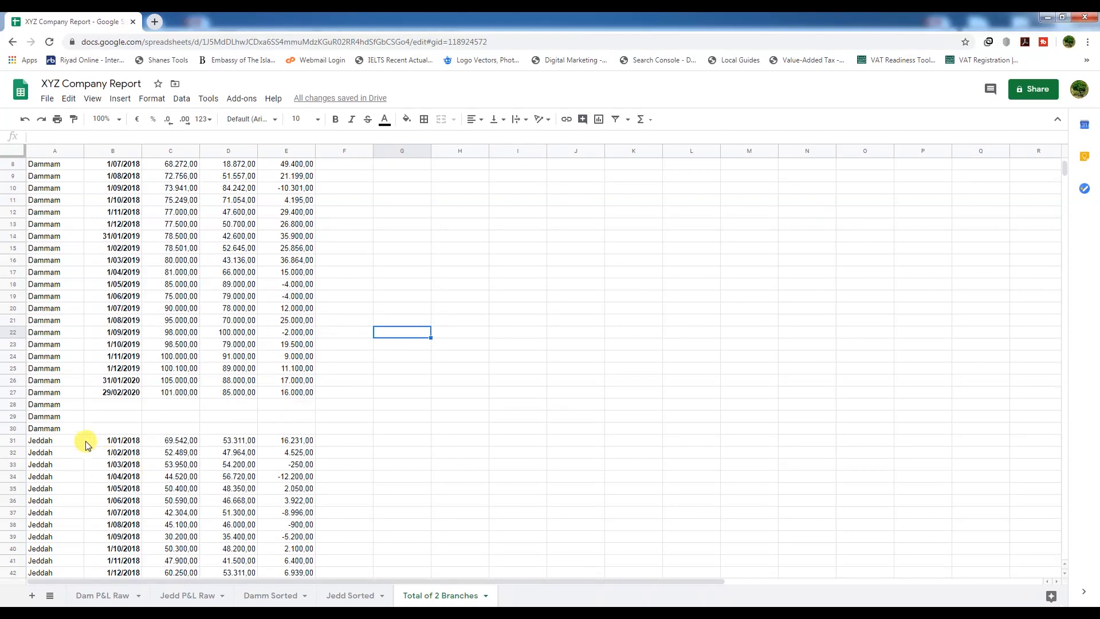
scroll(42, 413, down, 3)
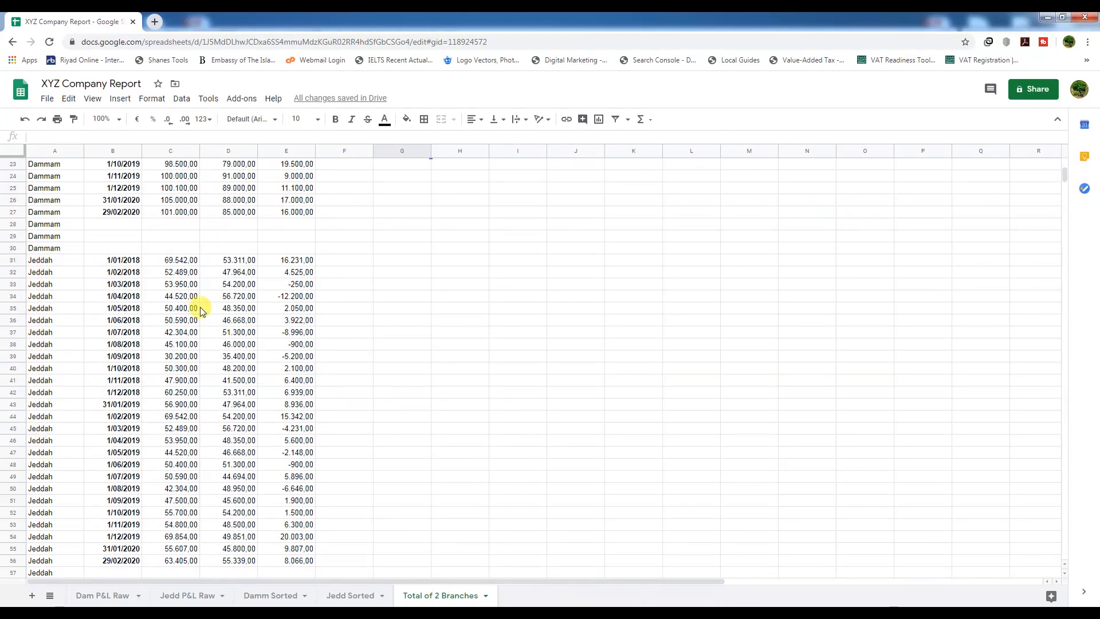
scroll(252, 541, down, 5)
scroll(92, 459, up, 9)
scroll(92, 458, up, 4)
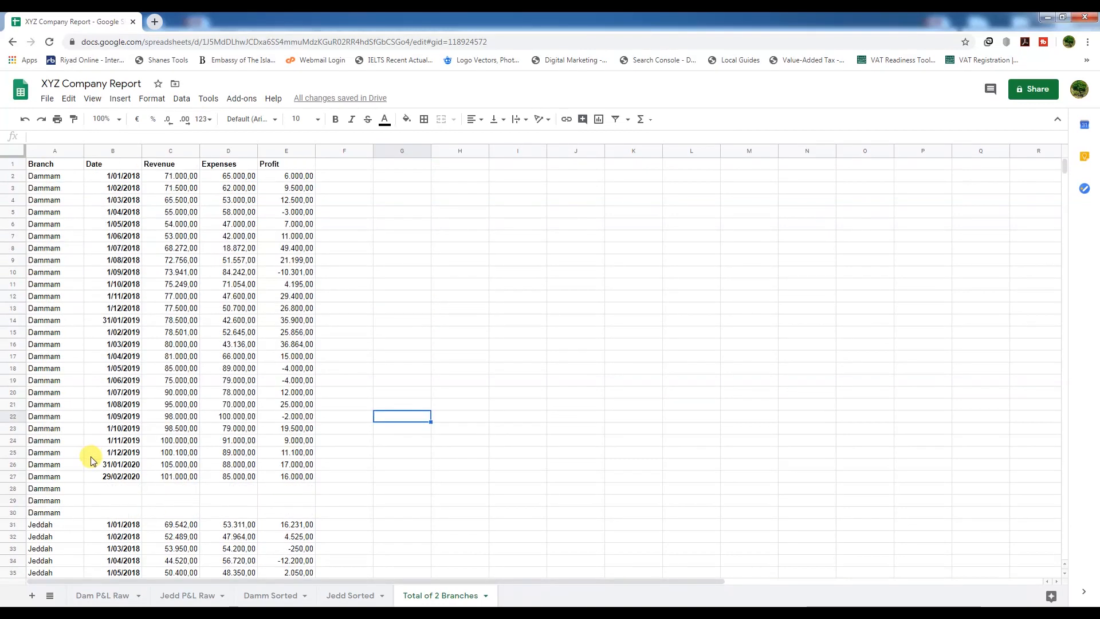
Examine the Branch column and the Revenue, Expenses and Profit figures in Total of 2 Branches
click(377, 258)
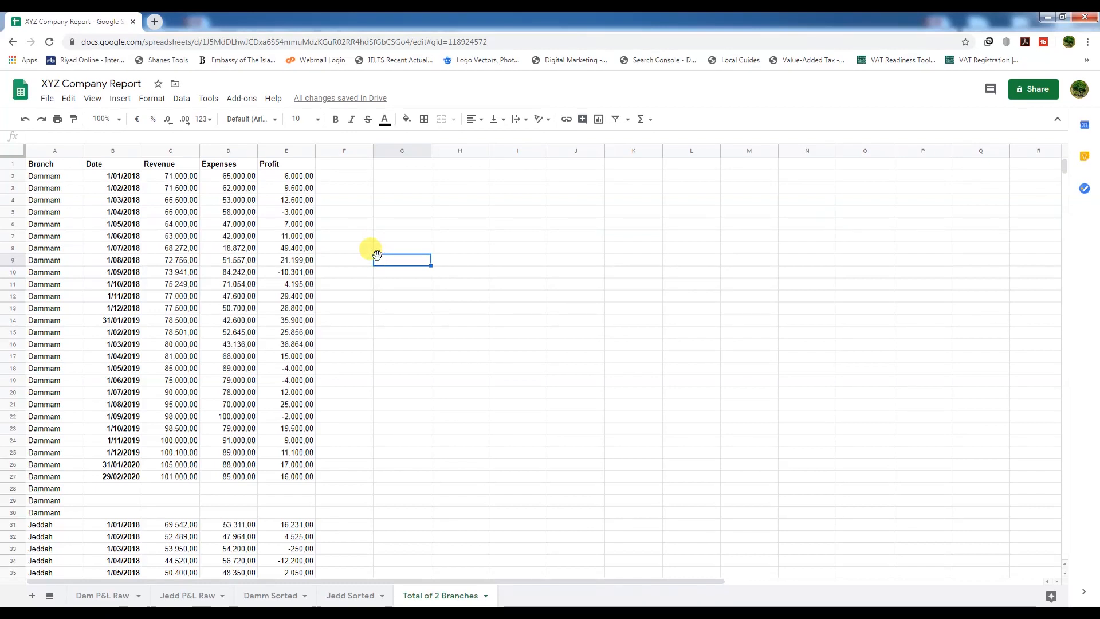
click(53, 152)
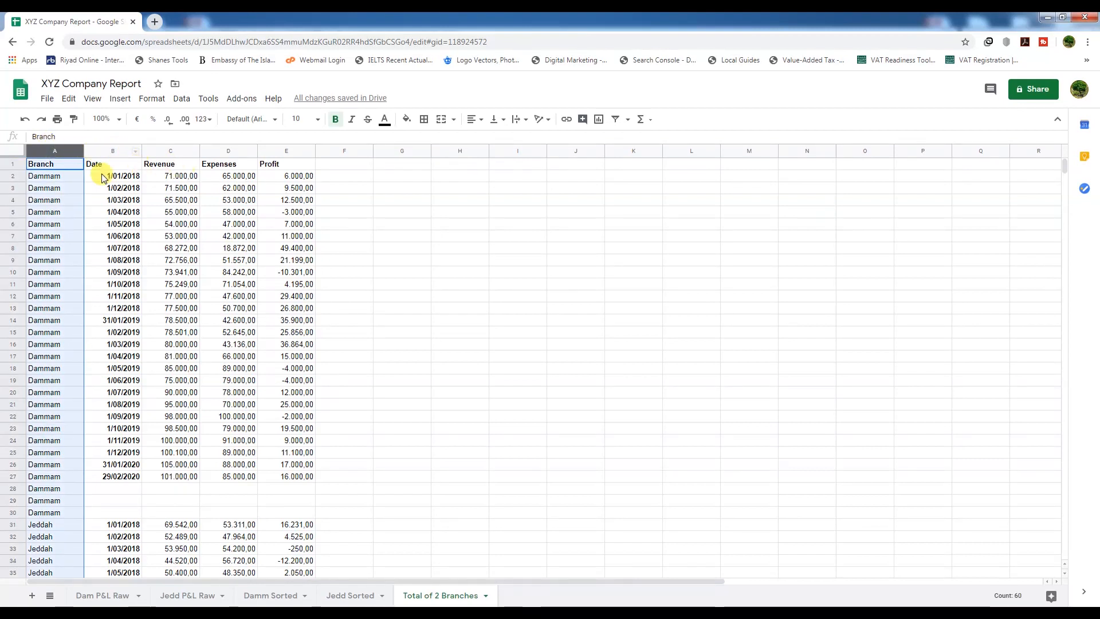
drag(153, 177, 303, 417)
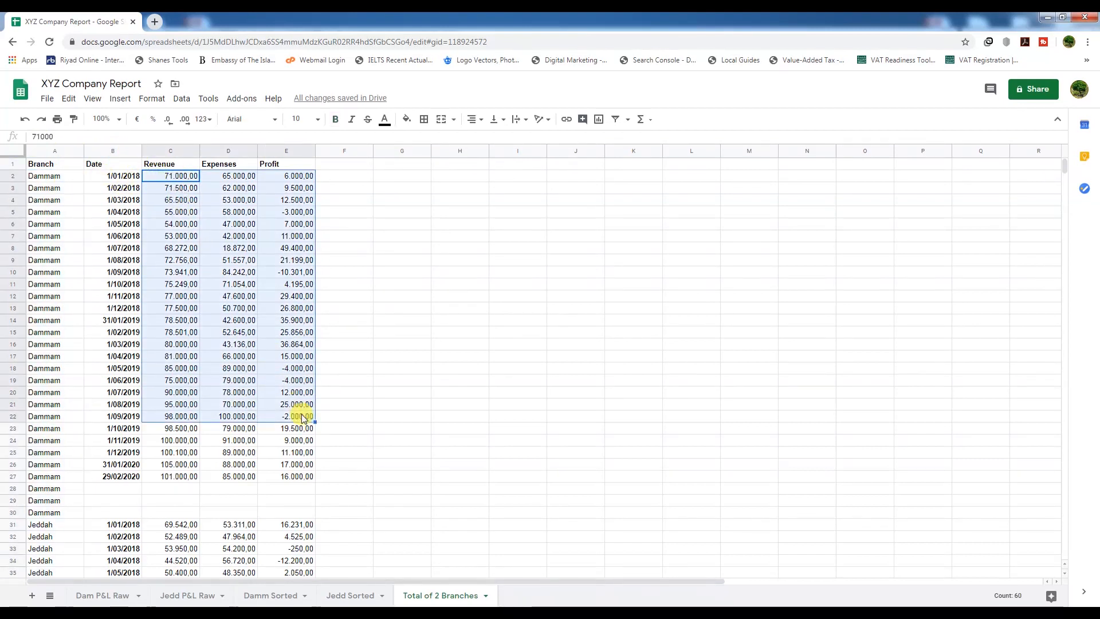
click(64, 224)
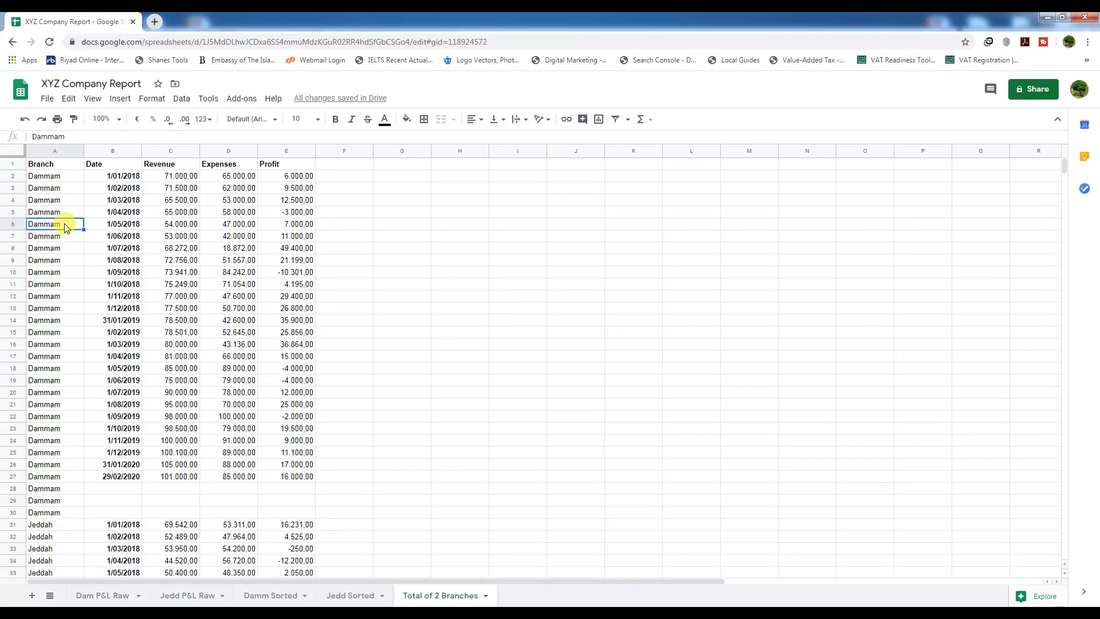
Format the header row A1:E1 of Total of 2 Branches as plain text
drag(40, 168, 243, 167)
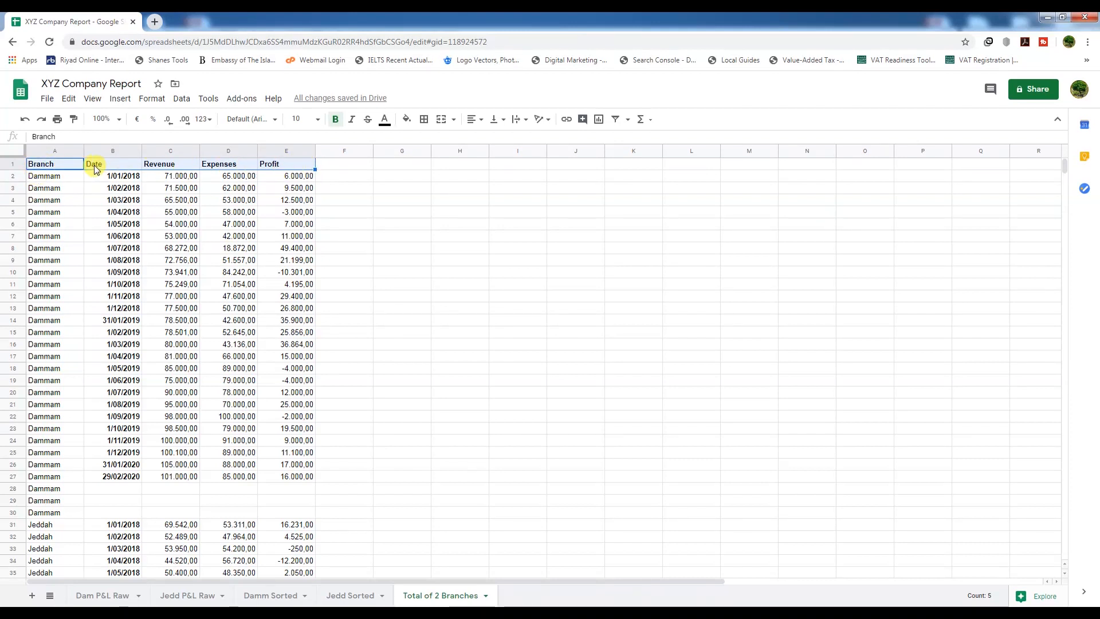
click(152, 100)
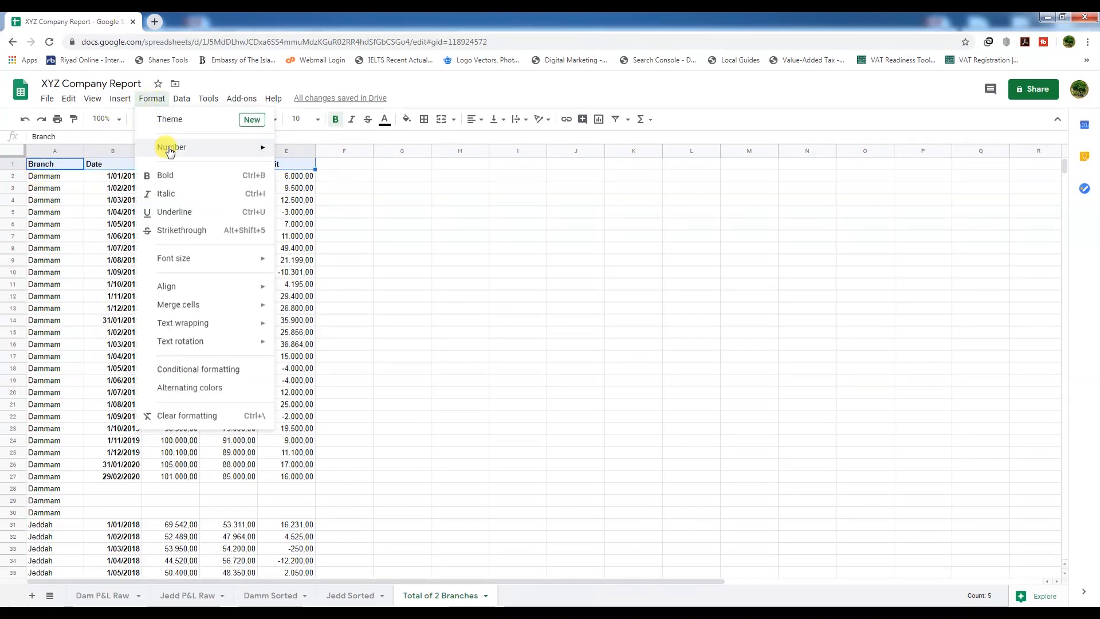
mouse_move(264, 148)
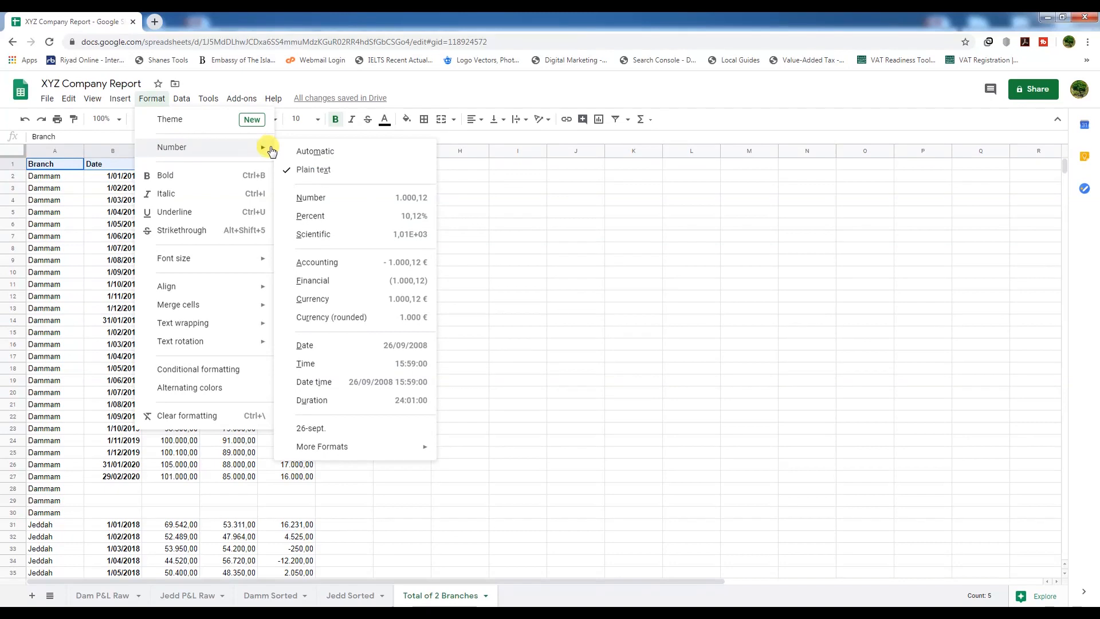
click(302, 170)
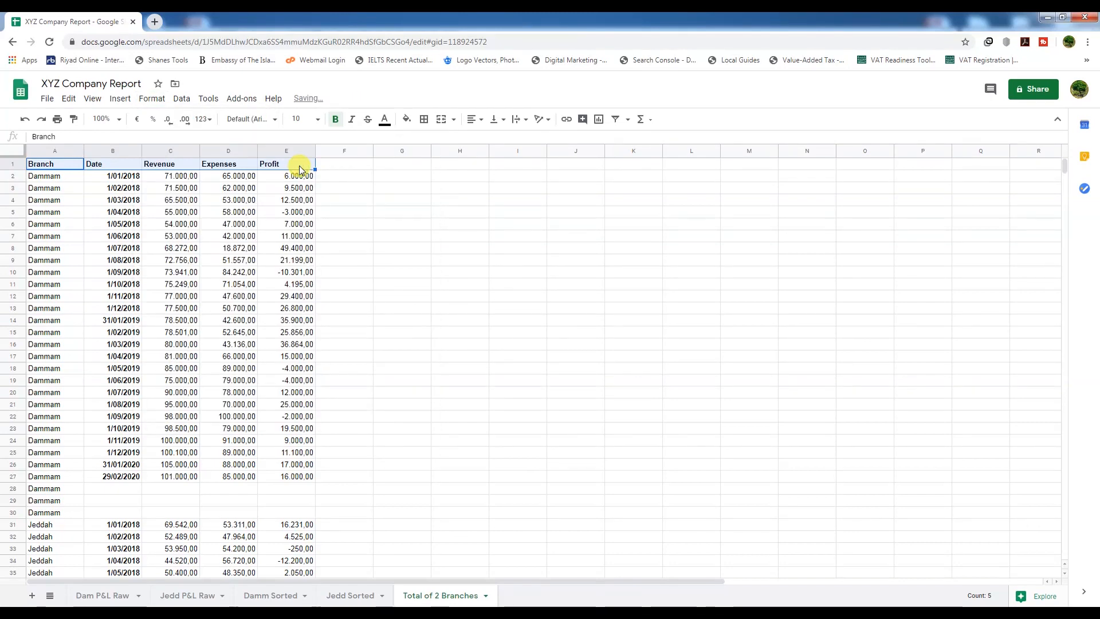
Format the branch names in A2:A60 as plain text
click(52, 180)
drag(60, 181, 52, 308)
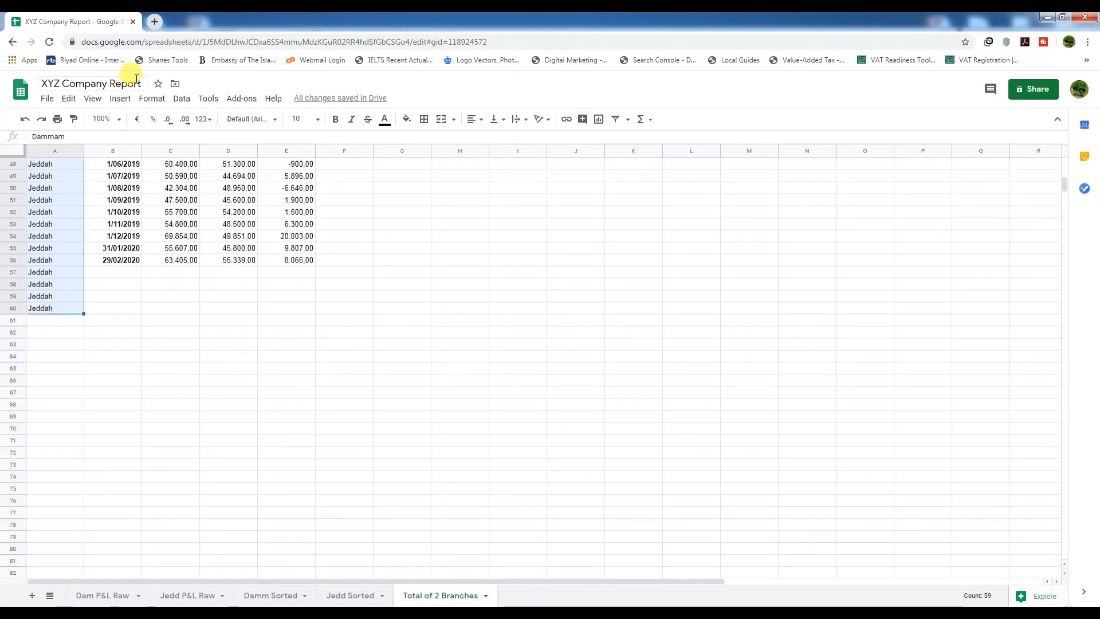
click(152, 98)
mouse_move(178, 147)
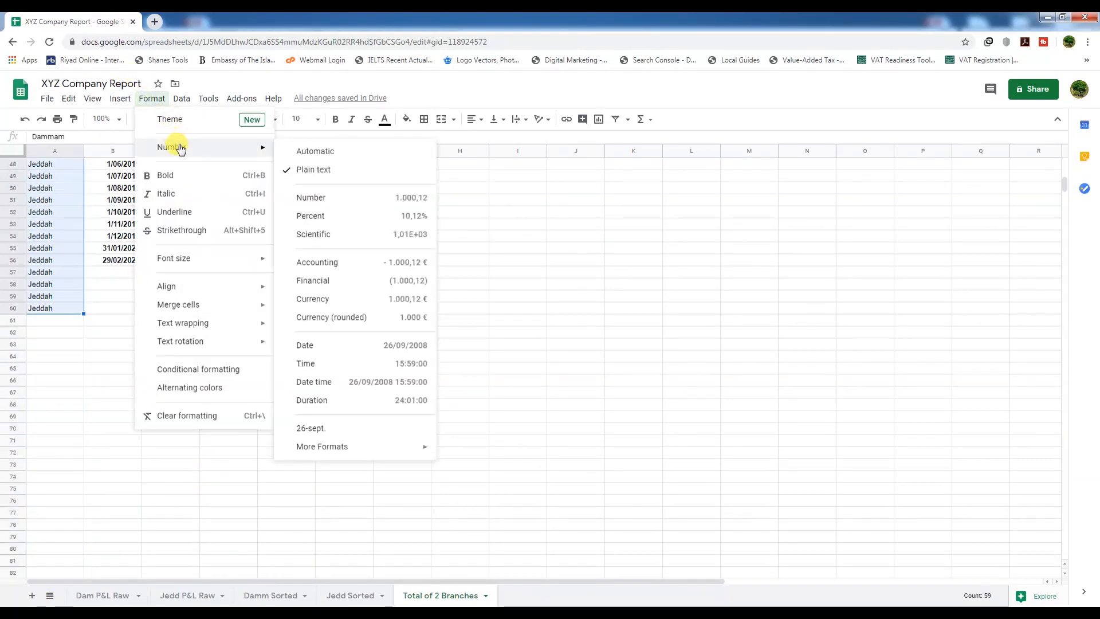
click(313, 169)
Apply the Date number format to the Date column cells B2:B60
scroll(138, 439, up, 10)
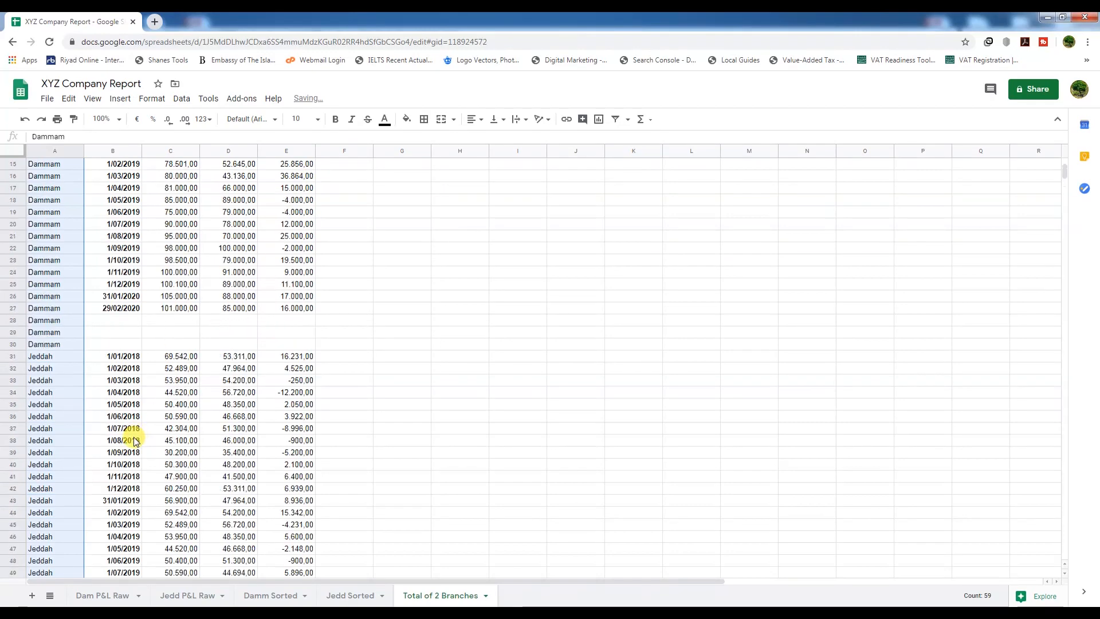
drag(116, 174, 117, 548)
click(152, 98)
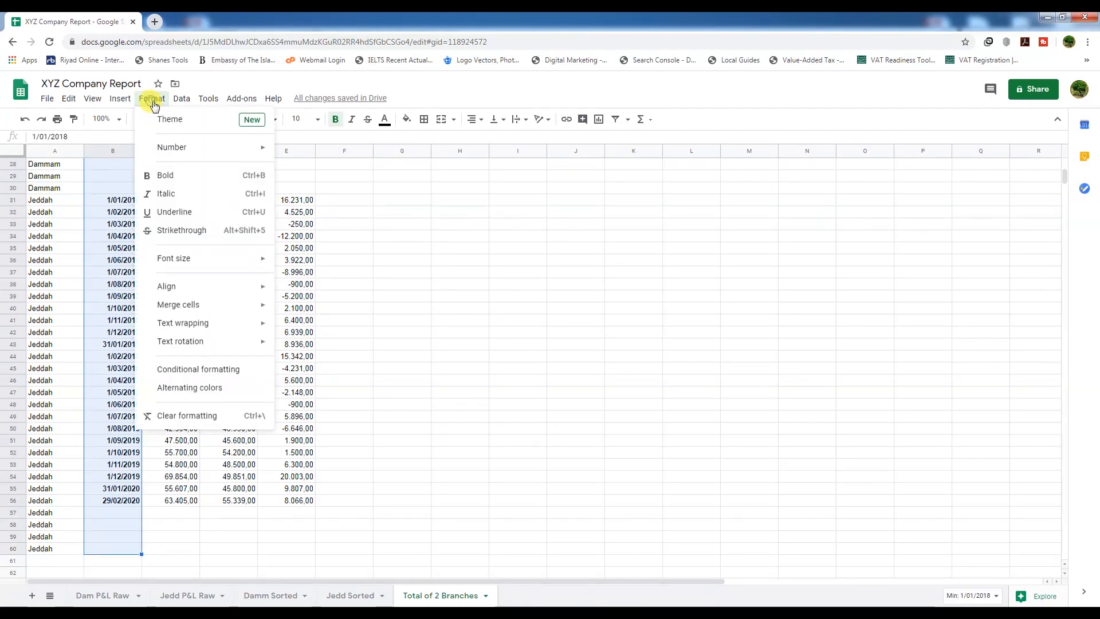
mouse_move(205, 149)
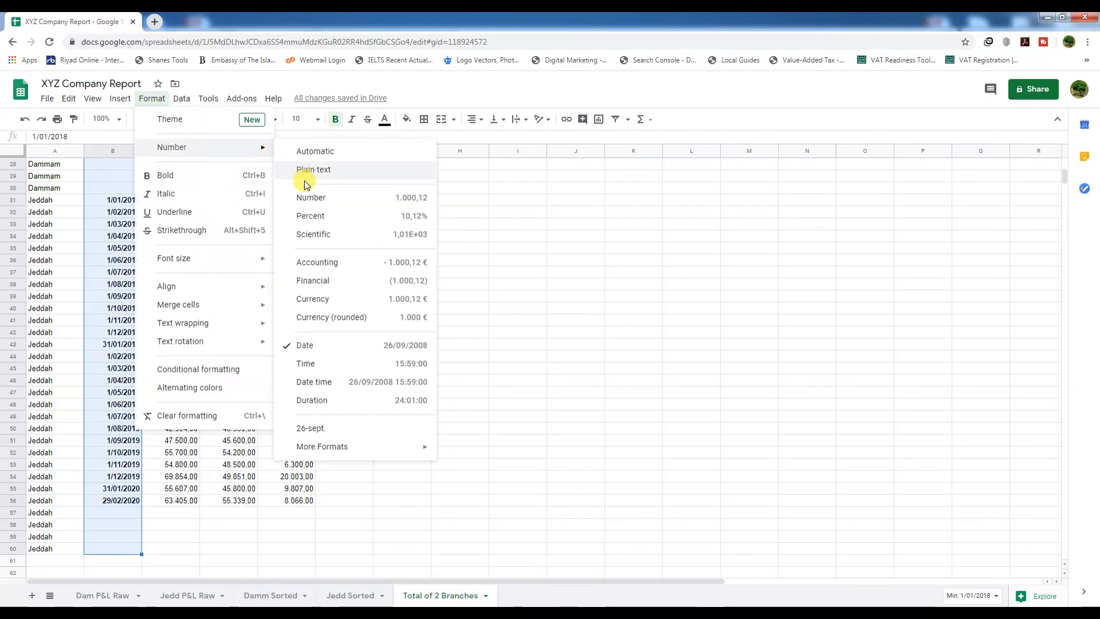
click(346, 345)
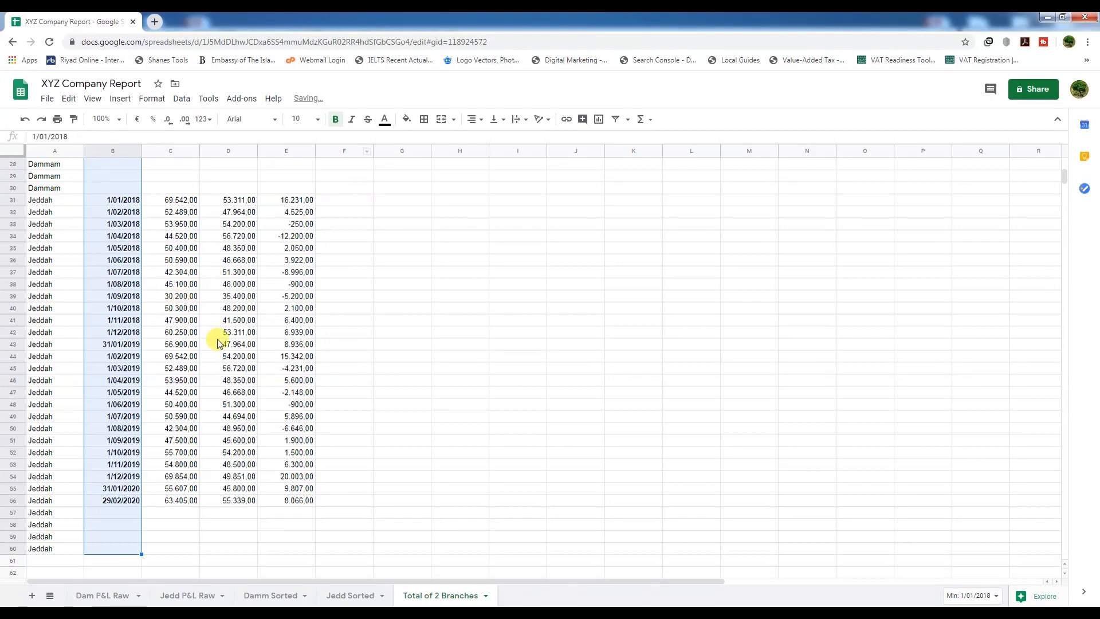
Check which number format is applied to the Revenue and Expenses values in C2:D56
scroll(212, 350, up, 6)
drag(172, 178, 218, 534)
click(152, 98)
mouse_move(177, 148)
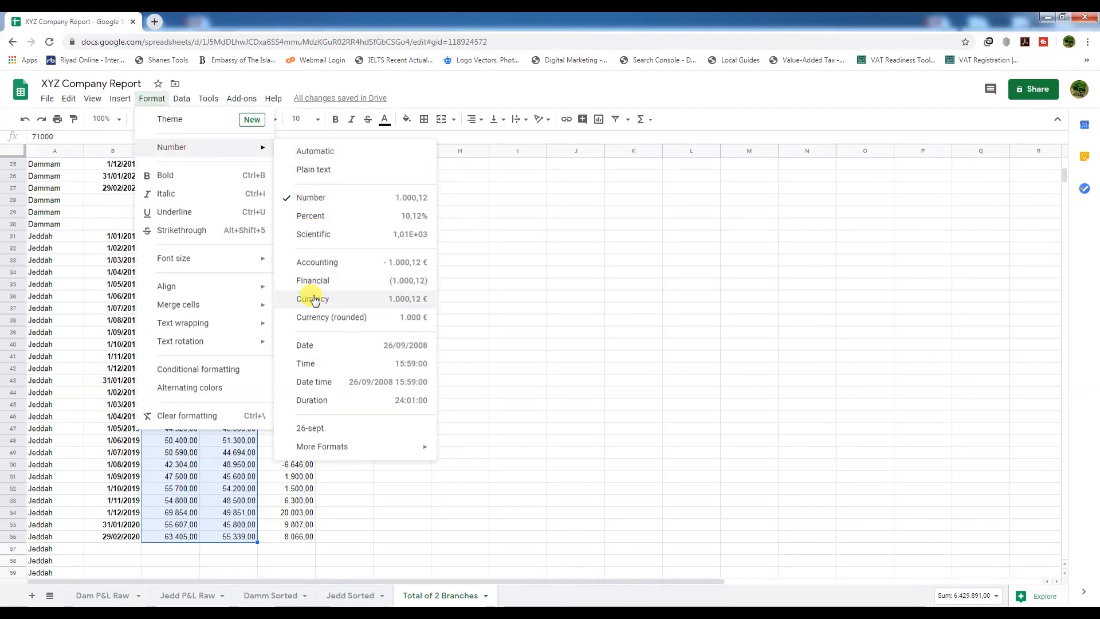
click(484, 241)
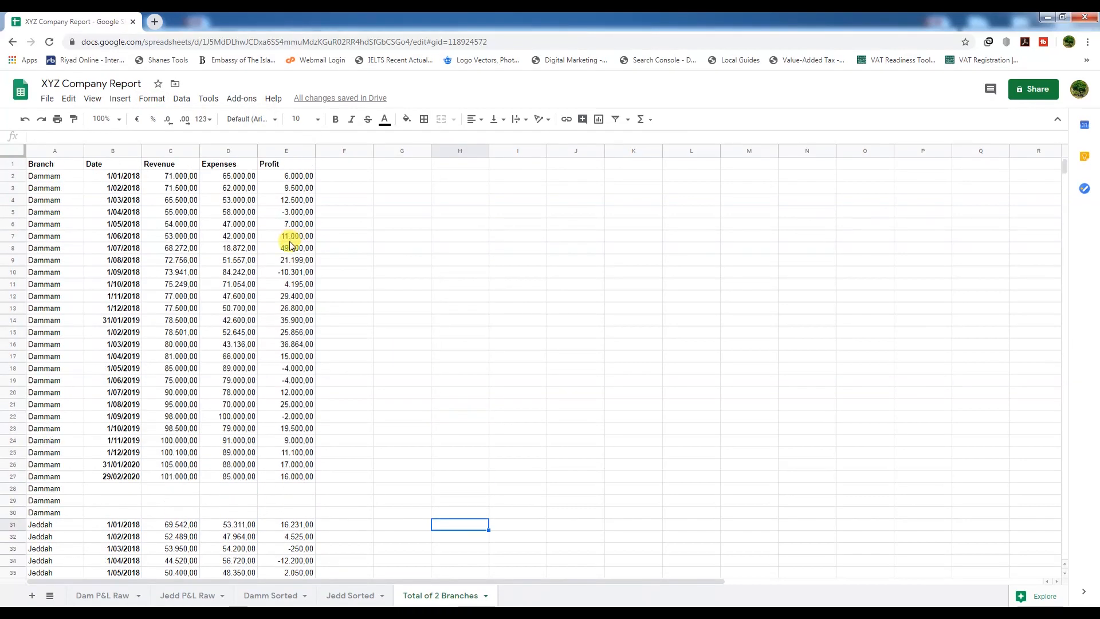
Inspect the Profit formula in cell E2 without changing it
click(286, 179)
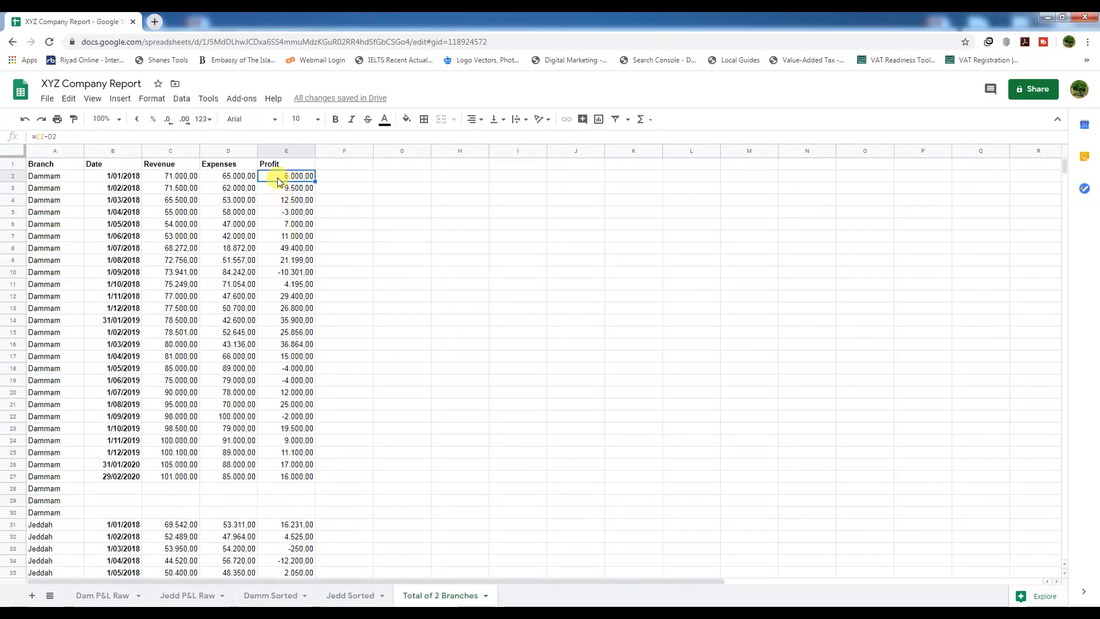
double_click(277, 180)
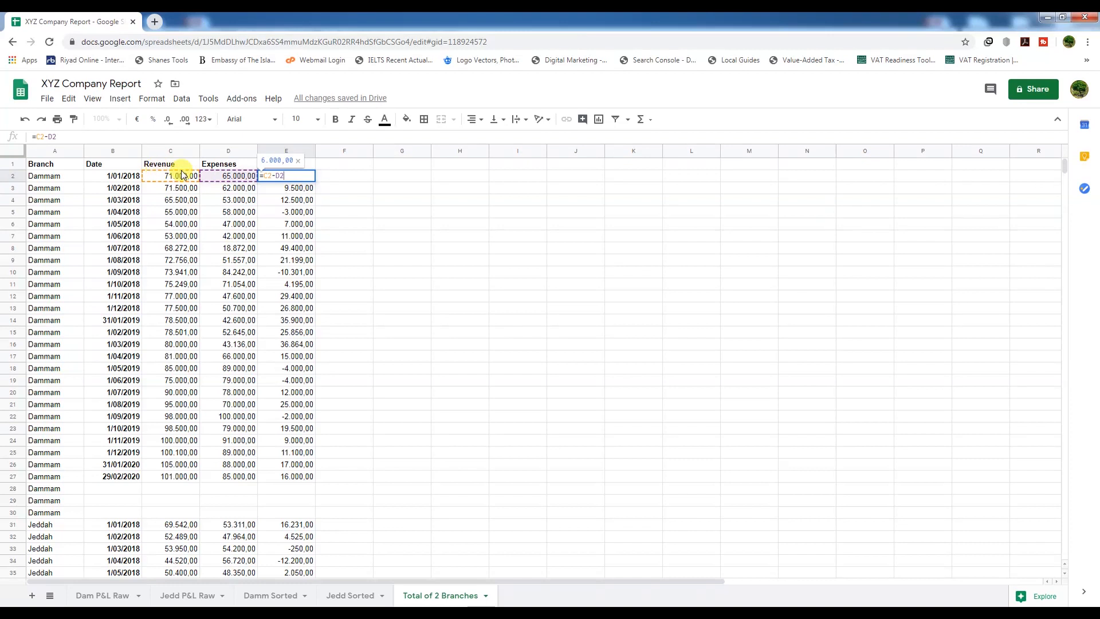
key(Return)
Check which number format is applied to the Profit values in E2:E57
click(290, 176)
key(ctrl+shift+Down)
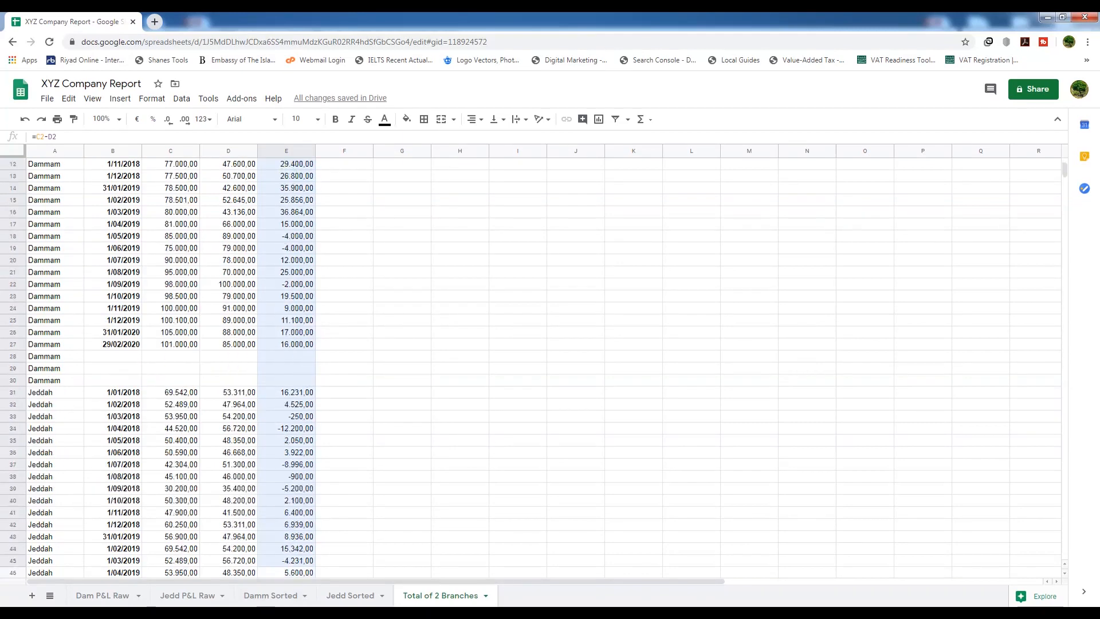
scroll(277, 447, down, 7)
shift+click(285, 292)
click(157, 104)
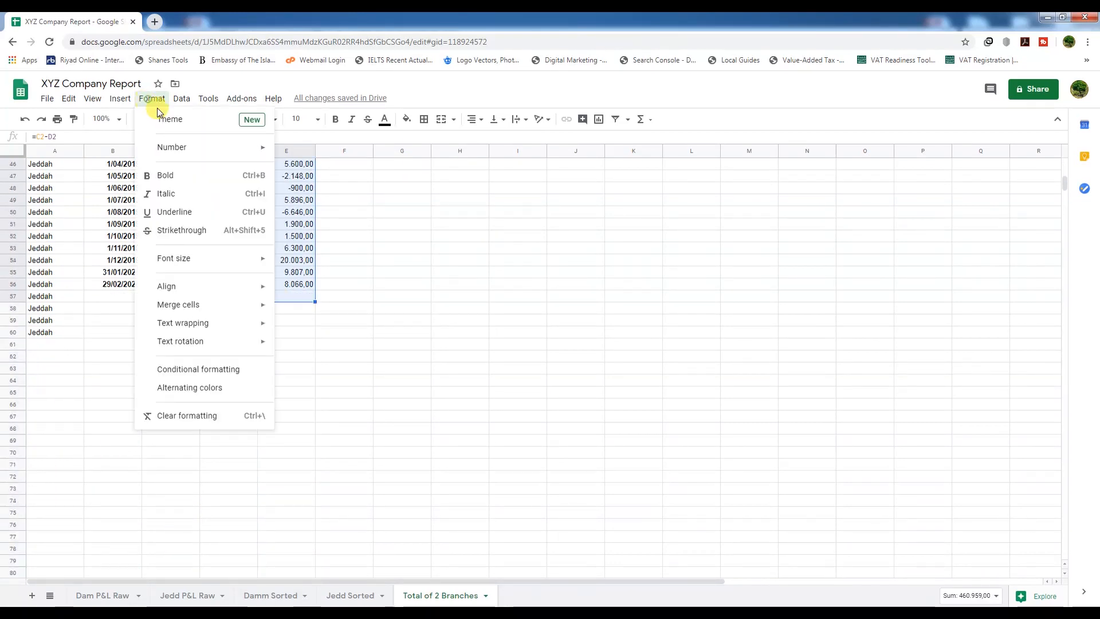
mouse_move(256, 148)
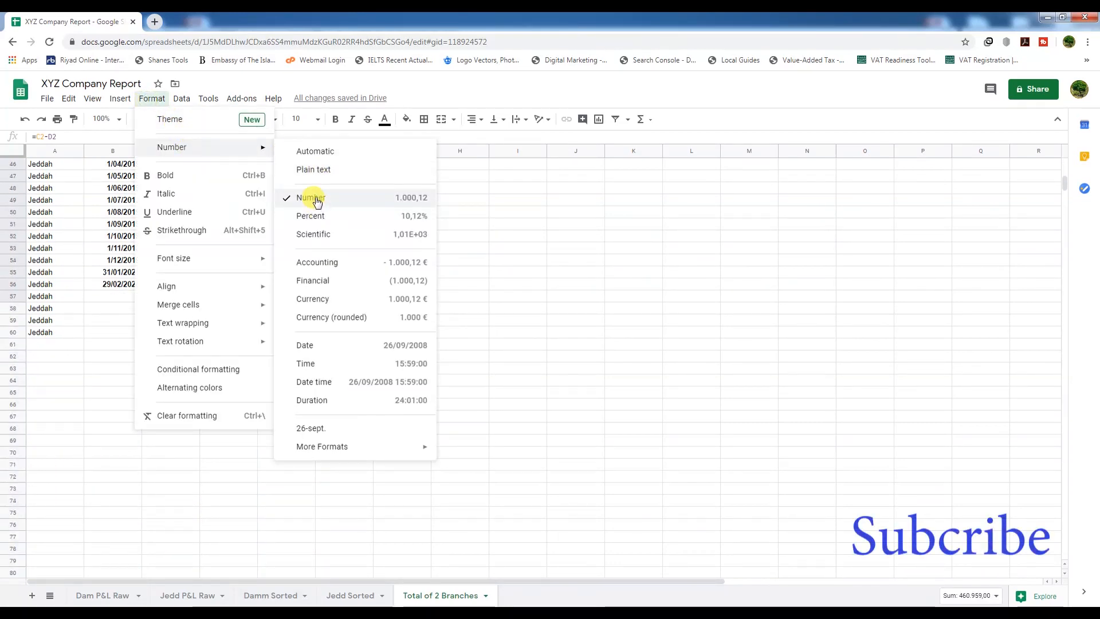
click(576, 307)
scroll(204, 380, up, 4)
scroll(206, 386, up, 5)
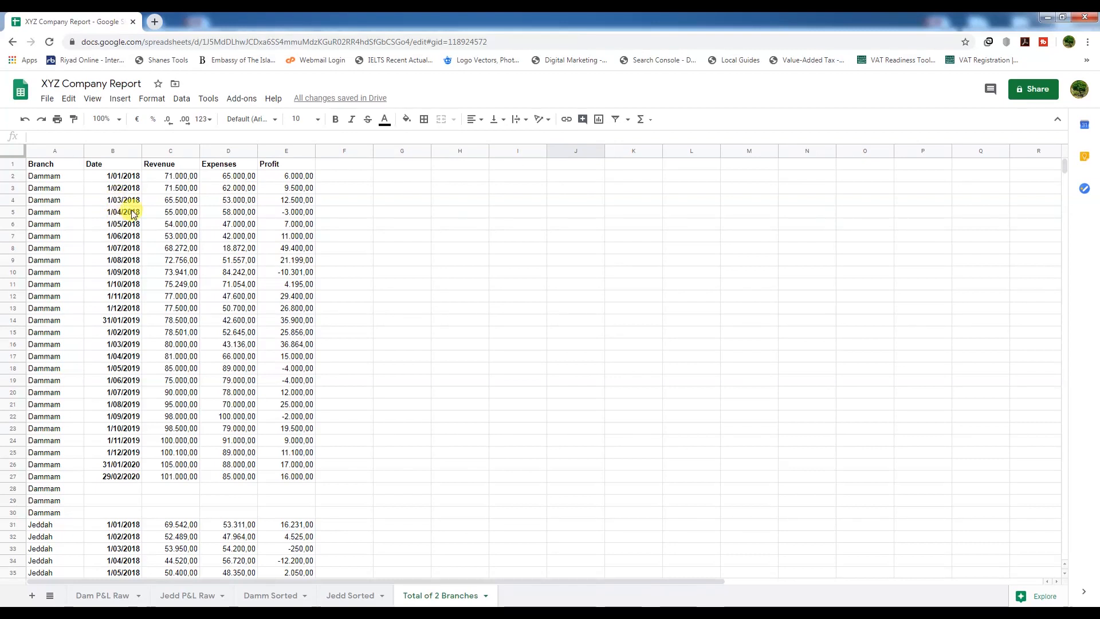
Re-enter the XYZ part of the spreadsheet's title, XYZ Company Report
click(42, 81)
drag(60, 83, 46, 84)
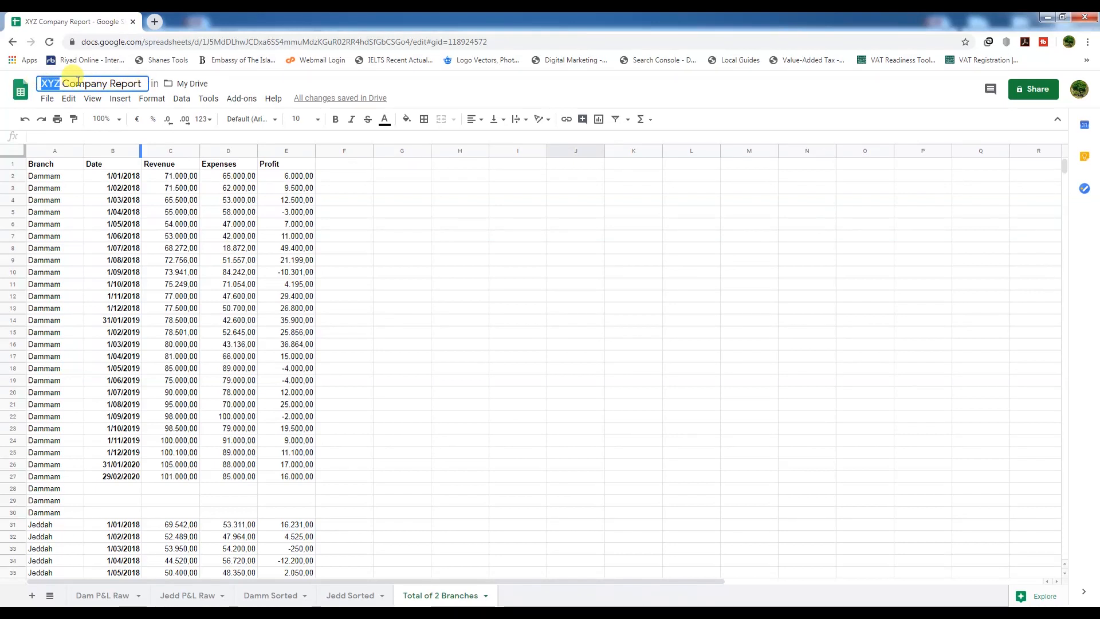
text(XY)
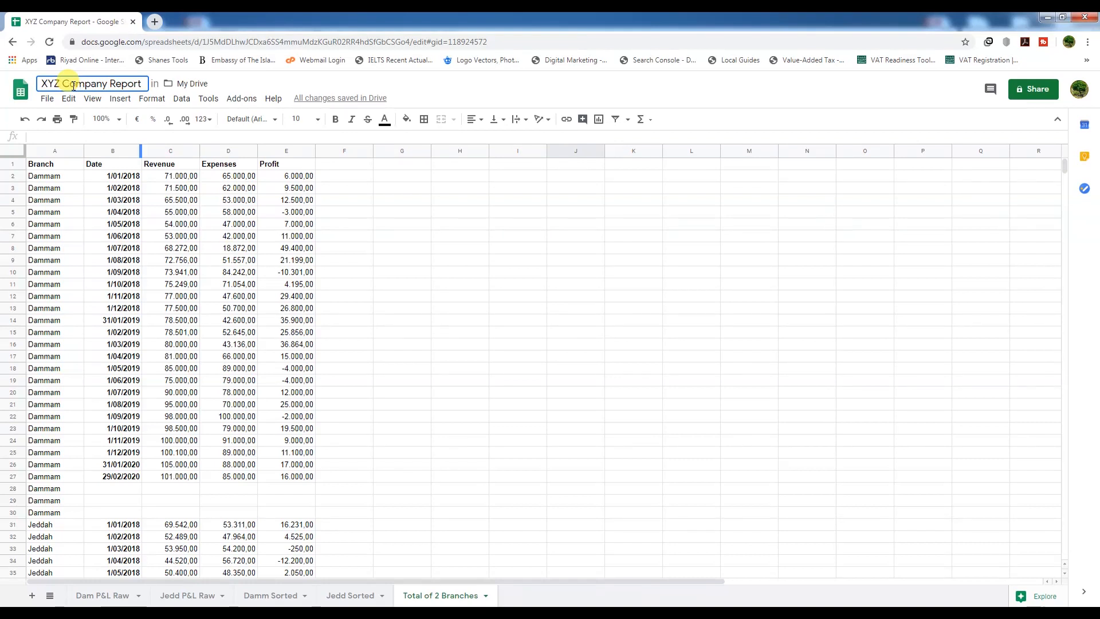
text(Z)
key(Return)
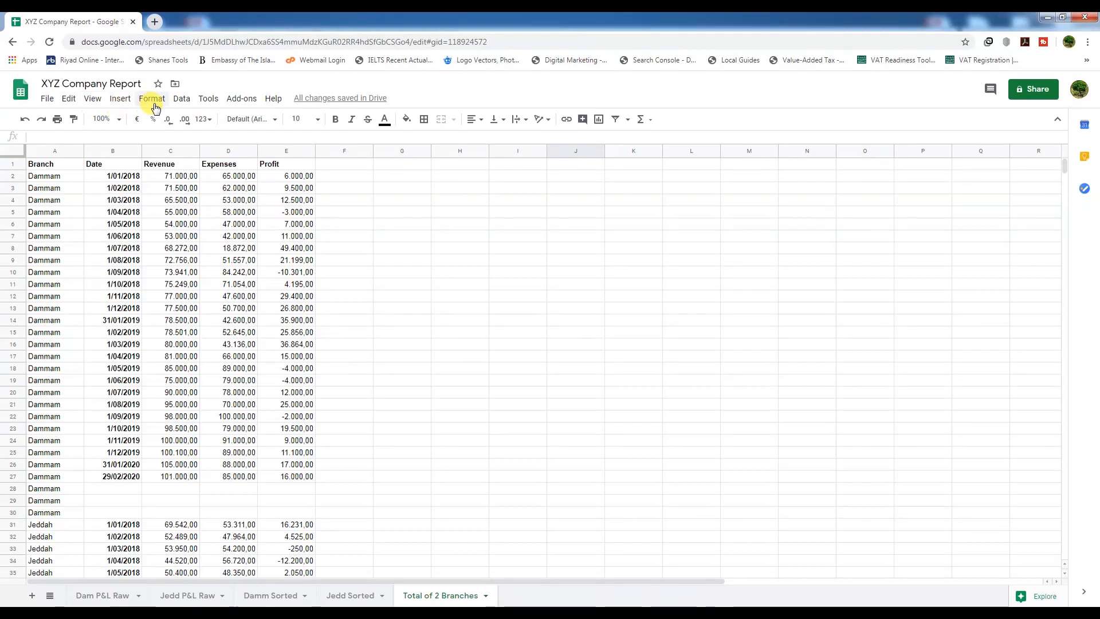
Examine the Dammam dates in B2:B27 and a Revenue value to see how they are formatted
click(122, 199)
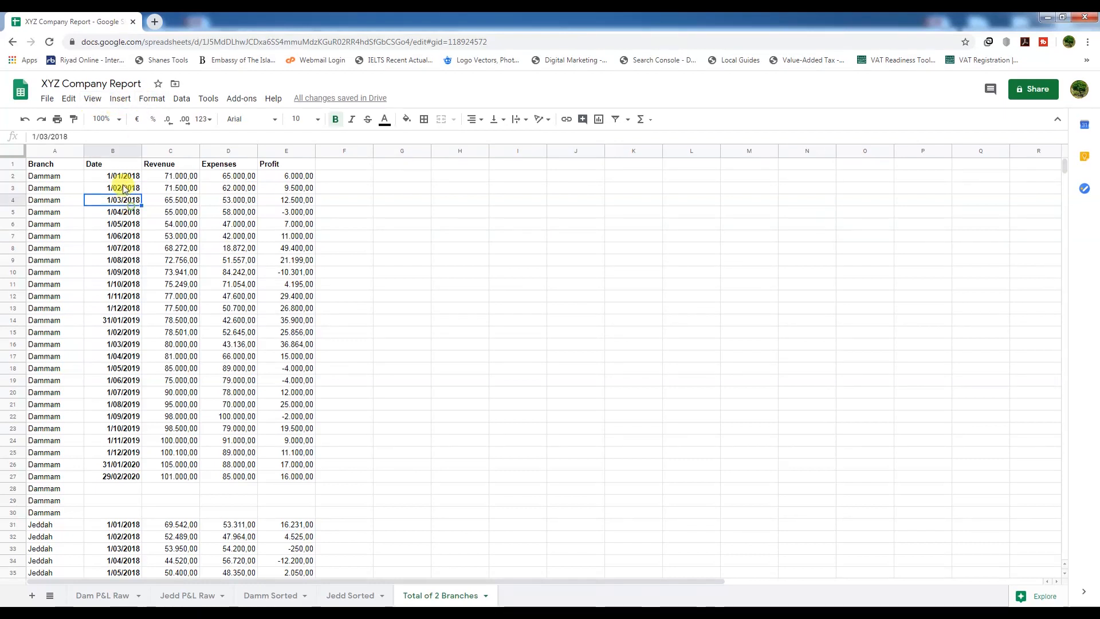
drag(119, 180, 119, 483)
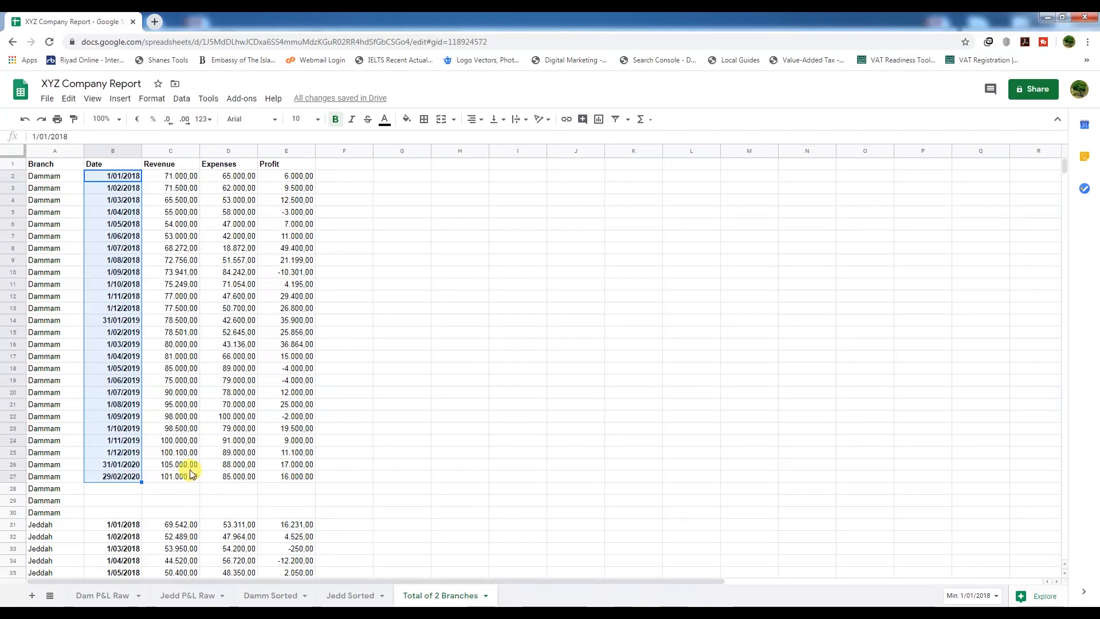
click(166, 224)
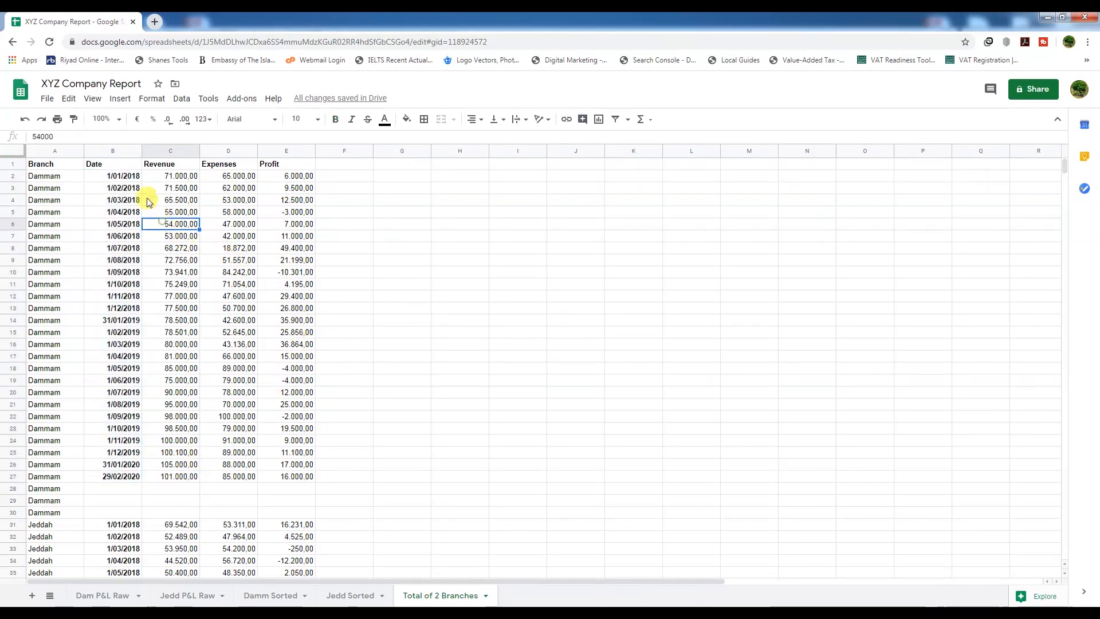
Look through the locale choices in the spreadsheet settings and save the settings with Spain as the locale
click(48, 100)
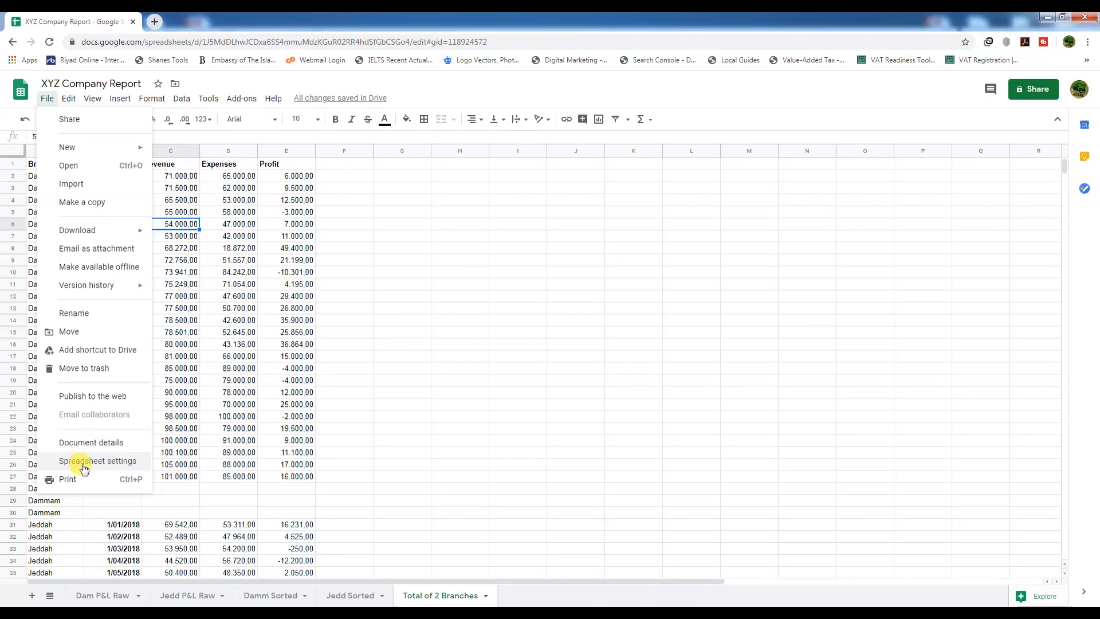
click(106, 462)
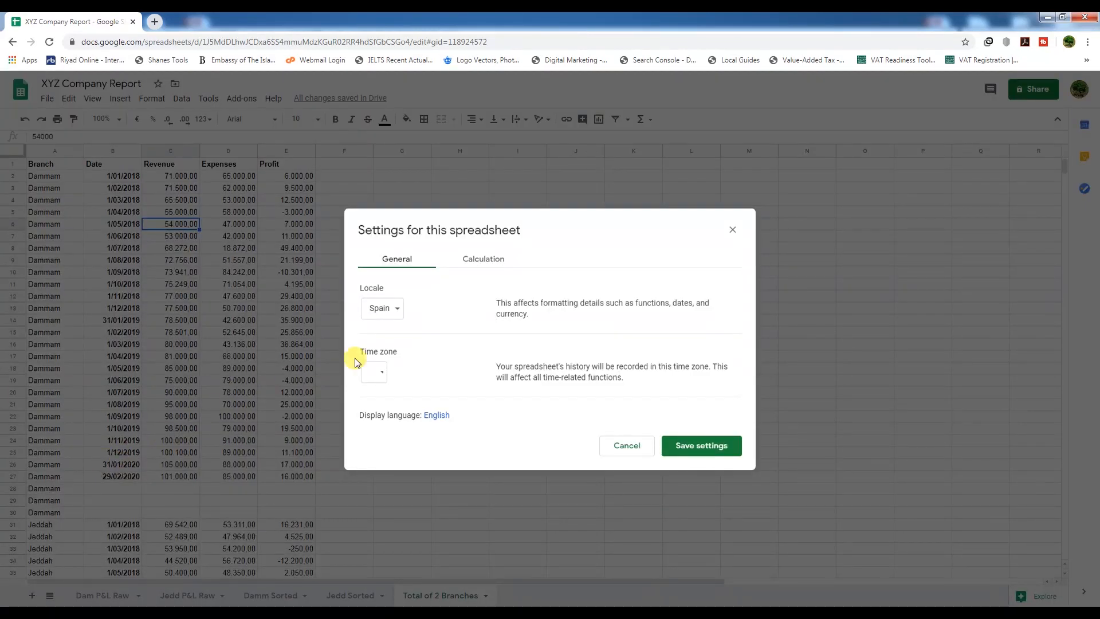
drag(540, 229, 495, 205)
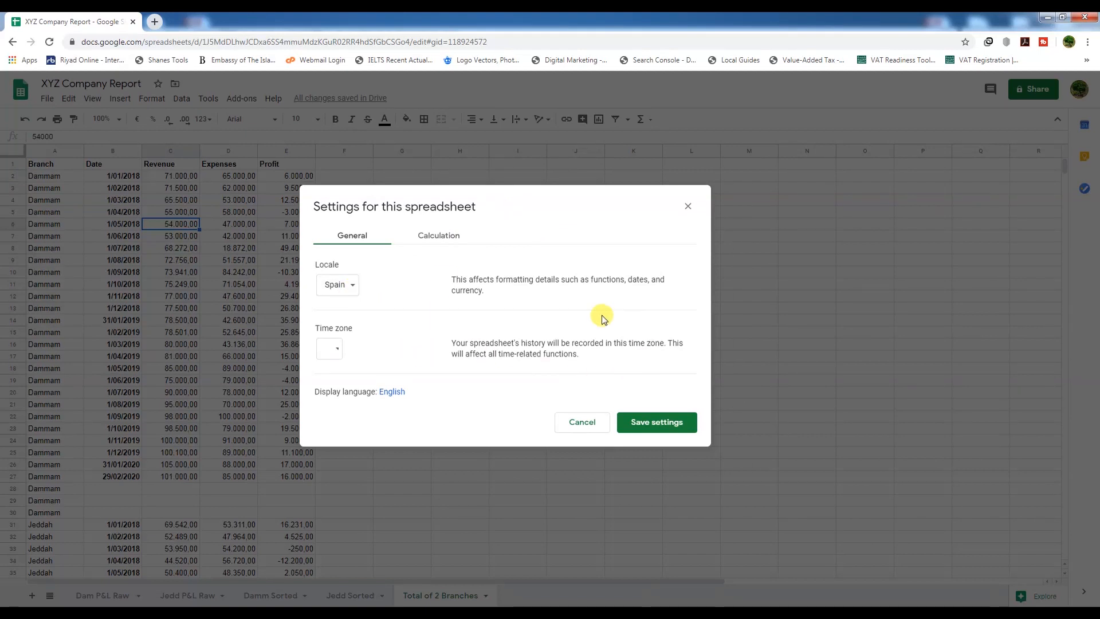
click(354, 295)
scroll(371, 458, up, 8)
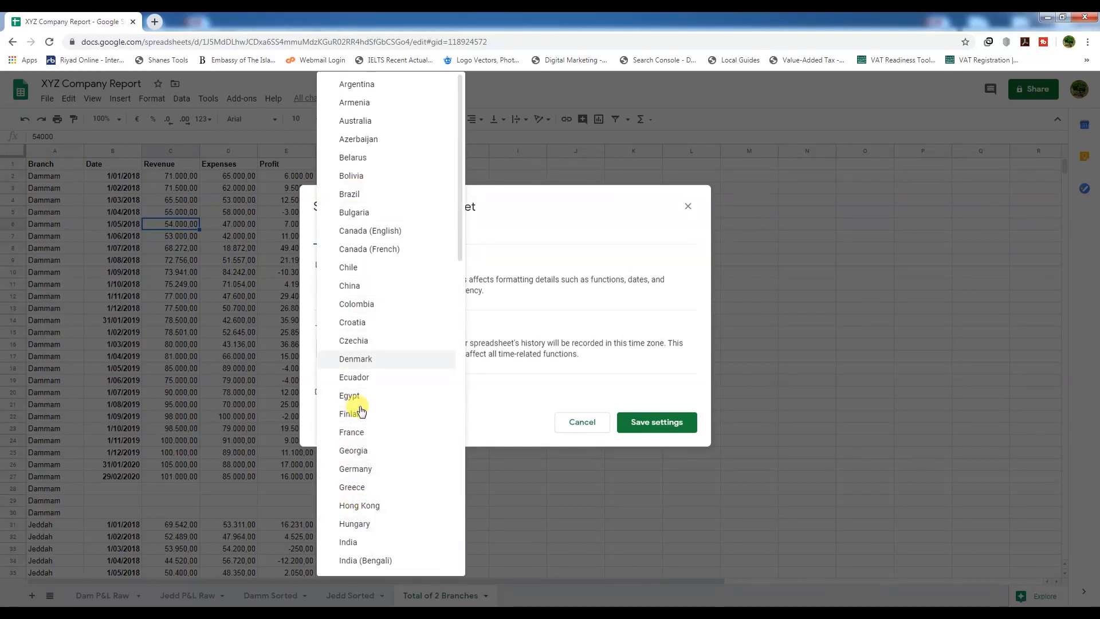
click(518, 394)
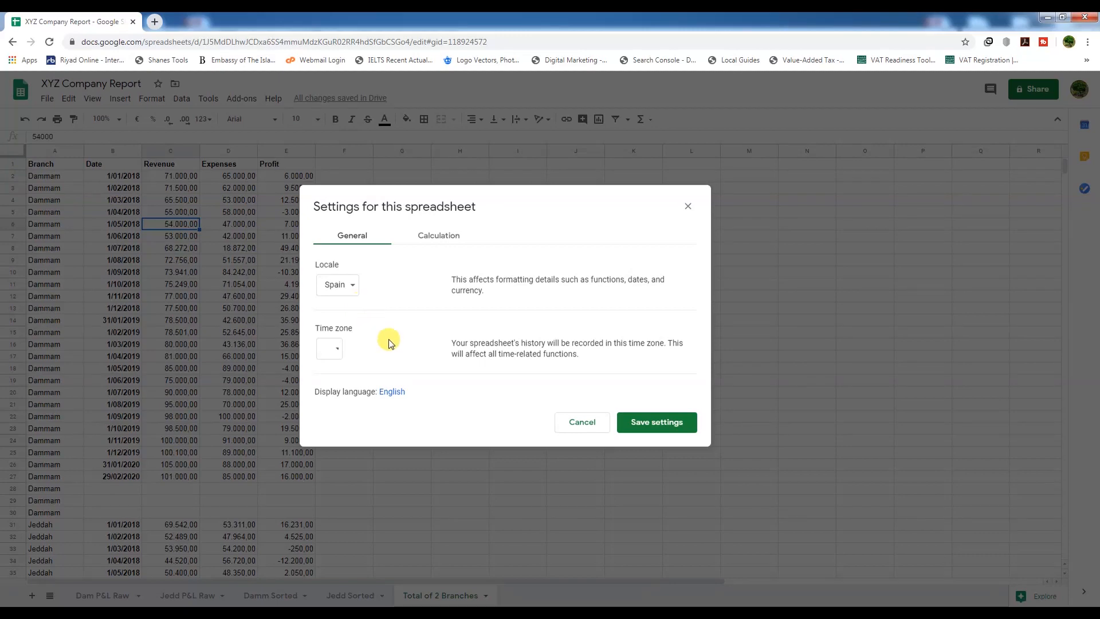
click(643, 429)
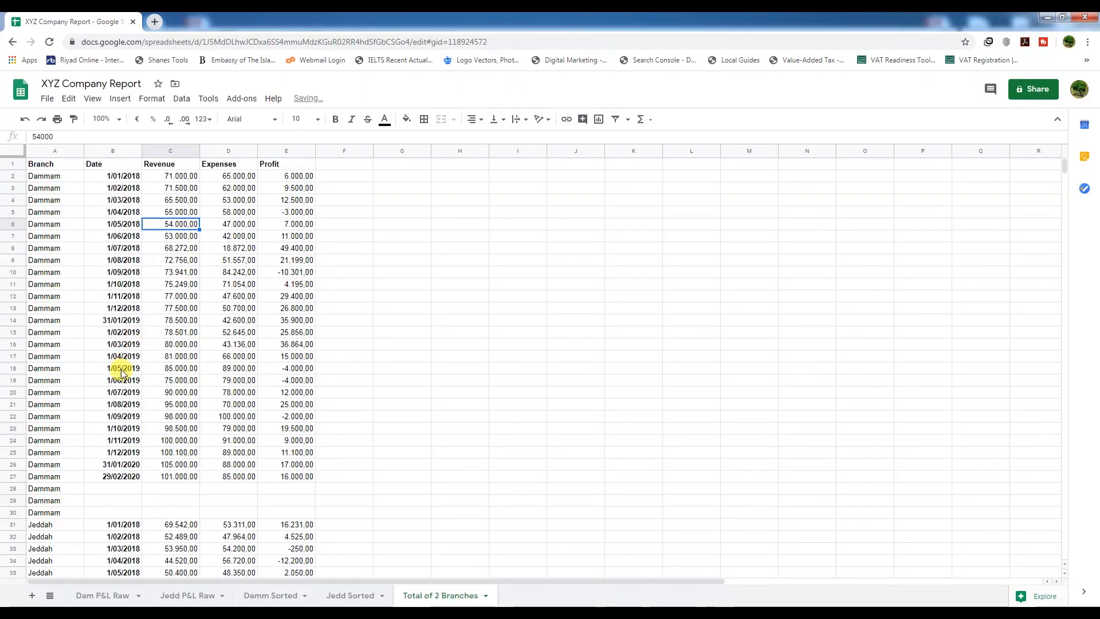
Review the Date column and the figures of both the Dammam and Jeddah branches in the combined table
scroll(121, 463, down, 10)
scroll(121, 467, up, 10)
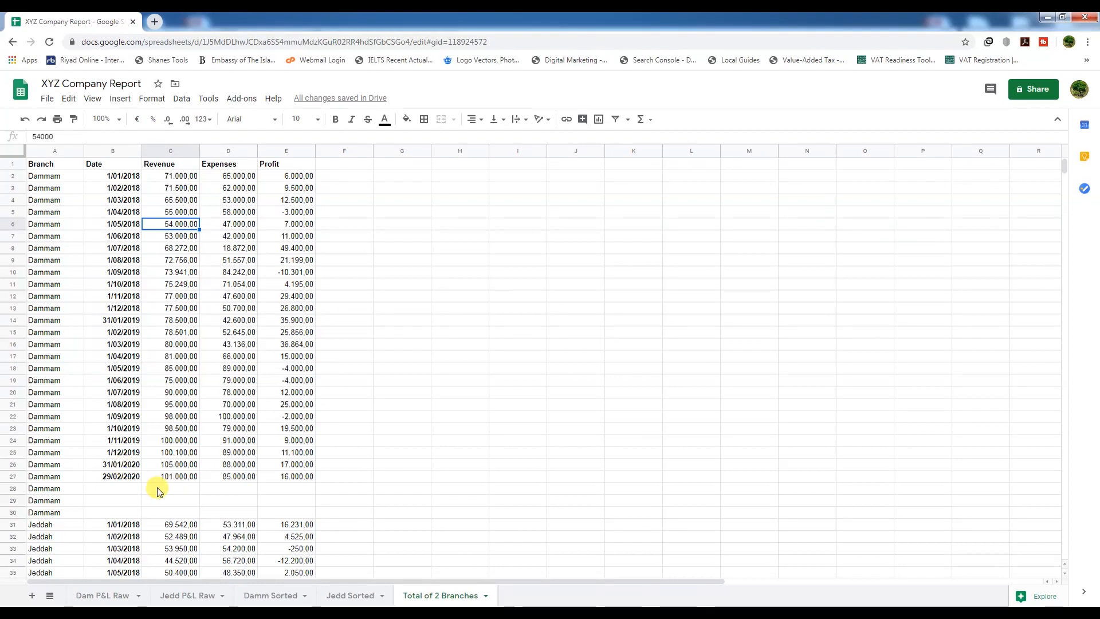
drag(109, 178, 122, 578)
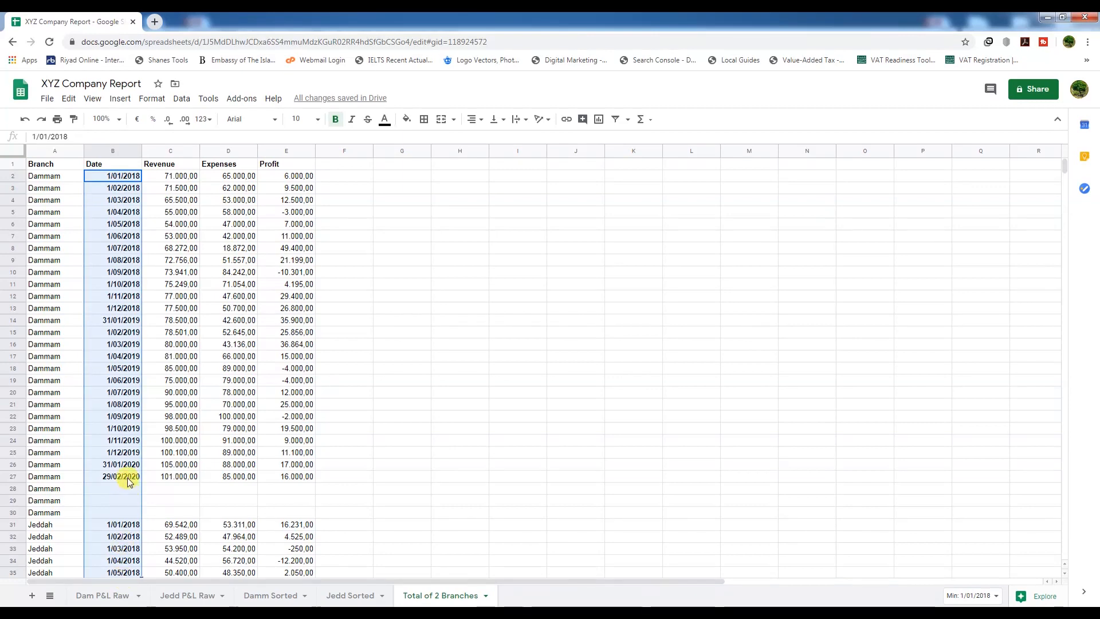
scroll(110, 467, down, 3)
drag(106, 415, 109, 477)
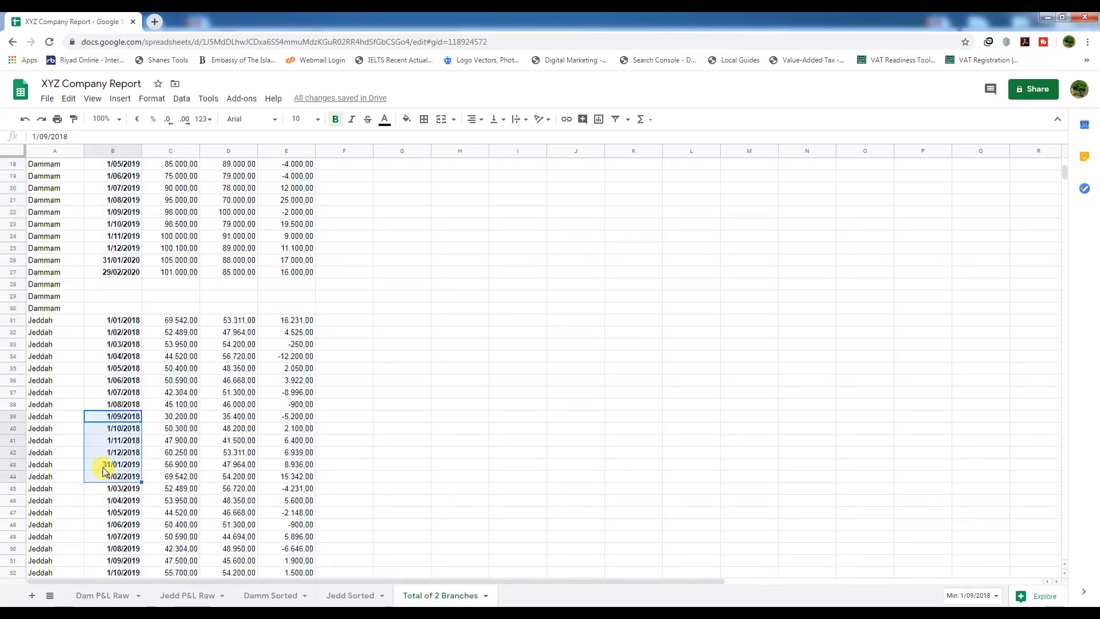
scroll(106, 470, up, 3)
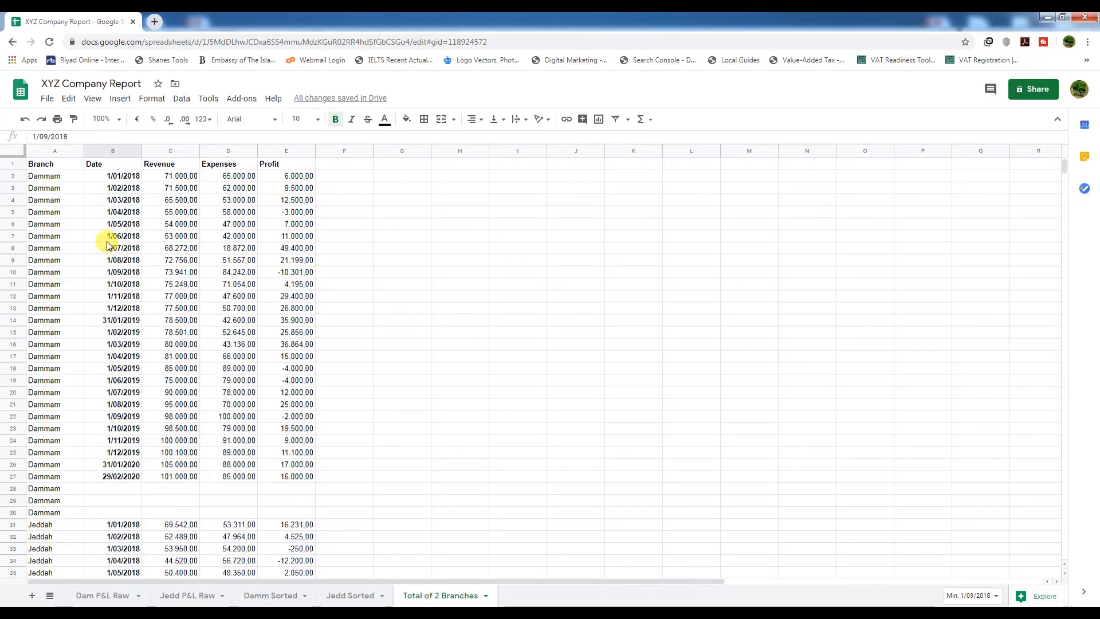
click(328, 295)
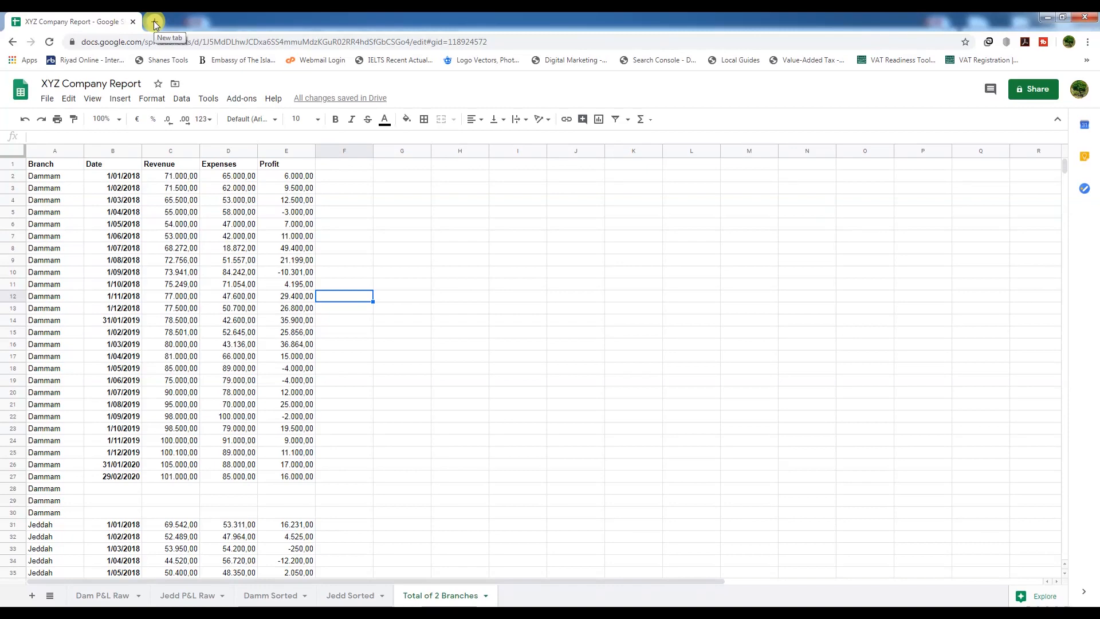
scroll(152, 390, down, 10)
scroll(154, 427, up, 10)
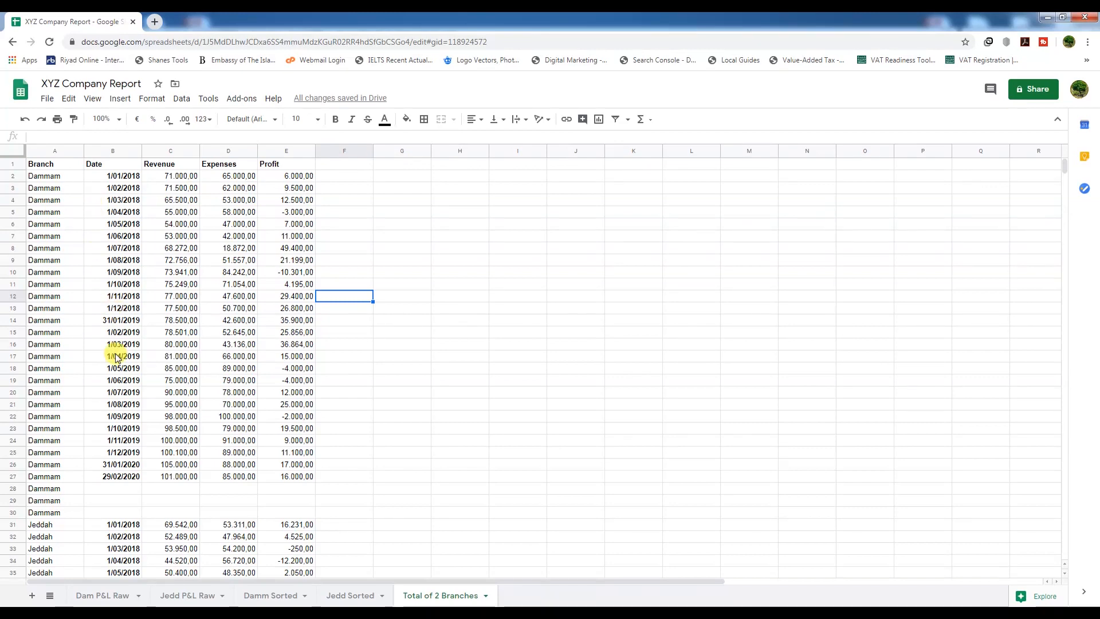
scroll(136, 495, down, 7)
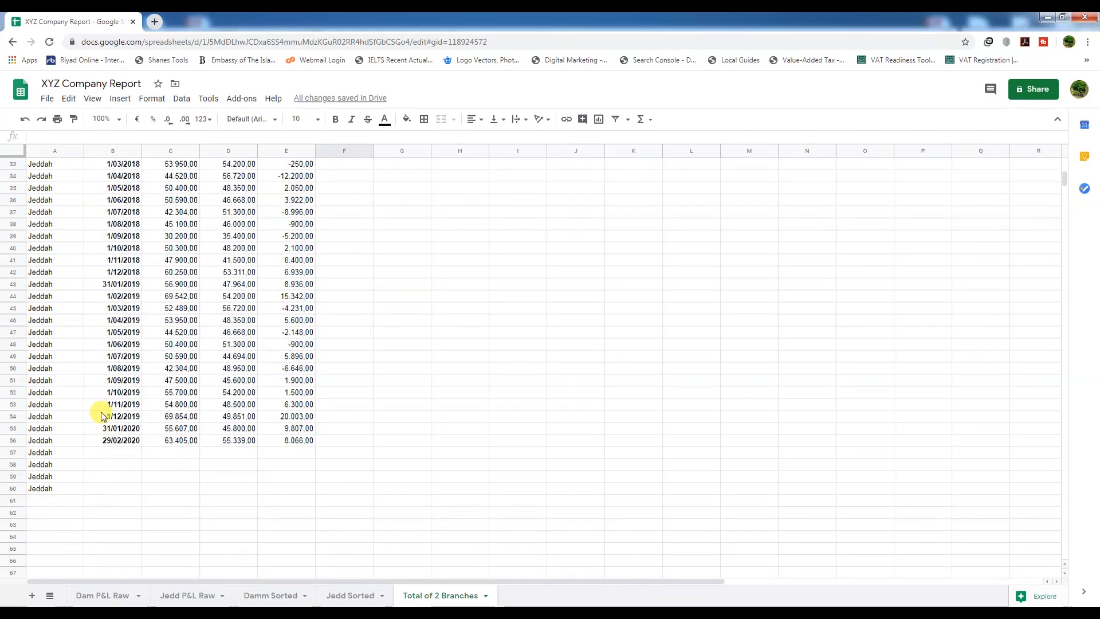
scroll(100, 416, up, 7)
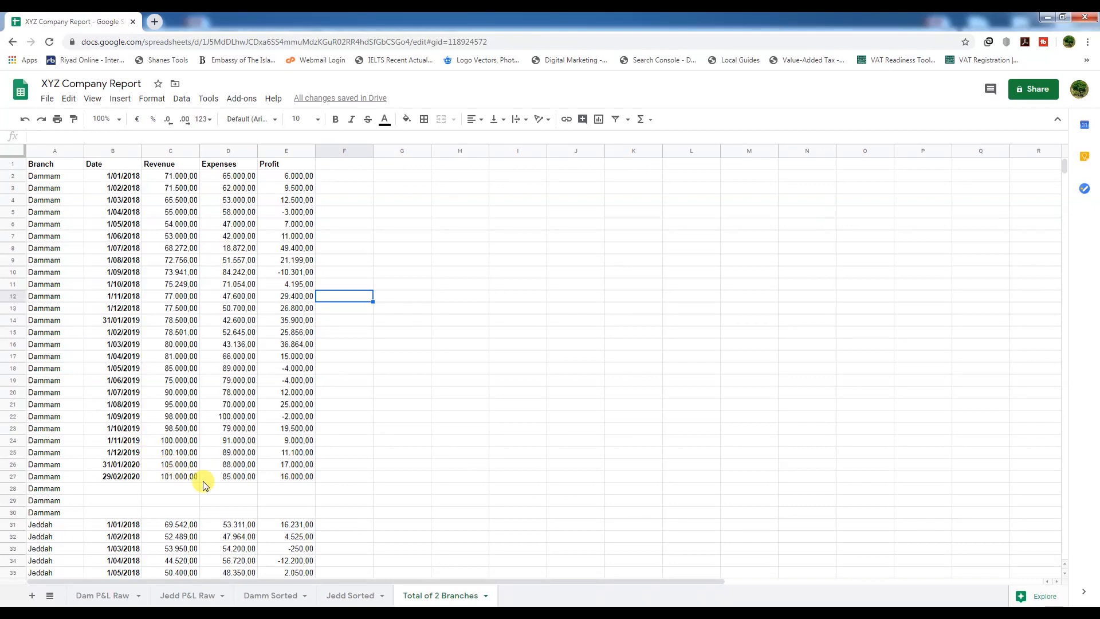
scroll(239, 491, down, 7)
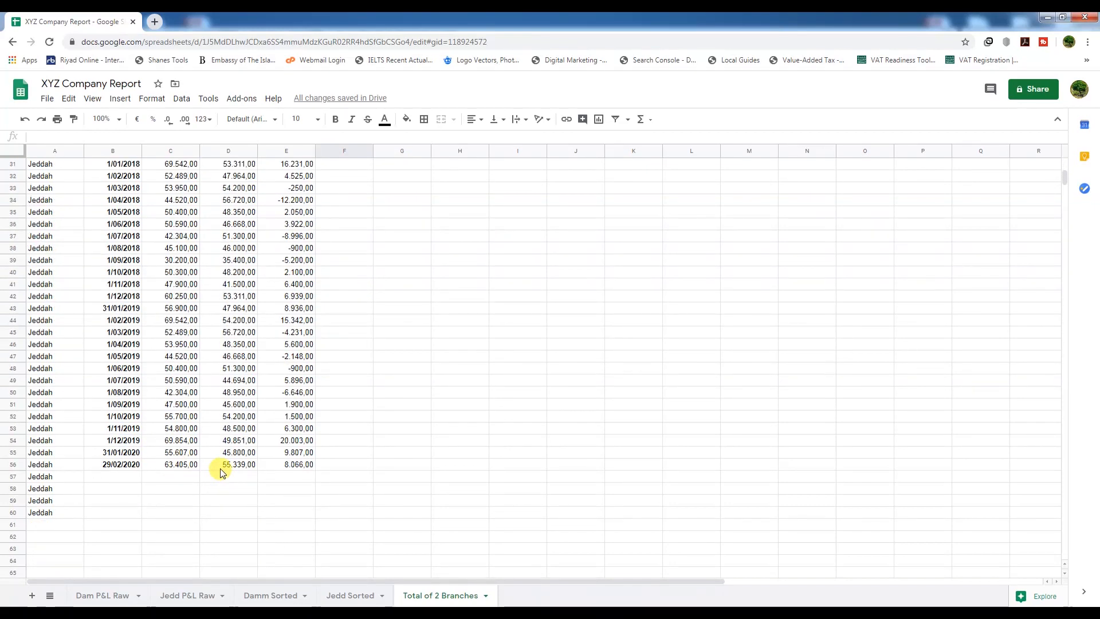
scroll(223, 471, up, 7)
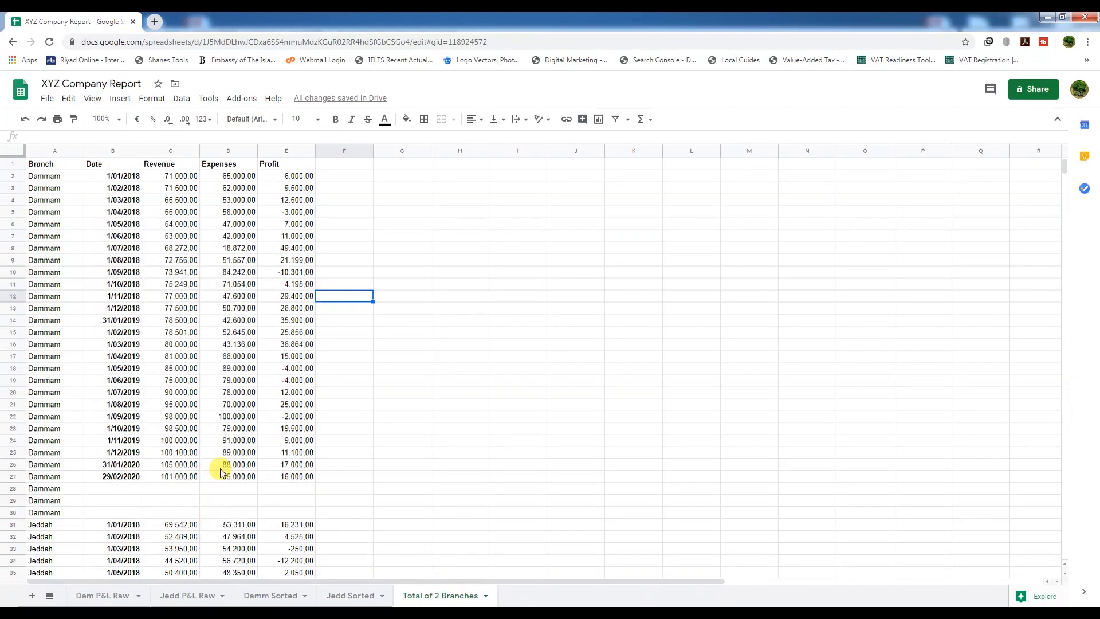
Search the web for google data studio in a new browser tab, open Data Studio and start a blank report
click(154, 23)
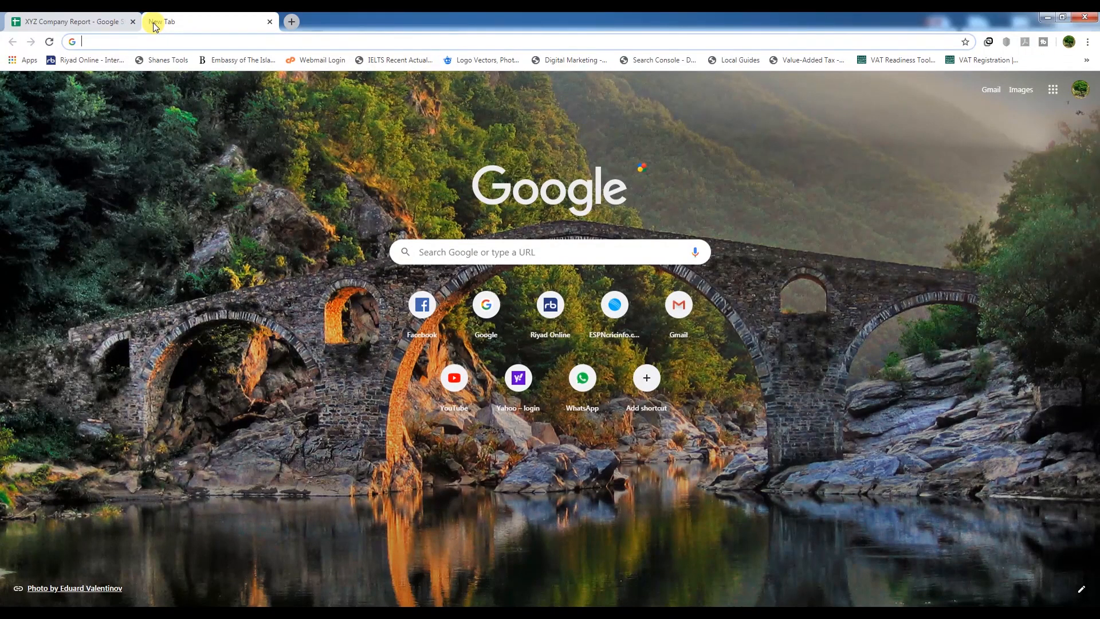
text(google datastudio)
key(Return)
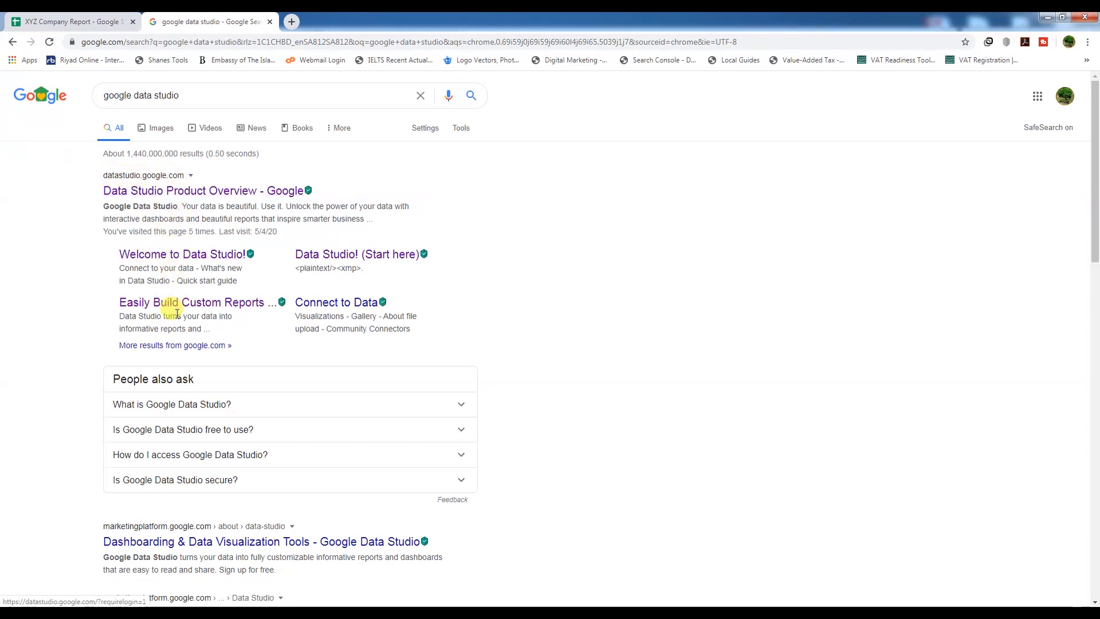
click(166, 193)
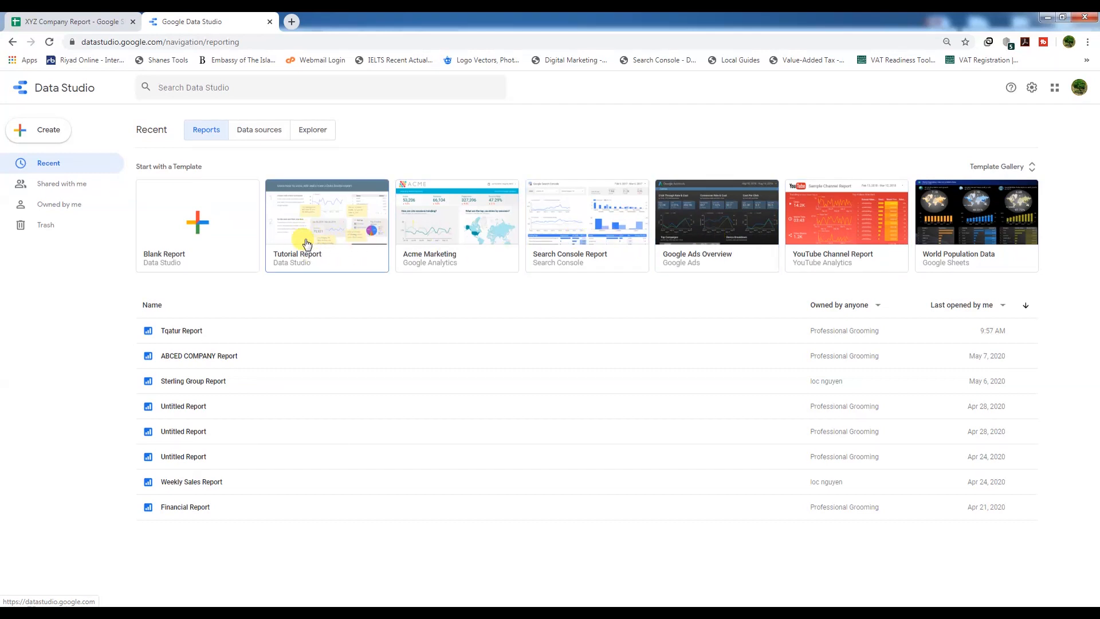
click(190, 228)
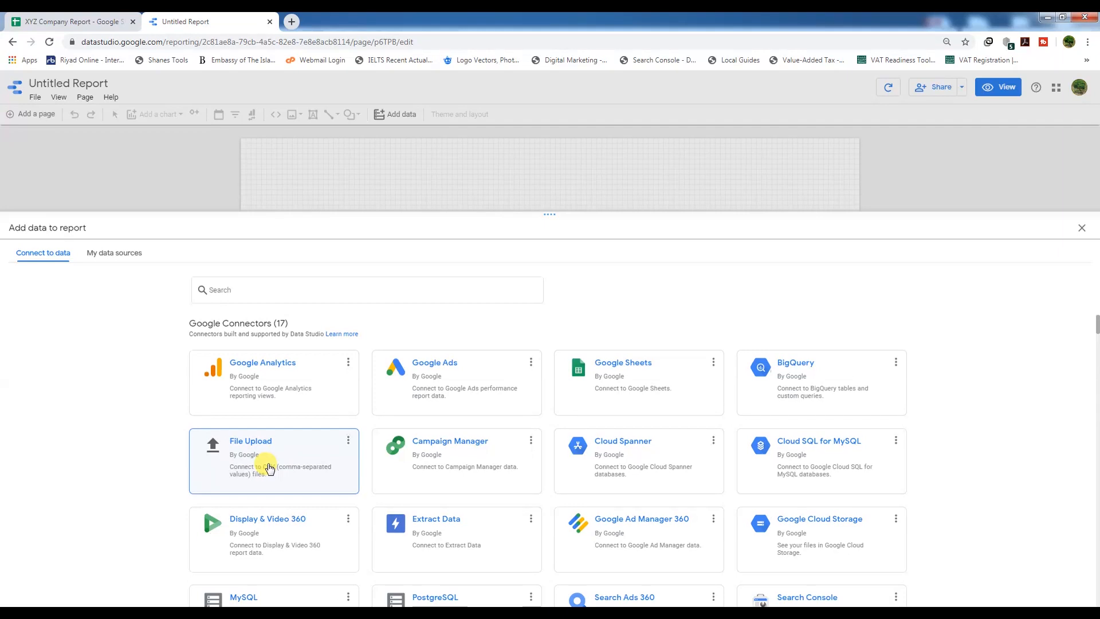
Return to the XYZ Company Report spreadsheet and review its raw, sorted and Total of 2 Branches worksheets
click(75, 21)
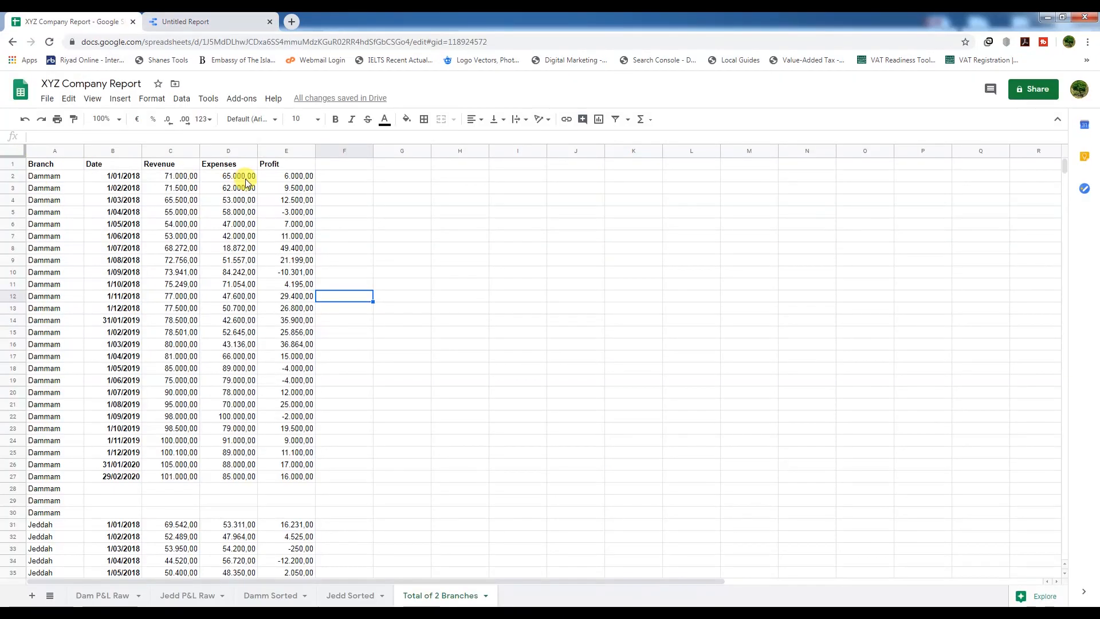
scroll(191, 538, down, 10)
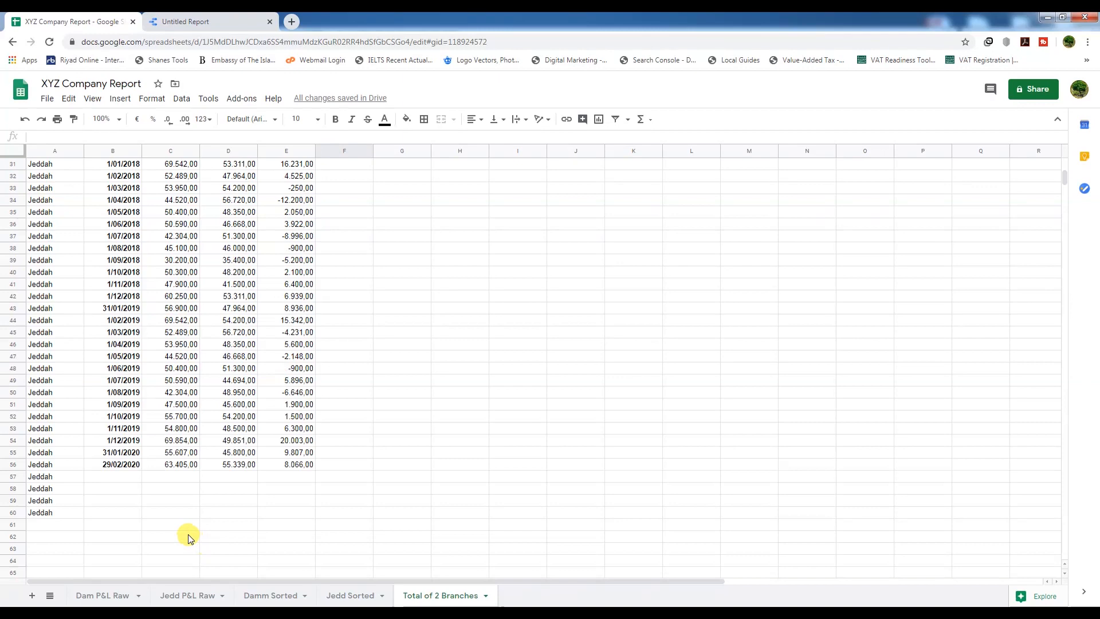
scroll(191, 539, up, 3)
click(103, 596)
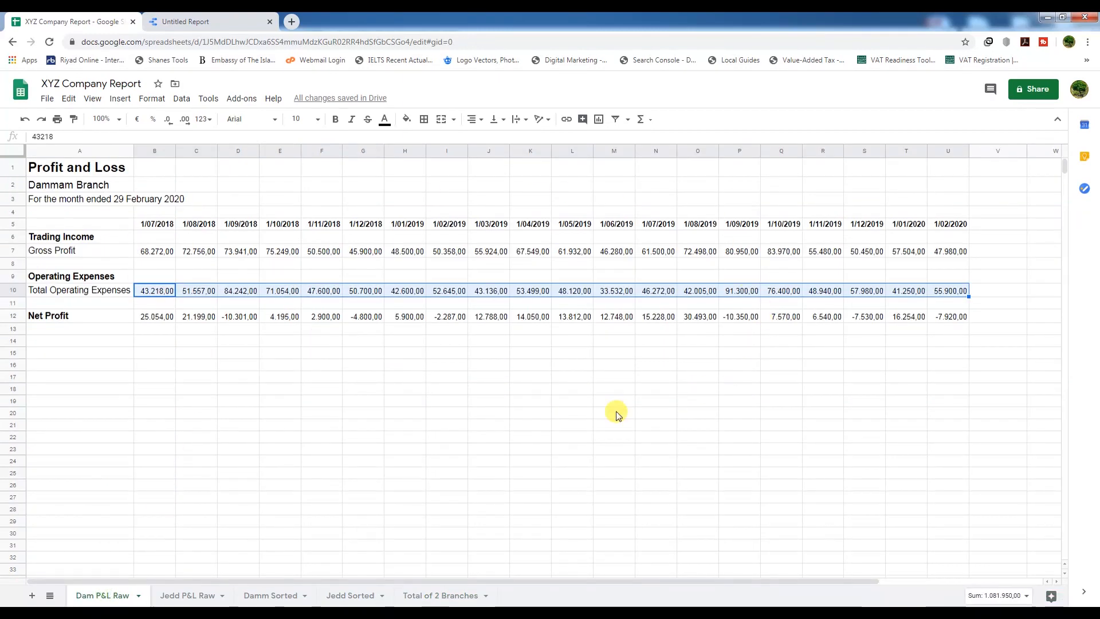
click(410, 402)
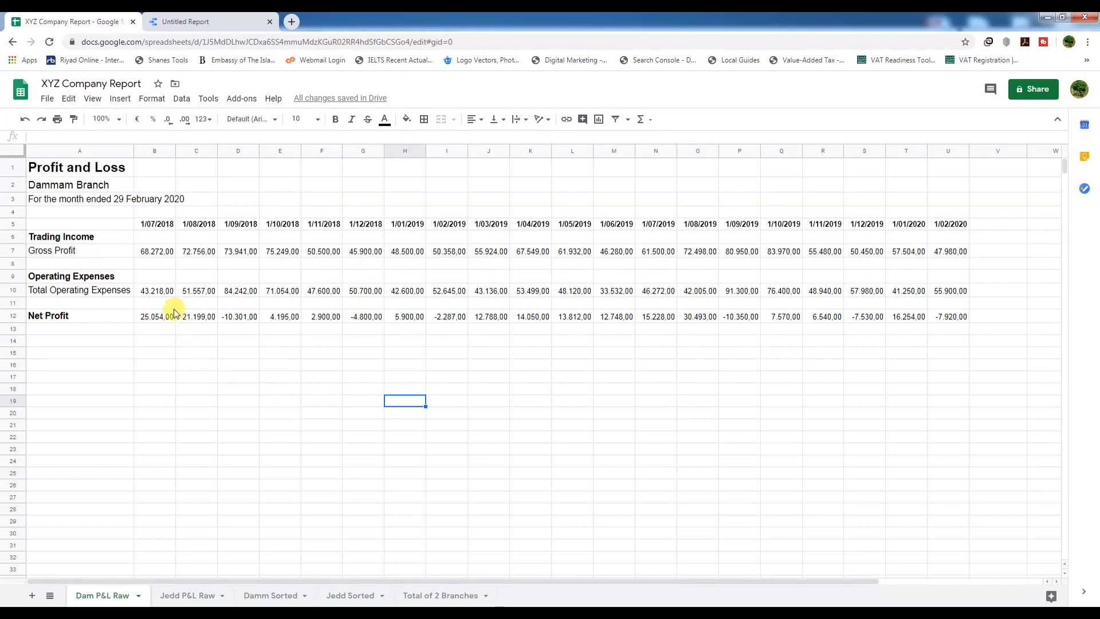
click(183, 596)
click(350, 596)
click(435, 596)
scroll(241, 367, up, 4)
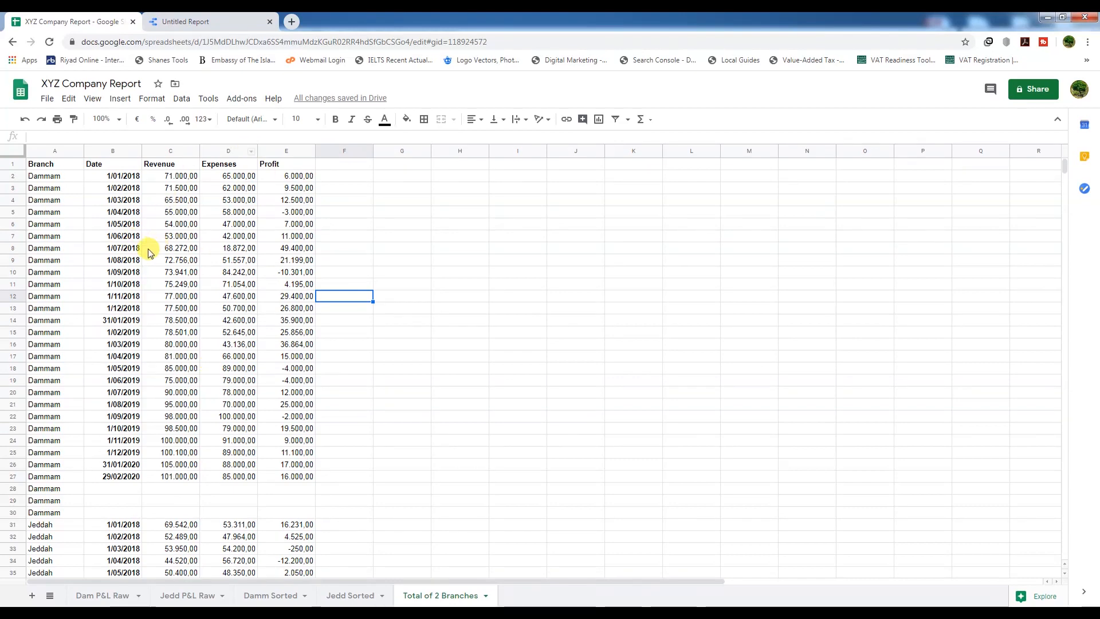
Back in the untitled Data Studio report, use the Google Sheets connector and select the XYZ Company Report spreadsheet as data
click(175, 22)
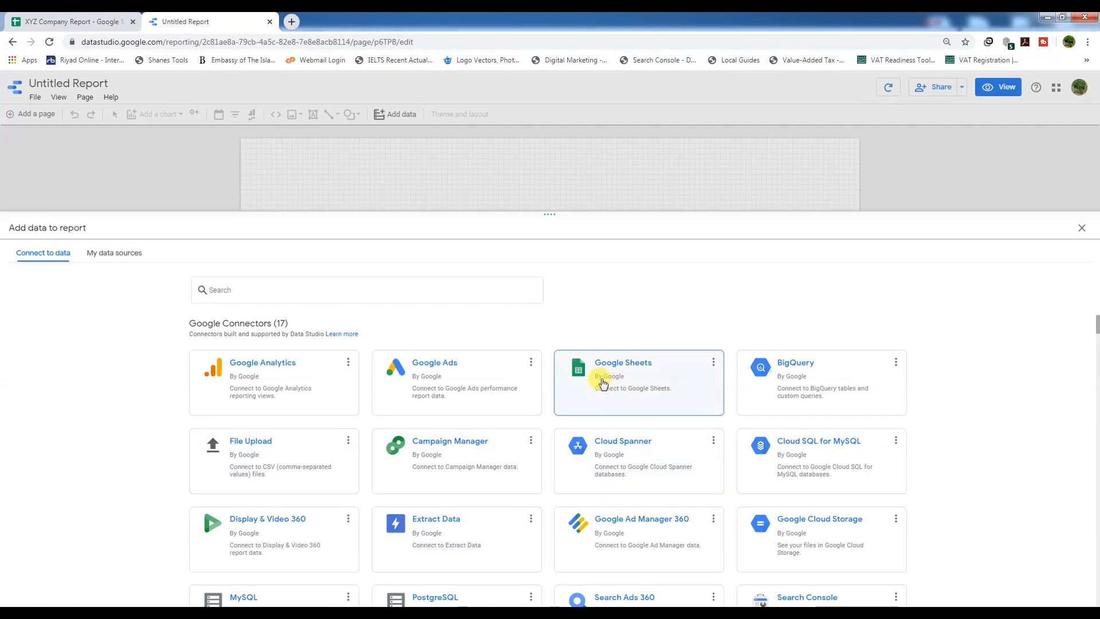
click(629, 381)
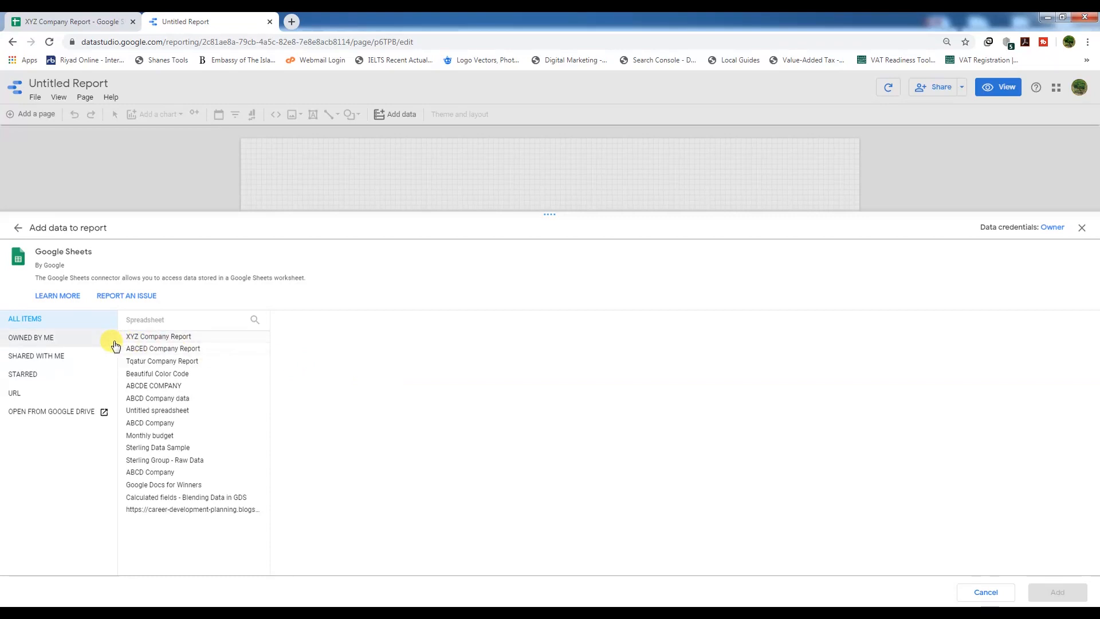
click(162, 340)
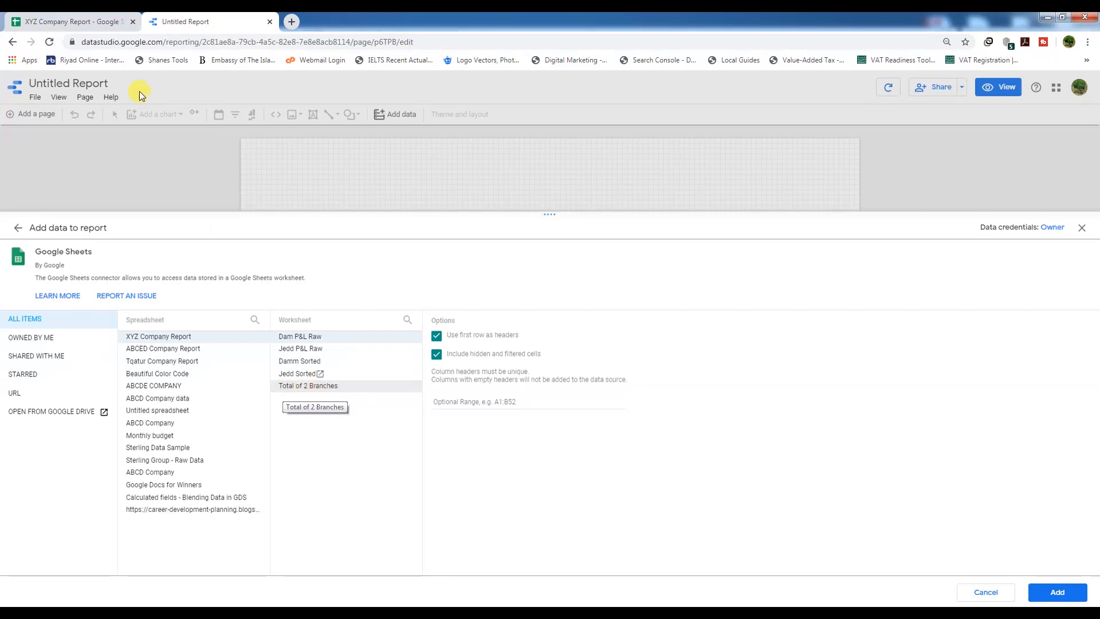
Switch to the XYZ Company Report spreadsheet and review the Total of 2 Branches worksheet
click(92, 22)
scroll(365, 544, down, 2)
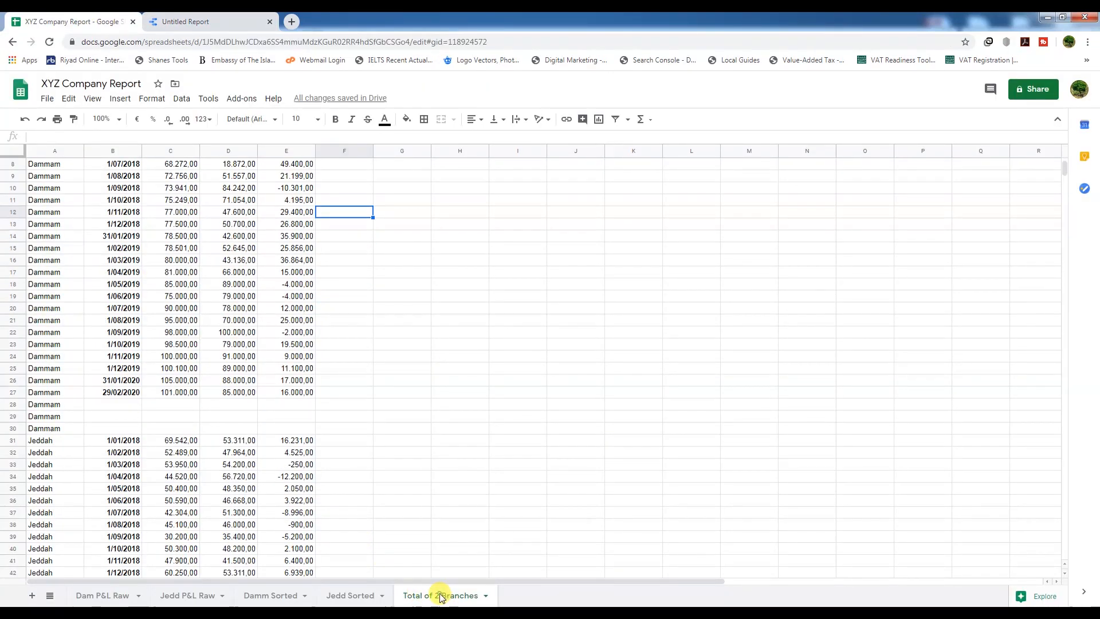
scroll(310, 458, up, 2)
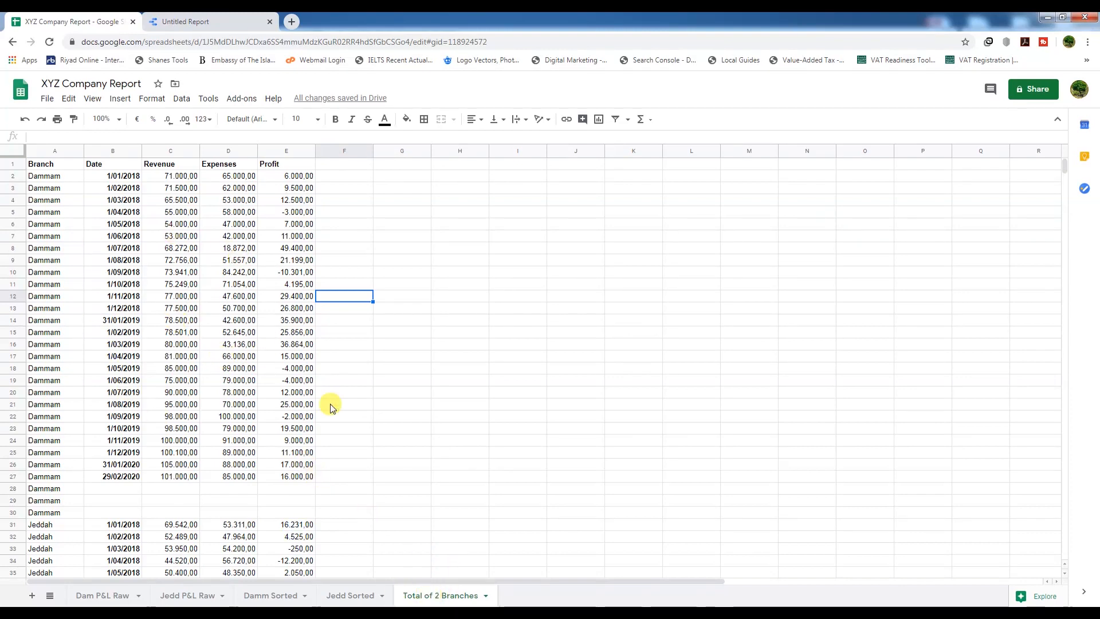
Back in the Data Studio report, add the Total of 2 Branches worksheet as data and delete the automatically inserted table
click(191, 16)
click(303, 390)
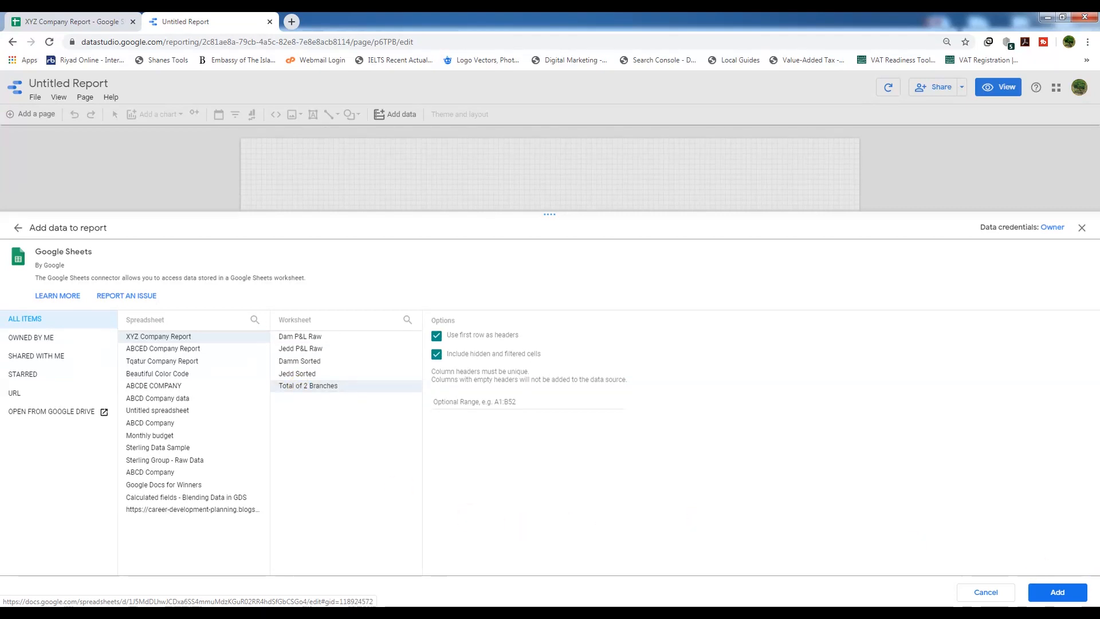
click(1056, 595)
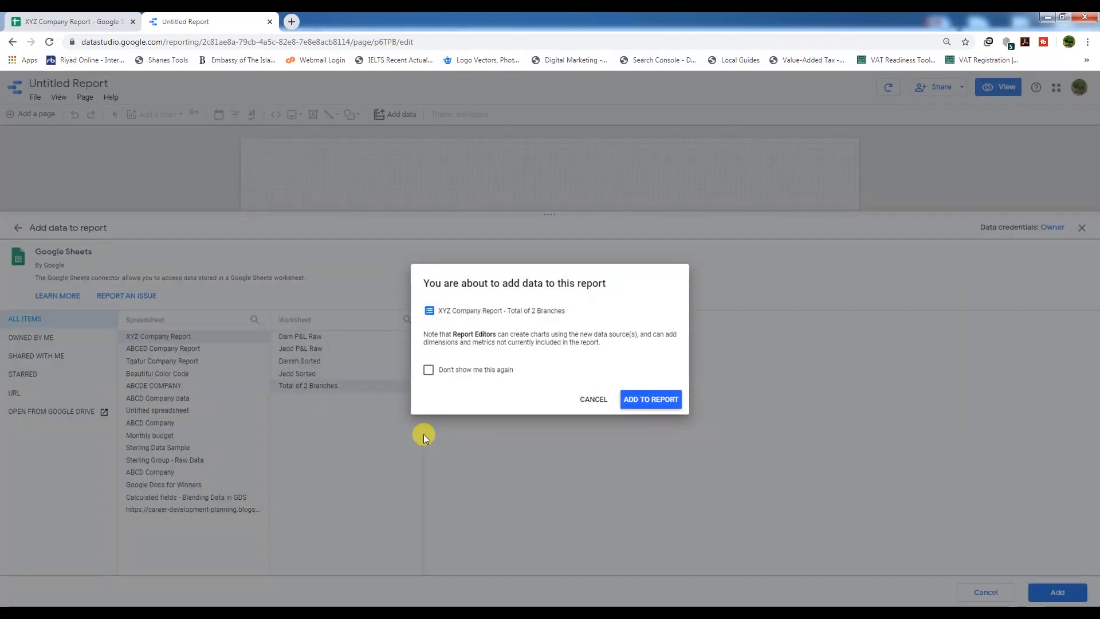
click(652, 400)
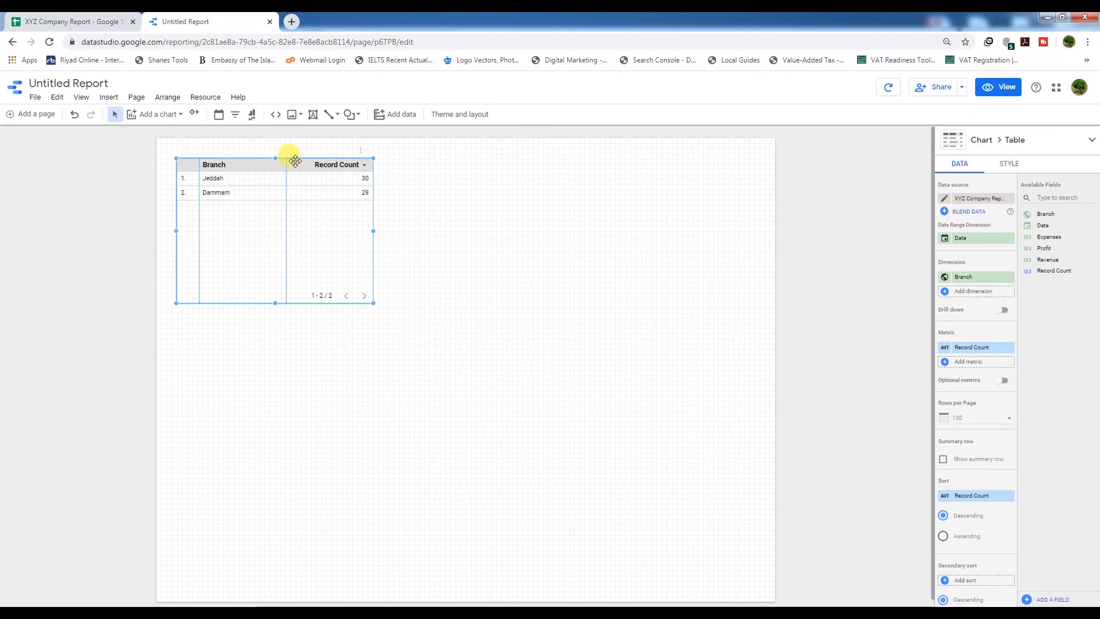
key(Delete)
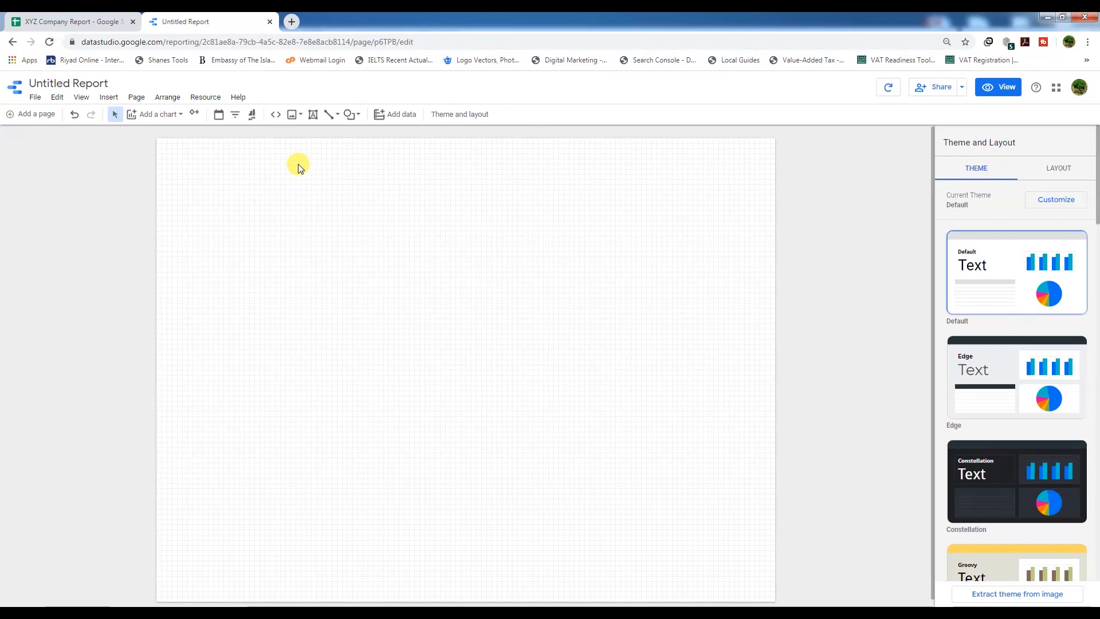
Rename the untitled report as XYZ Company Report
double_click(68, 84)
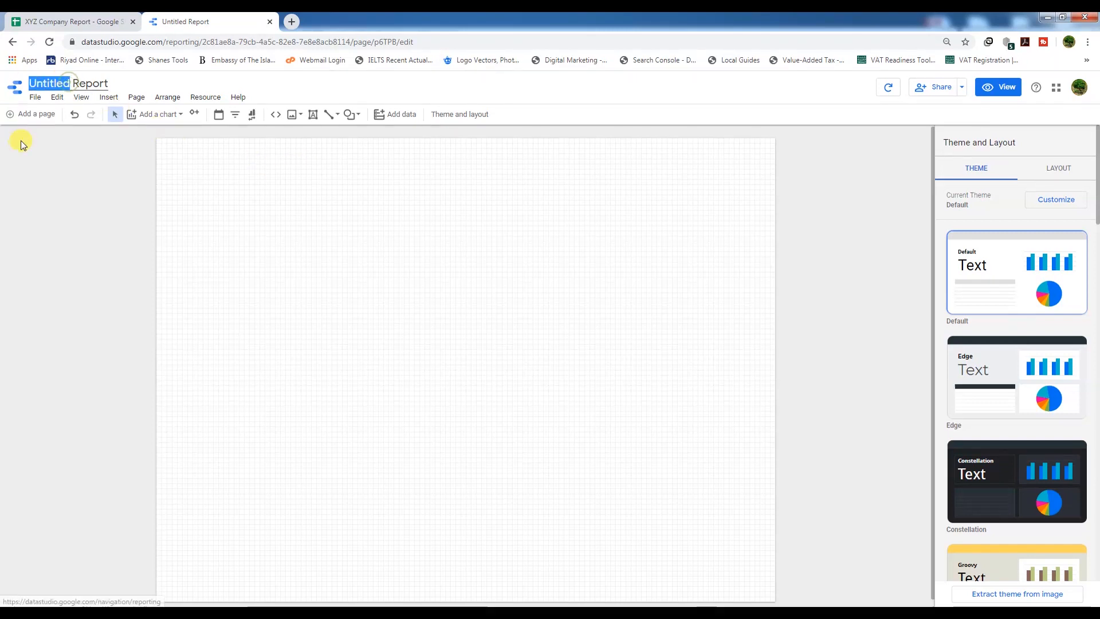
text(XYZ )
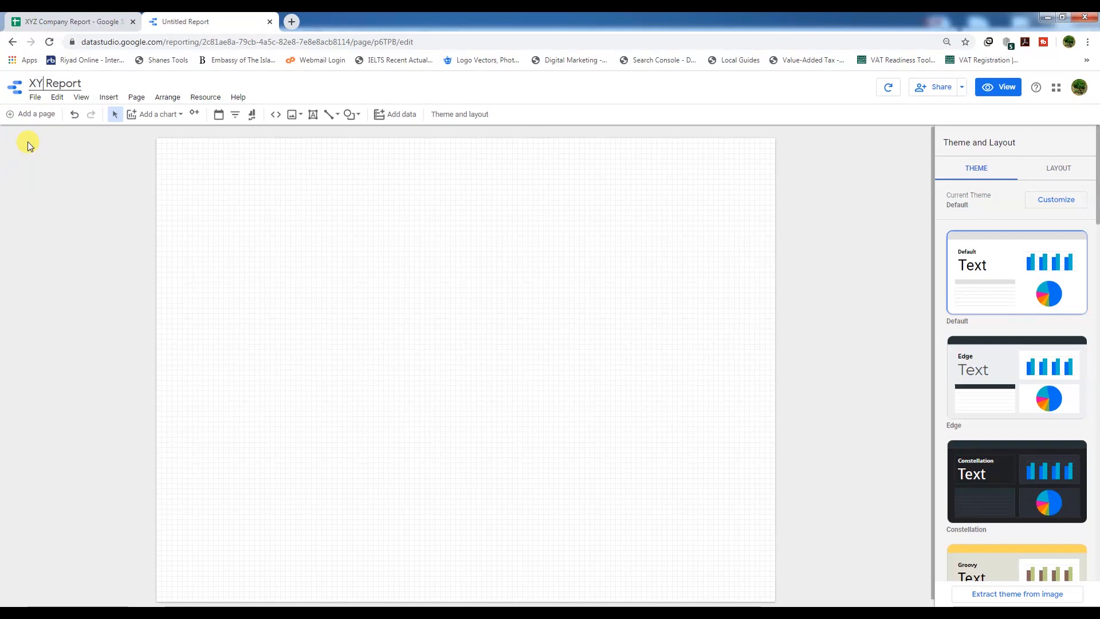
text(Company)
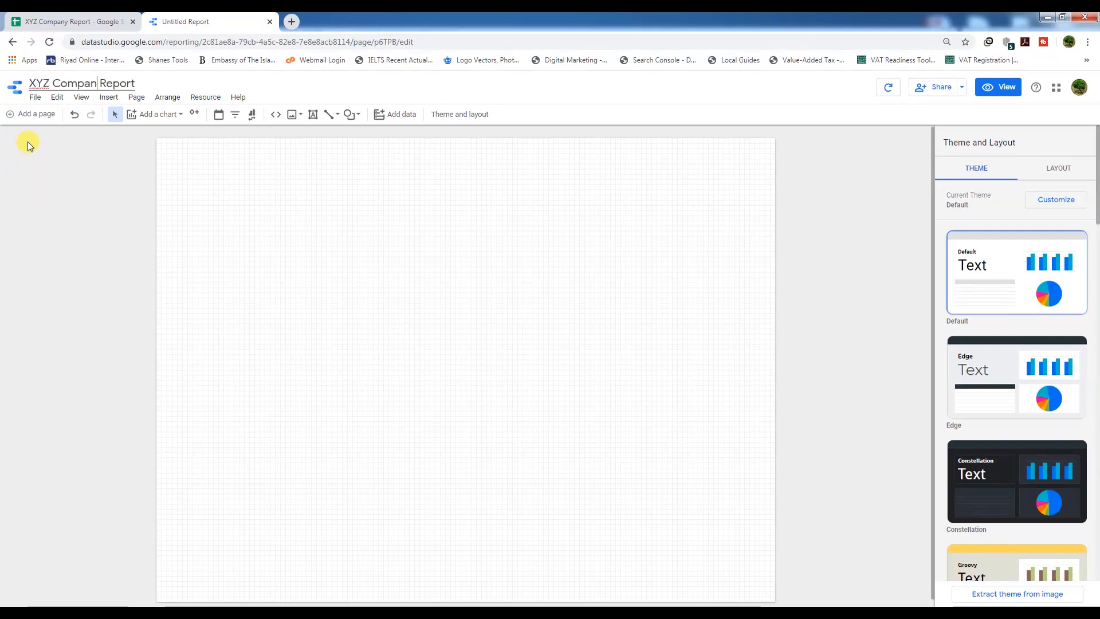
click(209, 198)
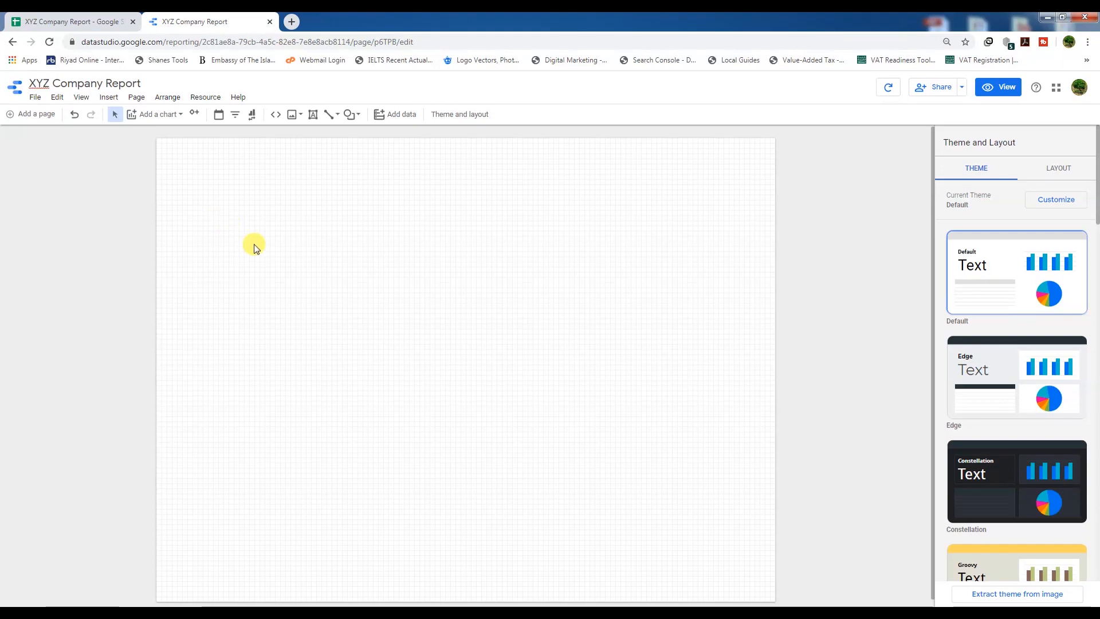
Change the Branch field's type to Text in the Total of 2 Branches data source and return to the report
click(201, 97)
click(242, 117)
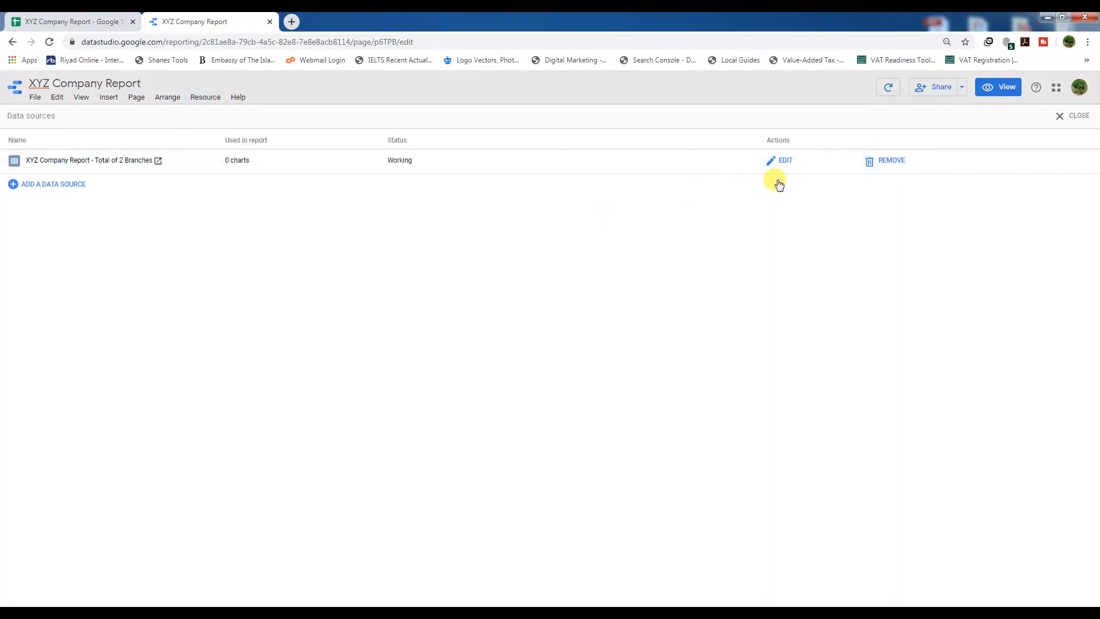
click(783, 162)
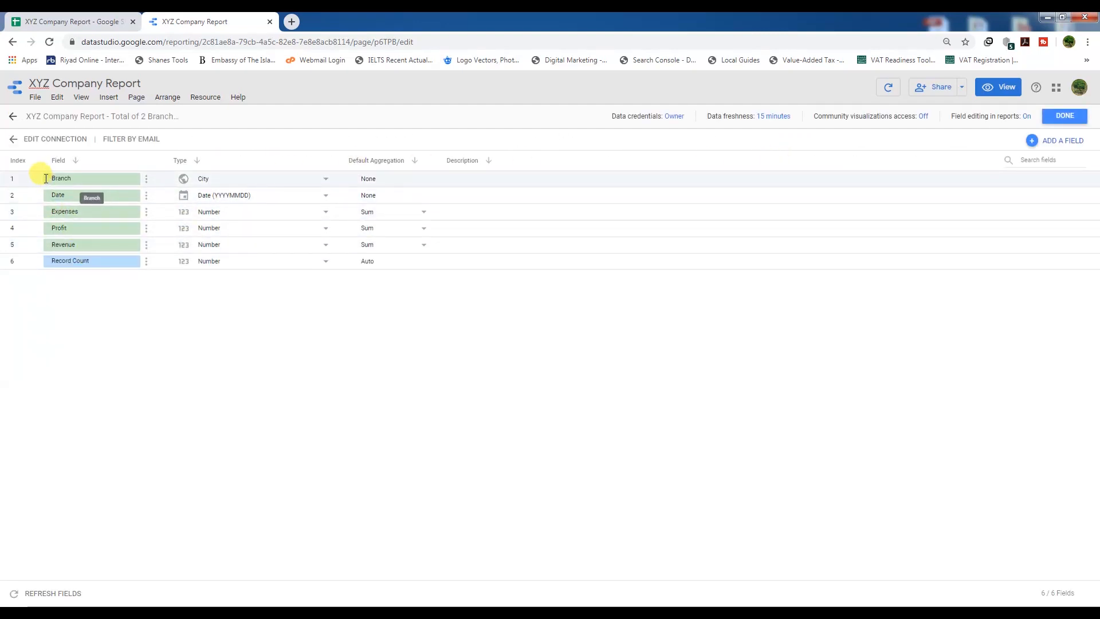
click(299, 179)
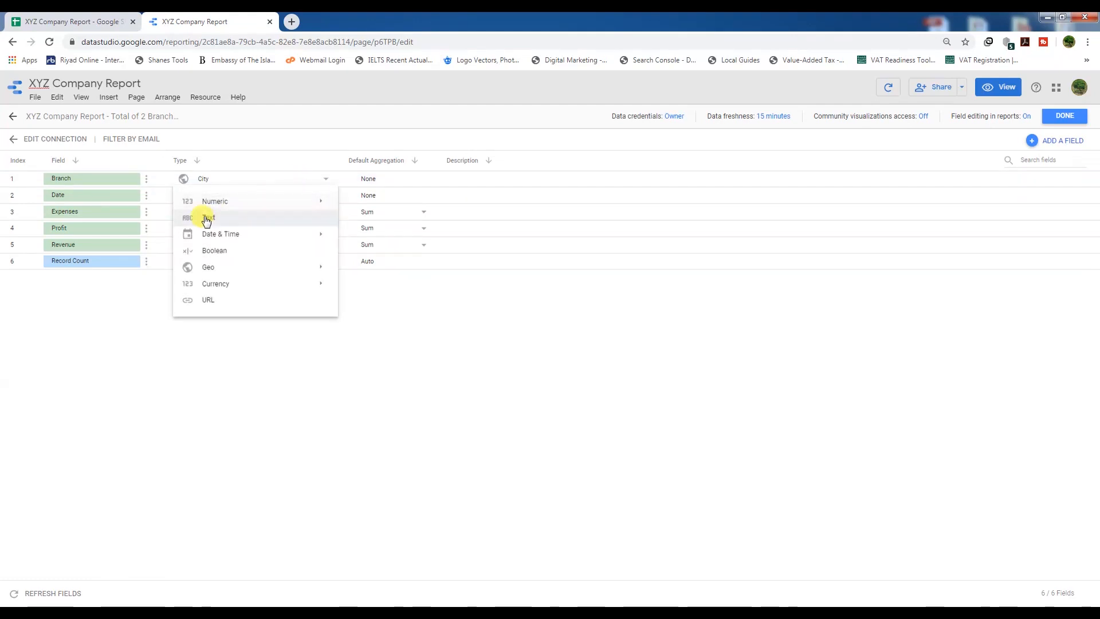
click(205, 218)
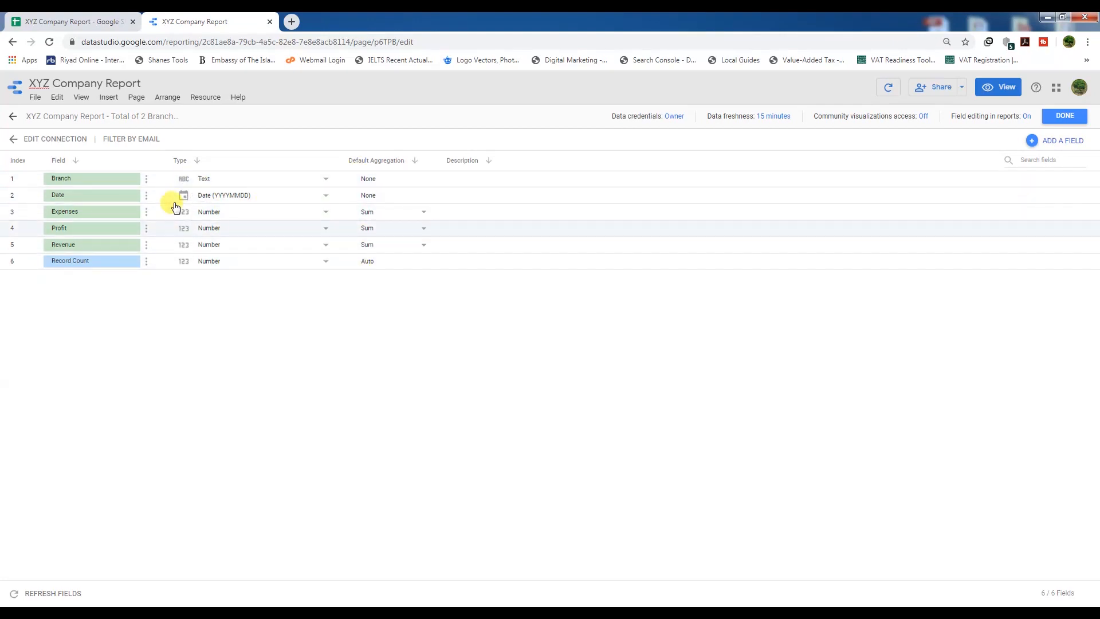
click(1064, 116)
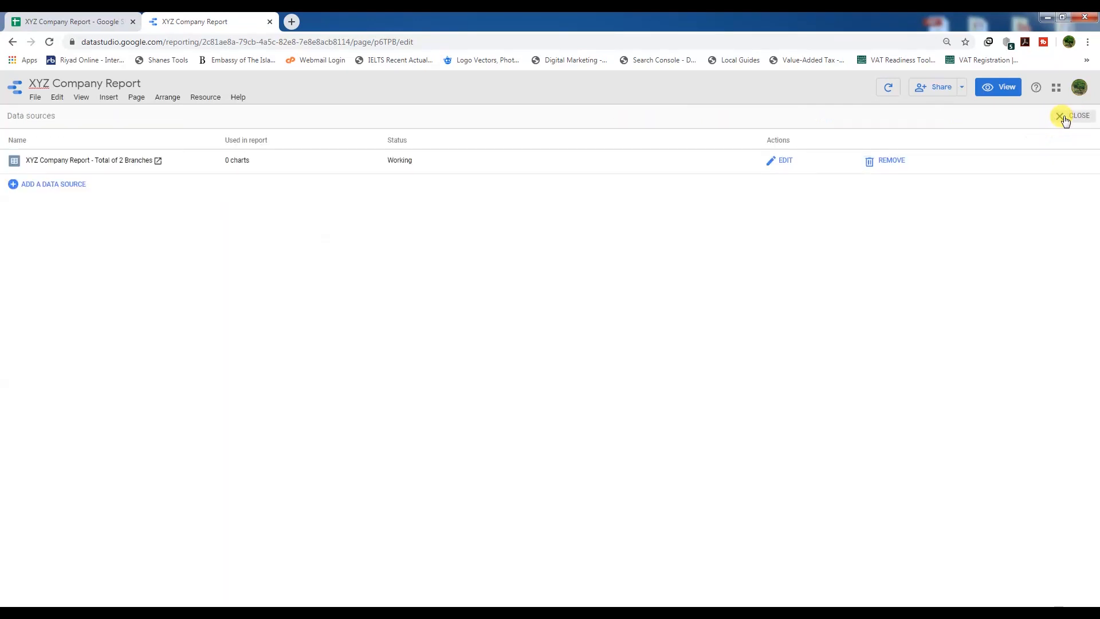
click(1065, 116)
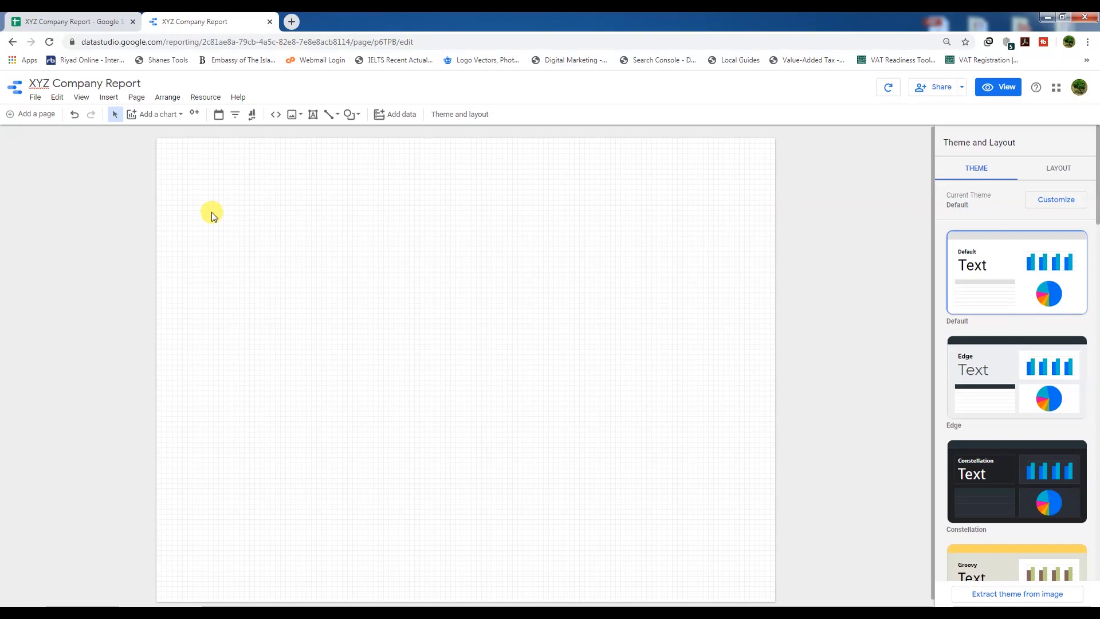
Draw a time series chart on the left half of the page and set its metric to Revenue
click(178, 115)
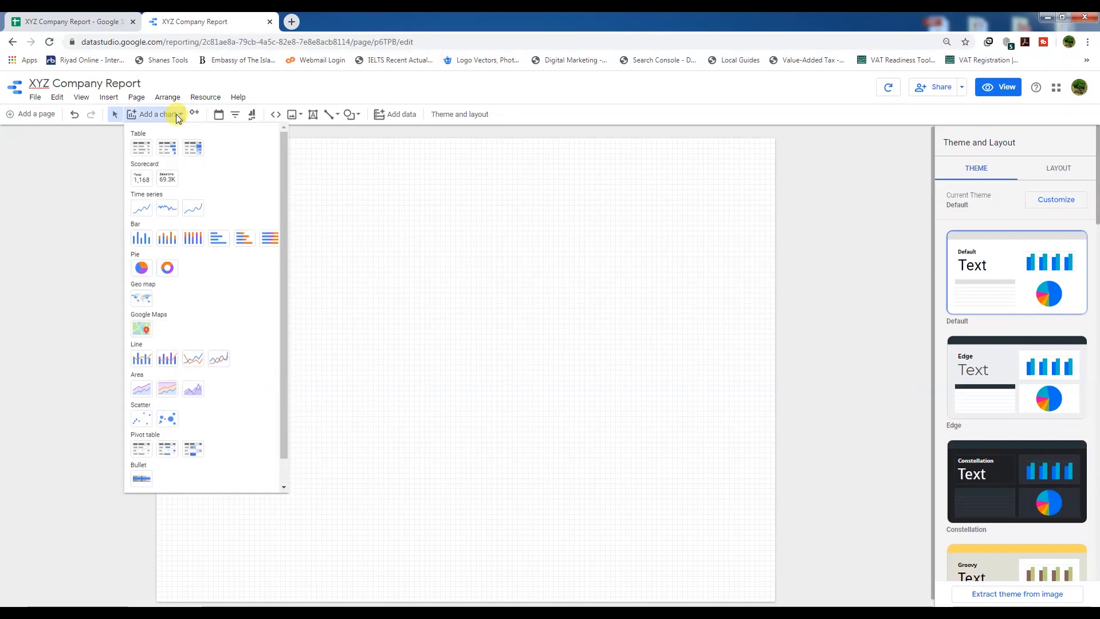
click(140, 208)
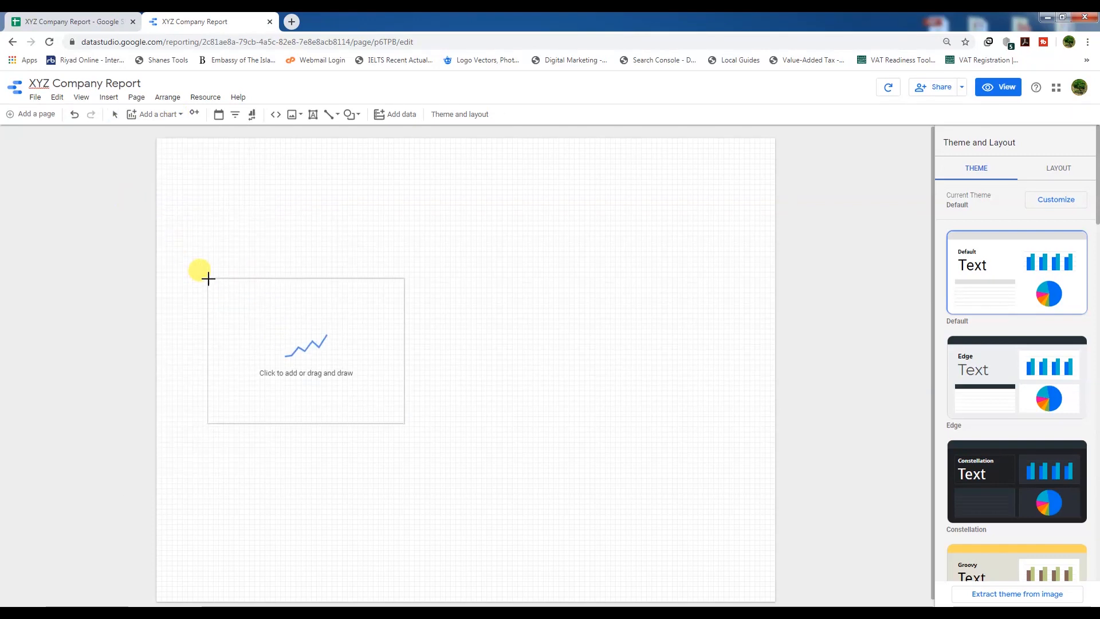
mouse_move(181, 275)
mouse_down()
mouse_move(381, 388)
mouse_move(494, 416)
mouse_up()
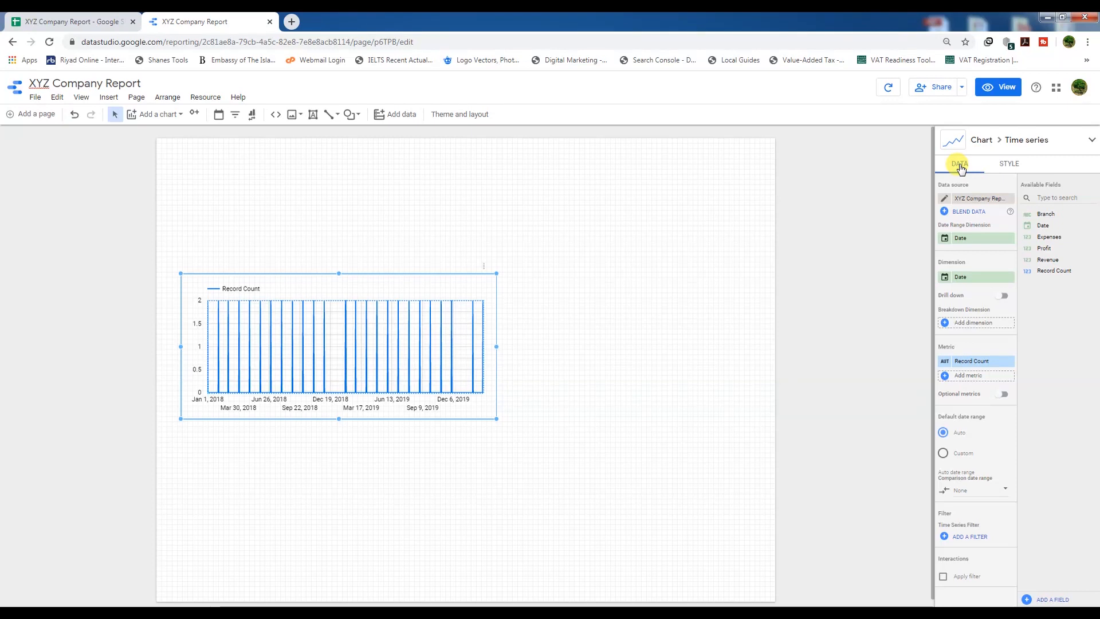
click(972, 362)
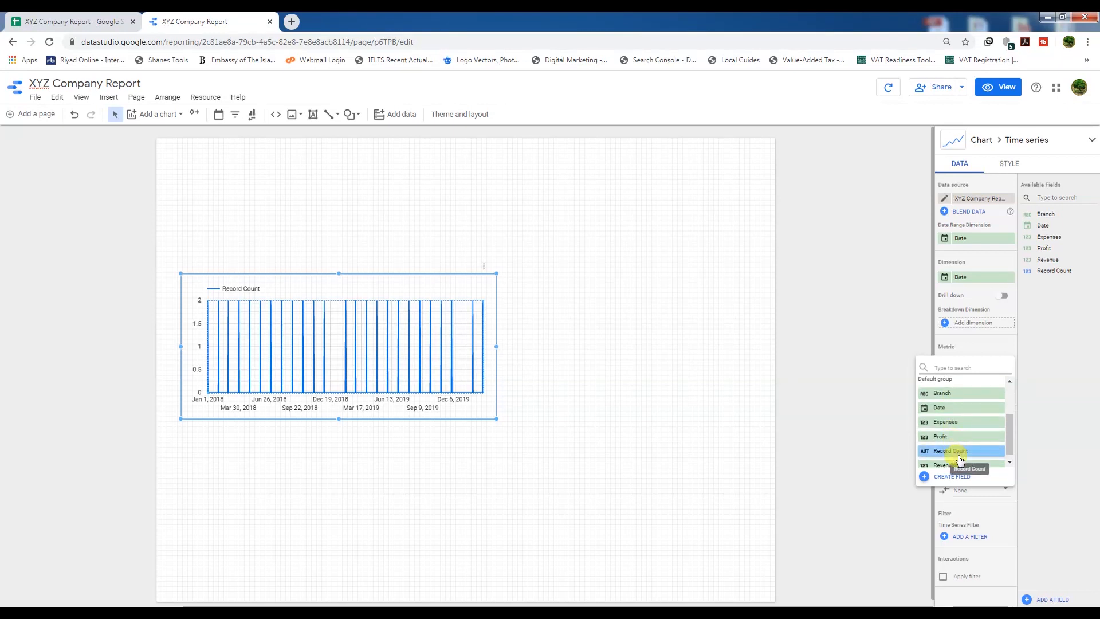
scroll(952, 458, down, 1)
click(949, 461)
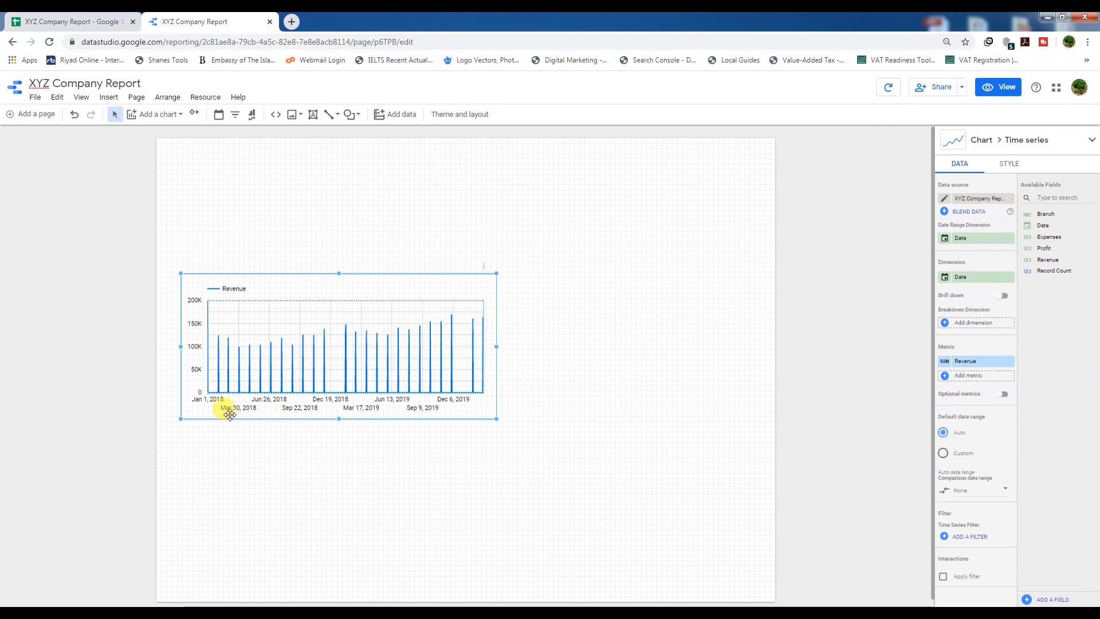
Preview the report, inspect the Revenue data points along the time series chart, and return to editing
click(991, 89)
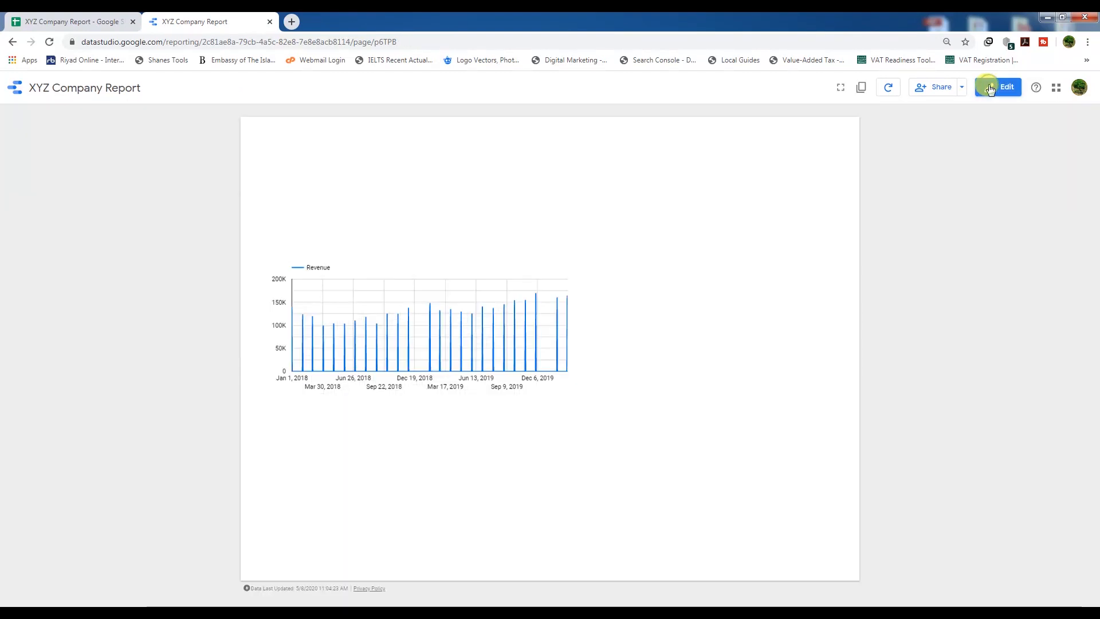
mouse_move(300, 365)
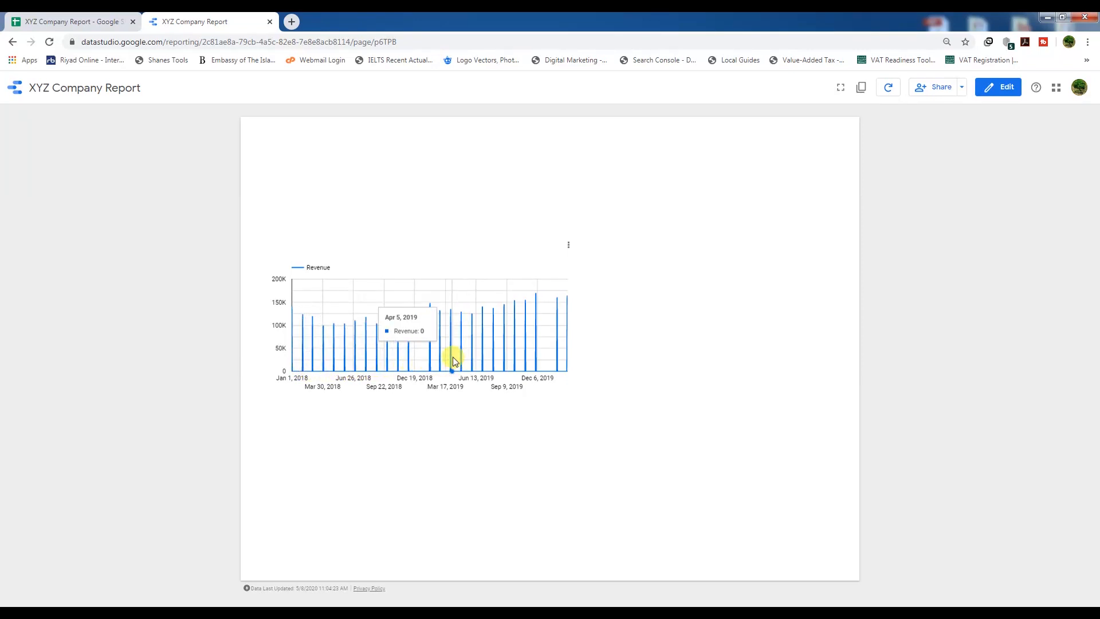
click(996, 88)
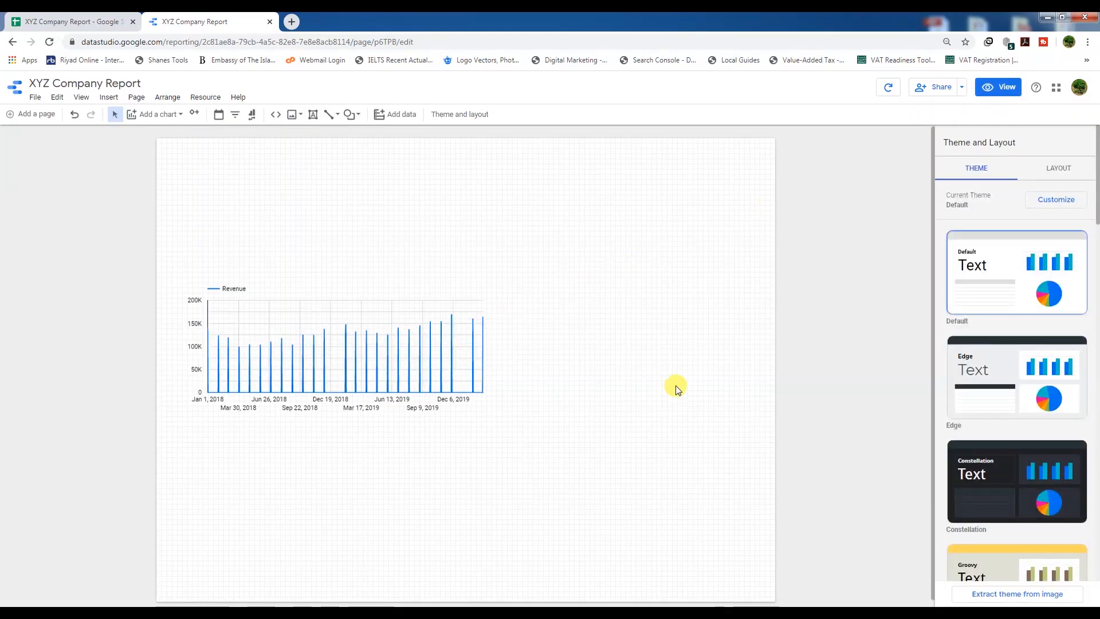
Duplicate the Date field in the Total of 2 Branches data source, set the copy's type to Year Month (YYYYMM), and return to the report
click(354, 349)
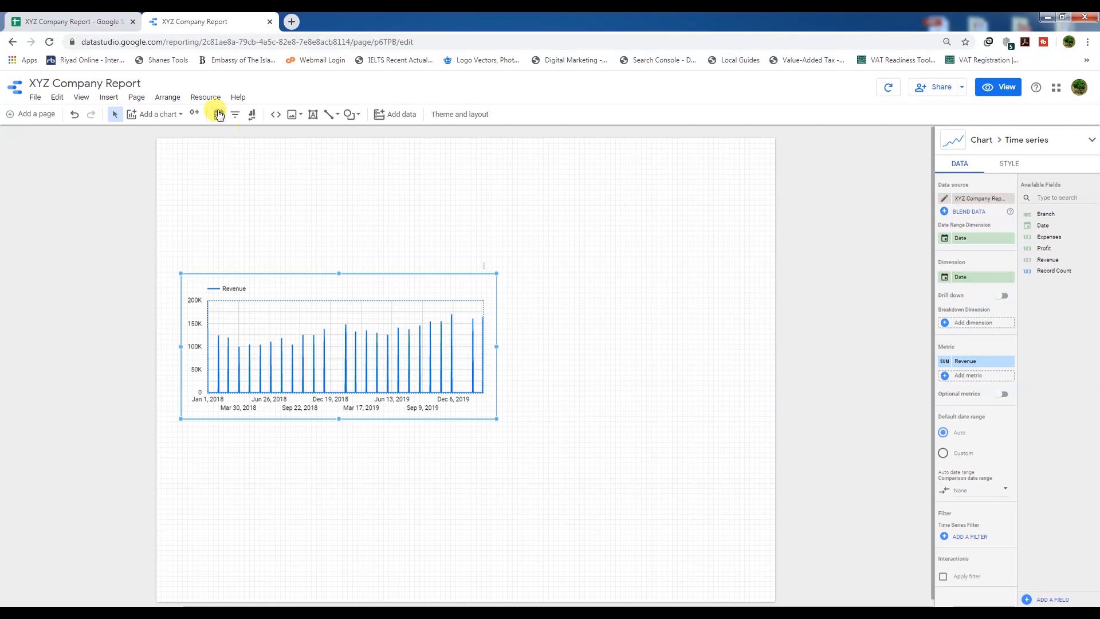
click(204, 99)
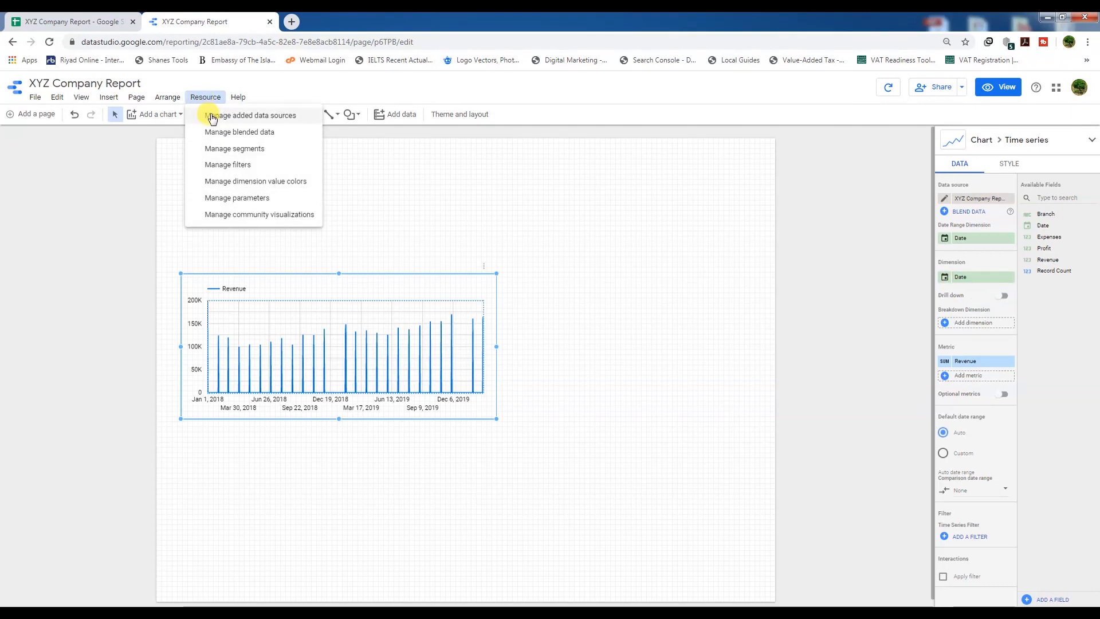
click(212, 117)
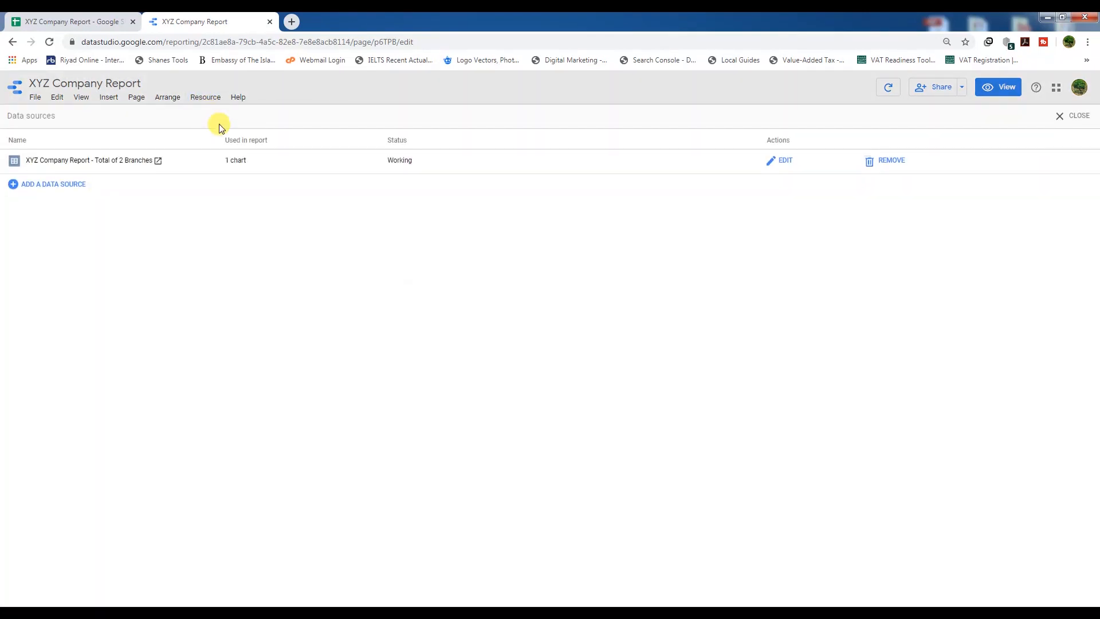
click(782, 161)
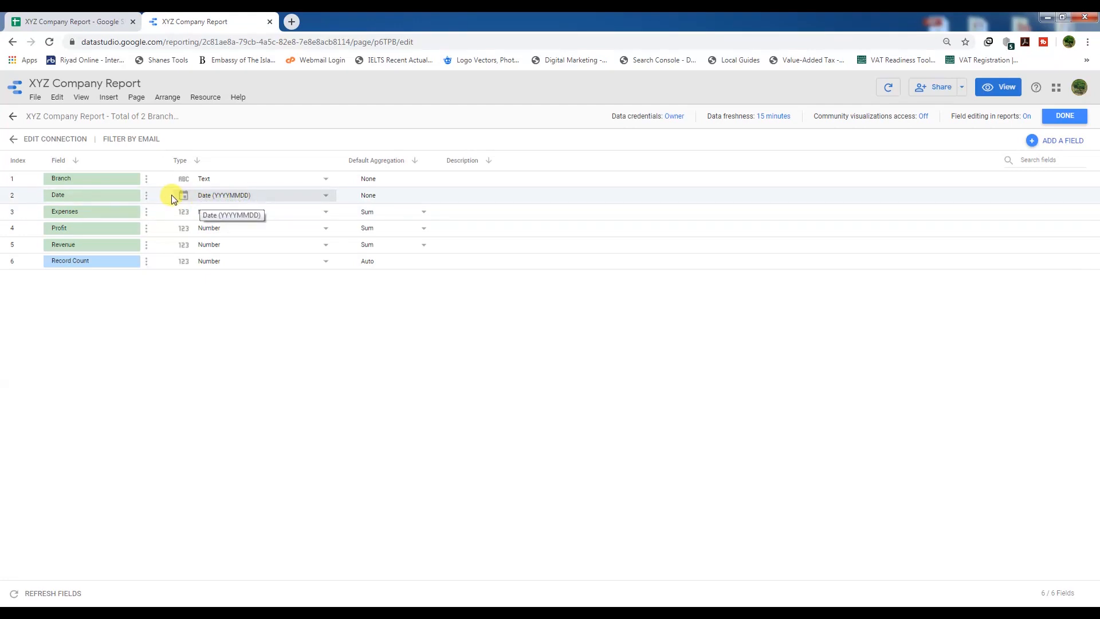
click(144, 196)
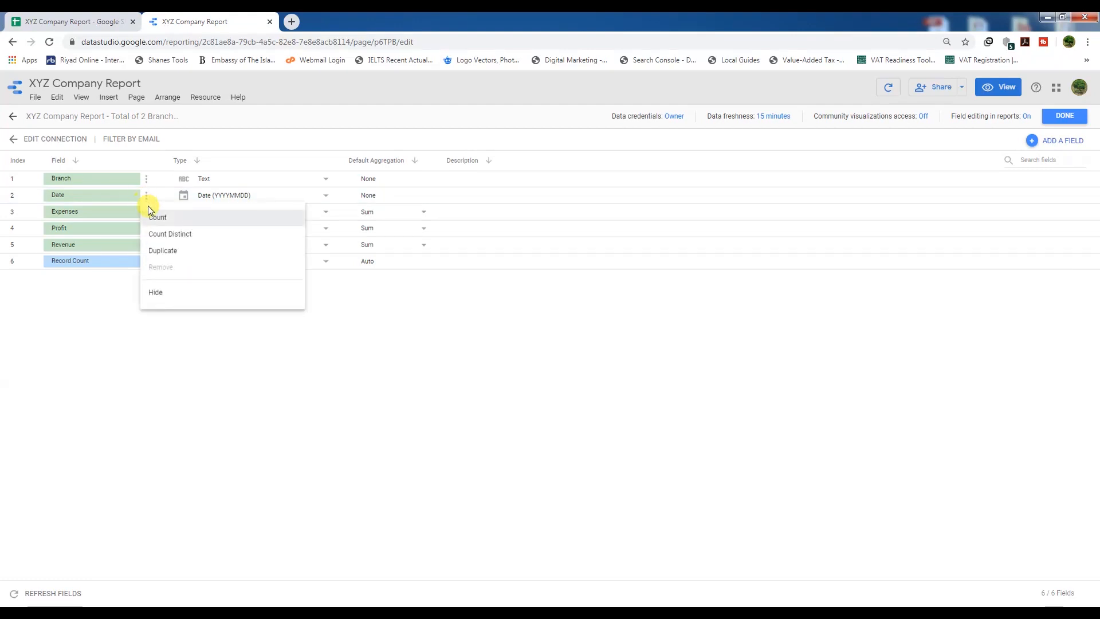
click(165, 247)
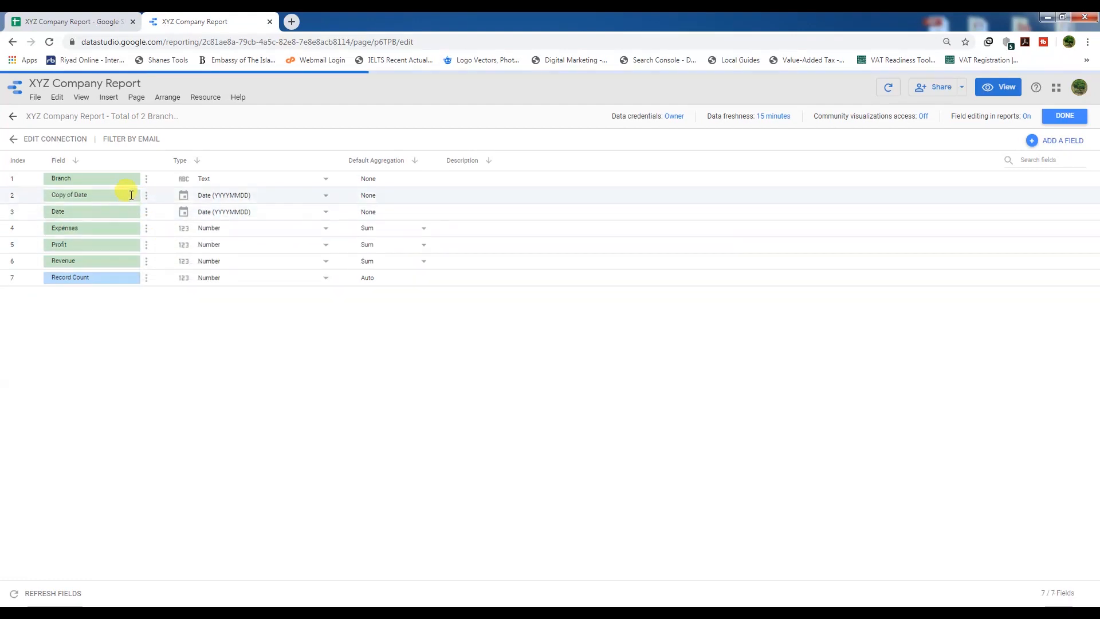
click(325, 196)
mouse_move(258, 250)
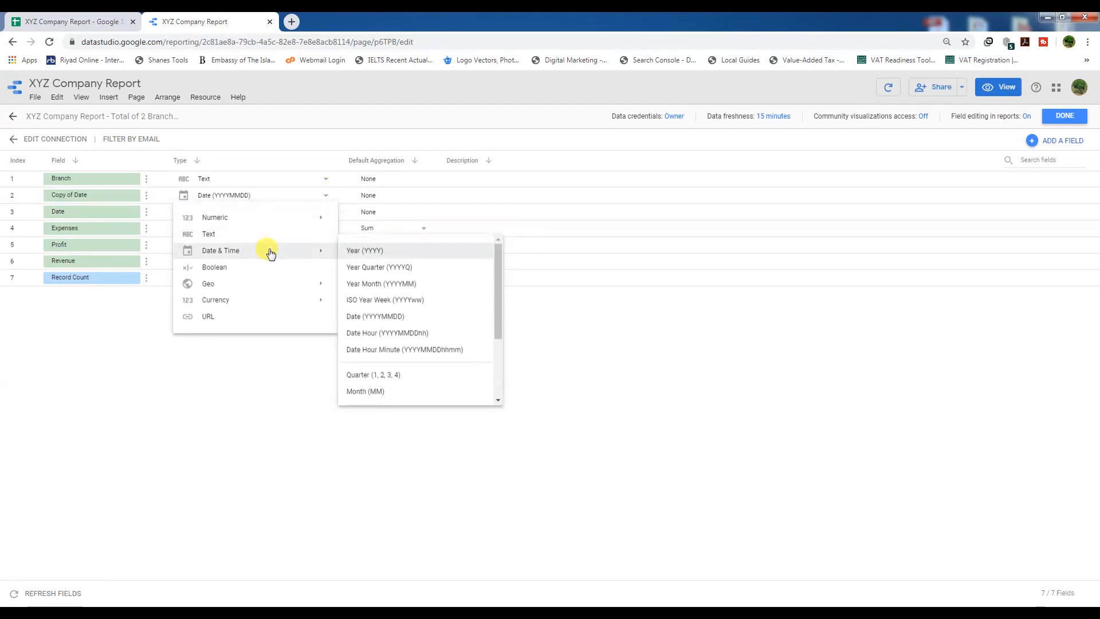
click(377, 285)
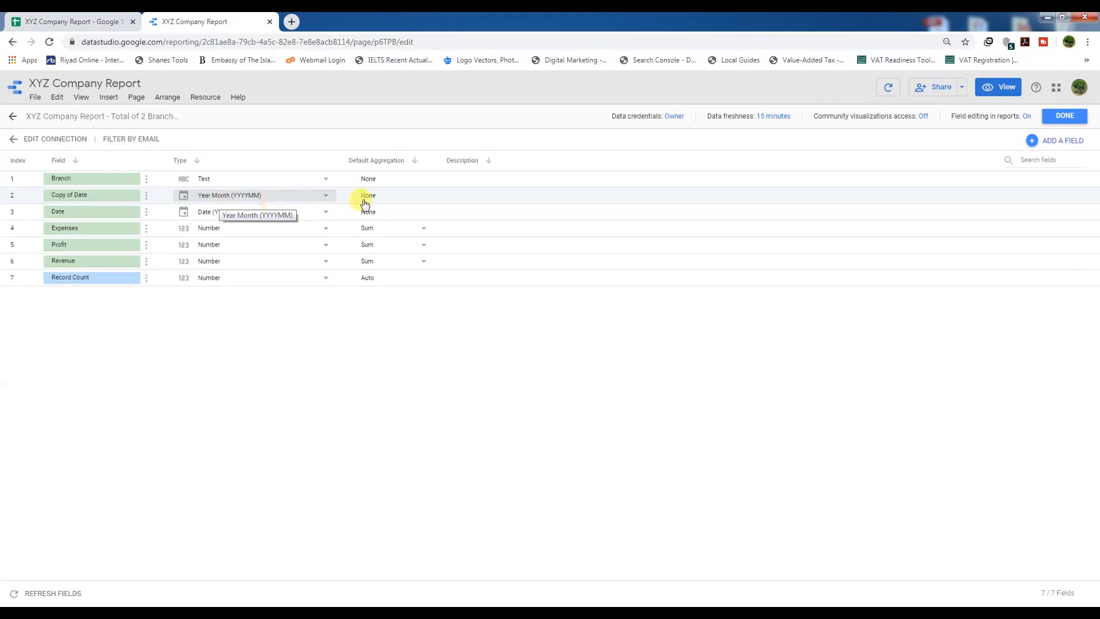
click(1065, 116)
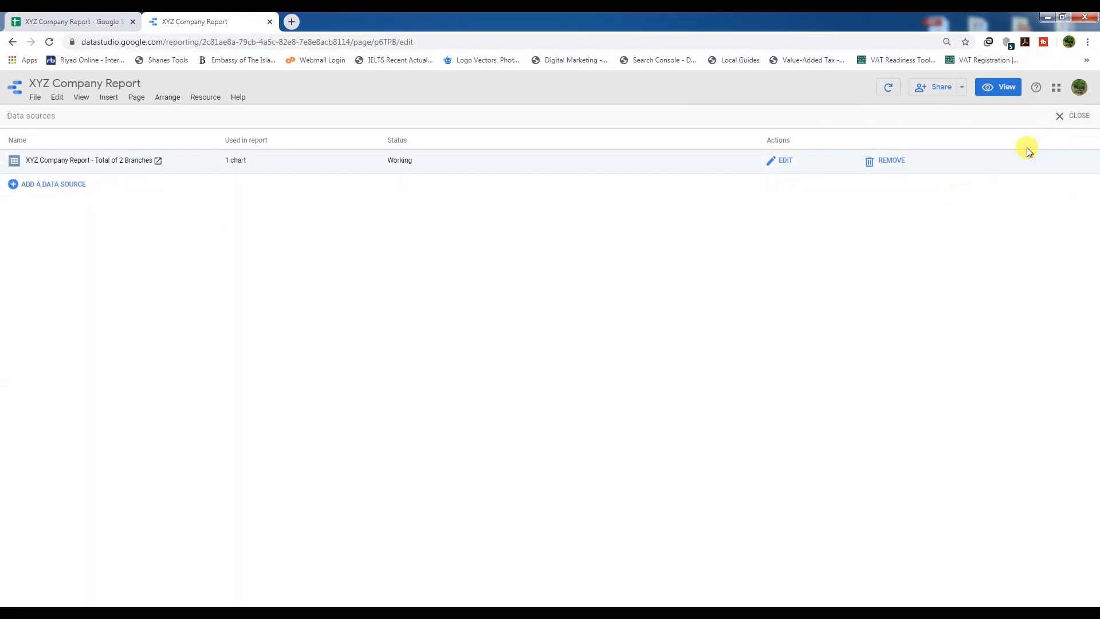
click(1071, 118)
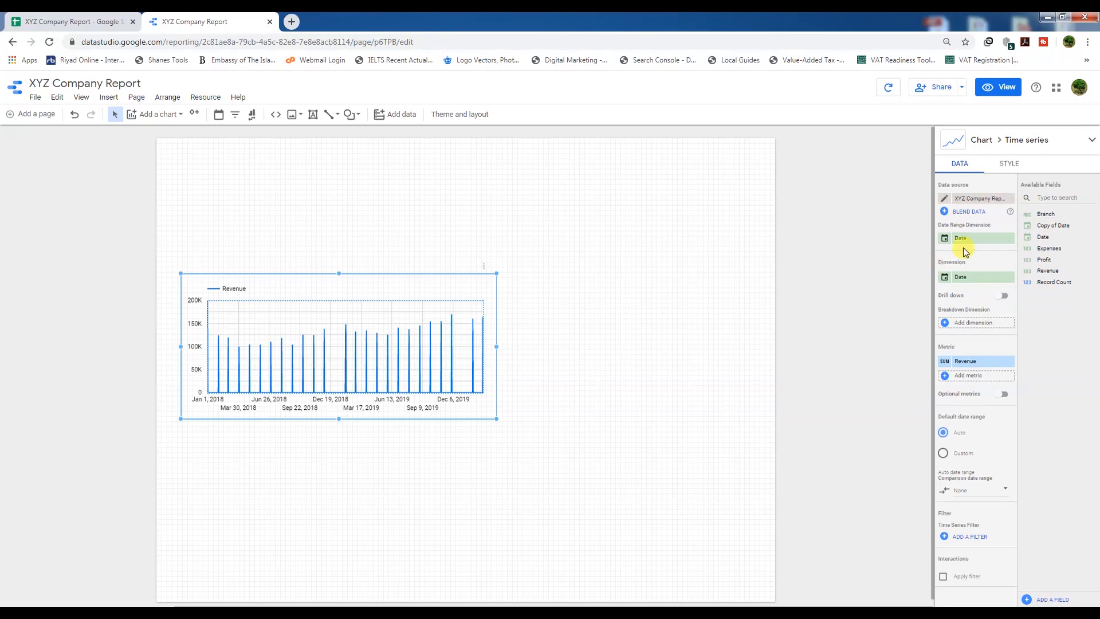
Set the time series chart's dimension to Copy of Date, preview the monthly Revenue line, and return to editing
click(964, 277)
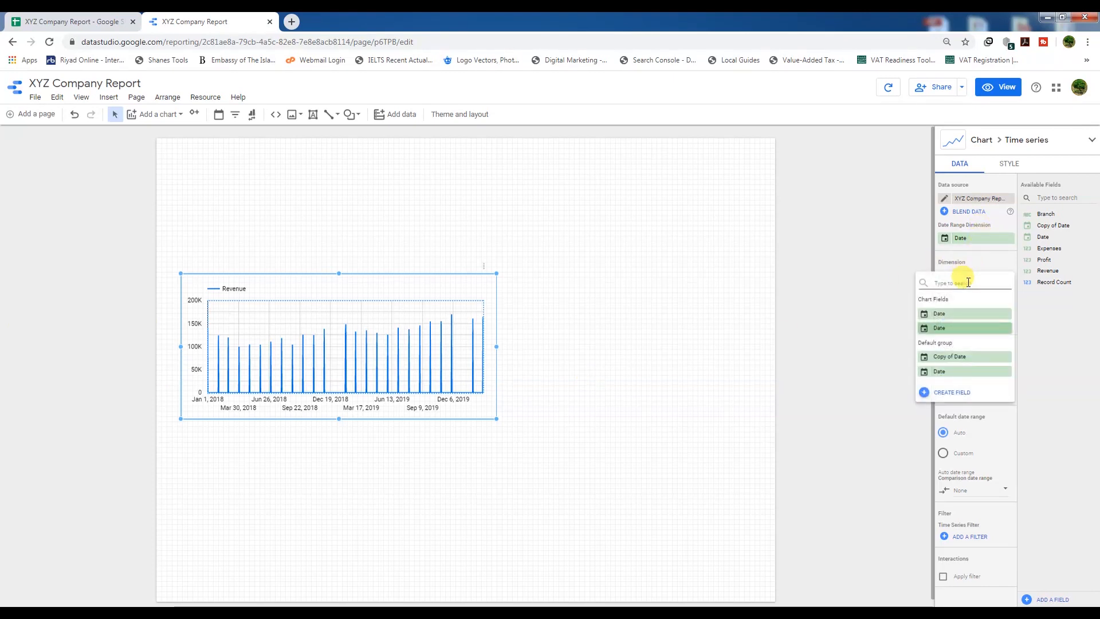
click(956, 358)
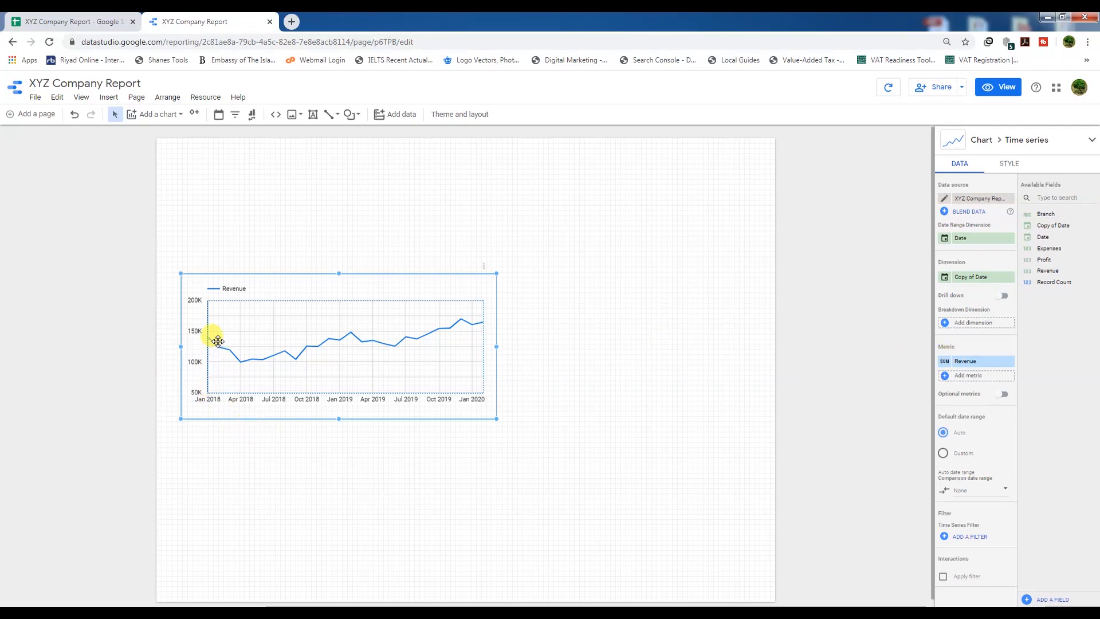
click(999, 87)
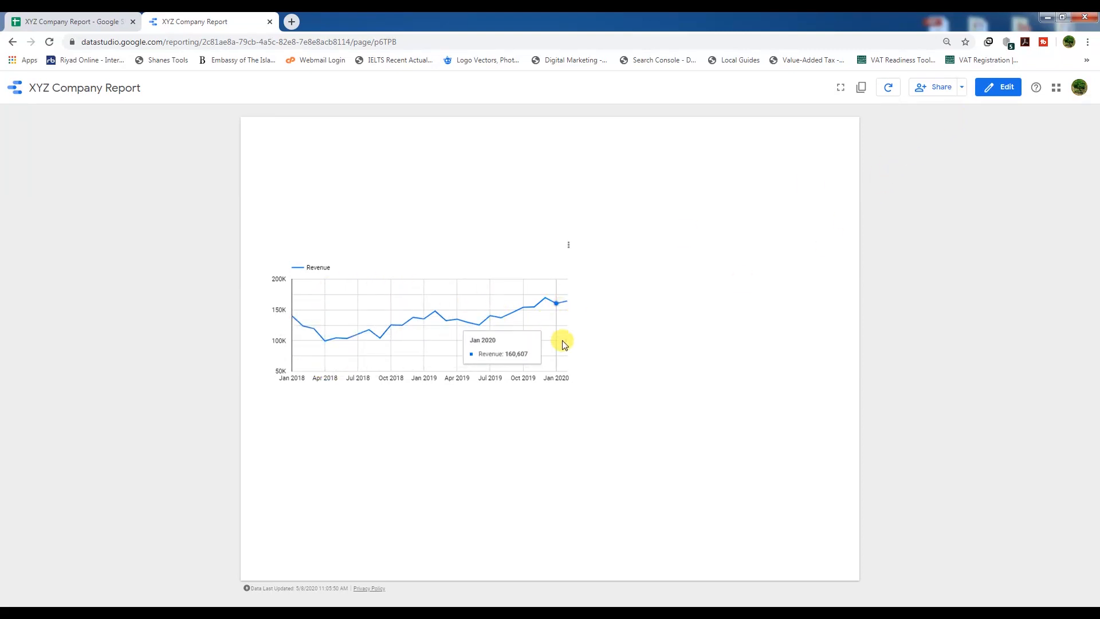
click(995, 92)
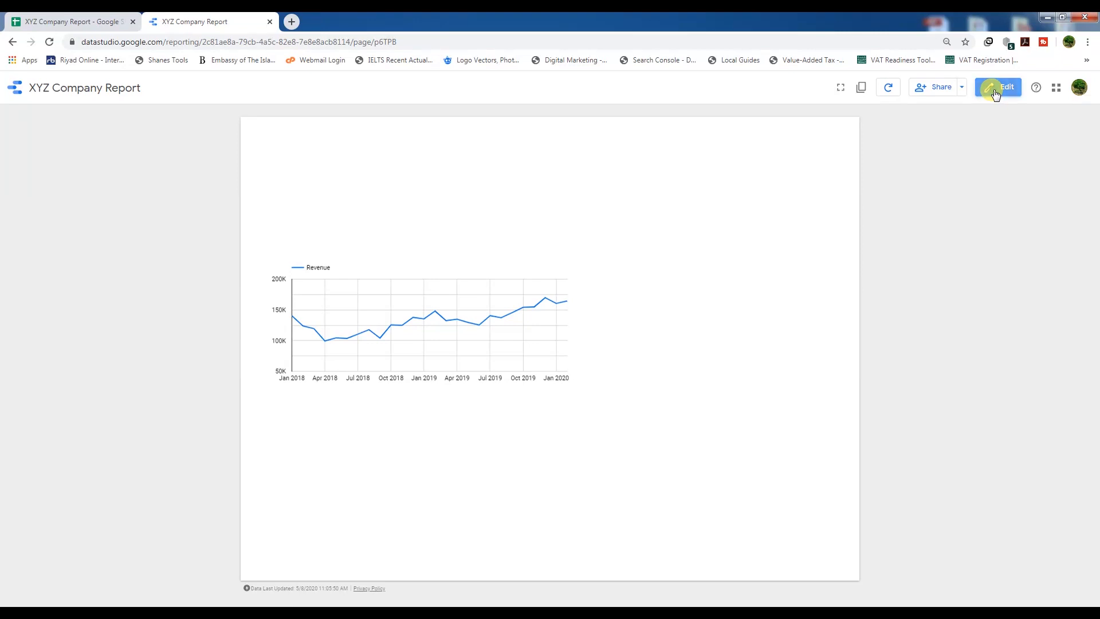
Set the time series chart's missing data to Line Breaks and show points on the Revenue line, checking the result in preview
click(344, 342)
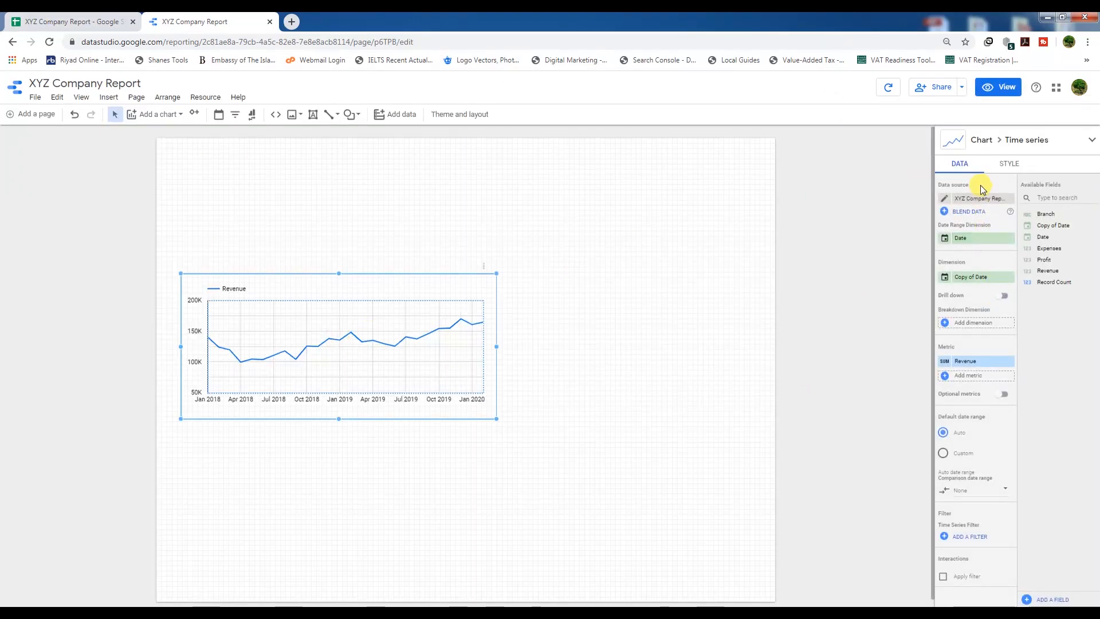
scroll(973, 493, down, 2)
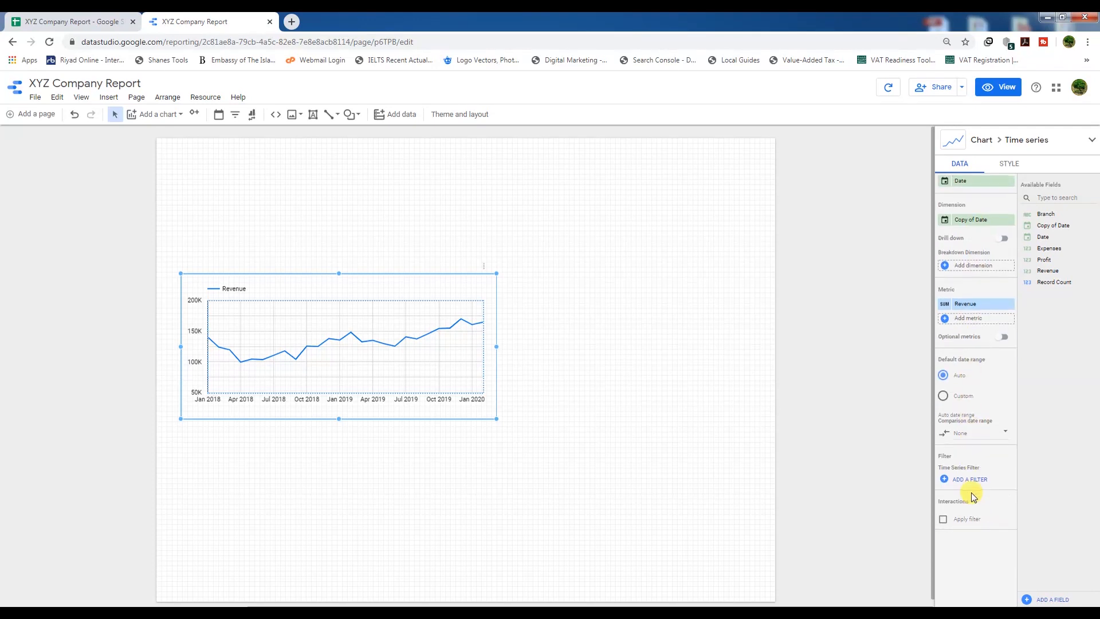
click(1010, 165)
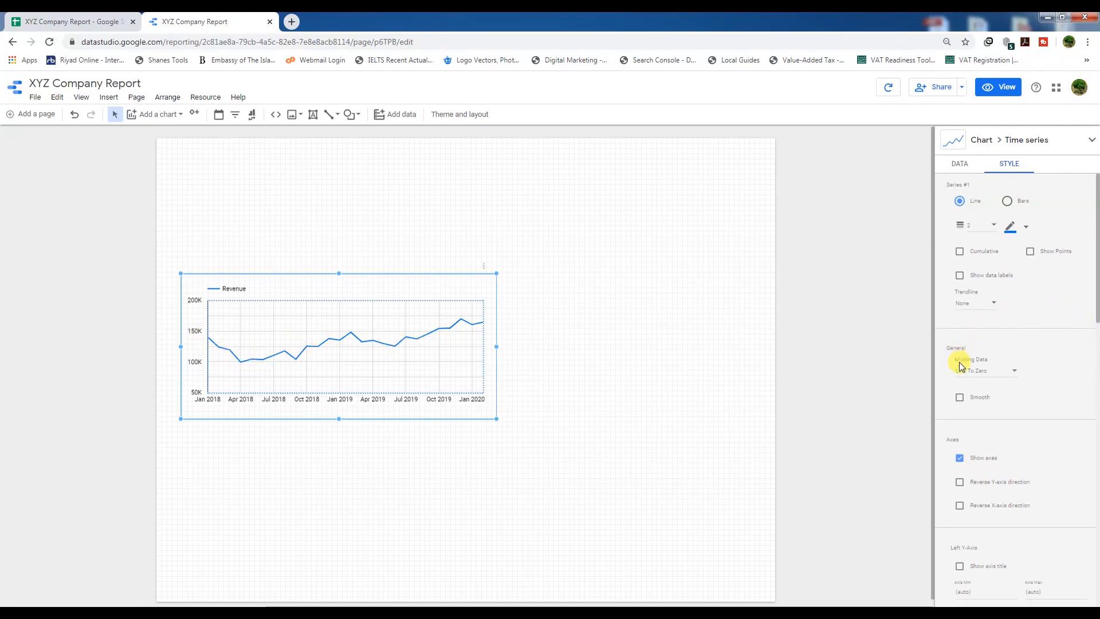
click(992, 374)
click(970, 395)
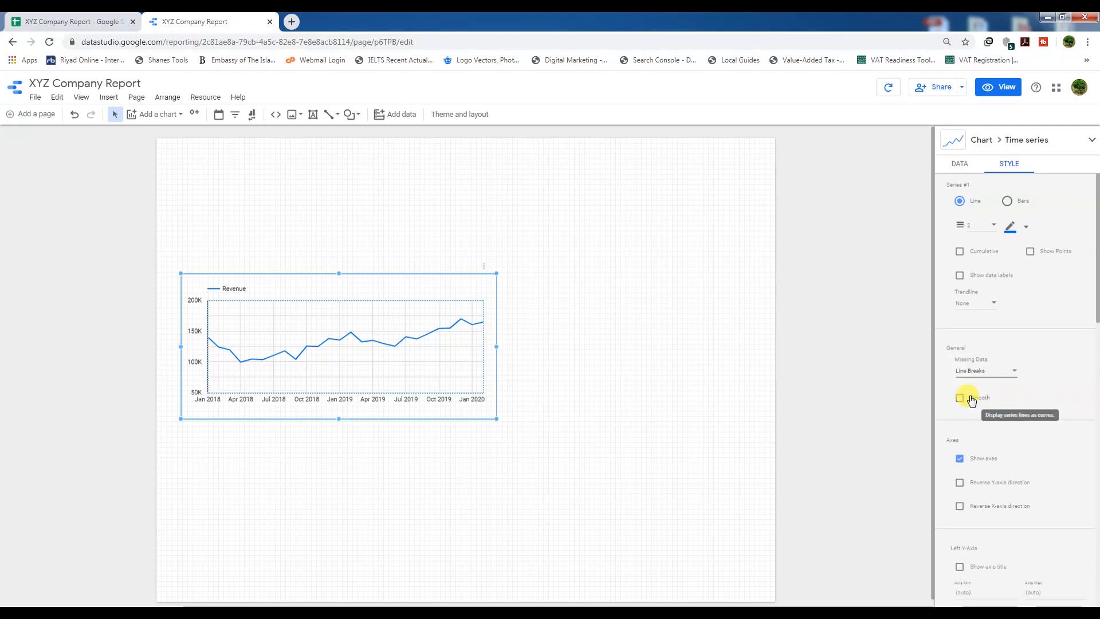
click(1030, 252)
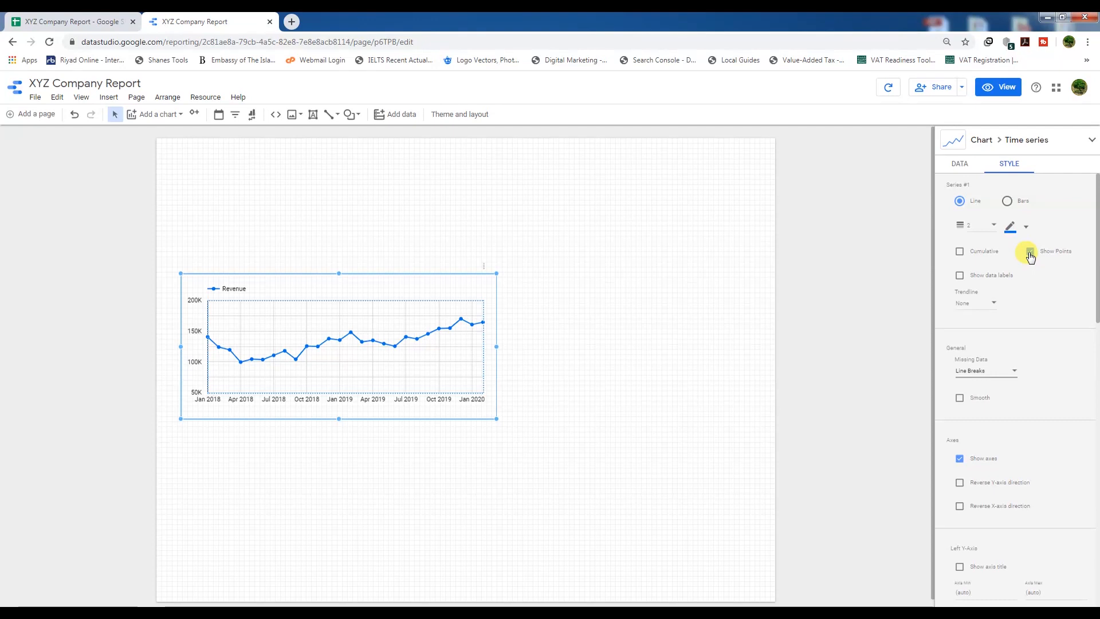
click(997, 89)
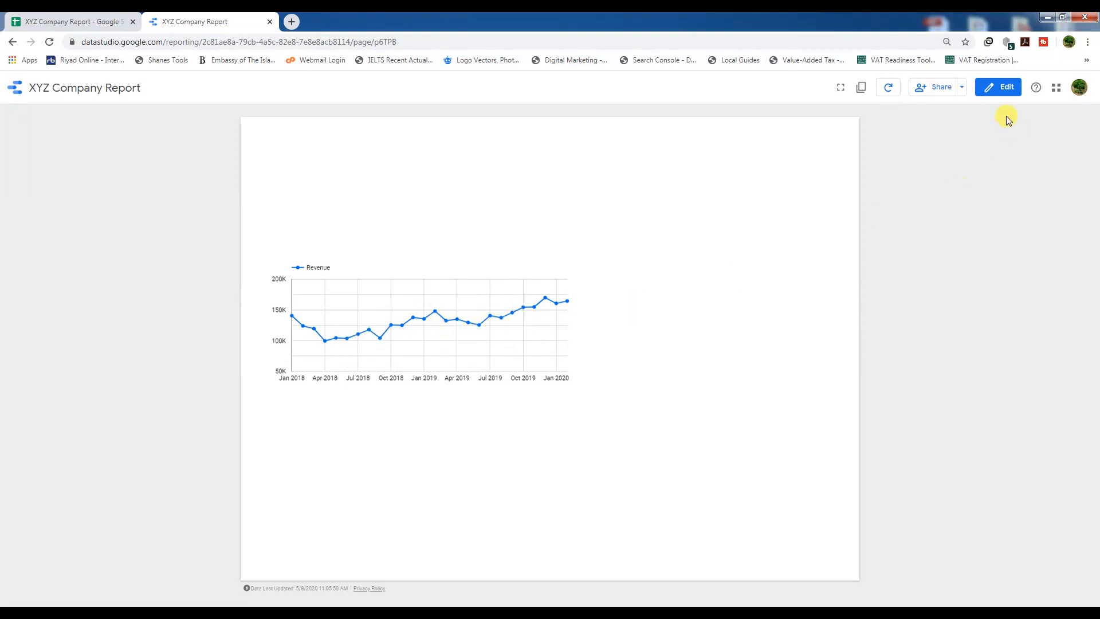
click(999, 87)
Display the chart's Revenue series as bars and look through the remaining style options
click(466, 317)
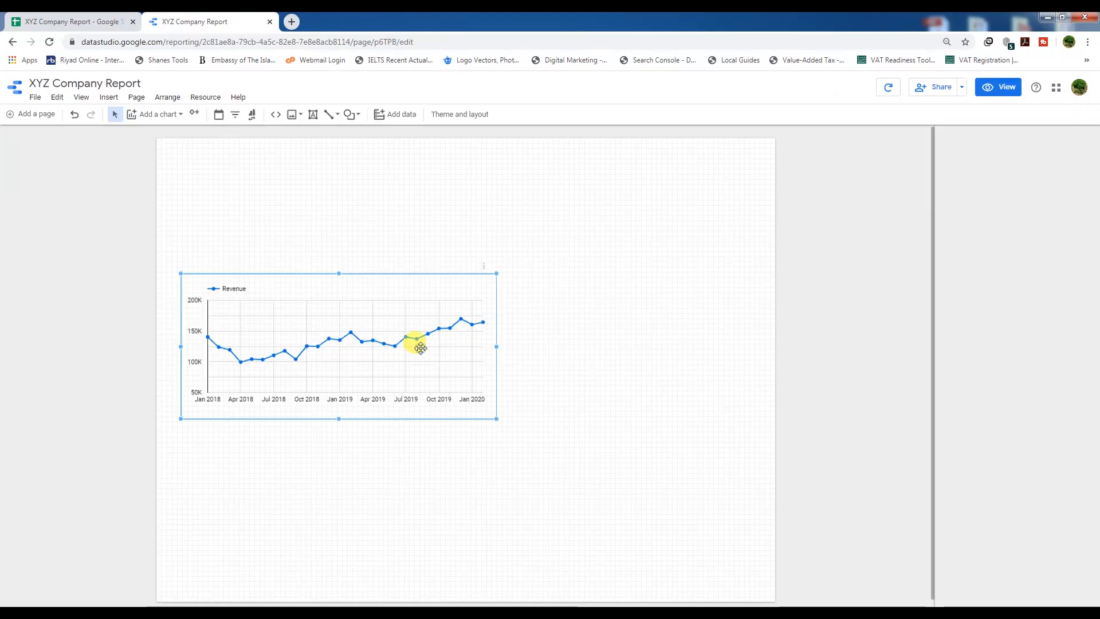
click(1009, 165)
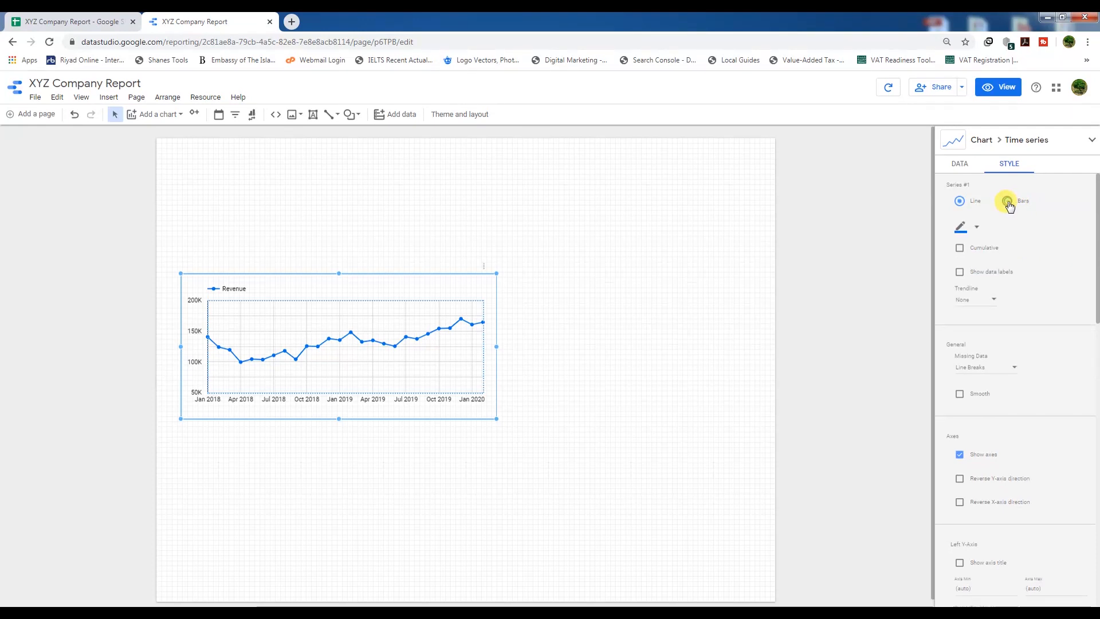
click(1008, 202)
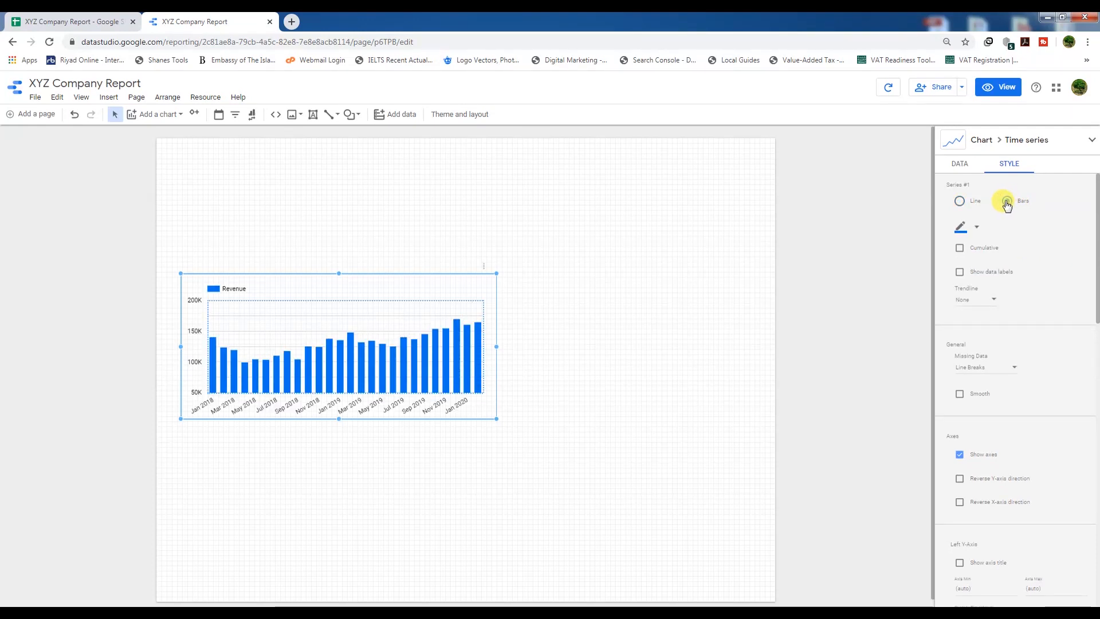
scroll(1004, 437, down, 5)
scroll(1004, 438, down, 4)
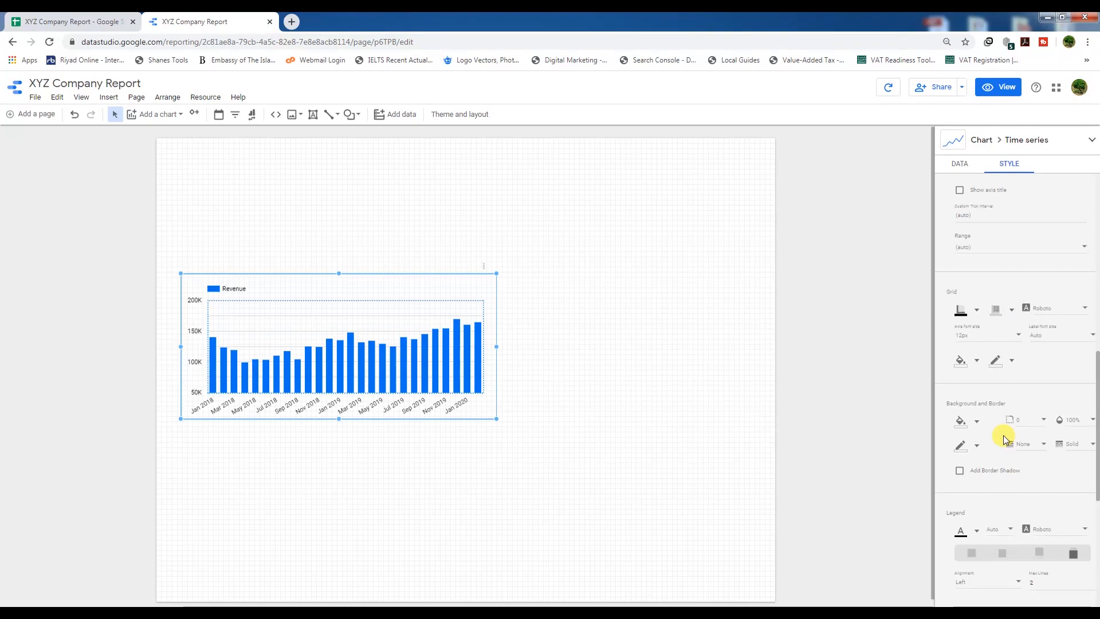
scroll(1004, 440, down, 4)
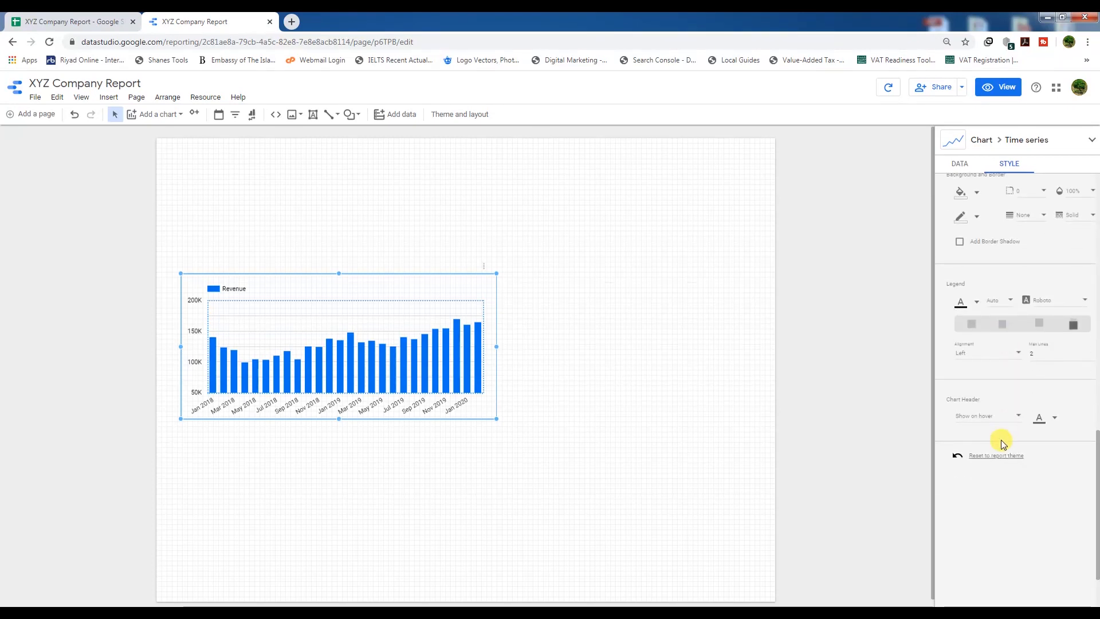
scroll(1000, 441, up, 15)
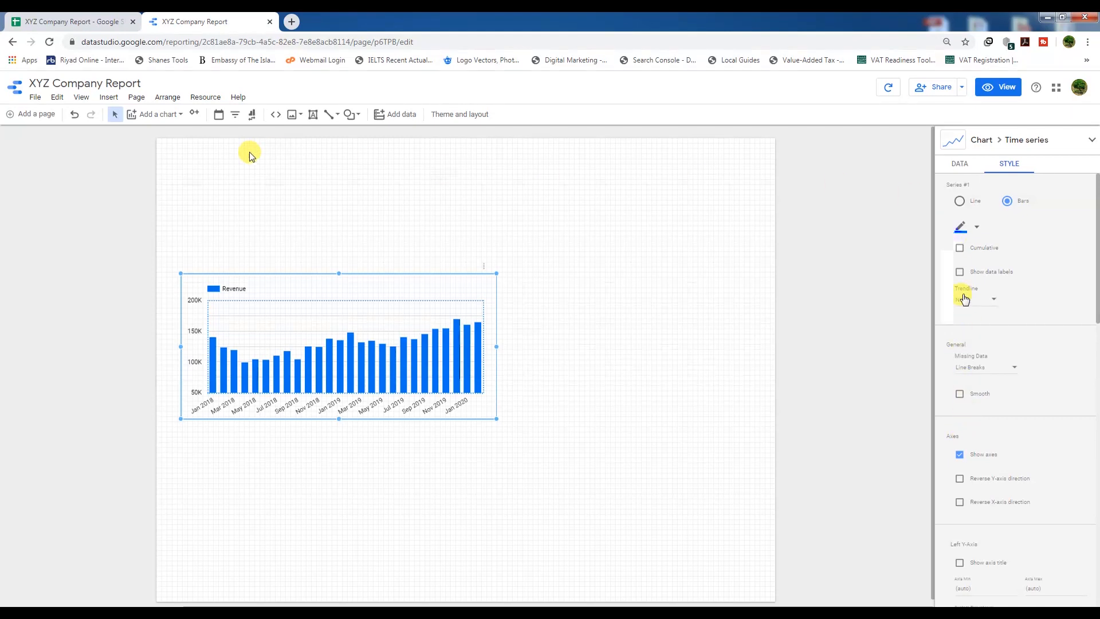
Draw a filter control above the Revenue chart and set its dimension to Branch
click(232, 217)
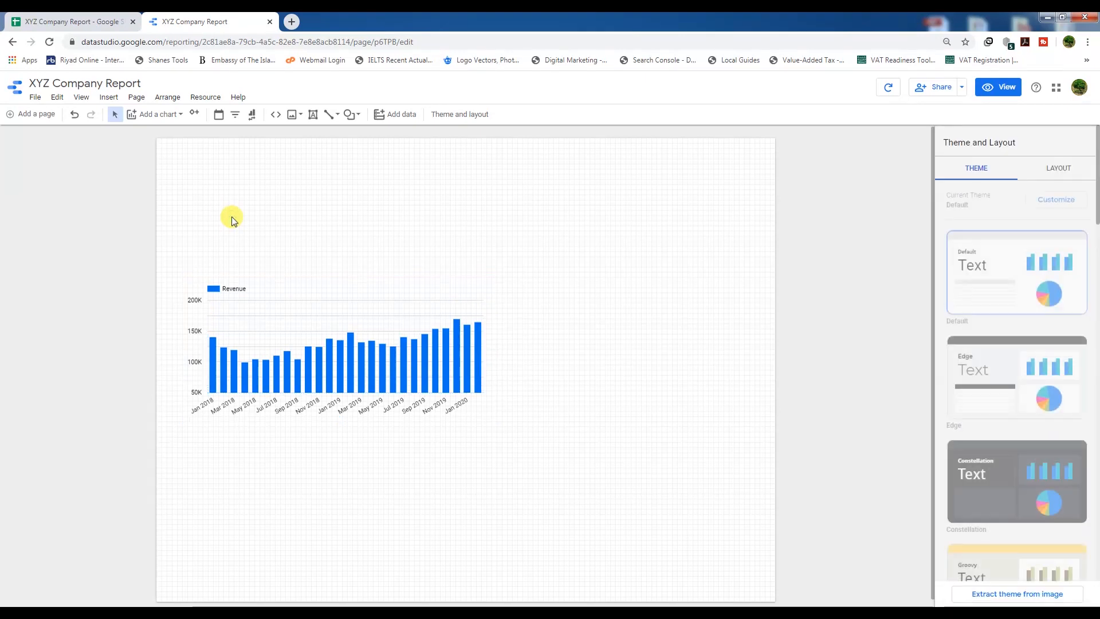
click(235, 116)
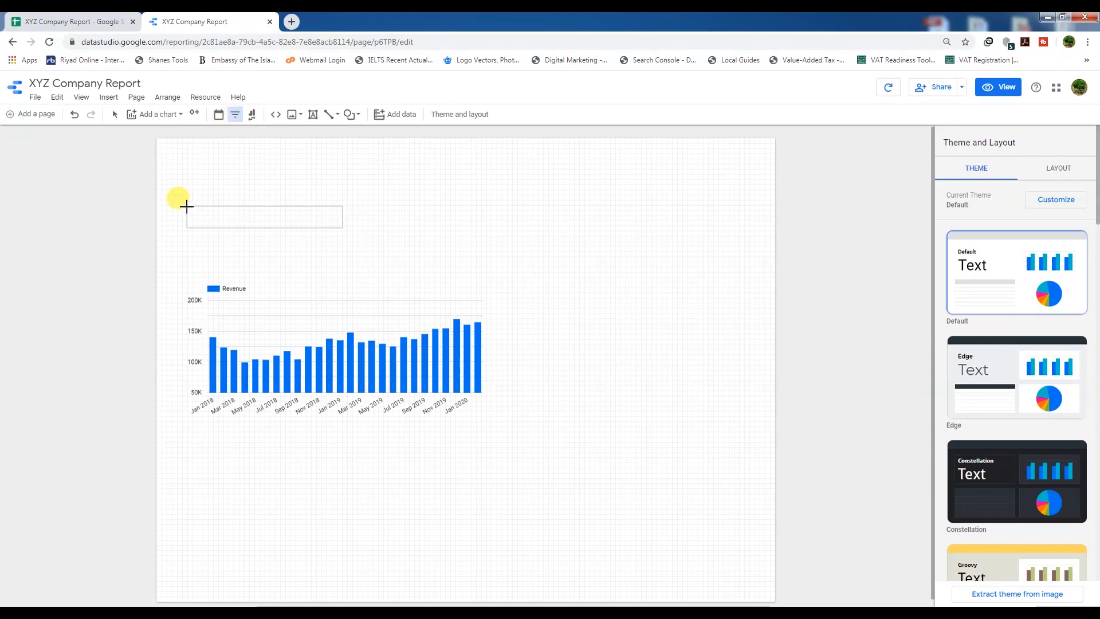
drag(185, 207, 328, 235)
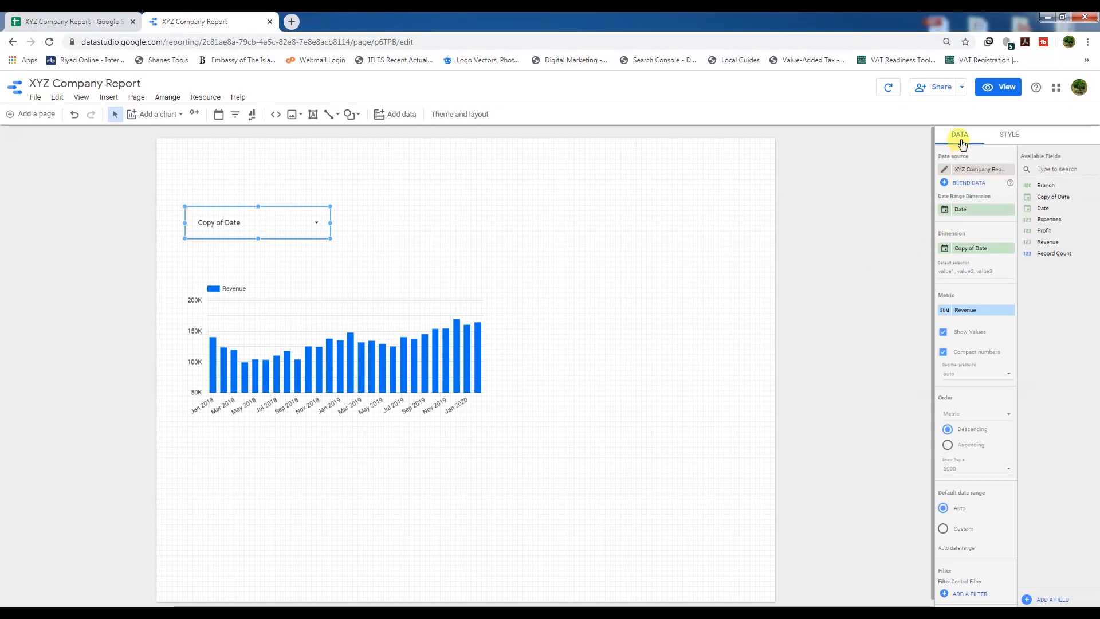
click(968, 250)
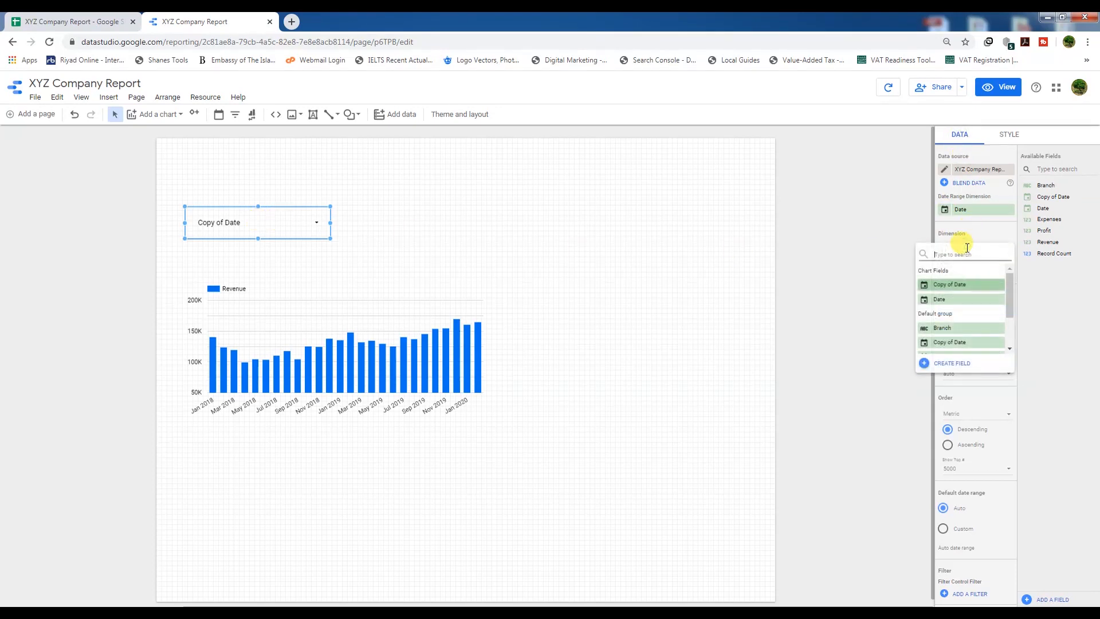
click(939, 330)
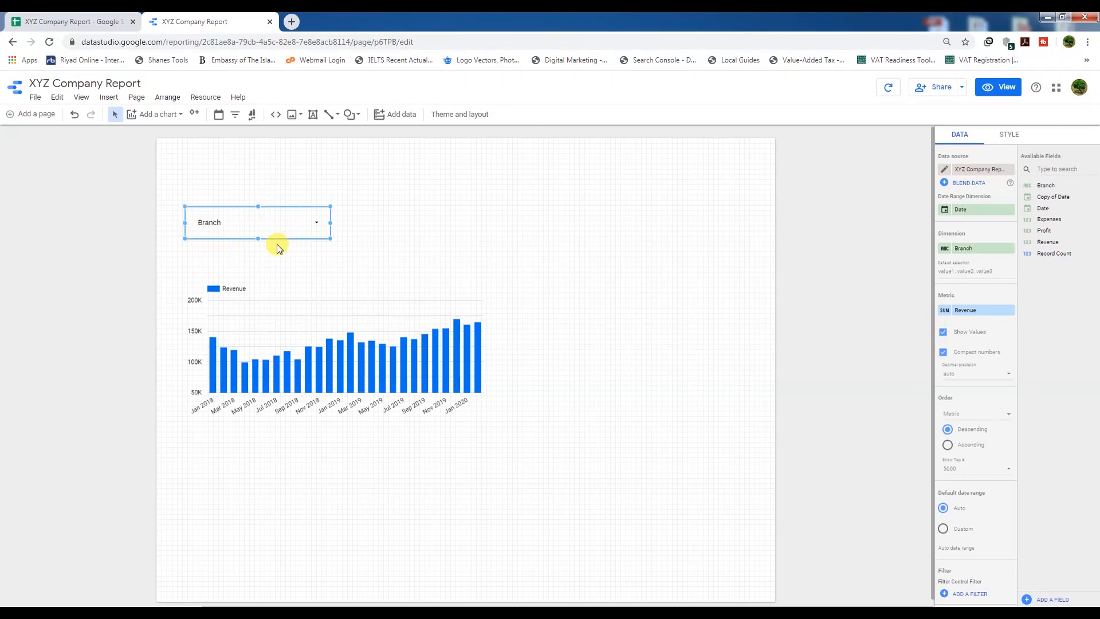
Preview the report, inspect the branches and revenue values listed in the Branch filter, and return to editing
click(1000, 87)
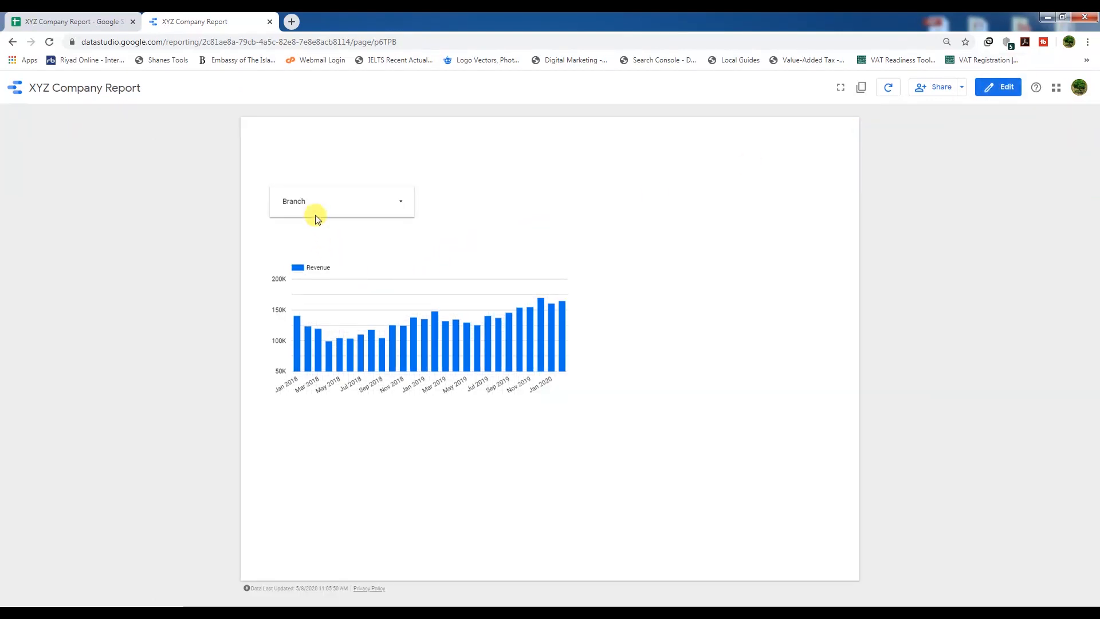
click(400, 205)
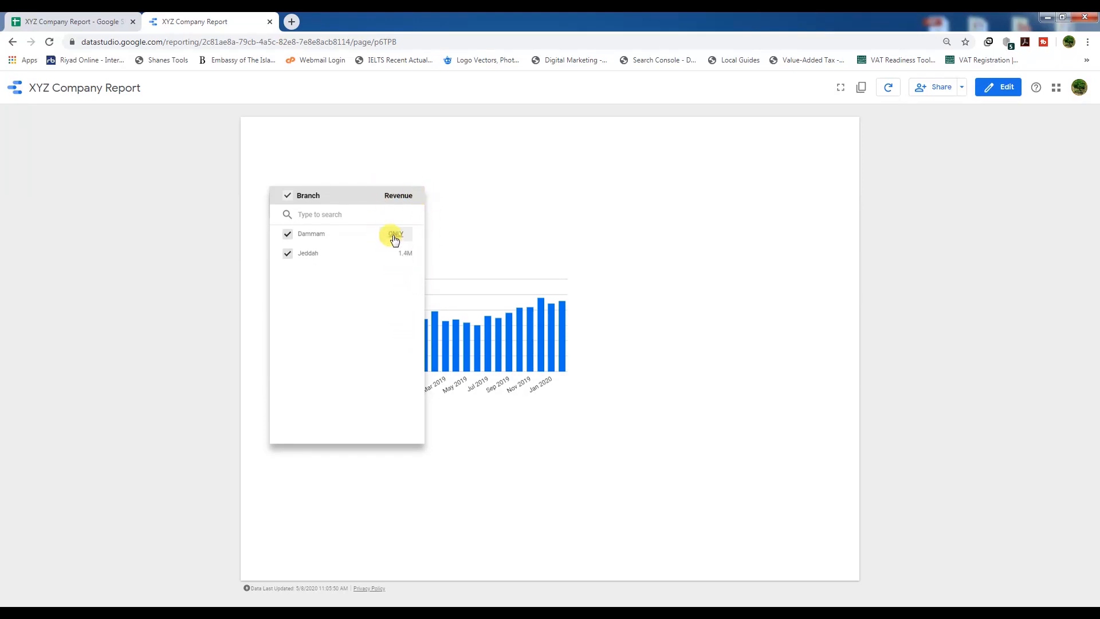
mouse_move(405, 264)
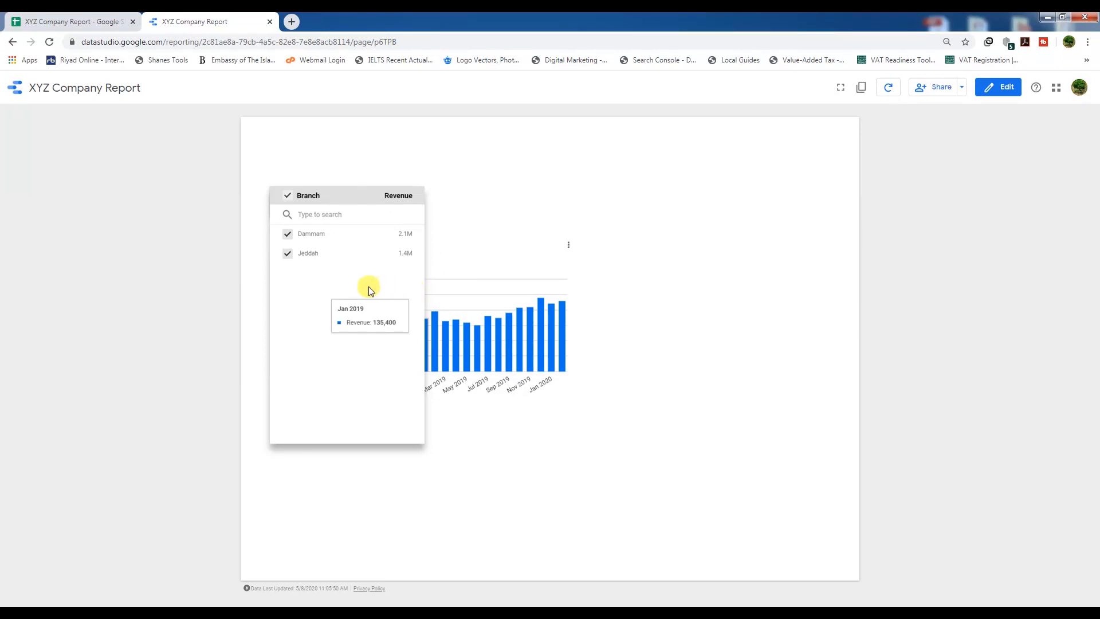
mouse_move(359, 263)
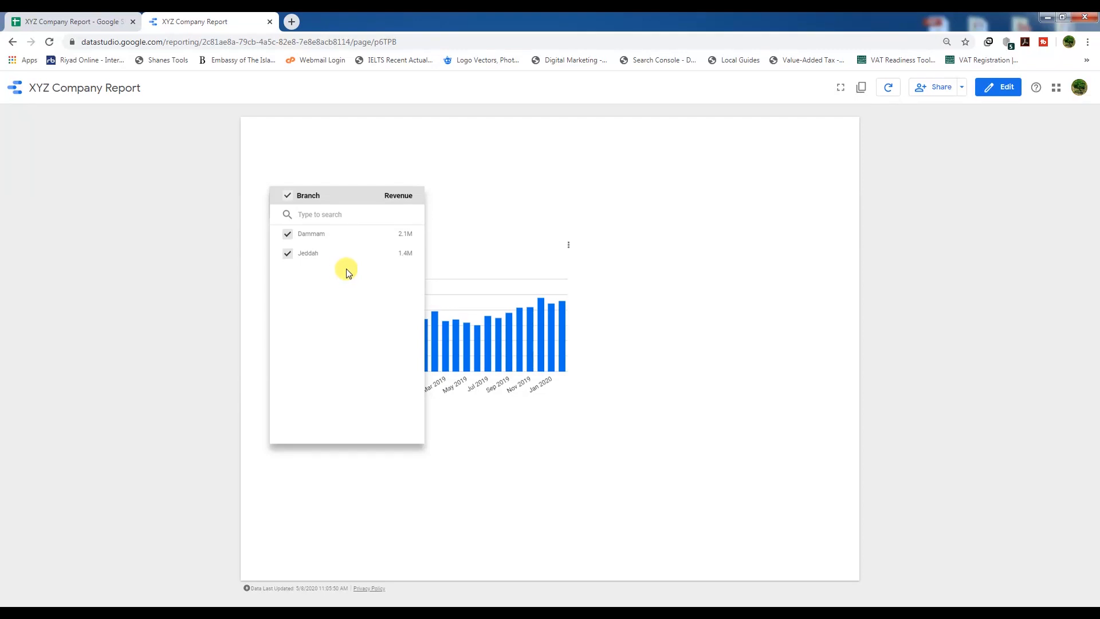
click(549, 175)
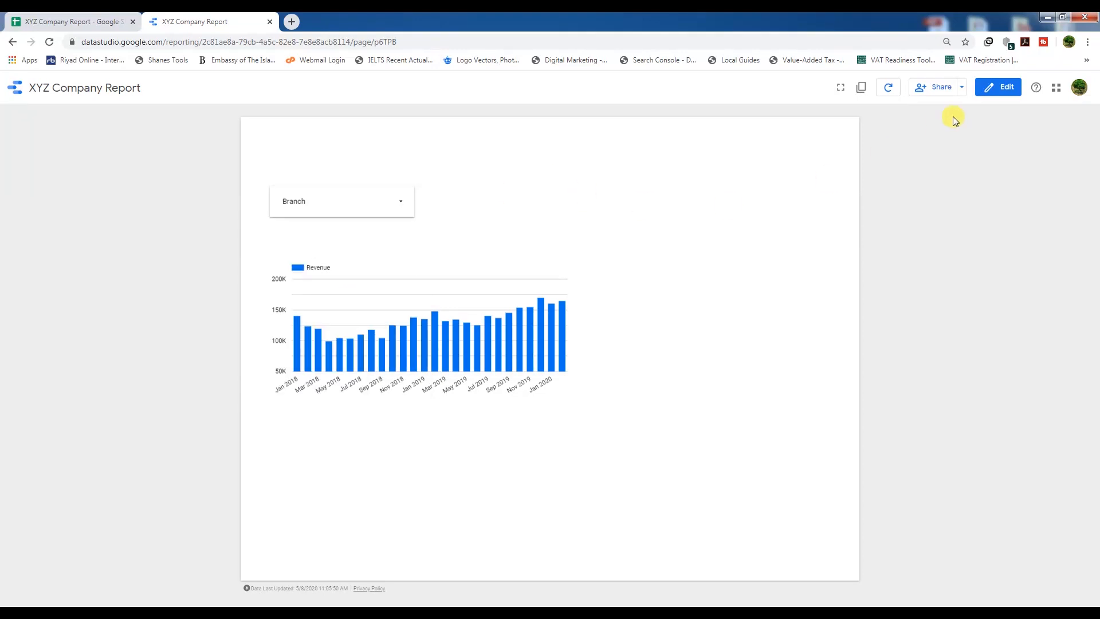
click(990, 92)
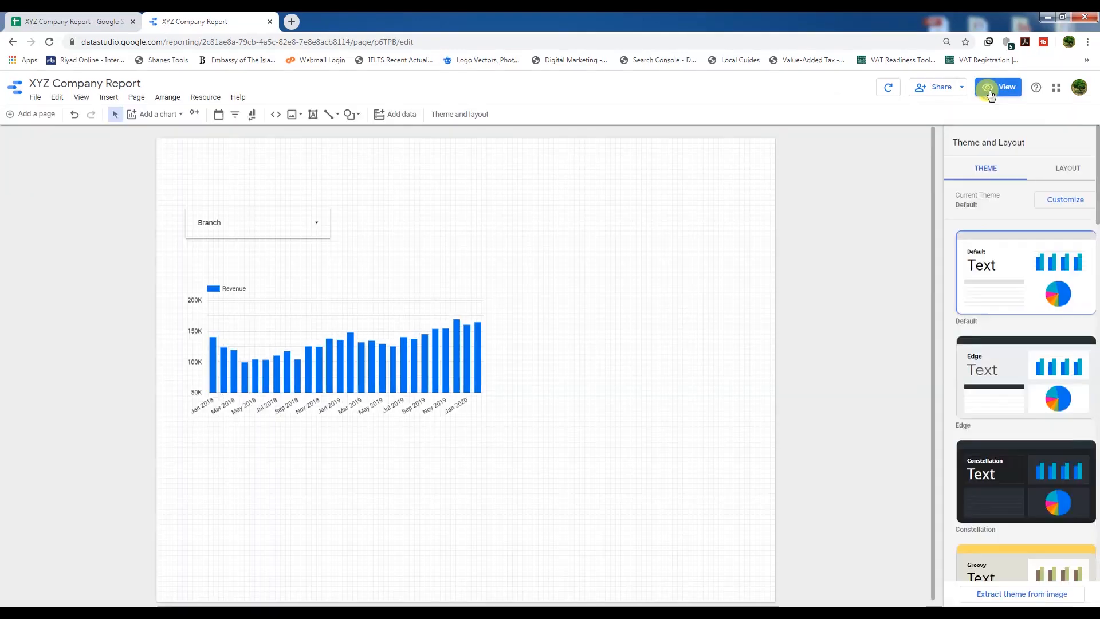
Turn off Show Values for the Branch filter control and open its branch list in preview
click(276, 222)
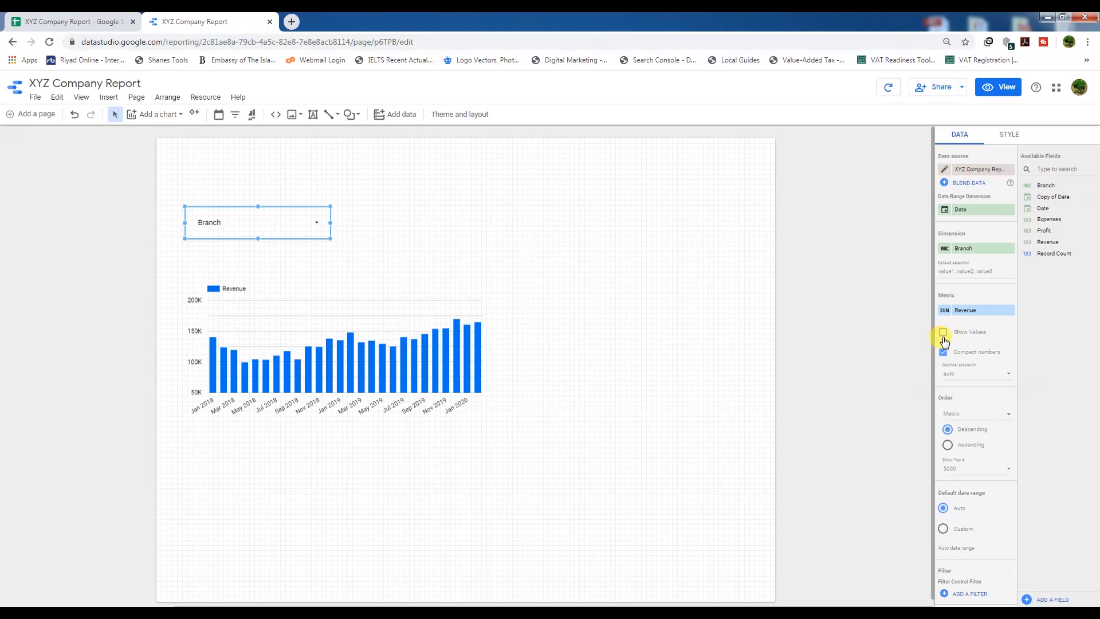
click(1000, 91)
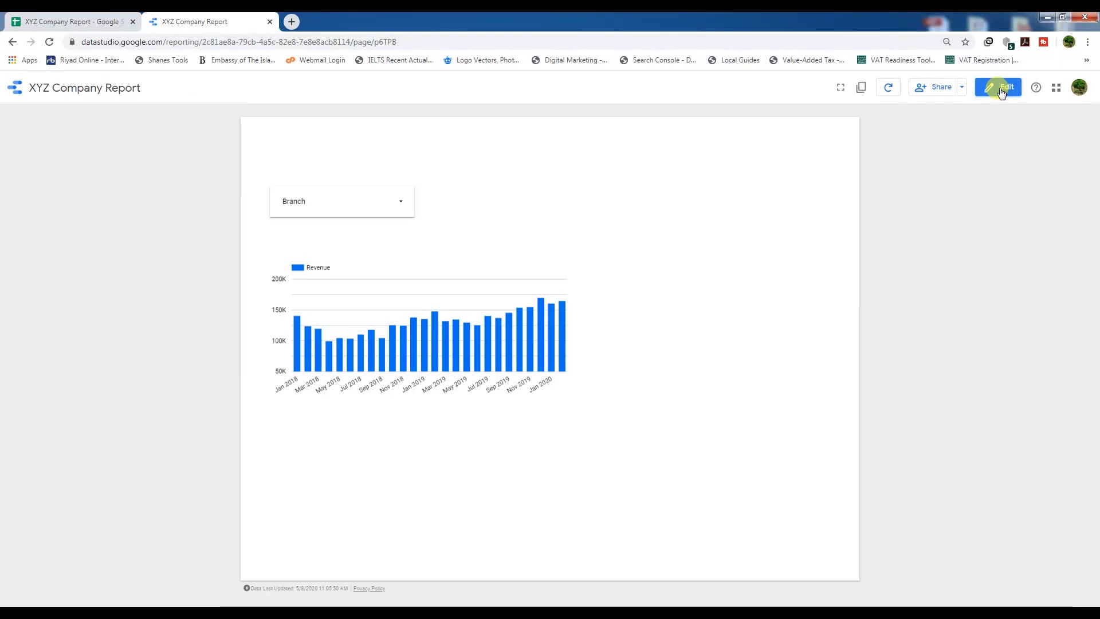
click(389, 202)
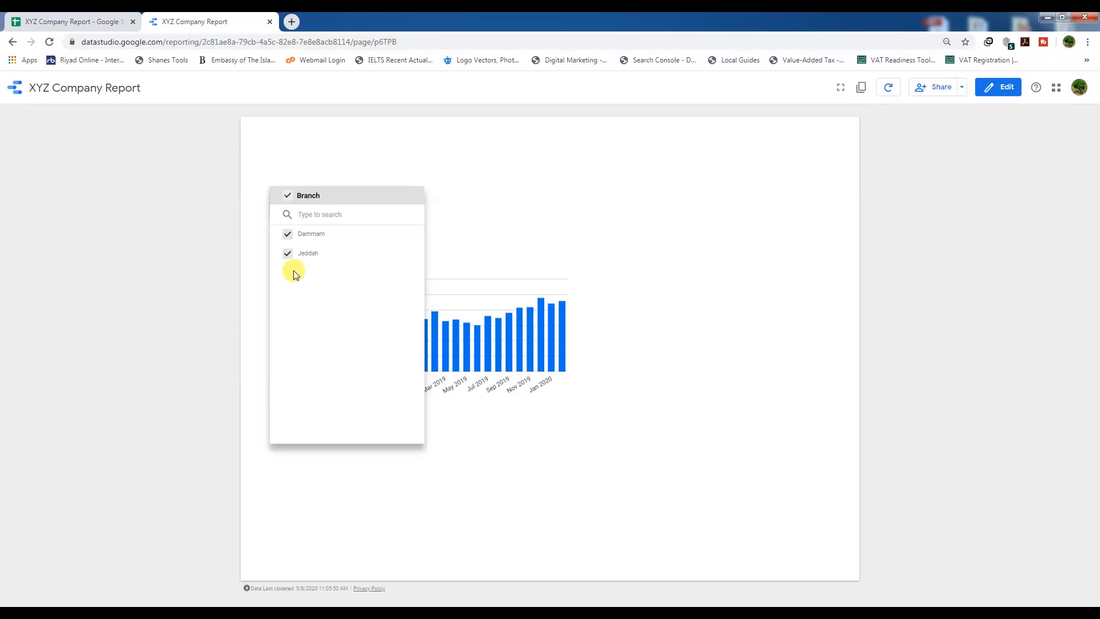
Test the Branch filter on the Revenue chart with only Dammam and with only Jeddah, and return to editing
click(288, 197)
click(288, 235)
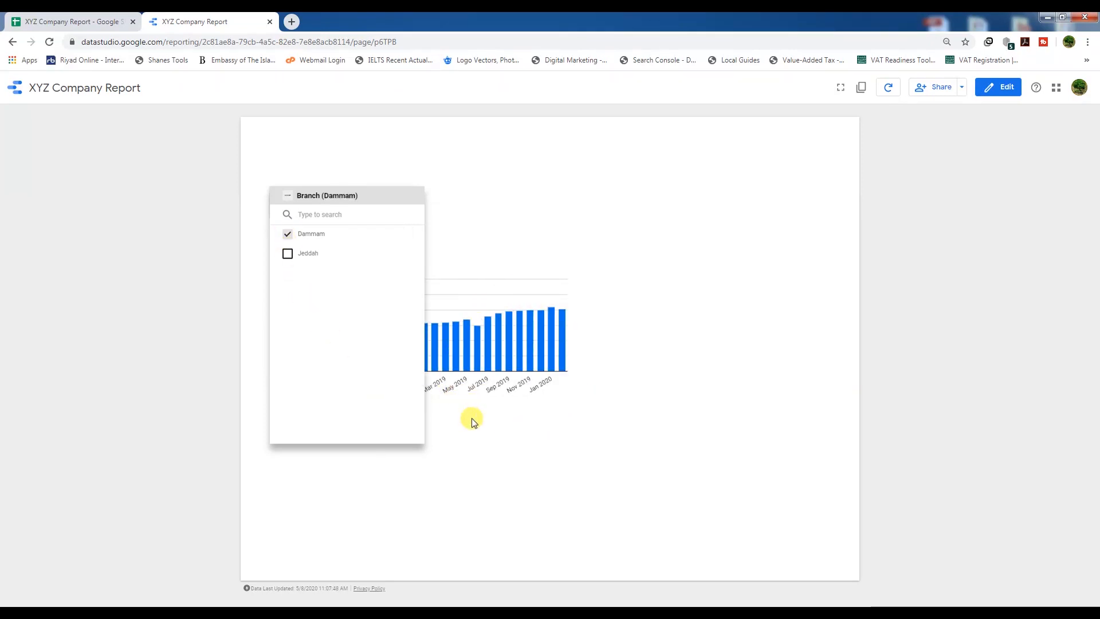
click(287, 253)
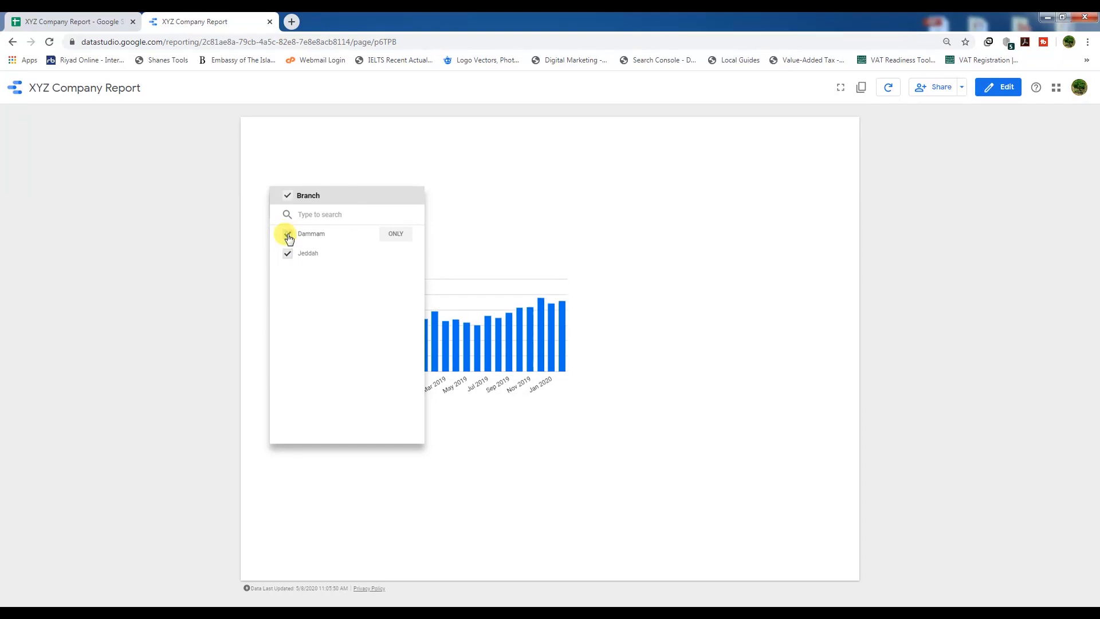
click(287, 234)
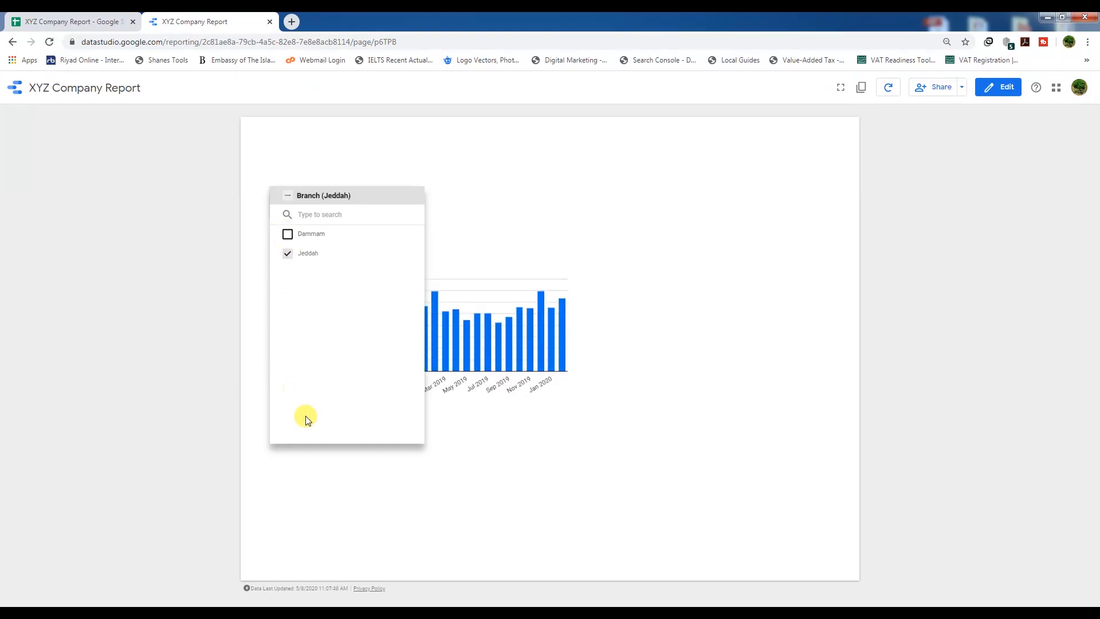
click(621, 250)
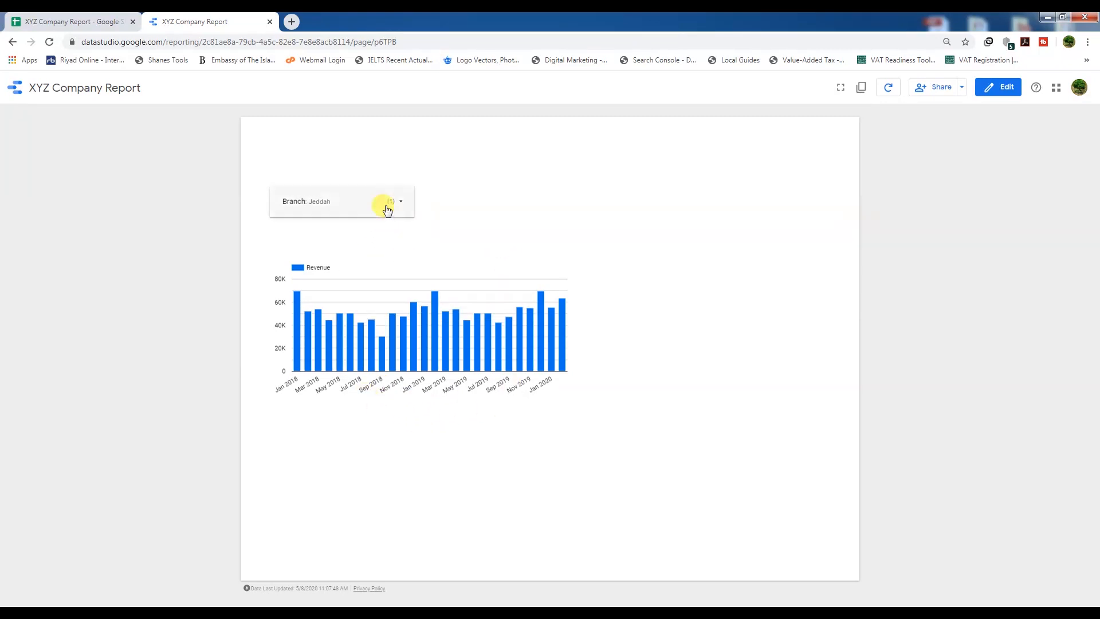
click(1004, 92)
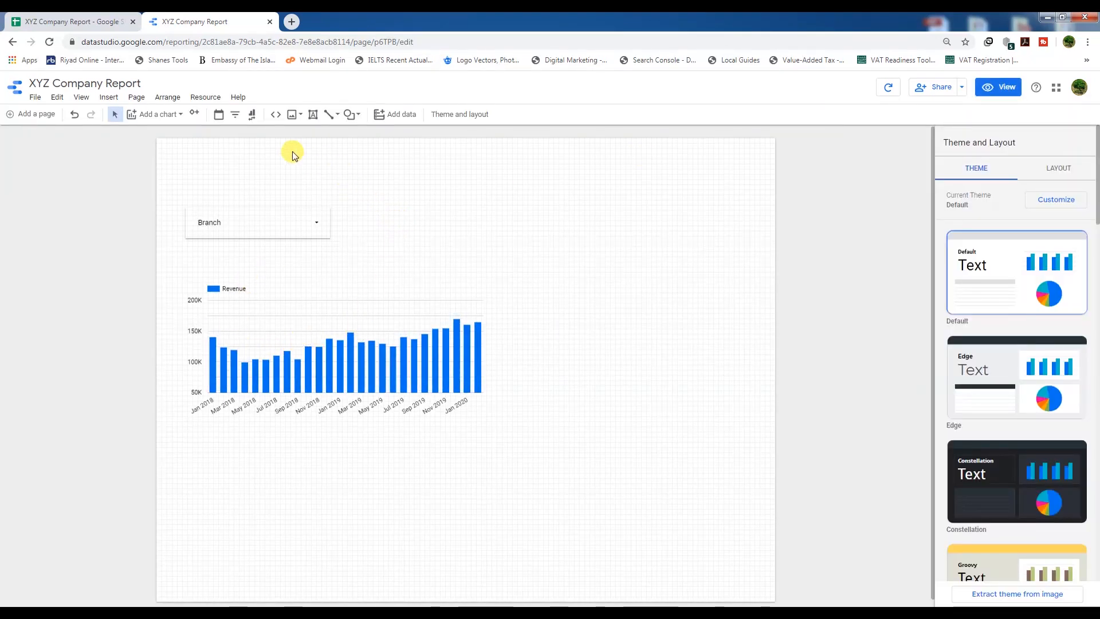
Draw a date range control beside the Branch filter and set its default start date to July 1, 2019
click(218, 118)
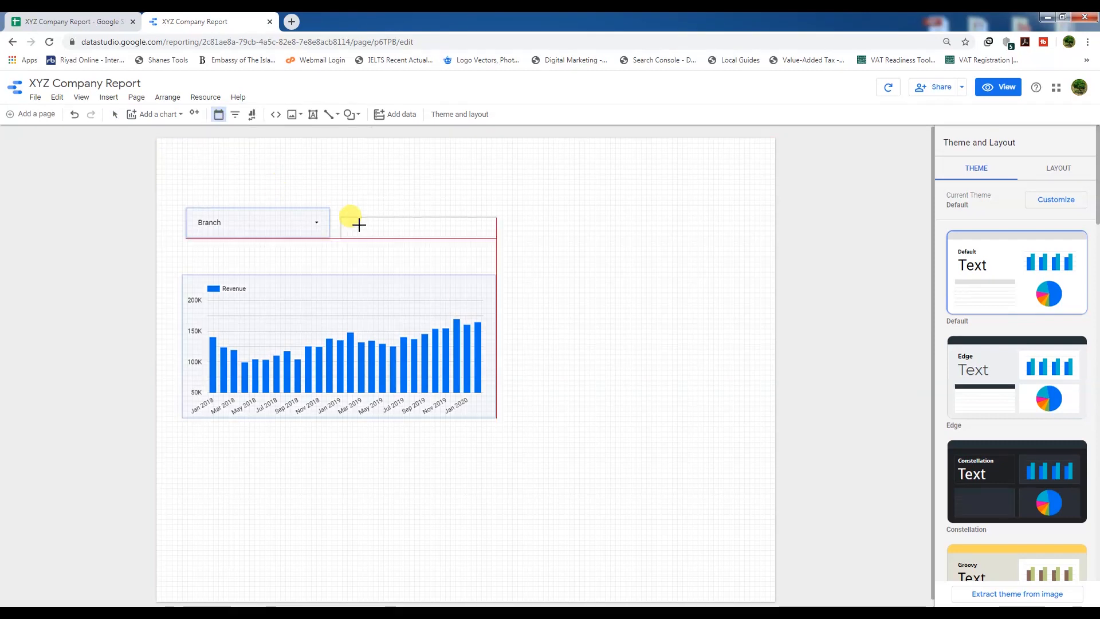
mouse_move(343, 209)
mouse_down()
mouse_move(520, 236)
mouse_move(499, 237)
mouse_up()
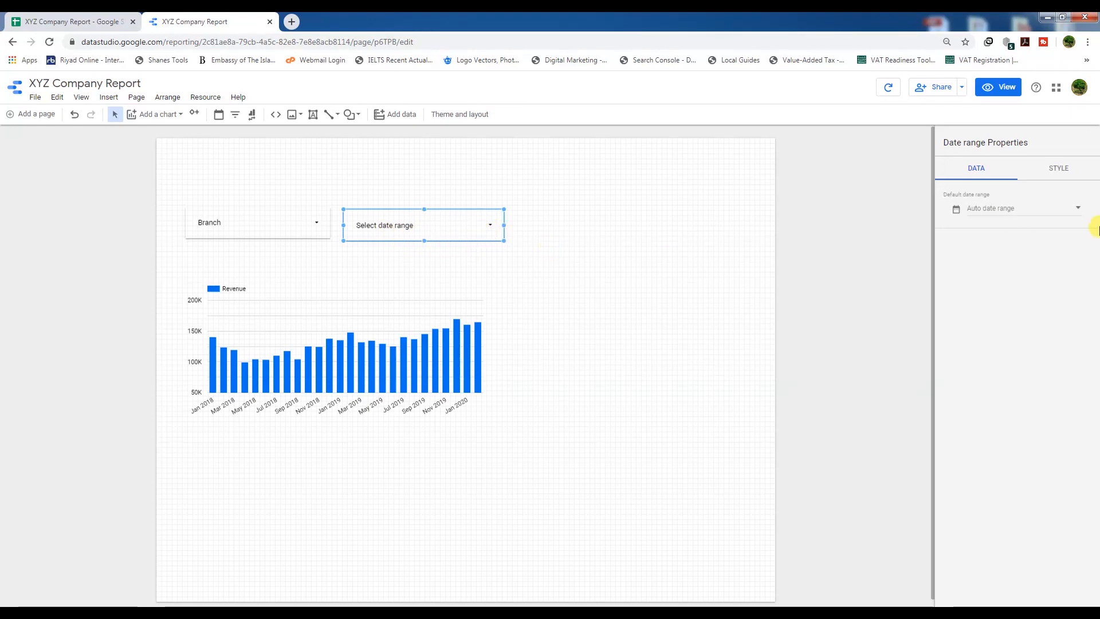
click(1066, 209)
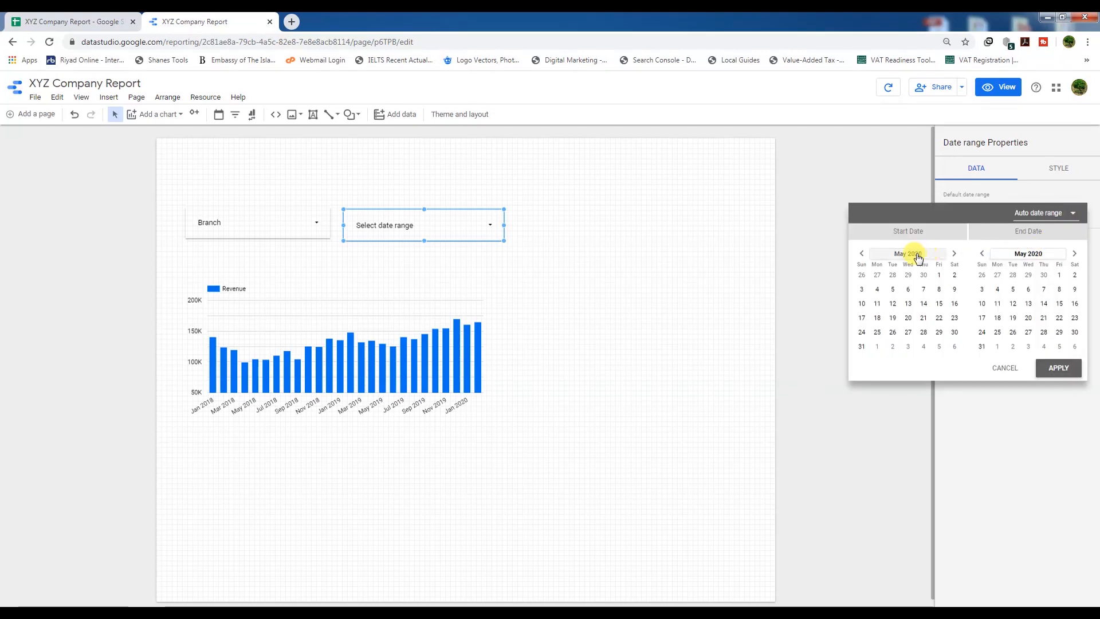
click(882, 256)
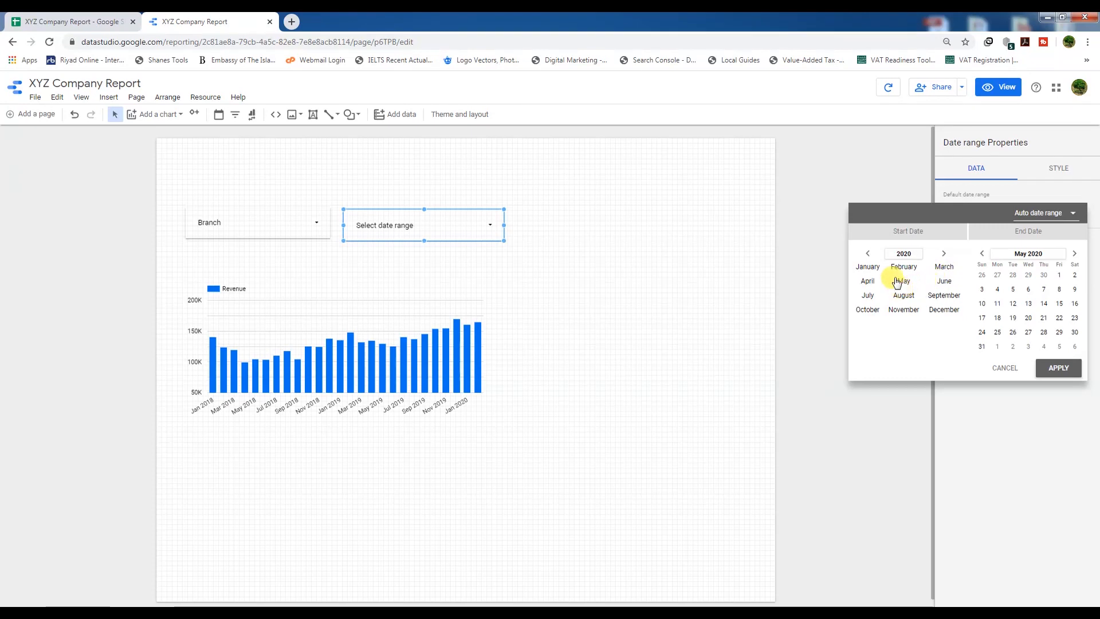
click(895, 252)
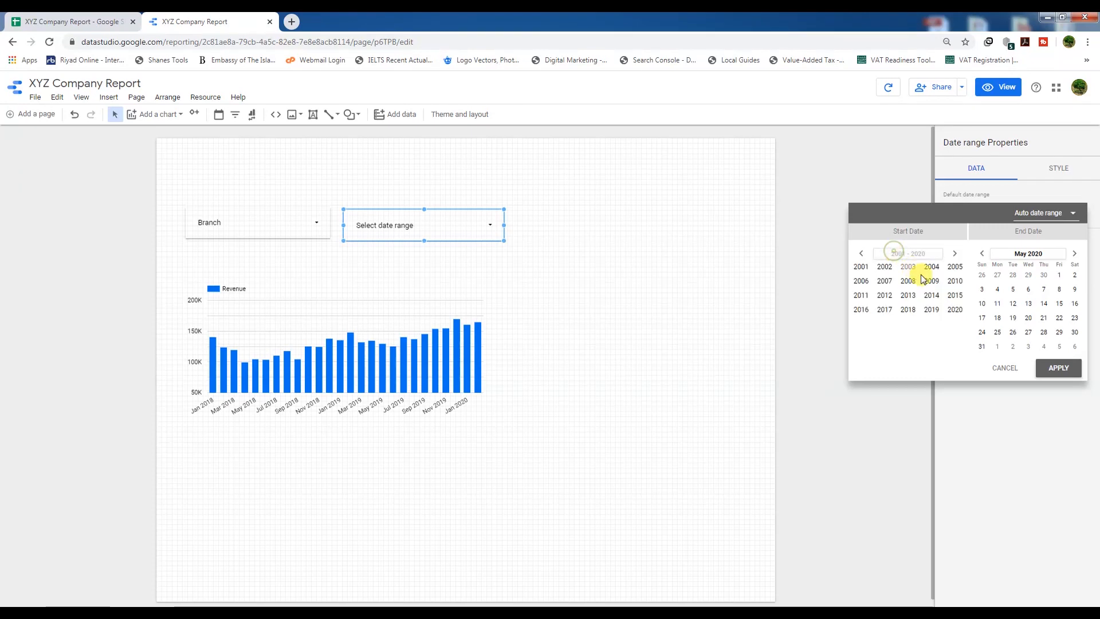
click(932, 309)
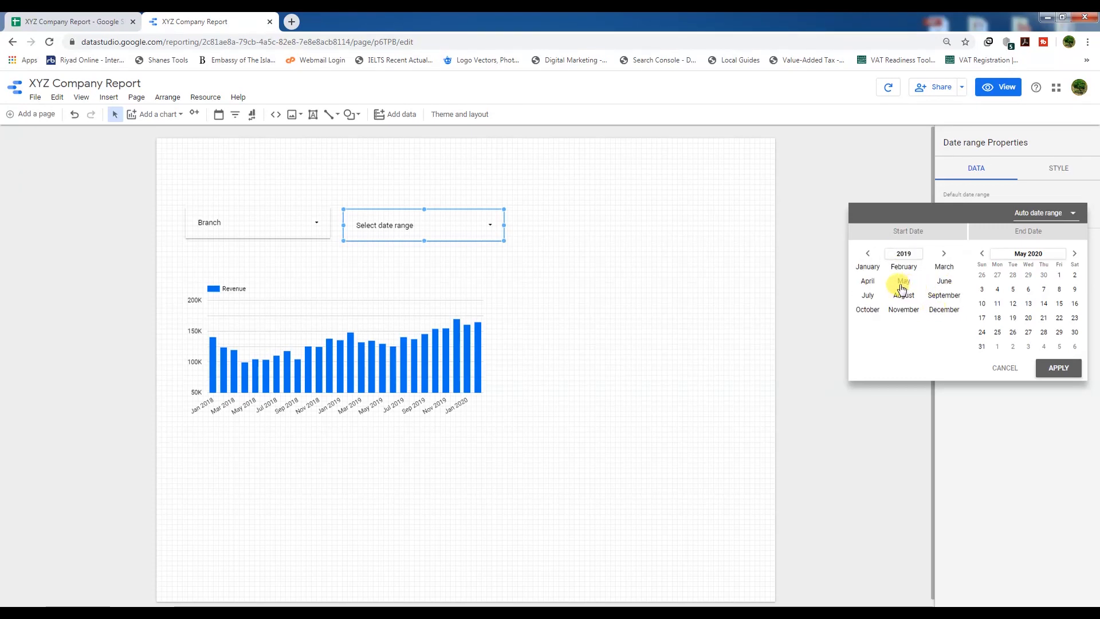
click(869, 296)
click(877, 275)
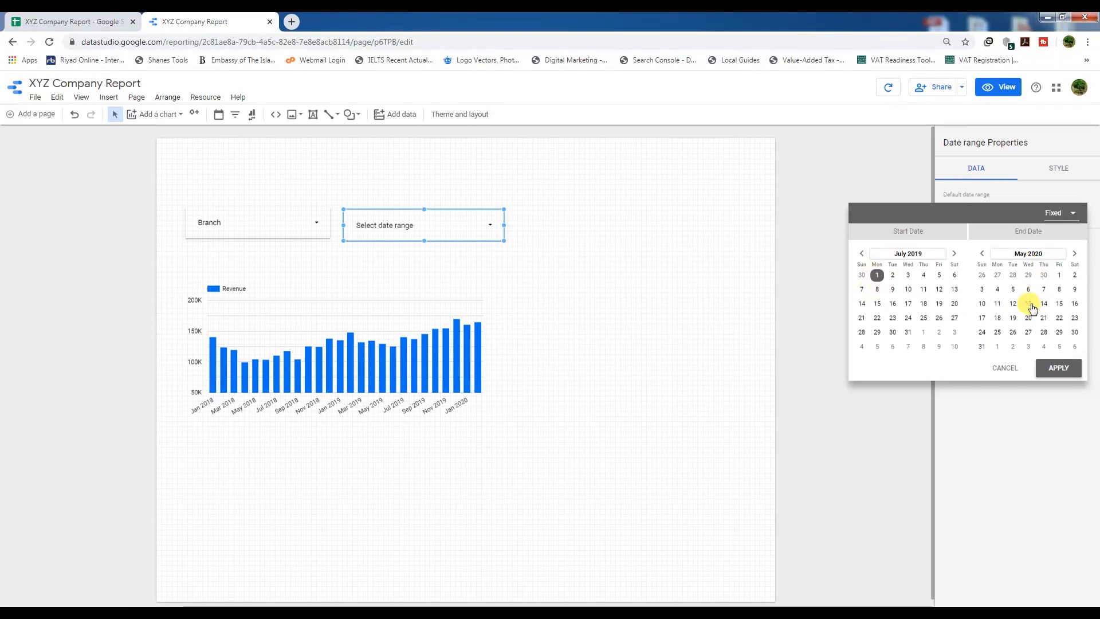
Set the date range control's default end date to February 29, 2020, and apply the range
click(1034, 255)
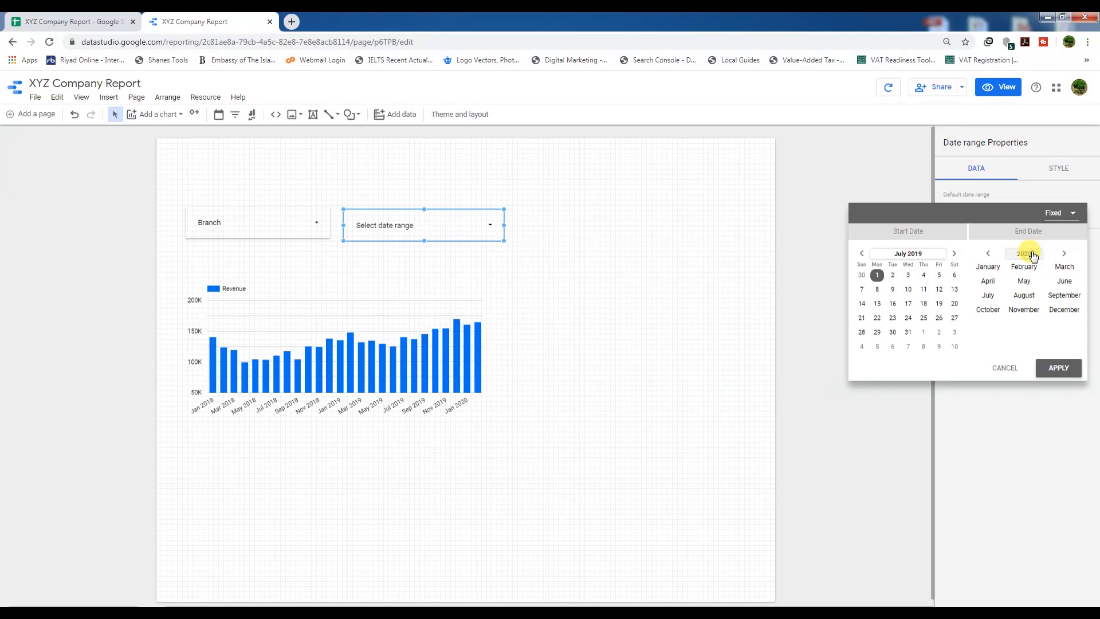
click(1025, 269)
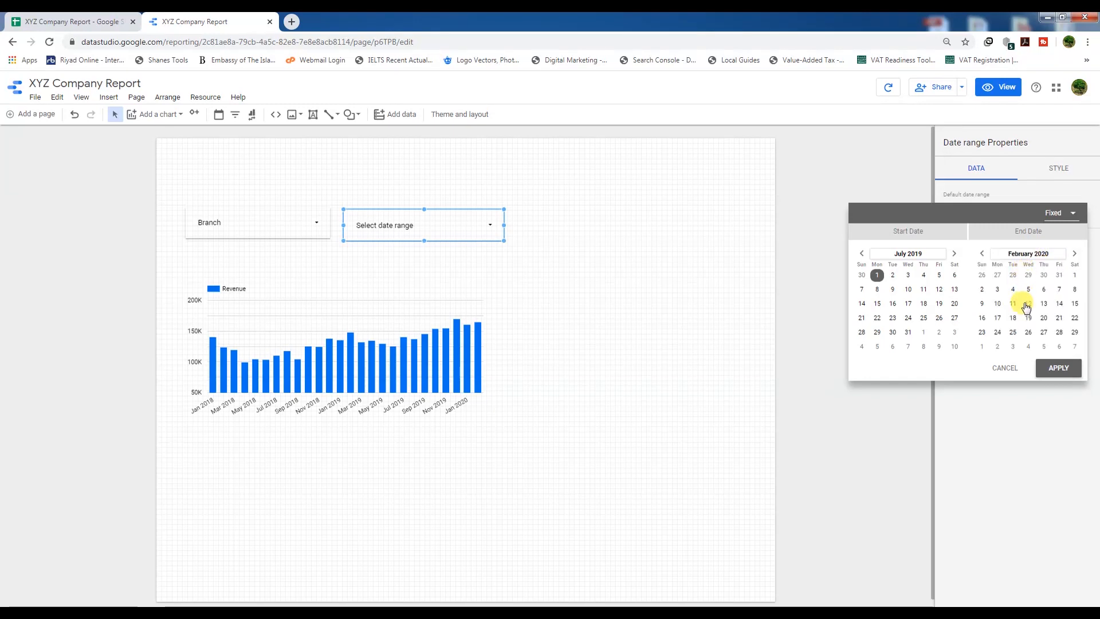
click(1075, 333)
click(1058, 368)
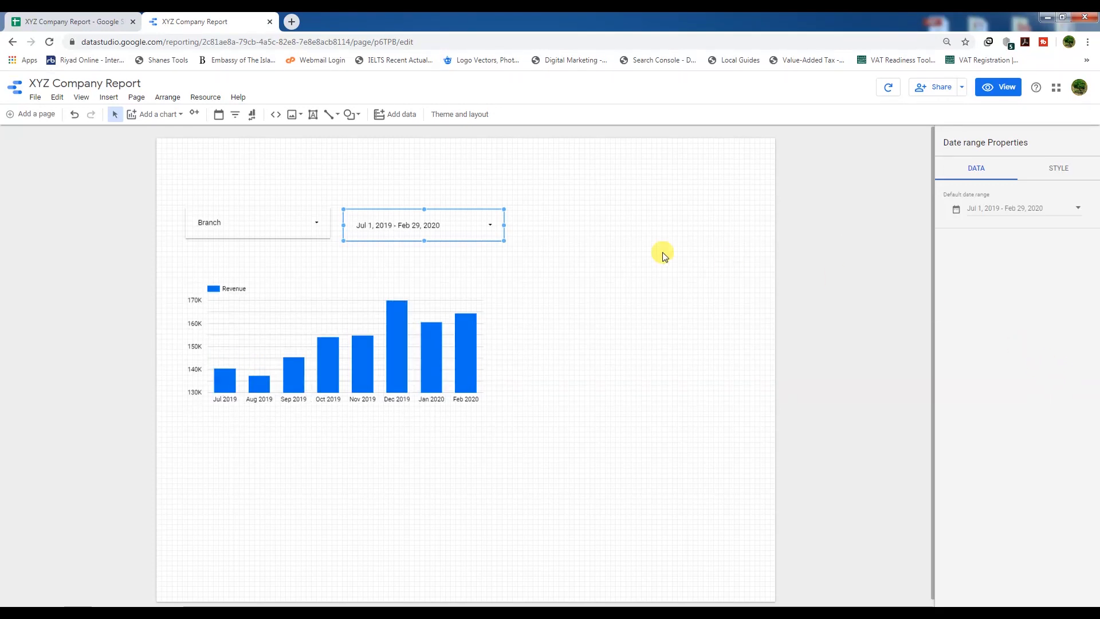
Preview the report and check the start and end dates in the date range control's calendar
click(993, 94)
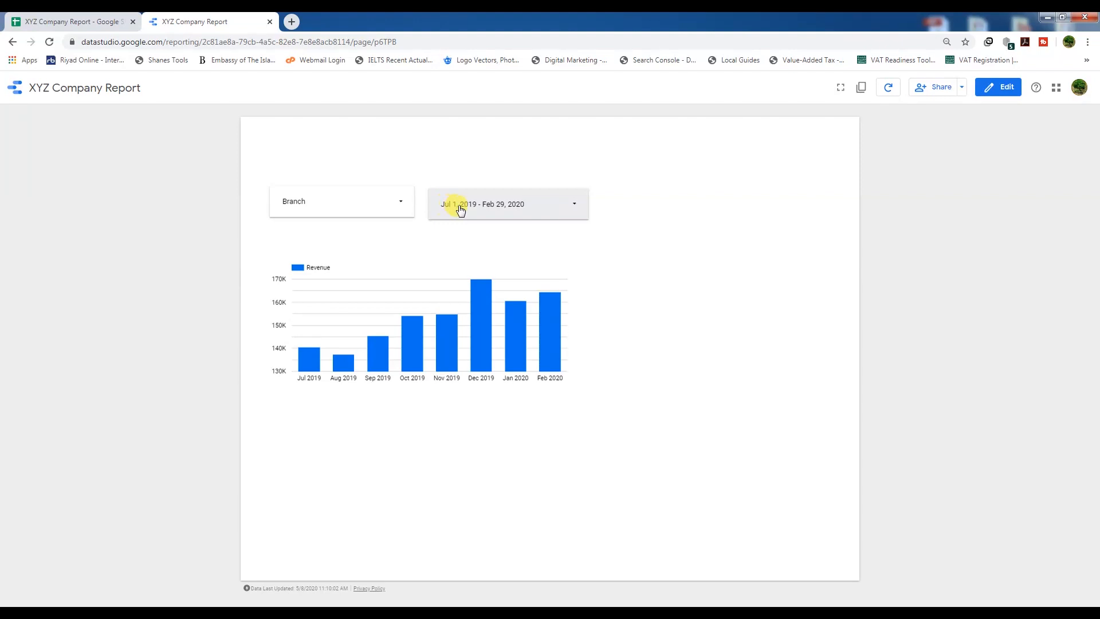
click(574, 211)
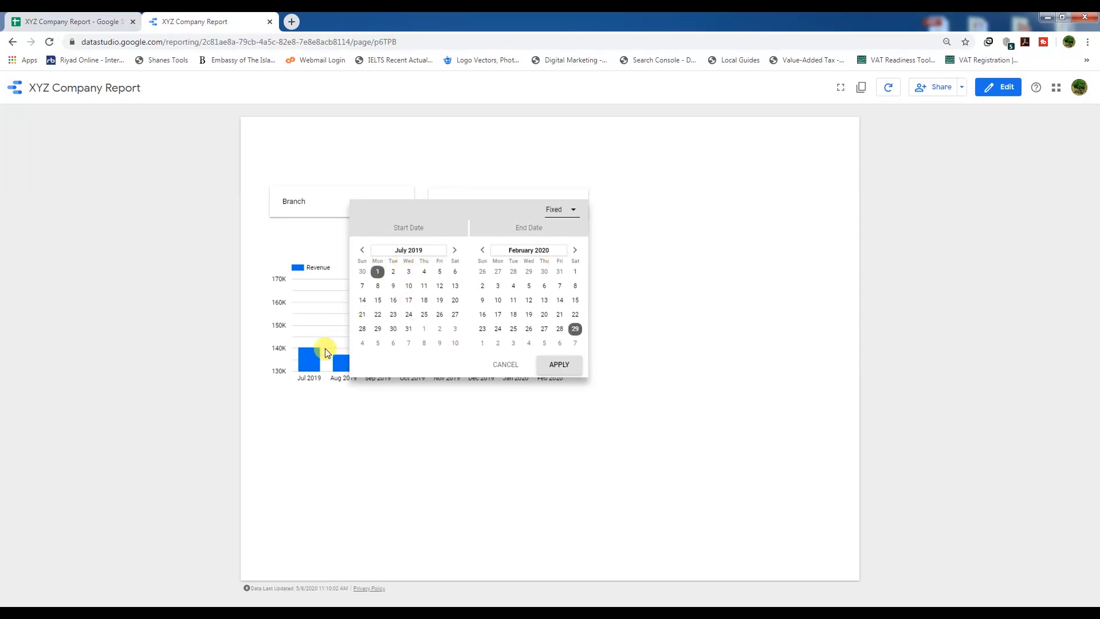
click(444, 410)
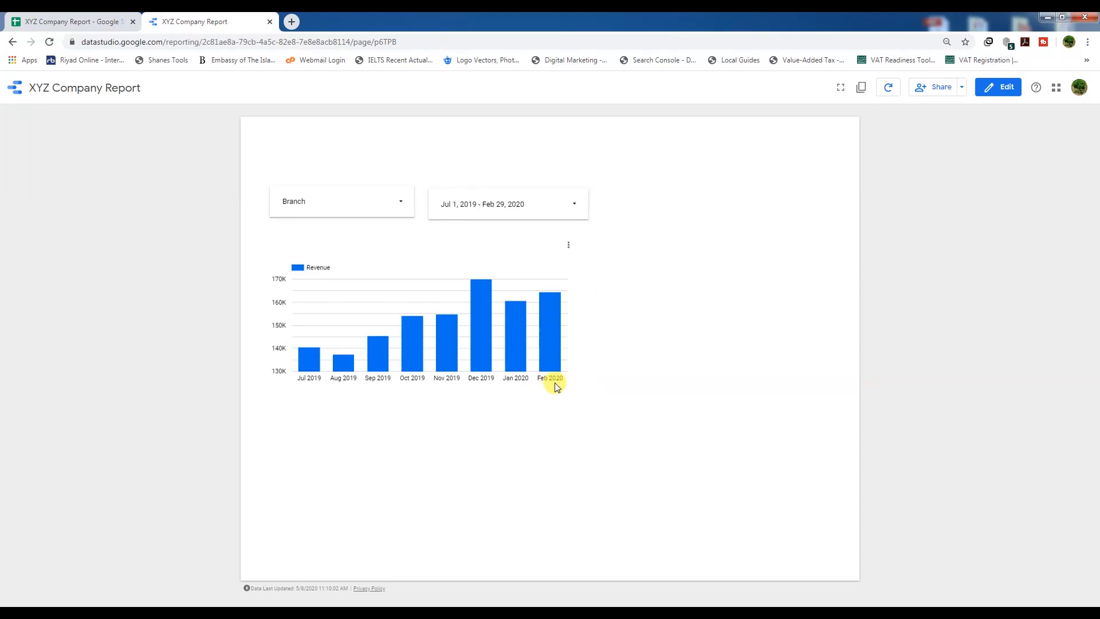
Browse the preset periods of the date range control in preview and test the Revenue chart with Last year
click(572, 207)
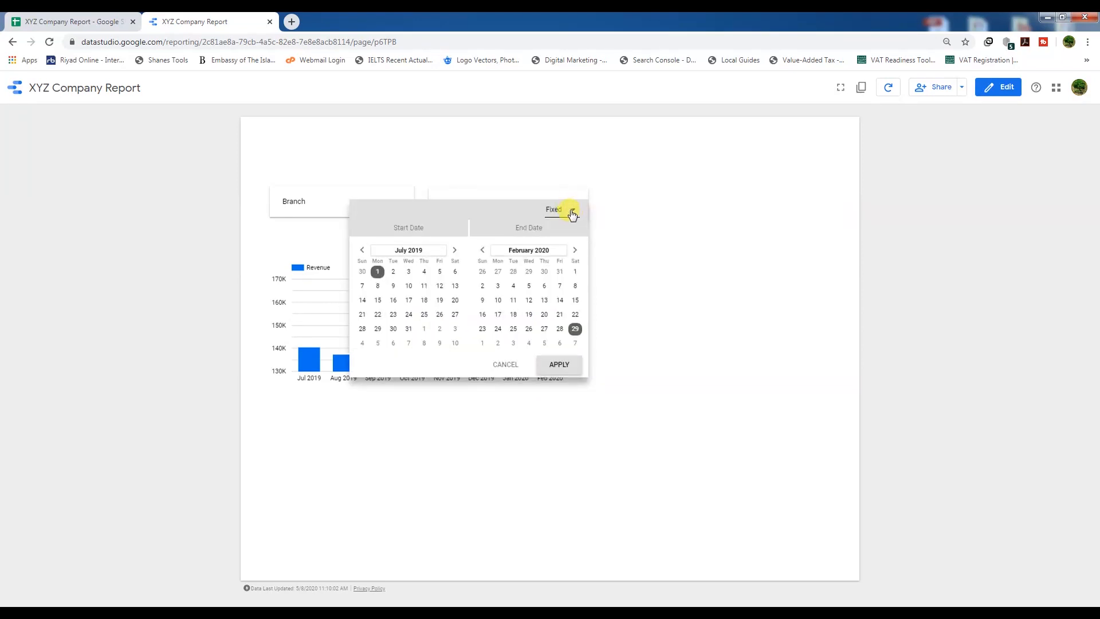
click(572, 213)
scroll(567, 349, down, 10)
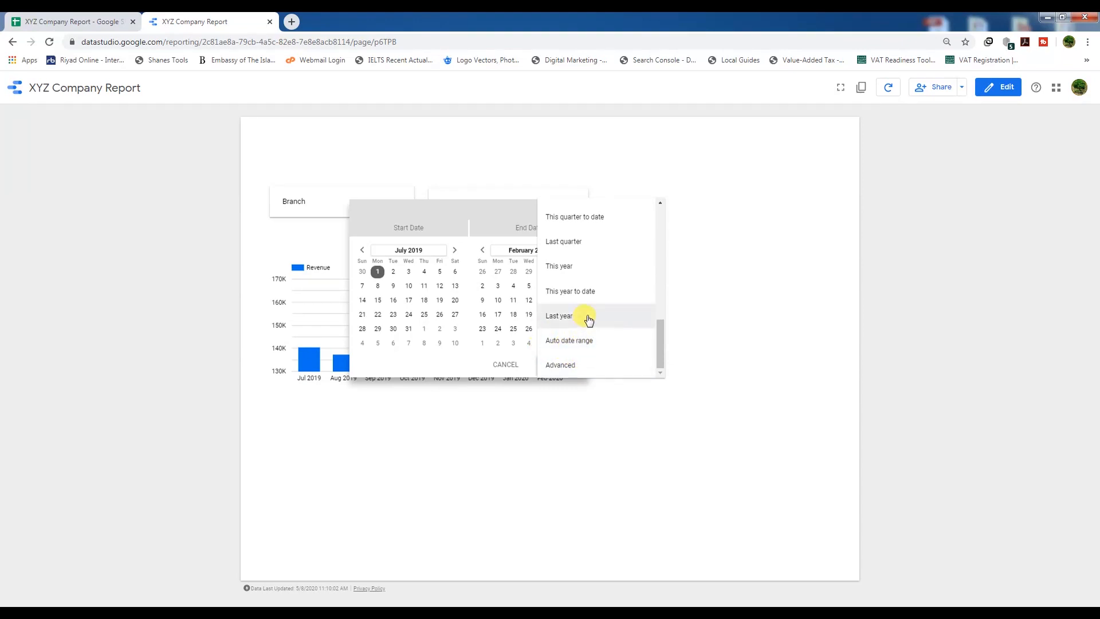
scroll(572, 339, up, 1)
scroll(571, 339, up, 3)
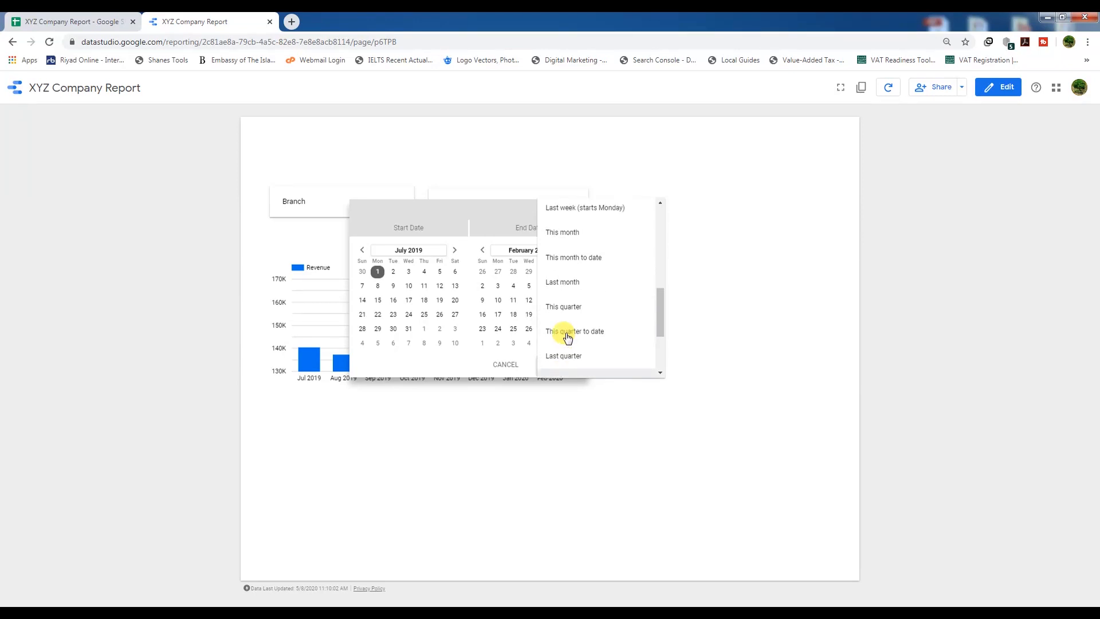
scroll(573, 311, up, 5)
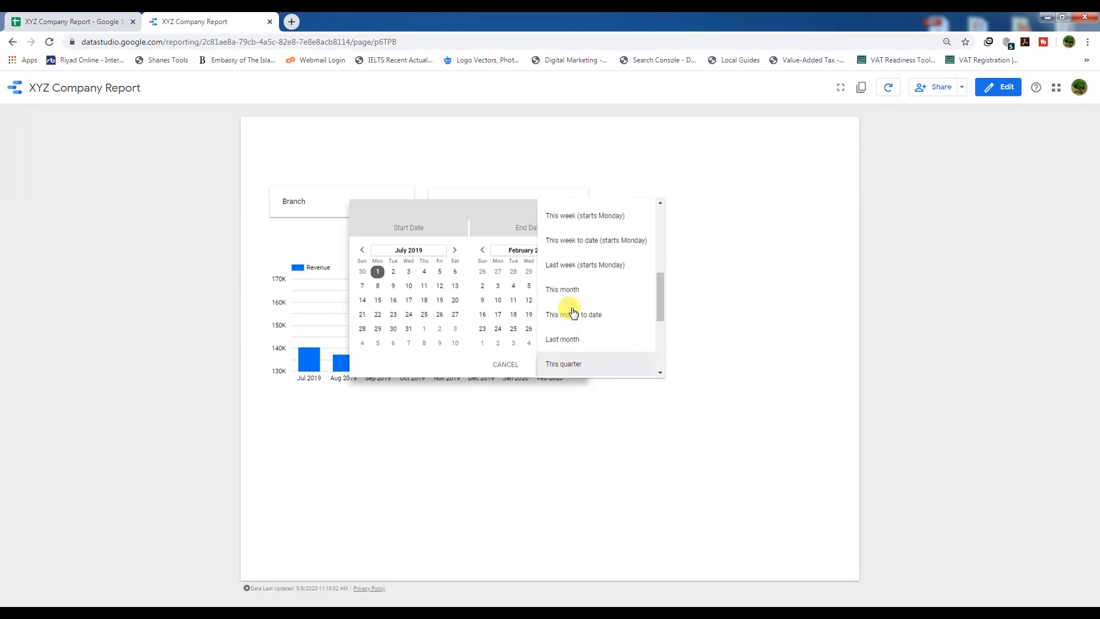
scroll(573, 311, up, 3)
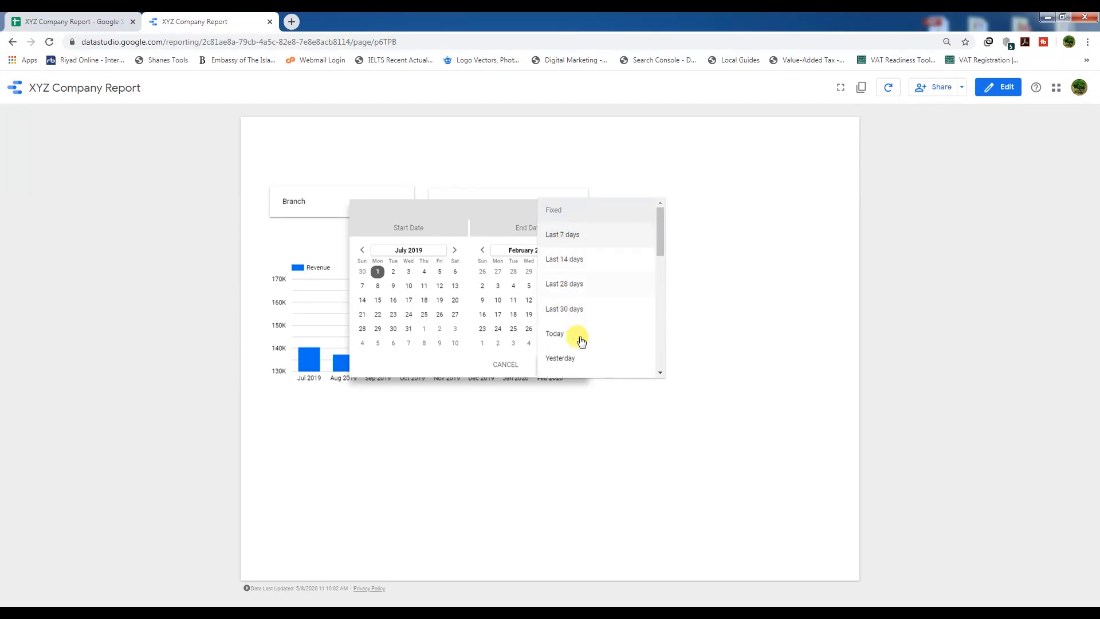
scroll(580, 332, down, 3)
scroll(585, 339, down, 5)
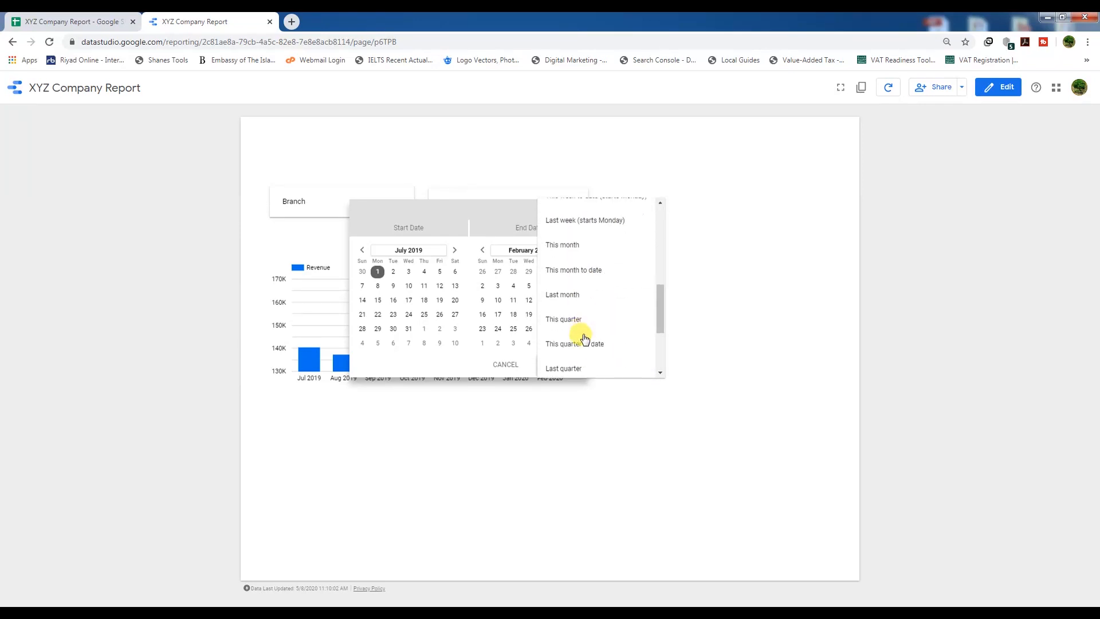
scroll(584, 337, down, 1)
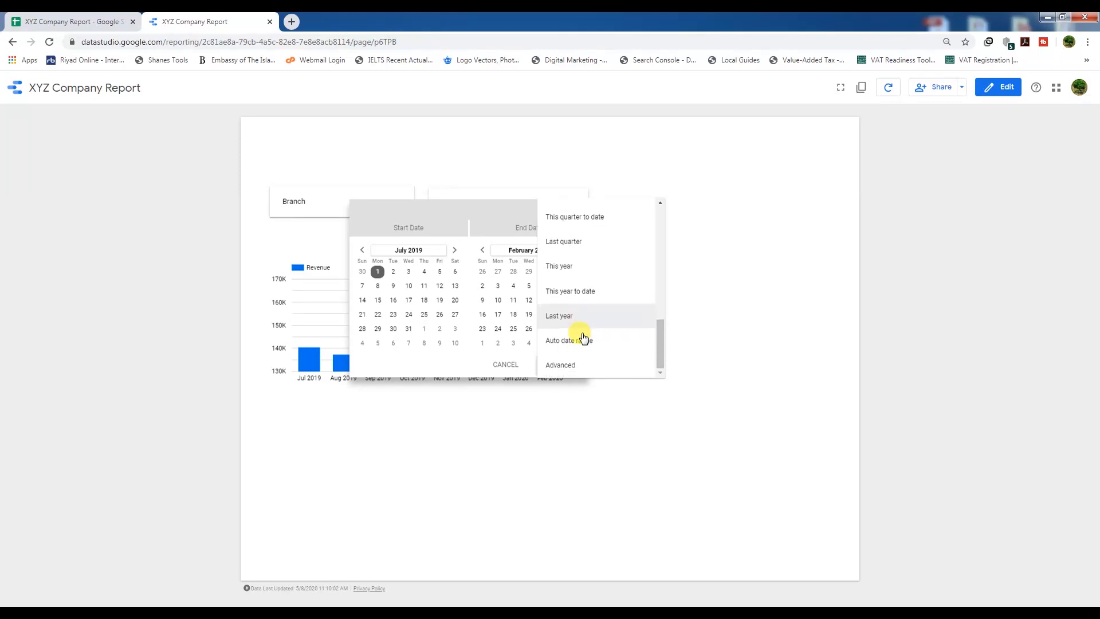
click(560, 315)
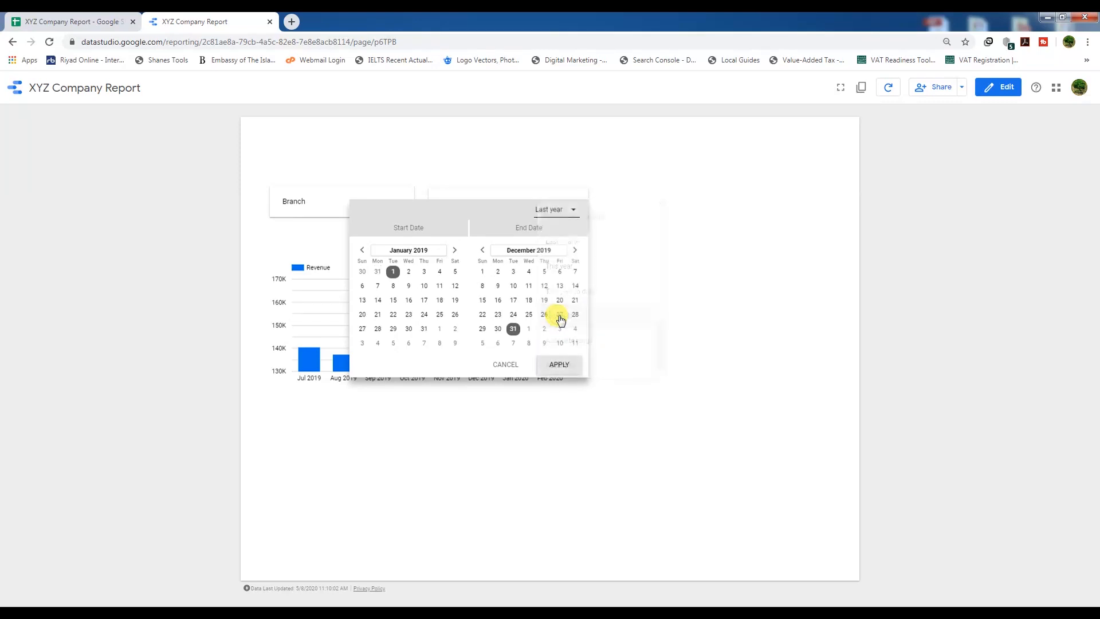
click(559, 364)
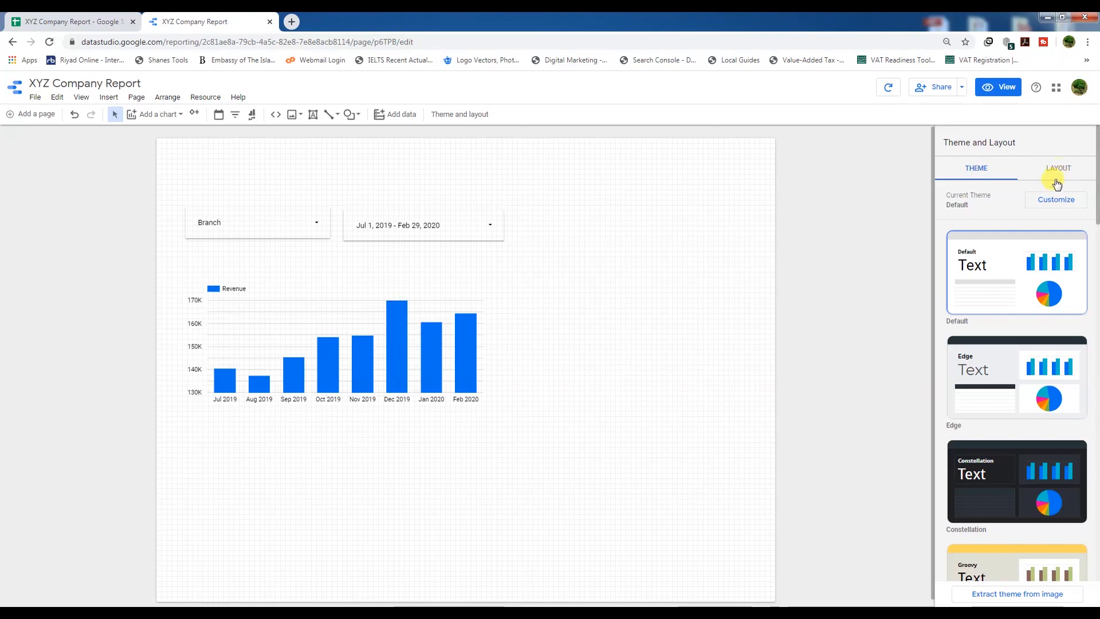
Customize the report theme by setting the report background to a very light grey
click(1056, 202)
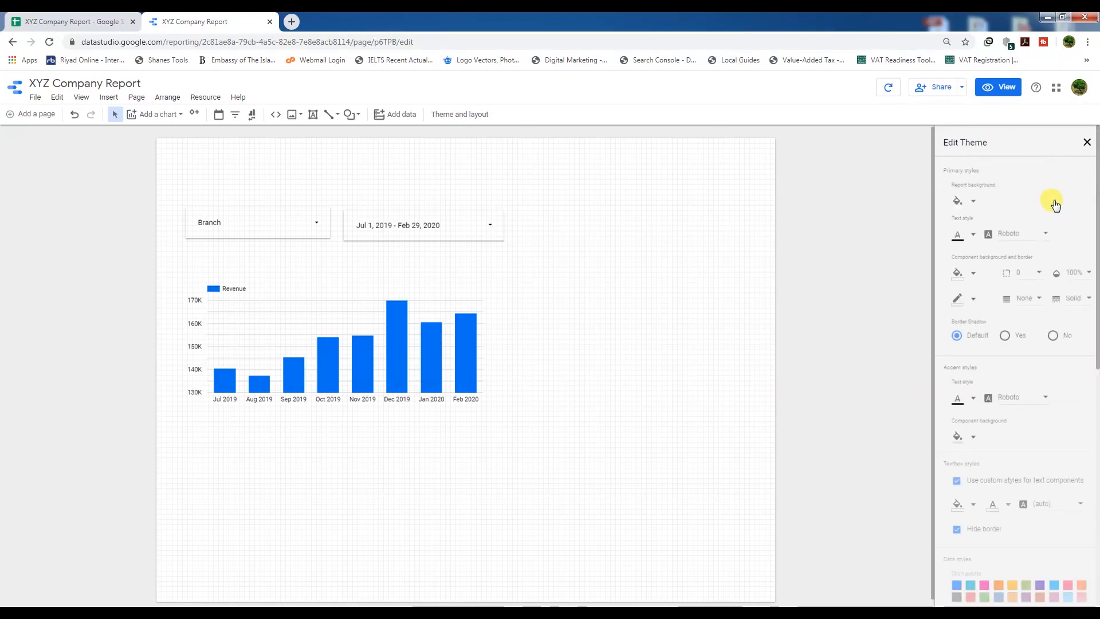
scroll(1014, 518, down, 7)
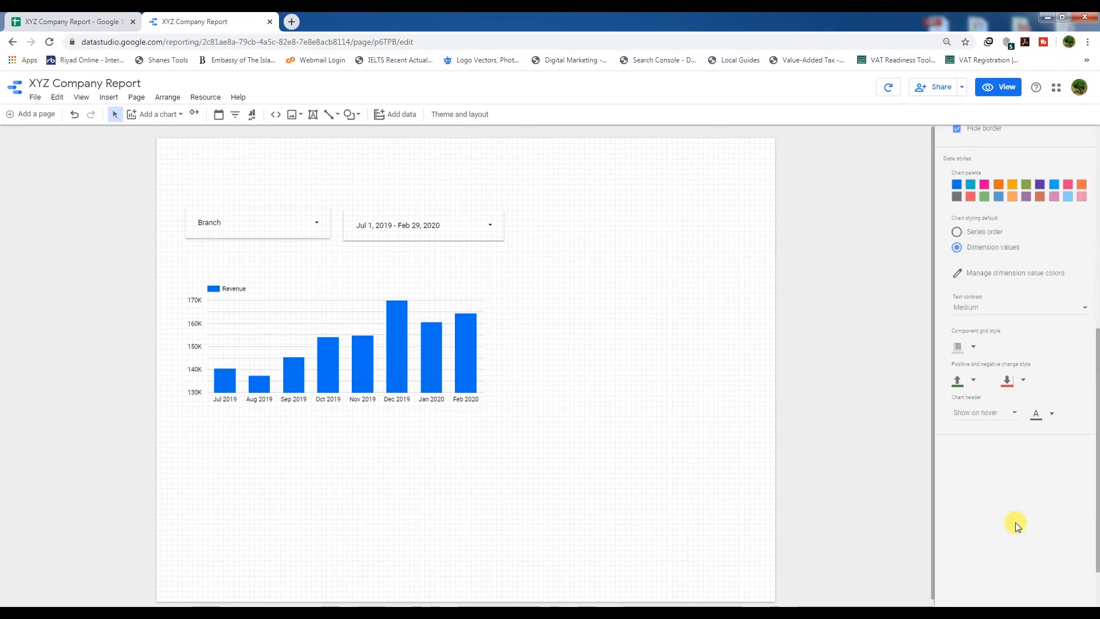
scroll(1016, 526, up, 6)
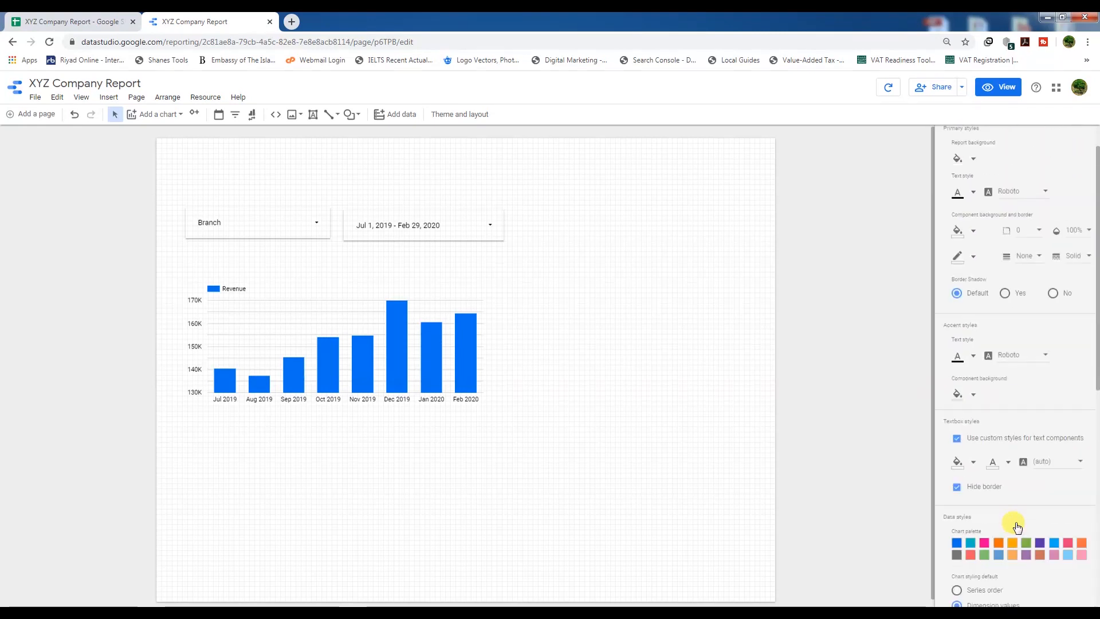
scroll(1014, 522, up, 2)
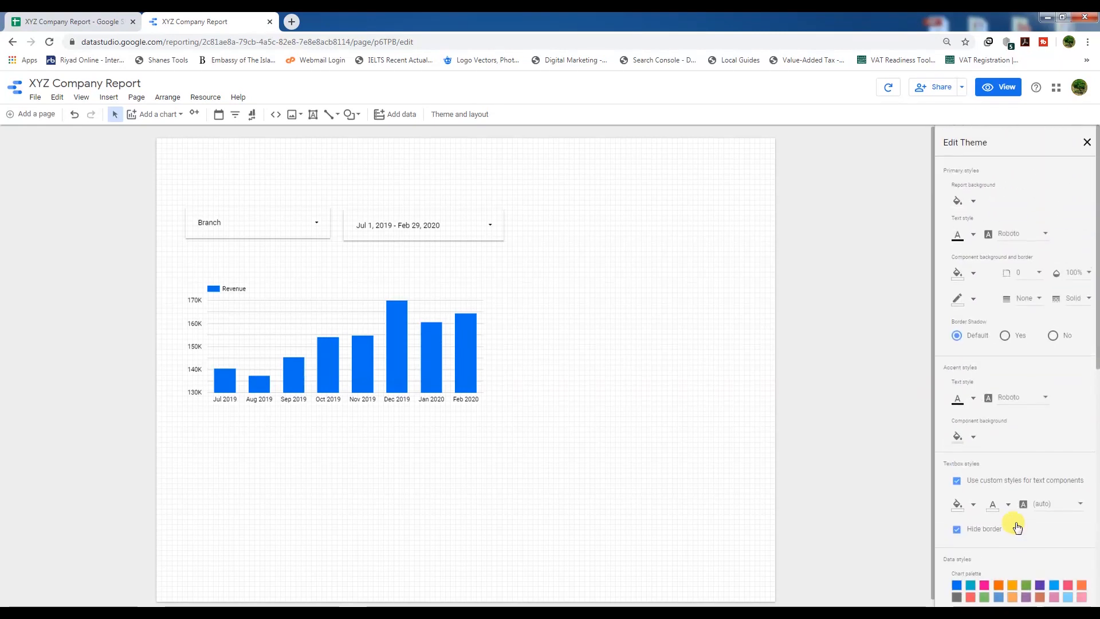
click(974, 202)
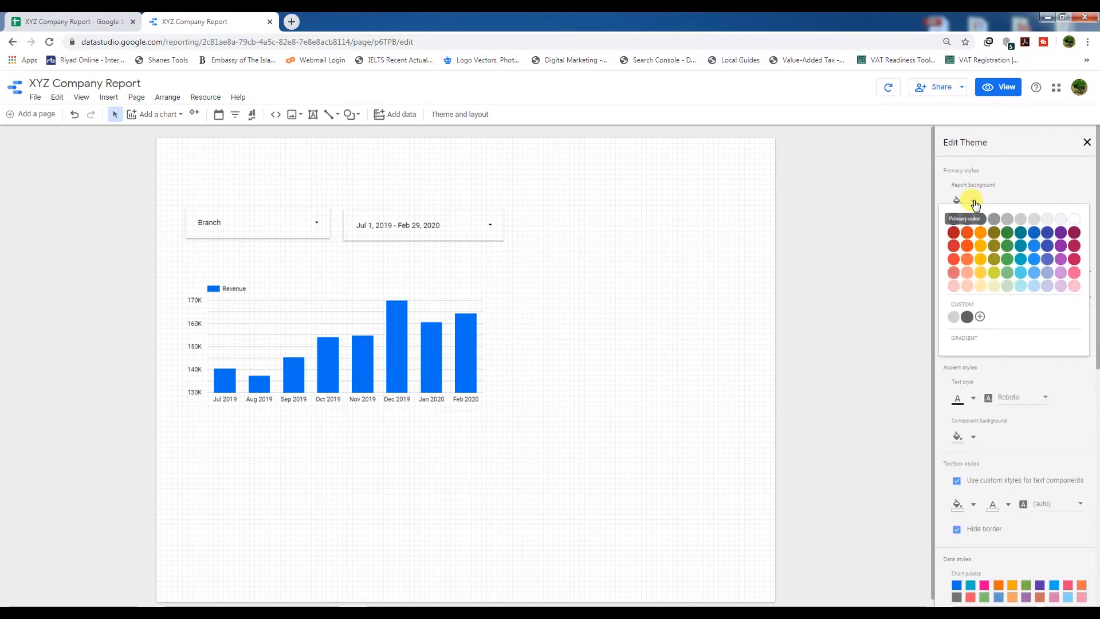
click(1060, 221)
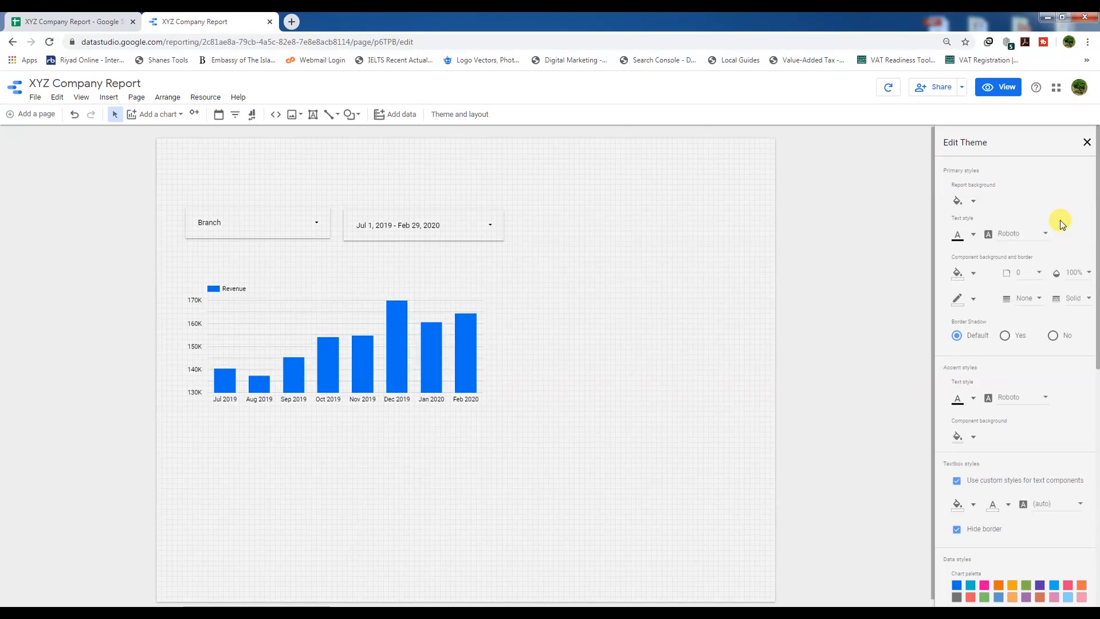
Set the theme's primary text style to dark blue Cambria and finish editing the theme
click(974, 235)
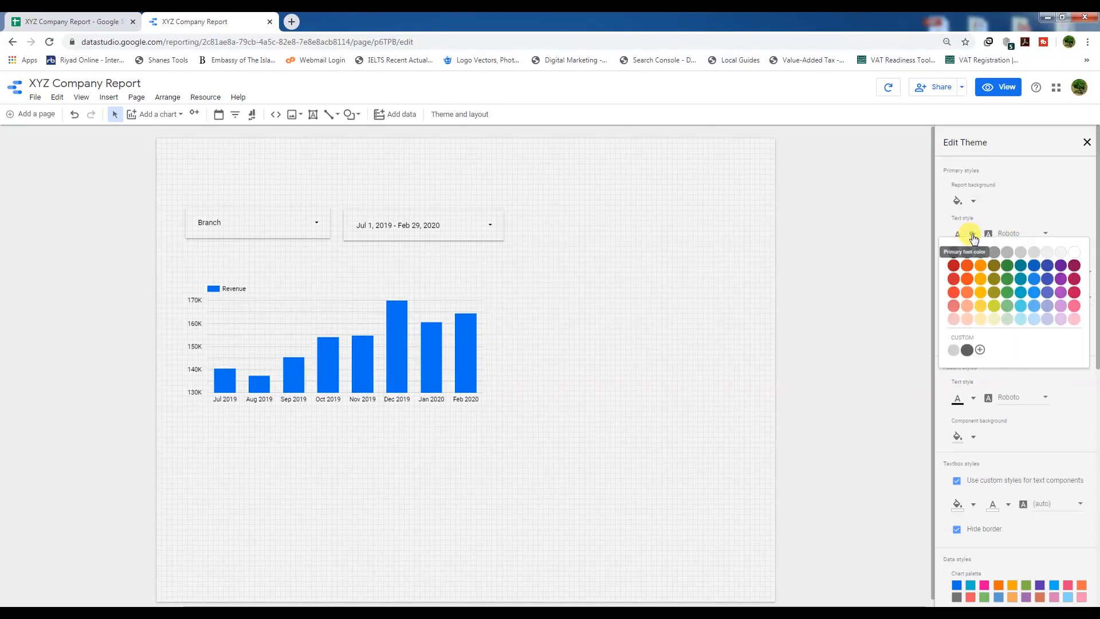
click(1036, 269)
click(1040, 233)
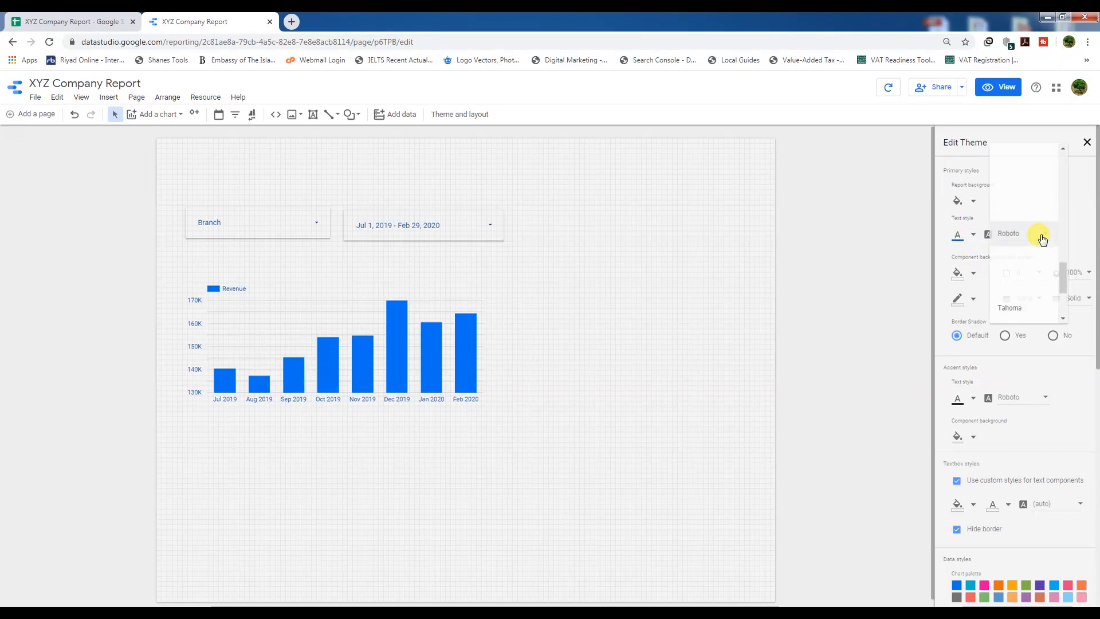
scroll(1026, 261, up, 10)
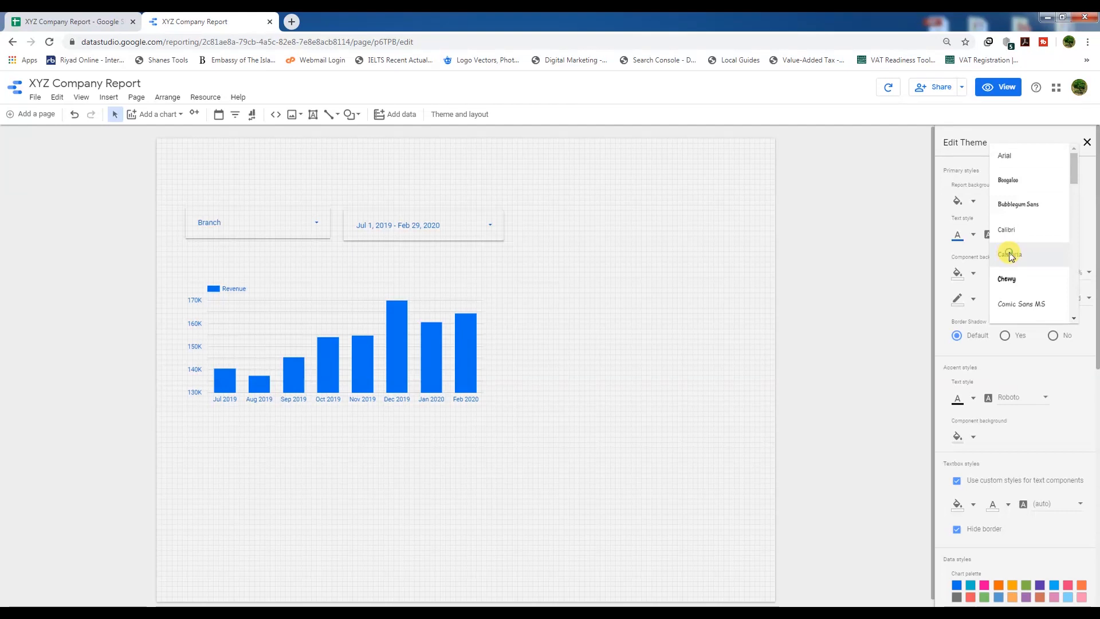
click(1010, 255)
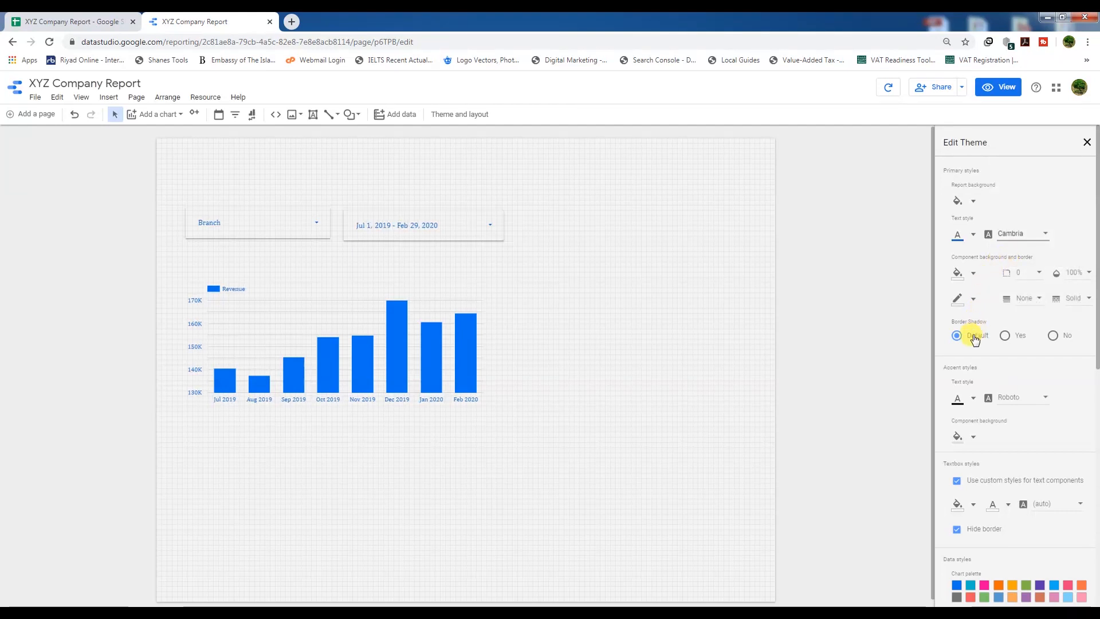
scroll(1029, 408, down, 1)
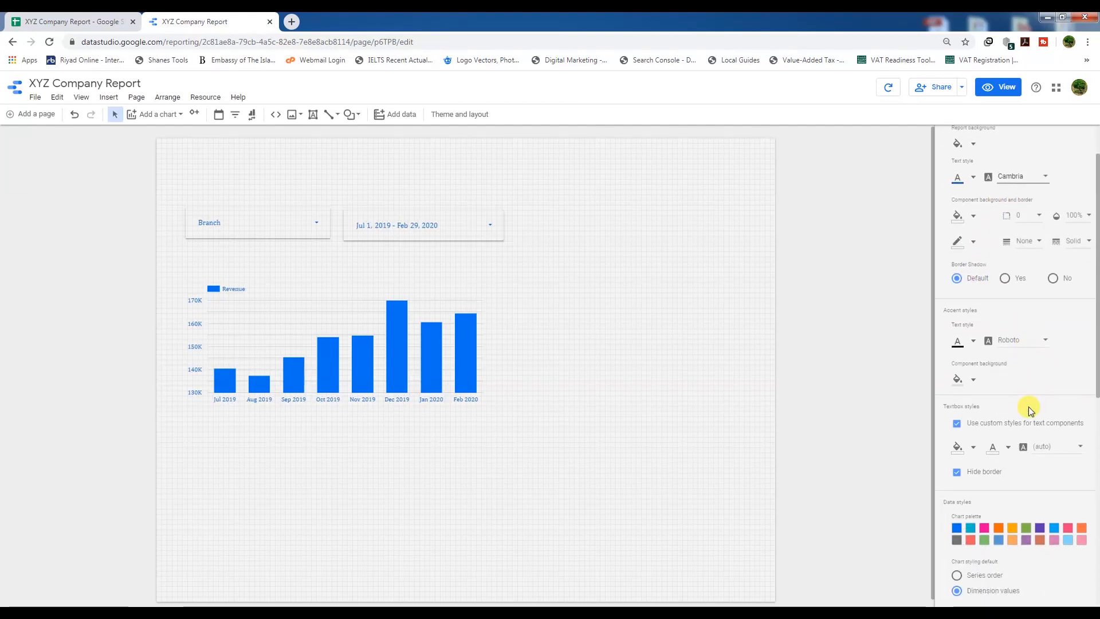
scroll(1028, 408, down, 2)
scroll(1025, 409, up, 3)
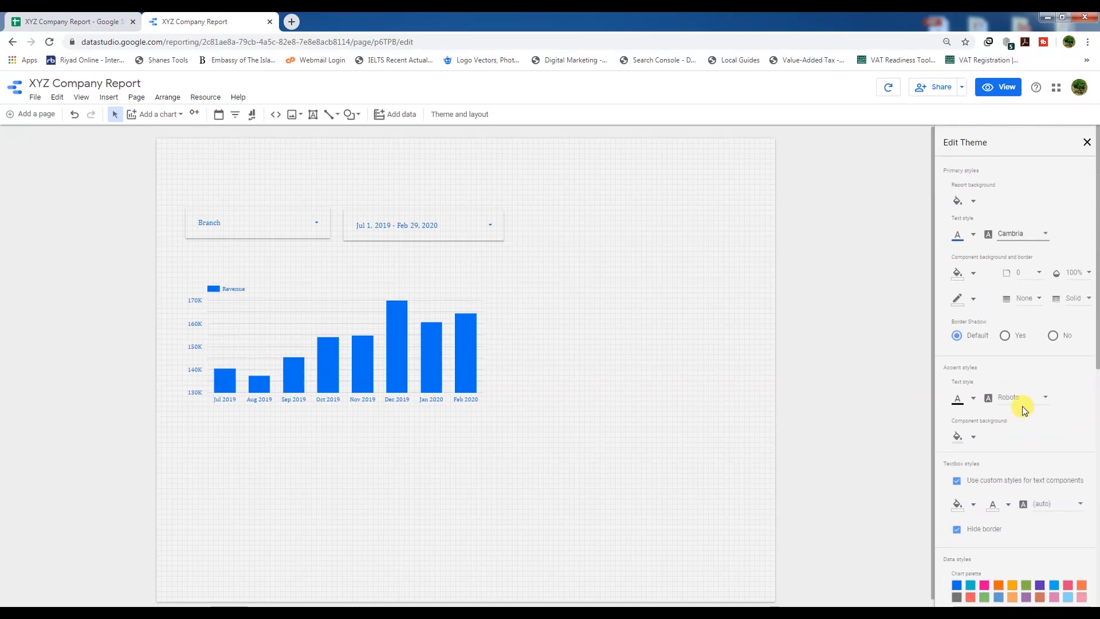
click(1087, 142)
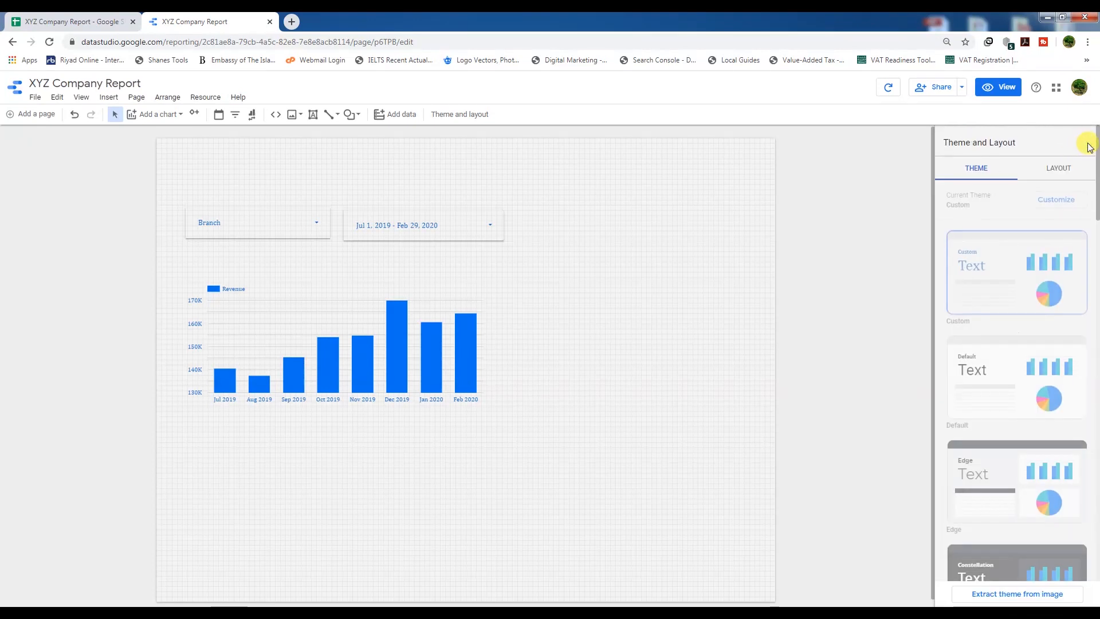
Turn off the report's margin in the layout settings and set the canvas width to 1800 px
click(1057, 168)
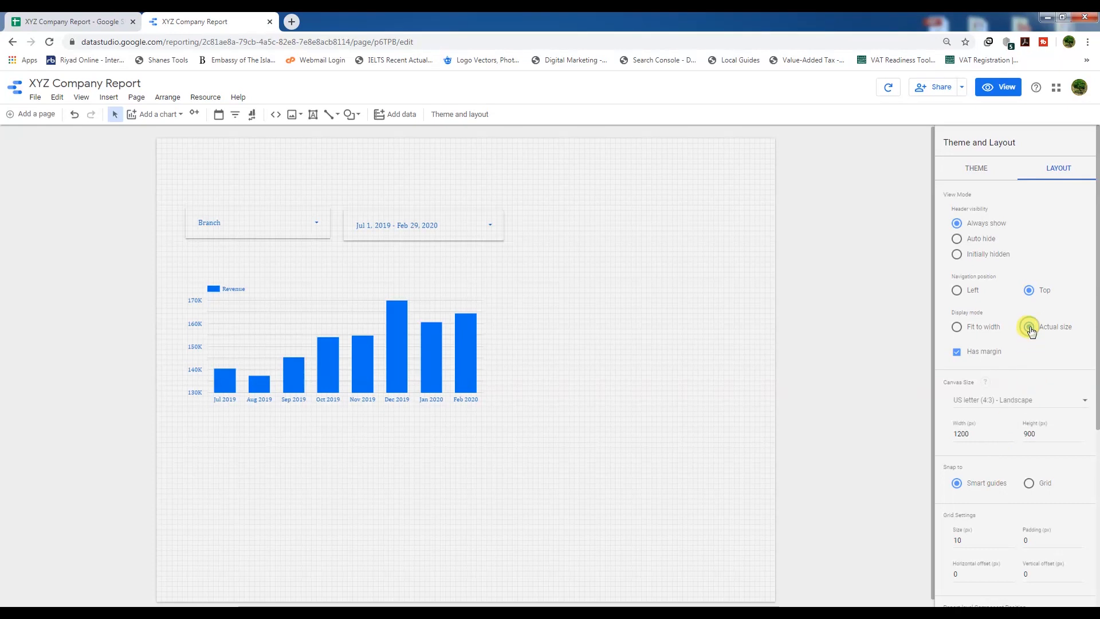
click(957, 353)
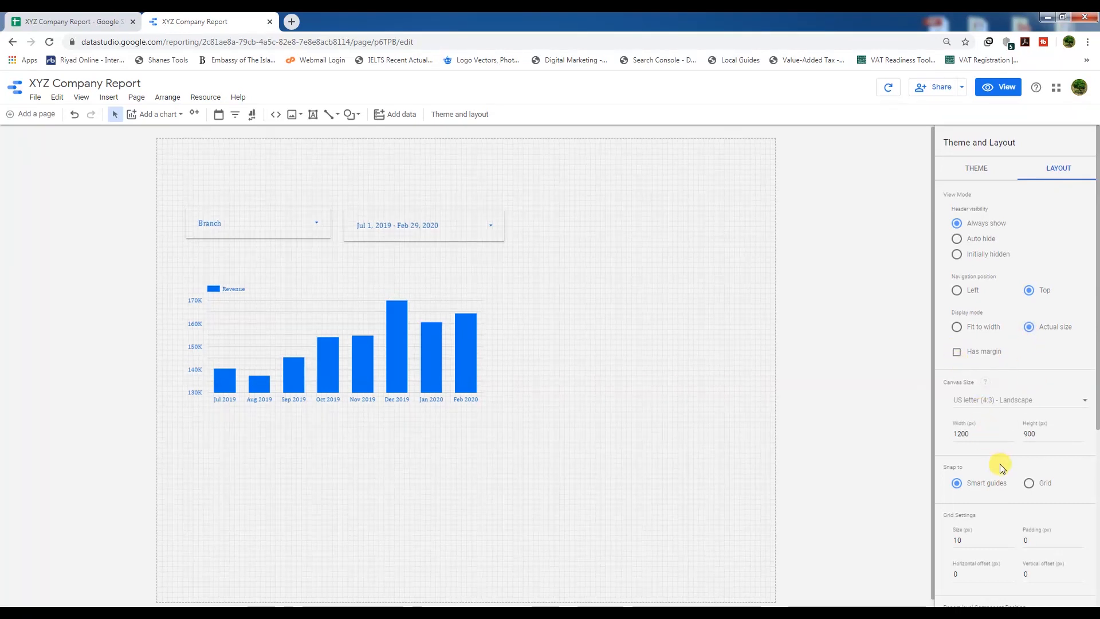
double_click(975, 433)
text(1800)
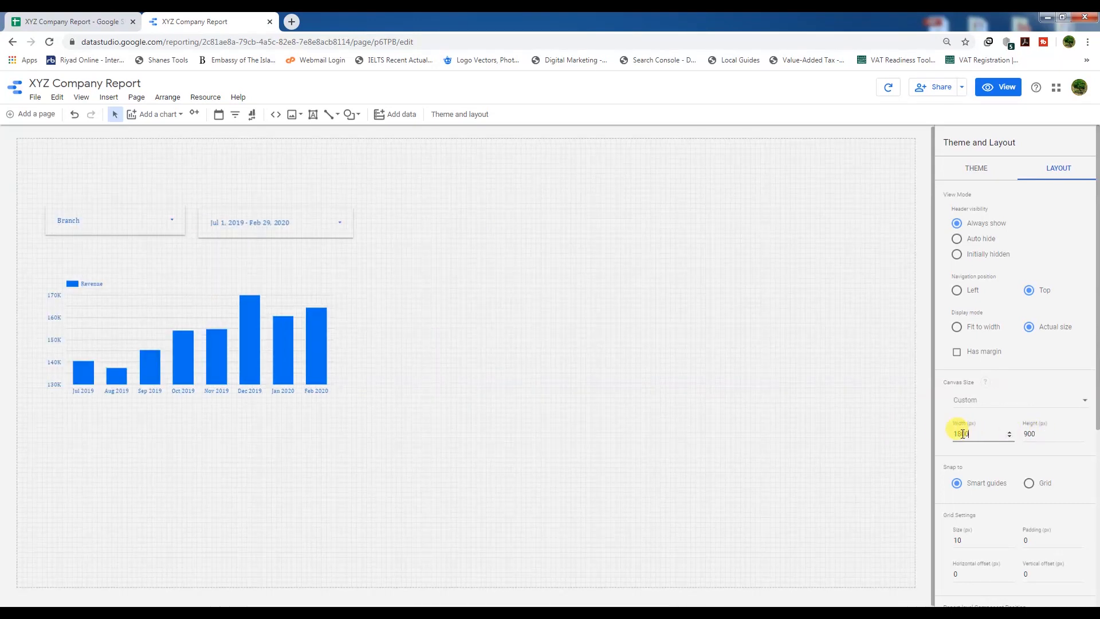
Try a canvas size of 2000 px wide by 1200 px high and review the page at that size
text(2000)
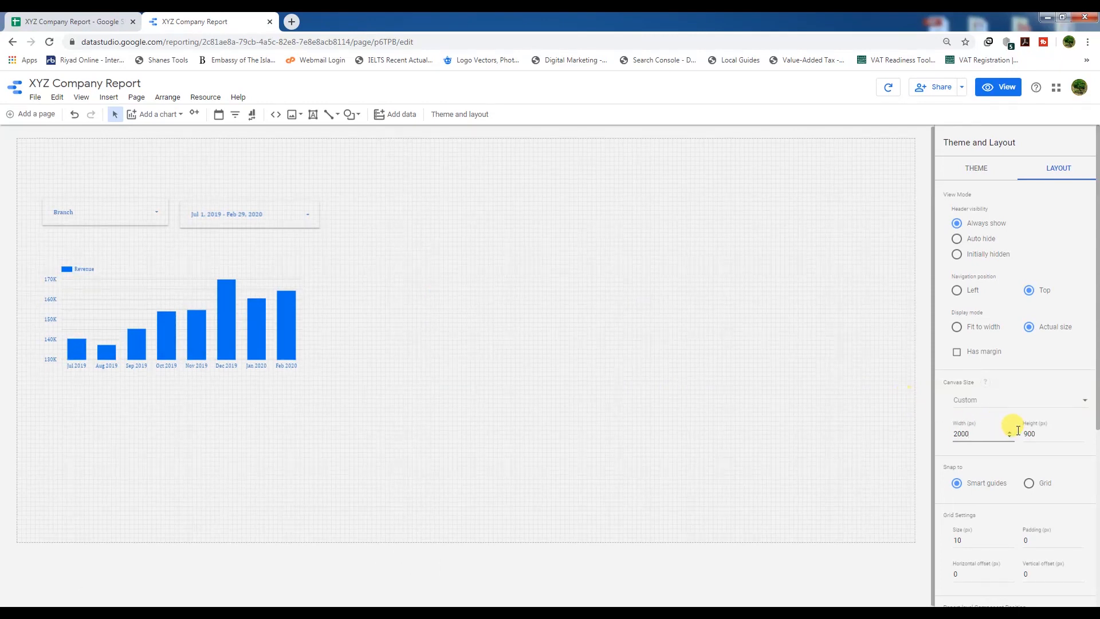
double_click(1038, 434)
text(1200)
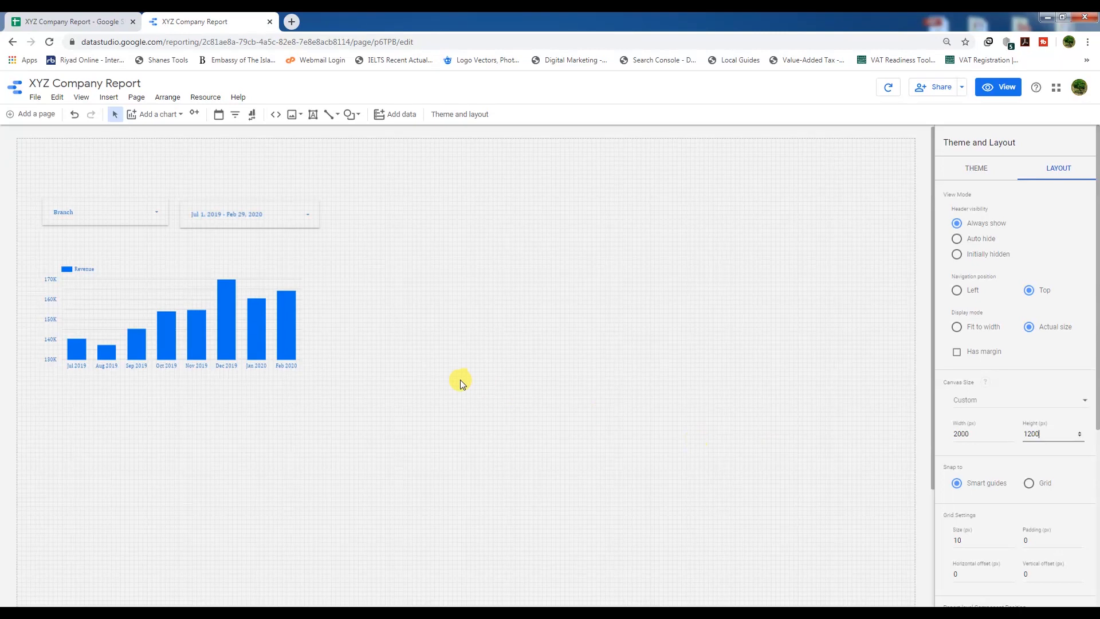
scroll(462, 385, down, 3)
scroll(462, 385, up, 2)
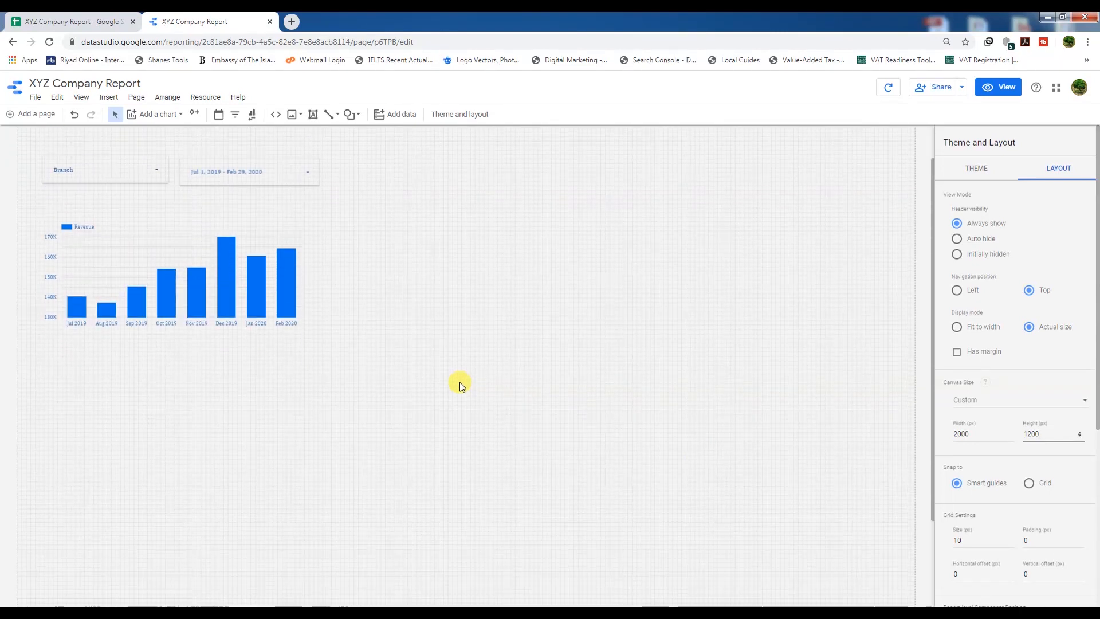
scroll(462, 385, up, 1)
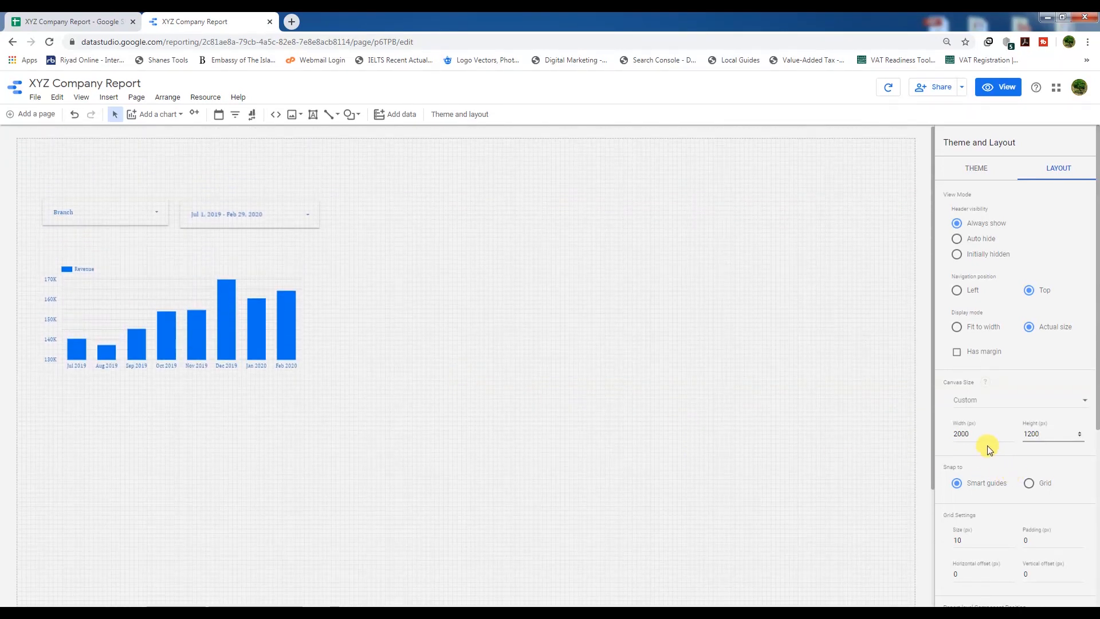
Set the report canvas to 1800 px wide and 1000 px high
double_click(972, 435)
text(1800)
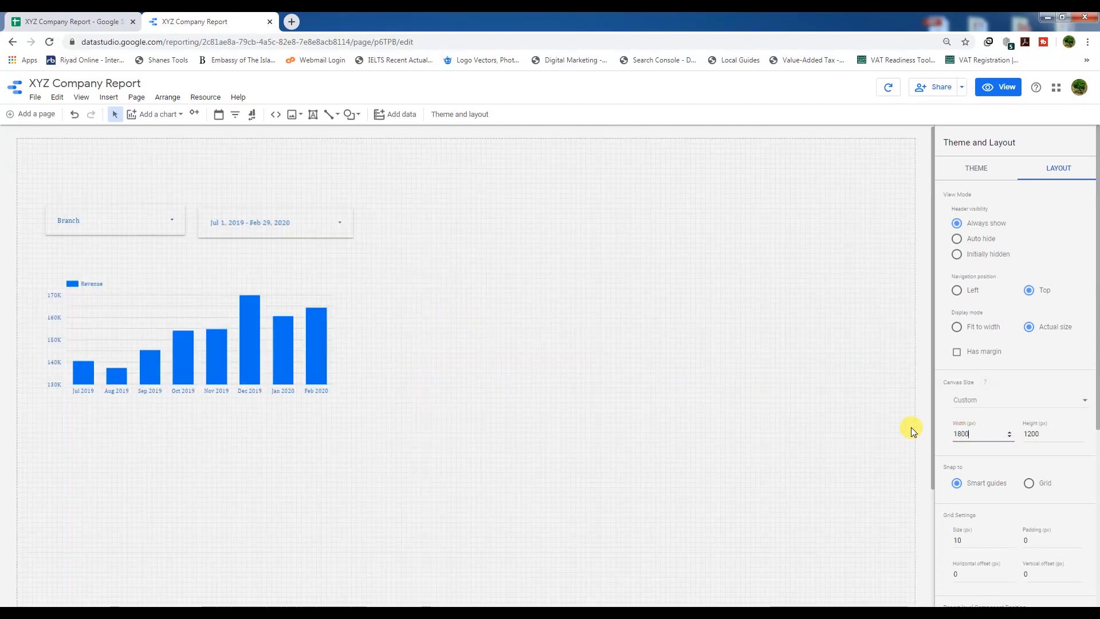
click(1032, 434)
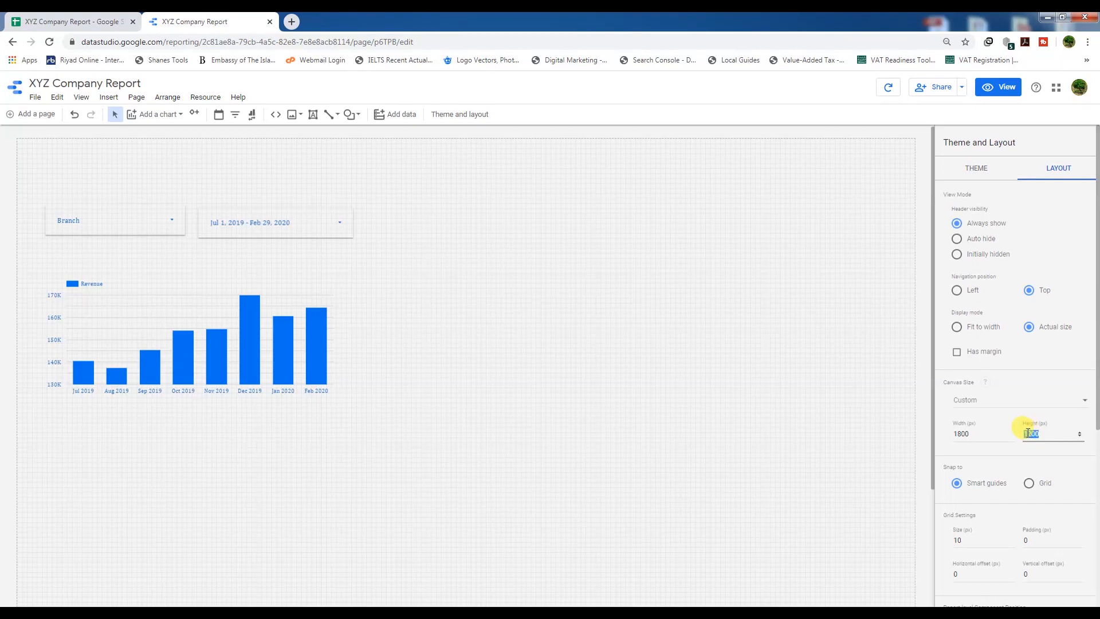
text(2000)
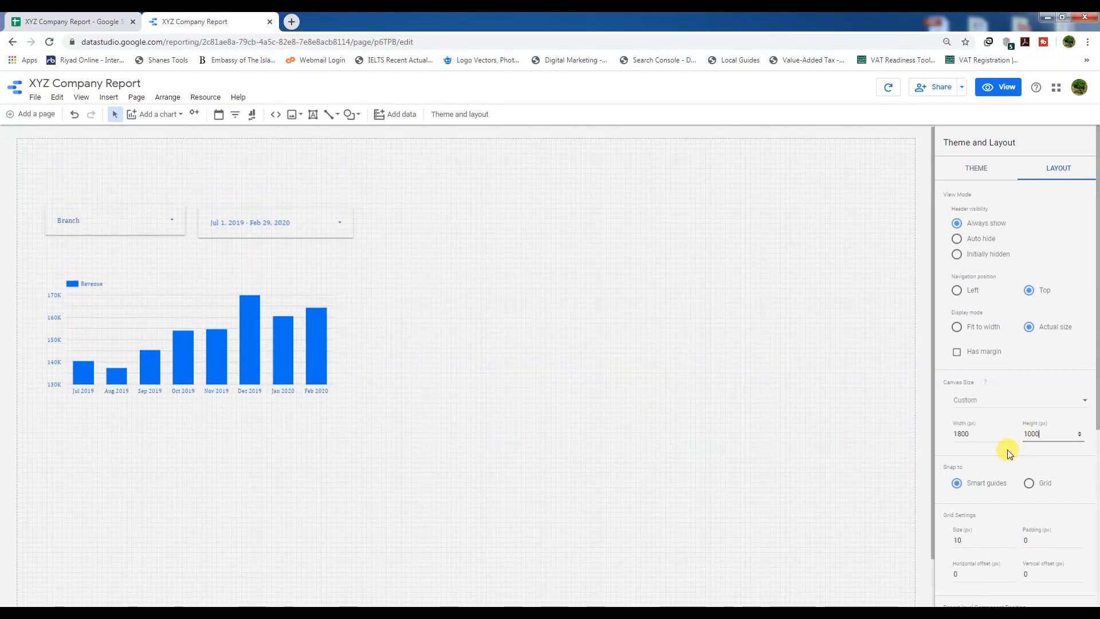
double_click(1028, 433)
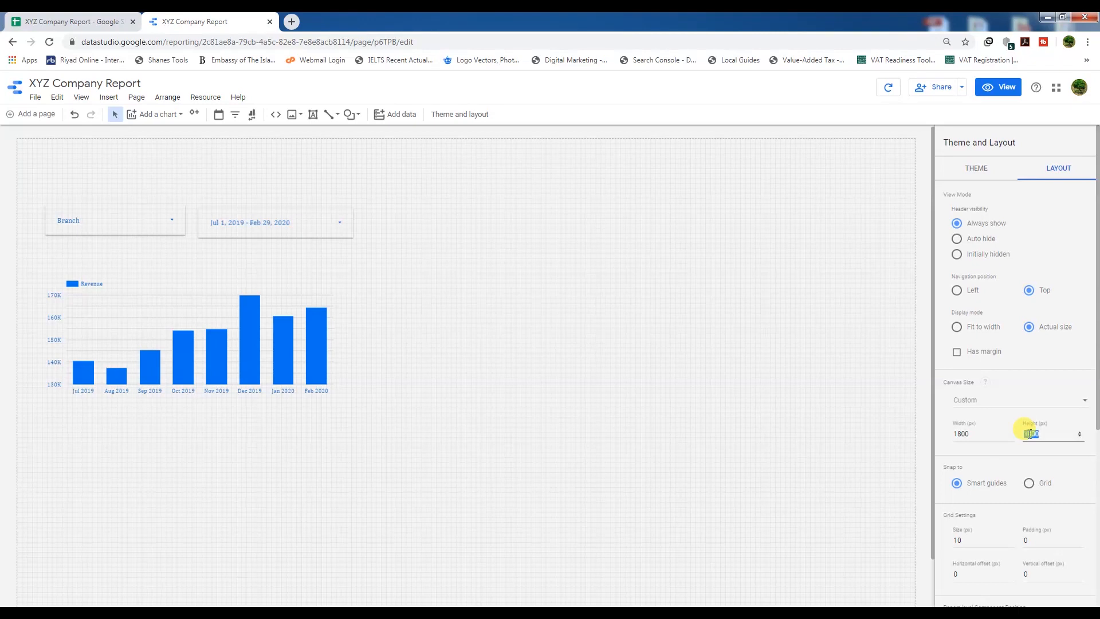
scroll(1004, 453, down, 4)
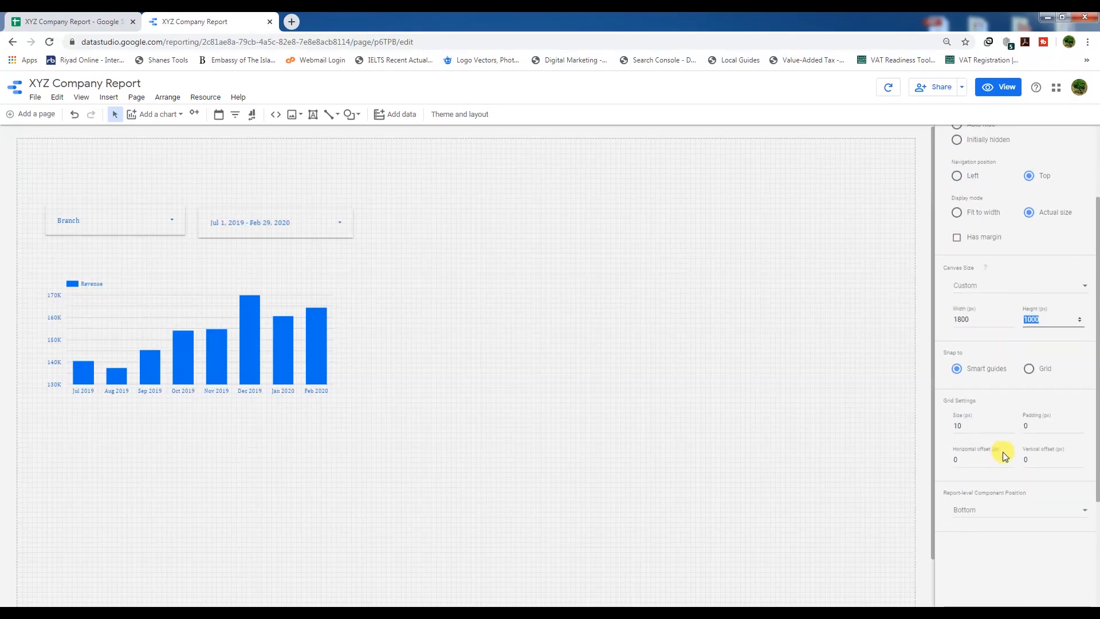
scroll(1000, 450, up, 5)
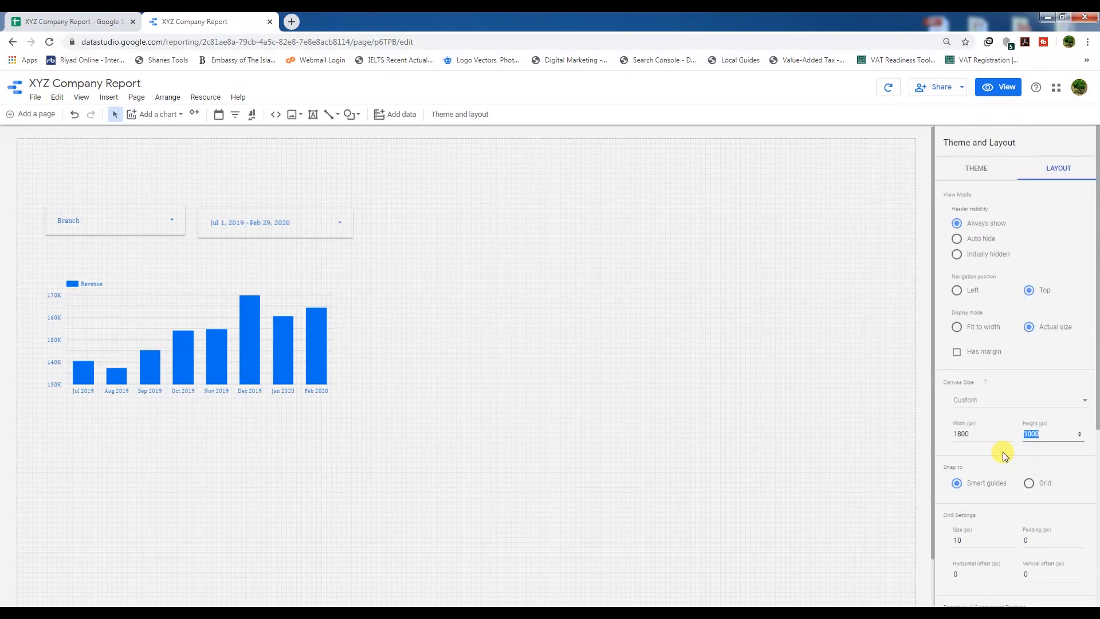
Customize the current theme by setting the primary component background to white
click(977, 169)
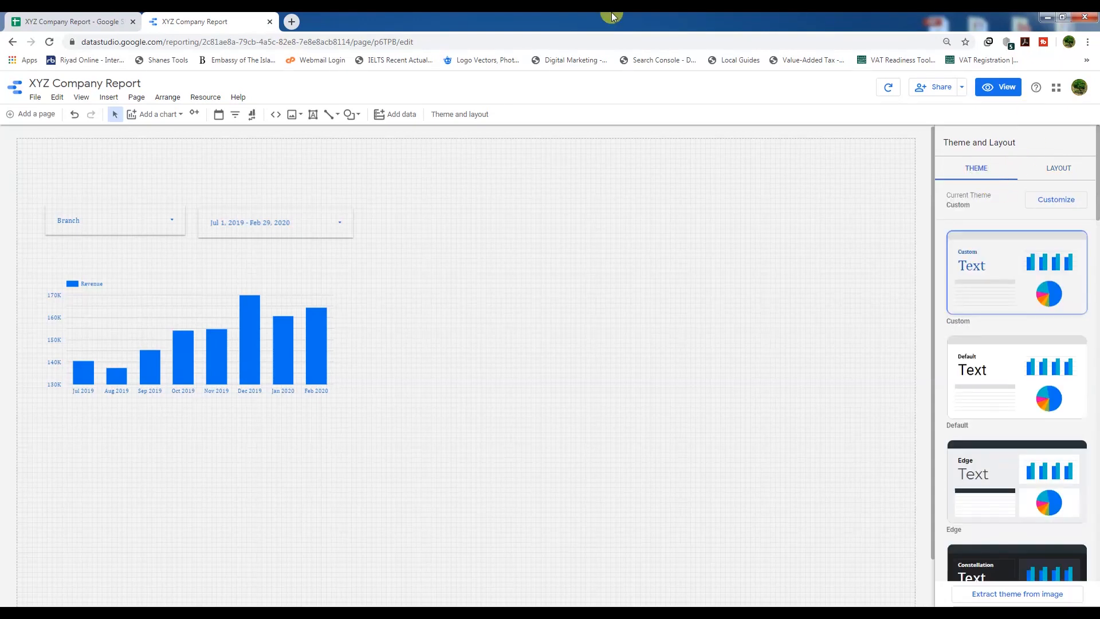
click(1073, 205)
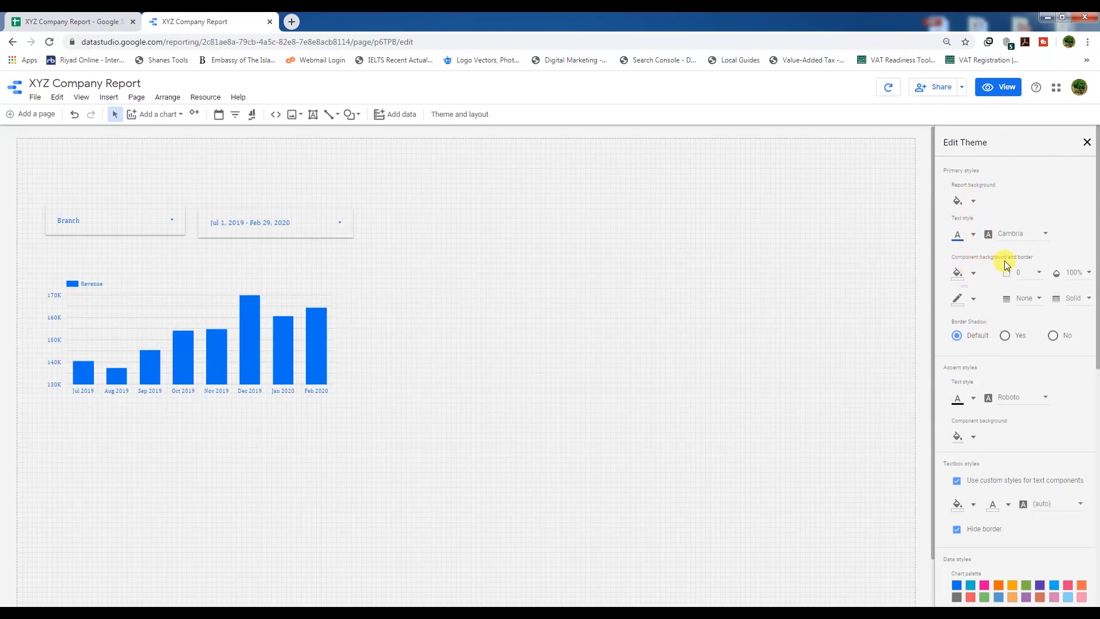
click(973, 273)
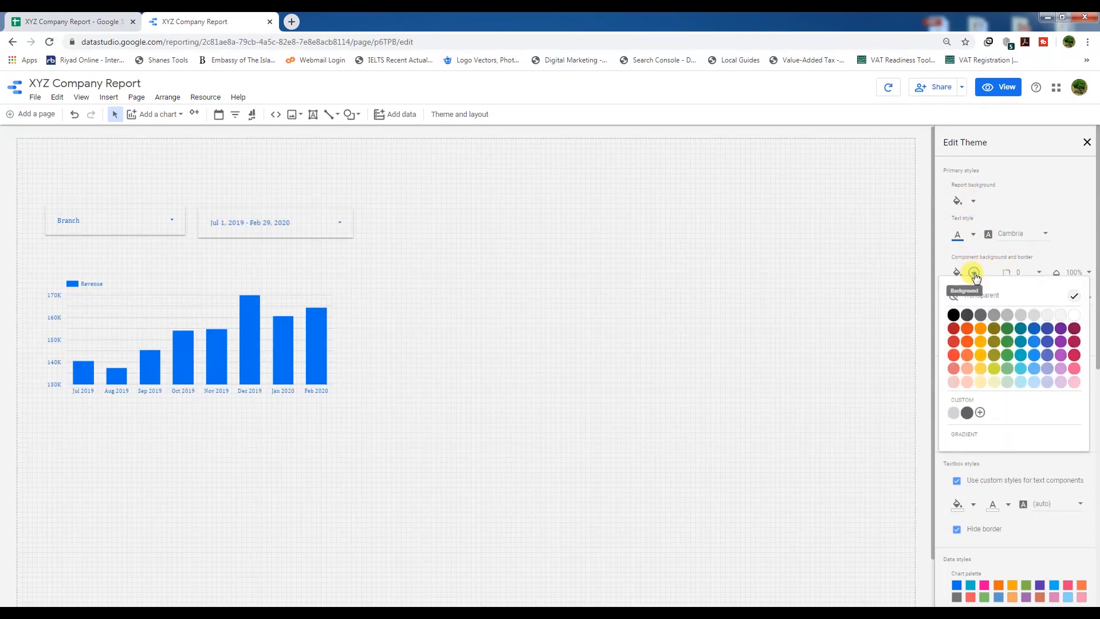
click(1072, 315)
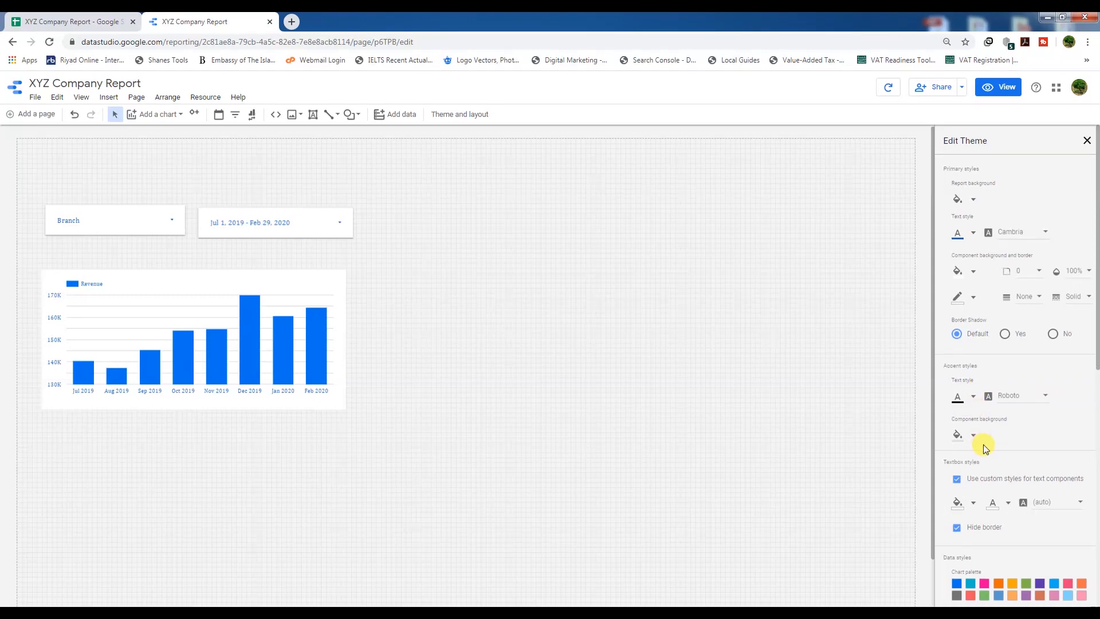
Set the theme's accent text color to dark blue, review the remaining theme styles and finish editing the theme
scroll(982, 442, down, 1)
click(971, 339)
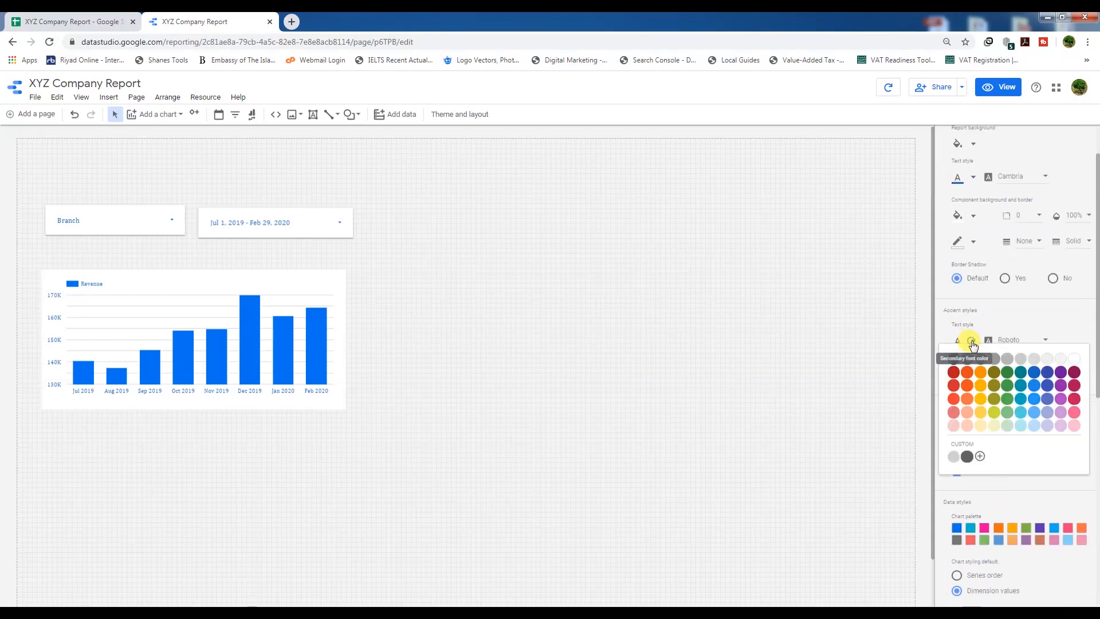
click(1036, 374)
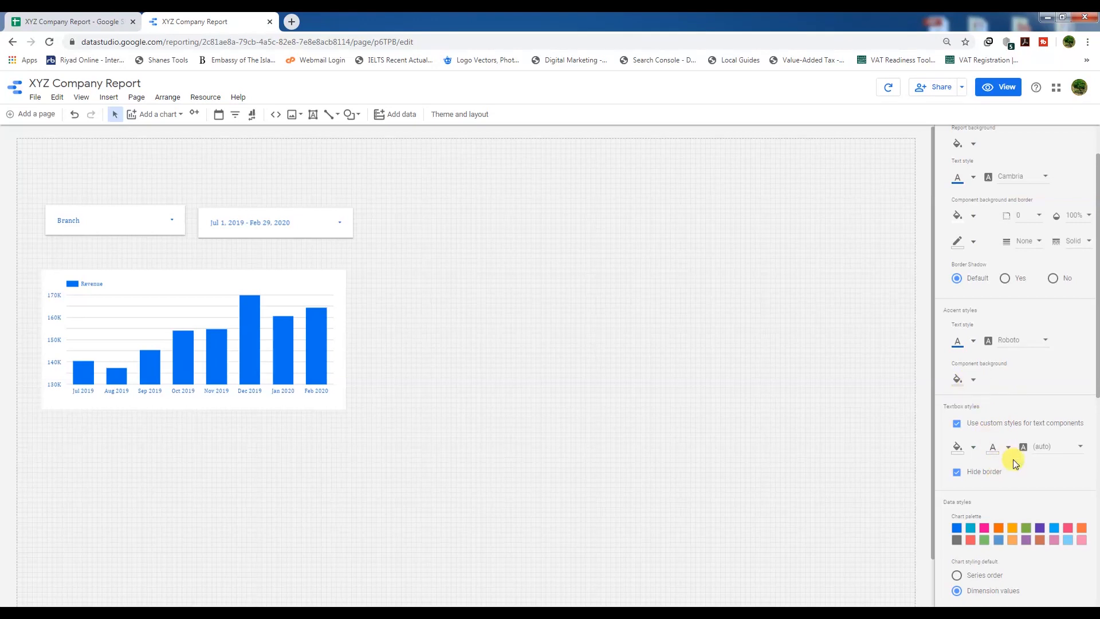
scroll(1020, 482, down, 3)
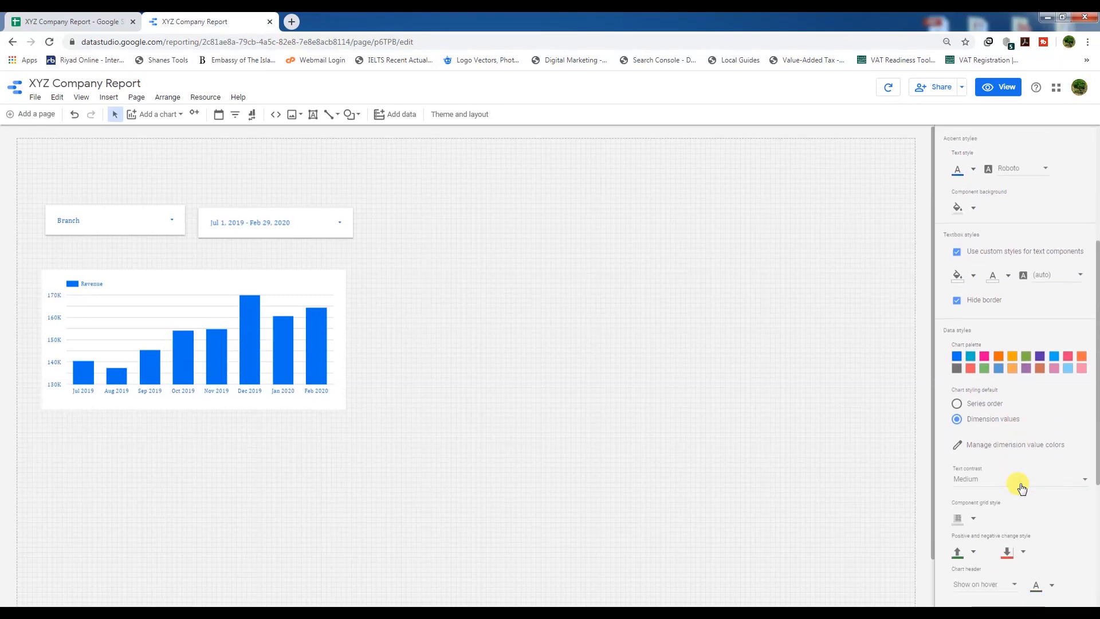
scroll(1021, 487, down, 2)
scroll(1022, 488, down, 2)
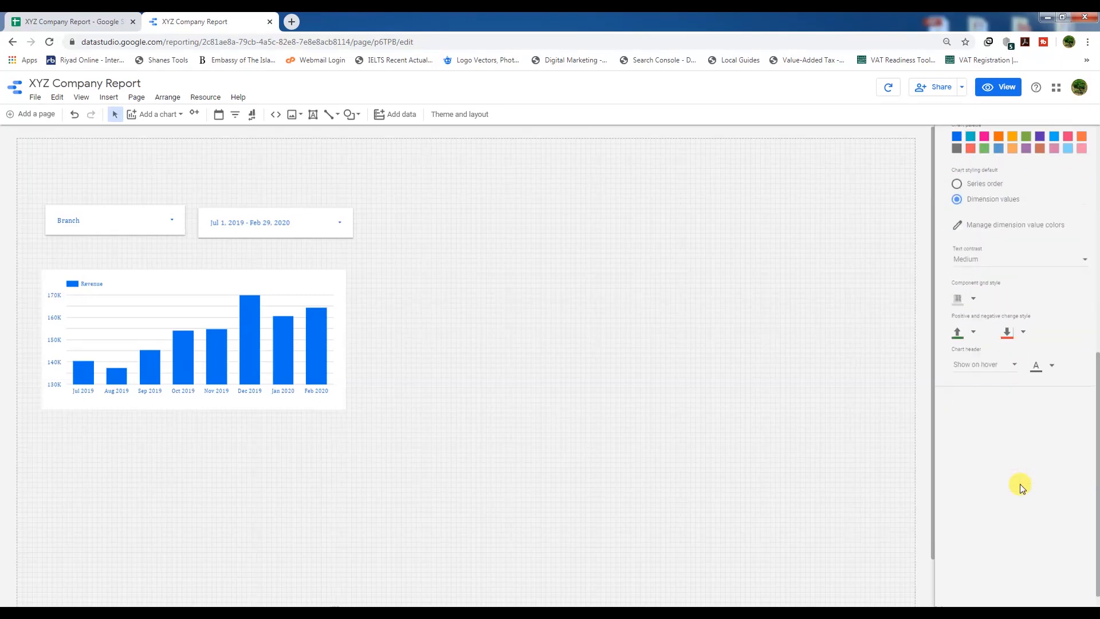
scroll(1020, 486, up, 8)
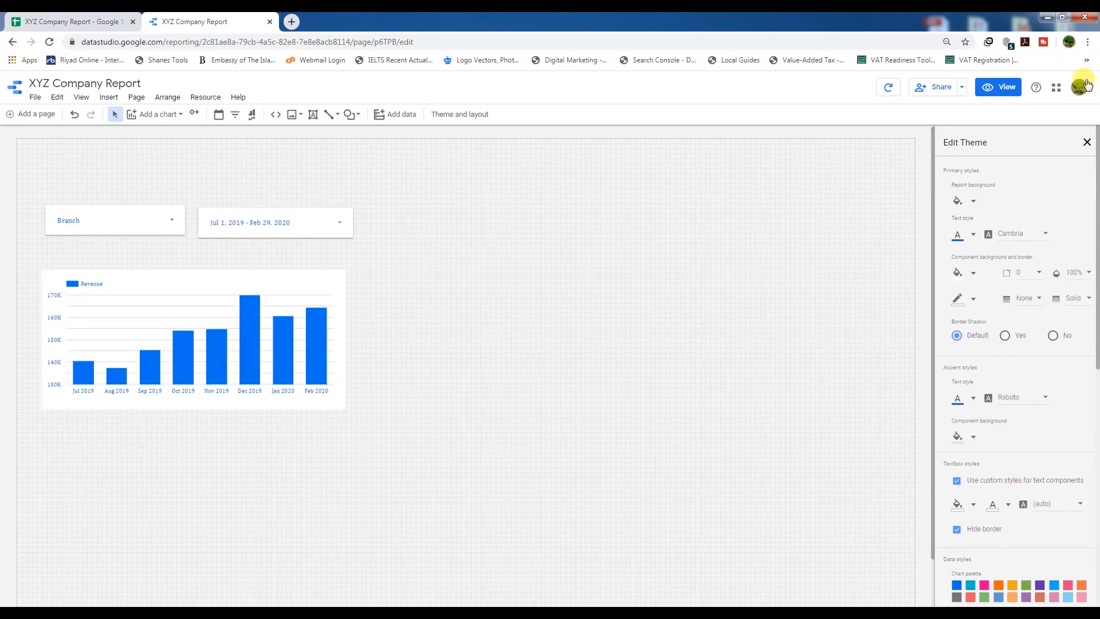
click(1087, 142)
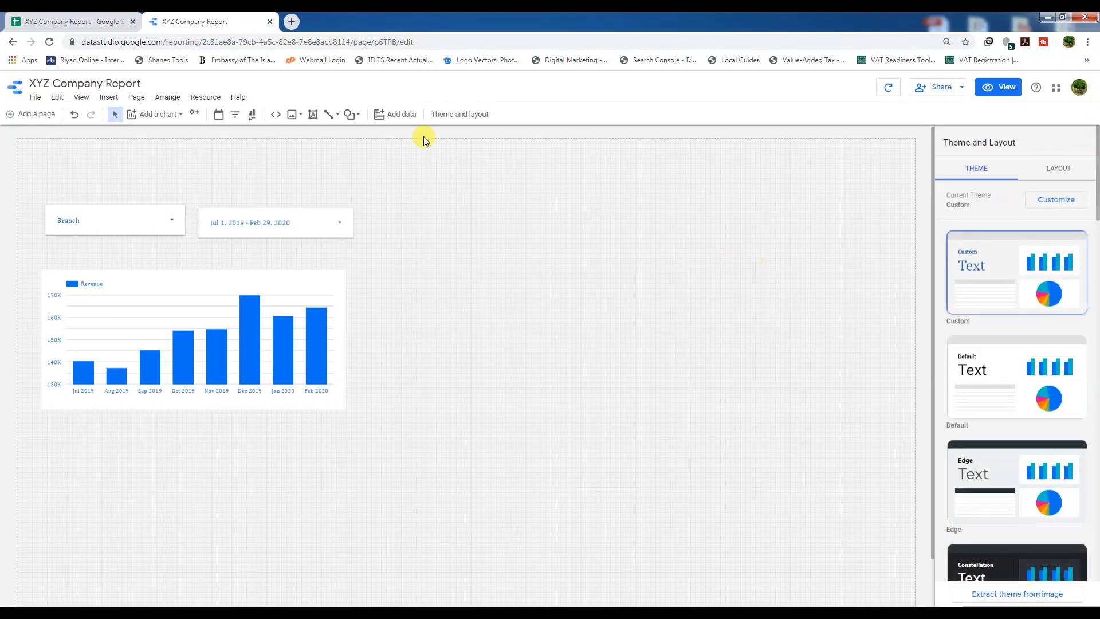
Move the Revenue chart slightly lower on the page and set its comparison date range to Previous year
click(161, 332)
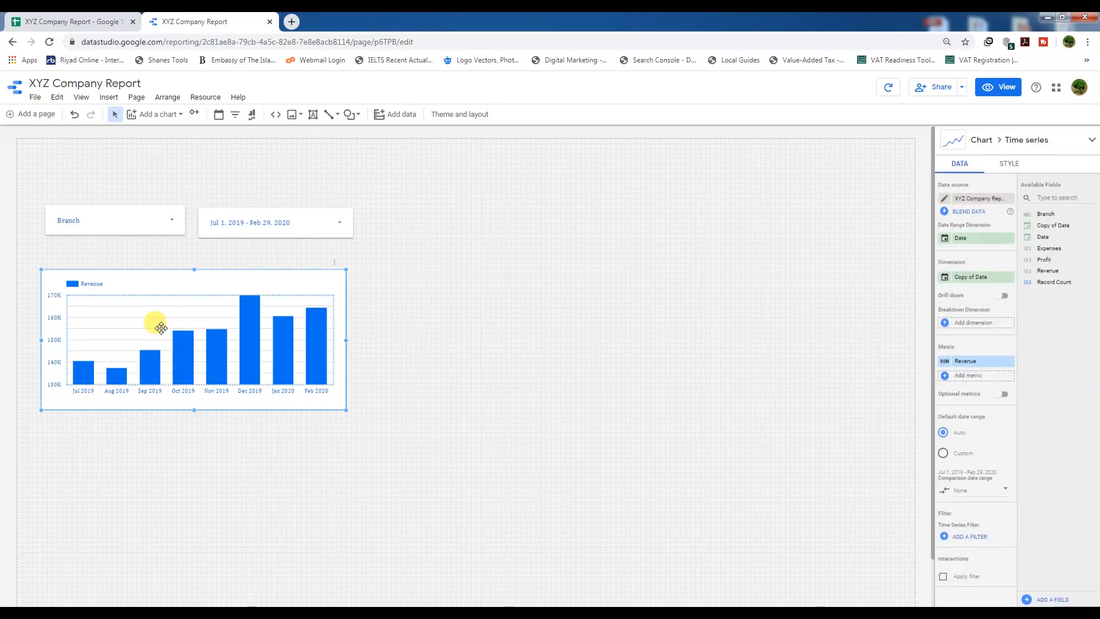
drag(136, 310, 144, 332)
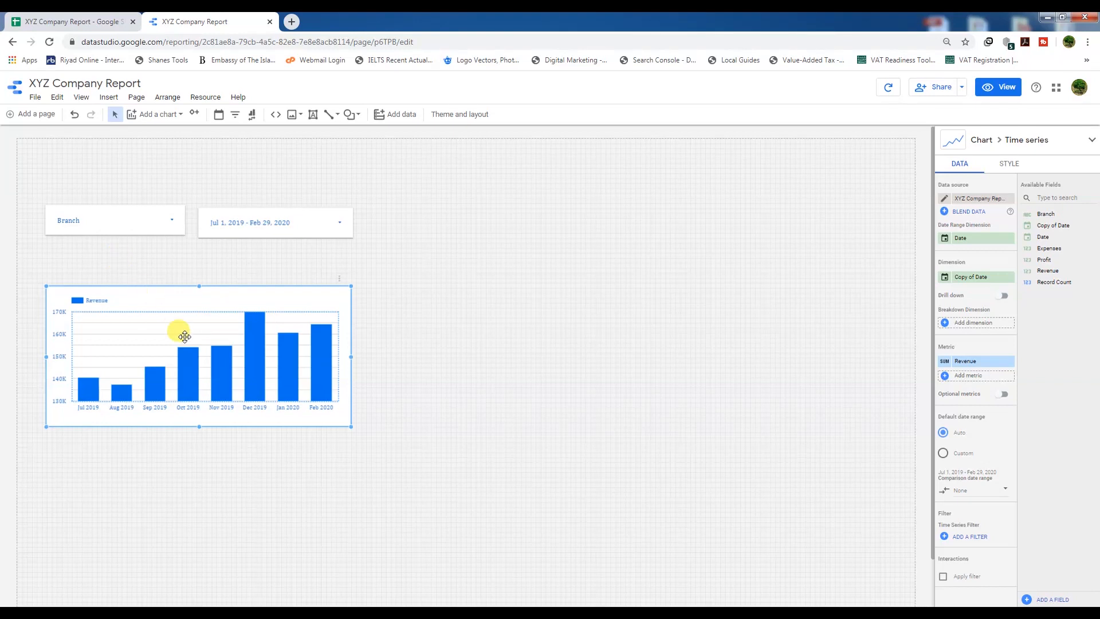
click(965, 490)
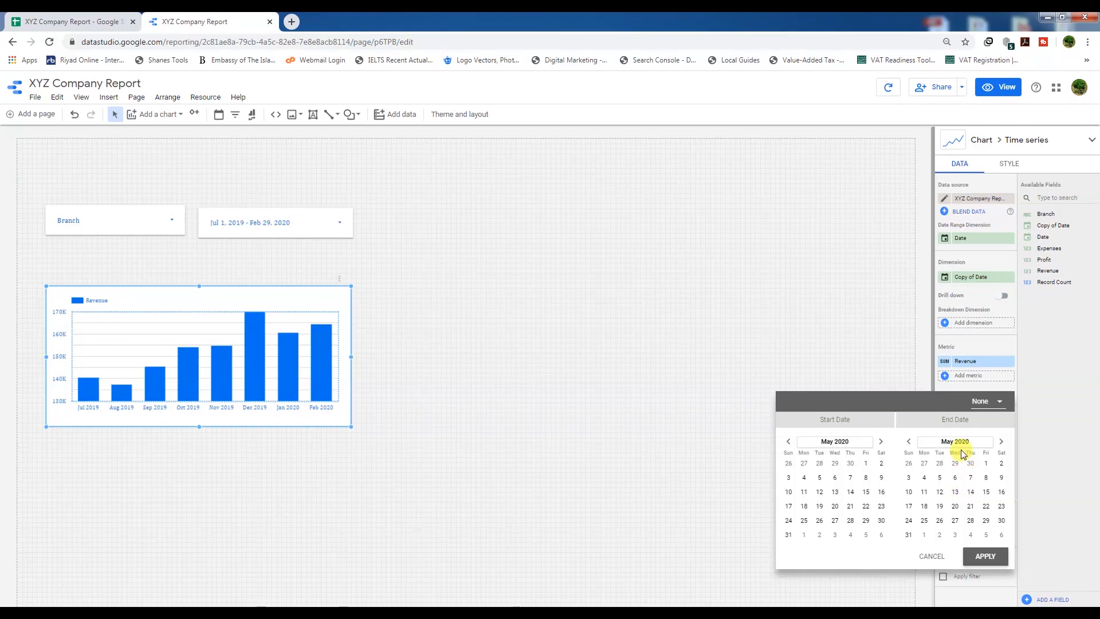
click(996, 408)
click(992, 376)
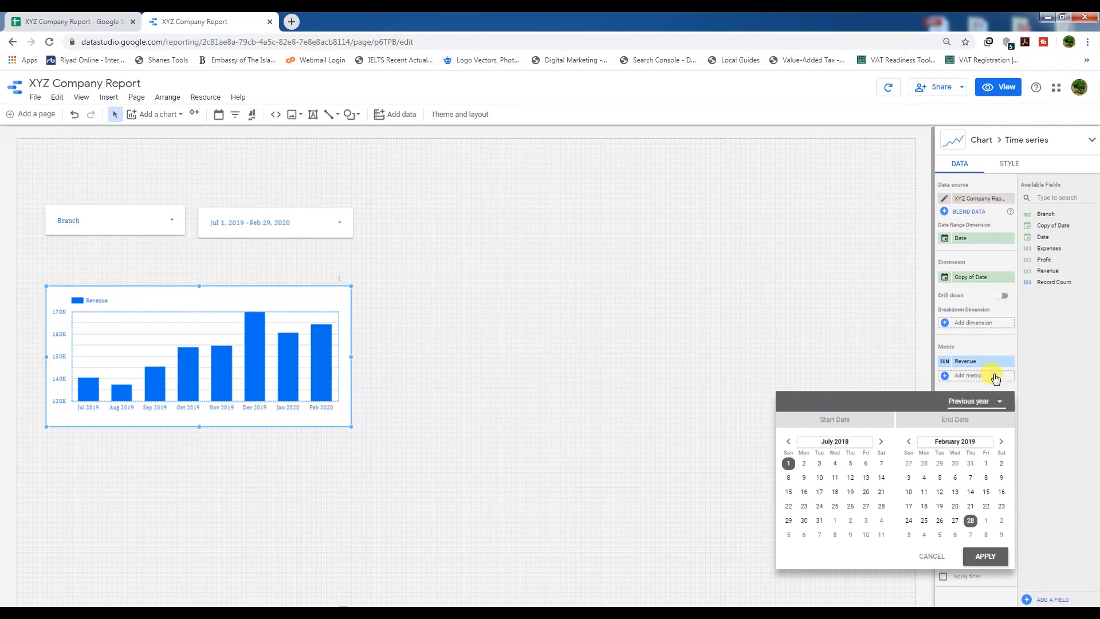
click(986, 556)
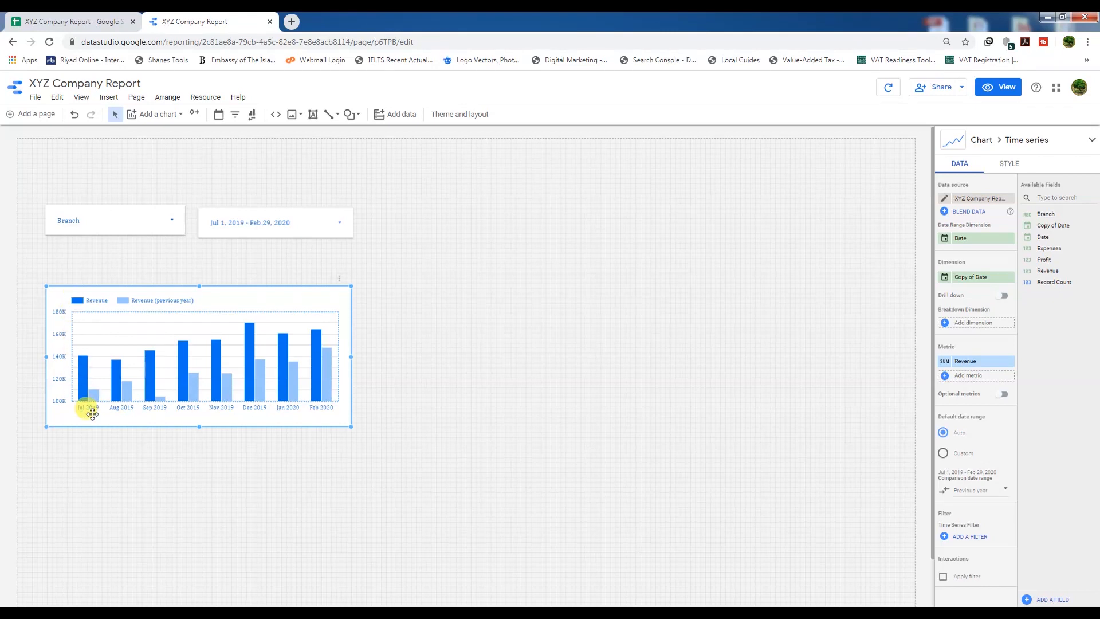
Preview the report to compare the chart's monthly revenue with the previous year, and return to editing
click(1000, 87)
mouse_move(152, 374)
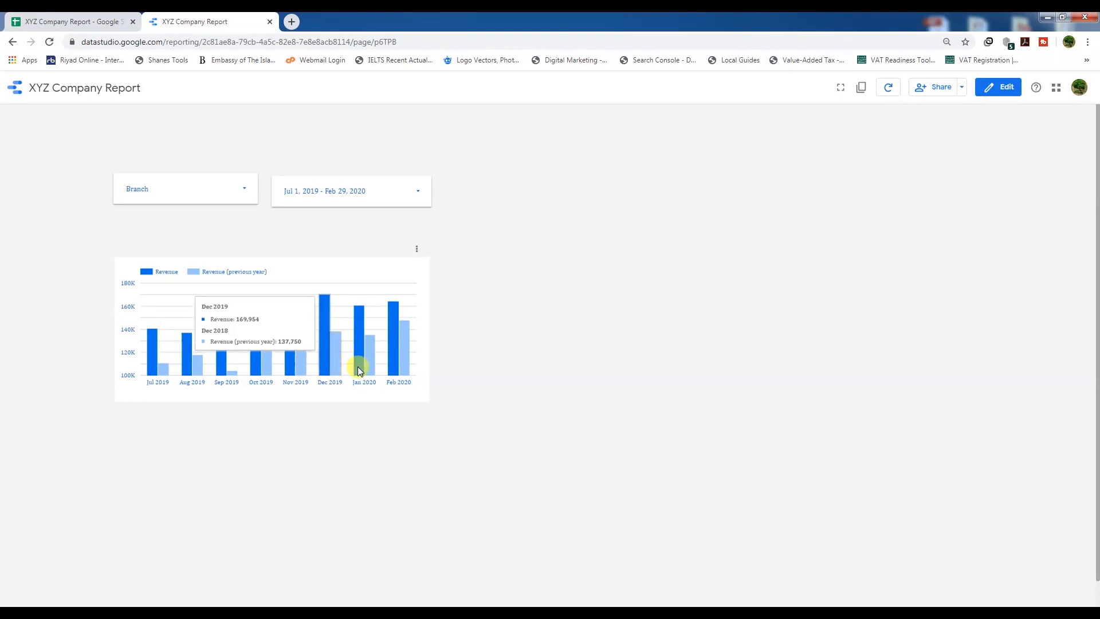
click(1000, 88)
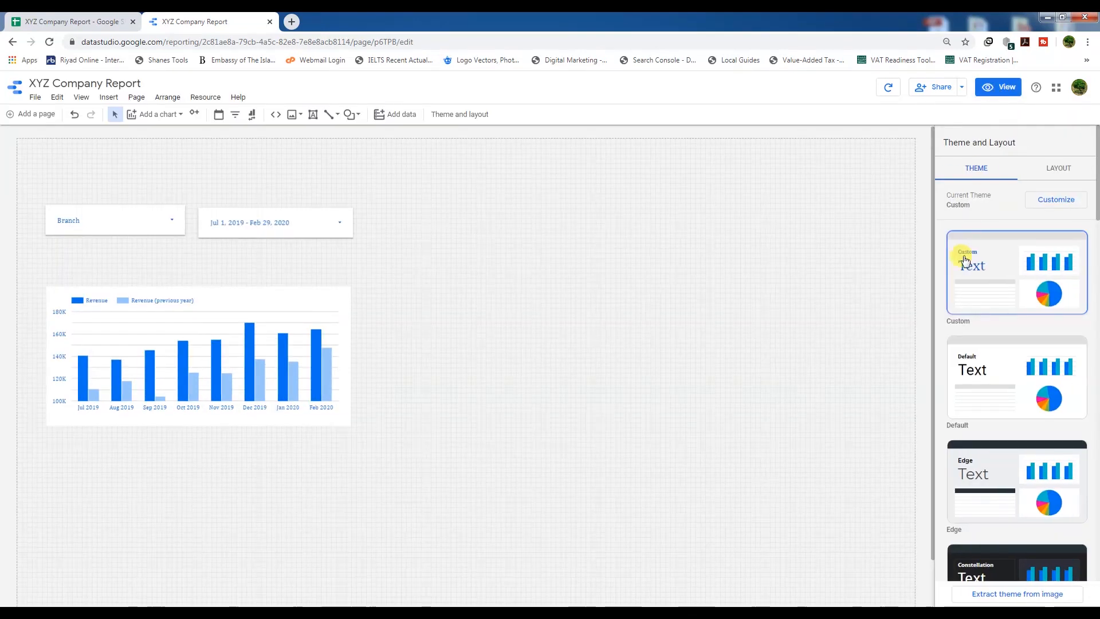
Examine the Advanced options of the Revenue chart's comparison date range and leave without applying them
click(282, 347)
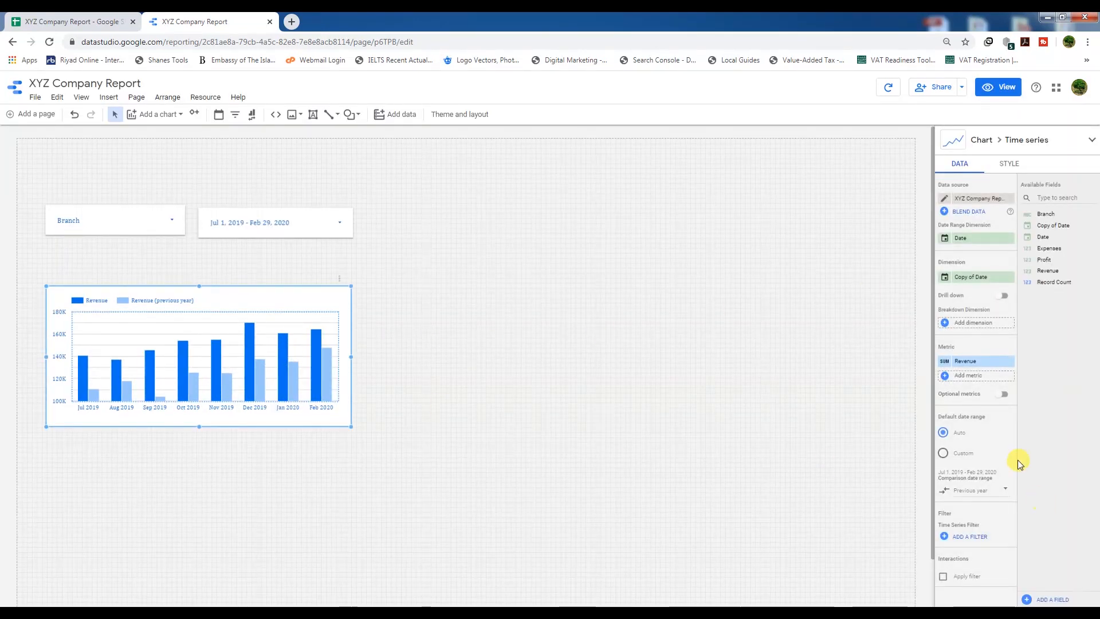
click(984, 489)
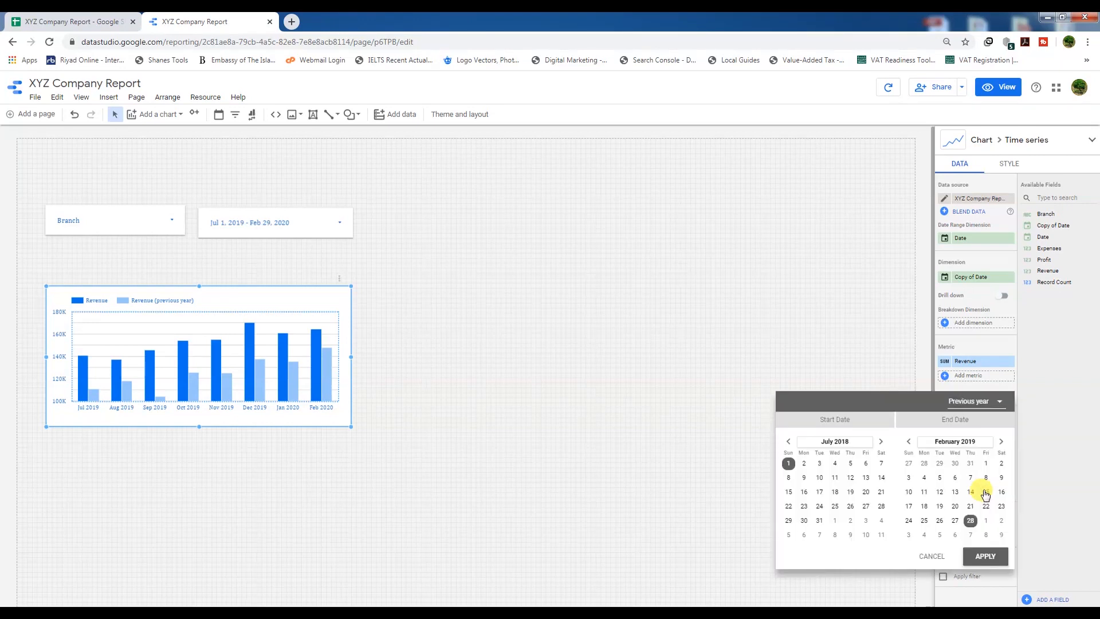
click(996, 405)
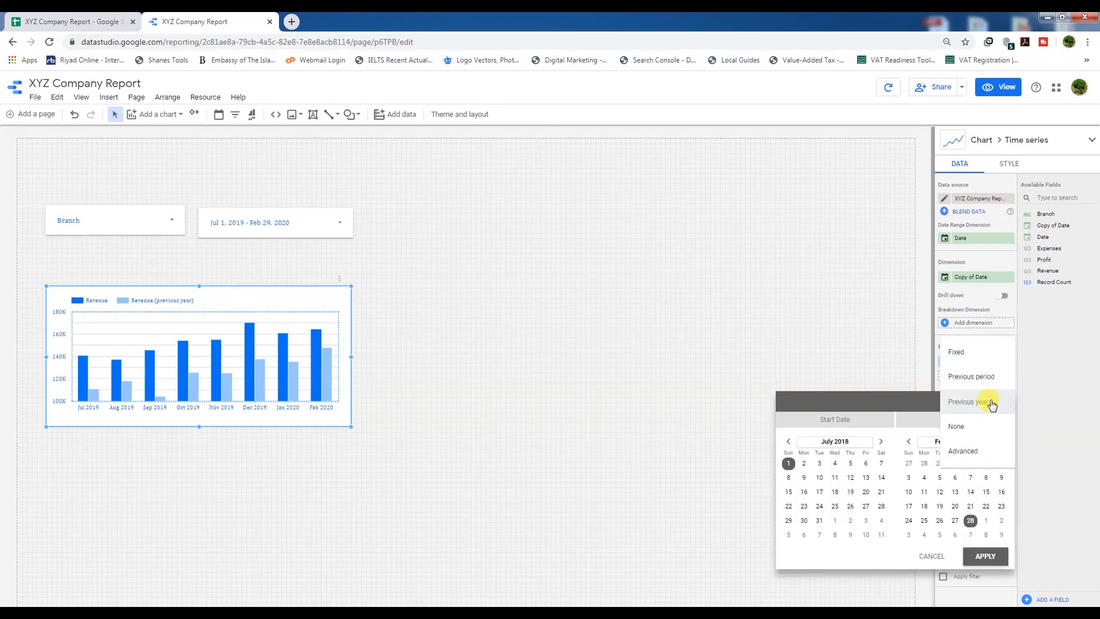
click(961, 452)
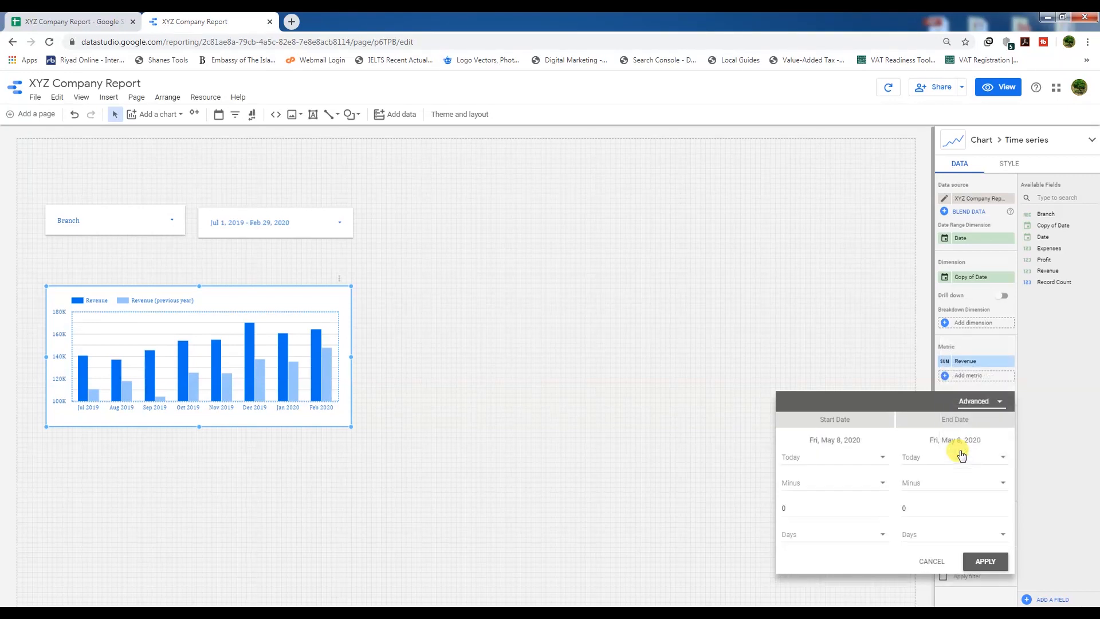
click(931, 561)
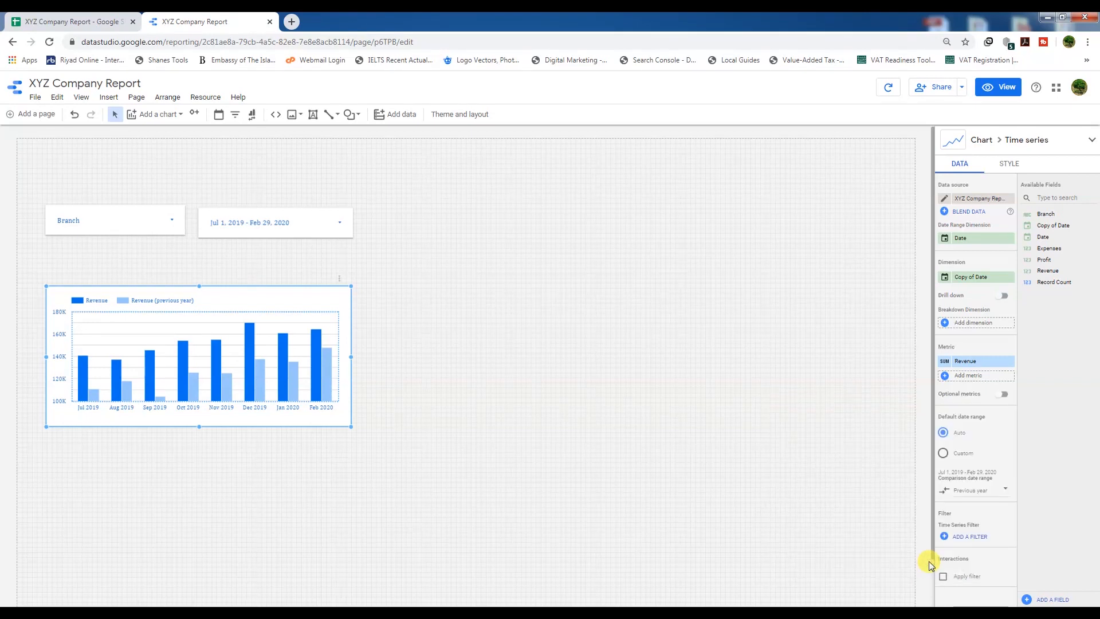
Review the dates covered by the Revenue chart's Previous year comparison range and leave without applying changes
click(986, 491)
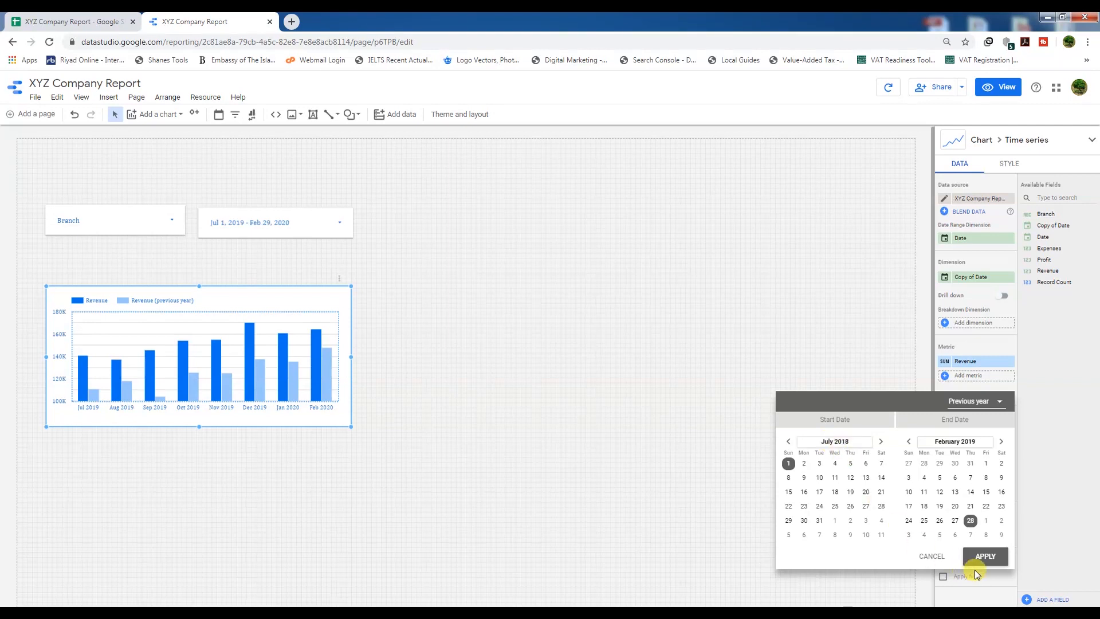
click(932, 555)
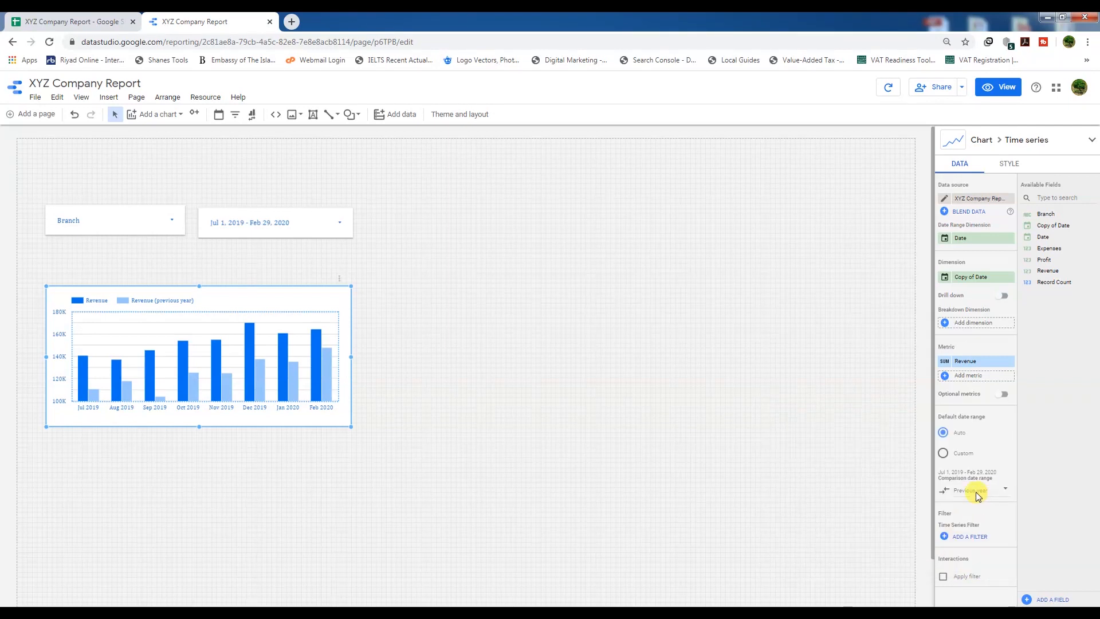
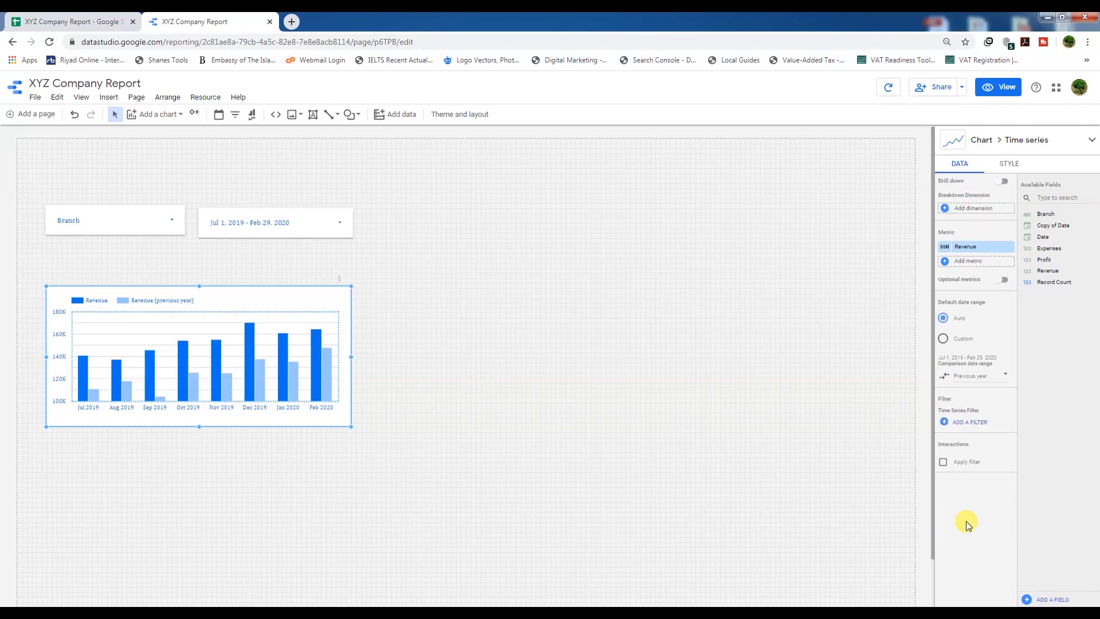
Set the Revenue chart's series color to dark blue and its series type to Bars
click(1009, 164)
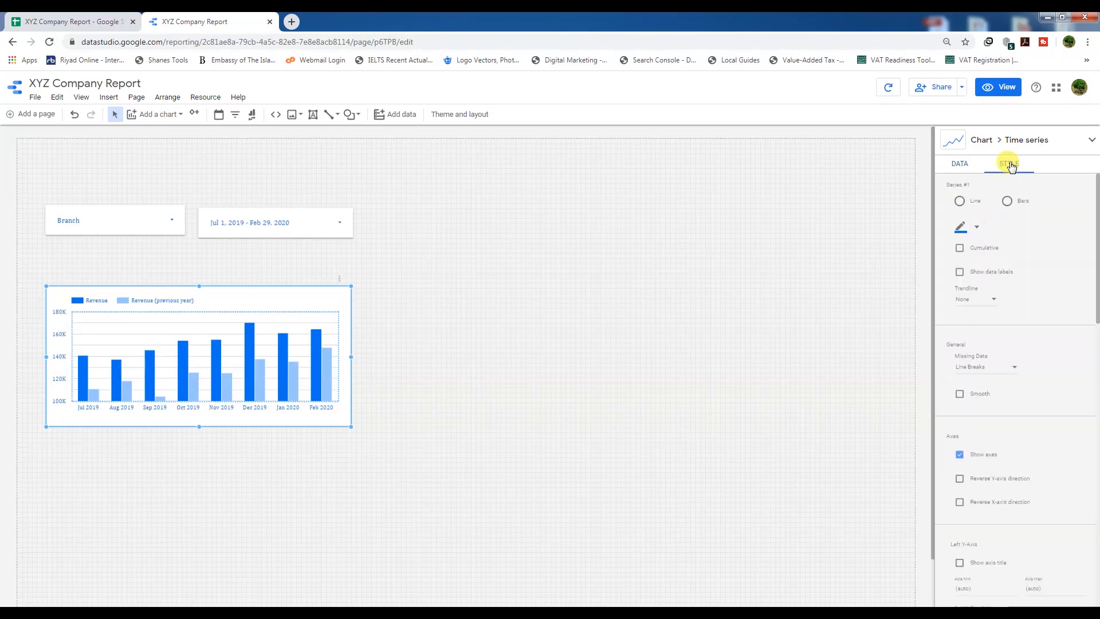
click(975, 229)
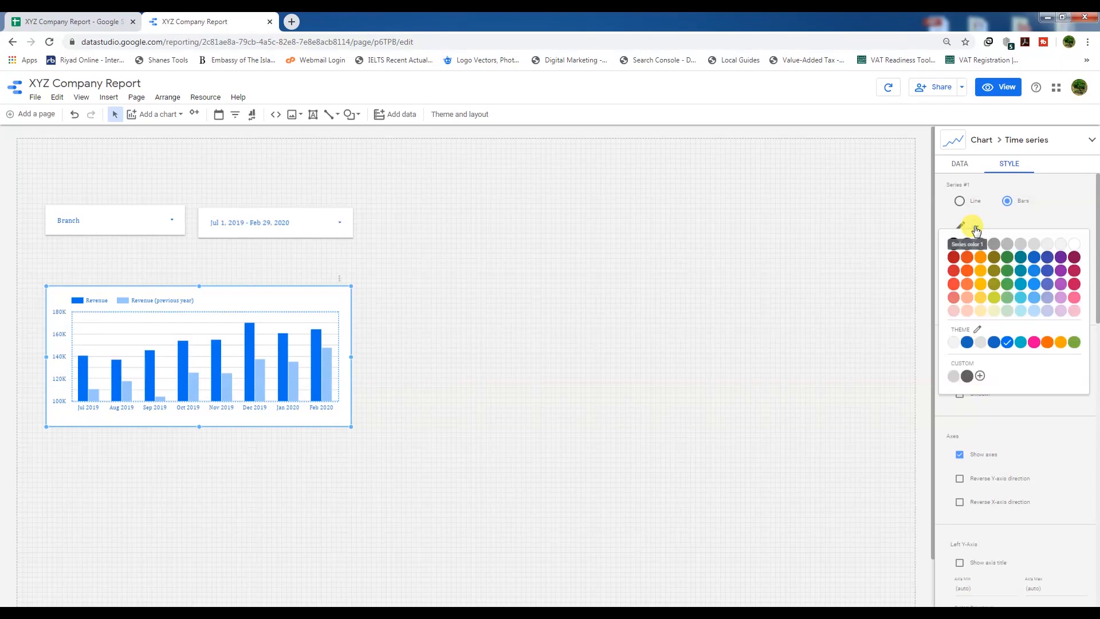
click(1035, 259)
click(1009, 201)
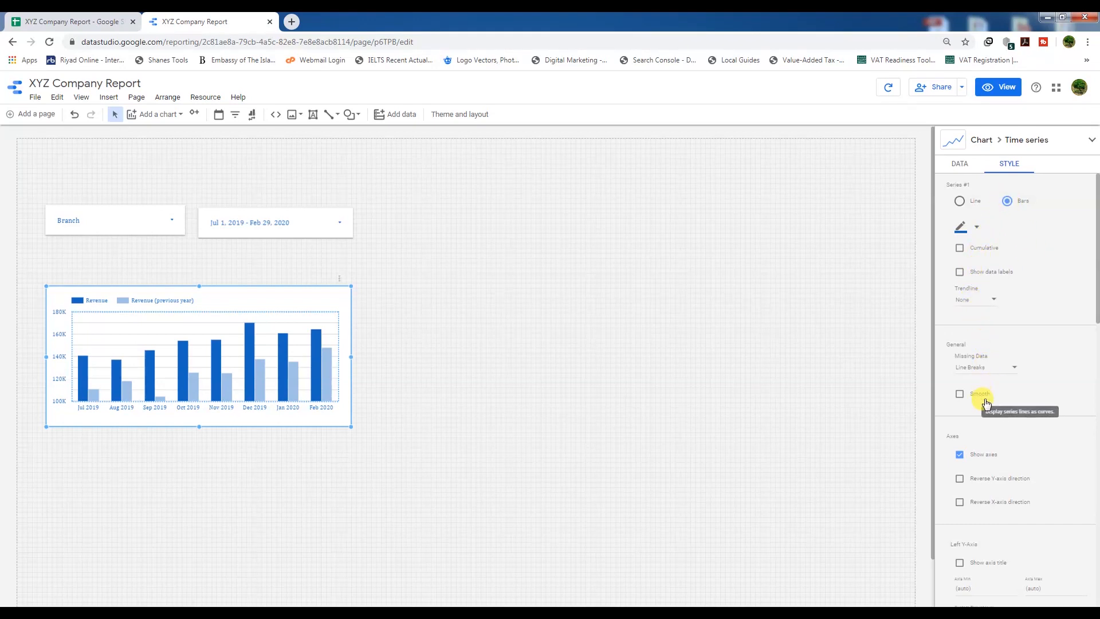
Add a border shadow to the Revenue chart and set its legend position to None
scroll(991, 447, down, 1)
scroll(992, 450, down, 2)
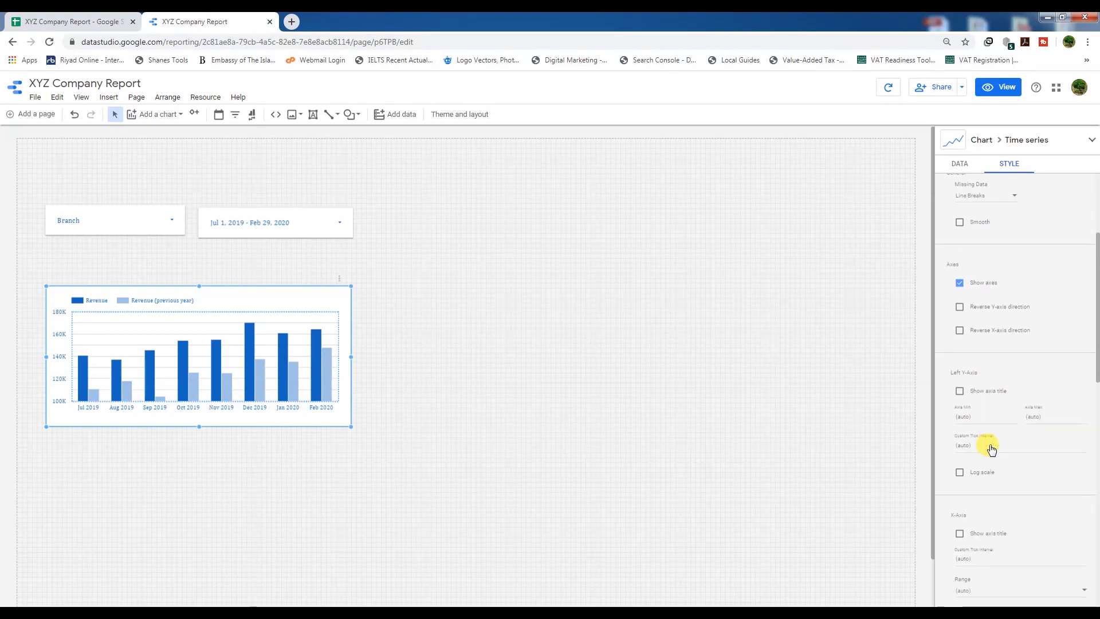
scroll(991, 444, down, 5)
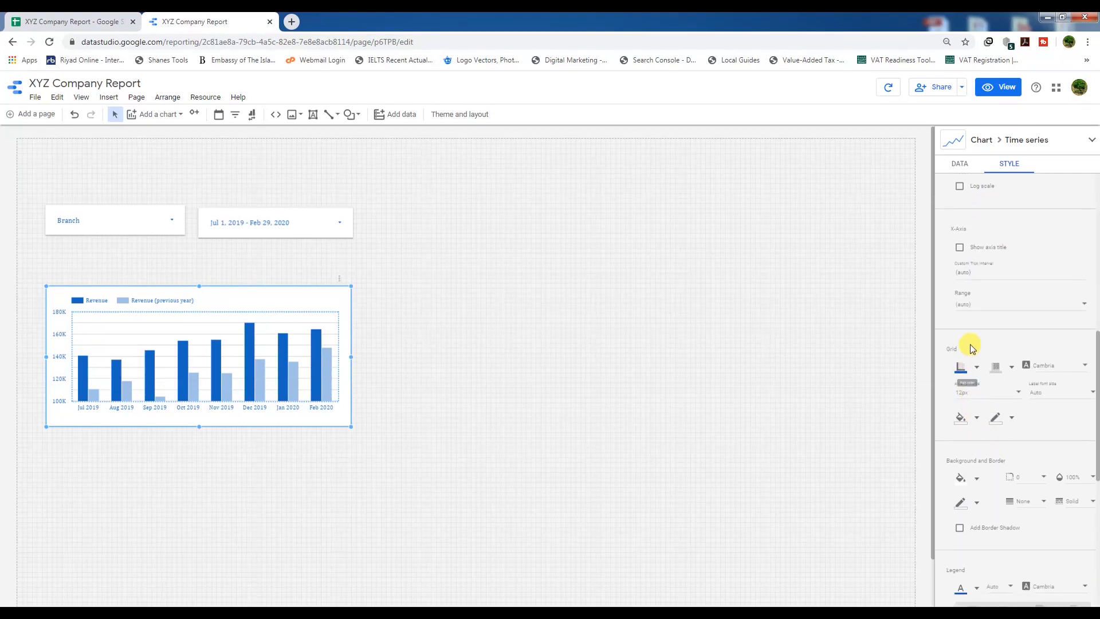
scroll(981, 432, down, 1)
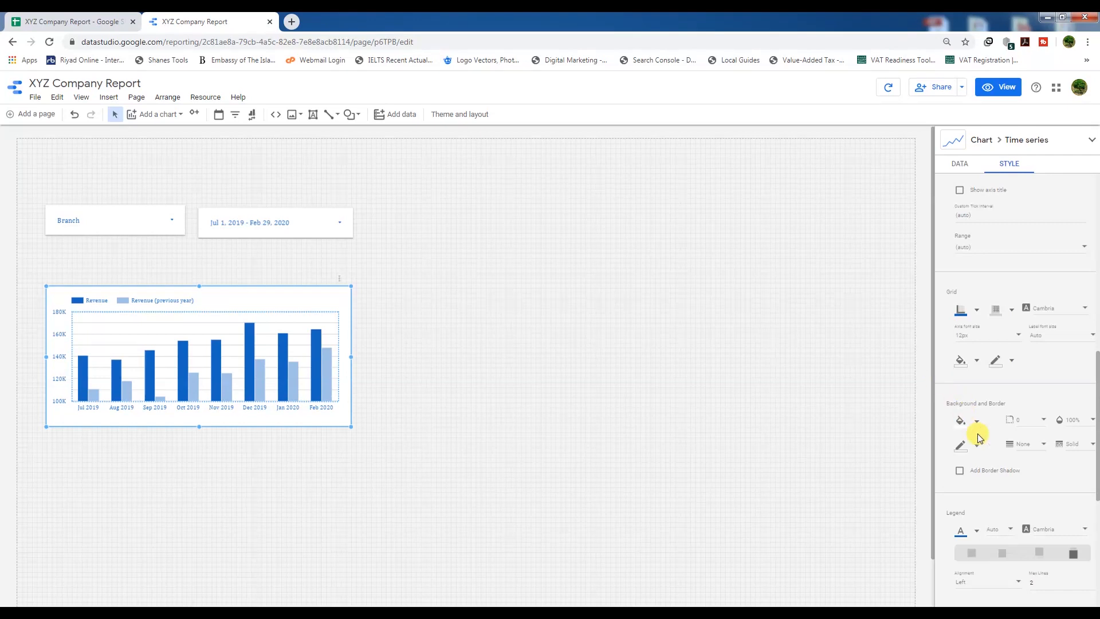
scroll(980, 473, down, 2)
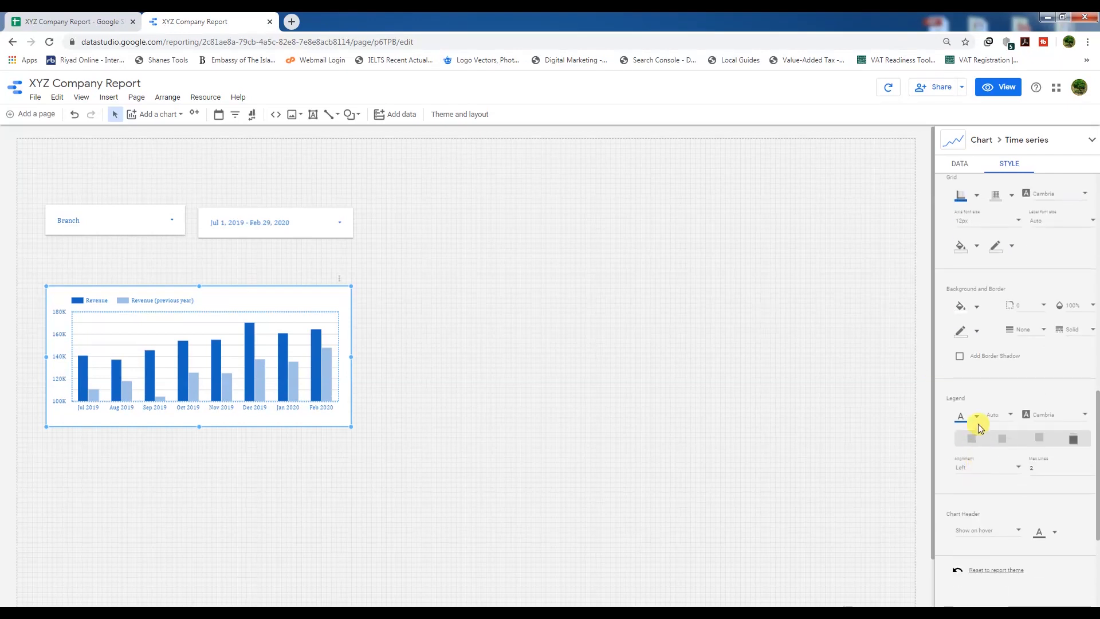
click(960, 356)
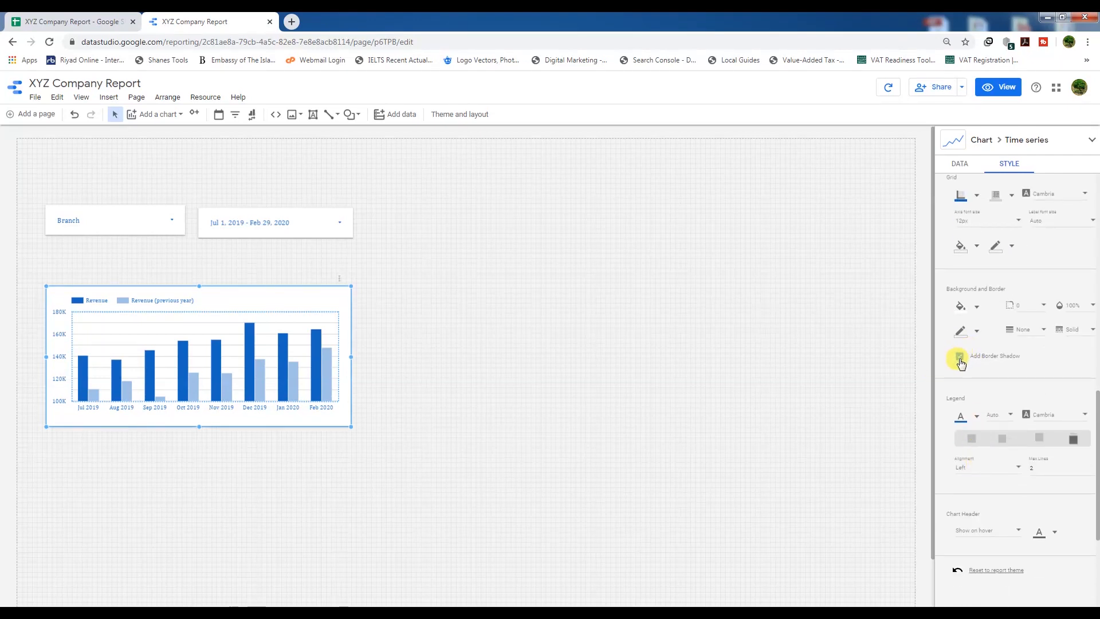
click(971, 441)
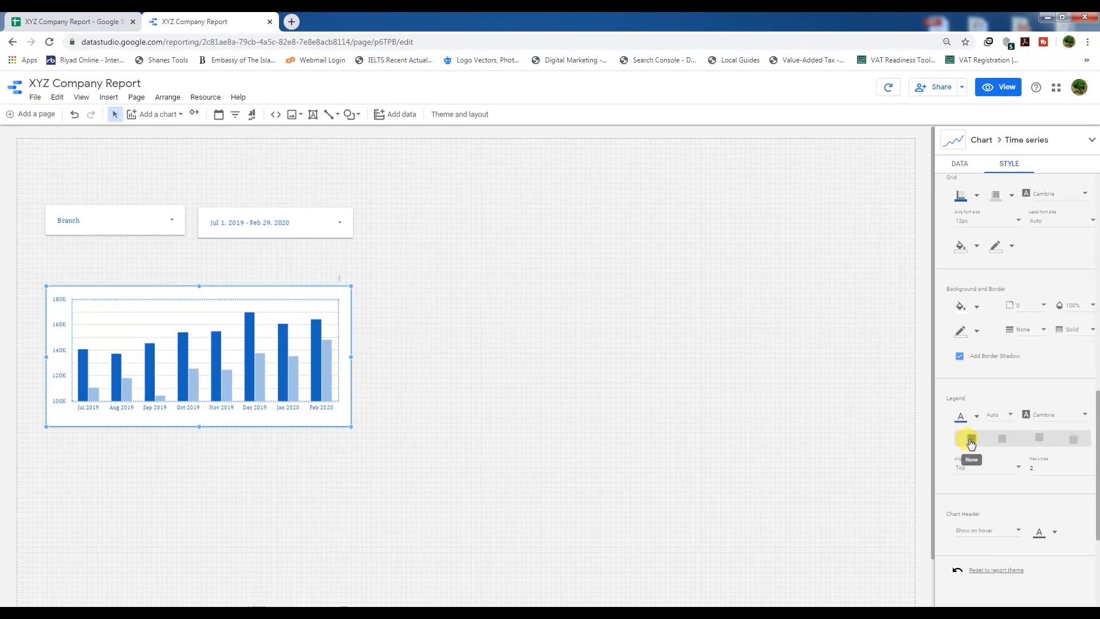
scroll(988, 482, down, 2)
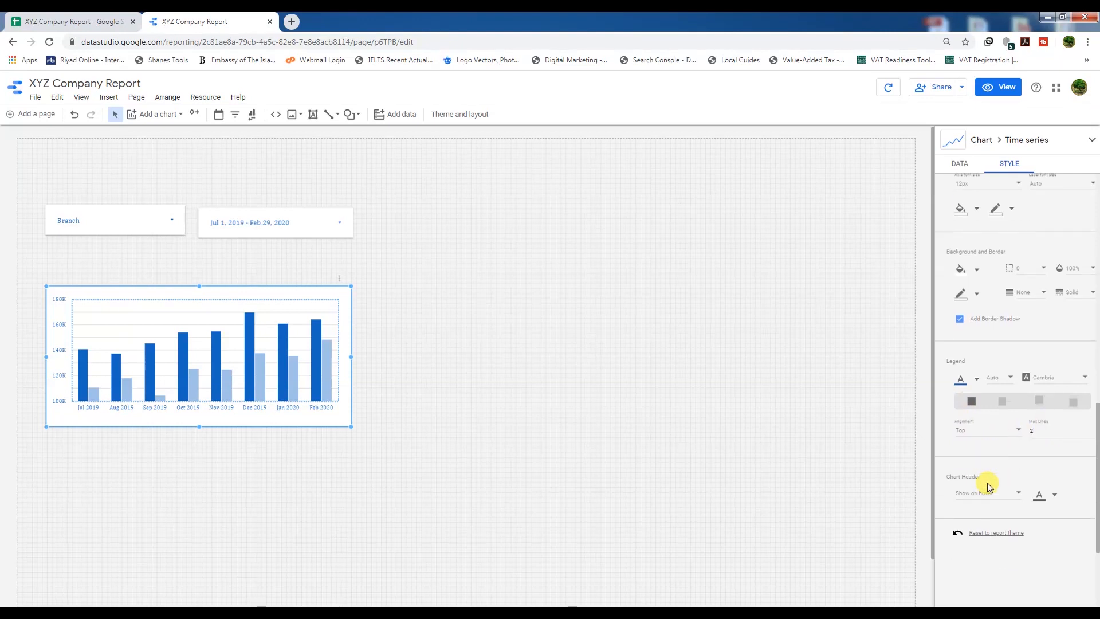
Preview the report to check the restyled Revenue chart, and return to editing
scroll(988, 482, up, 3)
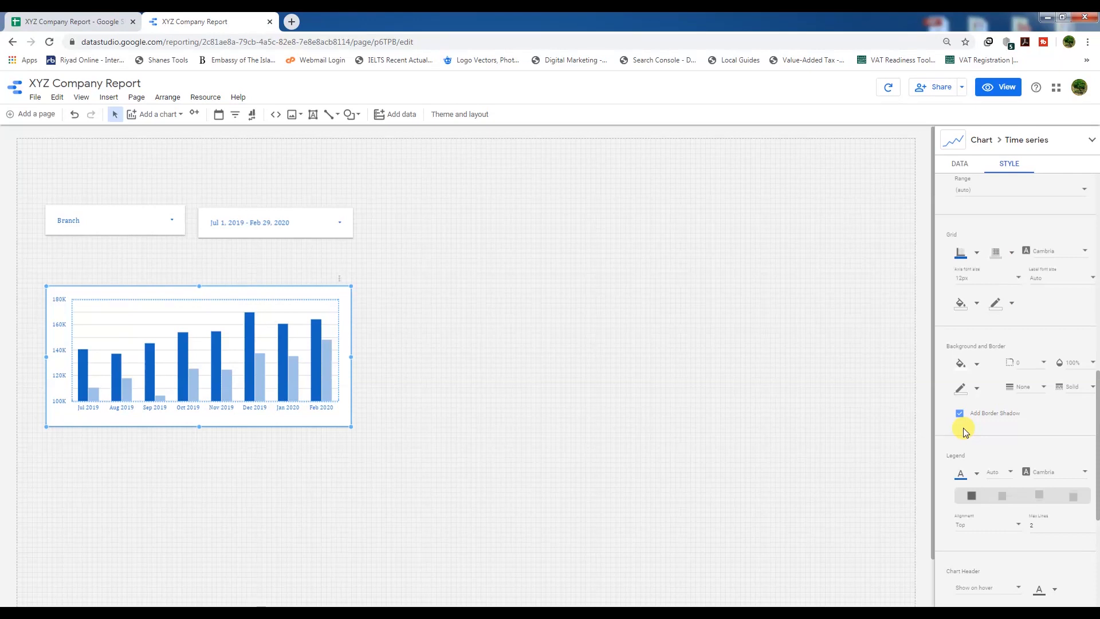
scroll(1004, 370, up, 3)
scroll(1001, 369, up, 5)
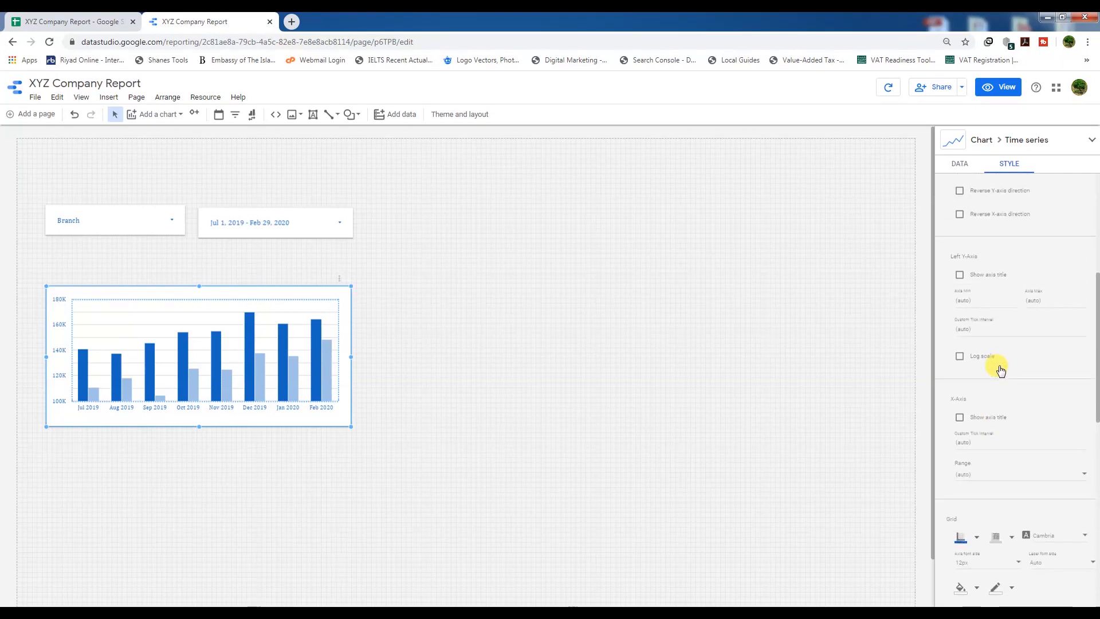
scroll(1000, 365, up, 2)
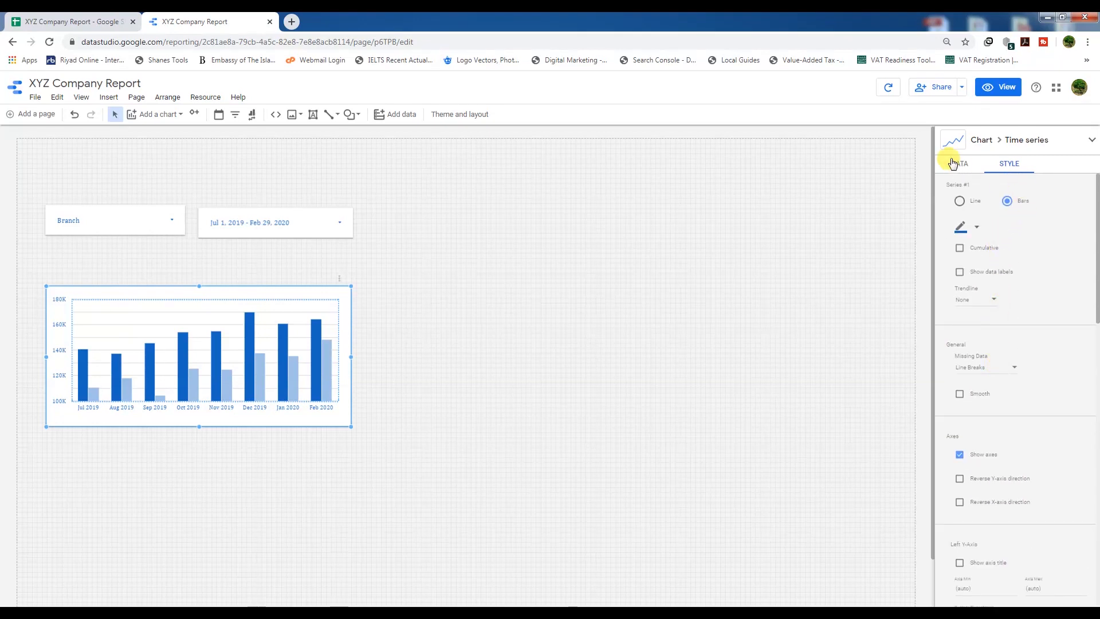
click(998, 89)
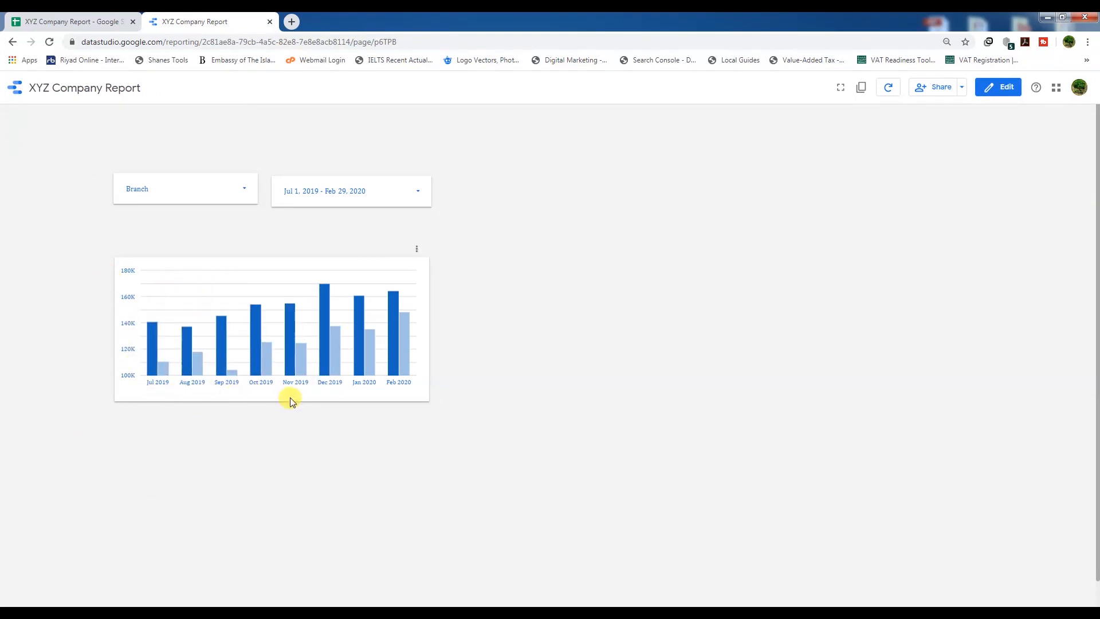
click(998, 88)
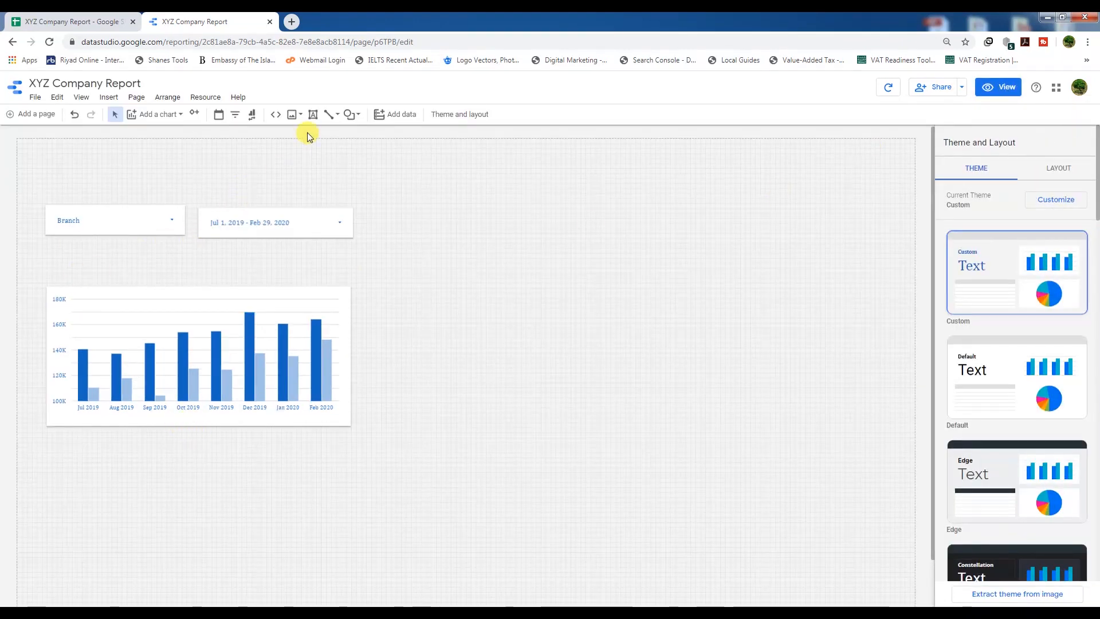
Add a text box reading "Revenue" just above the chart, aligned with its left edge
click(313, 115)
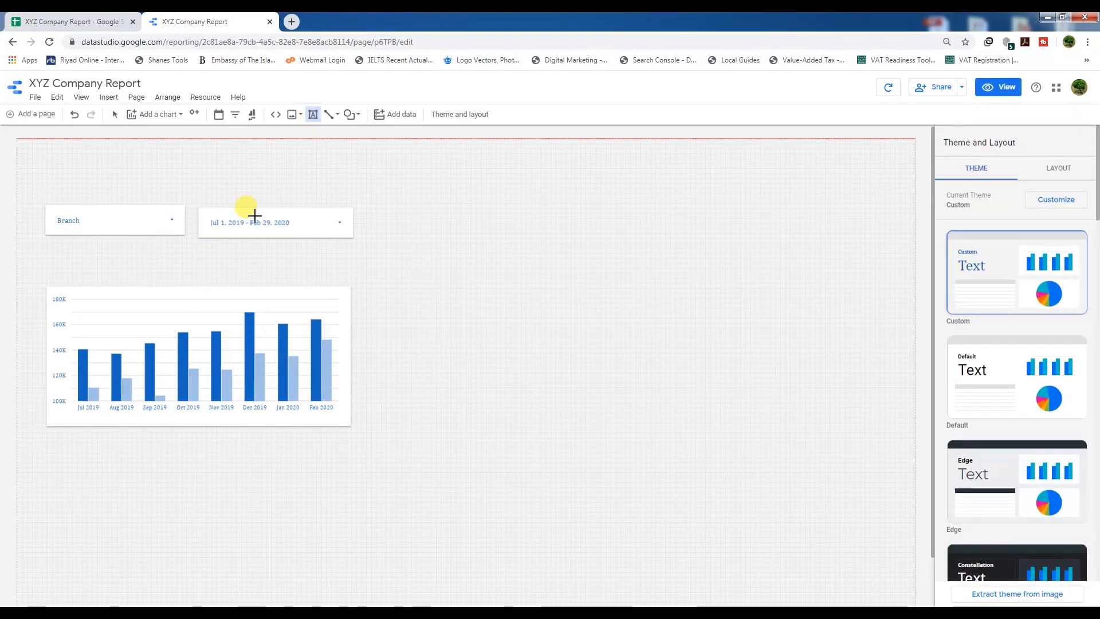
drag(46, 269, 147, 287)
text(Revenue)
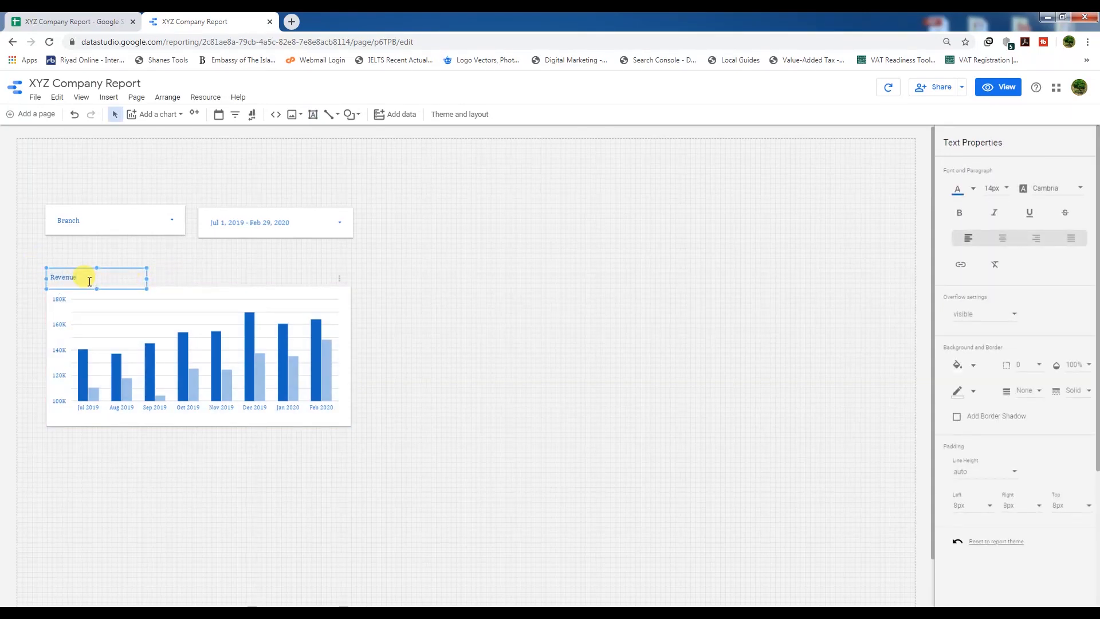
Format the "Revenue" title text in dark blue, 24px and bold
drag(83, 280, 51, 276)
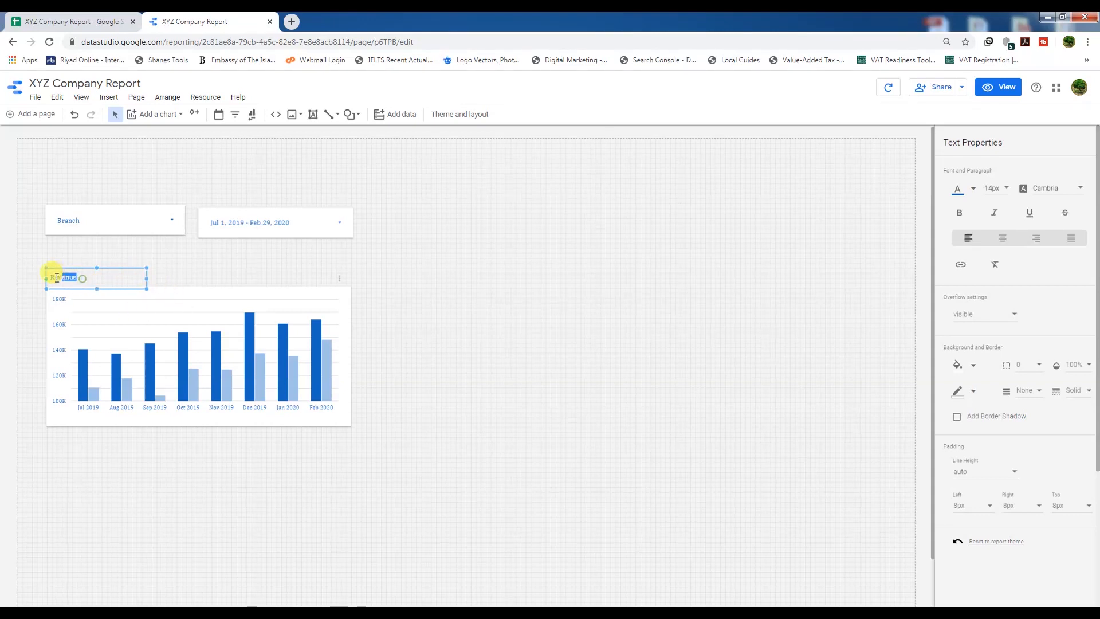
click(974, 190)
click(1033, 221)
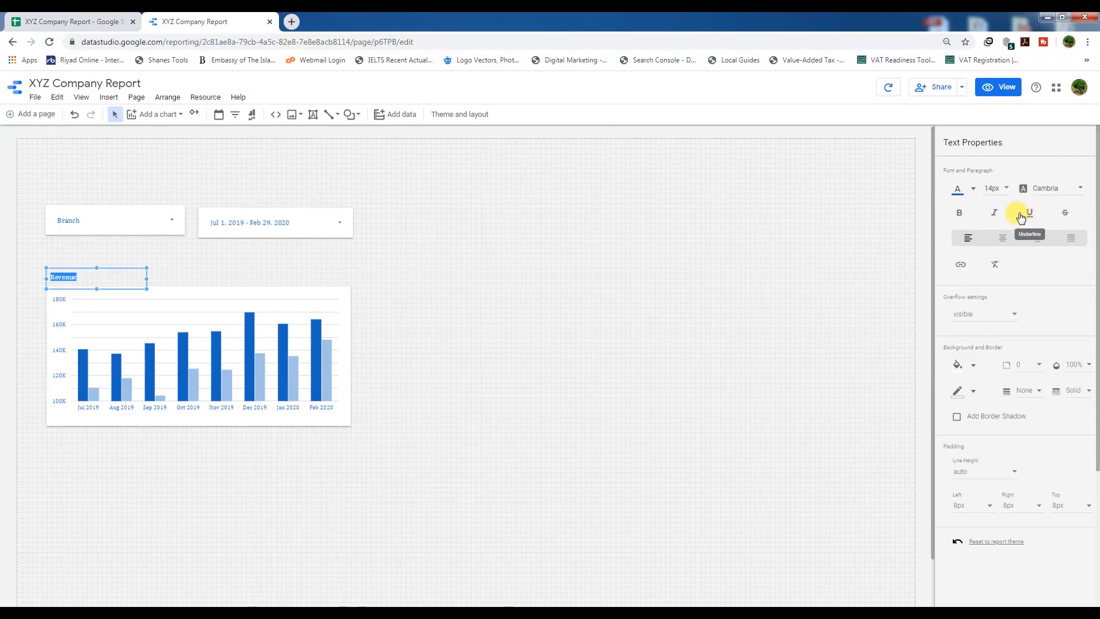
click(997, 189)
scroll(1003, 245, down, 3)
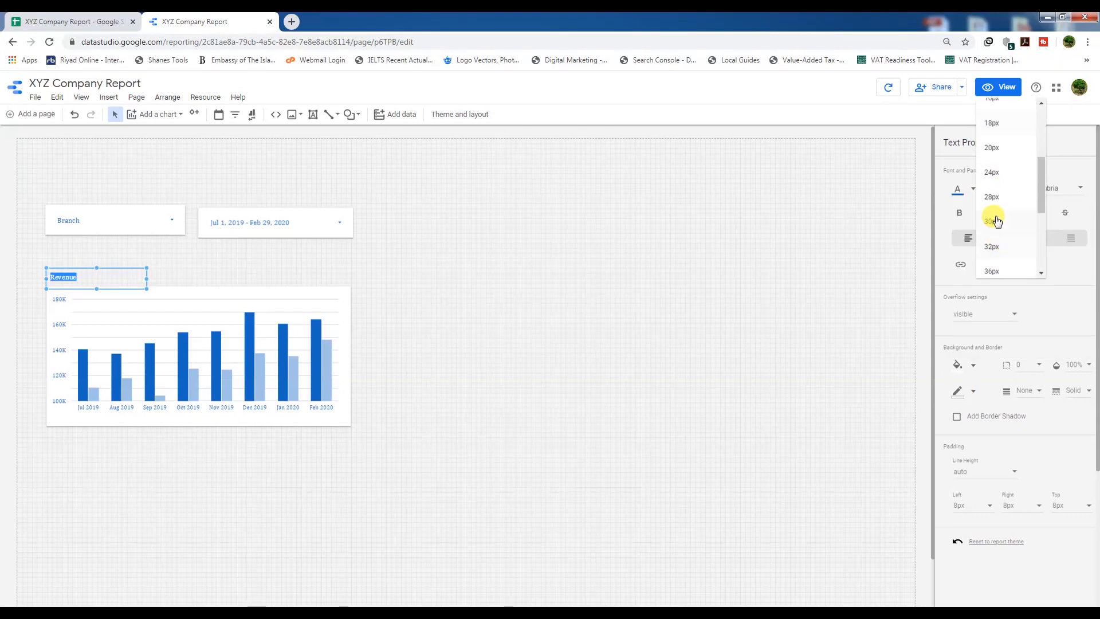
click(989, 173)
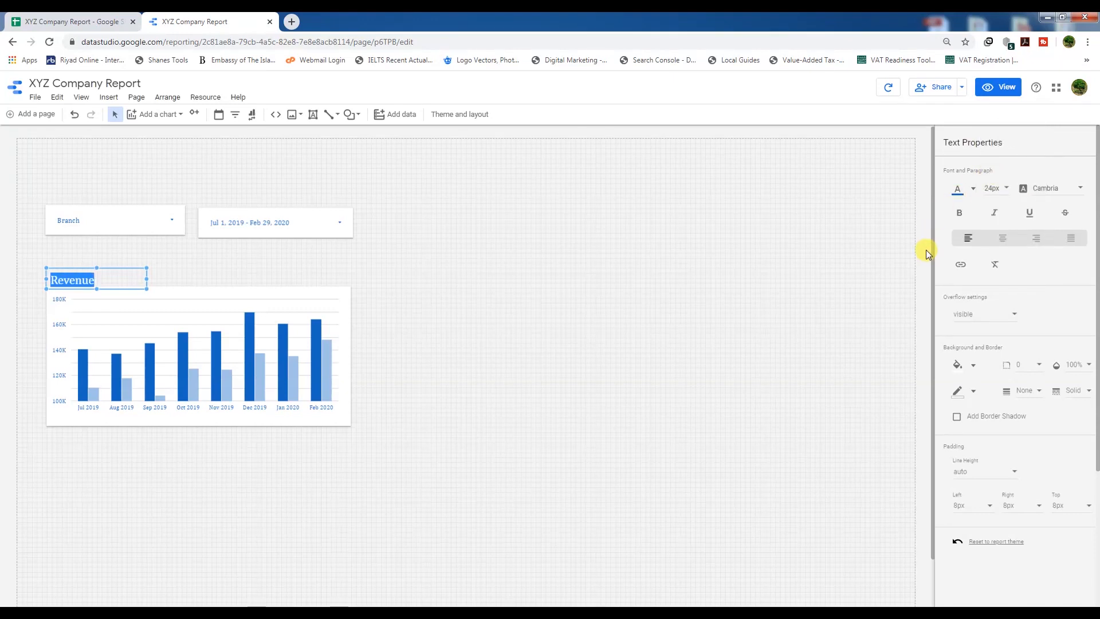
click(960, 213)
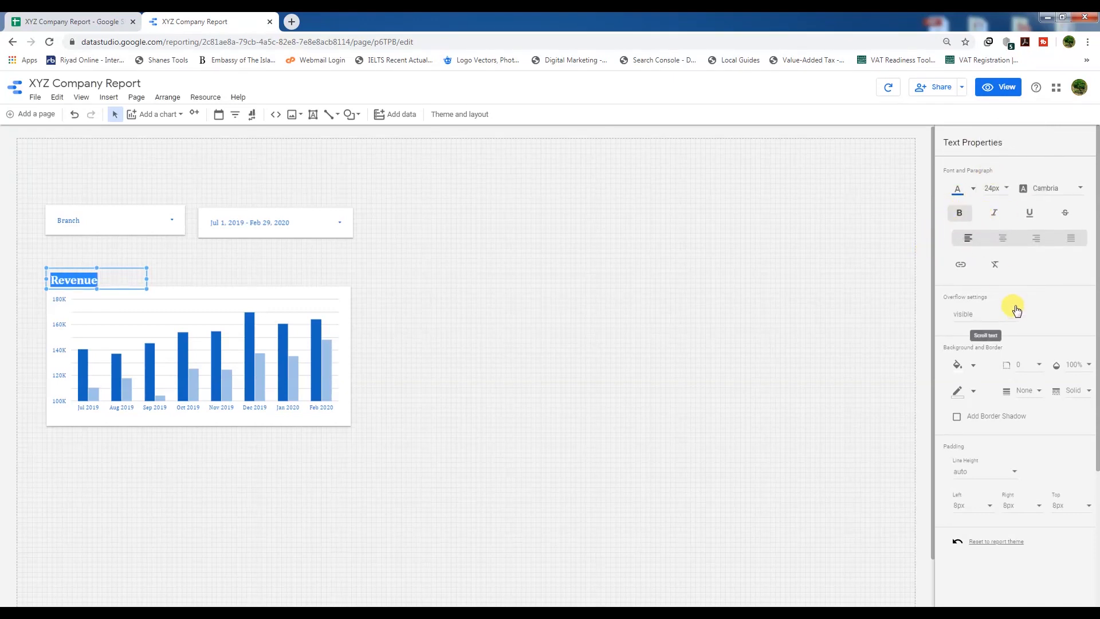
Make the "Revenue" title's background transparent and review its remaining text properties
click(975, 370)
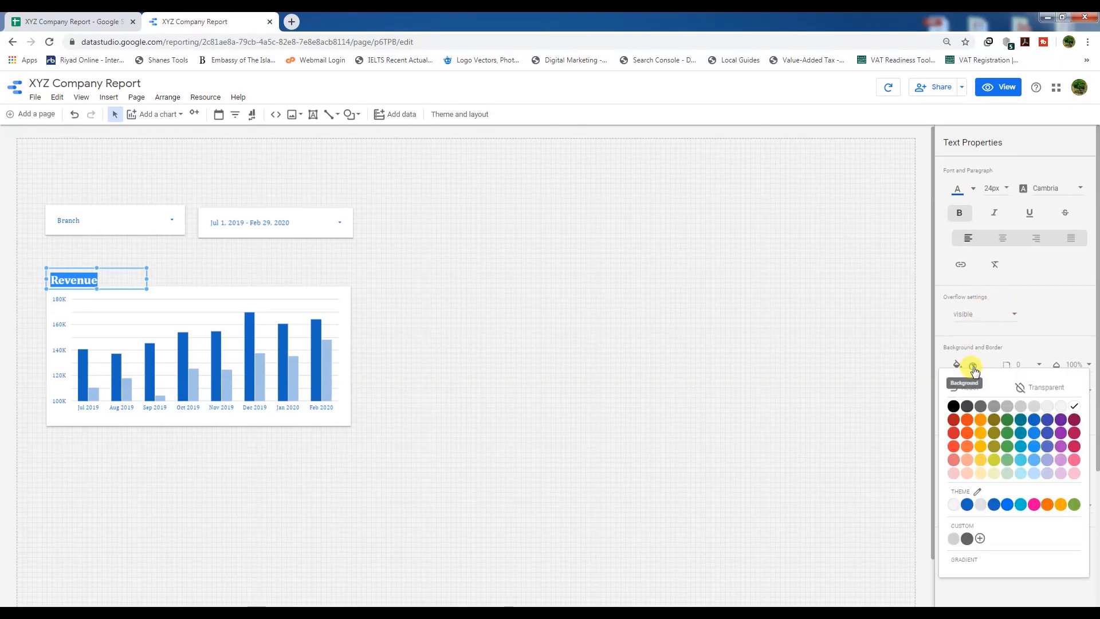
click(1029, 390)
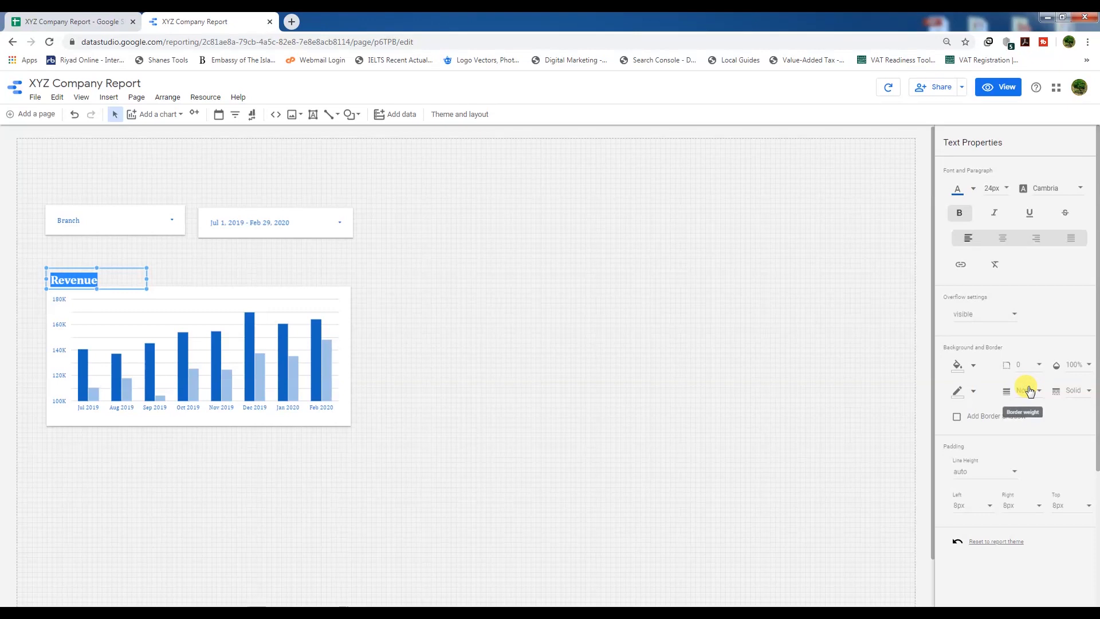
scroll(984, 417, down, 2)
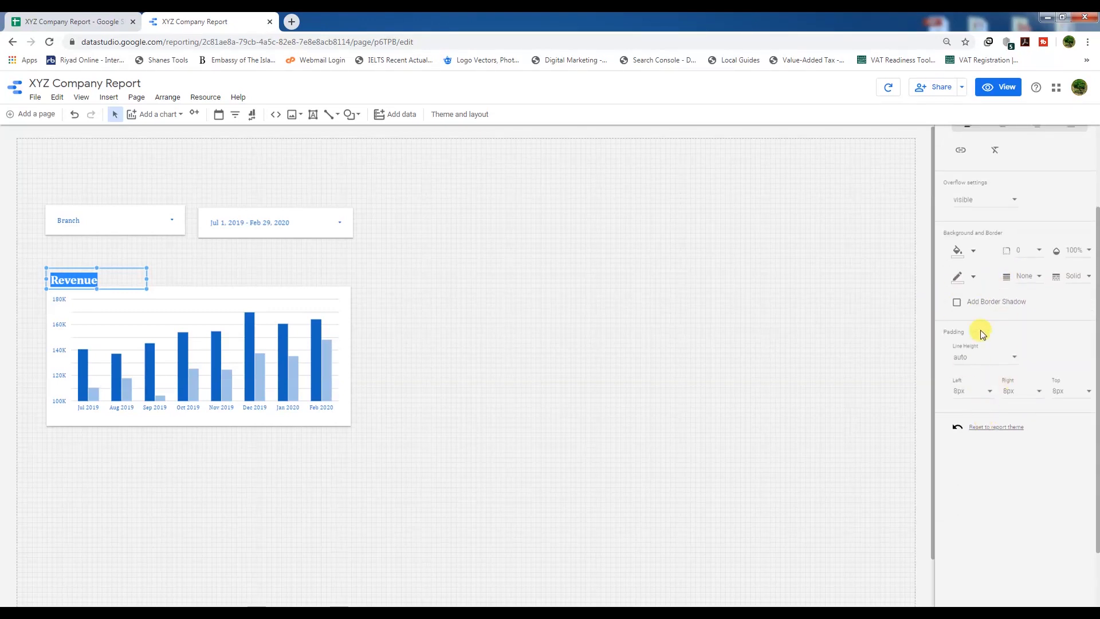
scroll(983, 455, up, 2)
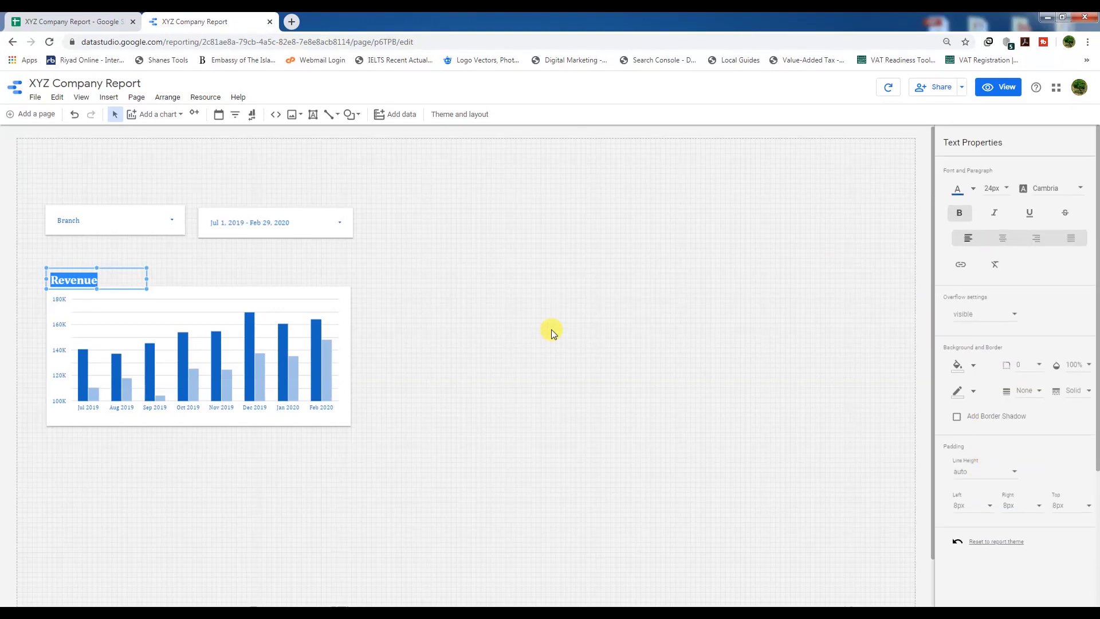
click(387, 277)
Move the "Revenue" title up slightly so it sits clear of the chart's top edge
click(81, 279)
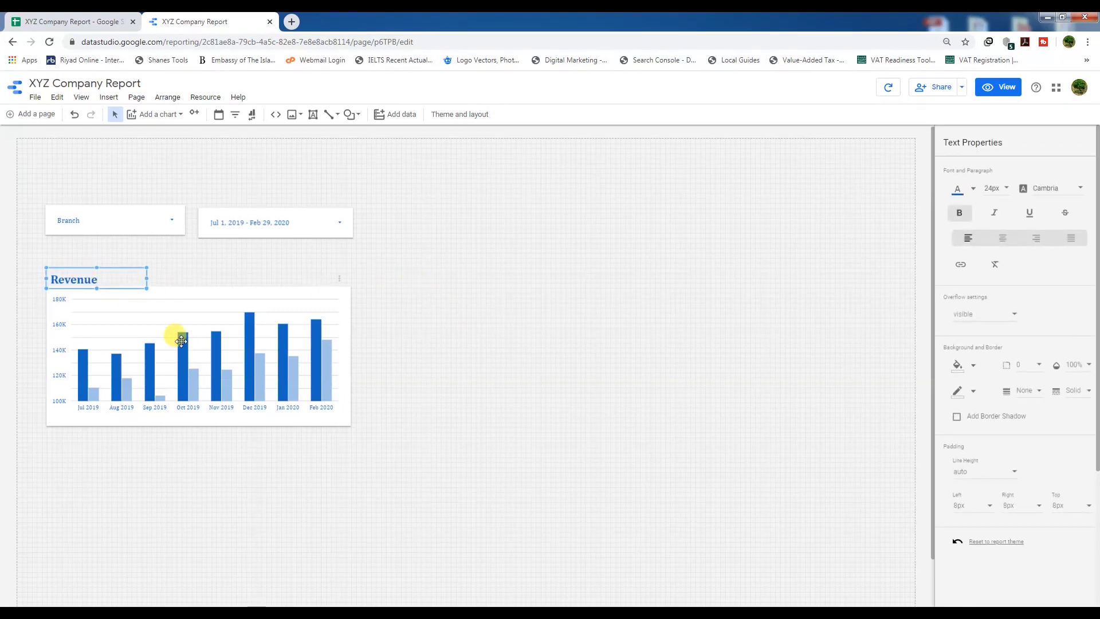
click(221, 359)
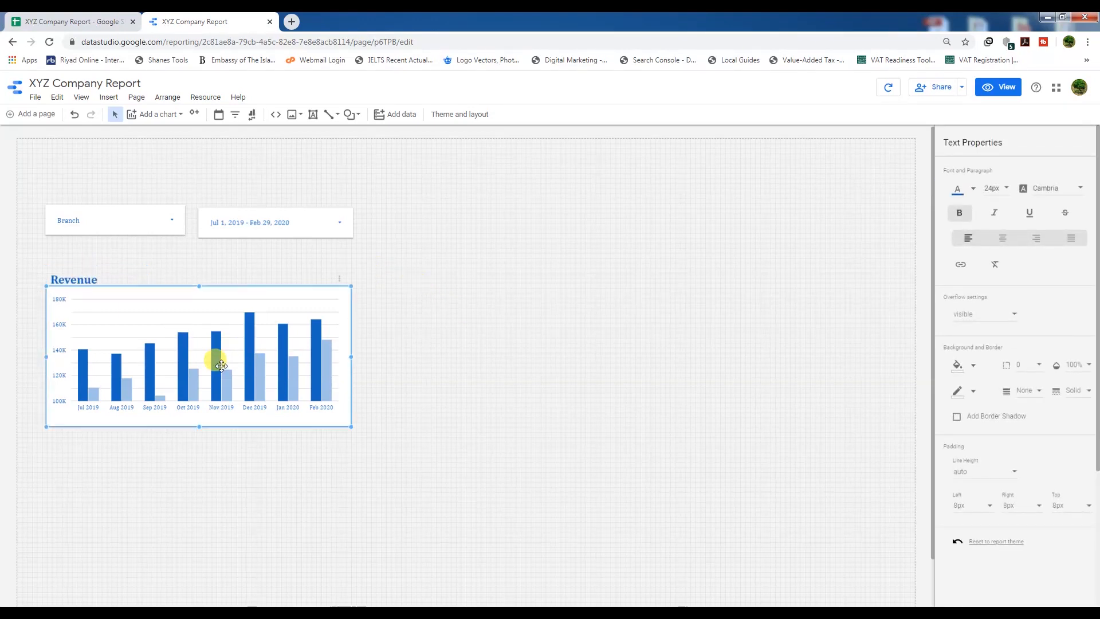
click(412, 335)
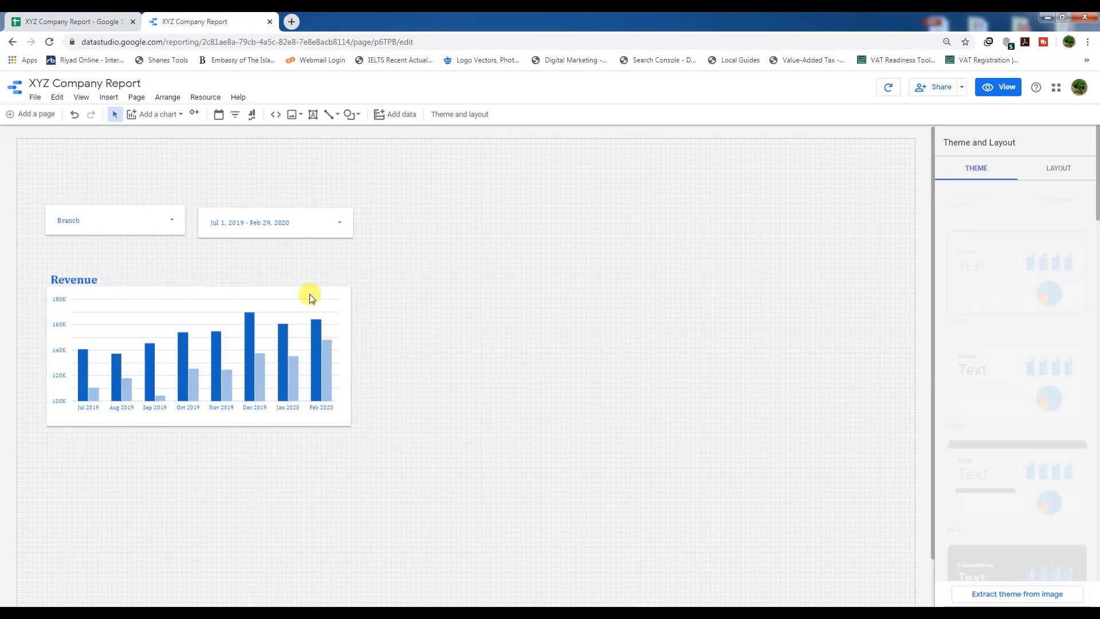
click(68, 278)
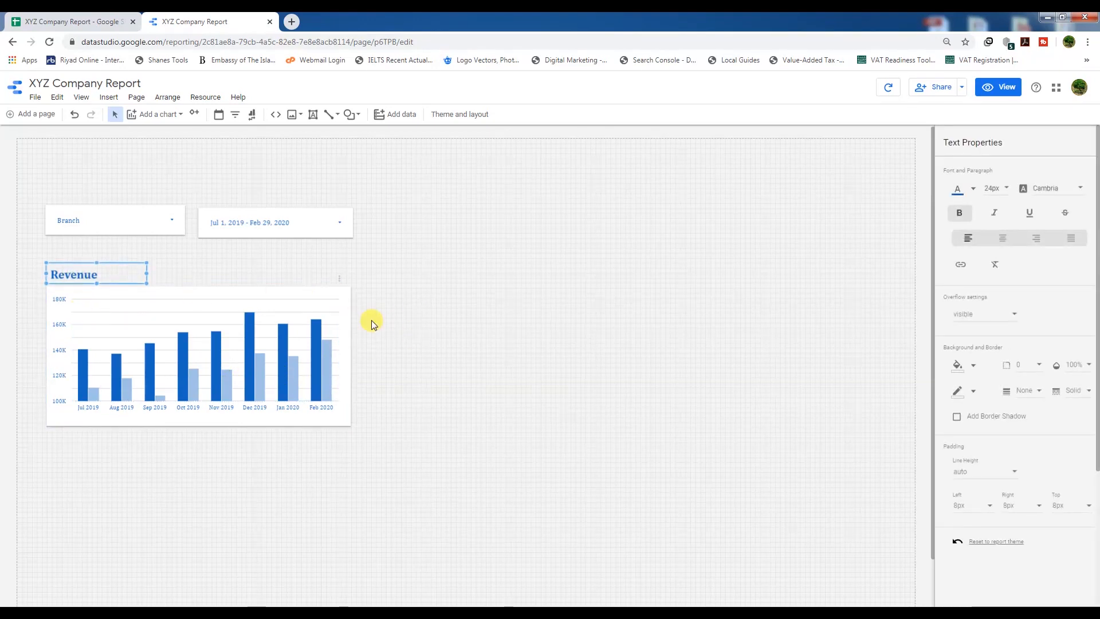
click(408, 333)
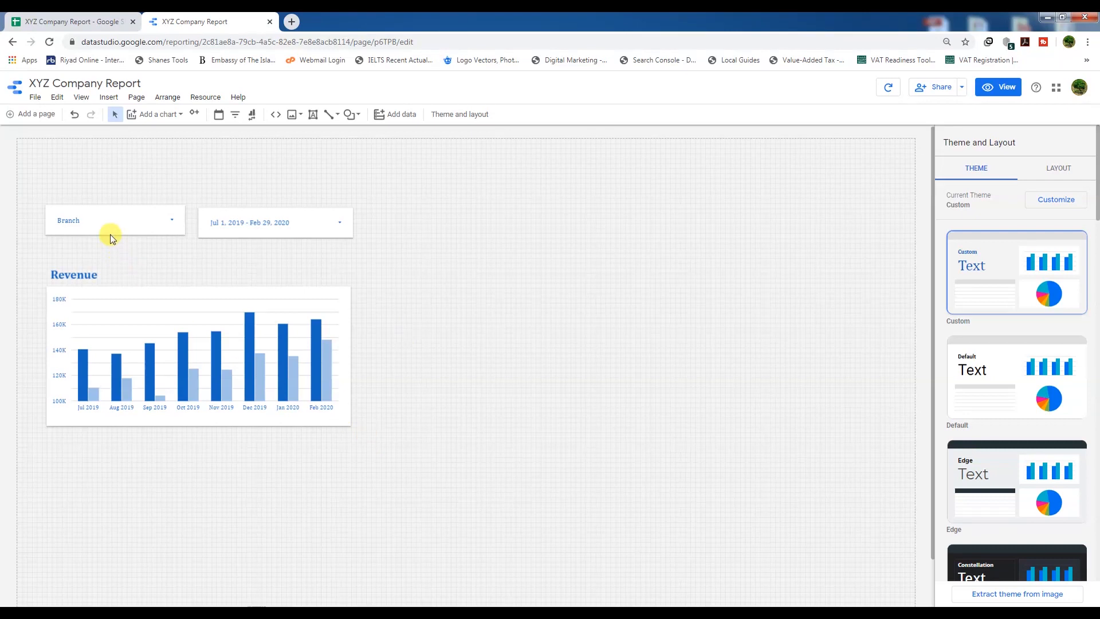
Move the Branch filter and the date range control down, side by side just above the "Revenue" title
drag(123, 221, 129, 245)
drag(246, 228, 245, 239)
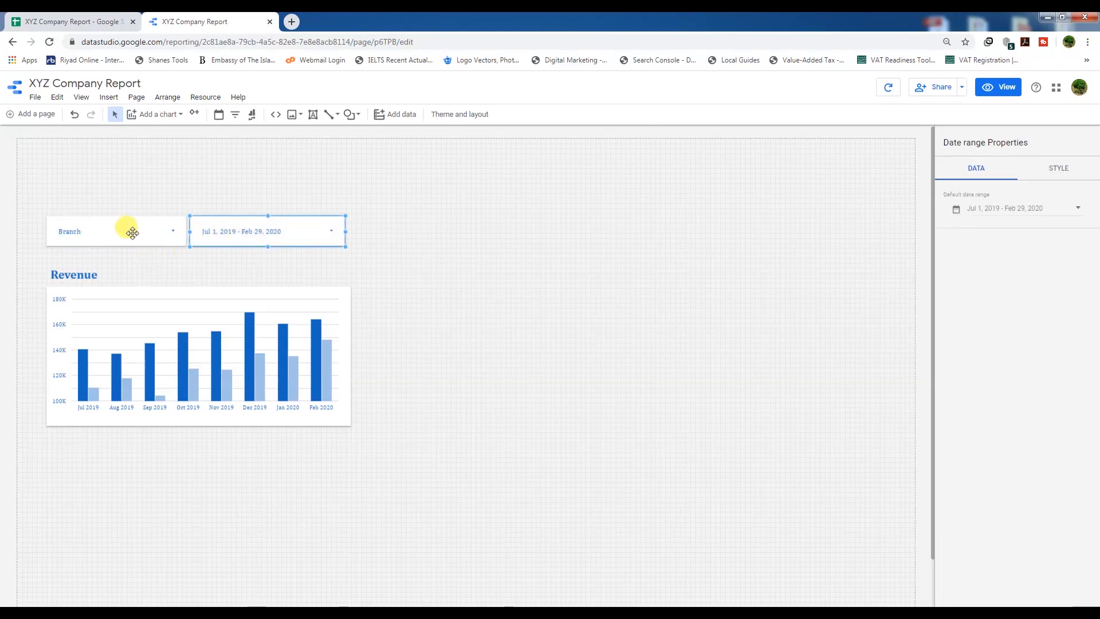
Give the Branch filter white text and a dark blue background
click(128, 226)
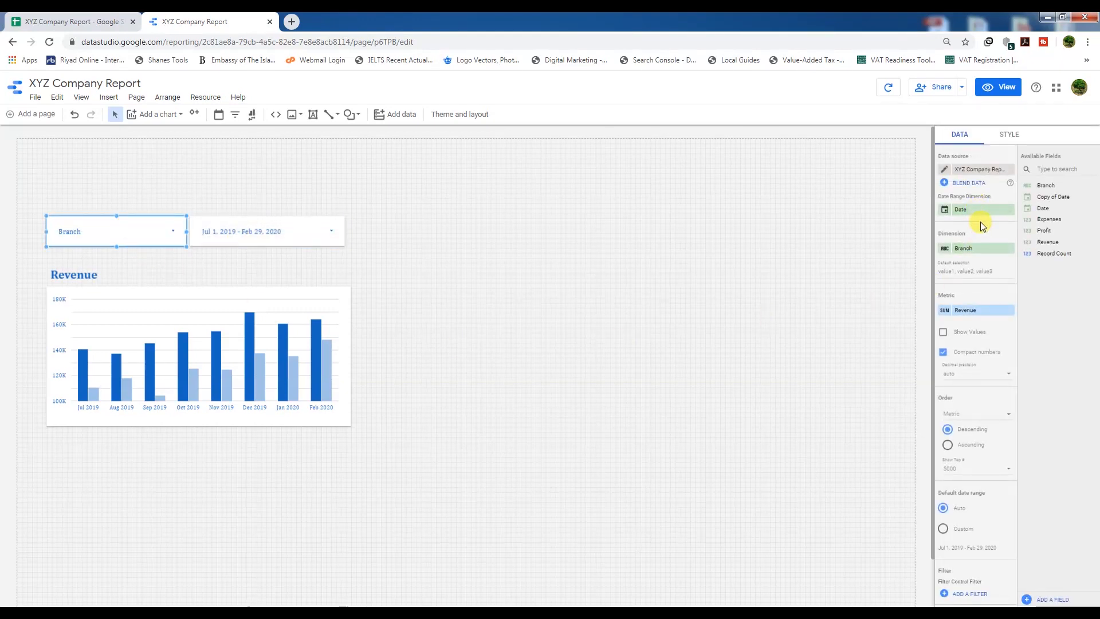
click(1009, 137)
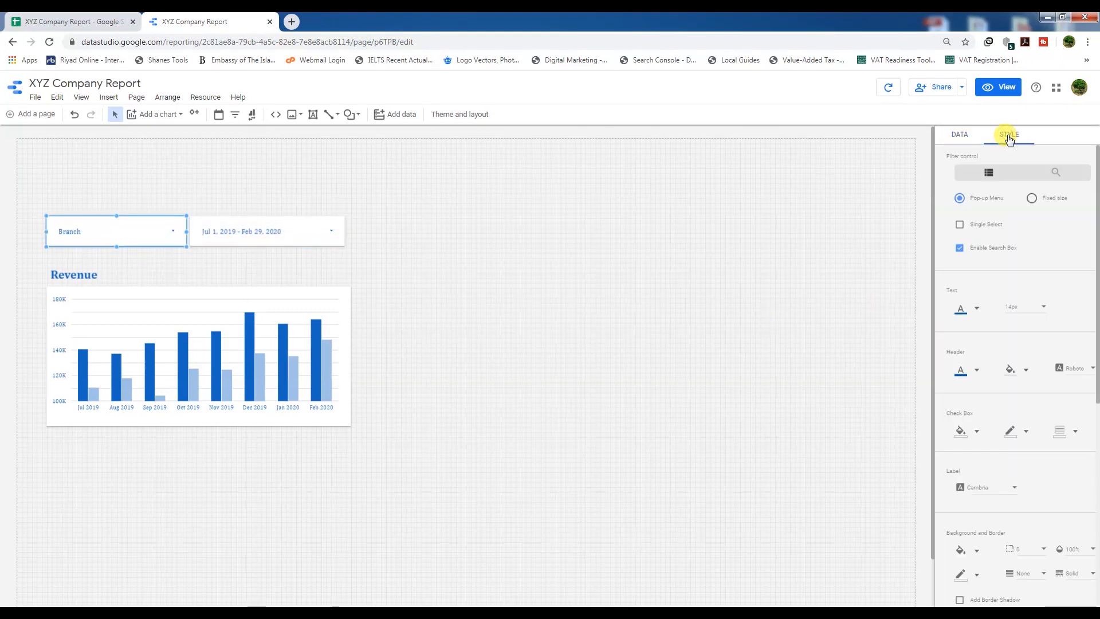
click(977, 312)
click(1072, 350)
scroll(983, 388, down, 2)
click(976, 436)
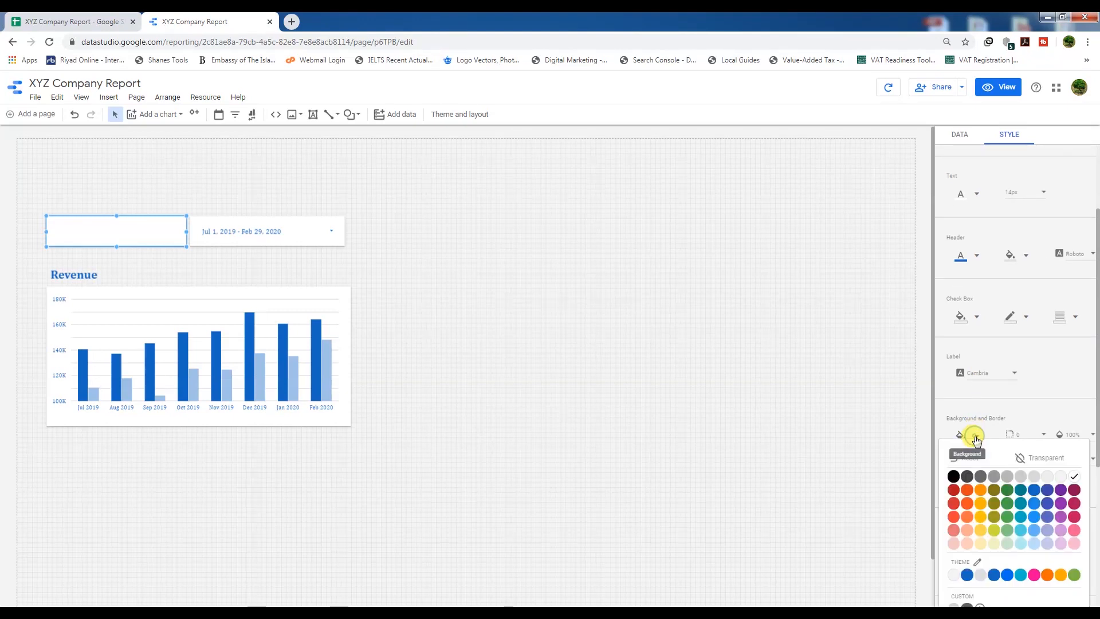
click(1035, 490)
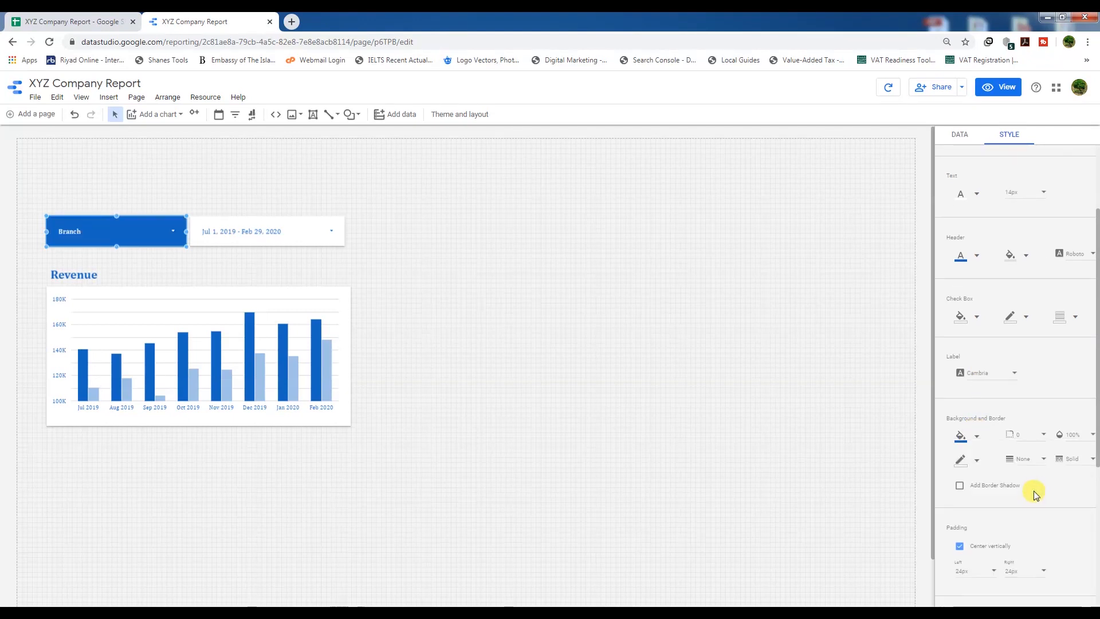
Set the Branch filter's text size to 24px and add a border shadow to it
scroll(1000, 312, up, 2)
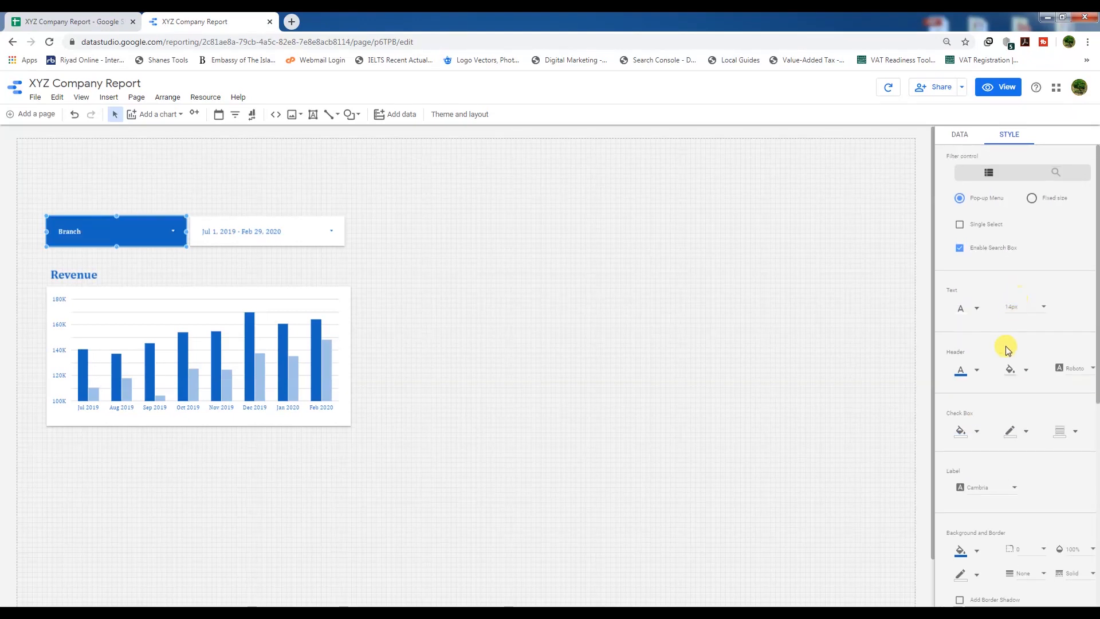
click(1043, 307)
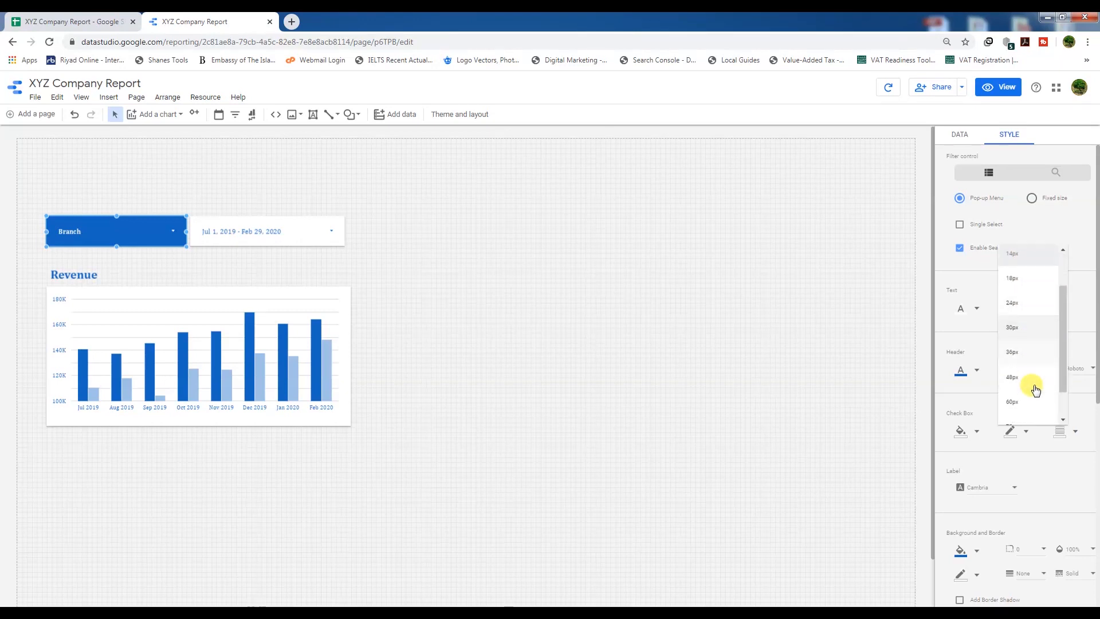
click(1018, 302)
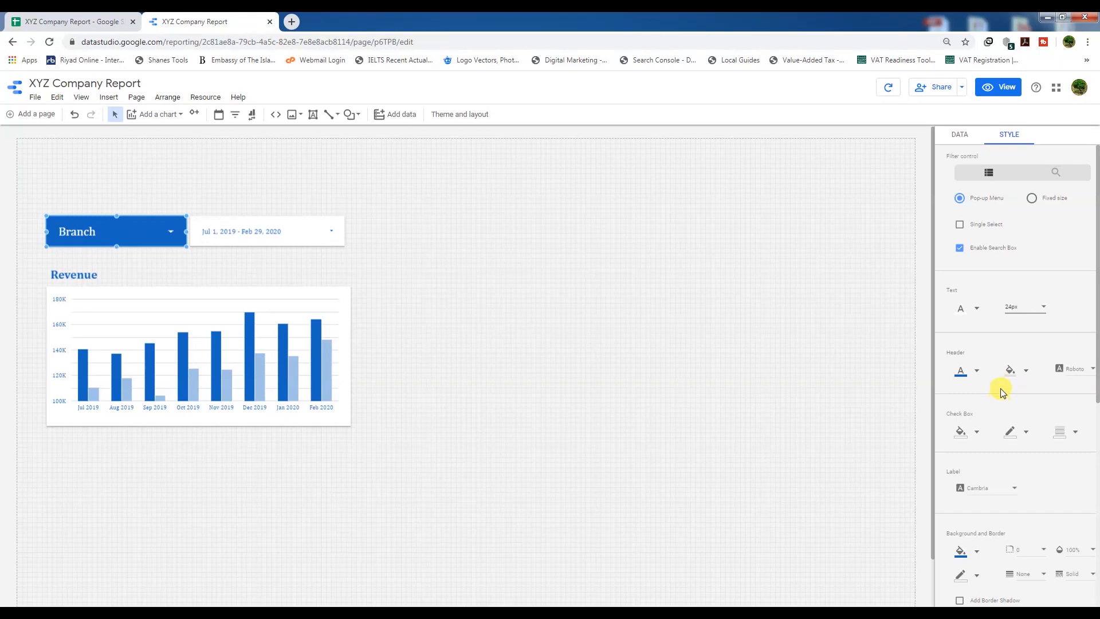
scroll(988, 445, down, 1)
scroll(988, 445, down, 2)
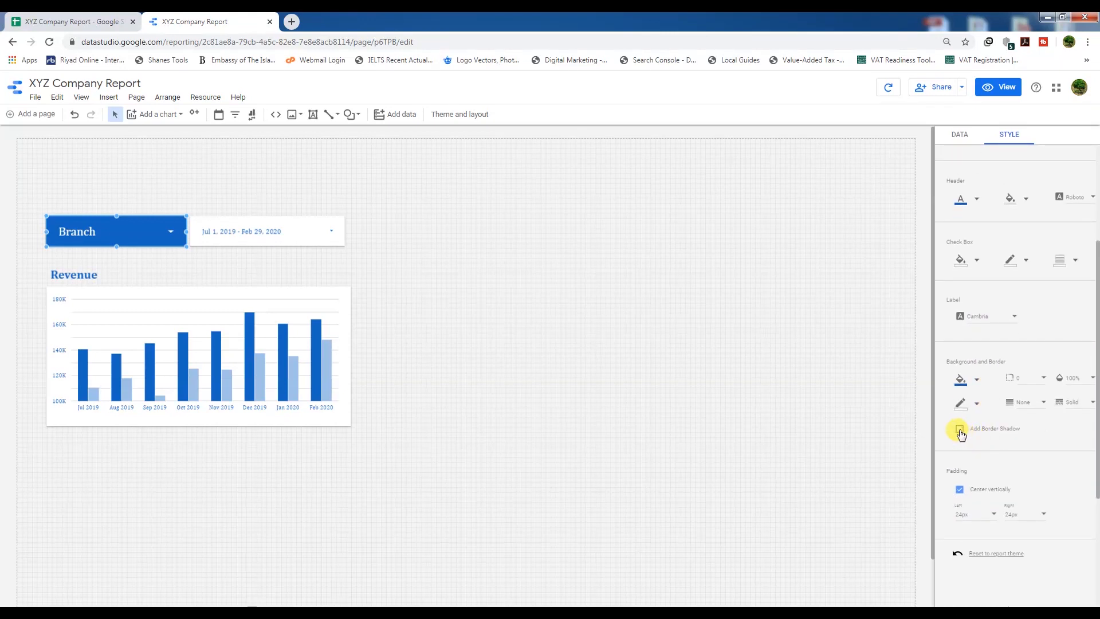
click(960, 430)
scroll(987, 456, up, 2)
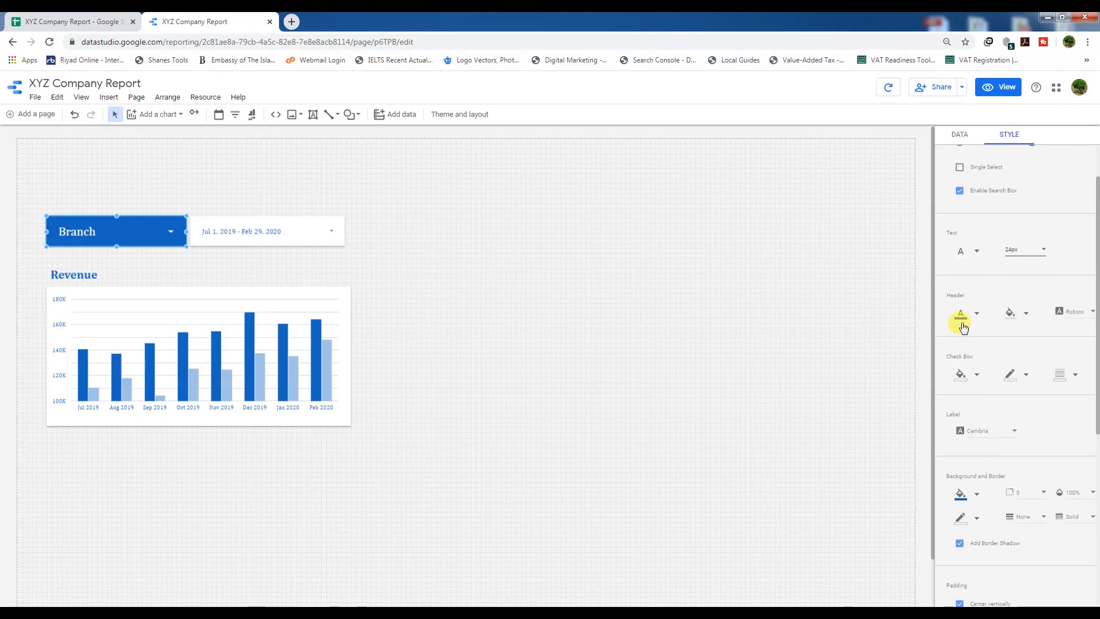
scroll(1041, 502, down, 2)
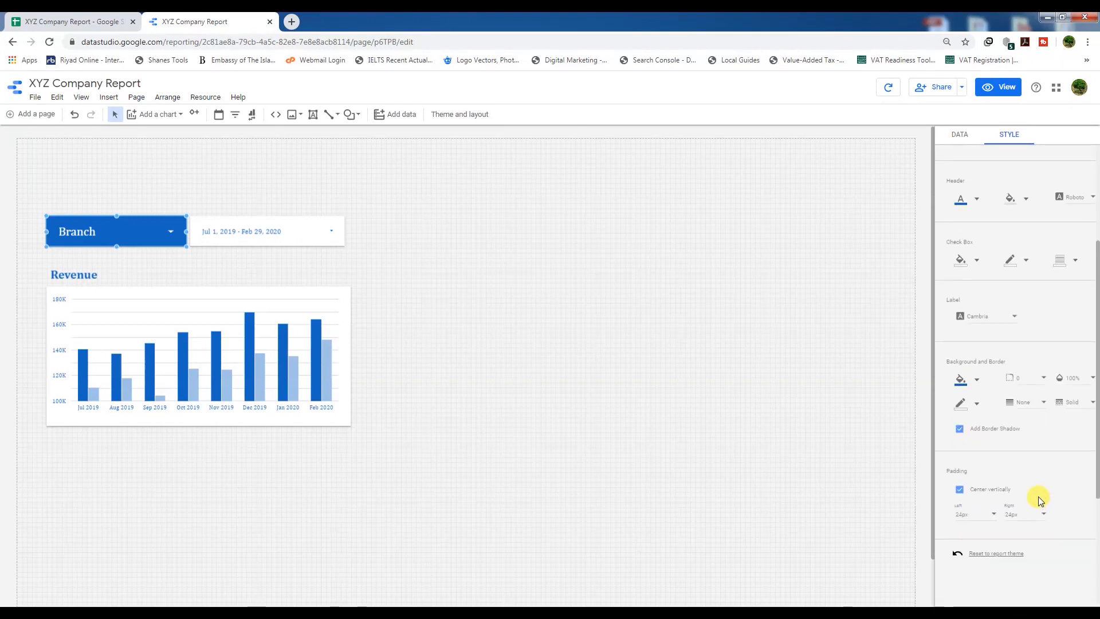
Round the Branch filter's corners with a border radius of 10
click(1041, 381)
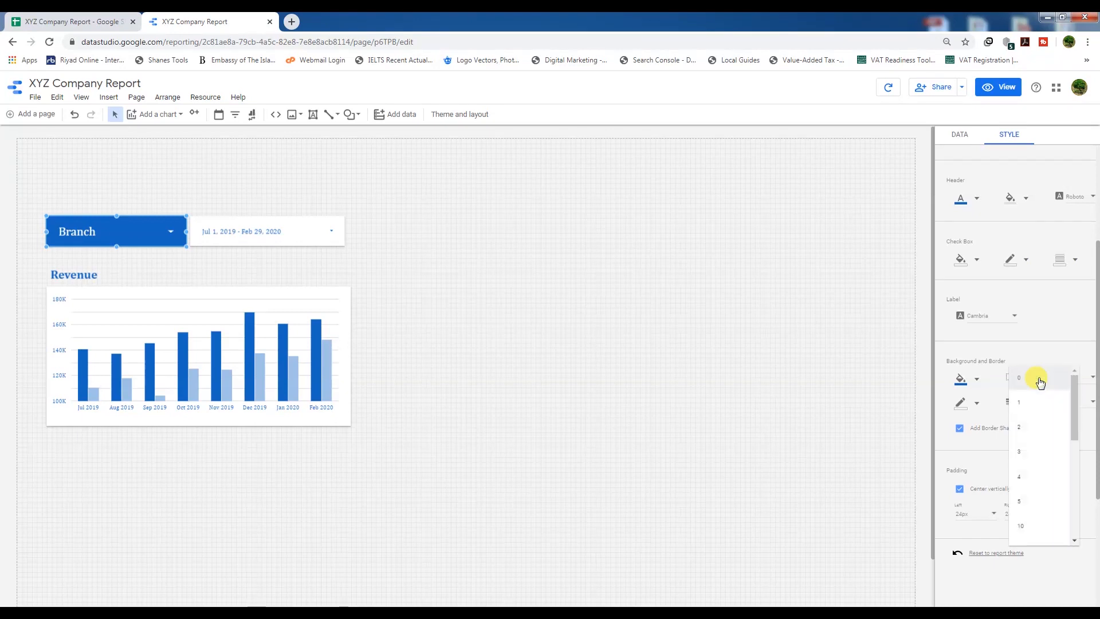
click(1022, 526)
click(164, 255)
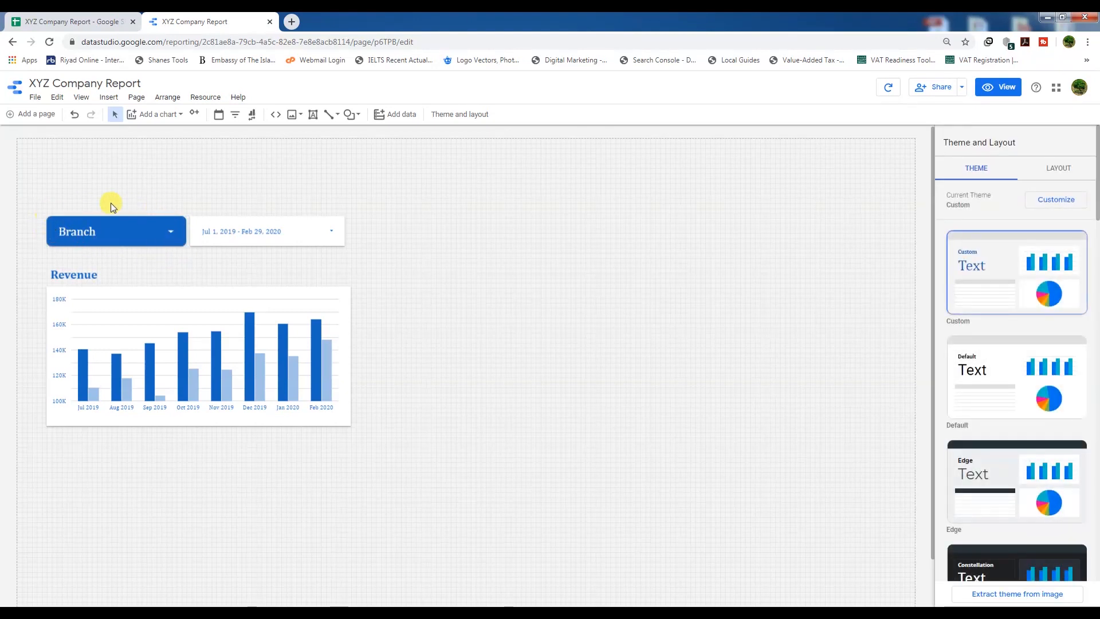
Set the Branch filter's border radius to 1
click(113, 226)
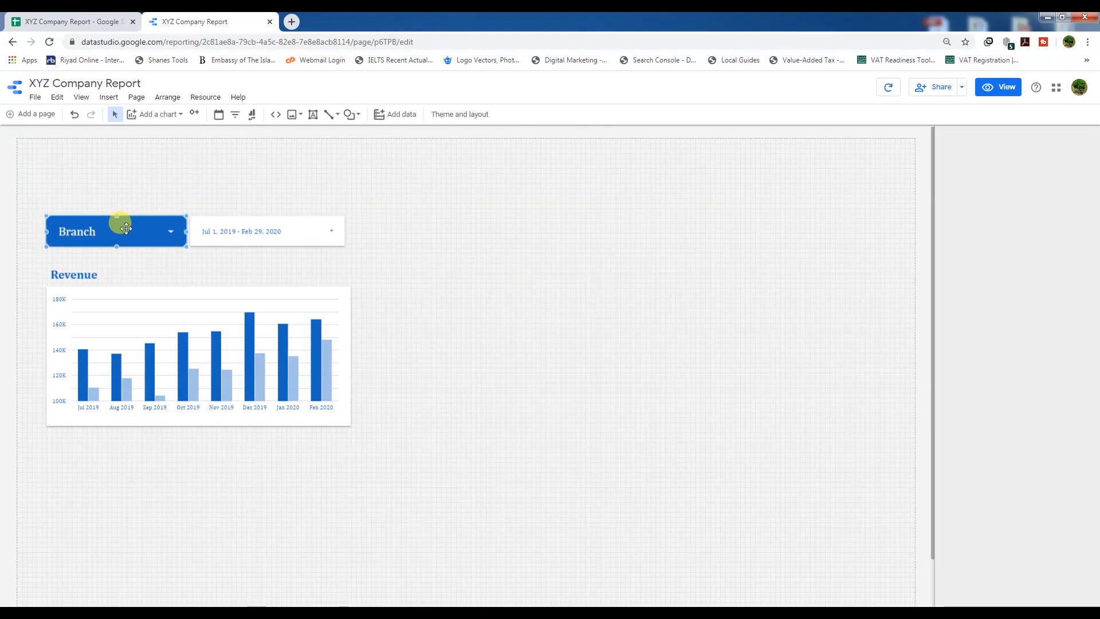
click(1009, 137)
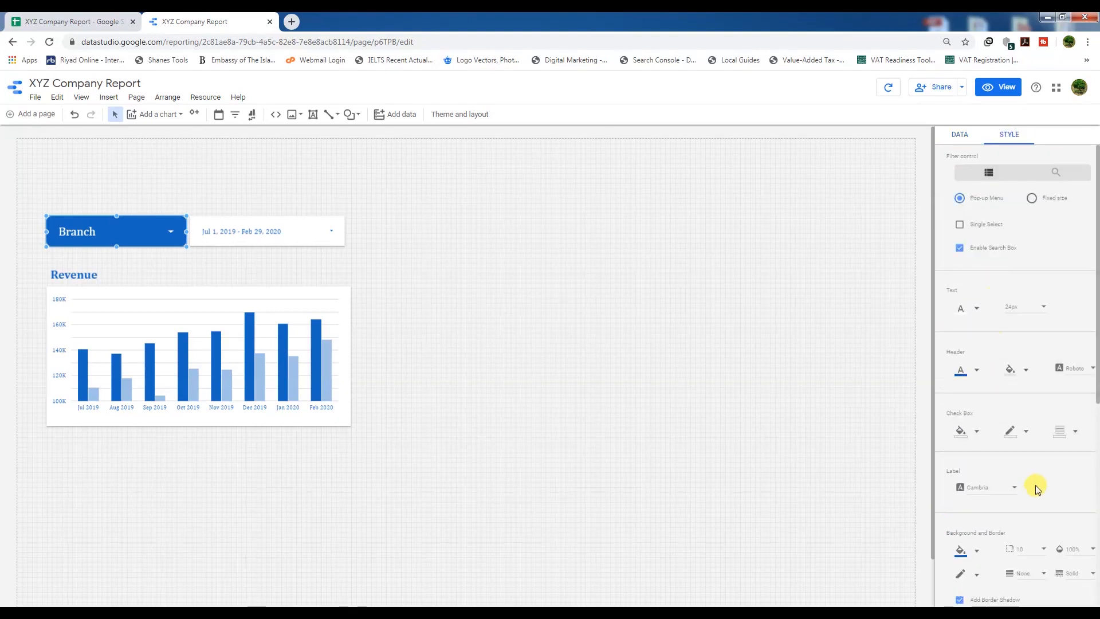
scroll(1043, 551, down, 1)
click(1028, 493)
click(1025, 442)
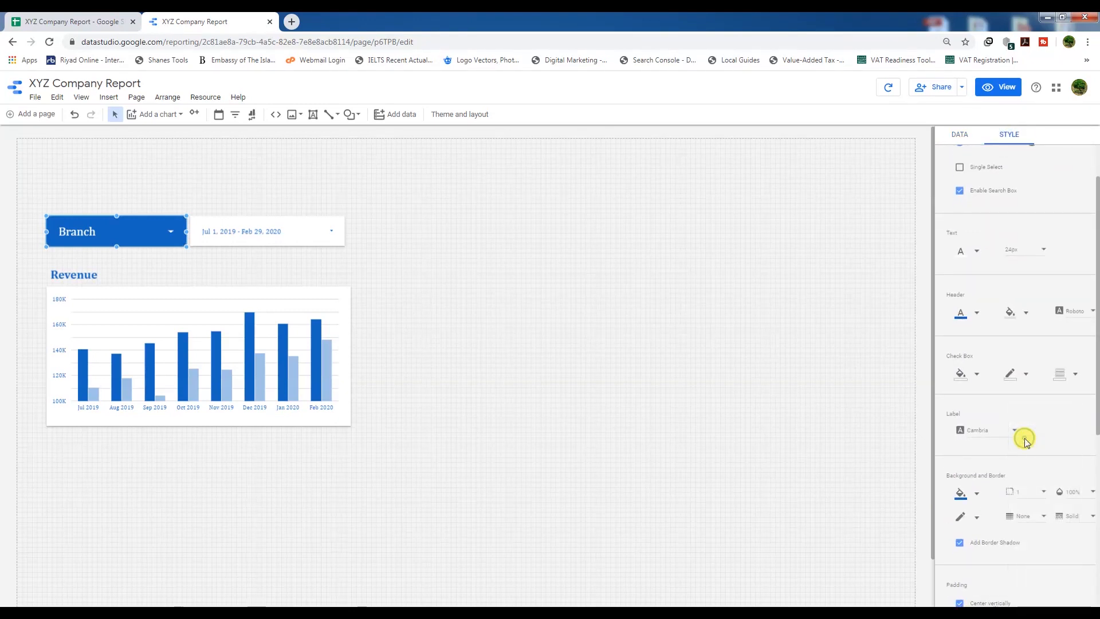
scroll(1026, 541, down, 1)
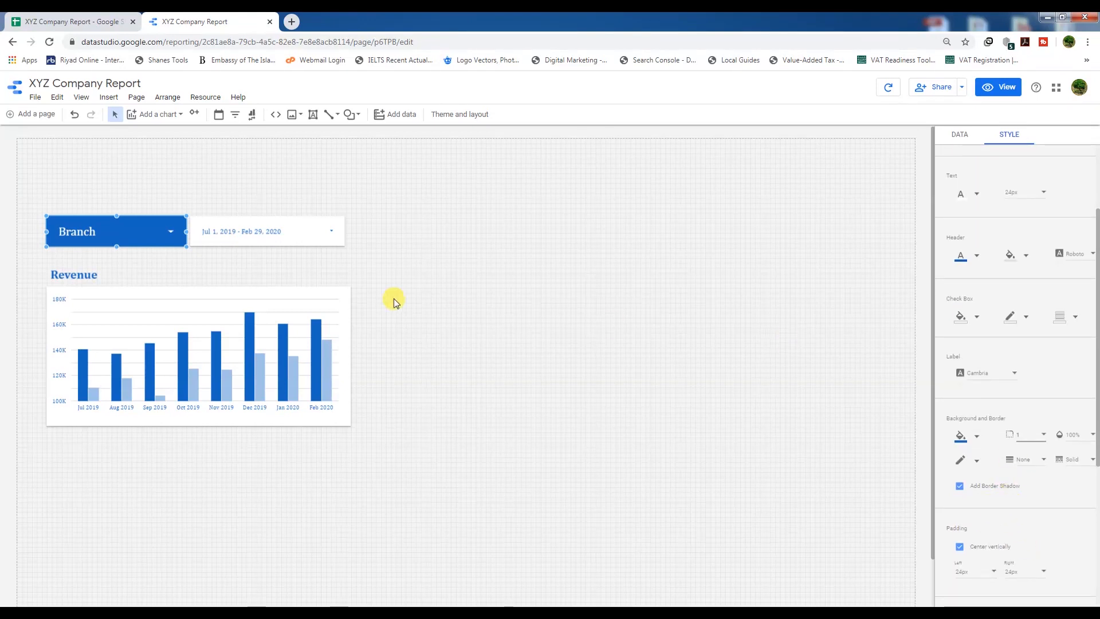
Give the date range control white text and a dark blue background matching the Branch filter
click(298, 228)
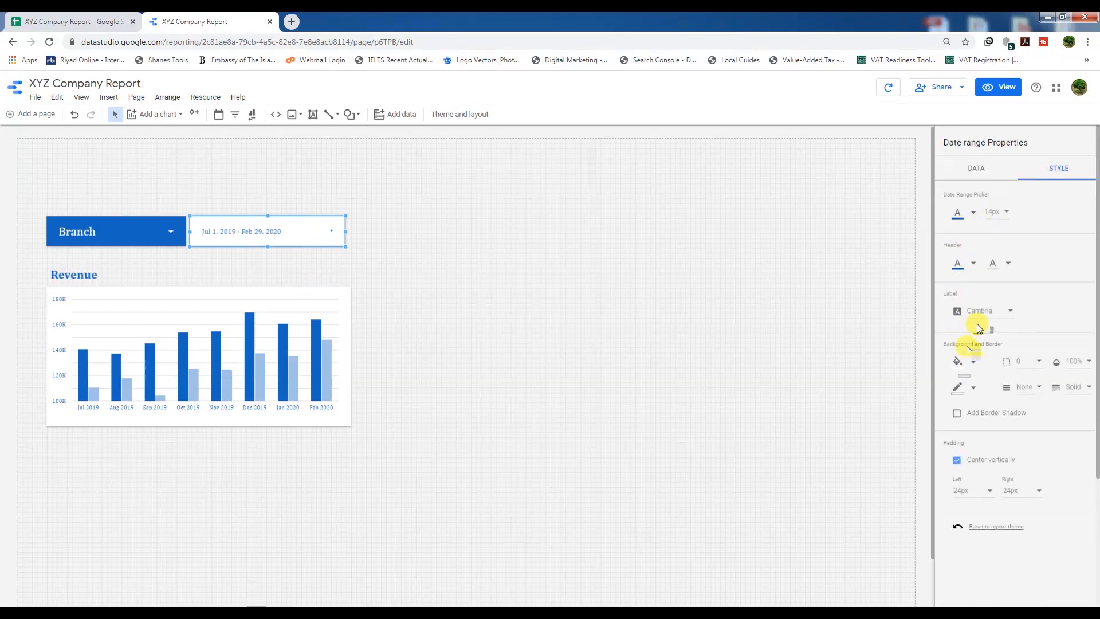
click(974, 213)
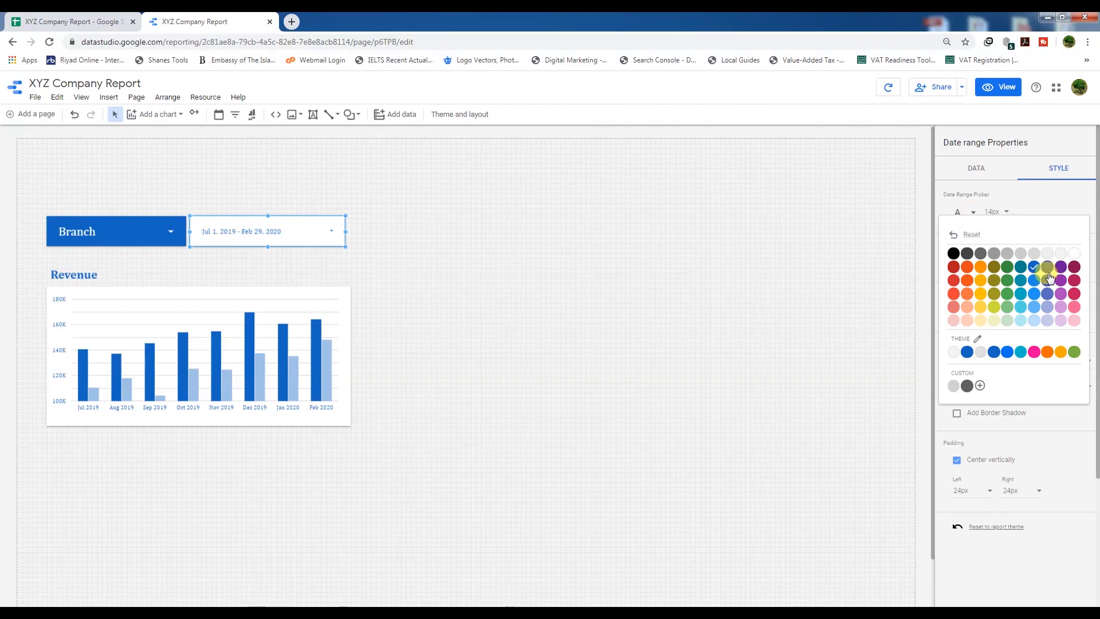
click(1075, 256)
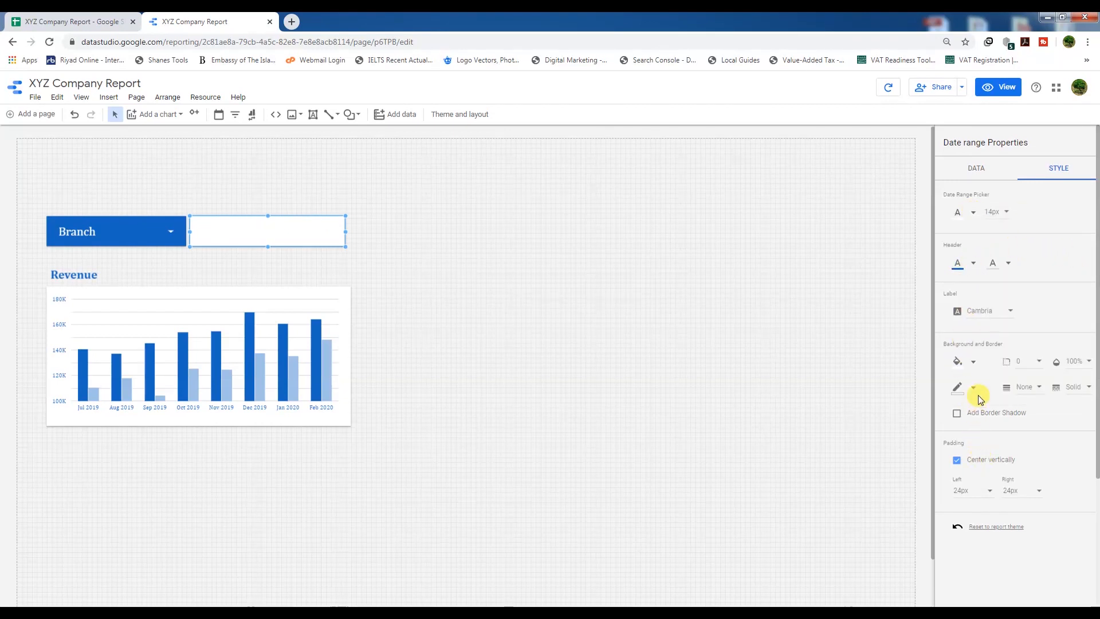
click(972, 361)
click(1033, 421)
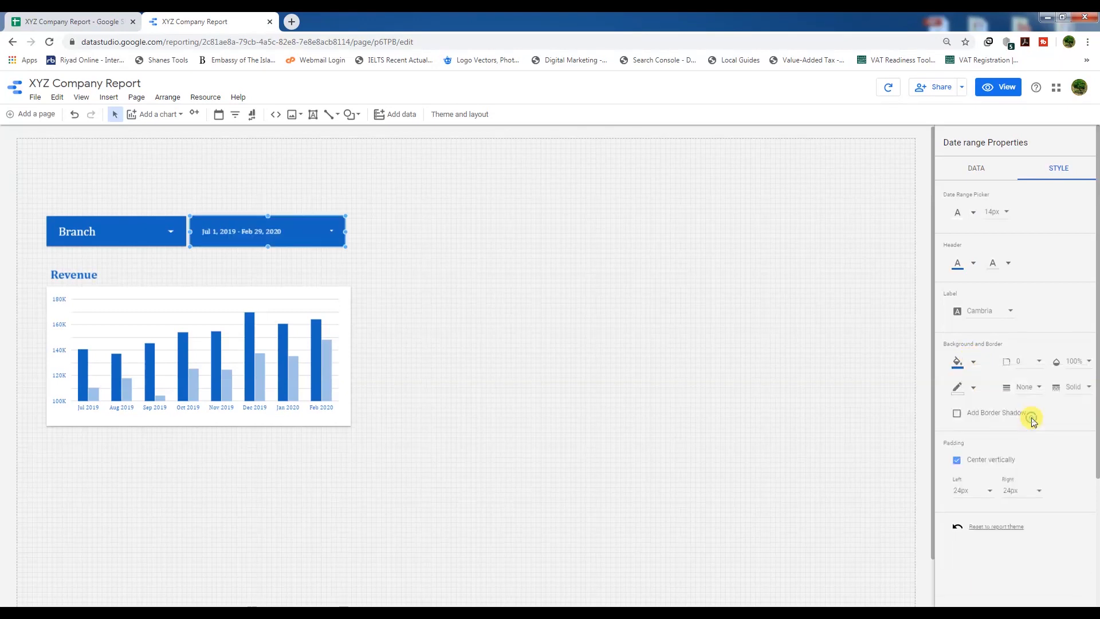
Set the date range control's text size to 24px and widen the control to fit the full date range
click(1003, 212)
click(998, 263)
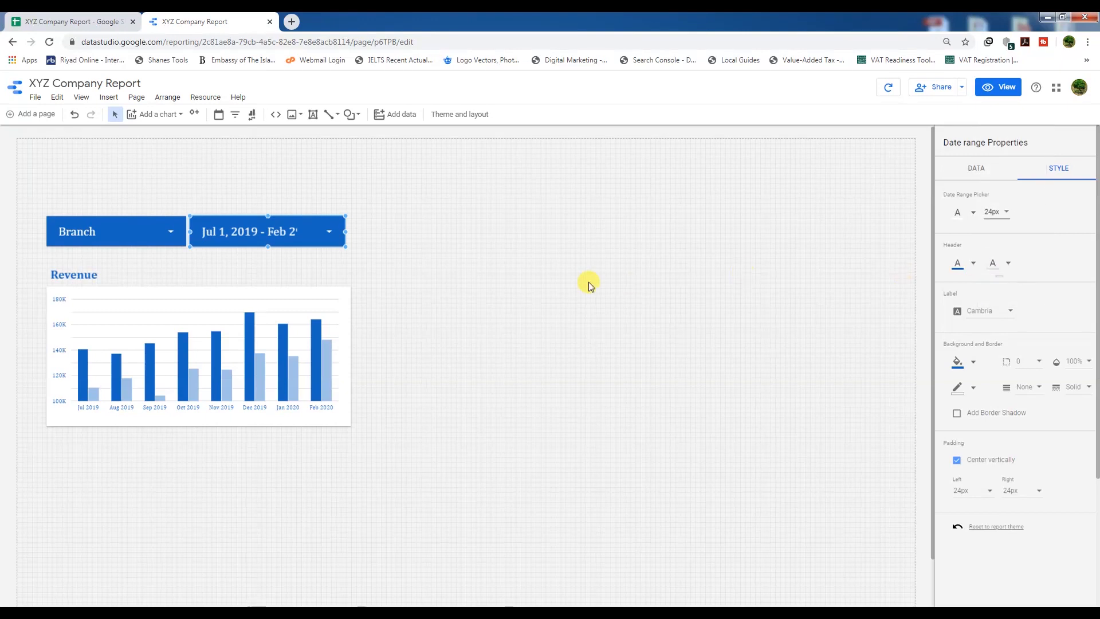
drag(346, 229, 387, 229)
click(410, 295)
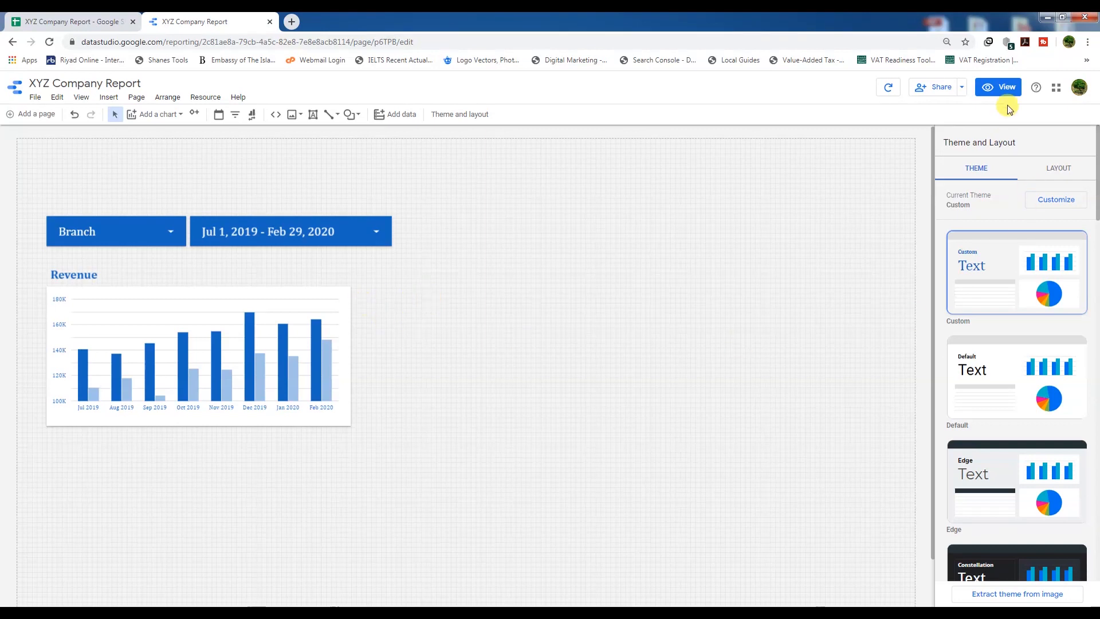
Preview the report in view mode and check the options in the Branch filter
click(992, 88)
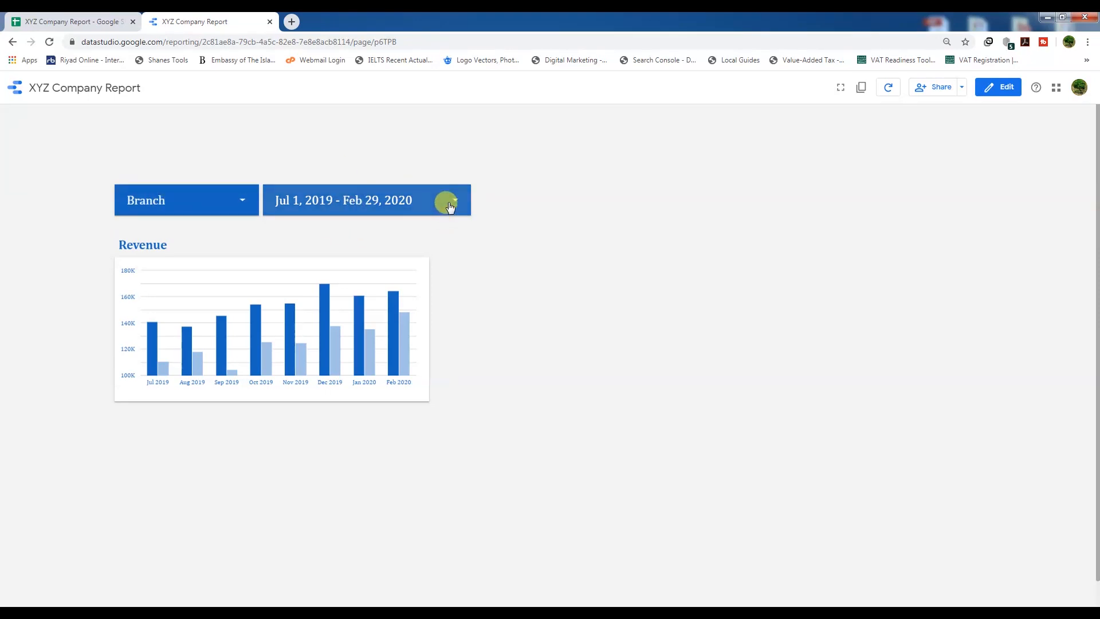
click(240, 200)
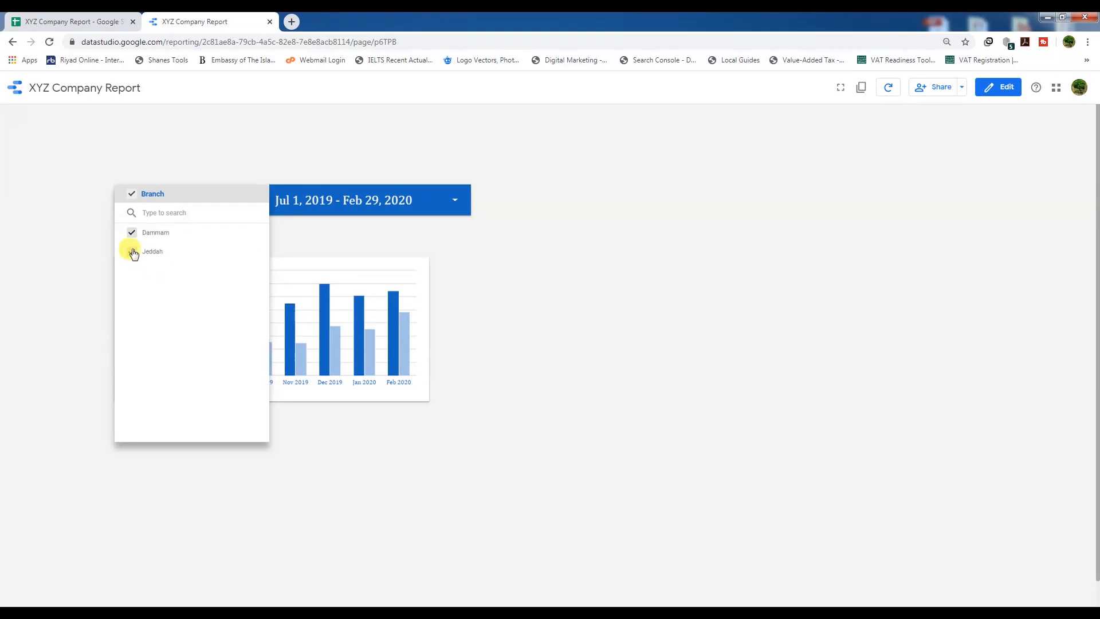
click(457, 231)
Test the date range control by applying the Last year range, and return to editing the report
click(460, 214)
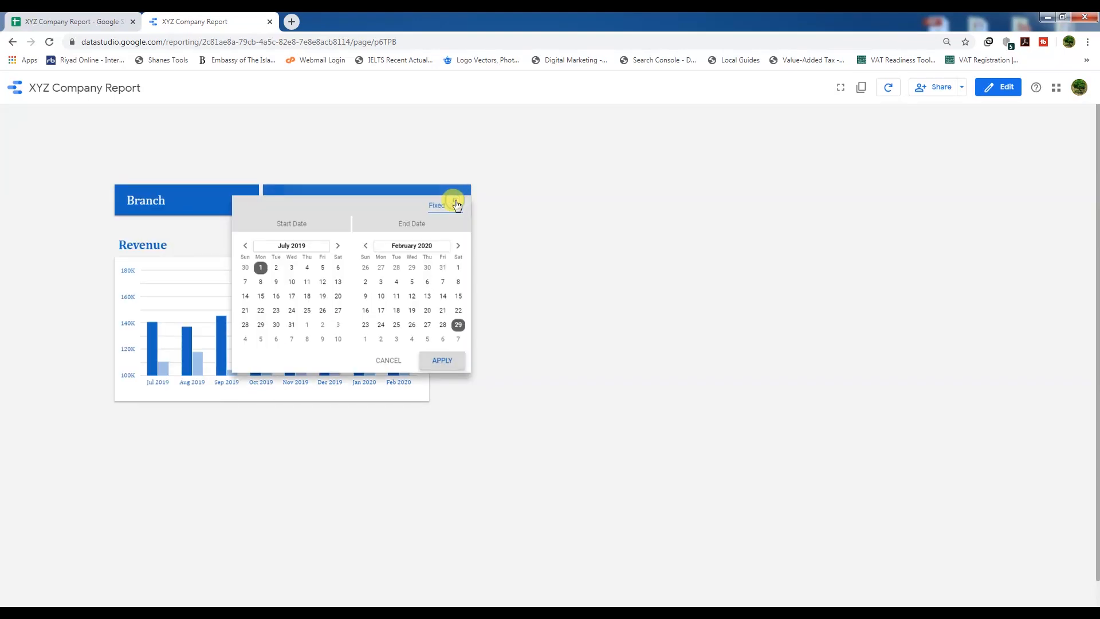
click(459, 212)
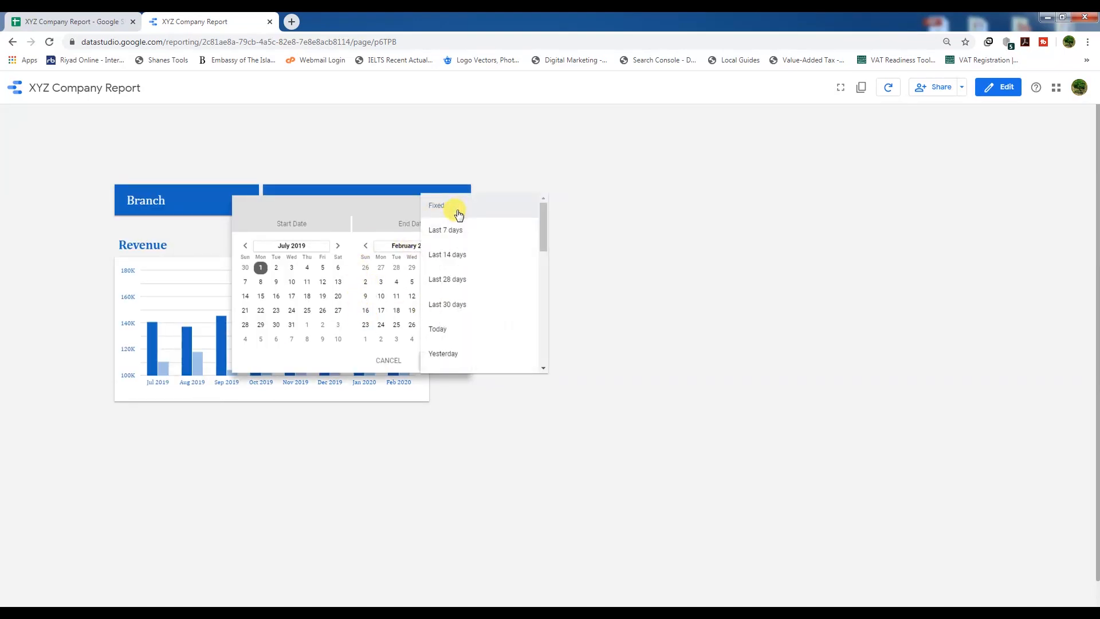
scroll(456, 298, down, 6)
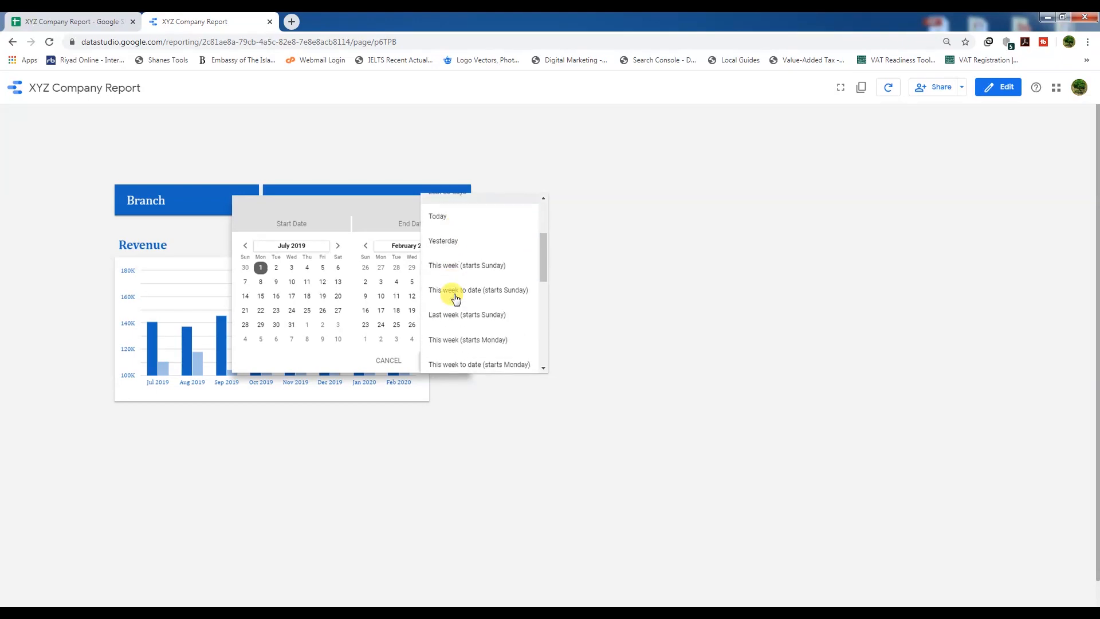
scroll(455, 299, down, 2)
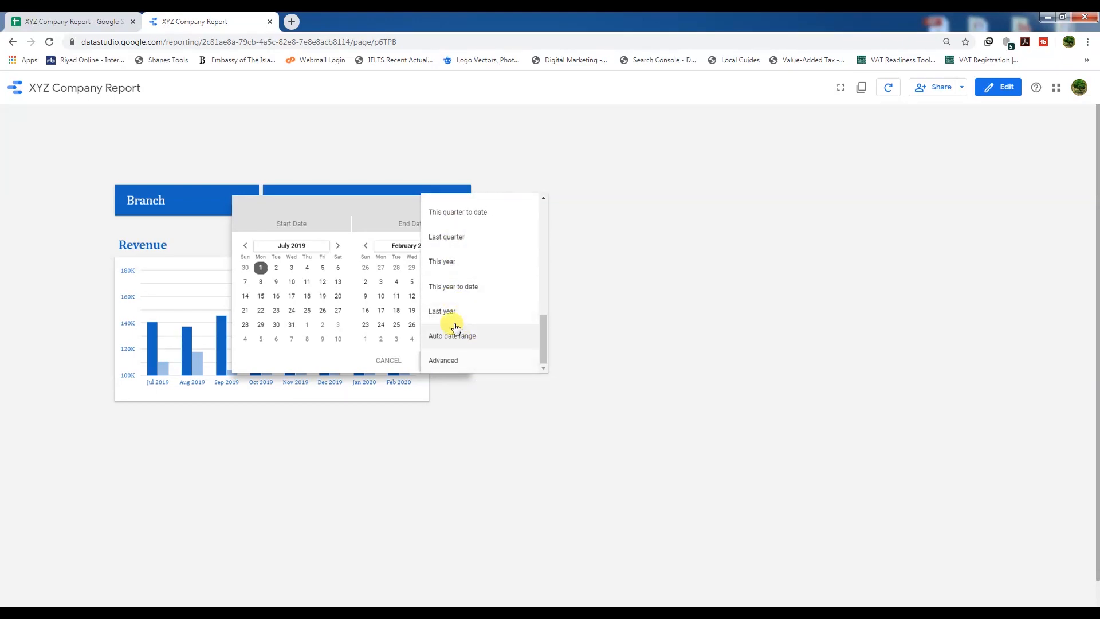
click(448, 312)
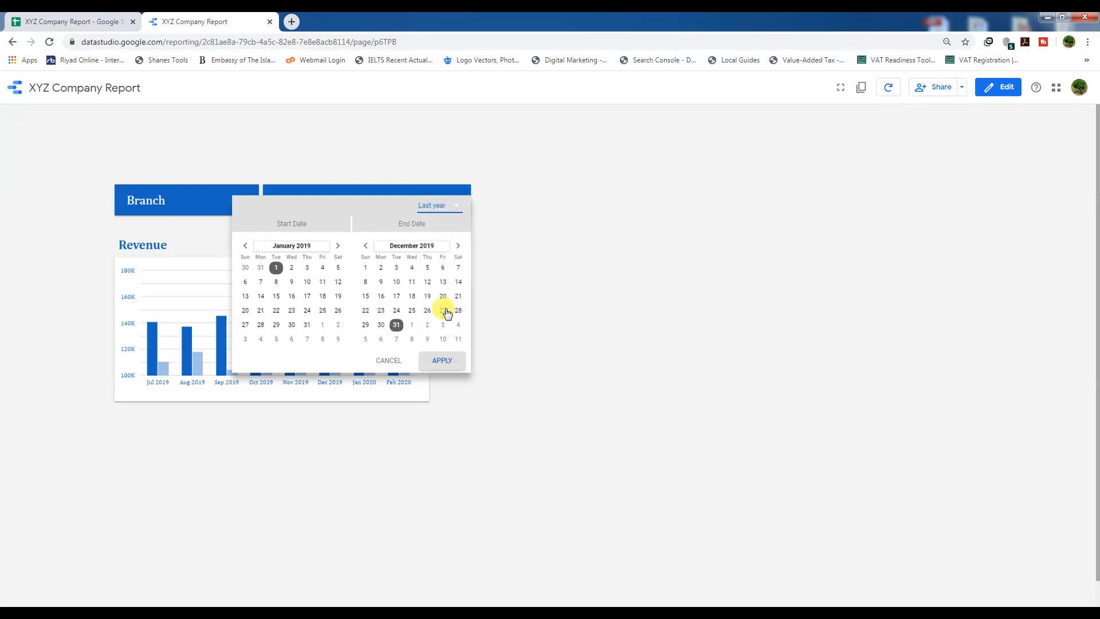
click(443, 360)
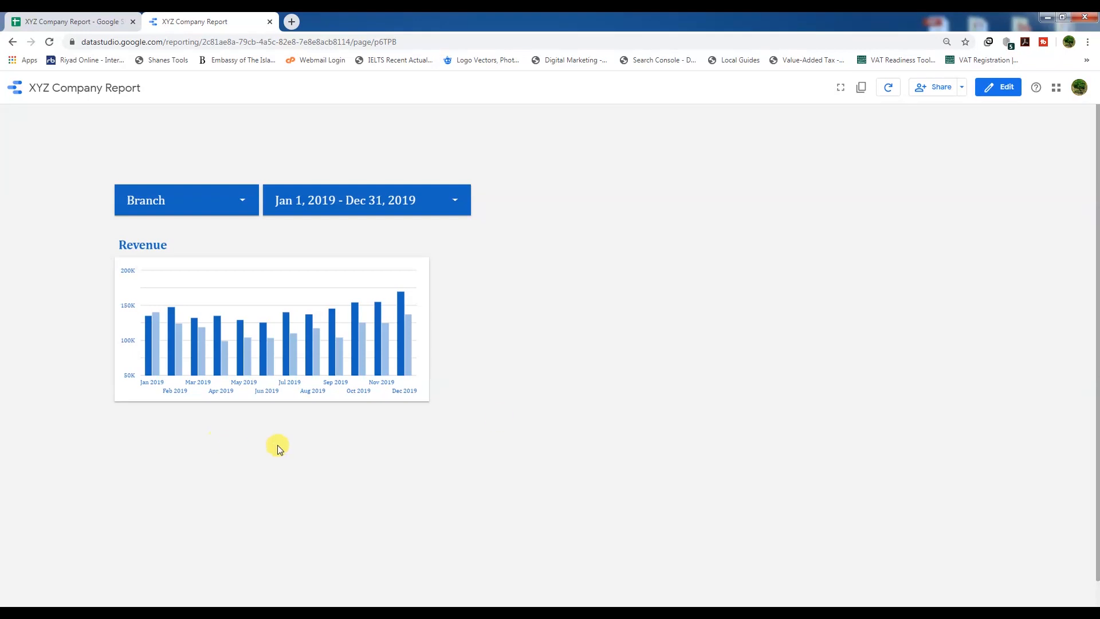
click(986, 87)
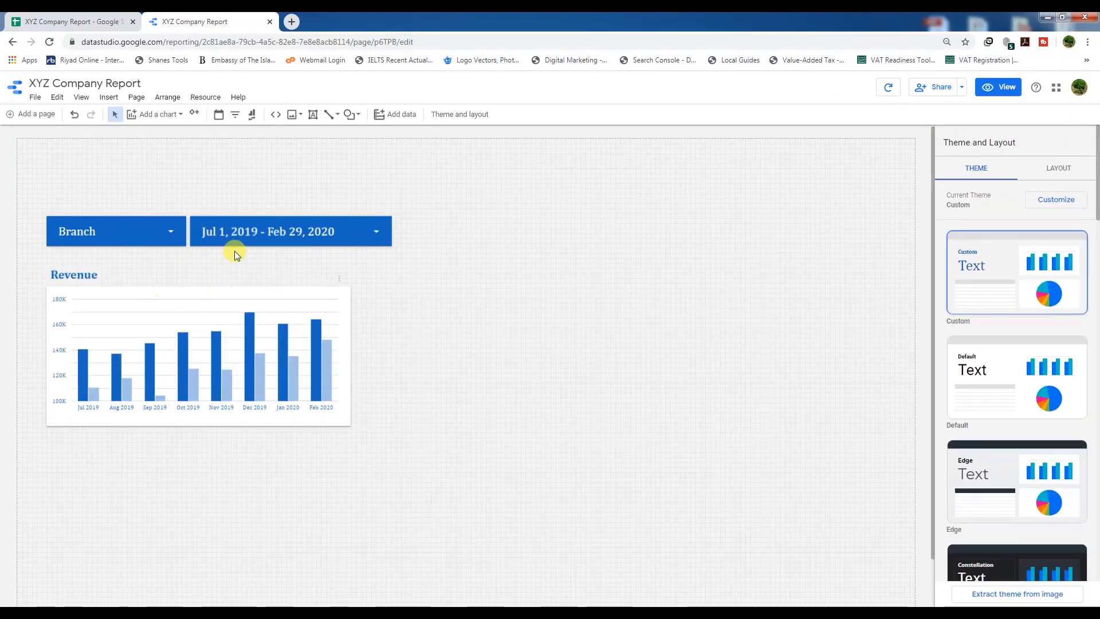
Add a text box reading "Profit & Loss Report" above the Branch filter and date range control
click(314, 115)
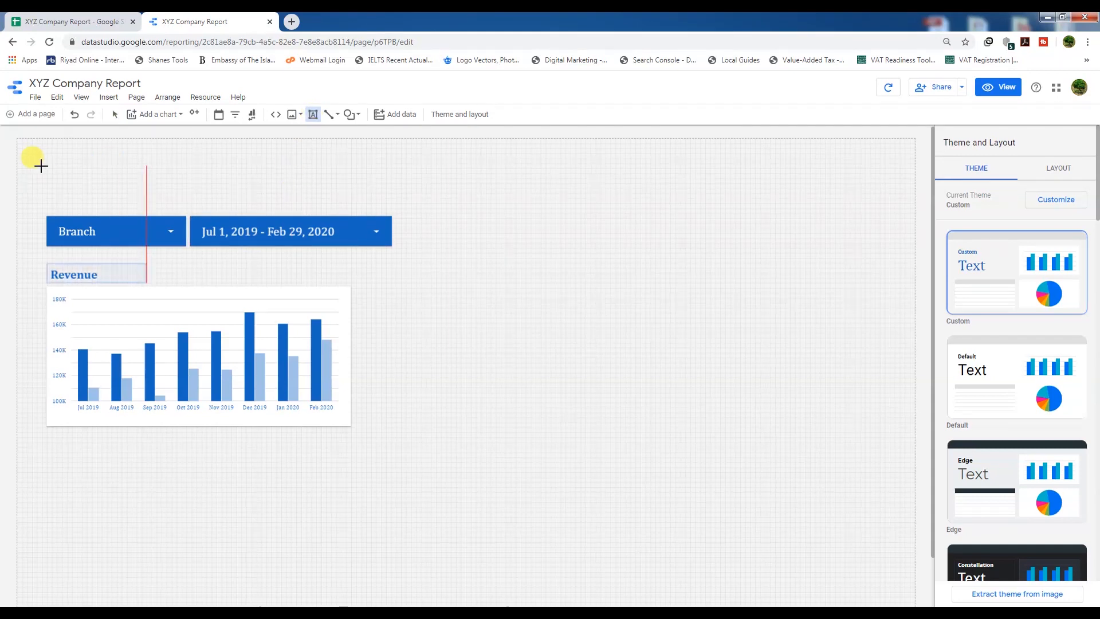
drag(49, 160, 314, 208)
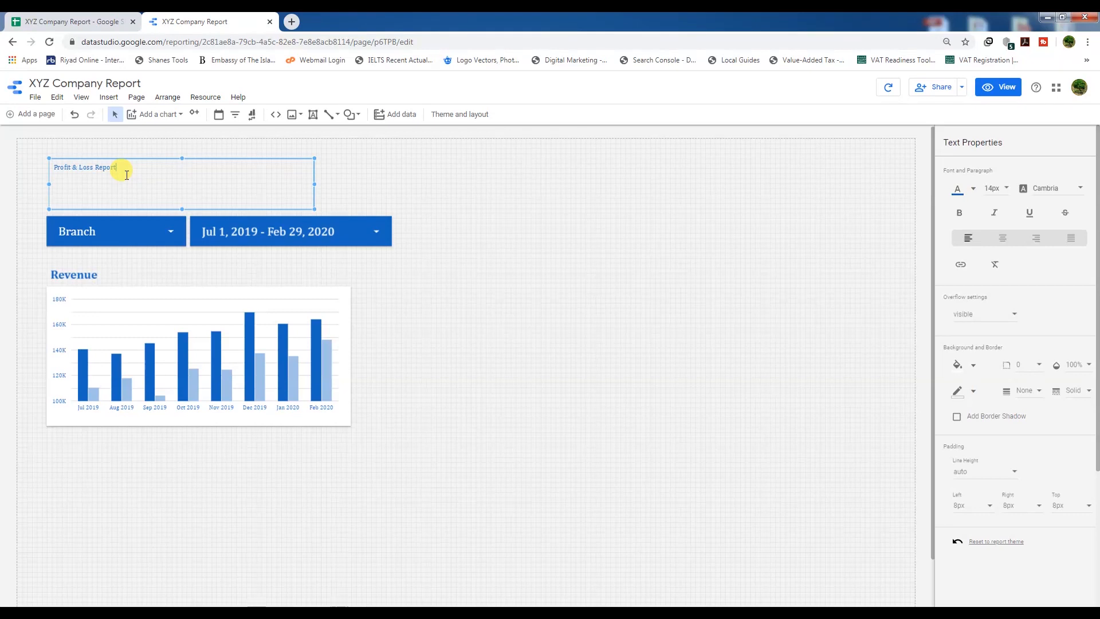
Format the "Profit & Loss Report" title as bold blue text at 40px
triple_click(106, 166)
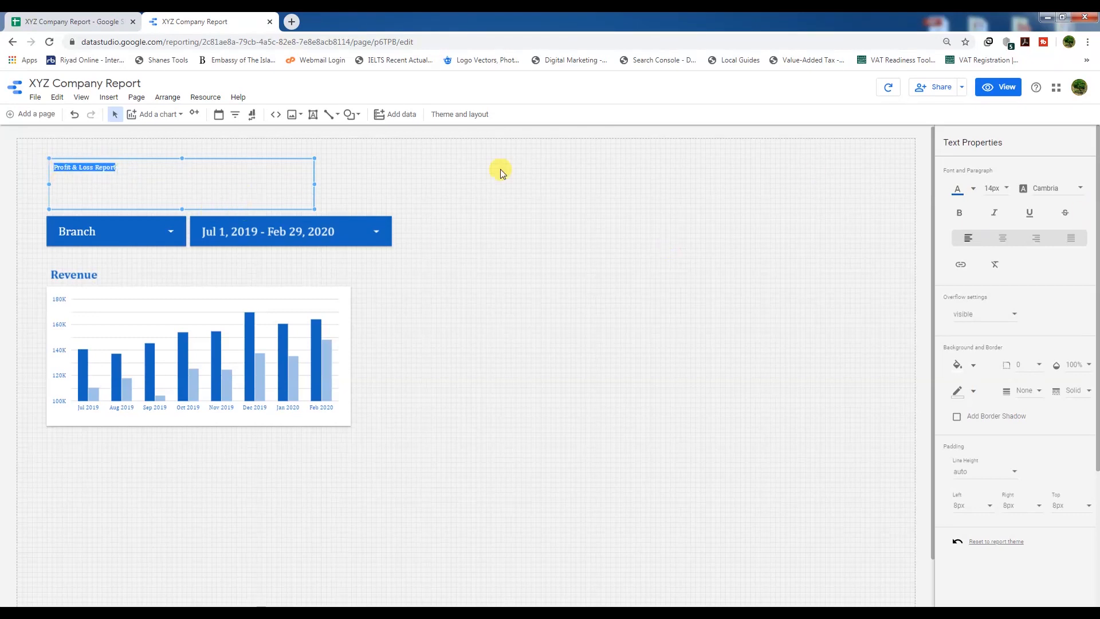
click(973, 189)
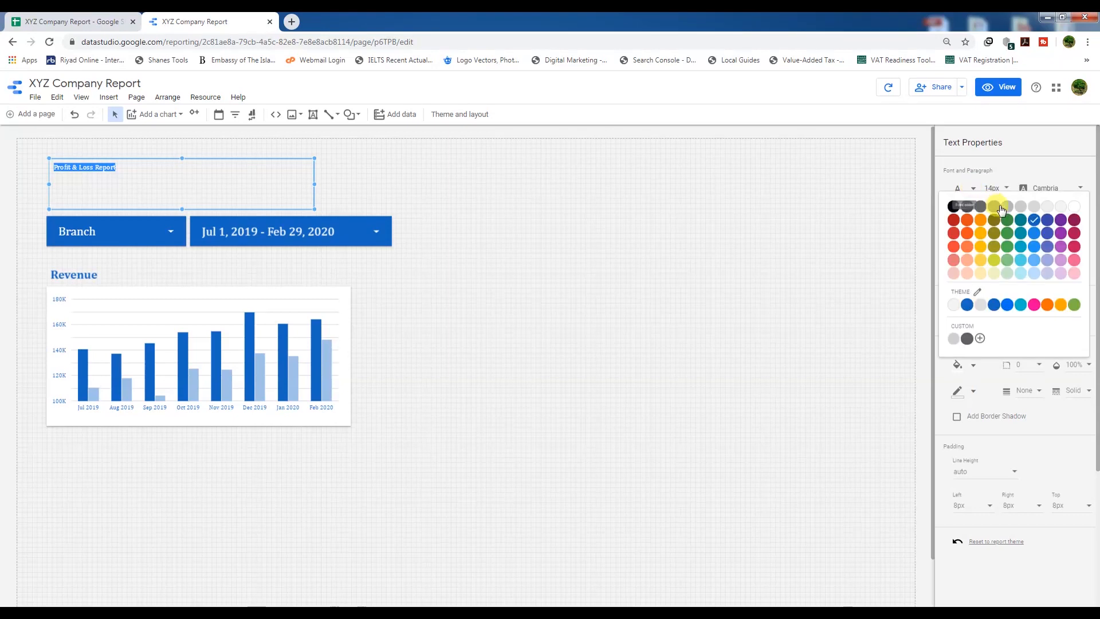
click(1032, 224)
click(1007, 193)
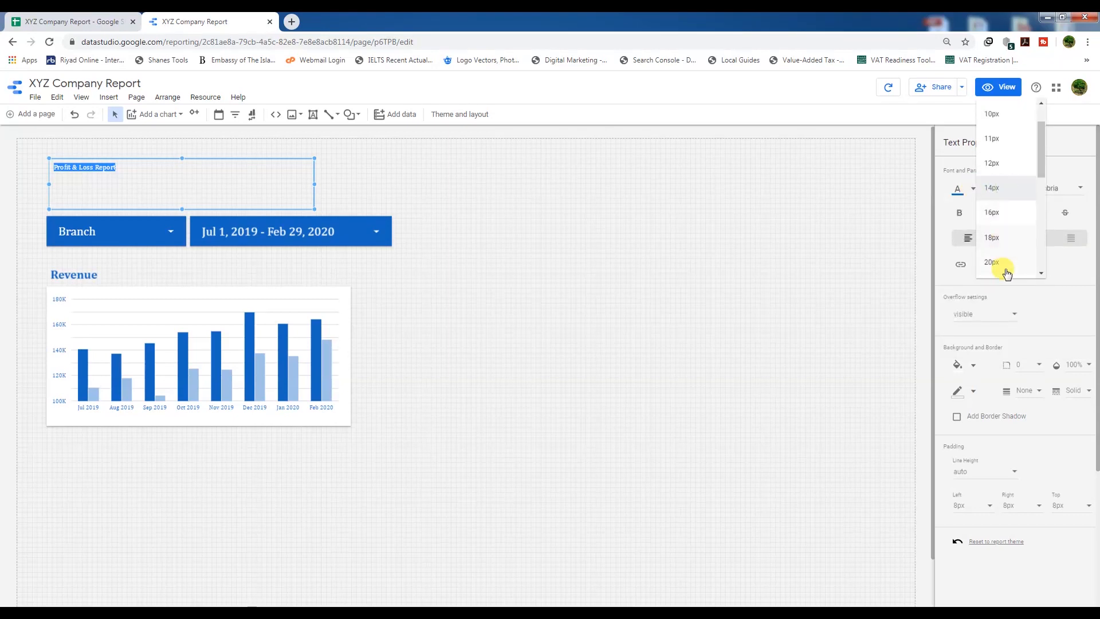
scroll(1006, 271, down, 3)
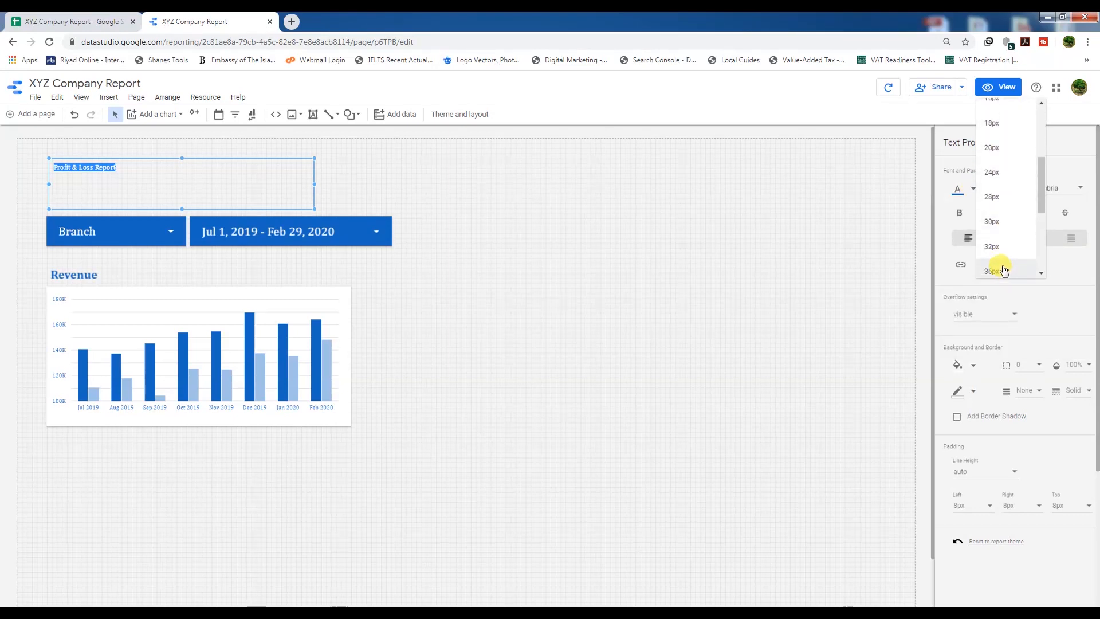
click(992, 221)
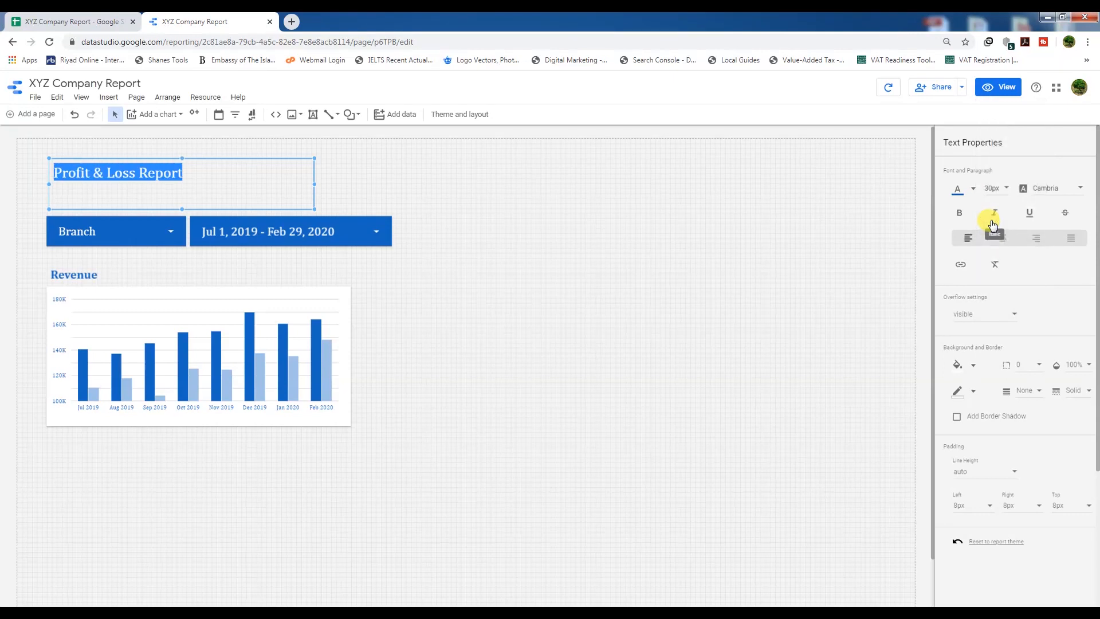
click(998, 190)
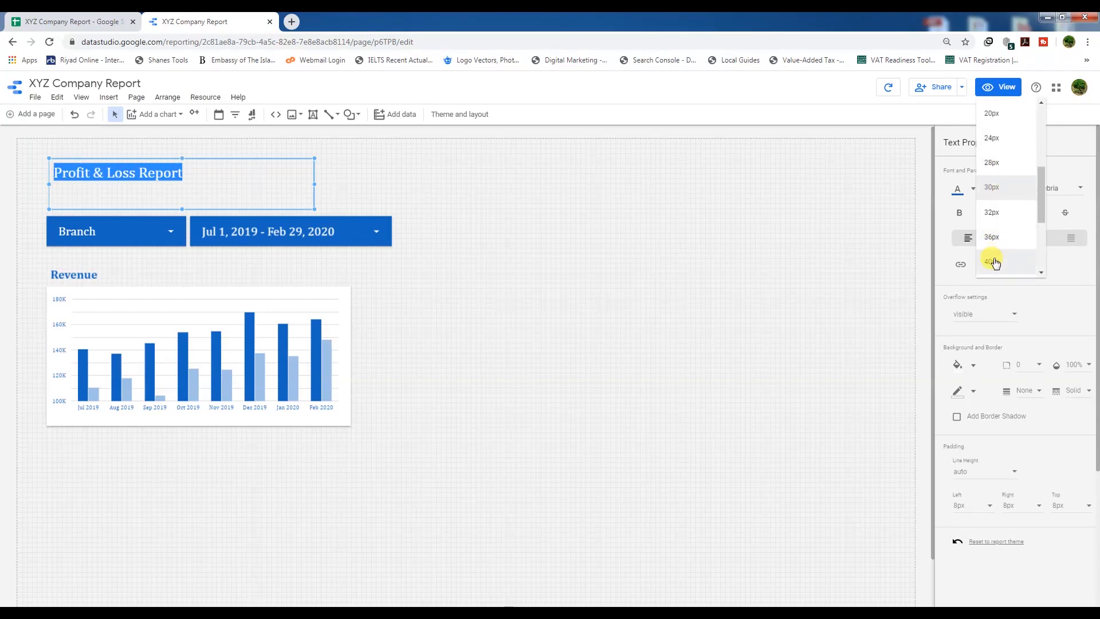
click(994, 262)
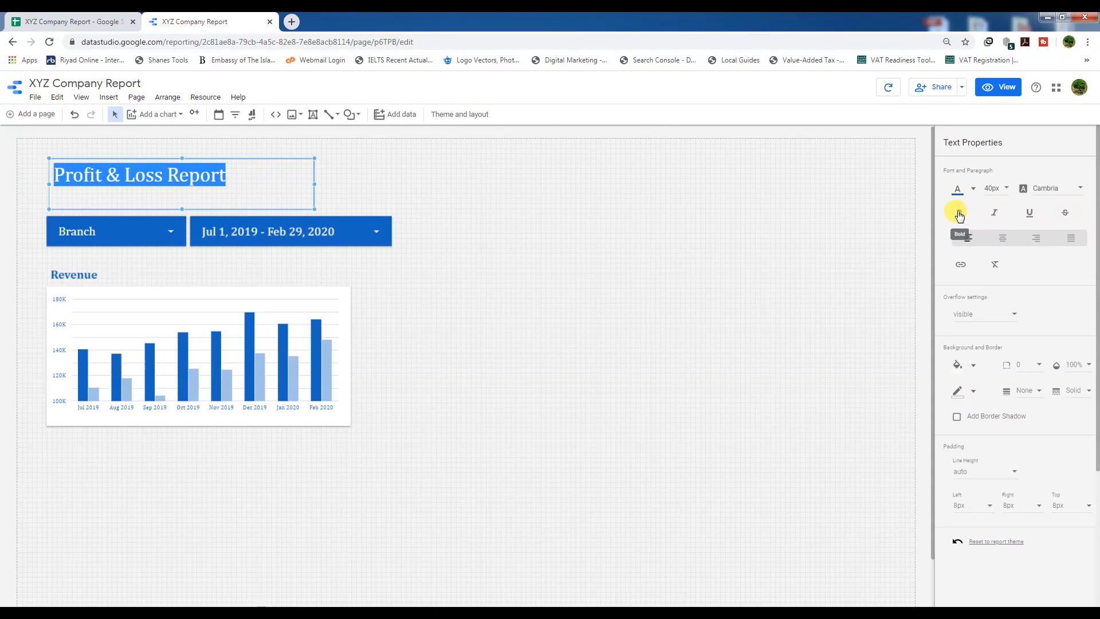
click(959, 213)
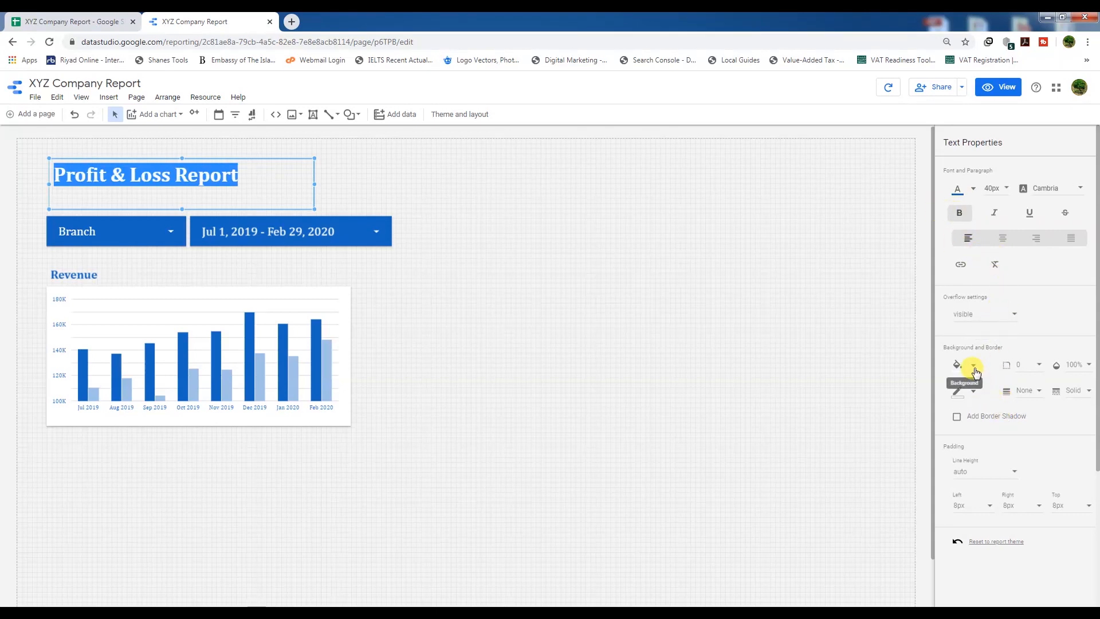
Try a border shadow on the report title's text box
scroll(990, 435, down, 1)
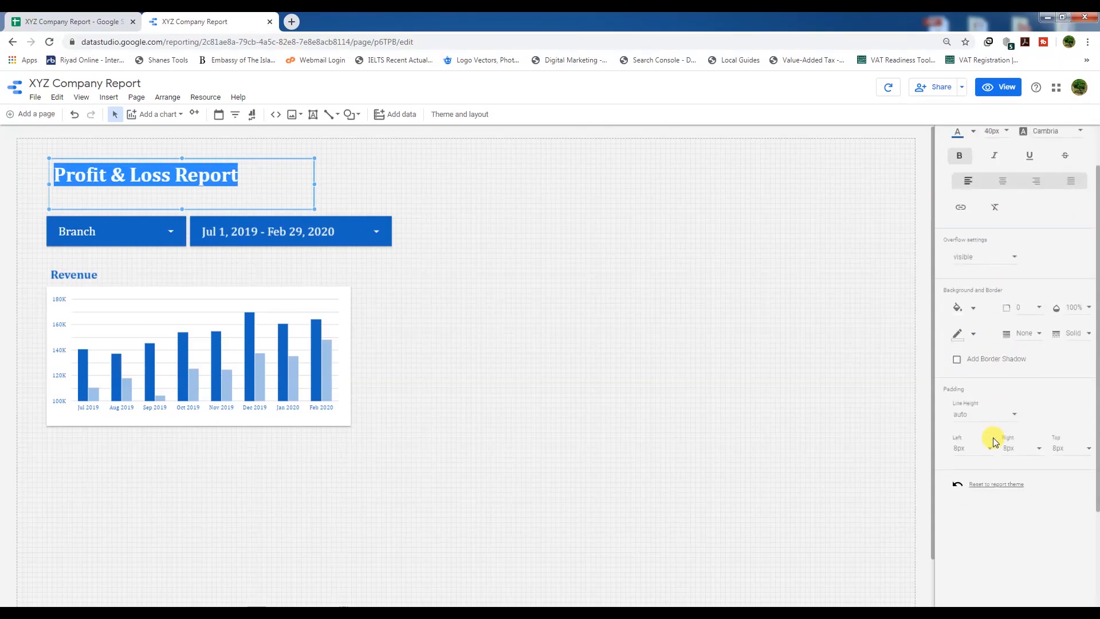
click(957, 360)
click(957, 360)
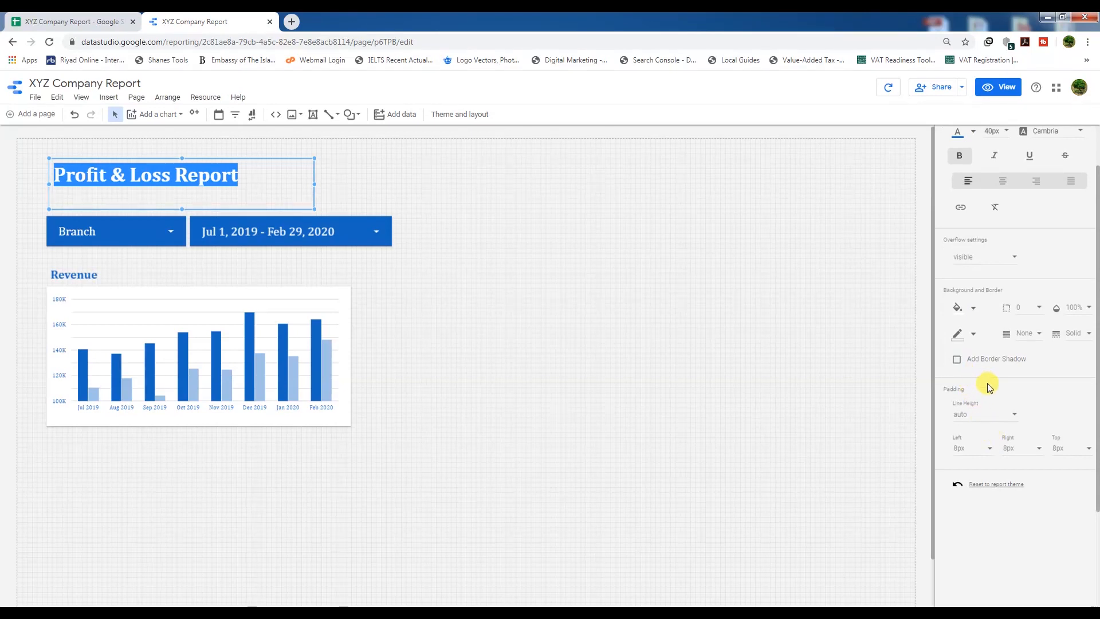
scroll(992, 453, down, 1)
scroll(995, 442, up, 2)
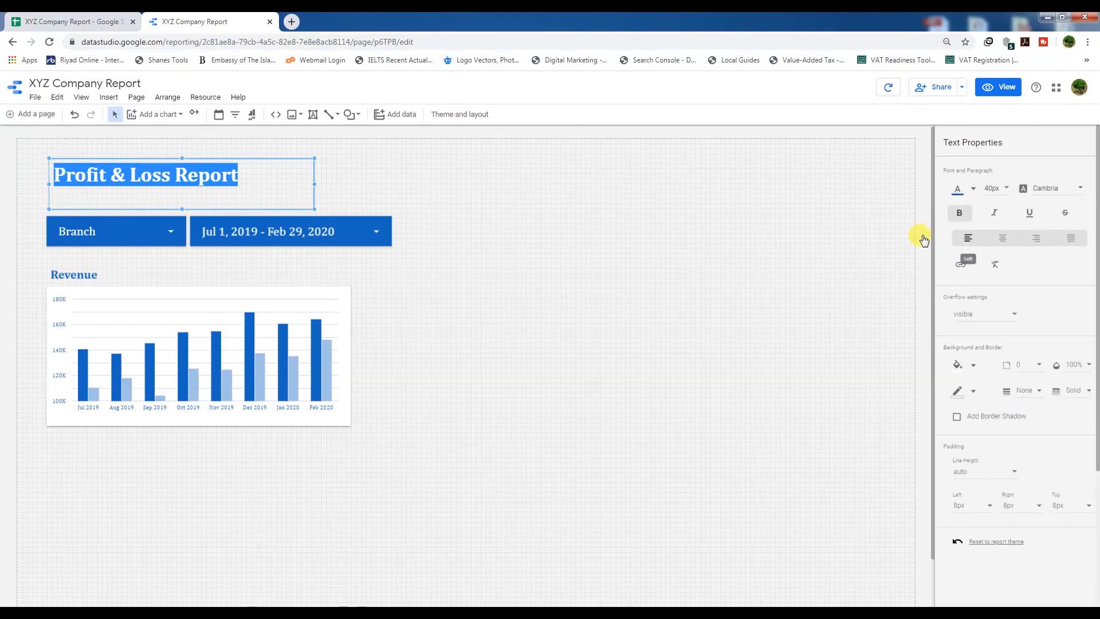
Fit the title's text box closely around its text and shift the Branch filter and date range control slightly down below it
click(555, 227)
click(189, 177)
drag(315, 183, 245, 182)
drag(147, 208, 108, 179)
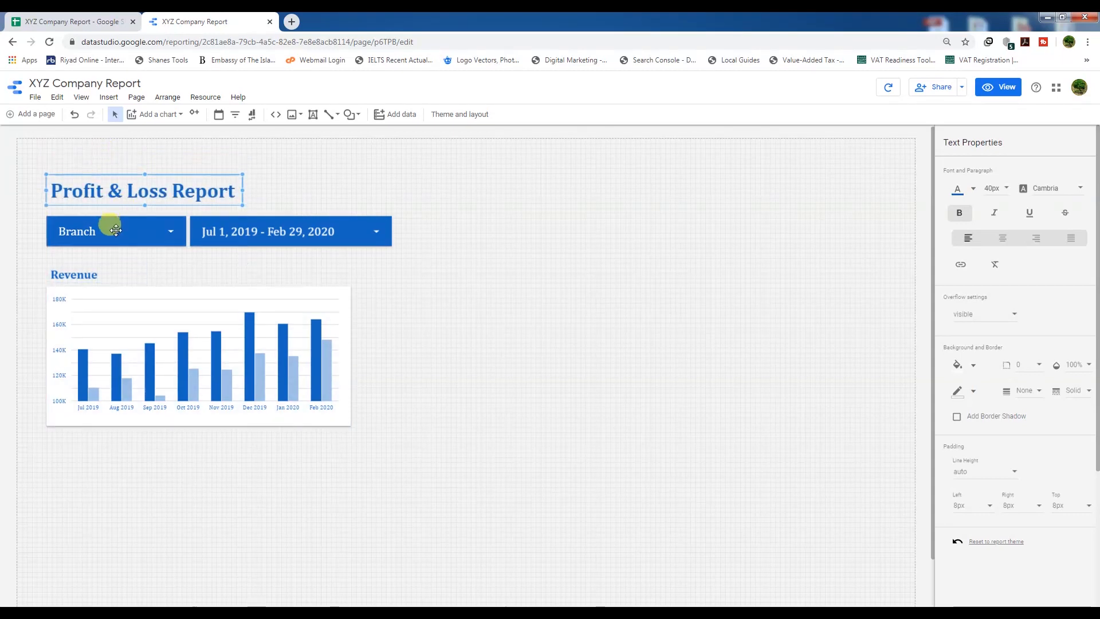
drag(116, 234, 116, 248)
drag(193, 228, 224, 252)
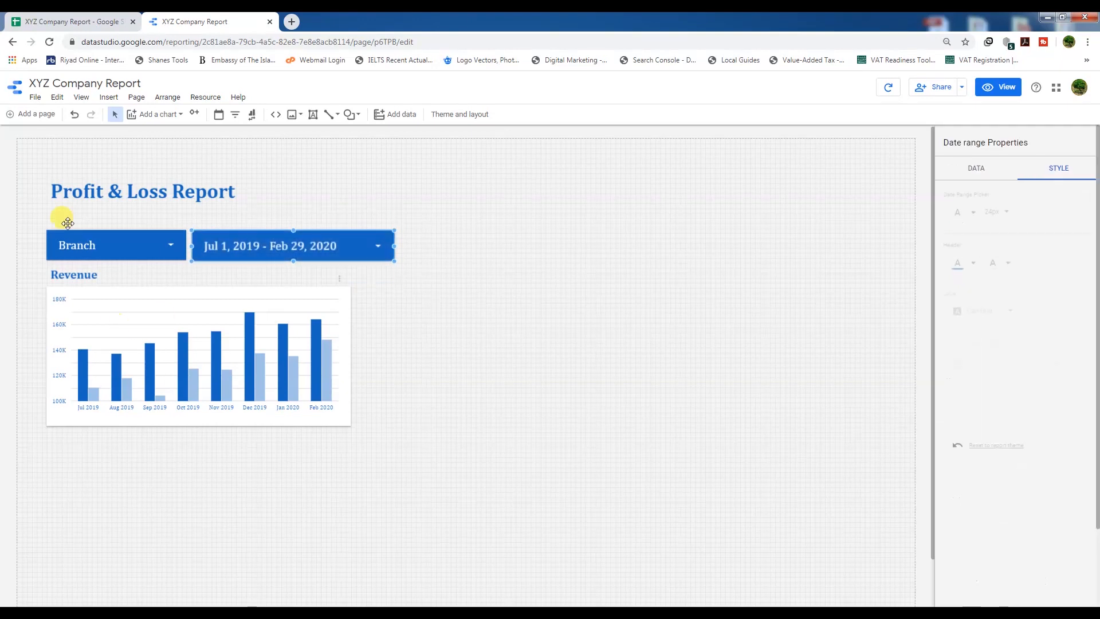
Move the title, both filter controls, the Revenue heading and the chart down together to leave space at the top of the page
drag(29, 179, 224, 471)
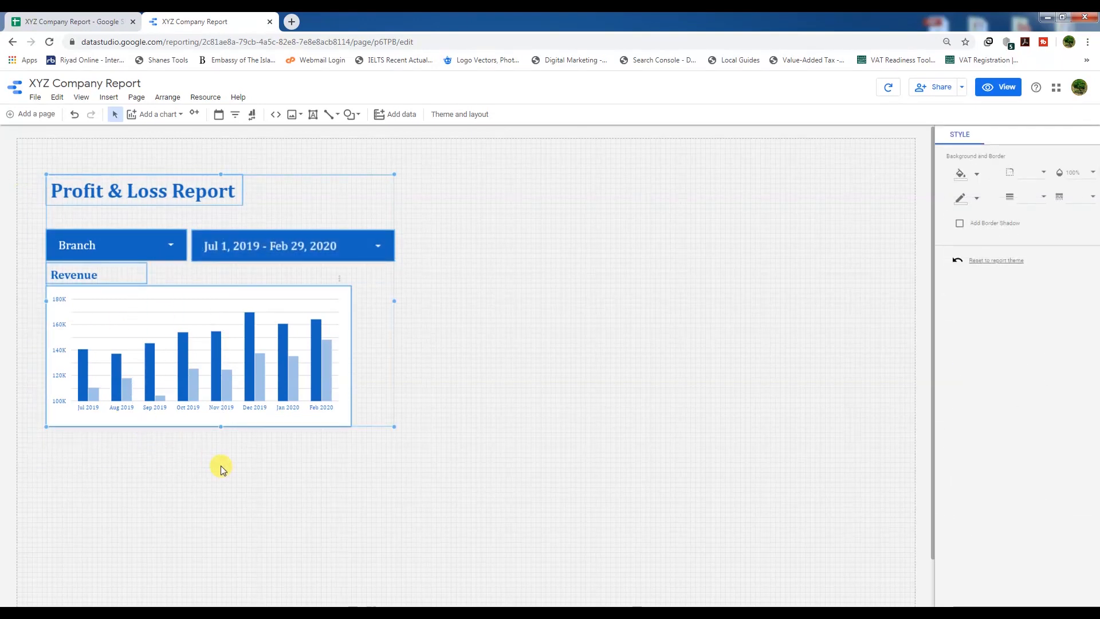
key(Down)
key(Down)
key(Down)
key(Down)
key(Down)
key(Down)
key(Down)
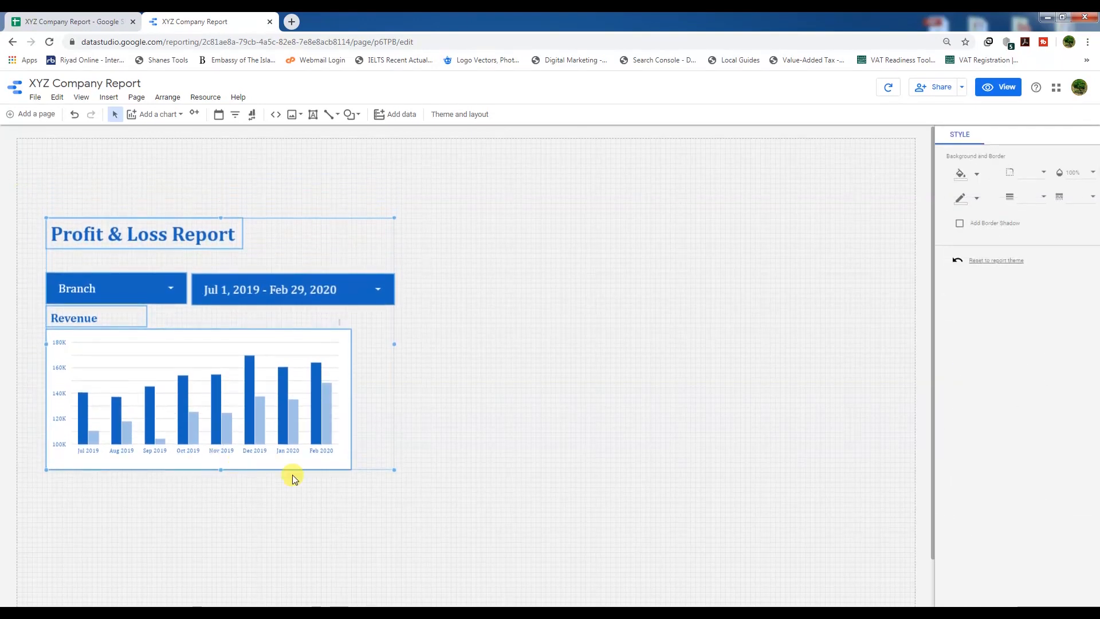
scroll(292, 475, down, 1)
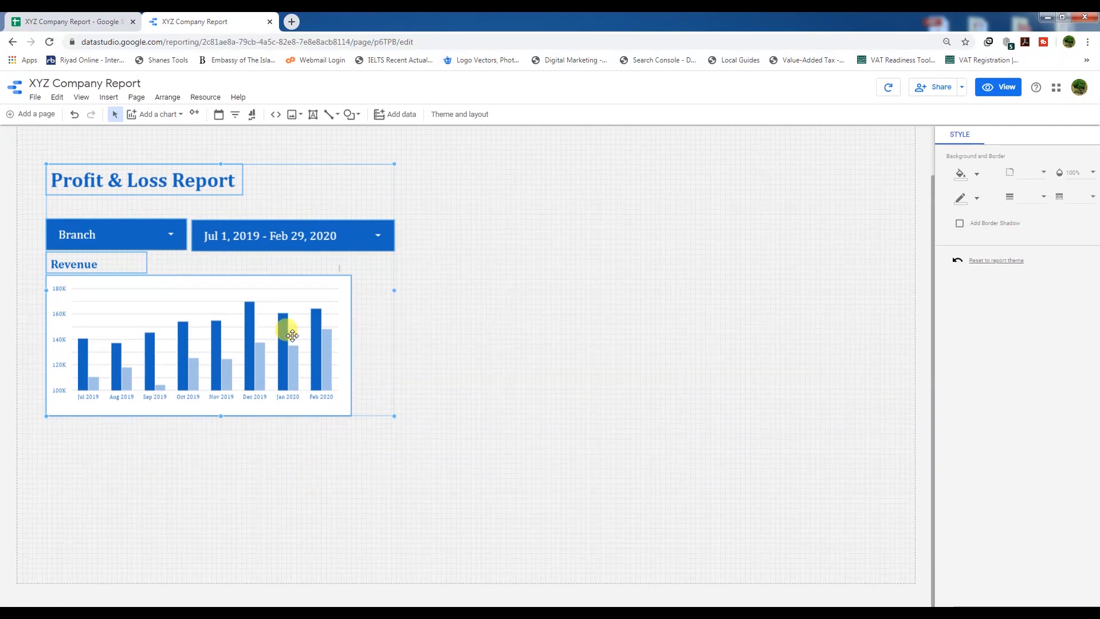
scroll(315, 318, up, 1)
click(431, 331)
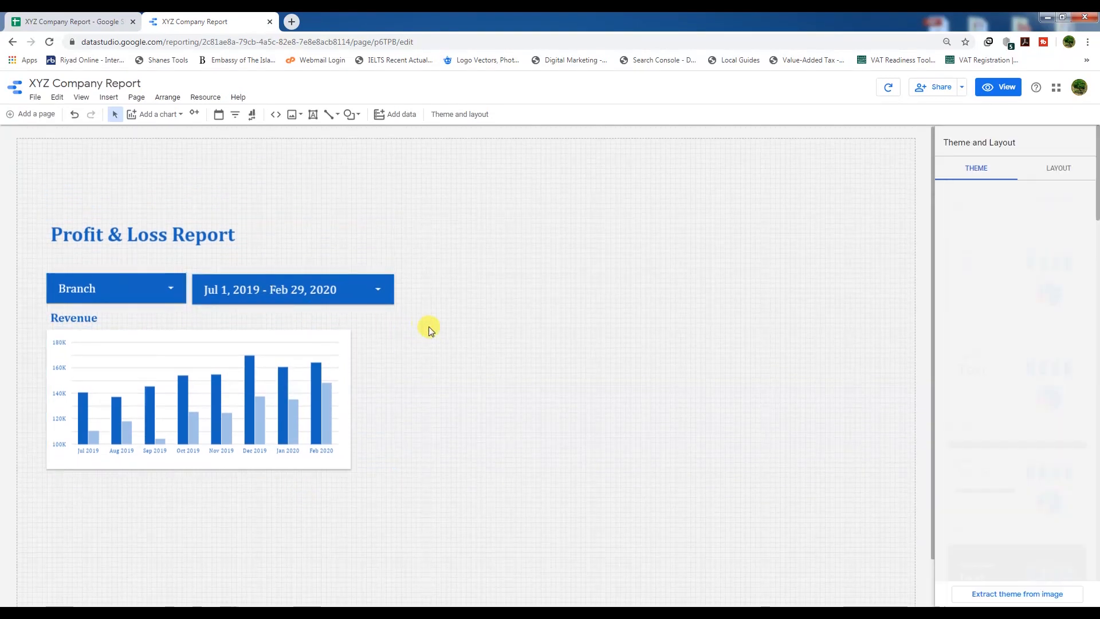
Nudge the Revenue heading slightly down so it sits closer to the chart
click(191, 418)
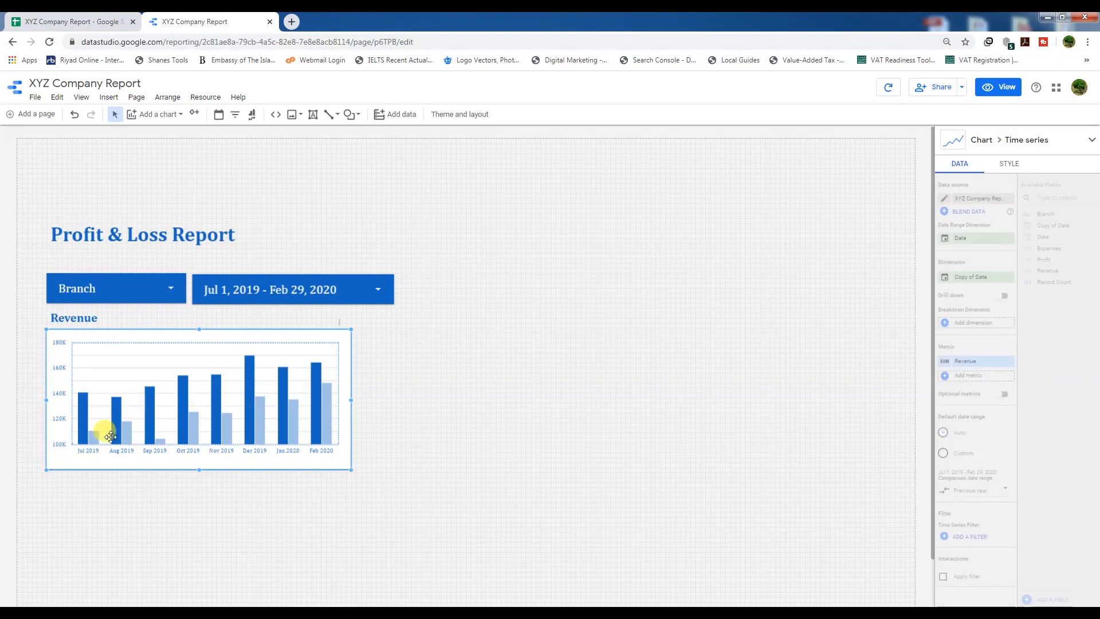
click(103, 487)
click(62, 321)
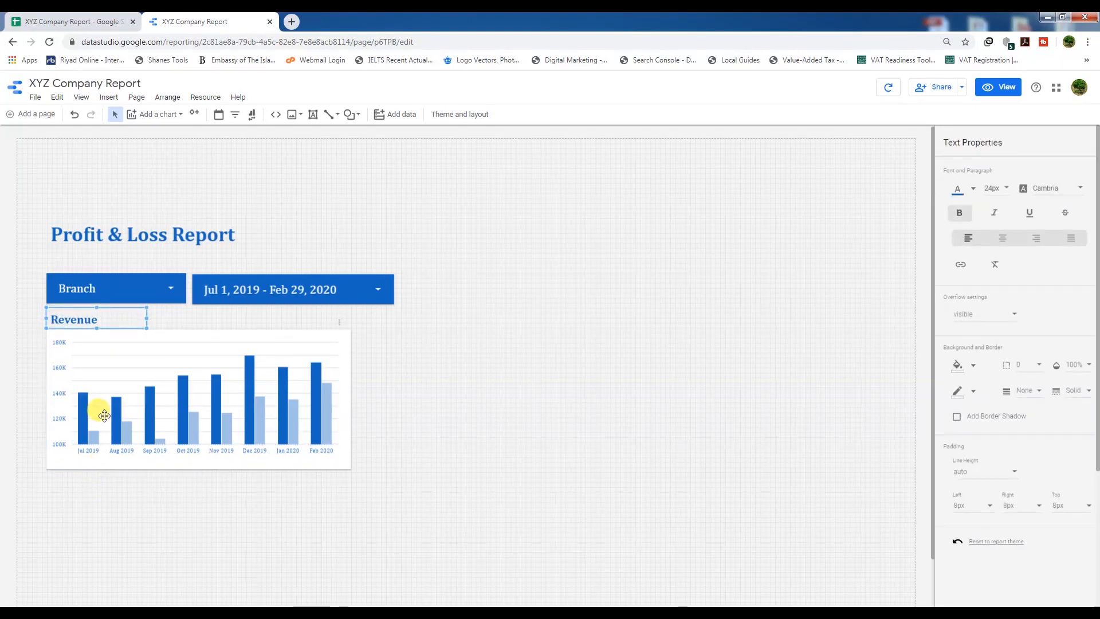
click(81, 473)
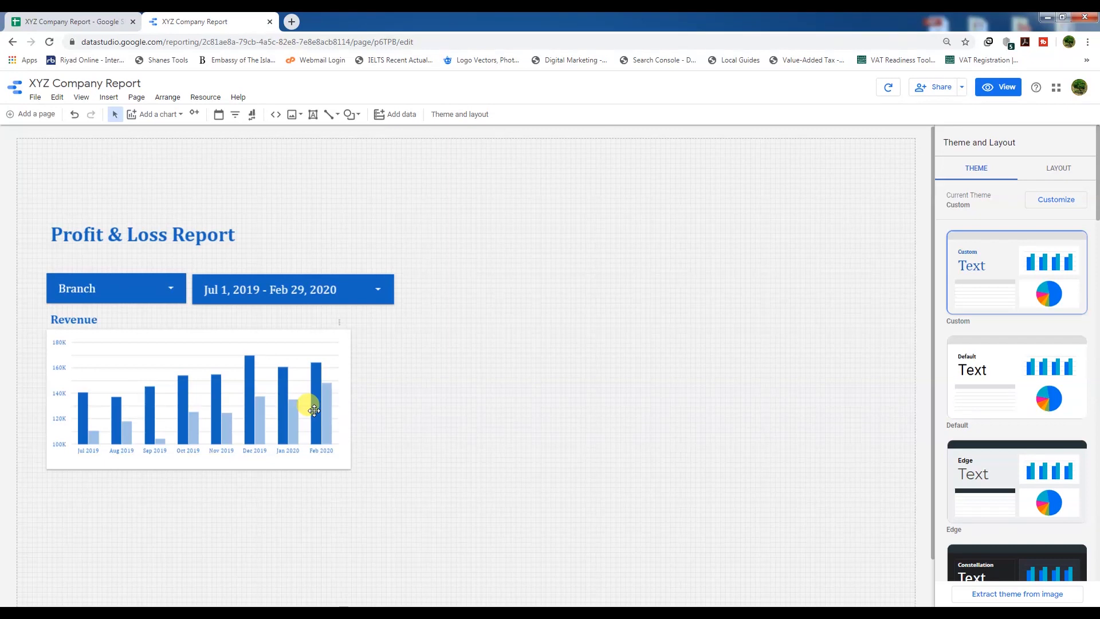
Shift all the report elements together towards the left edge of the page
drag(36, 226, 319, 531)
key(shift+Left)
key(shift+Left)
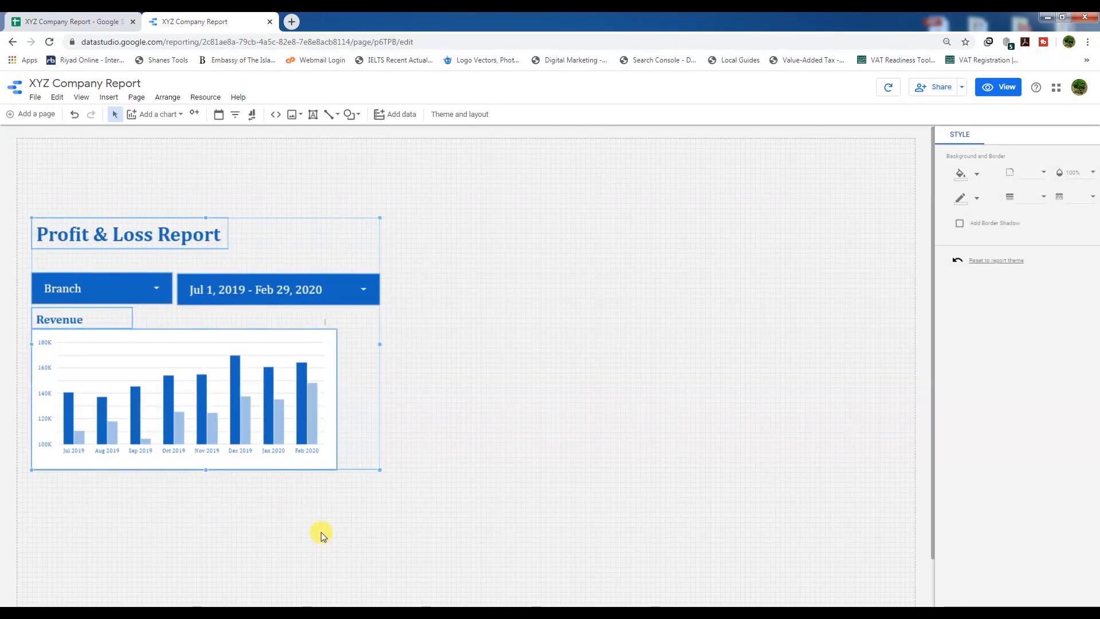
click(423, 473)
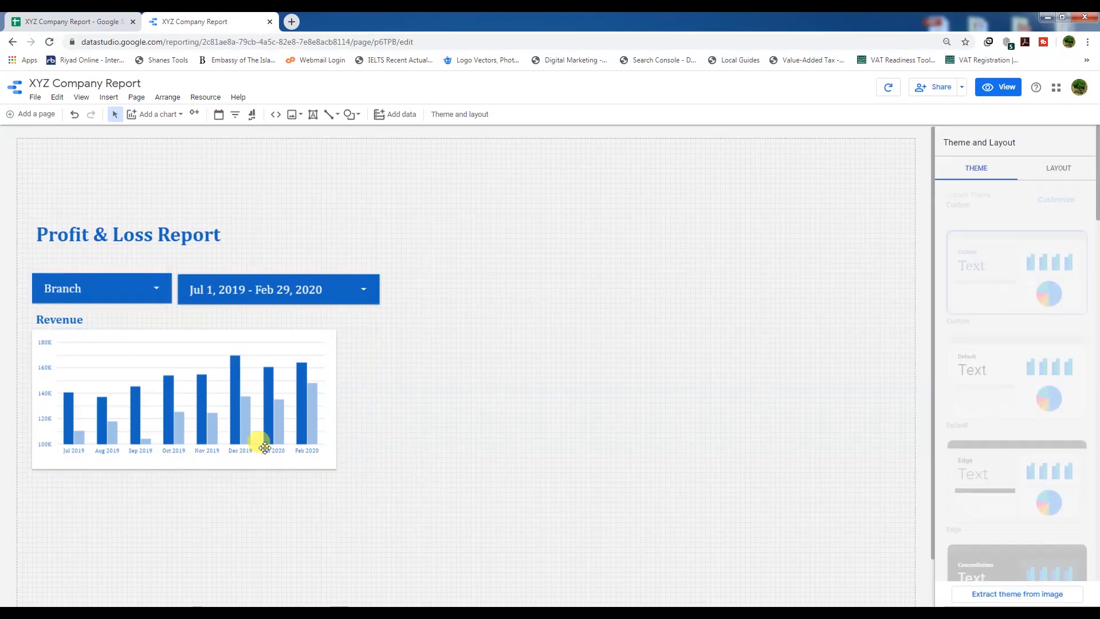
Duplicate the Revenue title and chart three times, arranging the four copies in a two-by-two grid below the filter controls
drag(23, 315, 115, 491)
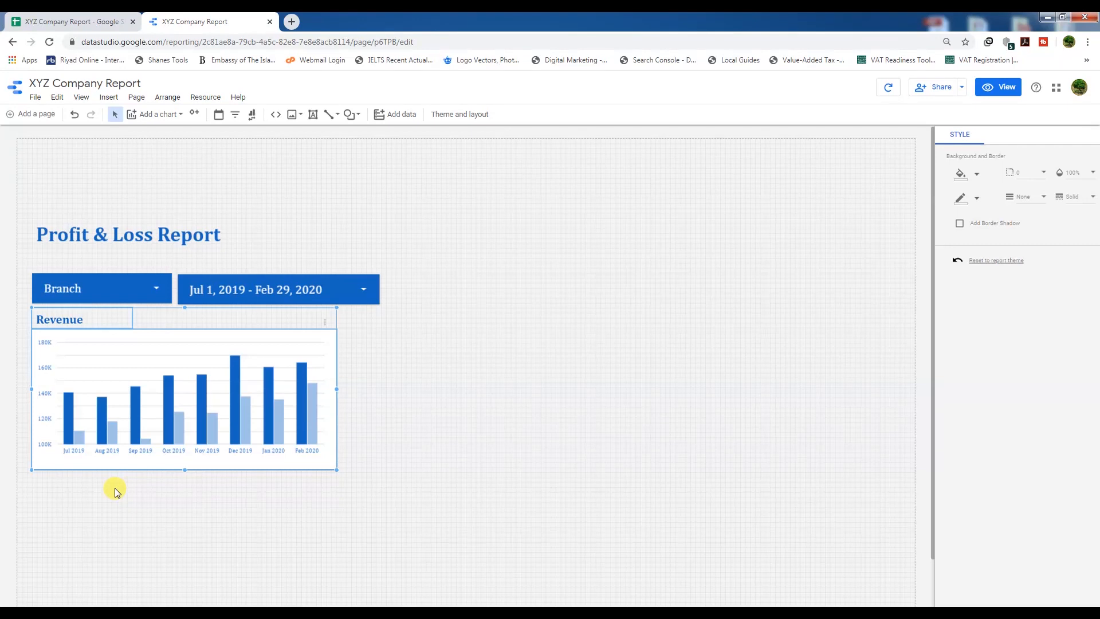
key(ctrl+d)
drag(341, 408, 678, 401)
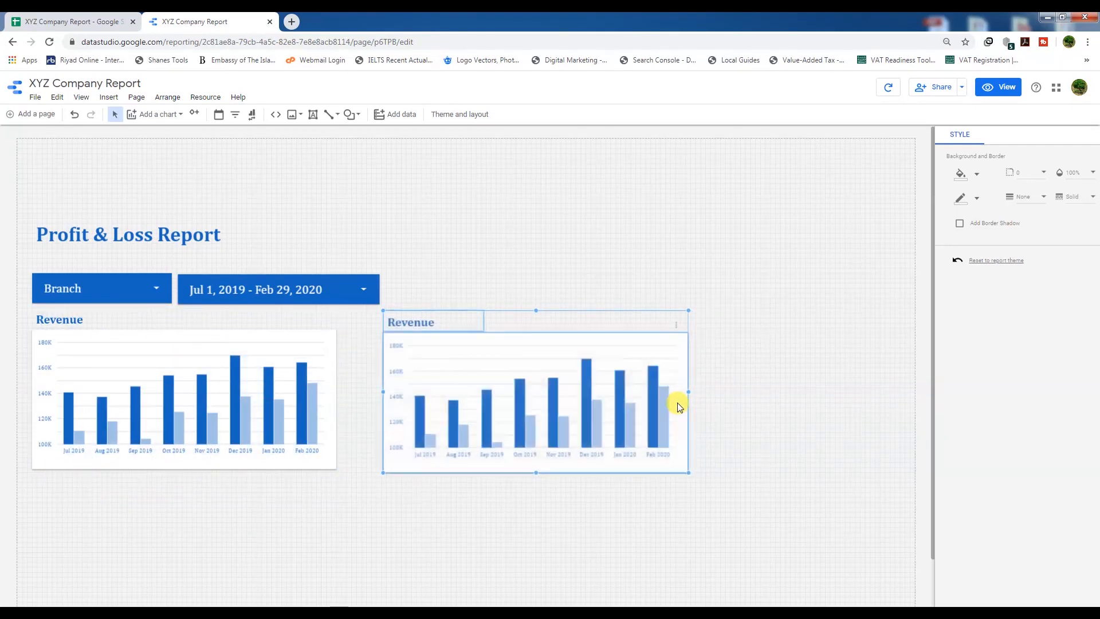
scroll(599, 490, down, 1)
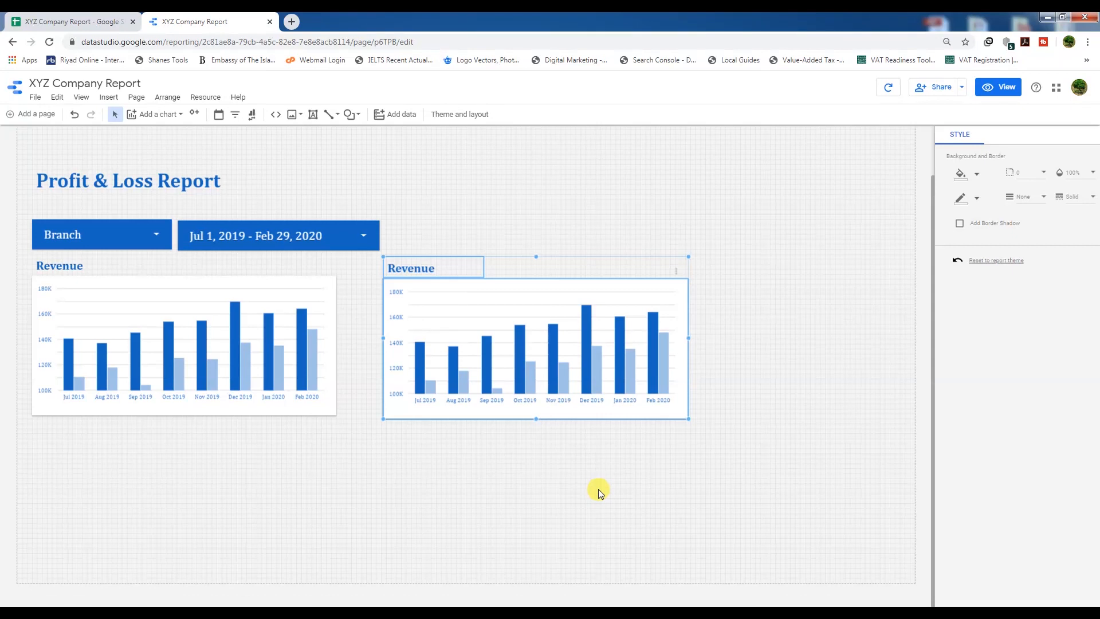
key(ctrl+d)
drag(679, 310, 320, 467)
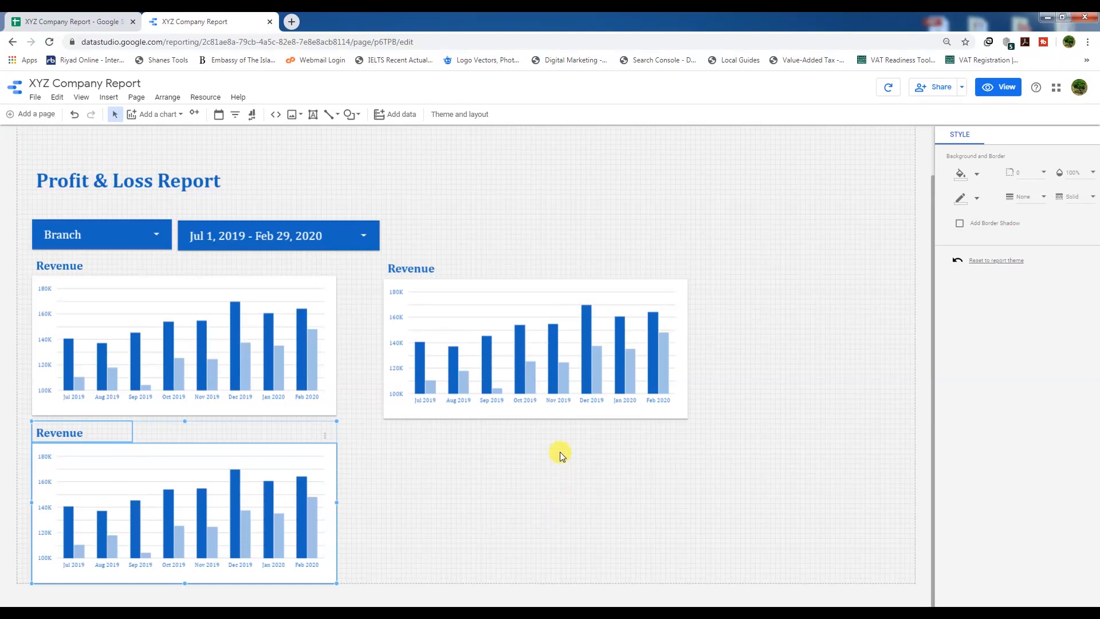
key(ctrl+d)
drag(326, 484, 674, 486)
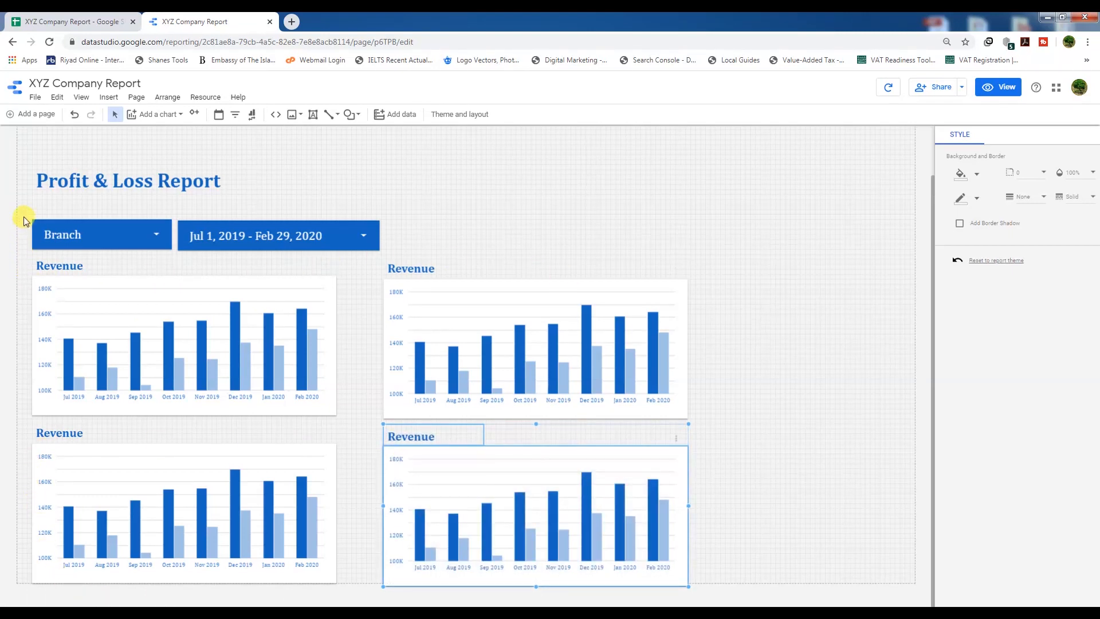
Move the branch filter, date range control and all four titled charts slightly up, closer to the report heading
drag(23, 219, 705, 564)
key(Up)
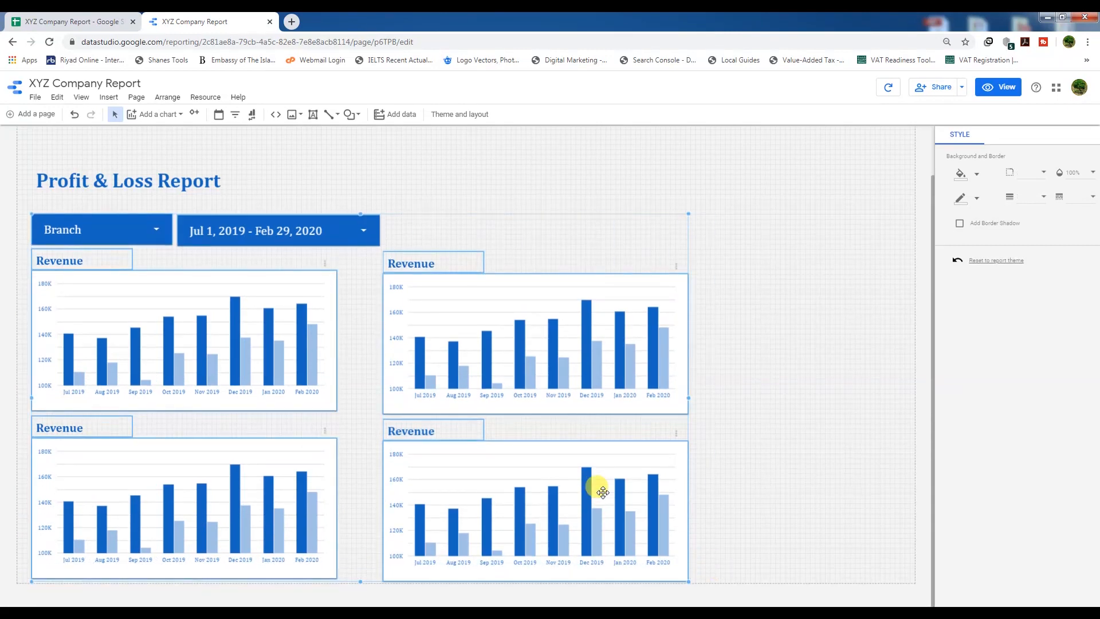
key(Up)
click(814, 445)
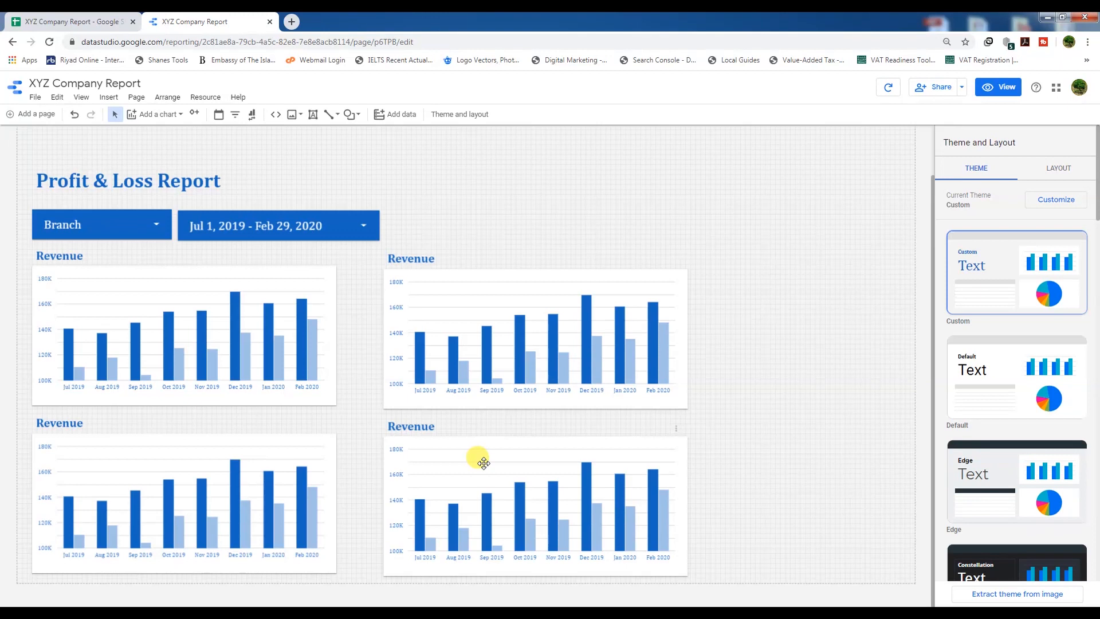
Shorten all four charts slightly from their lower edges, keeping the heights matched and leaving a gap between the rows
click(209, 395)
drag(184, 404, 185, 395)
click(160, 516)
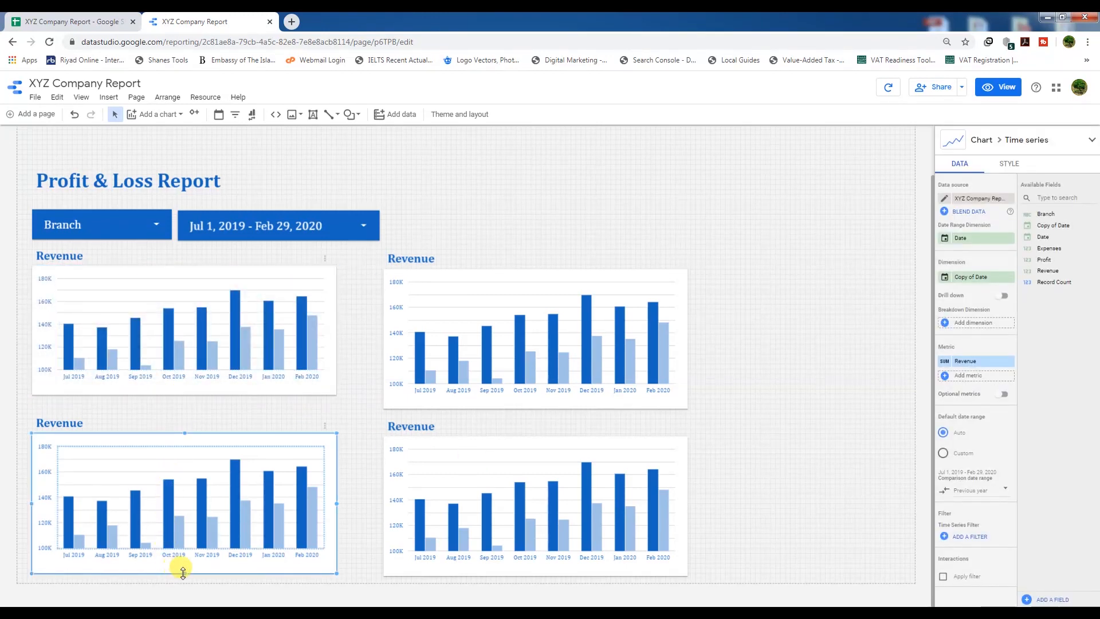
drag(184, 573, 180, 562)
click(492, 401)
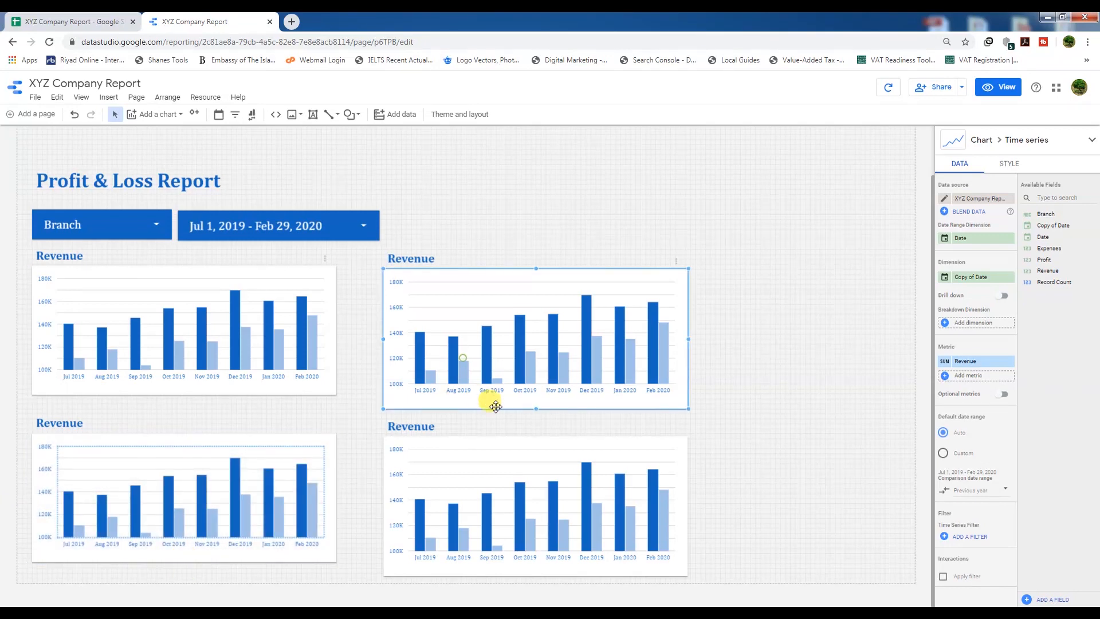
drag(537, 408, 532, 395)
click(503, 488)
drag(531, 574, 534, 560)
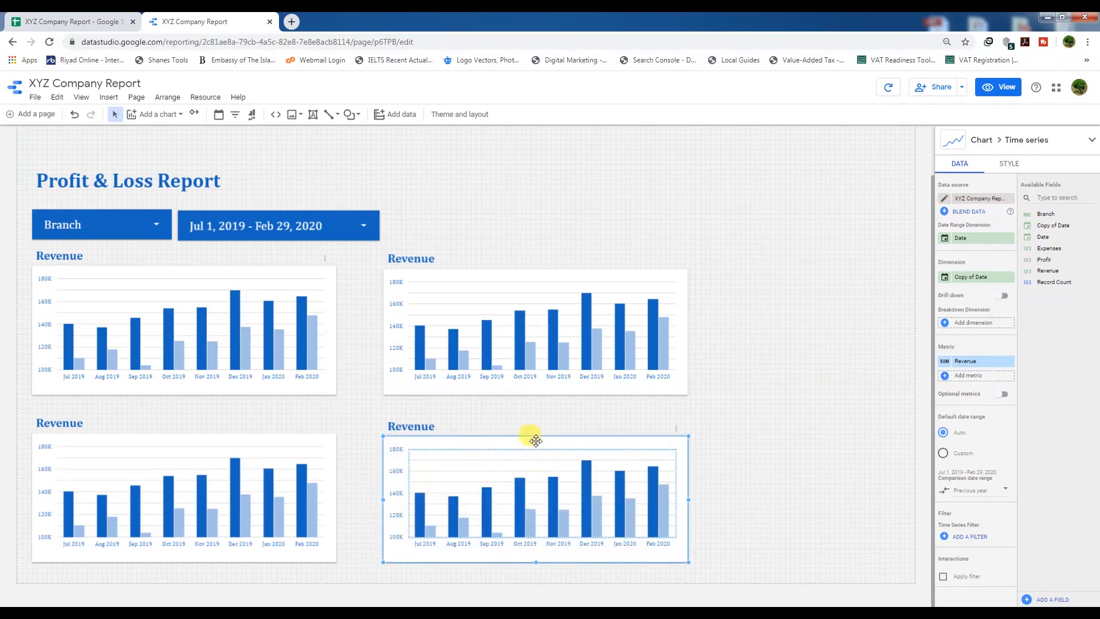
Rename the title above the upper-right chart as Expenses
click(422, 312)
click(411, 260)
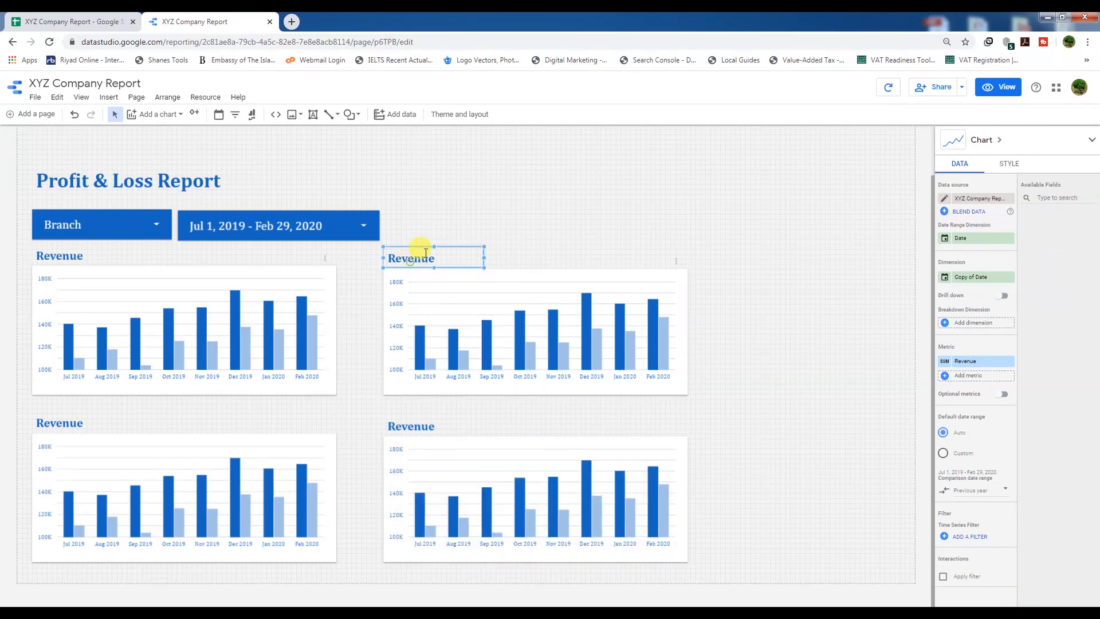
double_click(387, 260)
text(Expenses)
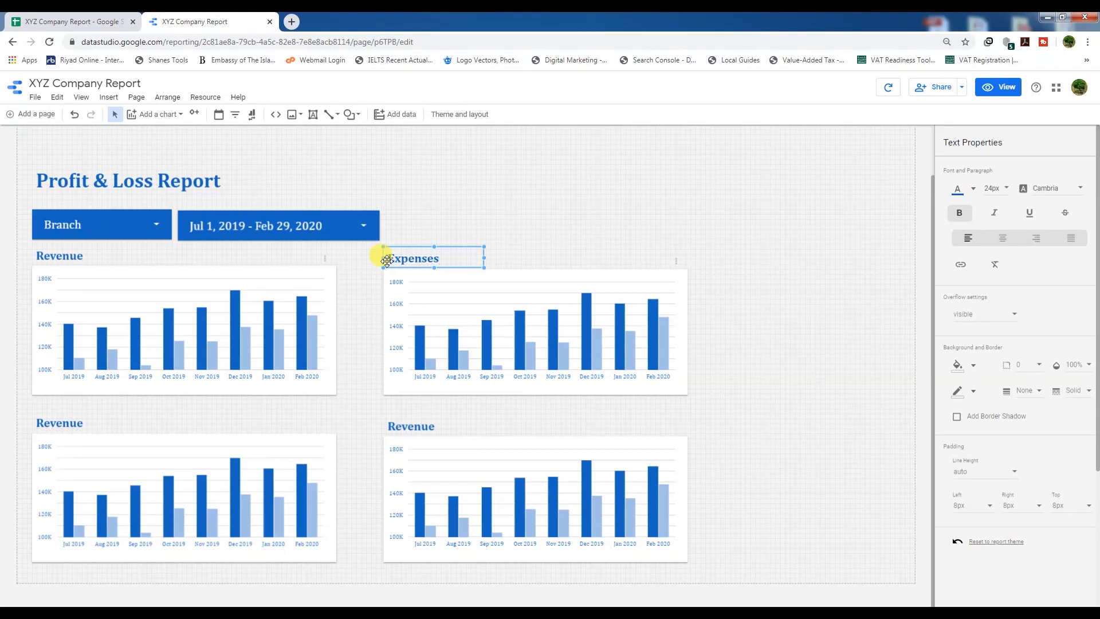
Replace the Revenue metric of the chart under the Expenses title with the Expenses field
click(578, 351)
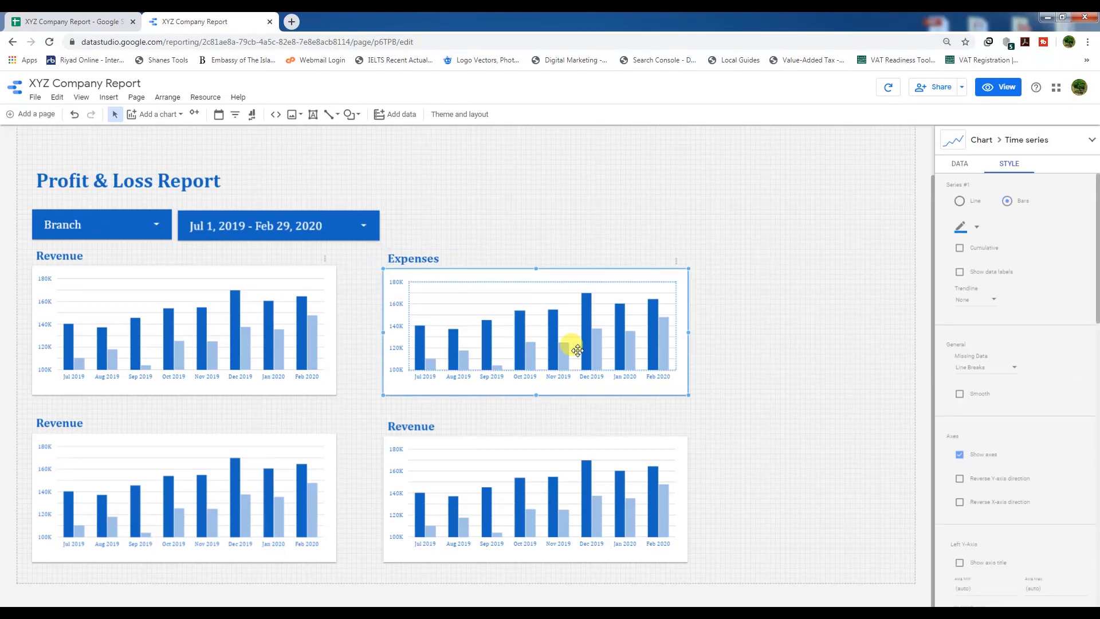
click(958, 165)
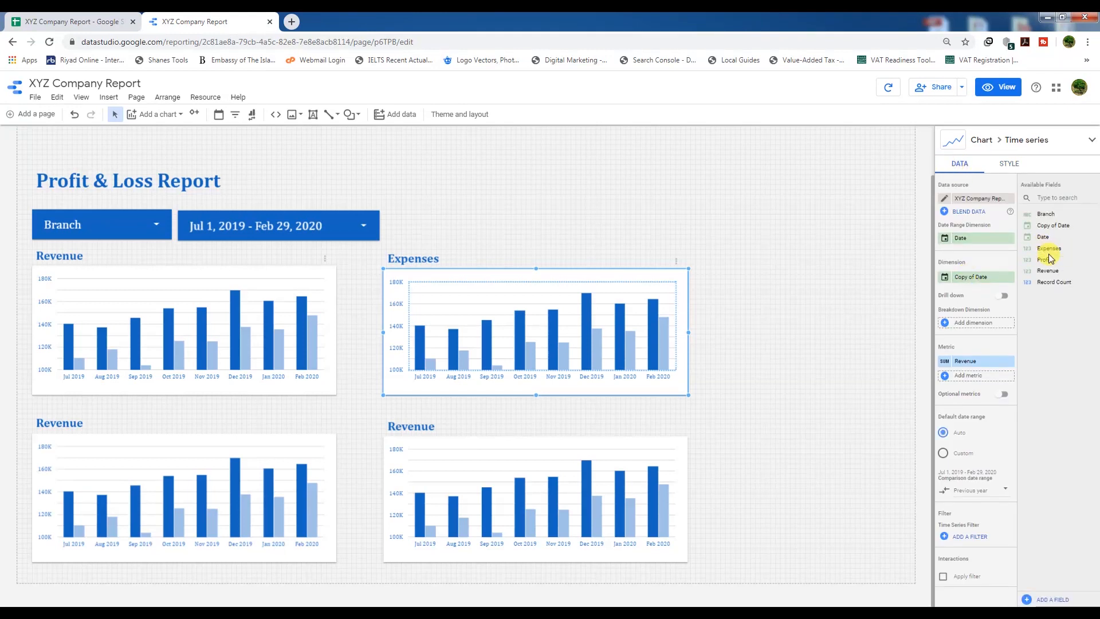
drag(1047, 248, 974, 370)
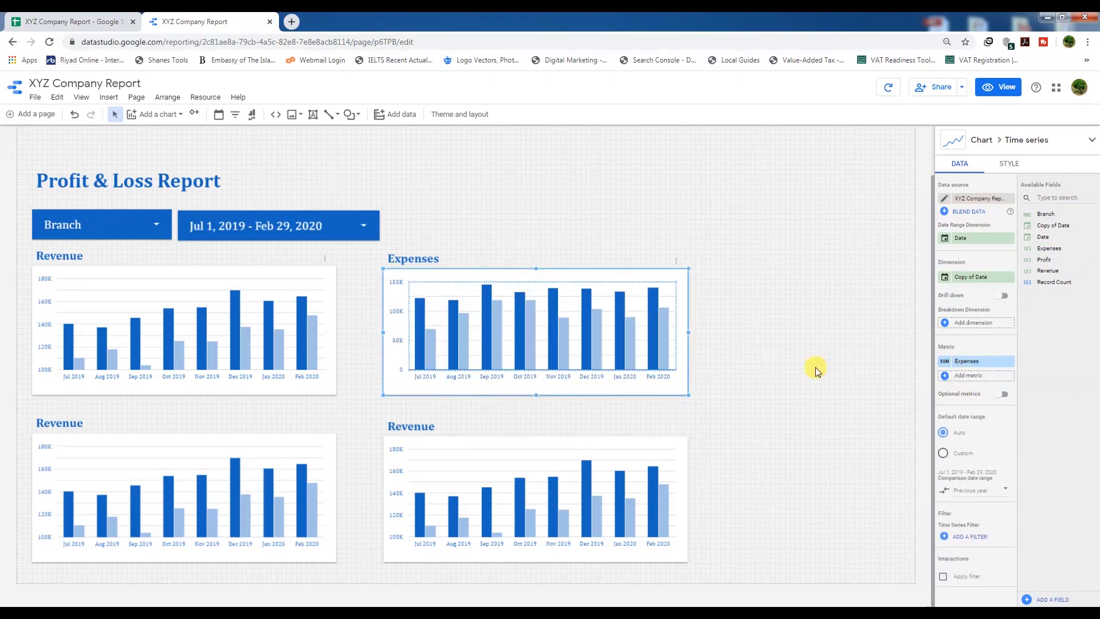
Change the bar colour of the Expenses chart's series to crimson
click(1005, 166)
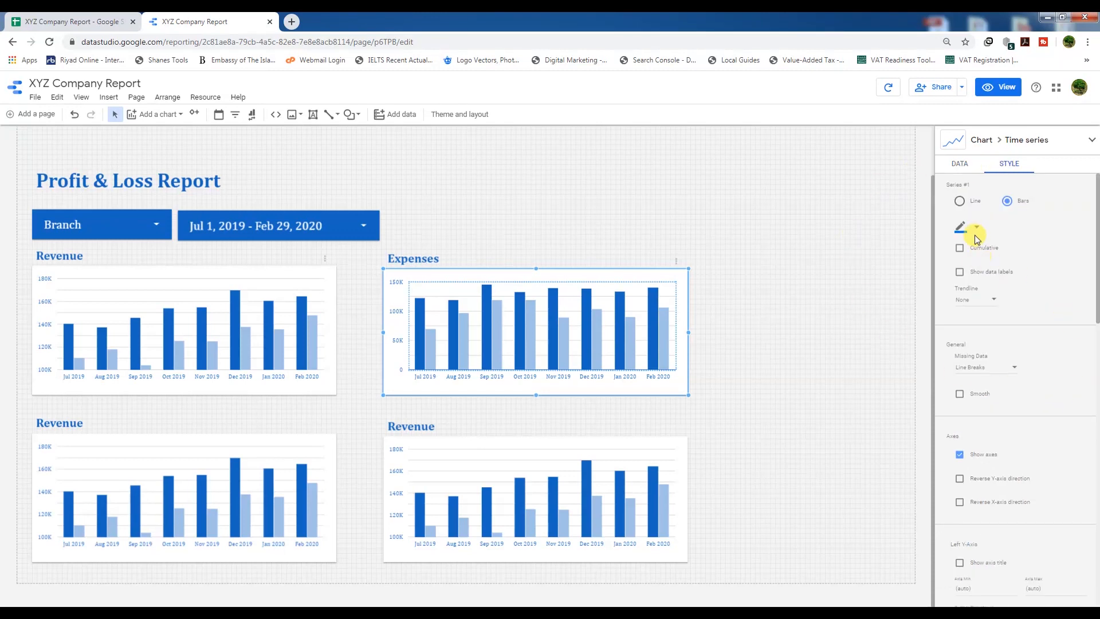
click(978, 230)
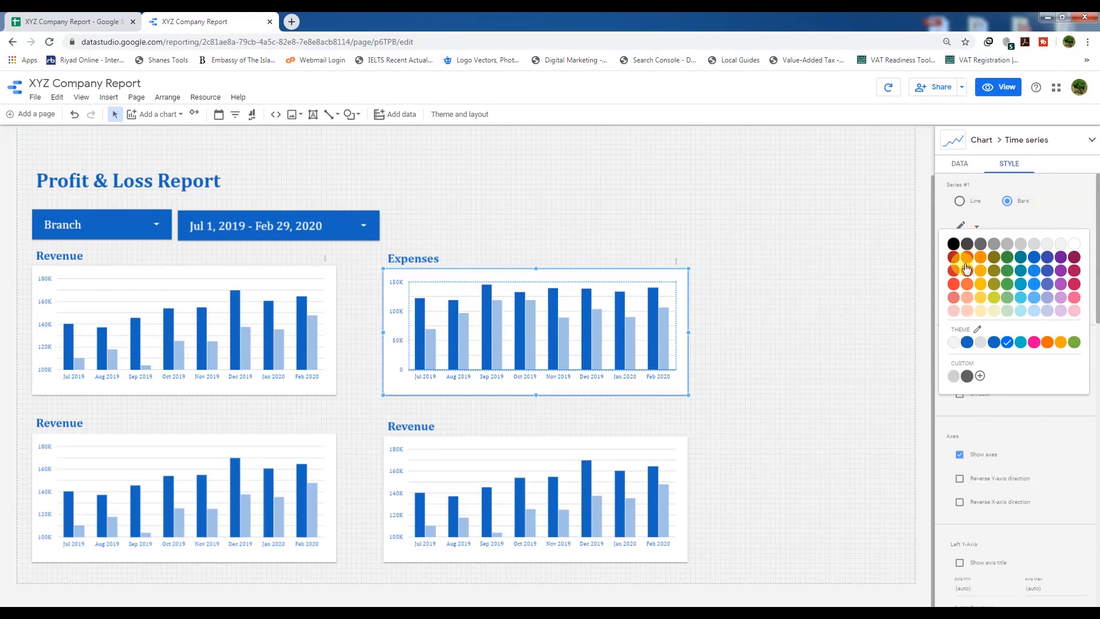
click(1074, 258)
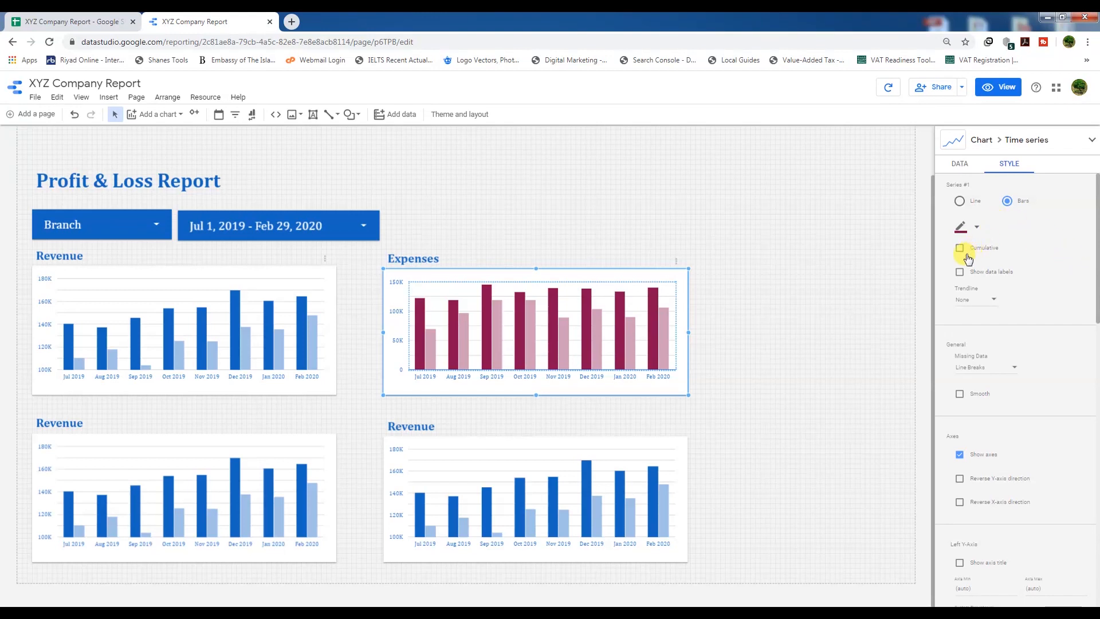
click(968, 225)
click(1074, 270)
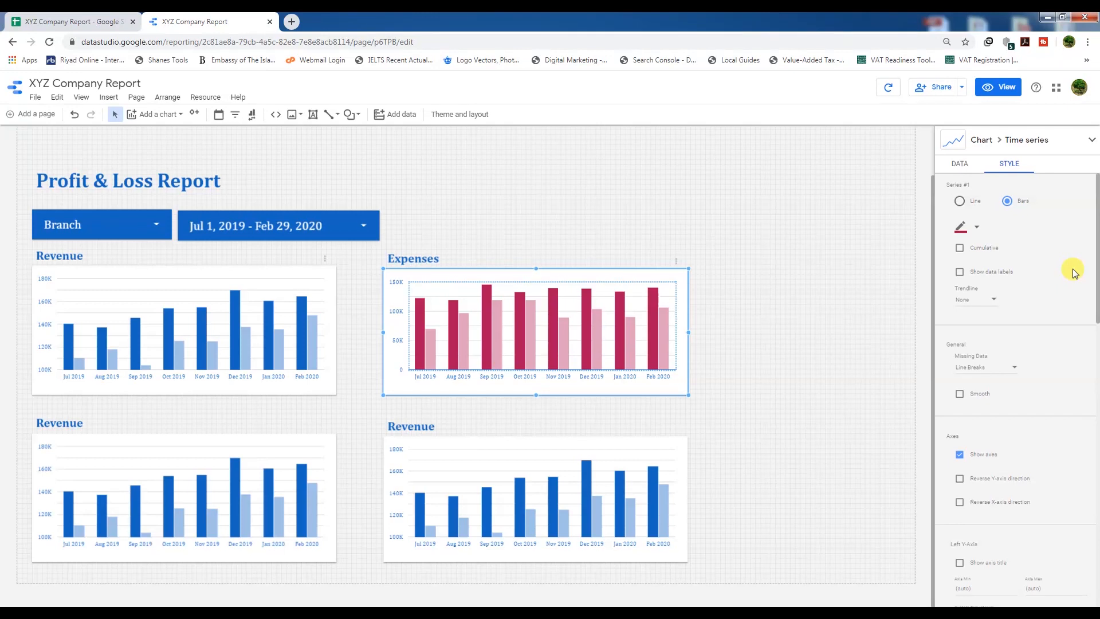
Recolour the Expenses title text crimson to match its chart's bars
double_click(436, 258)
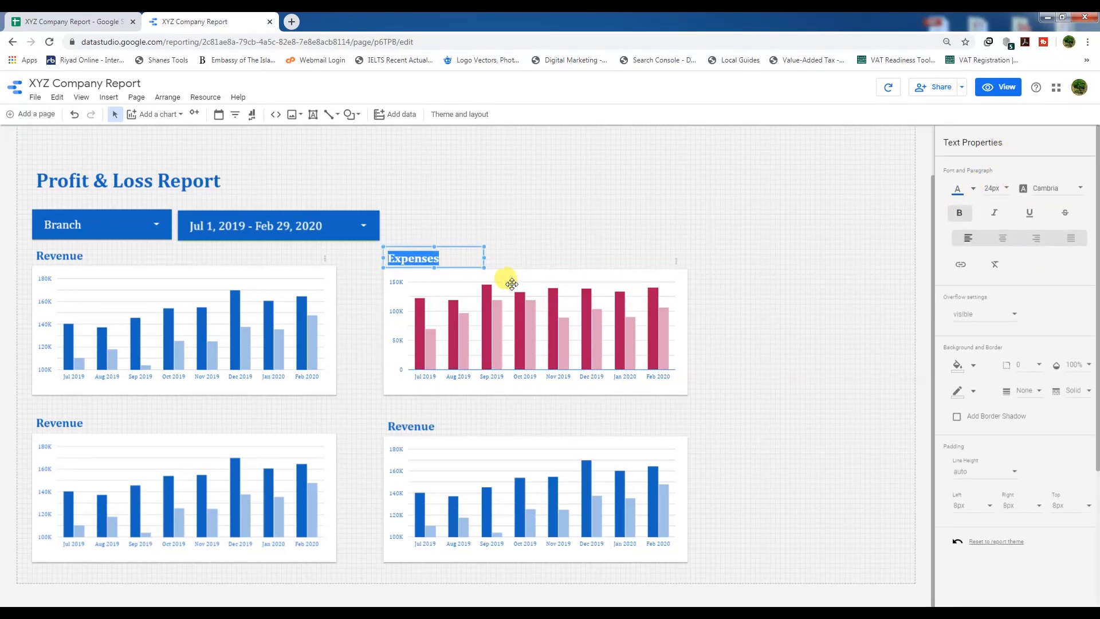
click(974, 189)
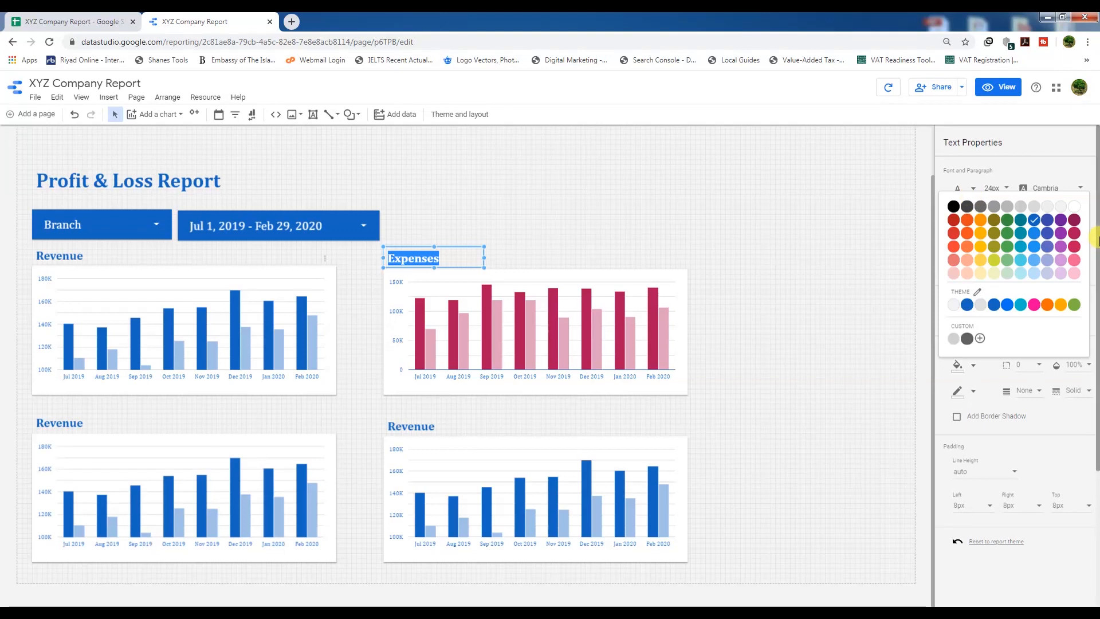
click(1070, 228)
click(734, 242)
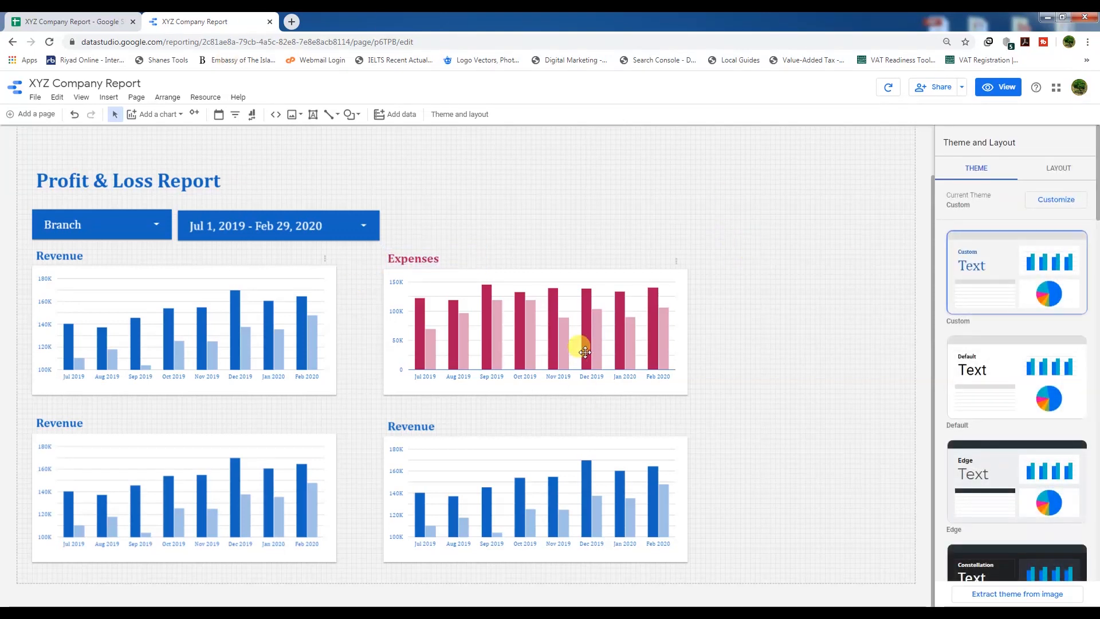
Widen the Expenses chart and the Revenue chart below it by extending their right edges to the same position
click(637, 355)
drag(689, 334, 722, 331)
click(653, 479)
drag(690, 500, 722, 498)
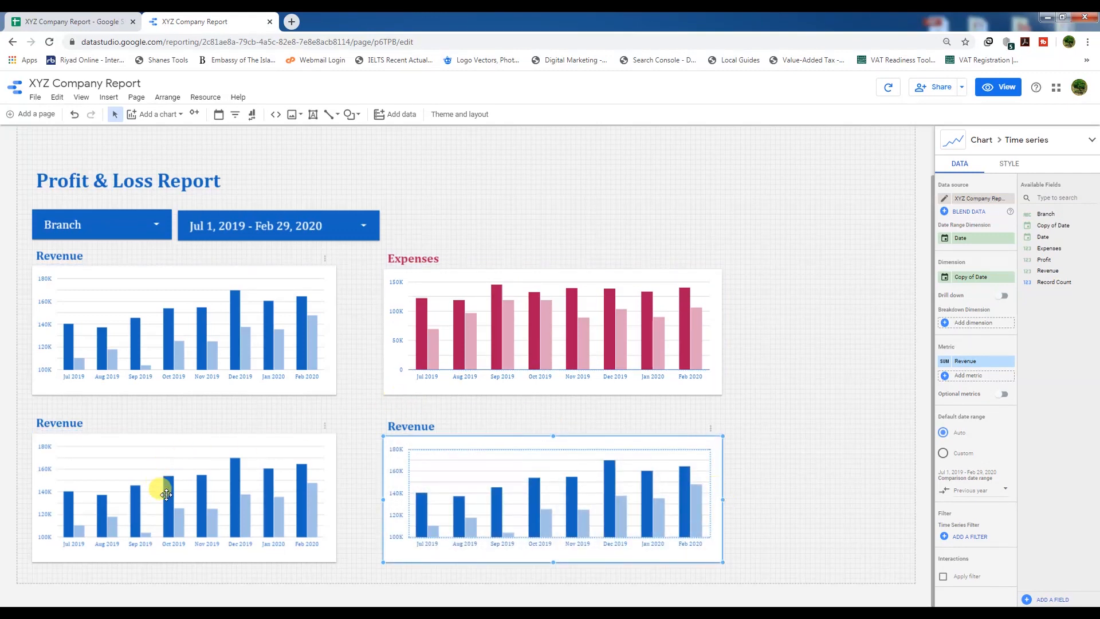
Rename the title above the lower-left chart as Net Profit and colour its text dark green
click(160, 514)
click(44, 422)
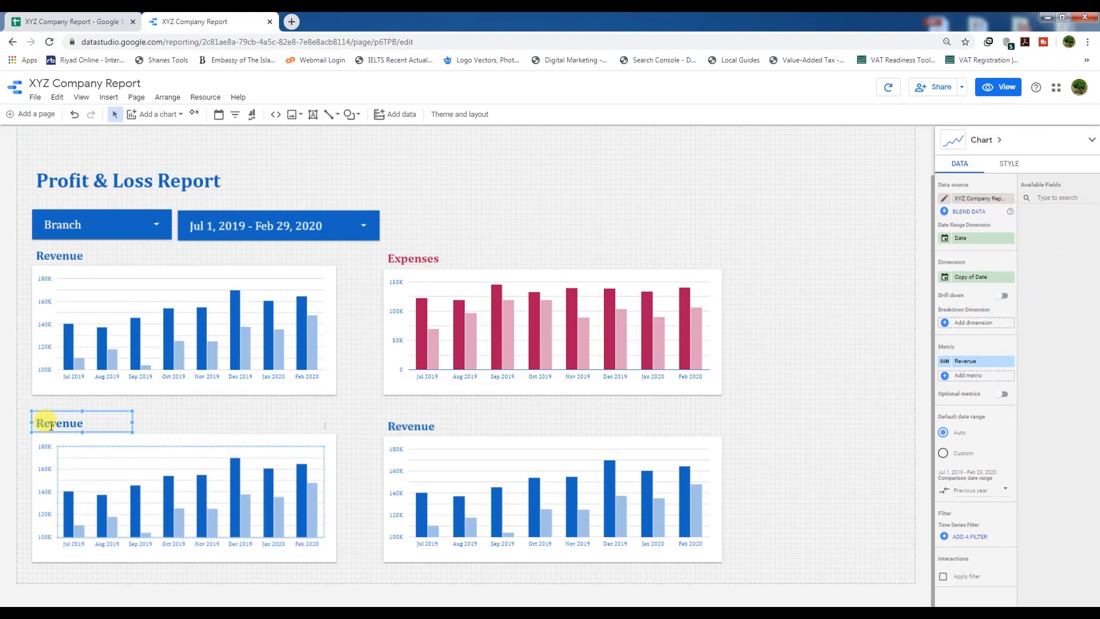
drag(81, 422, 16, 425)
text(Net Profit)
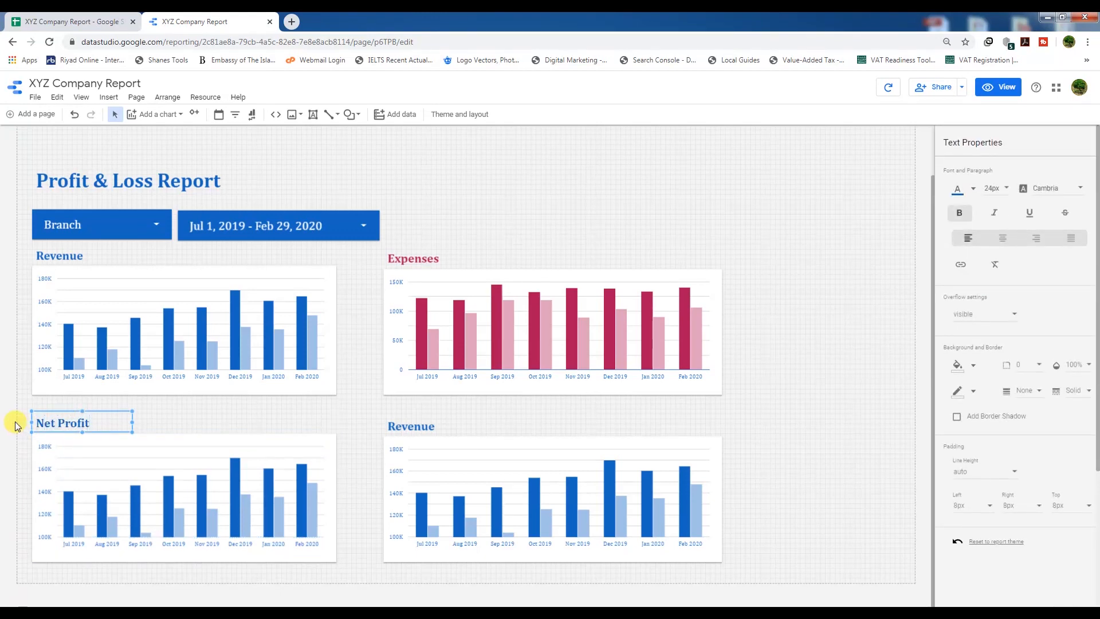
triple_click(96, 423)
click(975, 189)
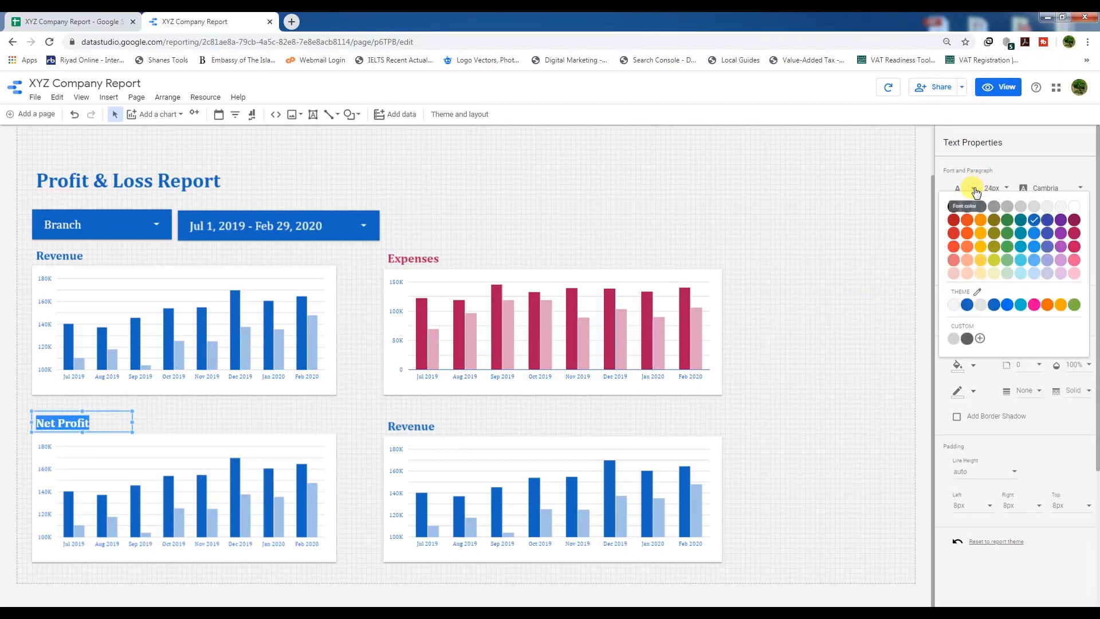
click(1007, 221)
Add Profit as the metric of the chart under the Net Profit title and remove its Revenue metric
click(260, 520)
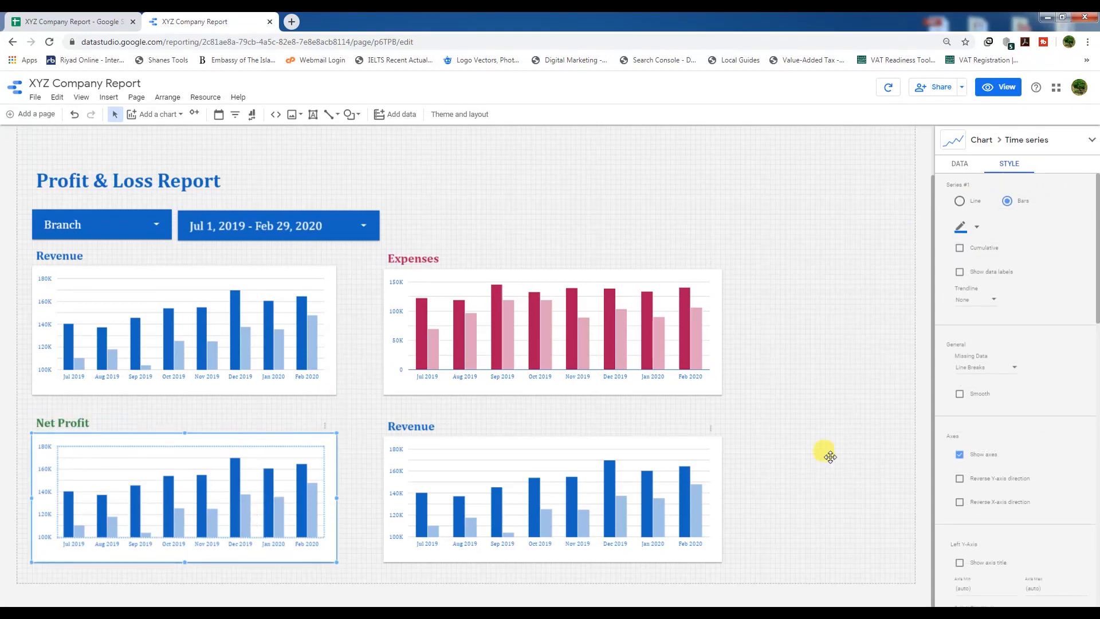
click(960, 165)
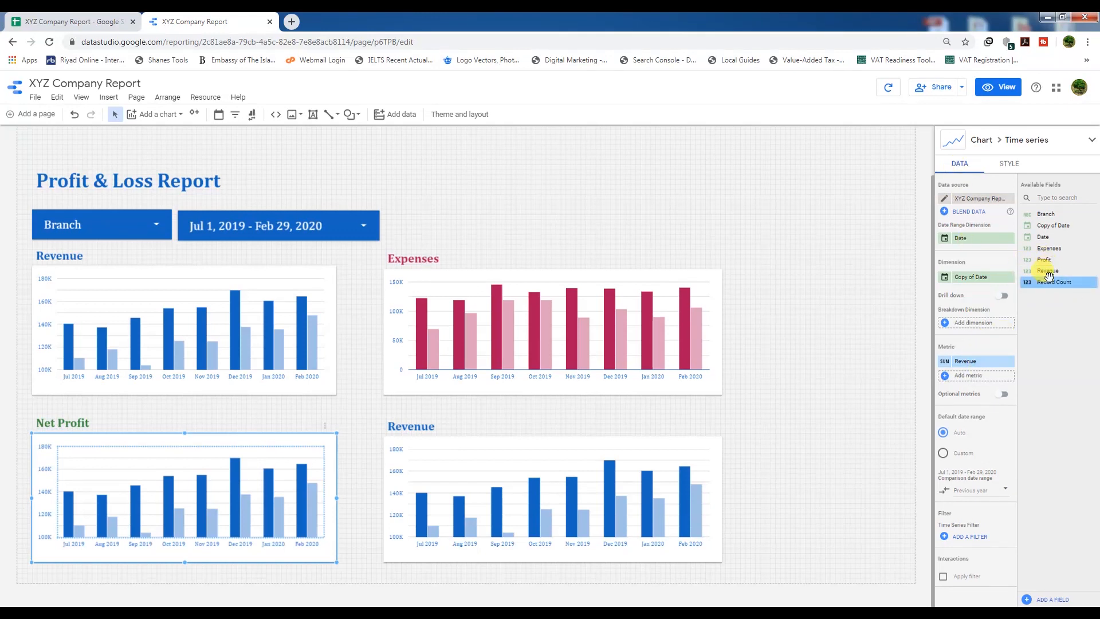
drag(1043, 260, 969, 363)
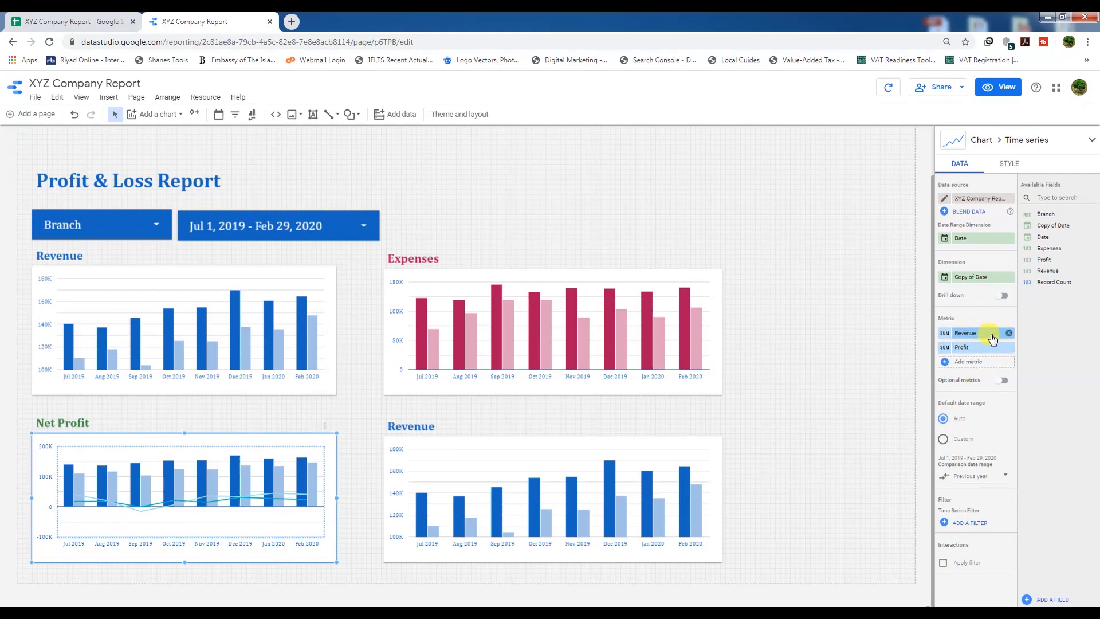
click(1011, 335)
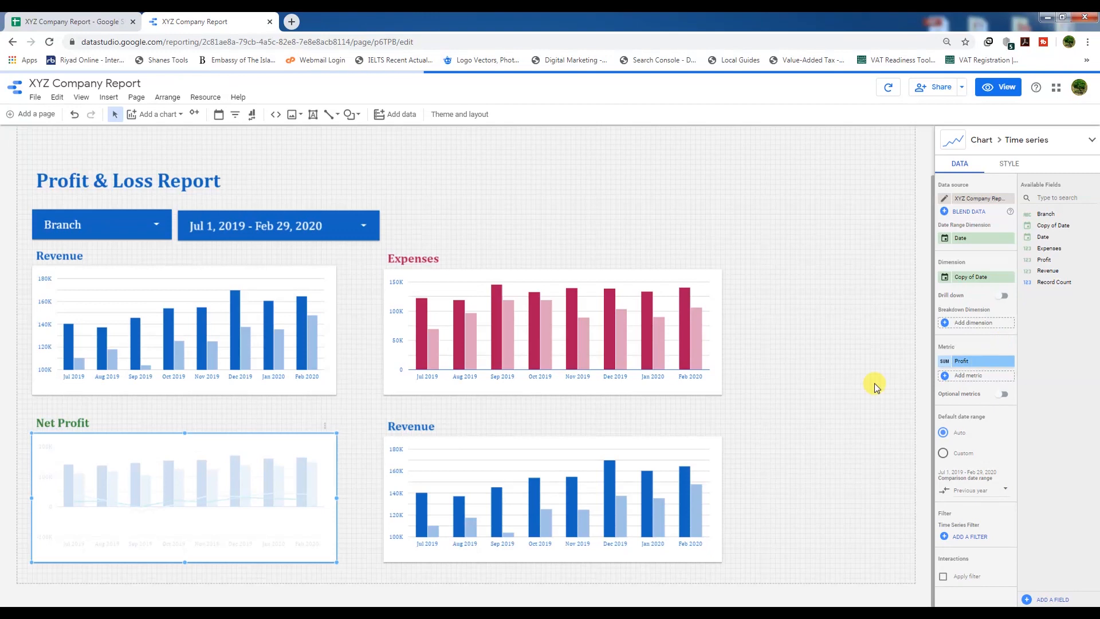
Change the bar colour of the Net Profit chart's series to dark green
click(129, 497)
click(1010, 164)
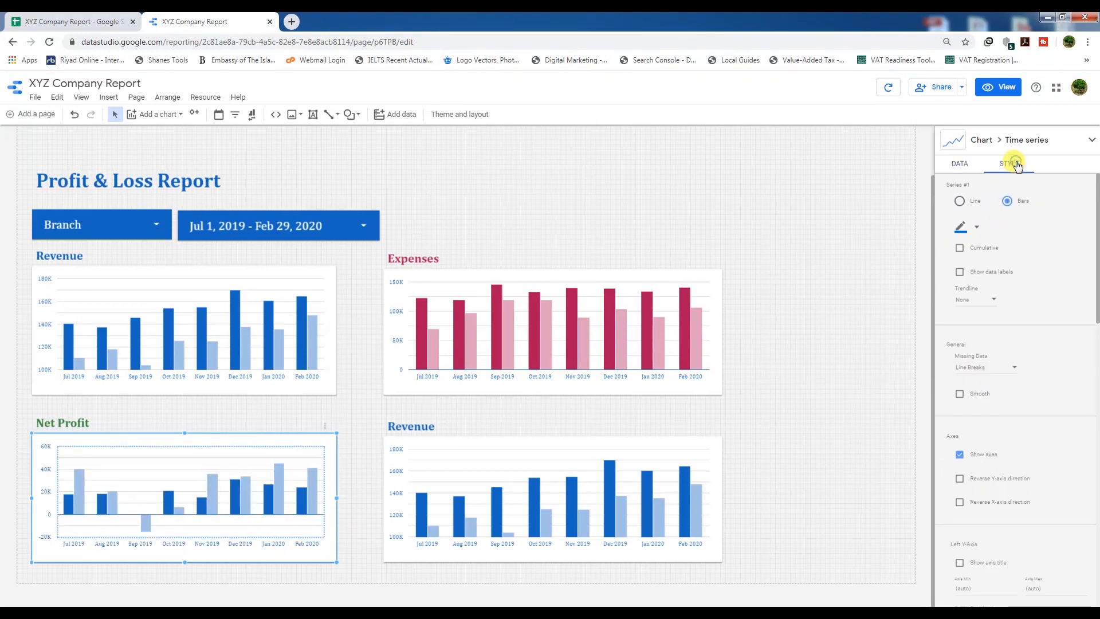
click(976, 229)
click(1010, 262)
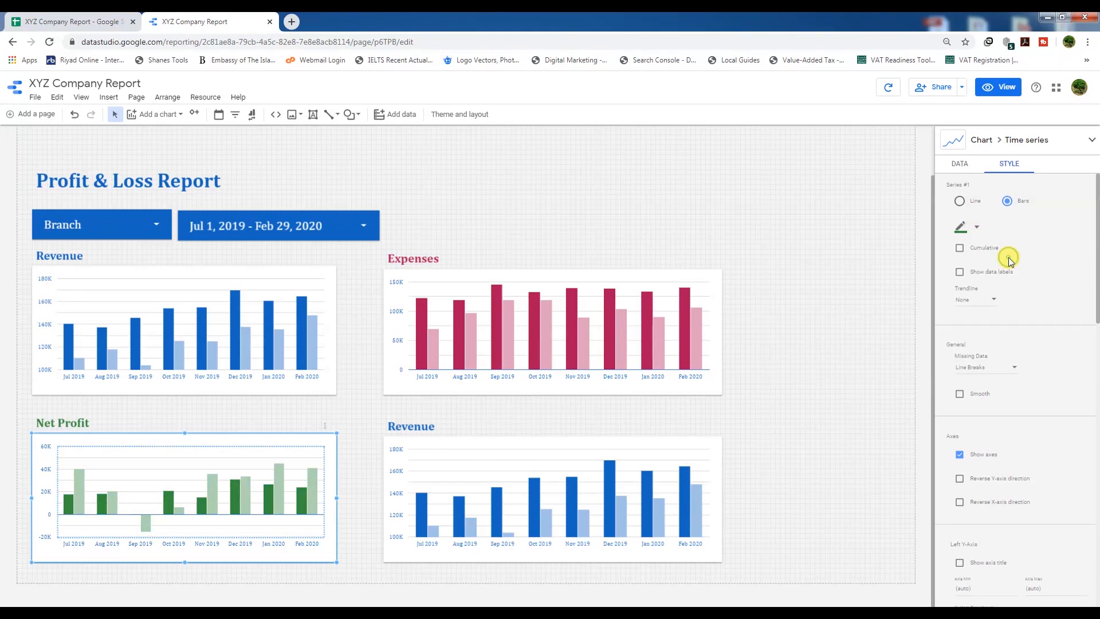
Widen the upper-left Revenue chart and the Net Profit chart by extending their right edges to the same position
click(326, 373)
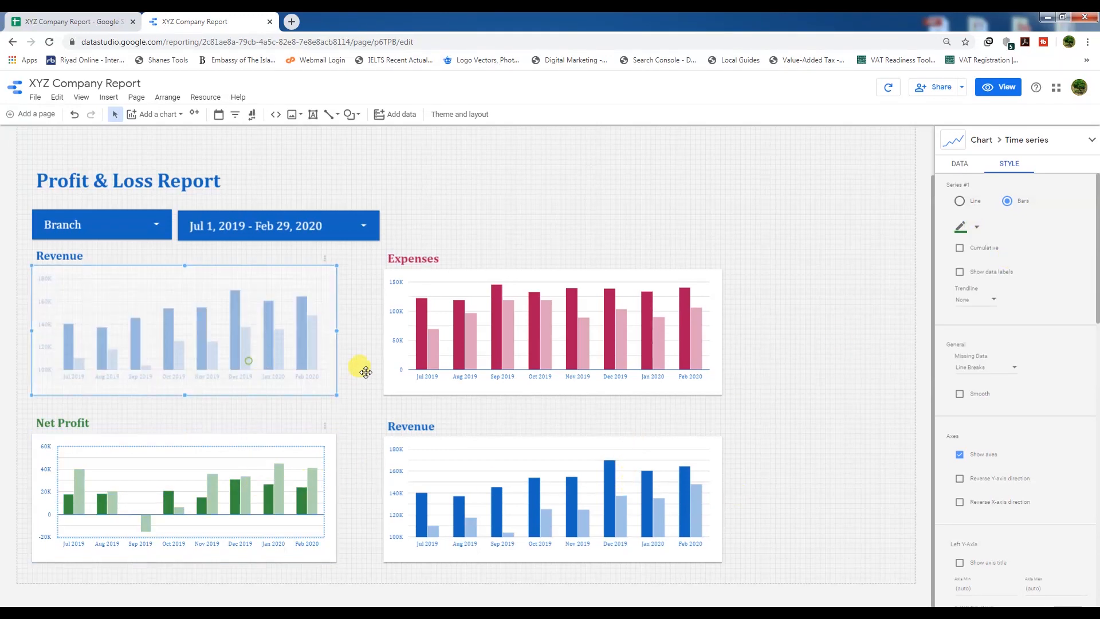
drag(337, 330, 358, 329)
click(270, 491)
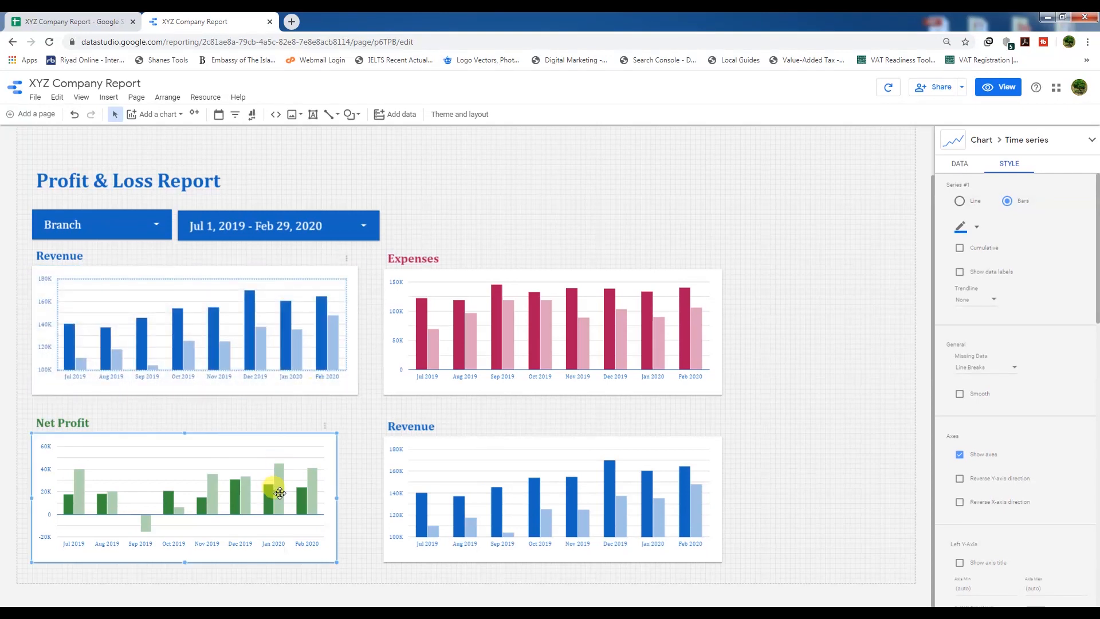
drag(337, 497, 357, 499)
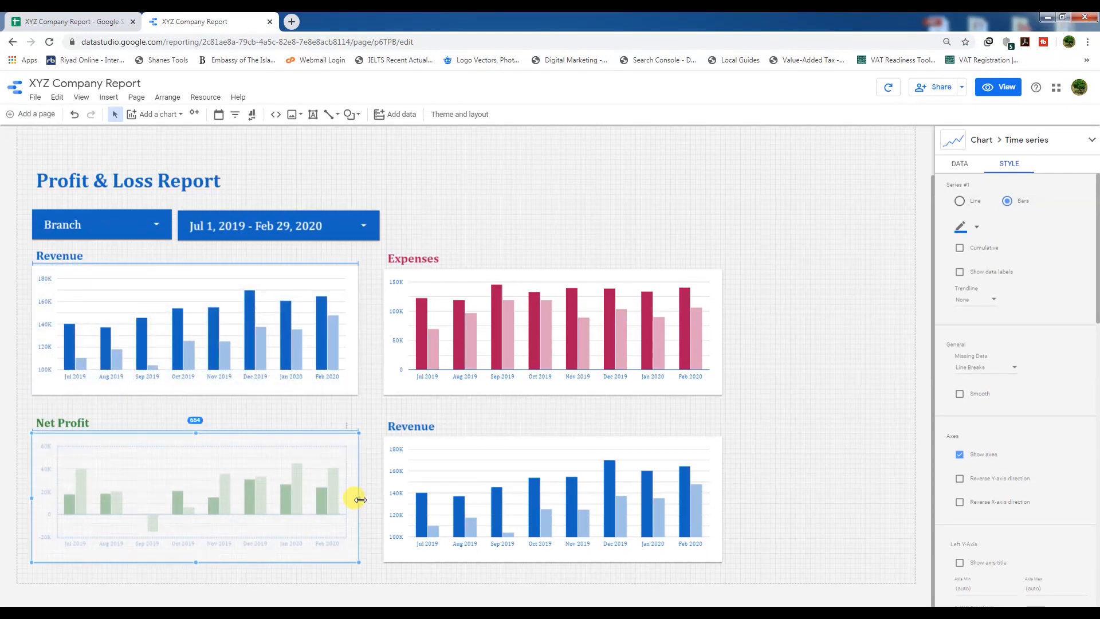
Rename the title above the lower-right chart as Net Profit Margin and colour its text orange
click(546, 510)
double_click(422, 427)
text(Net Profit)
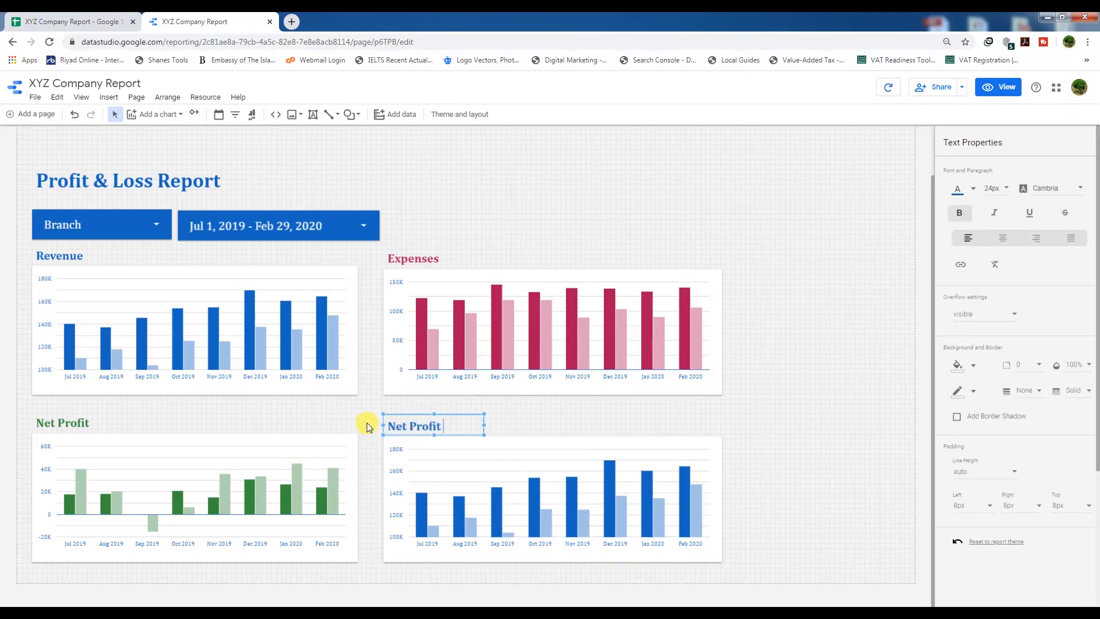
text( Margin)
drag(482, 427, 346, 423)
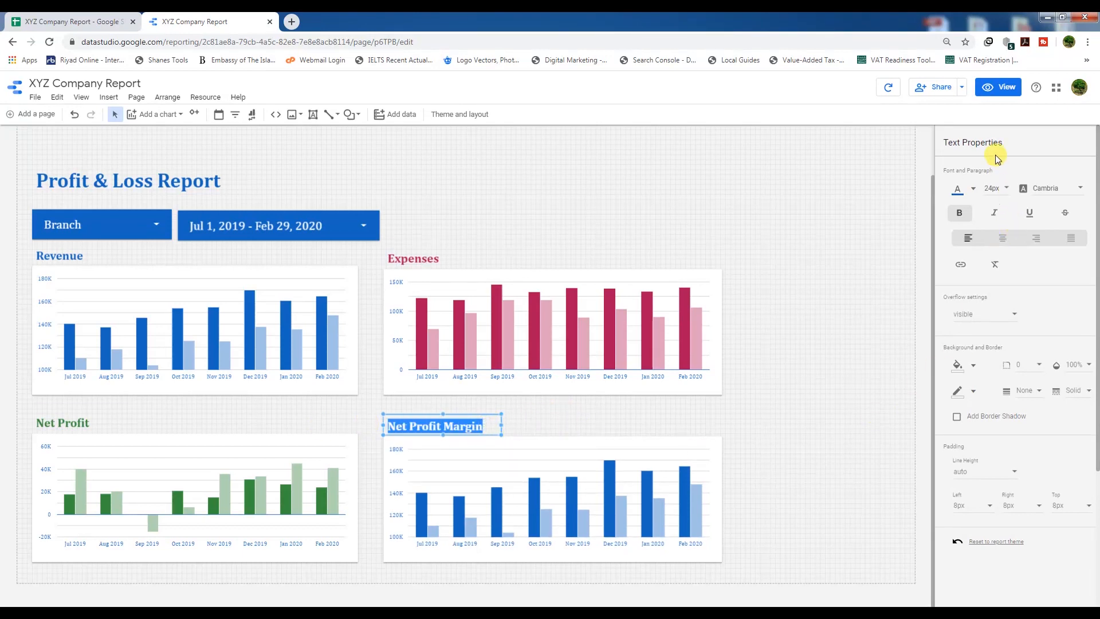
click(973, 188)
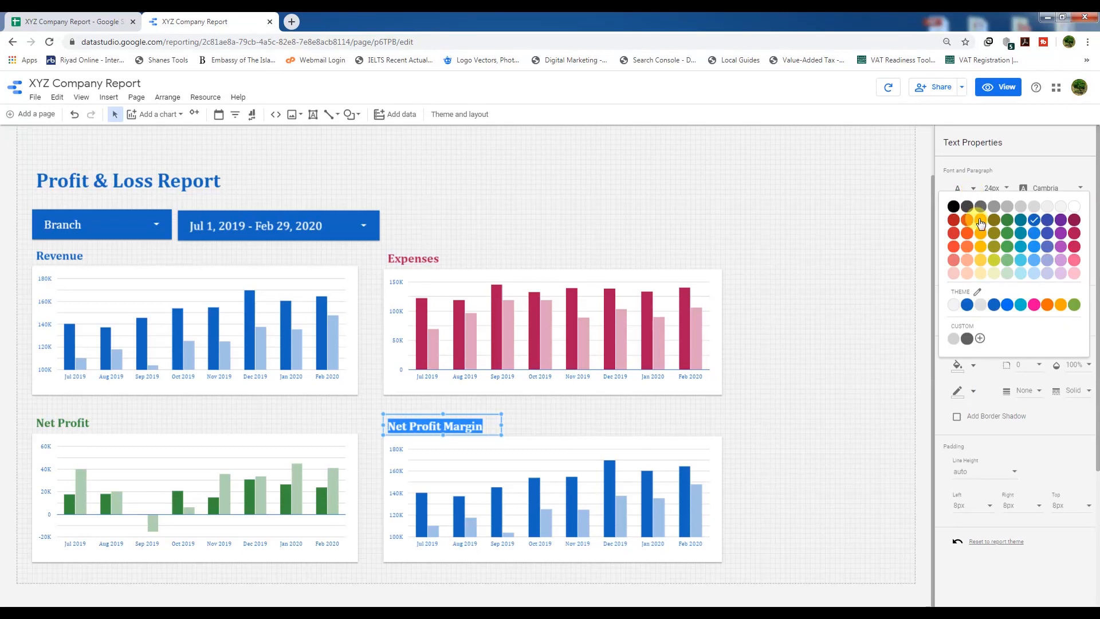
click(981, 221)
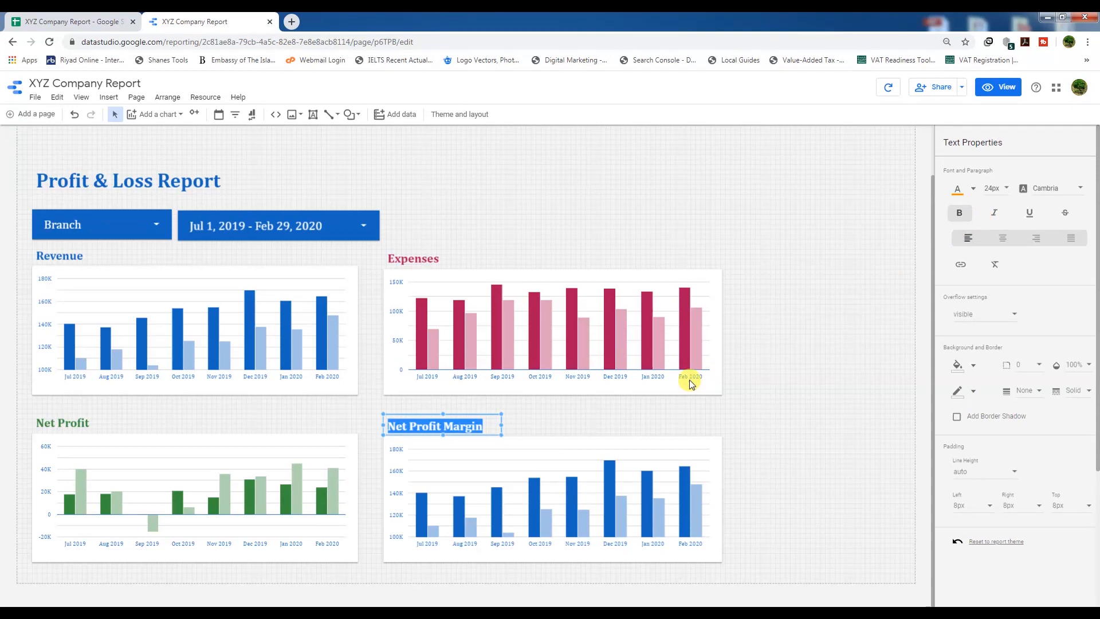
click(602, 429)
Change the bar colour of the series in the chart under the Net Profit Margin title to orange
click(560, 498)
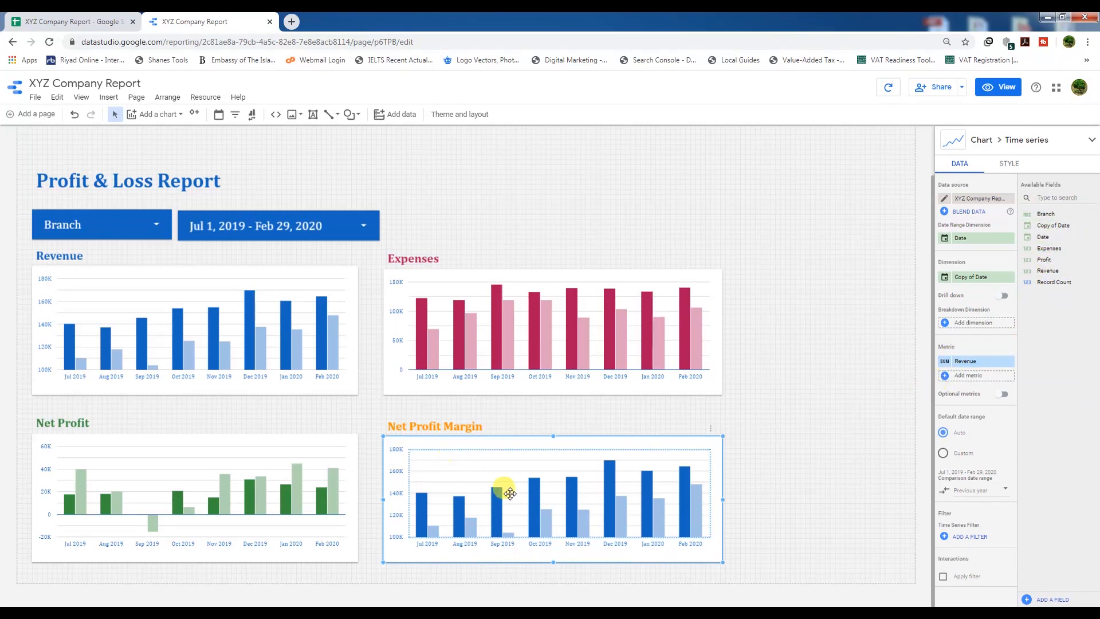
click(1010, 165)
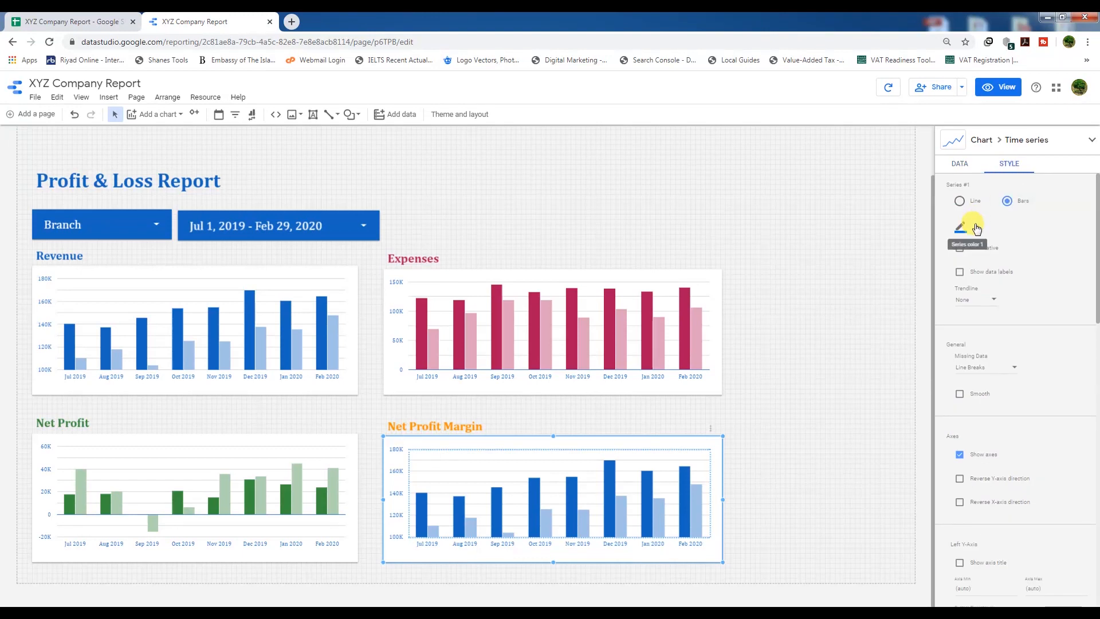
click(961, 227)
click(980, 261)
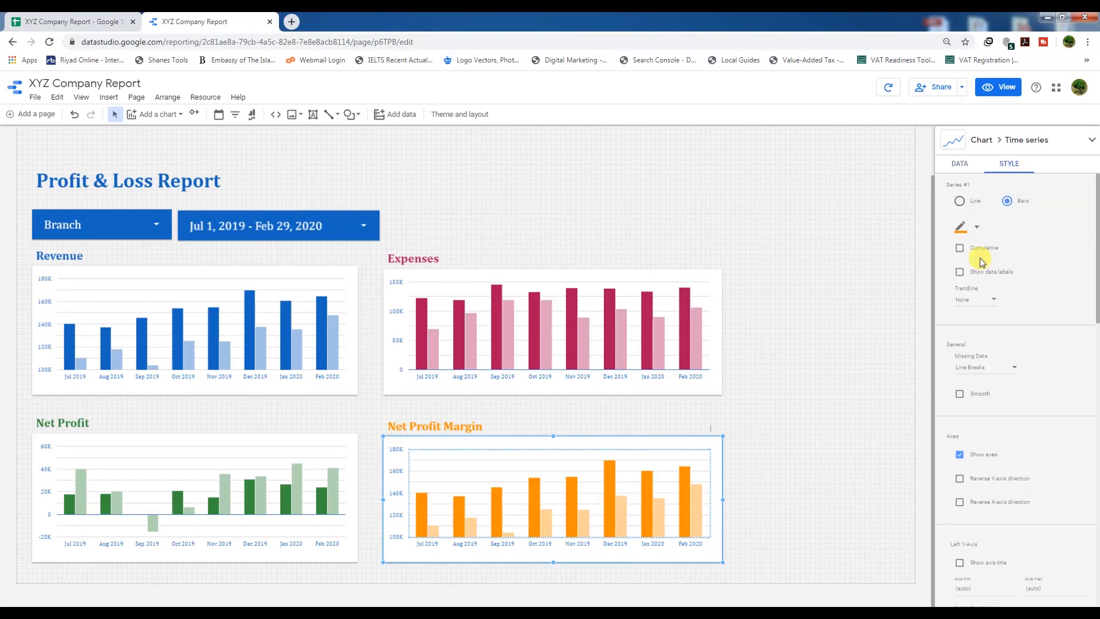
click(772, 484)
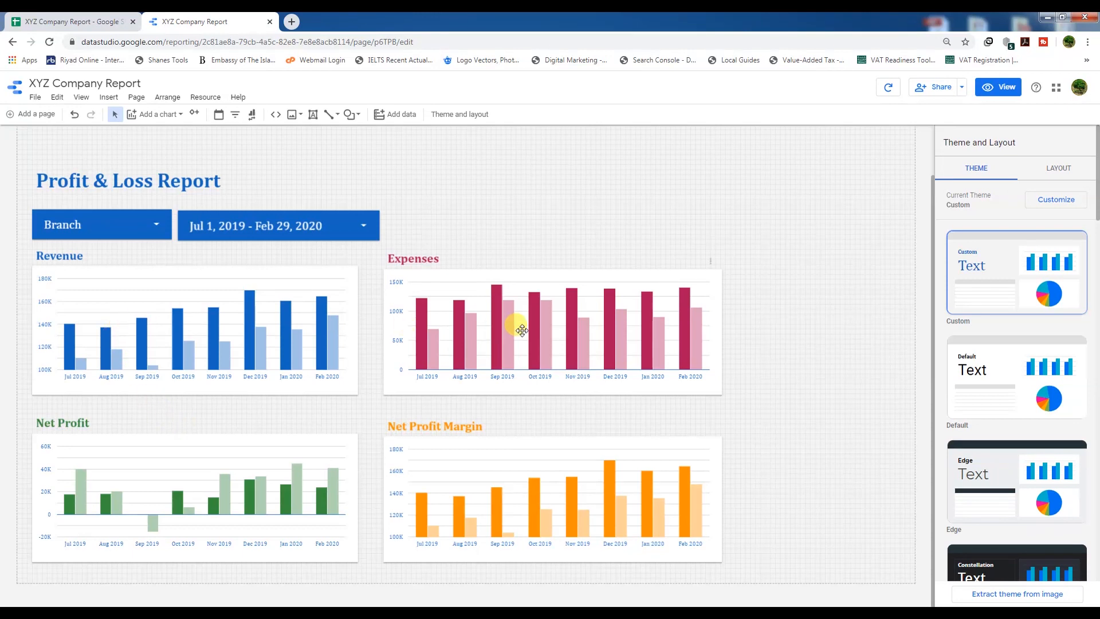
Start a new calculated field in the Net Profit Margin chart's data source and name it Net Profit Margin
click(176, 318)
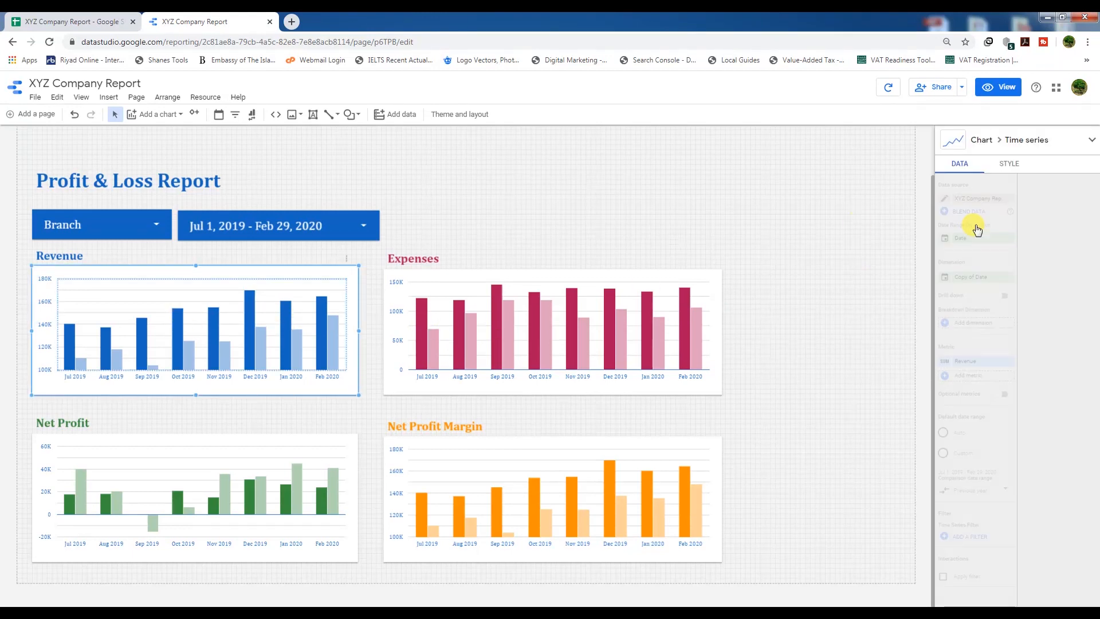
click(447, 481)
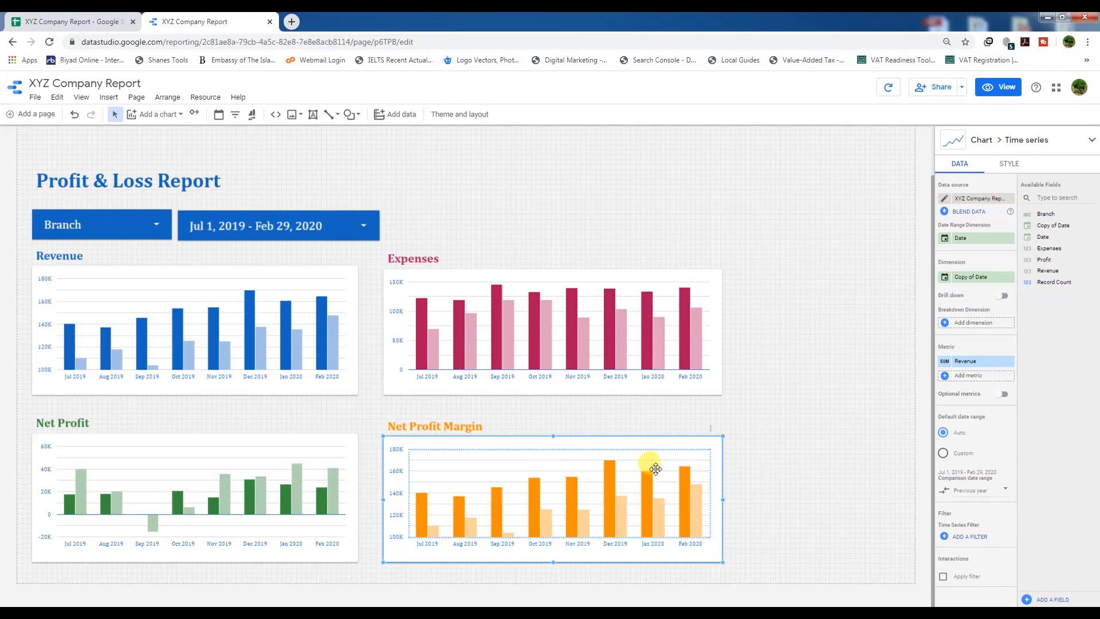
click(1047, 600)
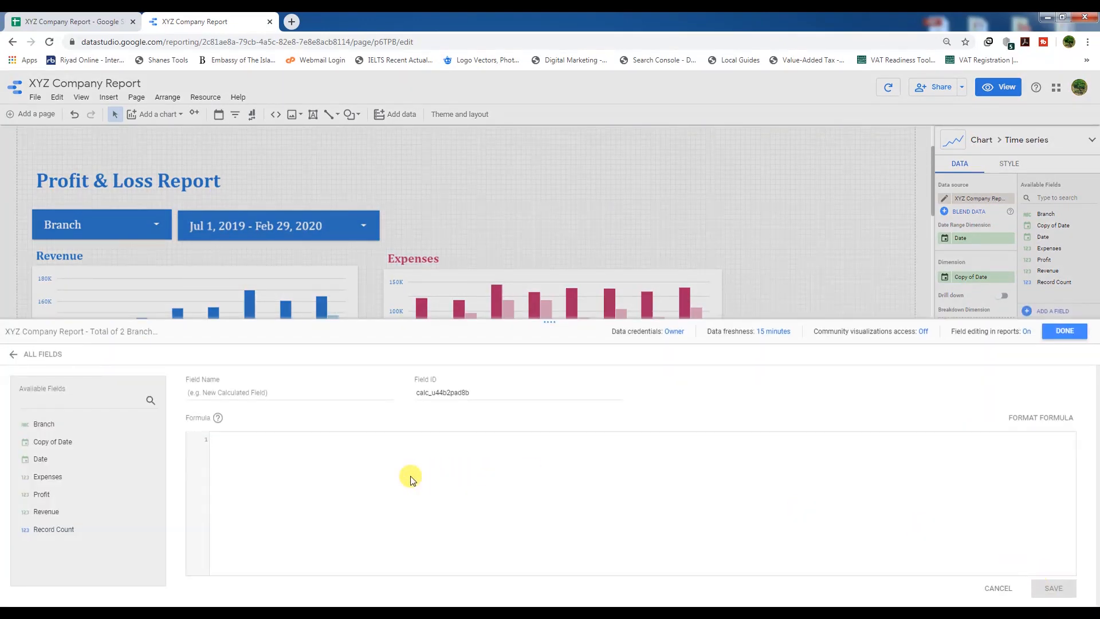
click(43, 354)
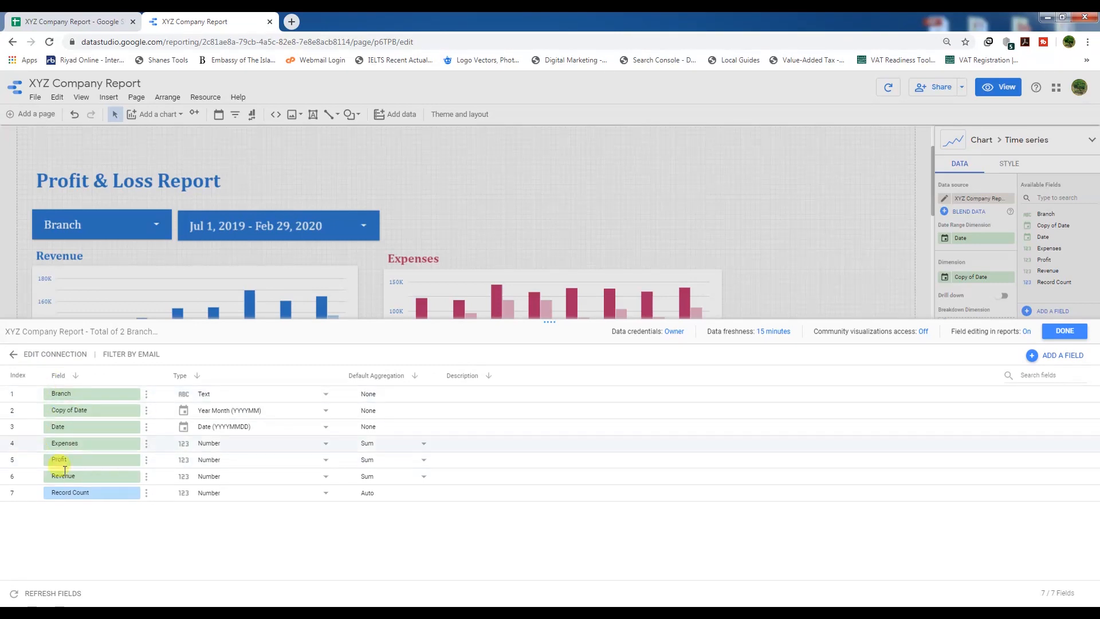
click(1045, 358)
click(228, 393)
text(P)
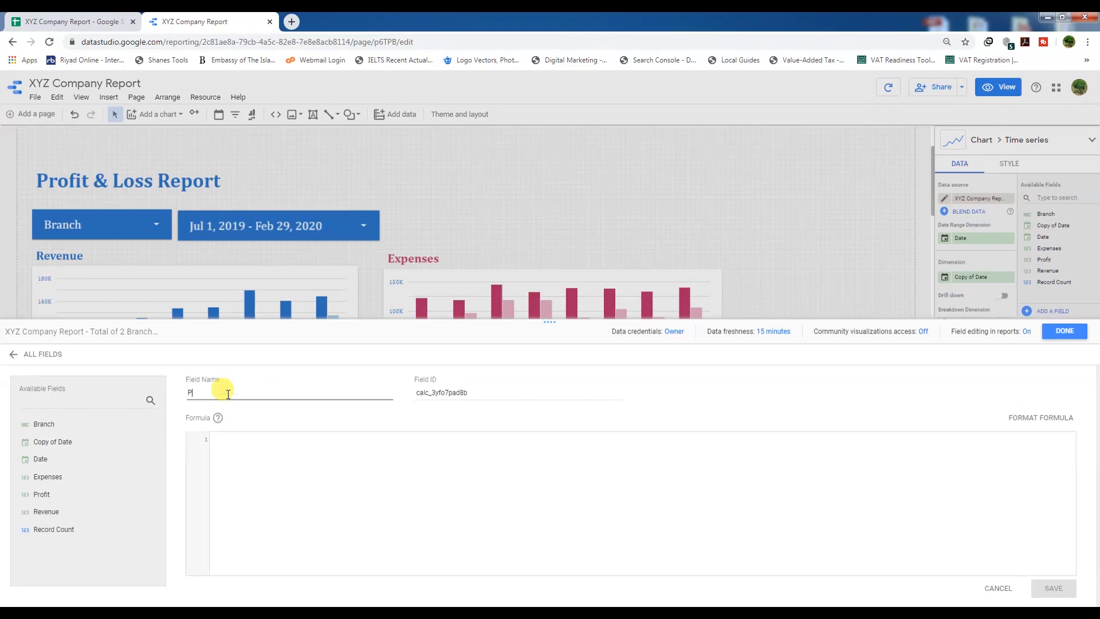
text(rofit)
key(BackSpace)
key(BackSpace)
key(BackSpace)
key(BackSpace)
key(BackSpace)
key(BackSpace)
text(Ne)
Enter the formula Profit / Revenue for the Net Profit Margin field, save it and close the field editor
click(243, 445)
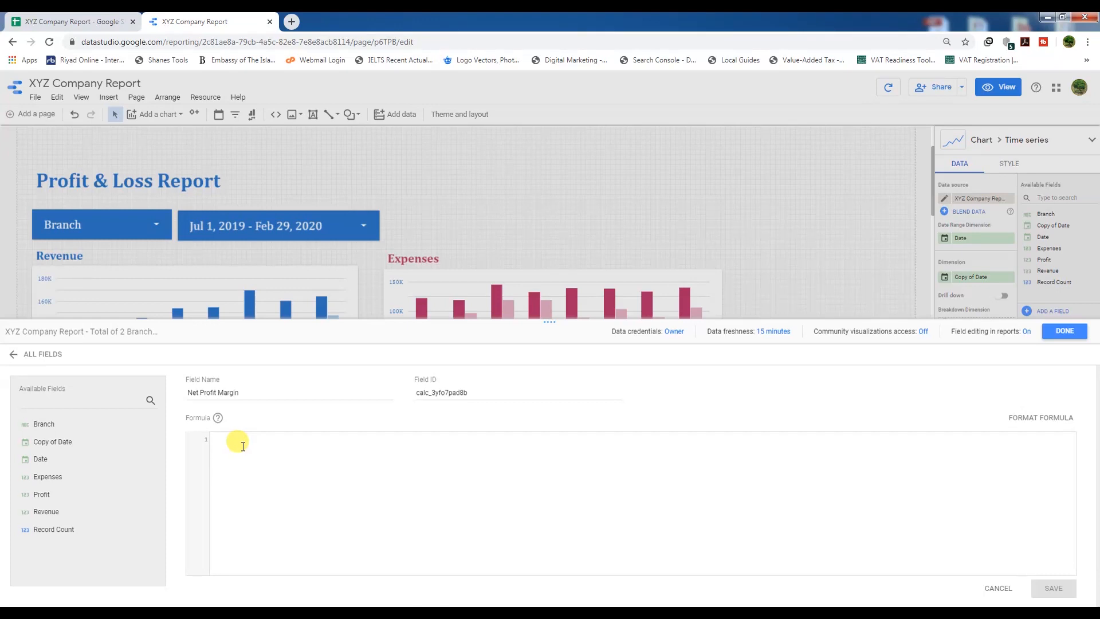
text(Profit)
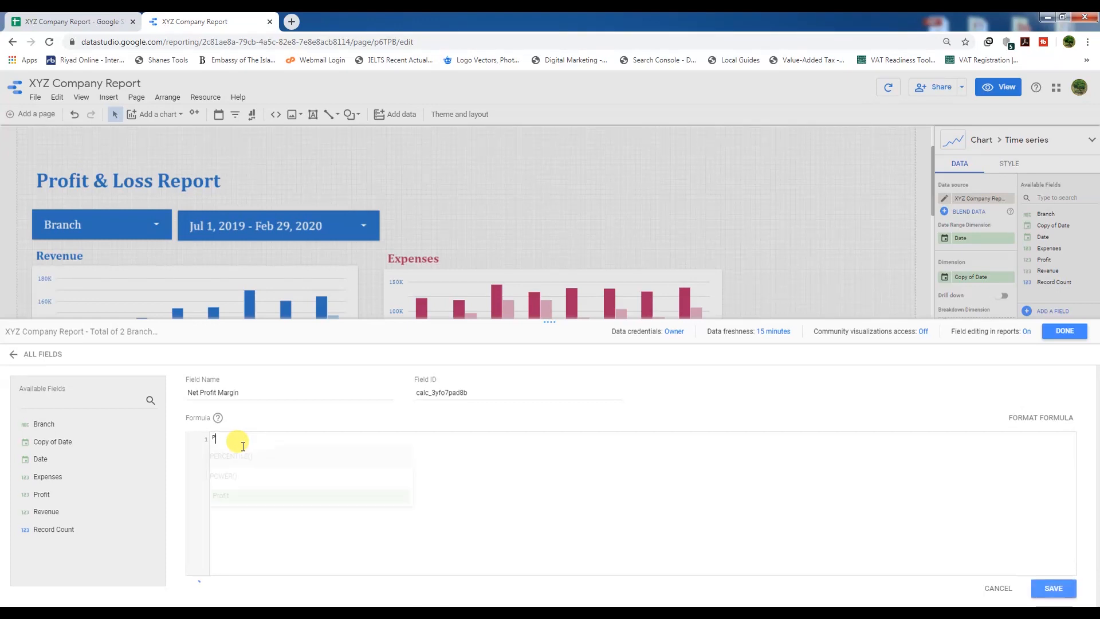
key(Return)
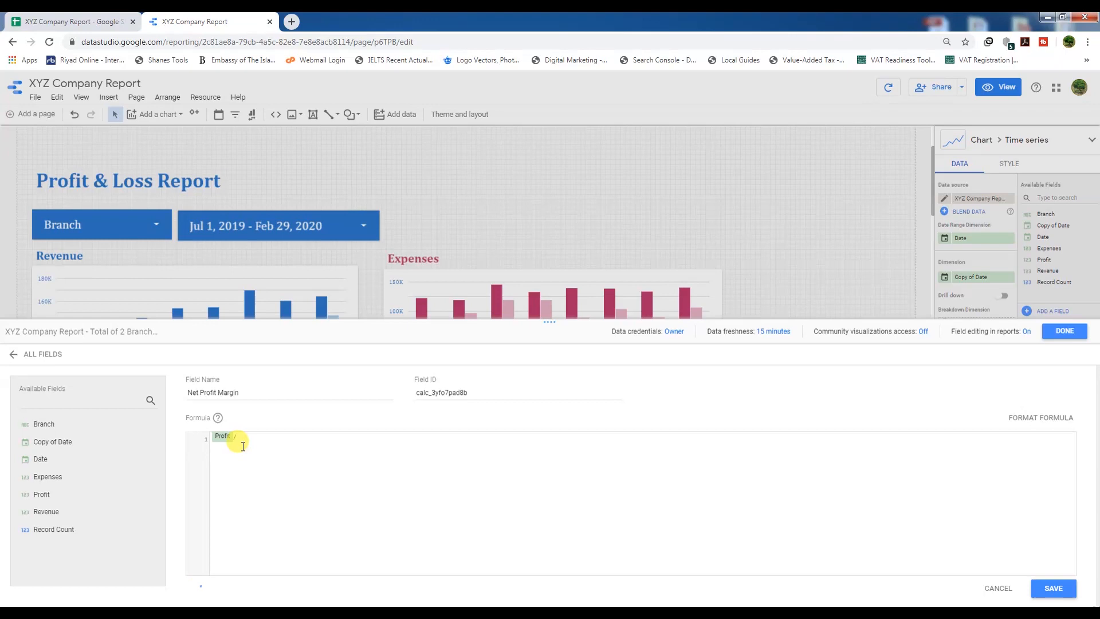
text(/Reve)
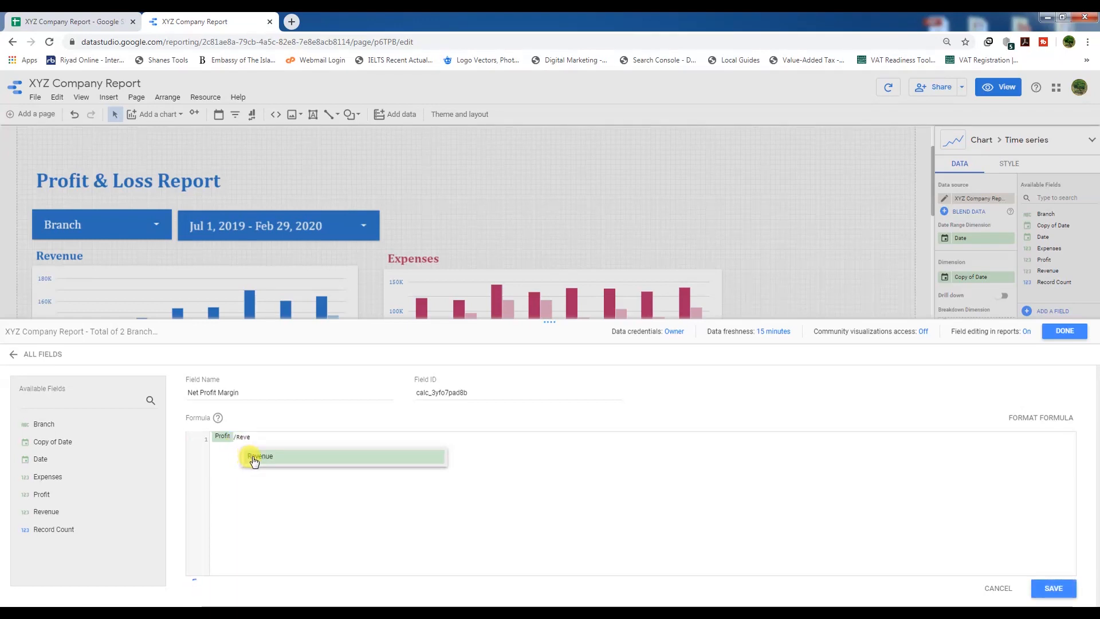
click(252, 457)
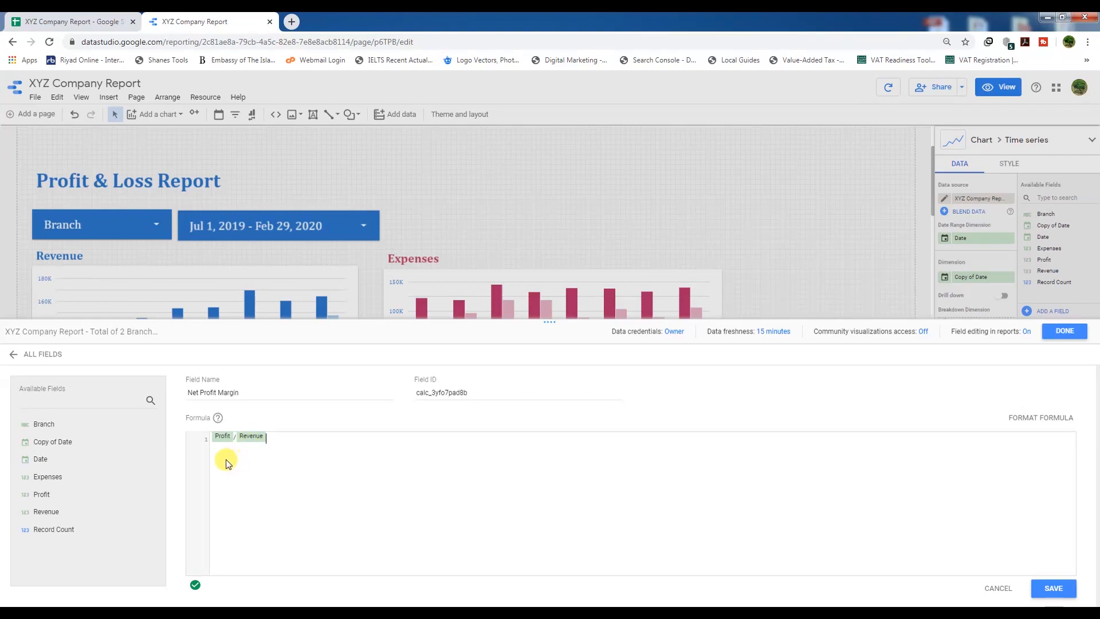
click(75, 22)
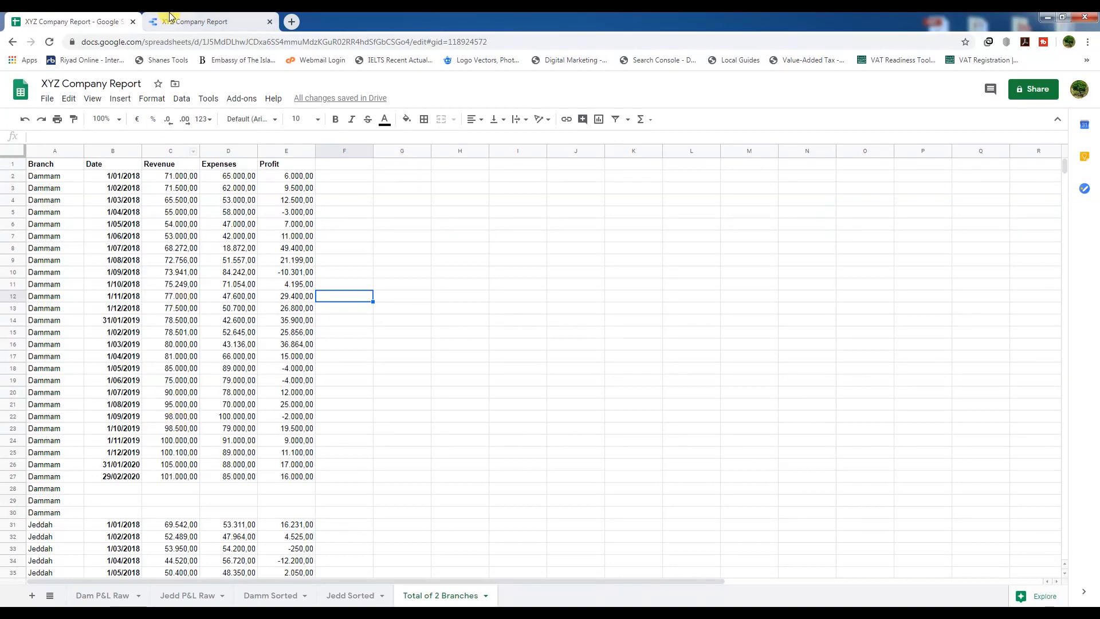
click(197, 21)
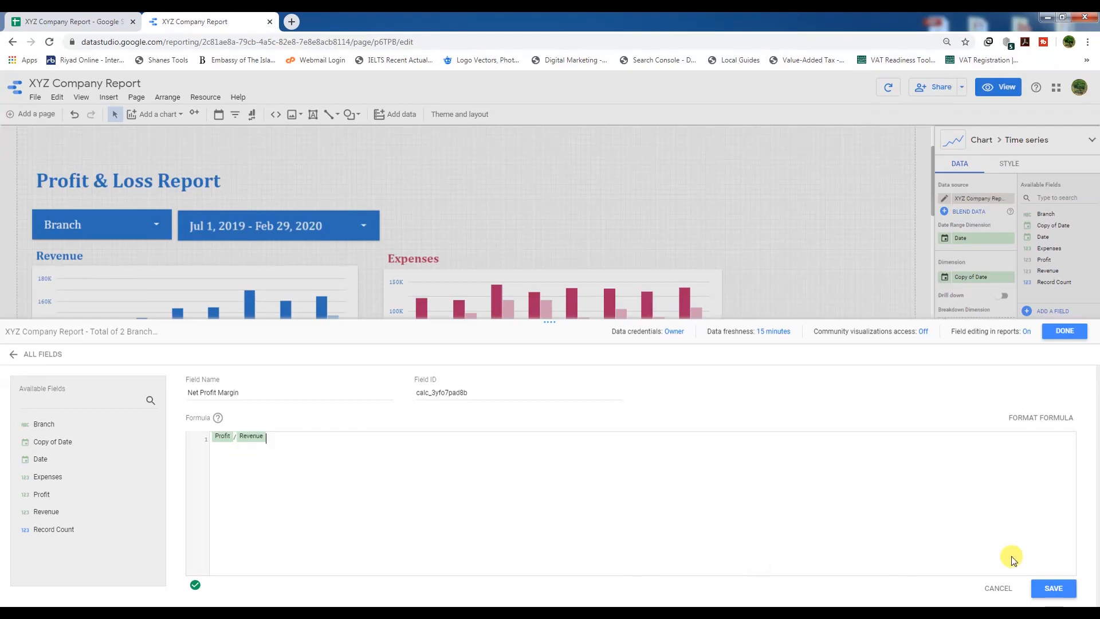
click(1055, 589)
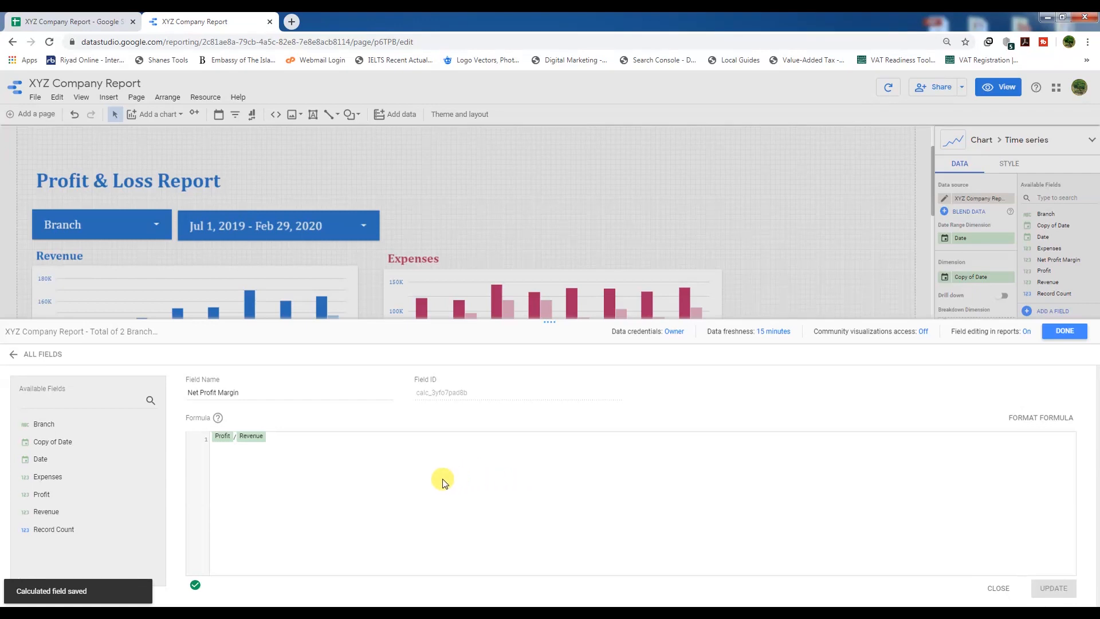
click(1072, 333)
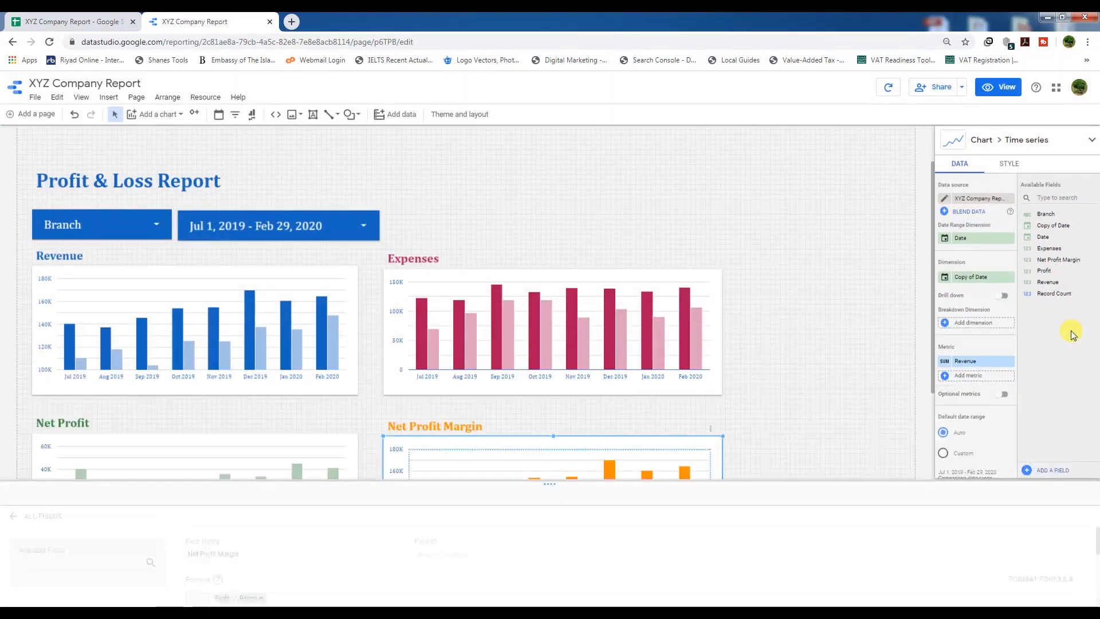
Edit the report's added data source to set the Net Profit Margin field's type to Percent, and return to the report
click(202, 98)
click(221, 113)
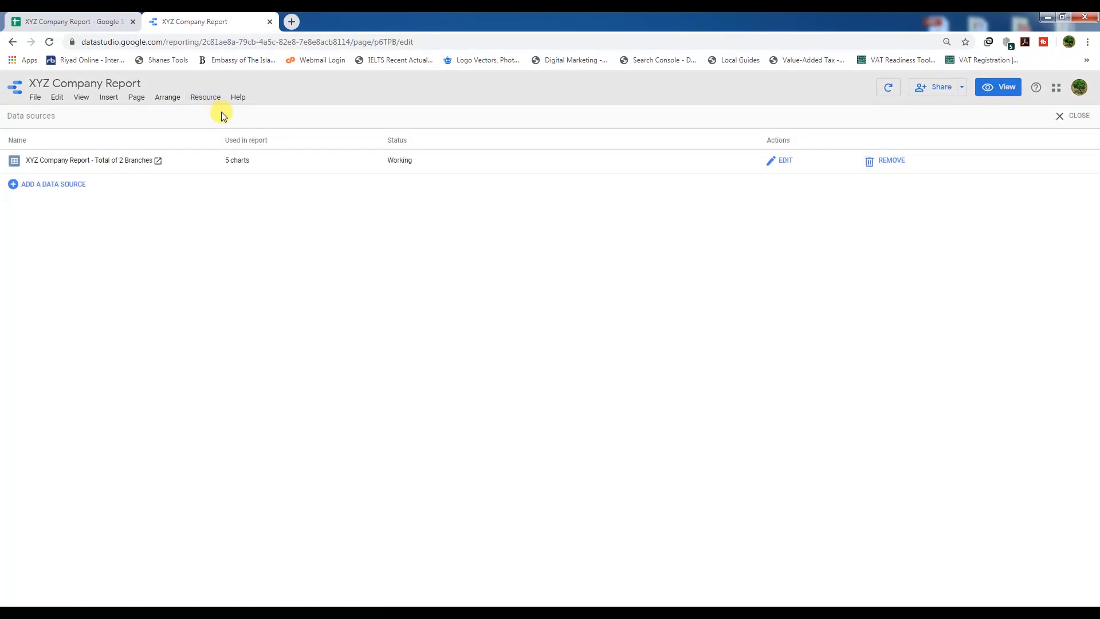
click(783, 160)
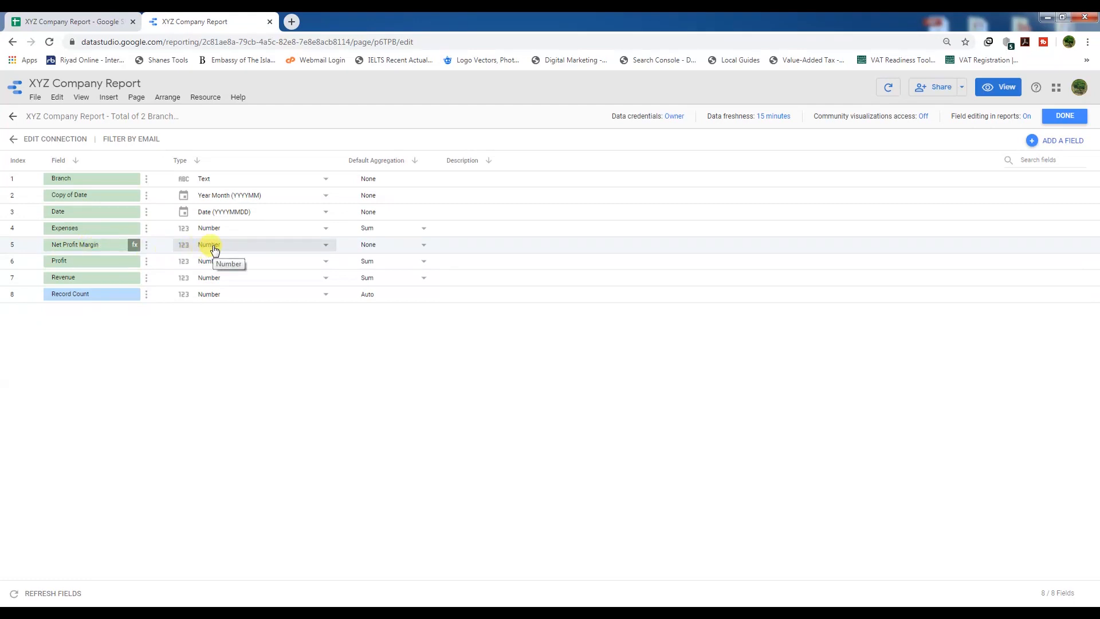
click(327, 247)
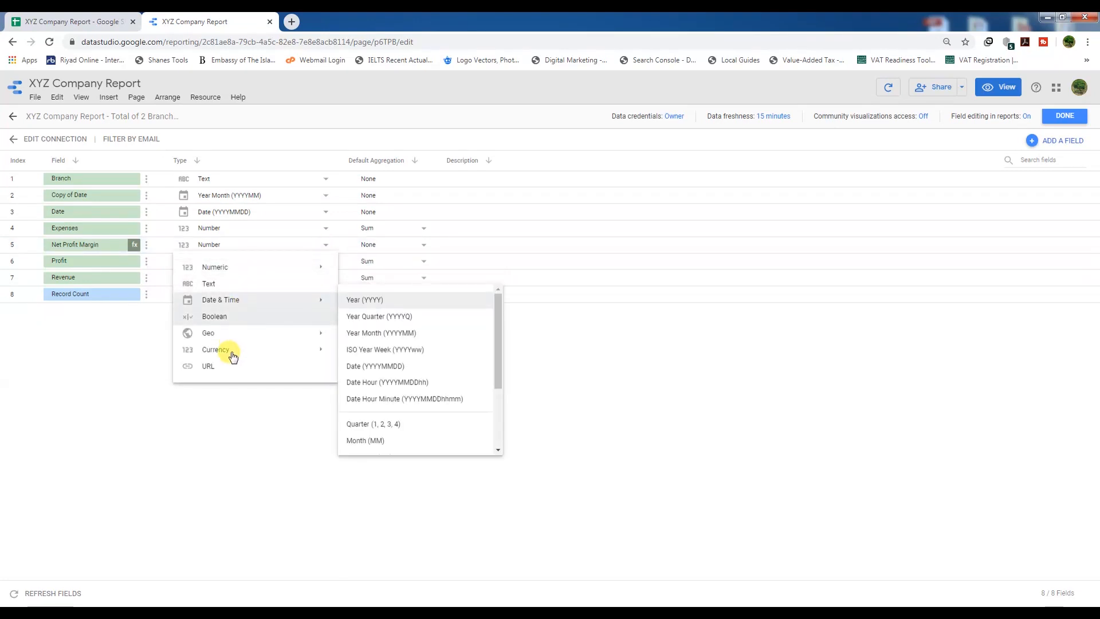
mouse_move(230, 357)
mouse_move(217, 267)
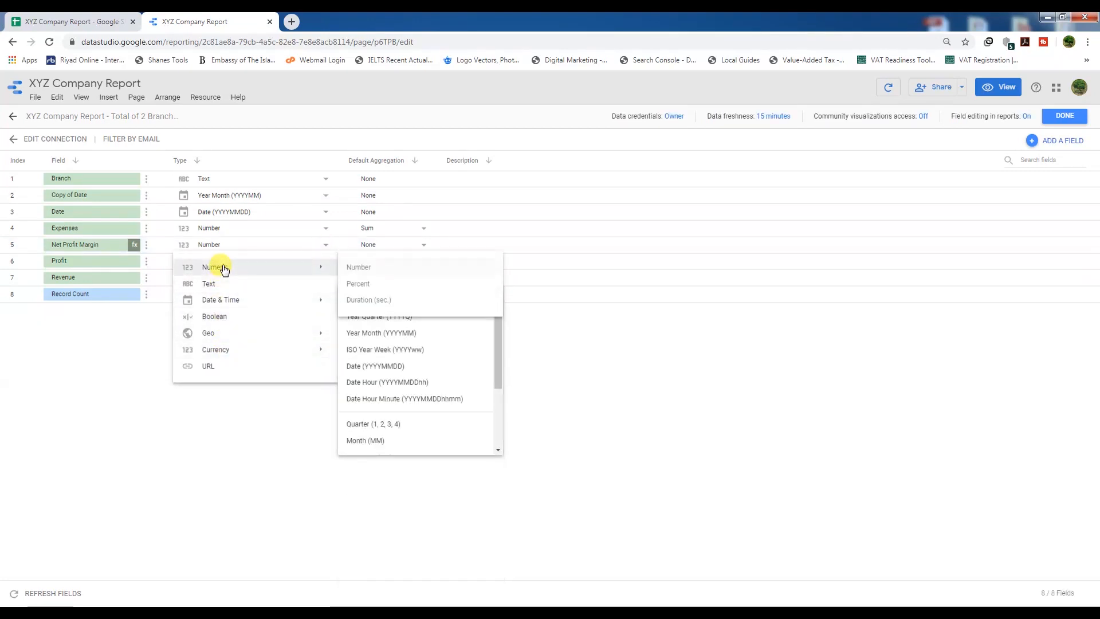
click(358, 284)
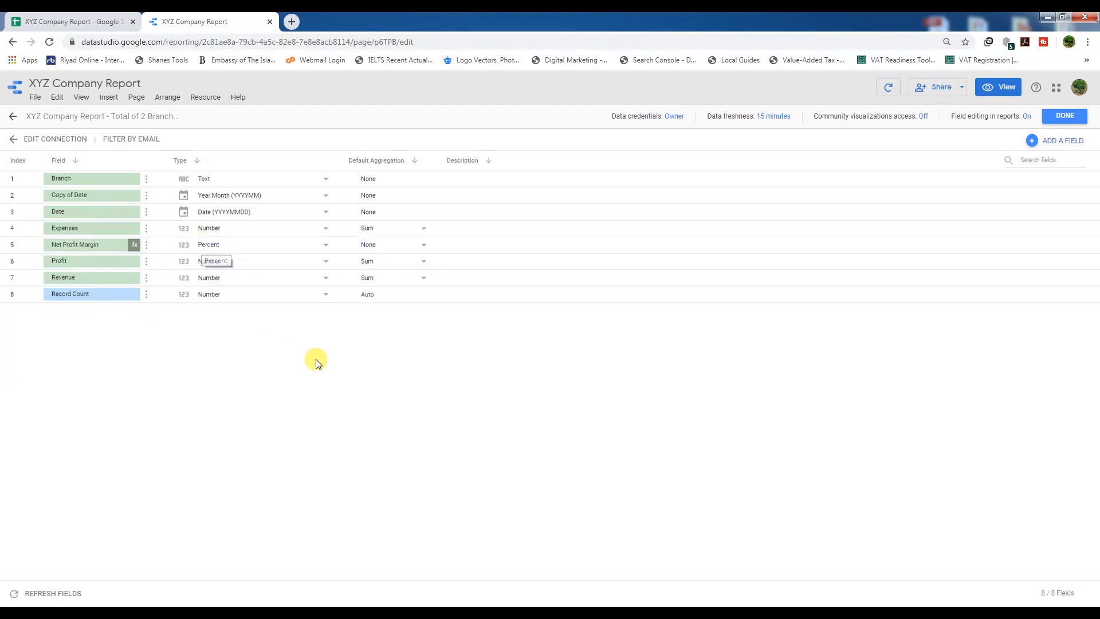
click(1065, 116)
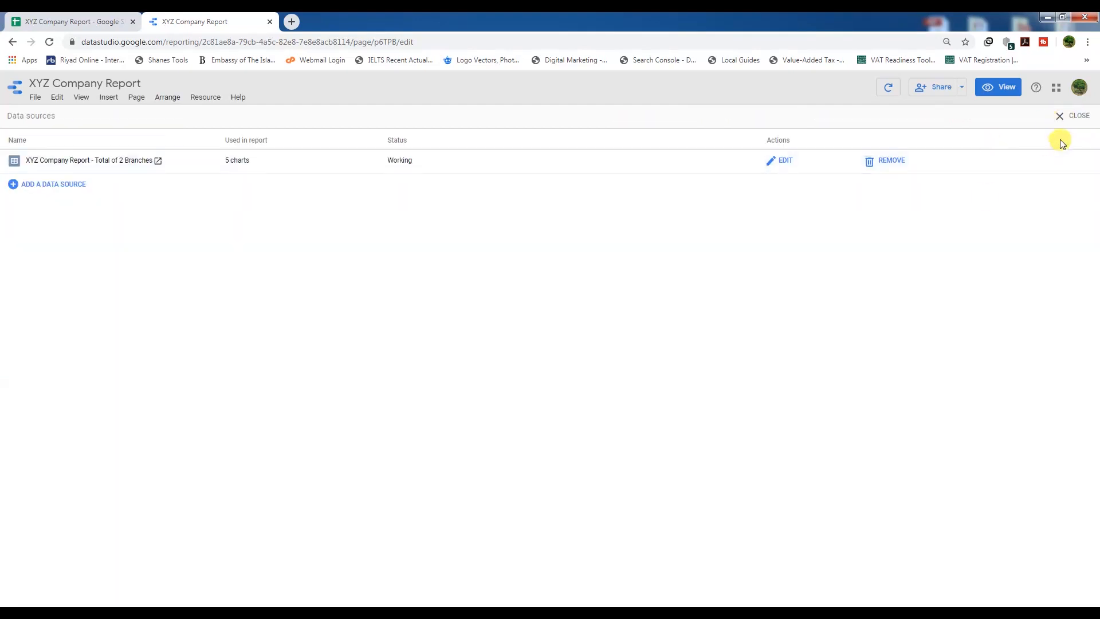
click(1067, 116)
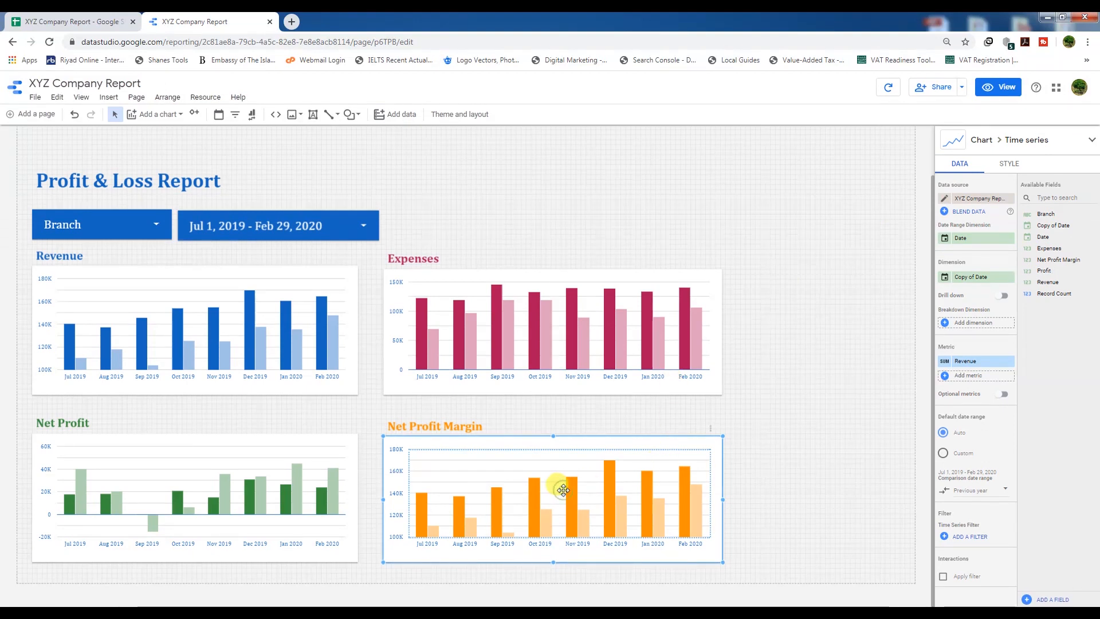
Replace the Revenue metric of the Net Profit Margin chart with Net Profit Margin
click(965, 364)
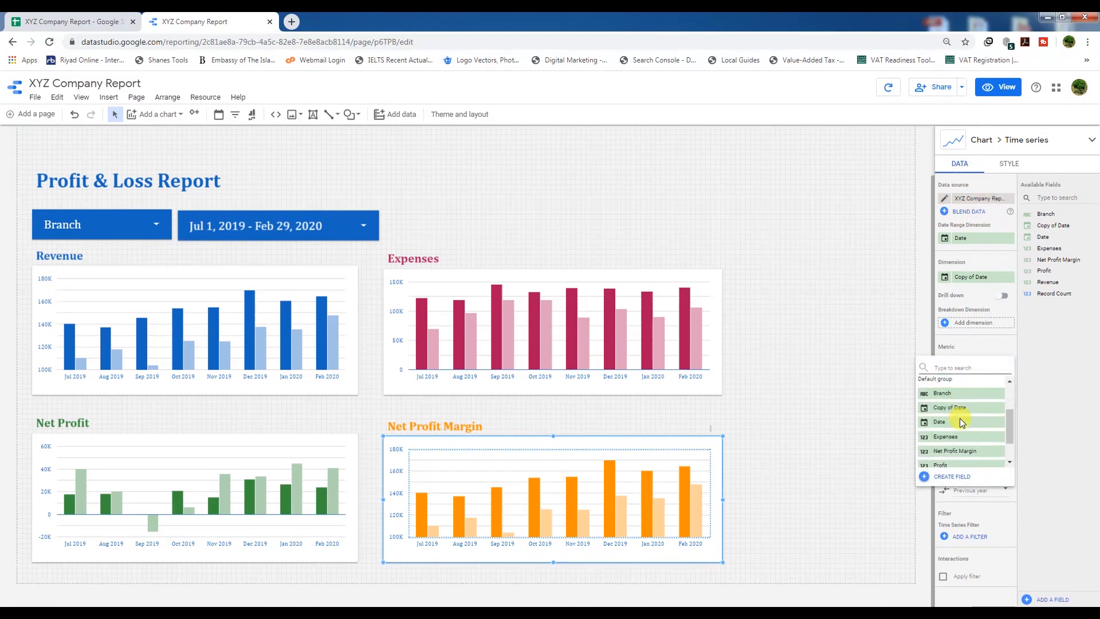
scroll(961, 424, down, 2)
click(962, 416)
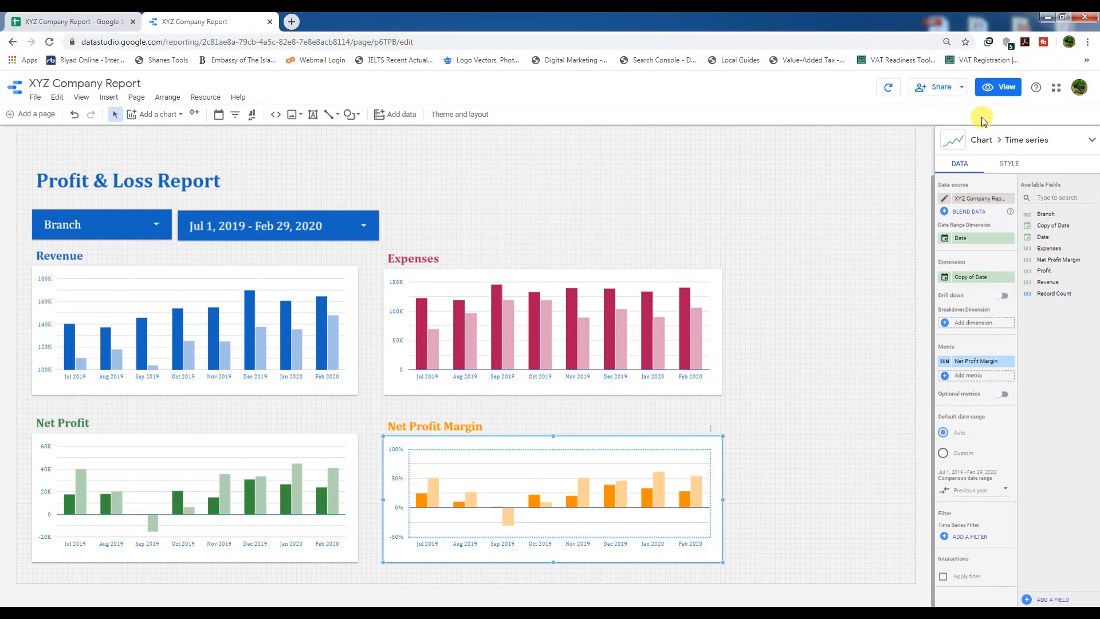
Open the report in view mode and filter the branches to Jeddah by excluding Dammam
click(997, 87)
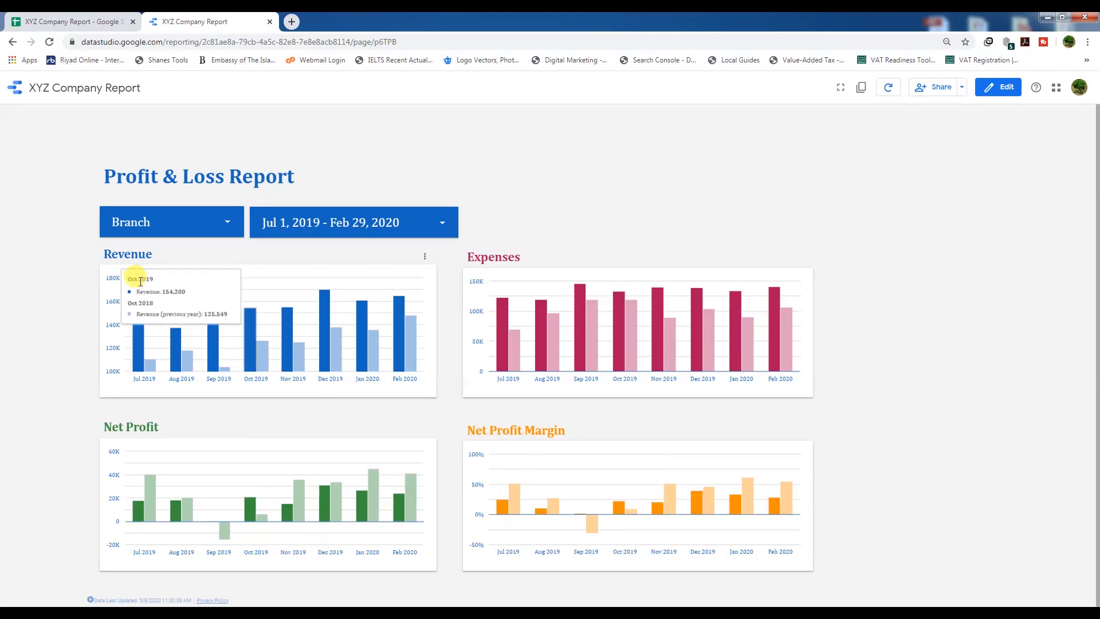
click(225, 224)
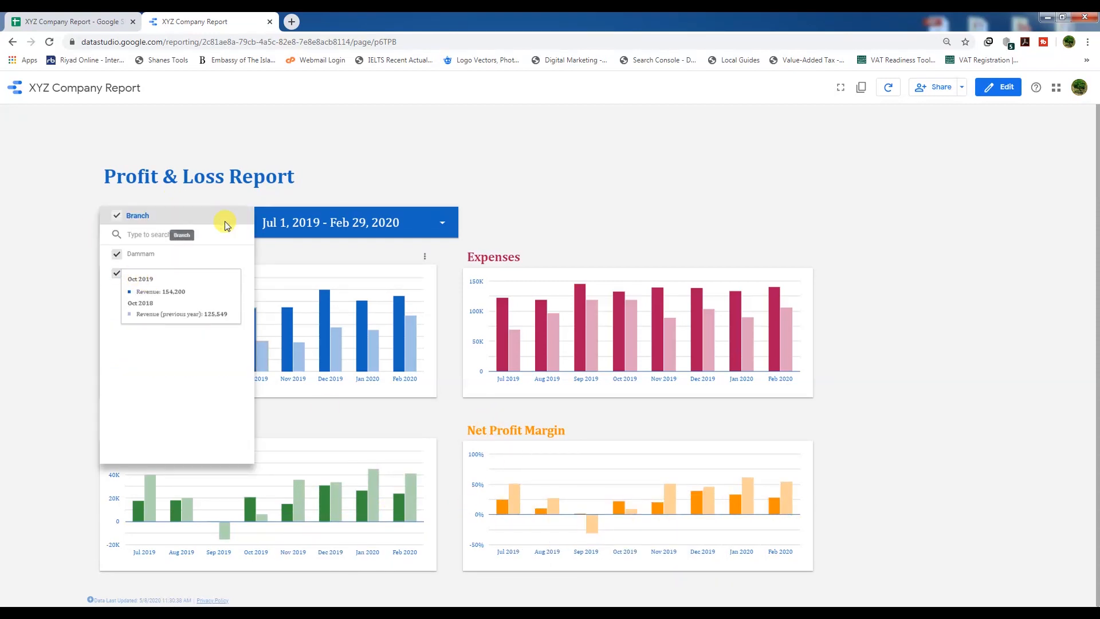
click(117, 259)
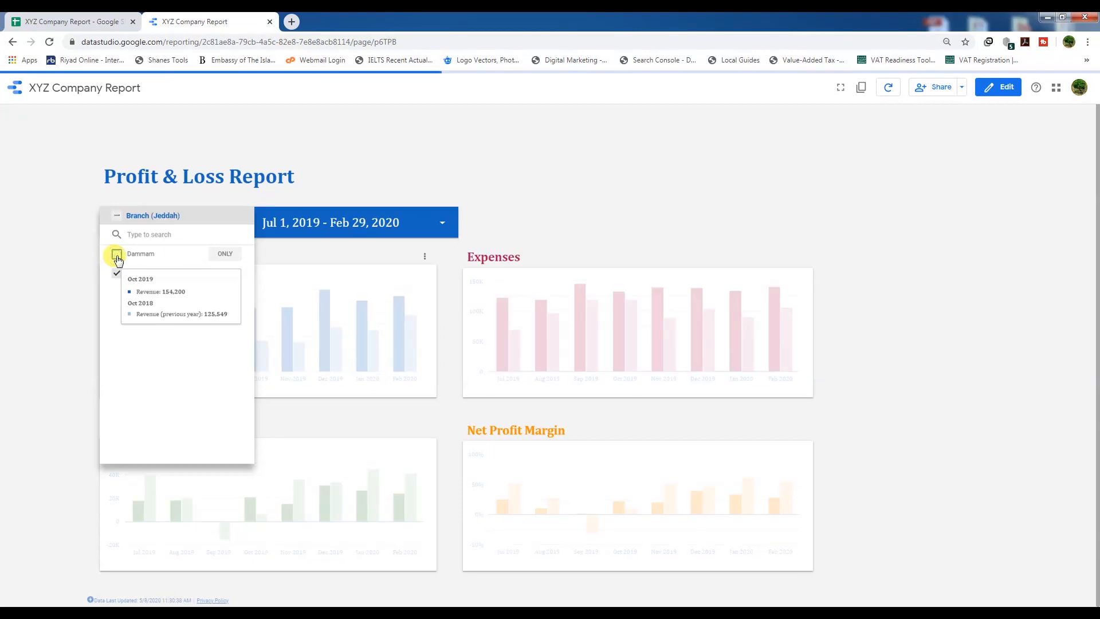
click(564, 202)
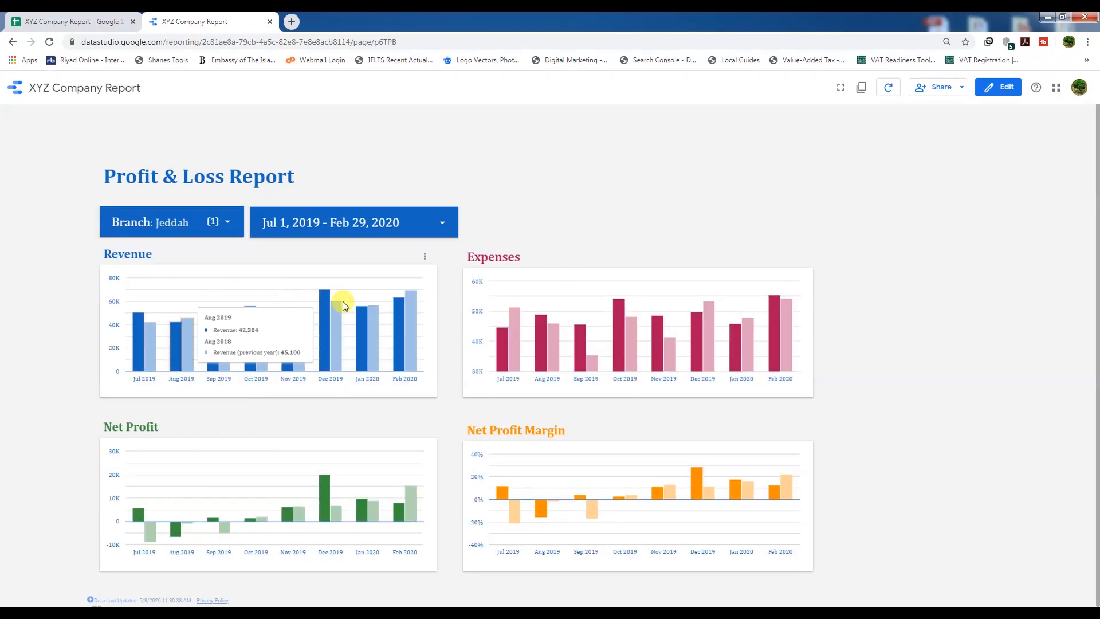
Switch the report's branch filter from Jeddah to Dammam only and view the updated charts
mouse_move(146, 348)
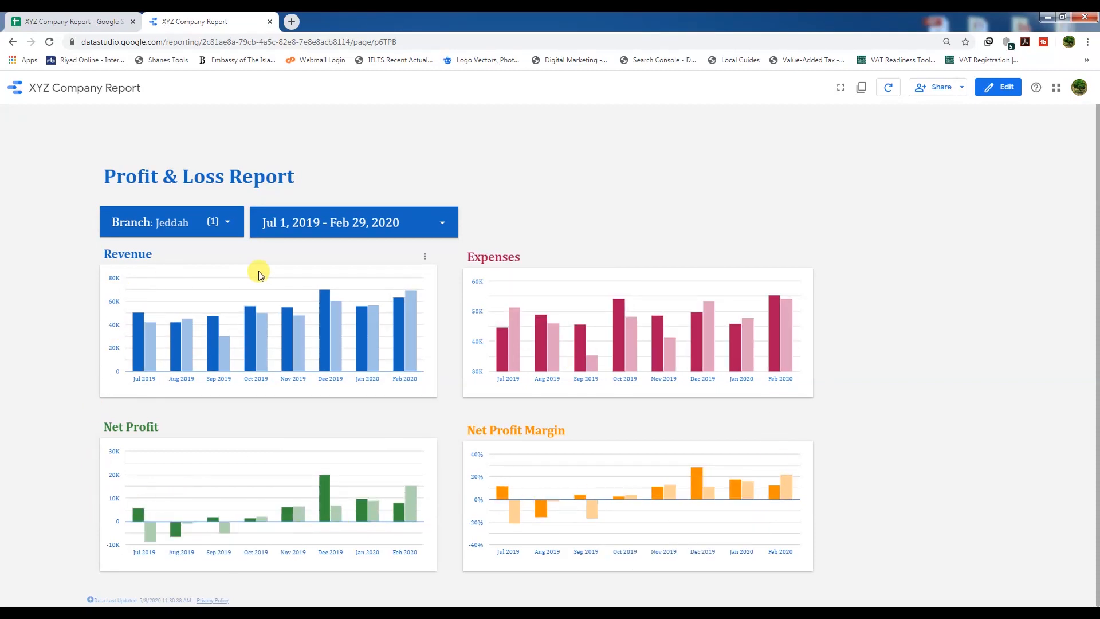
click(223, 222)
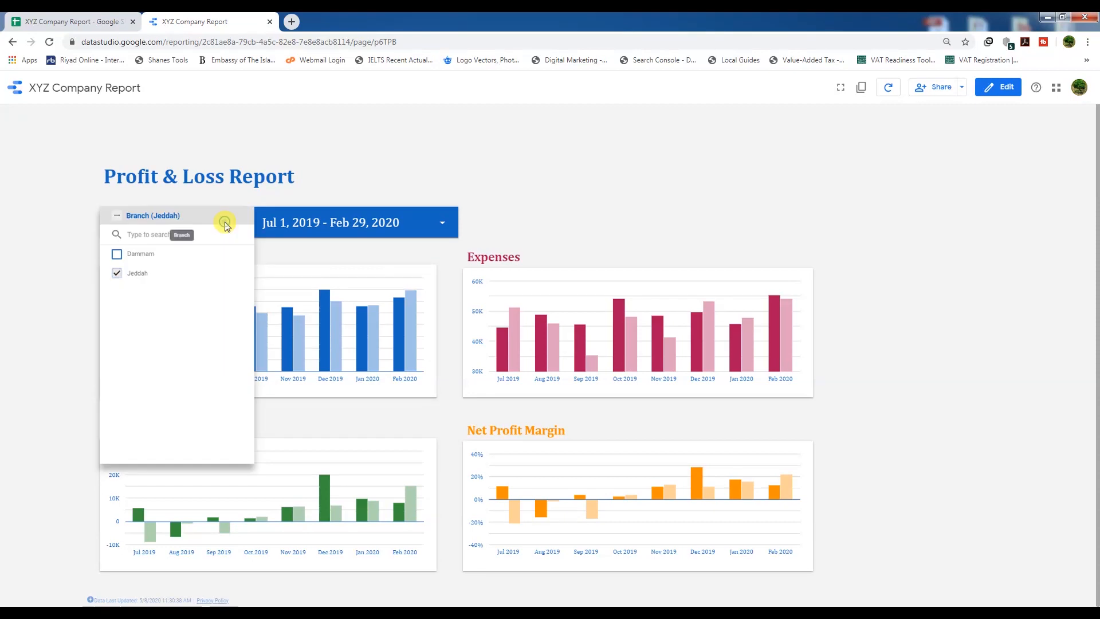
click(116, 254)
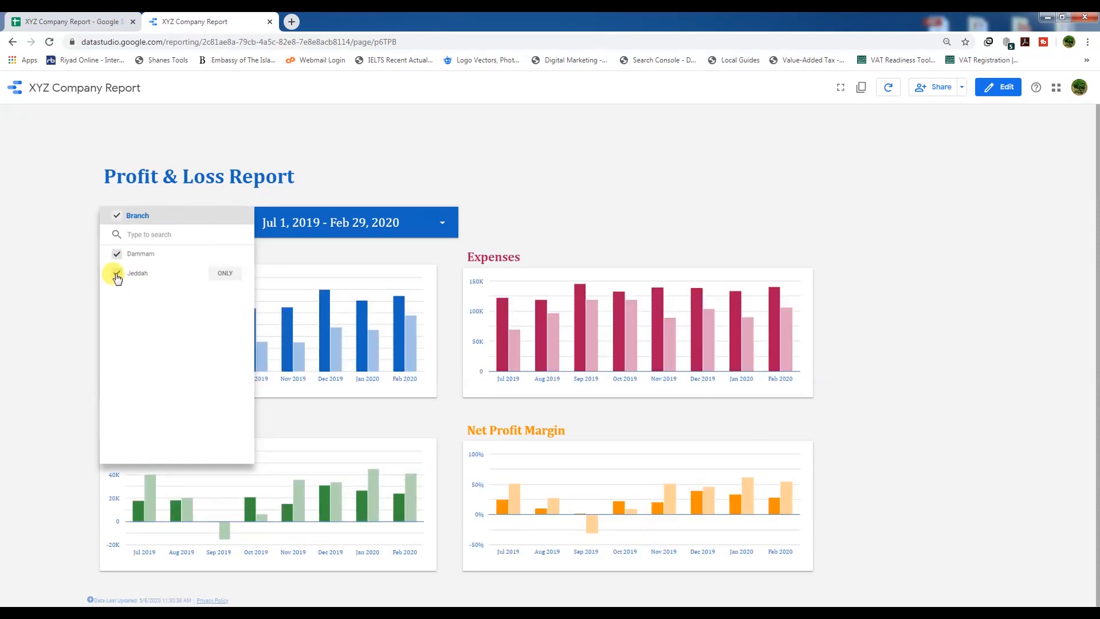
click(117, 275)
click(614, 225)
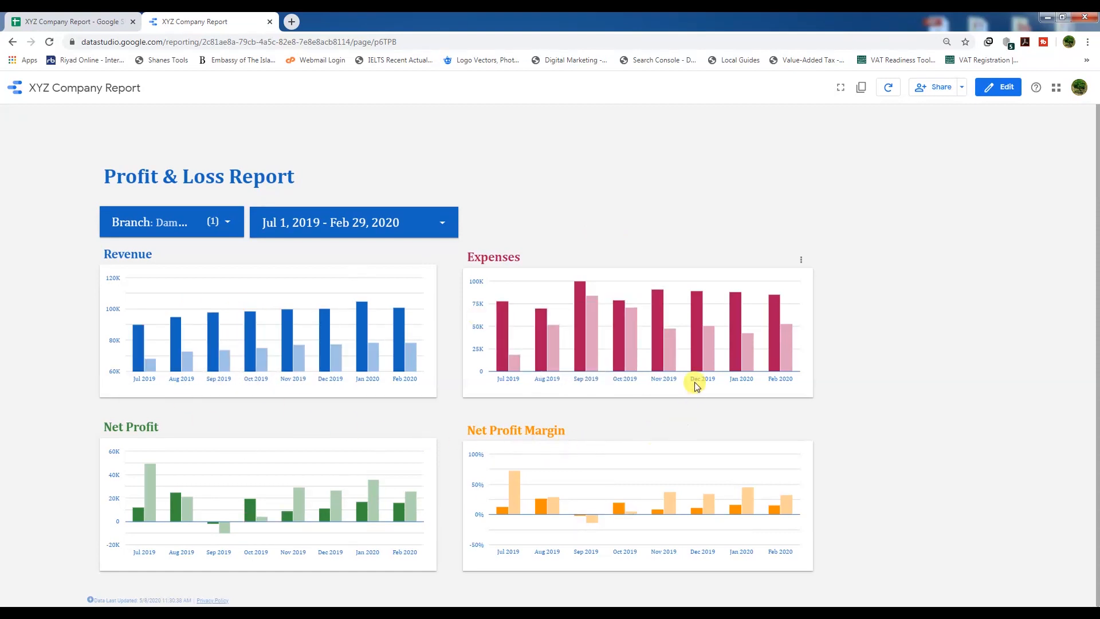
Filter the report's date range to This quarter and check the bar details in the charts
click(442, 223)
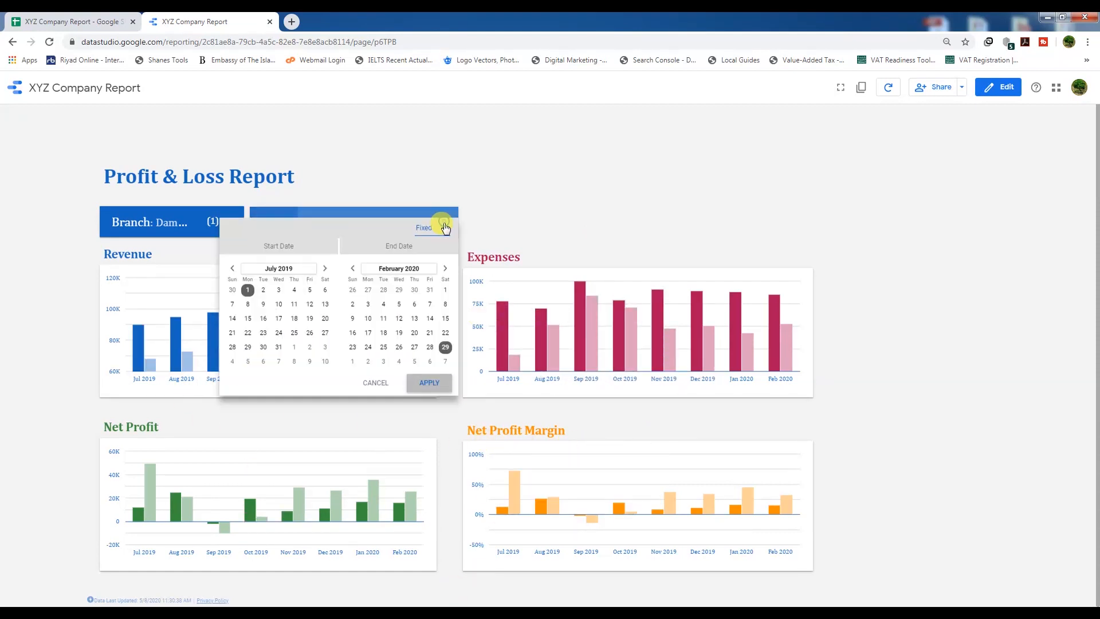
click(445, 227)
scroll(442, 351, down, 3)
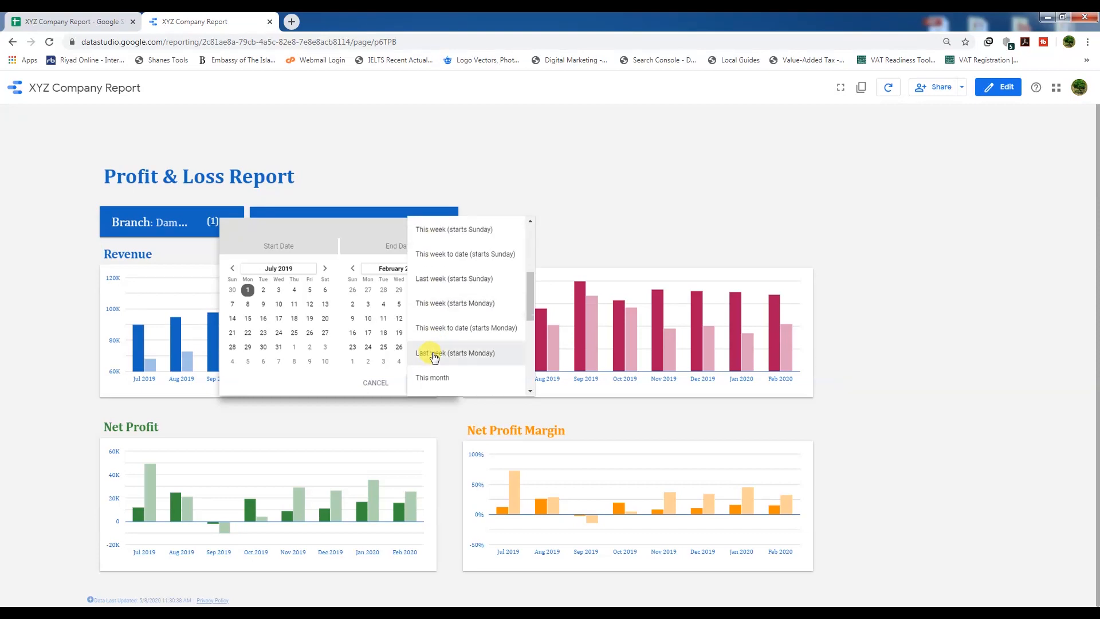
scroll(434, 356, down, 3)
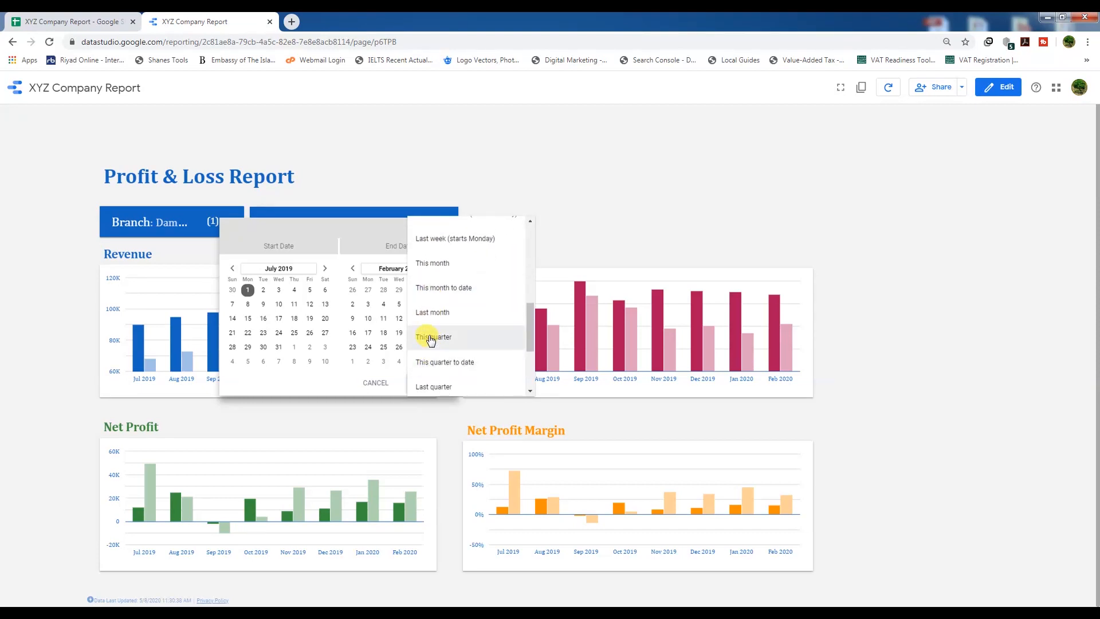
click(431, 338)
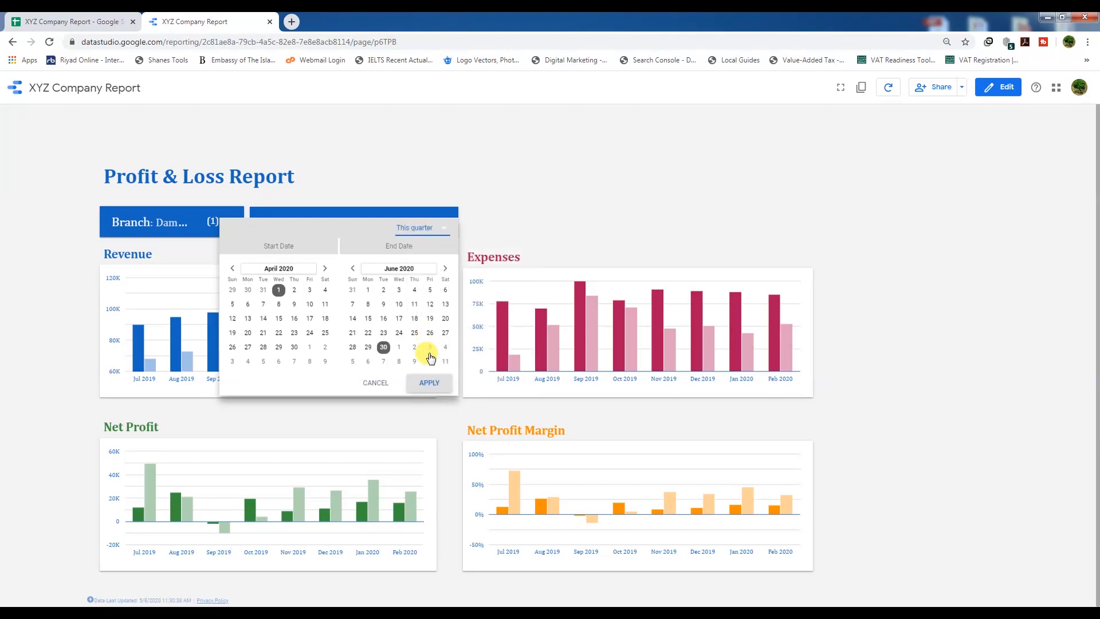
click(428, 383)
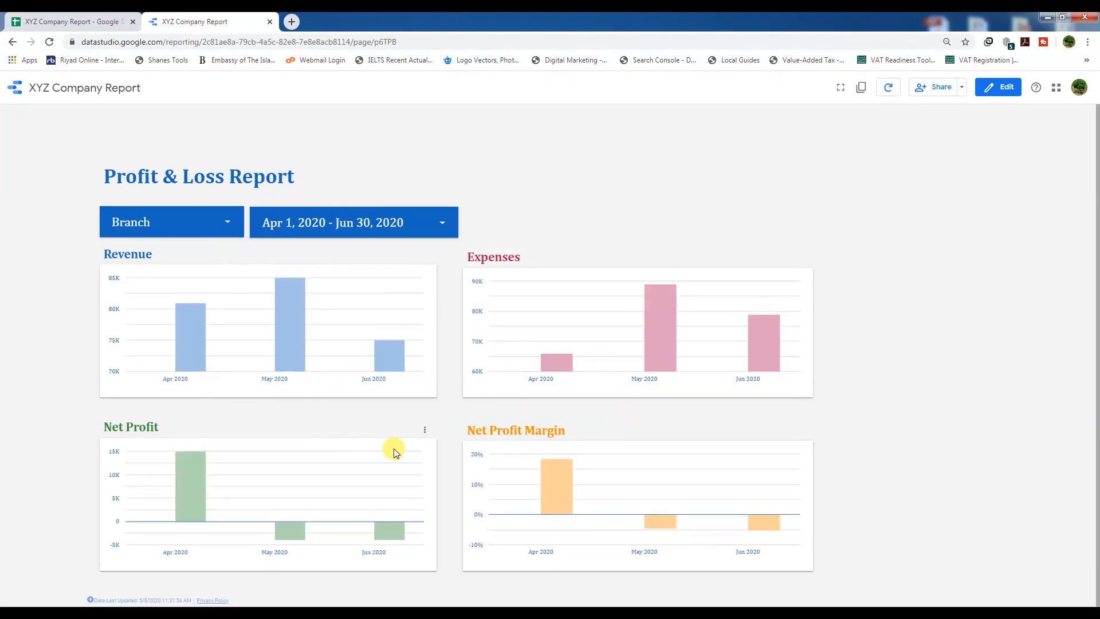
mouse_move(544, 362)
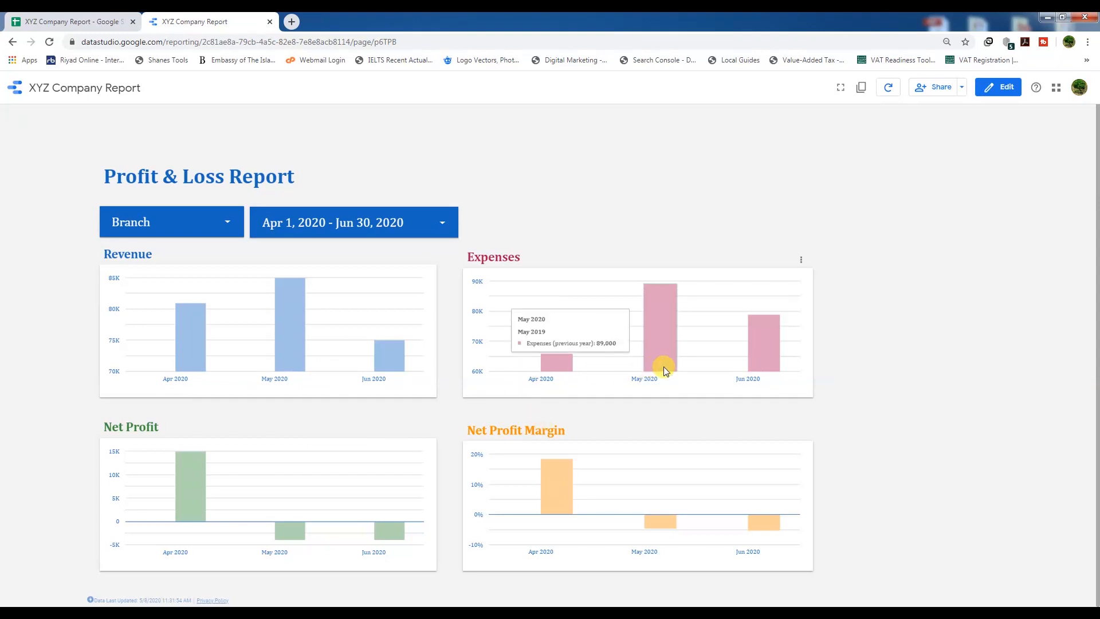
mouse_move(369, 506)
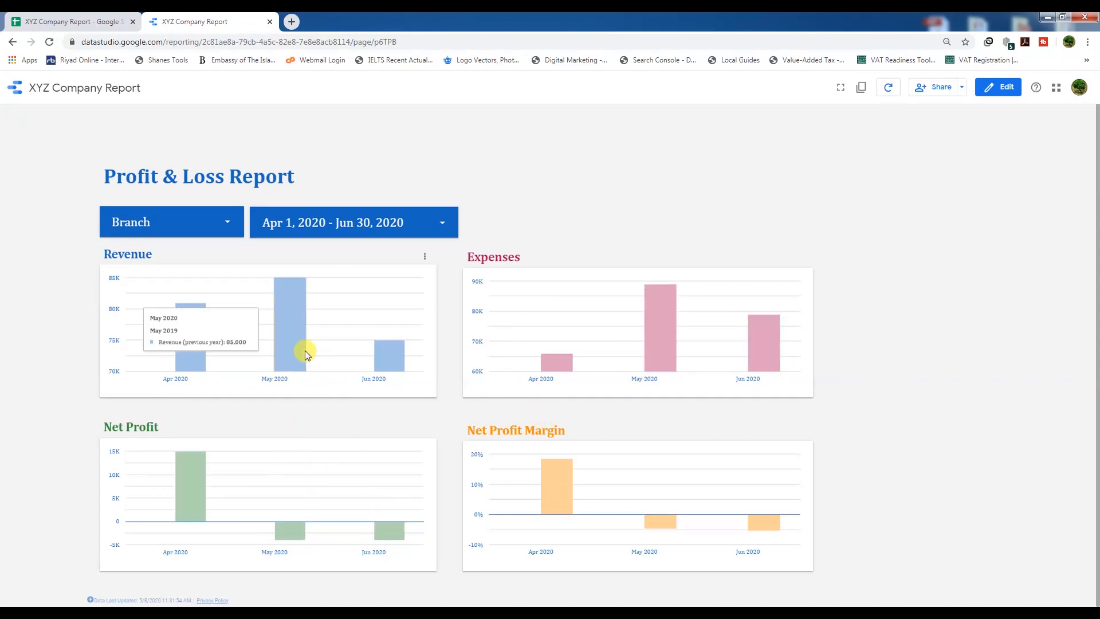
Filter the report's date range to Last year and view the updated charts
click(430, 222)
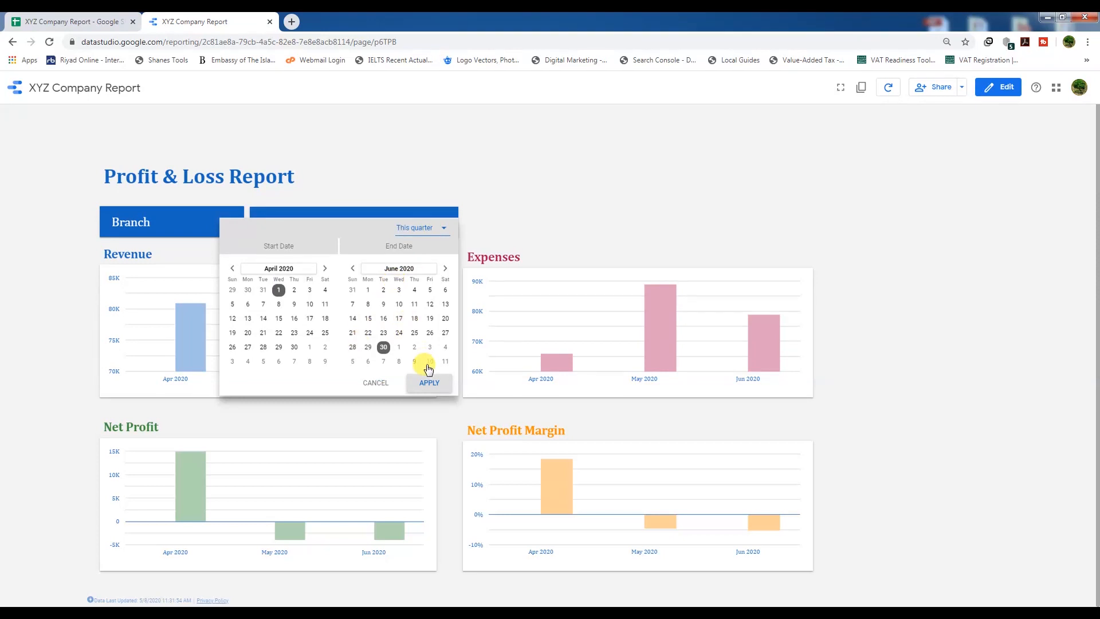
click(430, 231)
scroll(424, 295, down, 2)
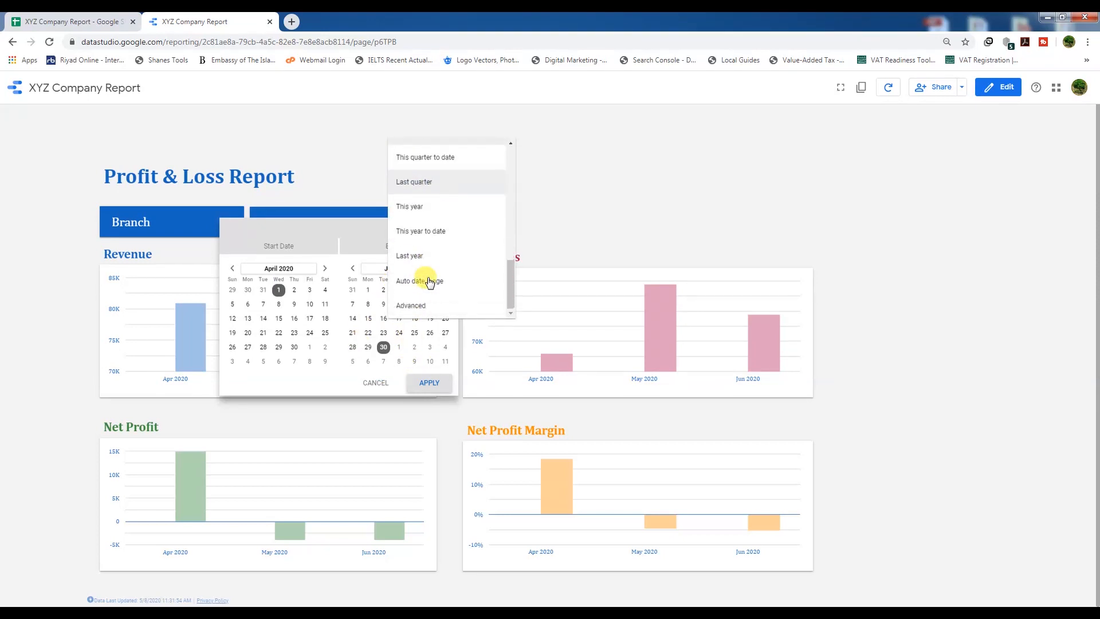
click(405, 256)
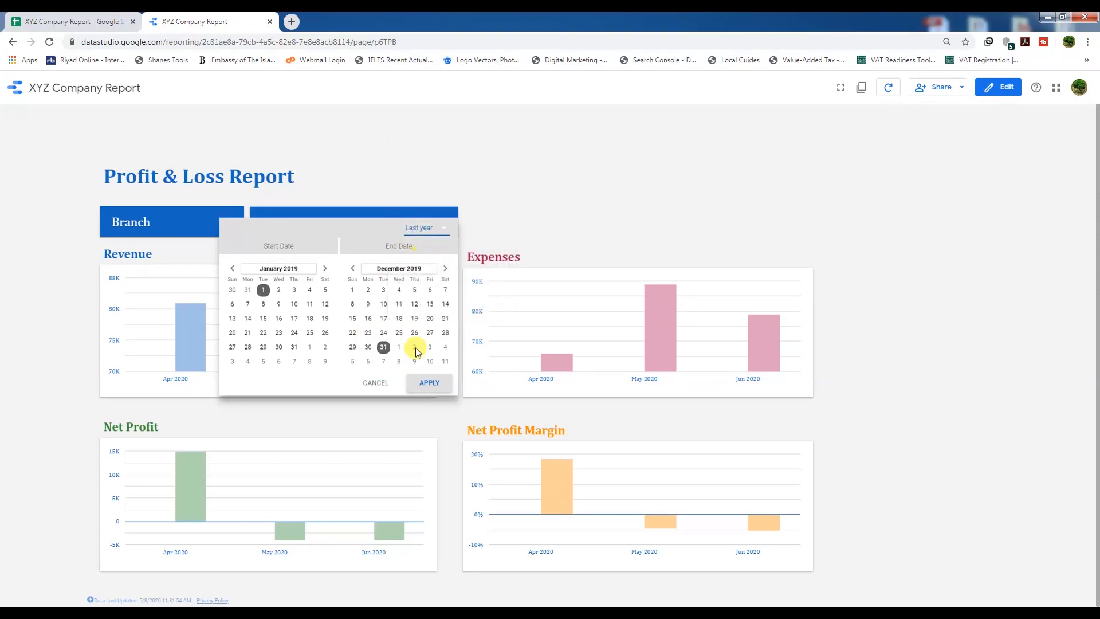
click(427, 382)
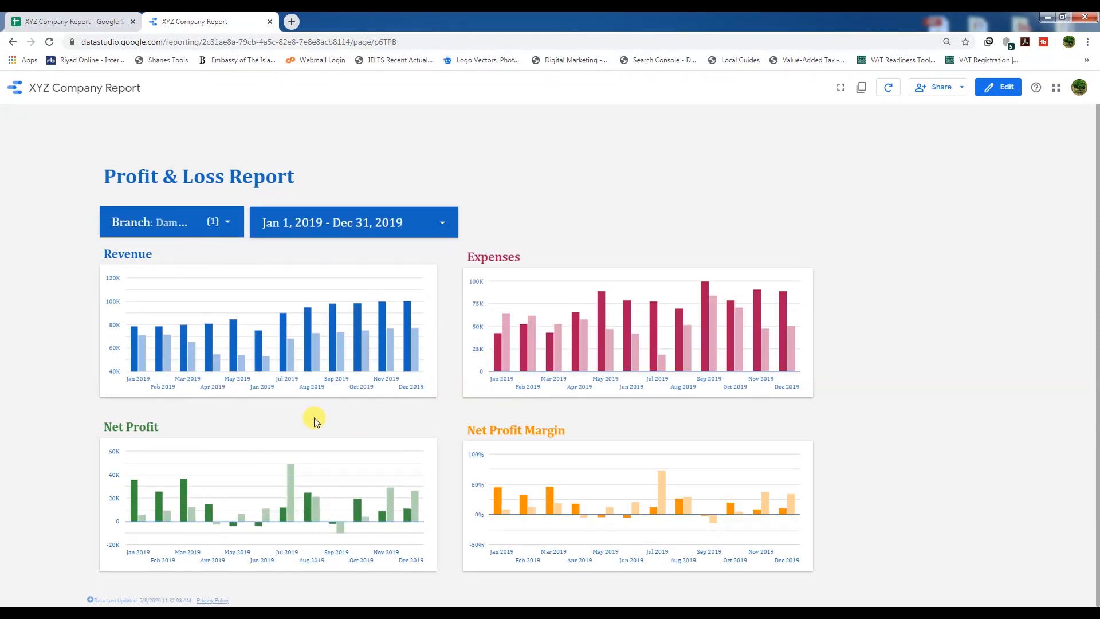
mouse_move(413, 352)
Return the report to edit mode and draw a full-width rectangle across the empty band above the Profit & Loss Report title
click(988, 93)
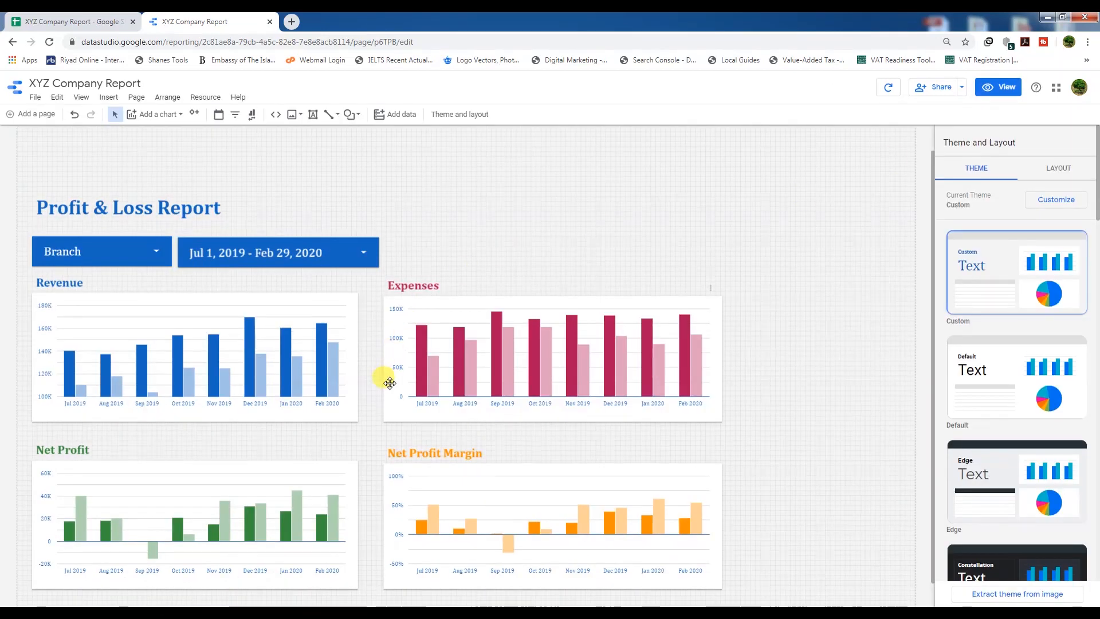
scroll(373, 447, down, 1)
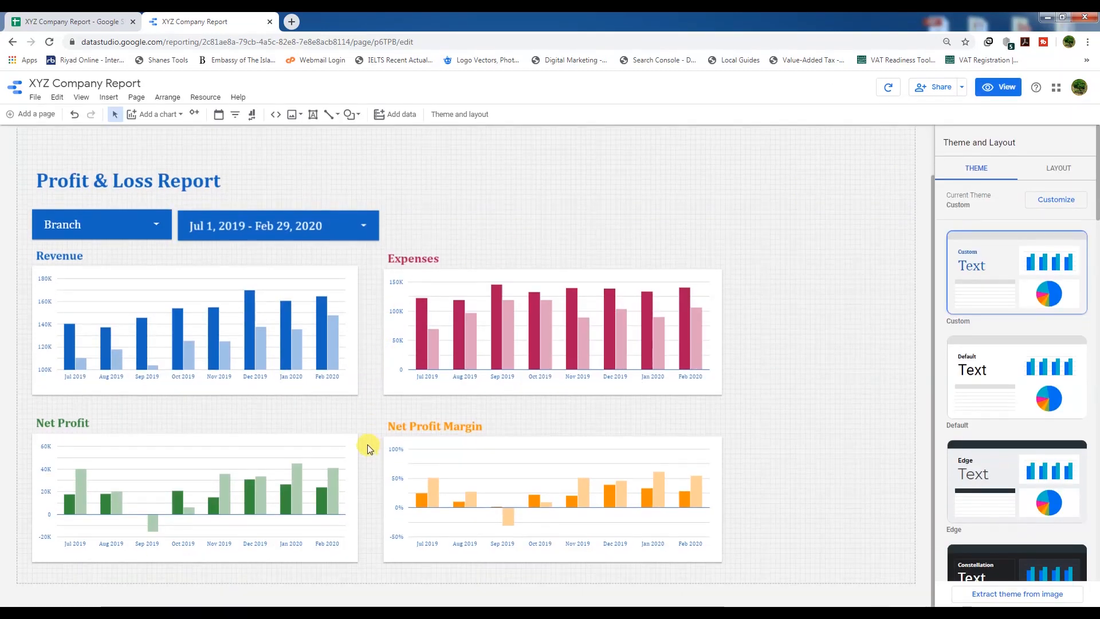
scroll(539, 274, up, 2)
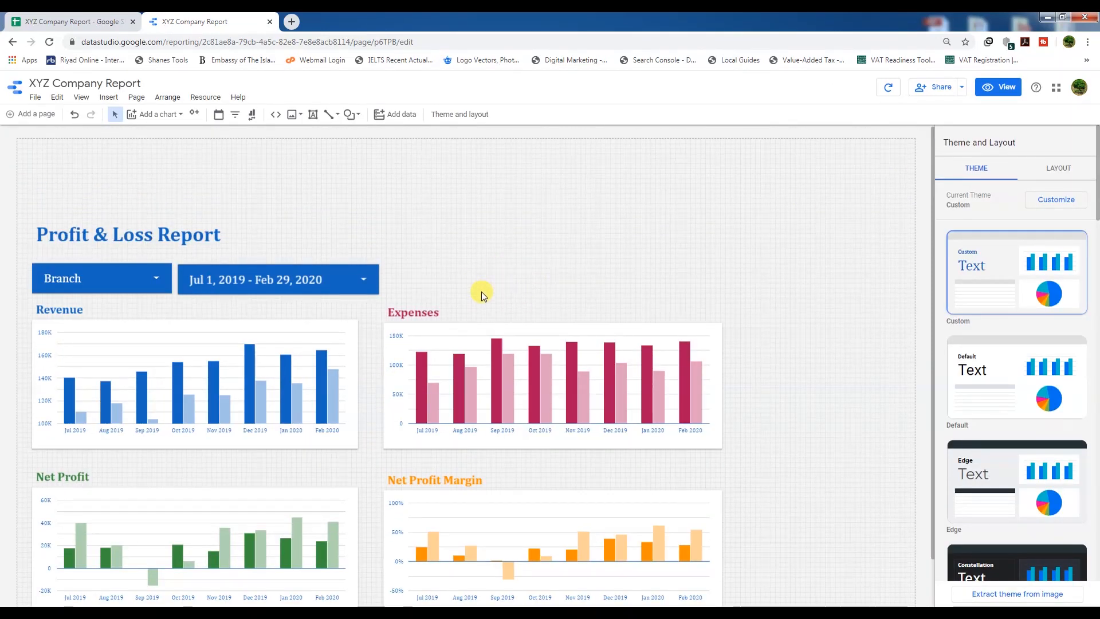
scroll(481, 291, down, 2)
scroll(395, 278, up, 2)
click(359, 118)
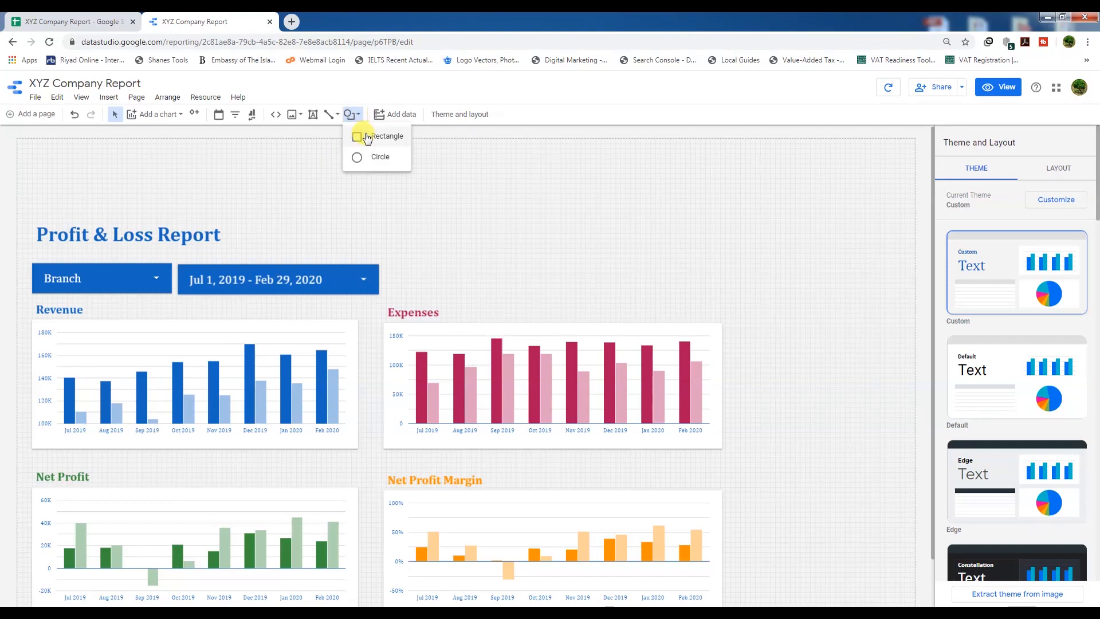
click(369, 135)
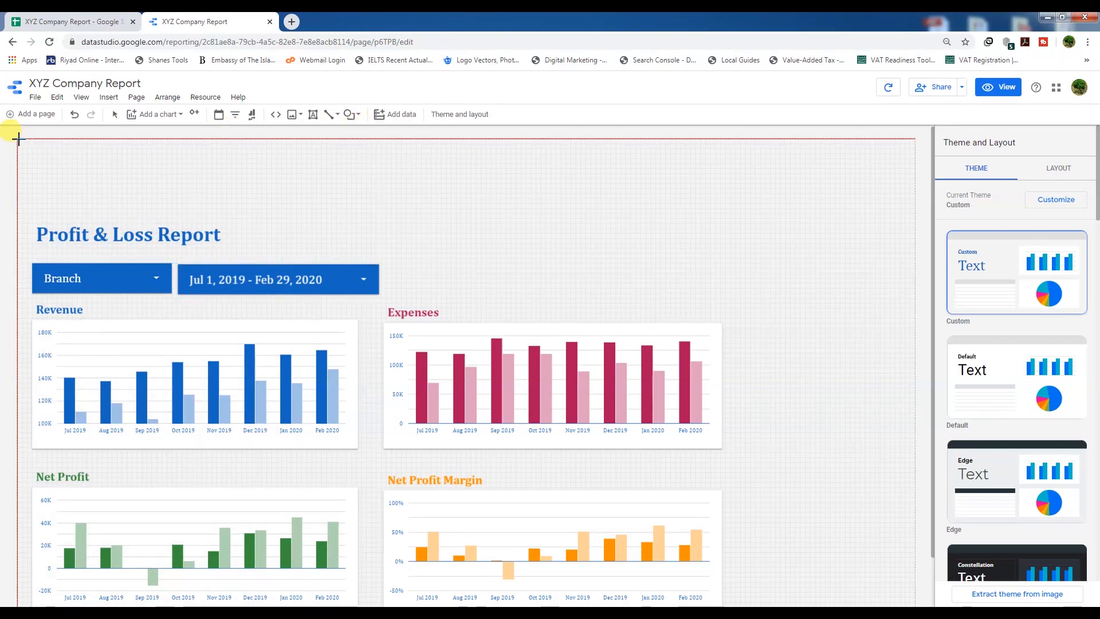
mouse_move(17, 138)
mouse_down()
mouse_move(176, 189)
mouse_move(916, 207)
mouse_up()
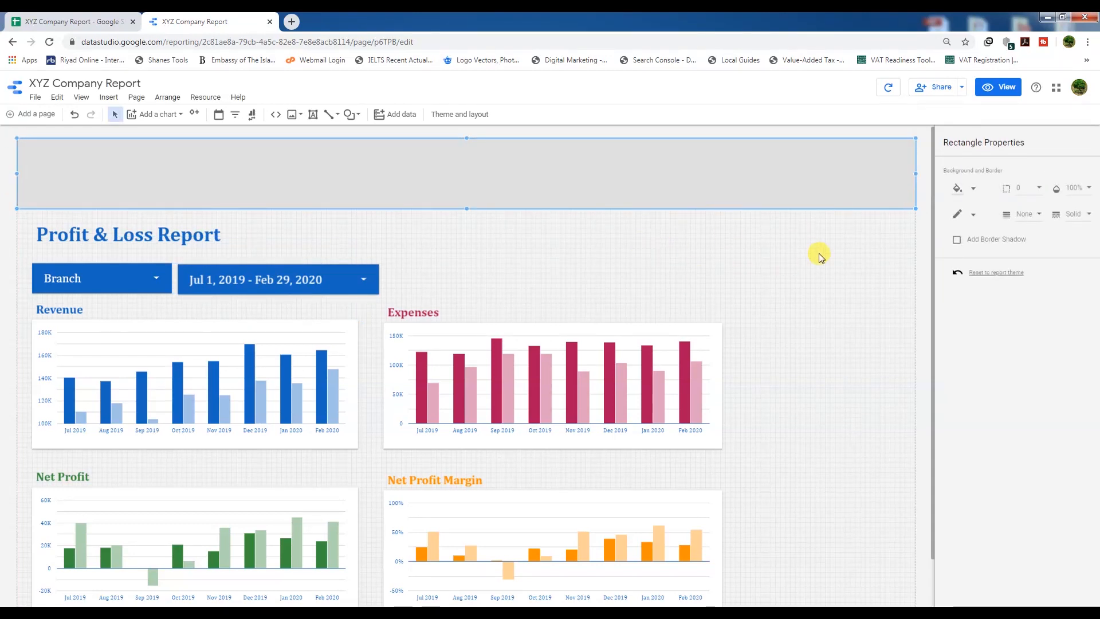
Give the header rectangle a dark blue fill, a white border and a border shadow
click(974, 189)
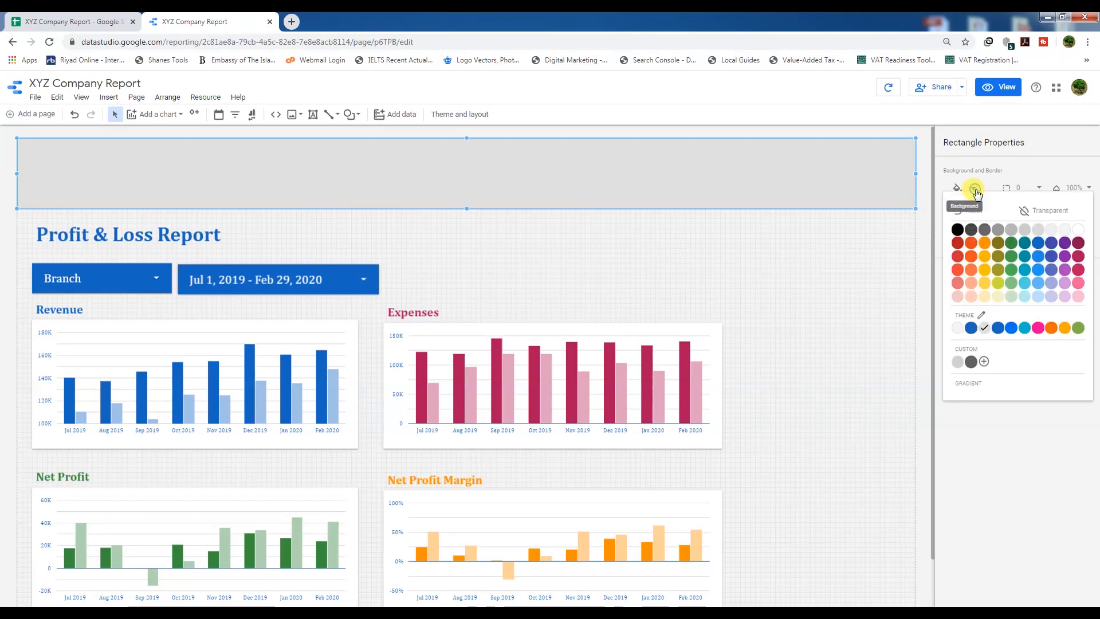
click(1038, 242)
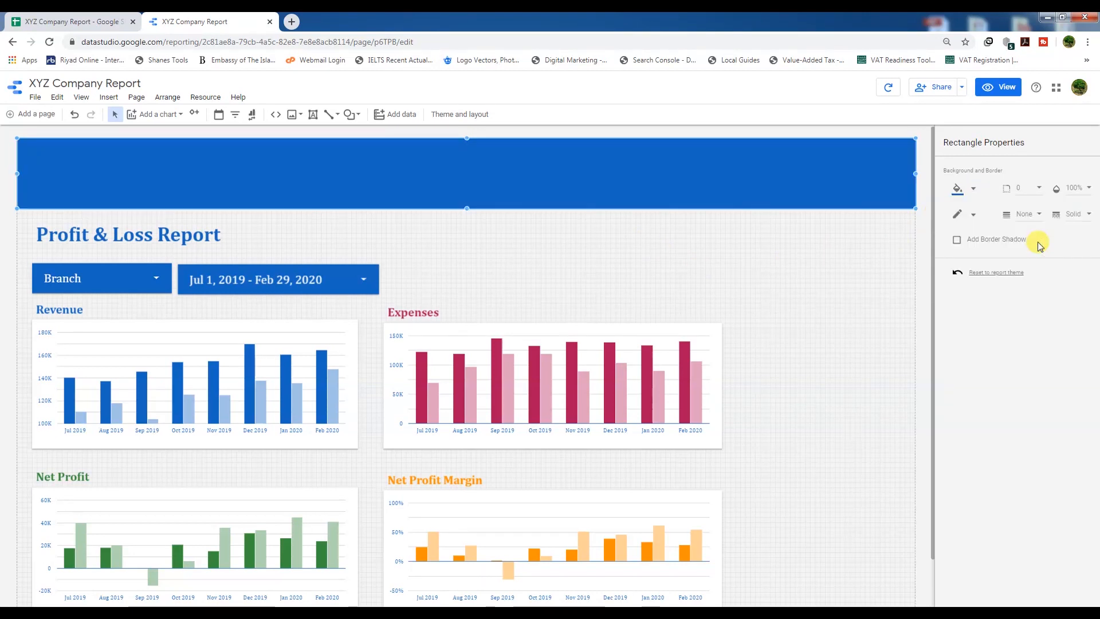
click(974, 215)
click(1077, 256)
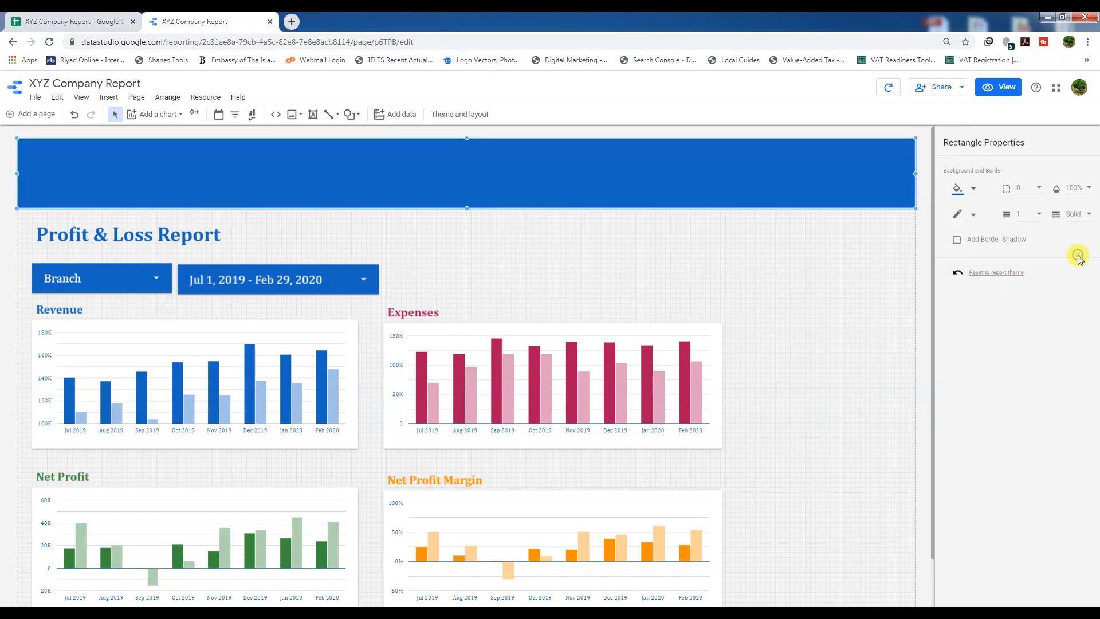
click(957, 240)
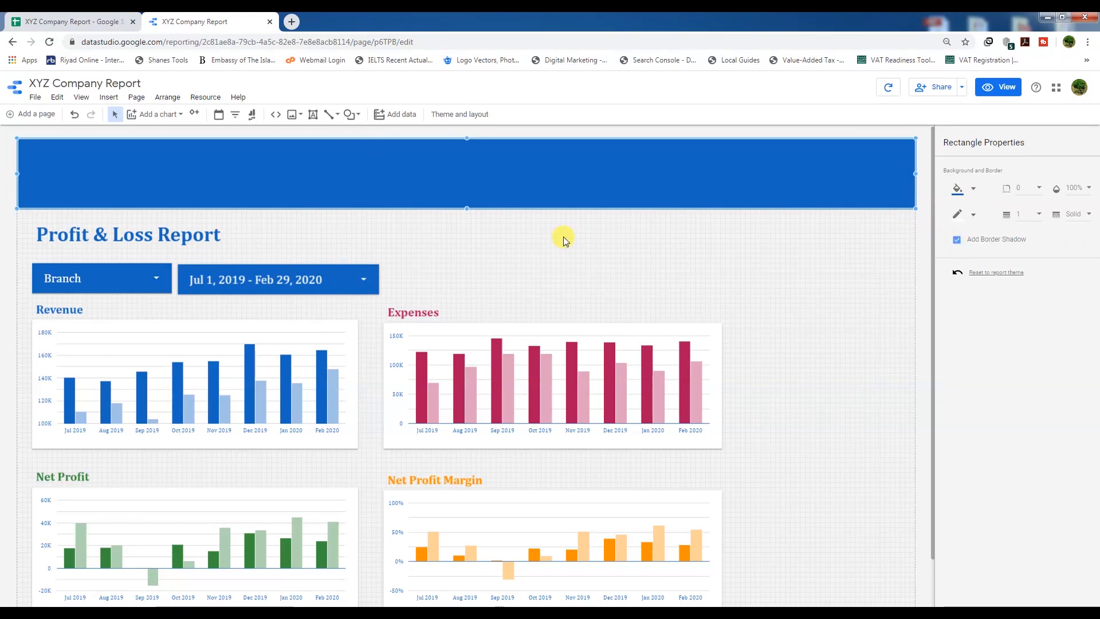
click(505, 243)
Select the blue header rectangle and make it report-level
click(229, 198)
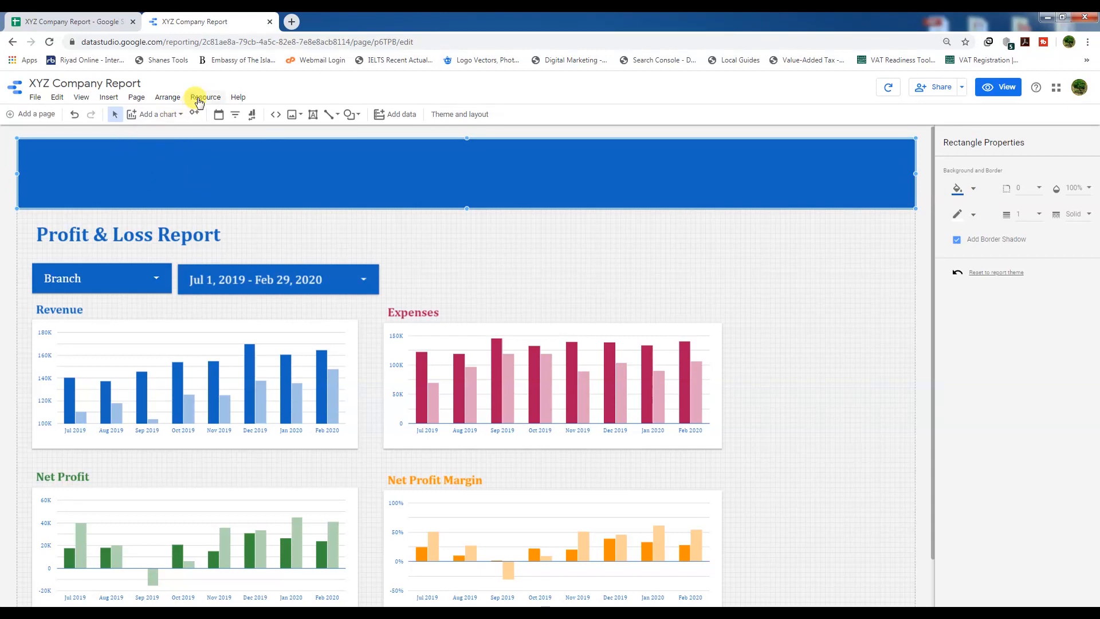
click(165, 99)
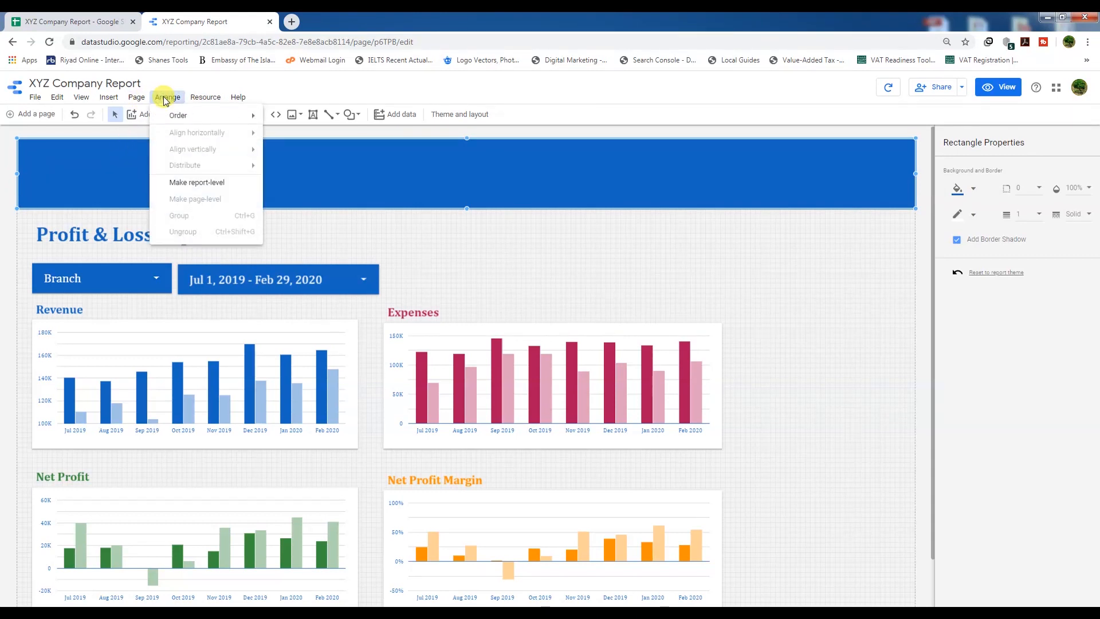
click(199, 184)
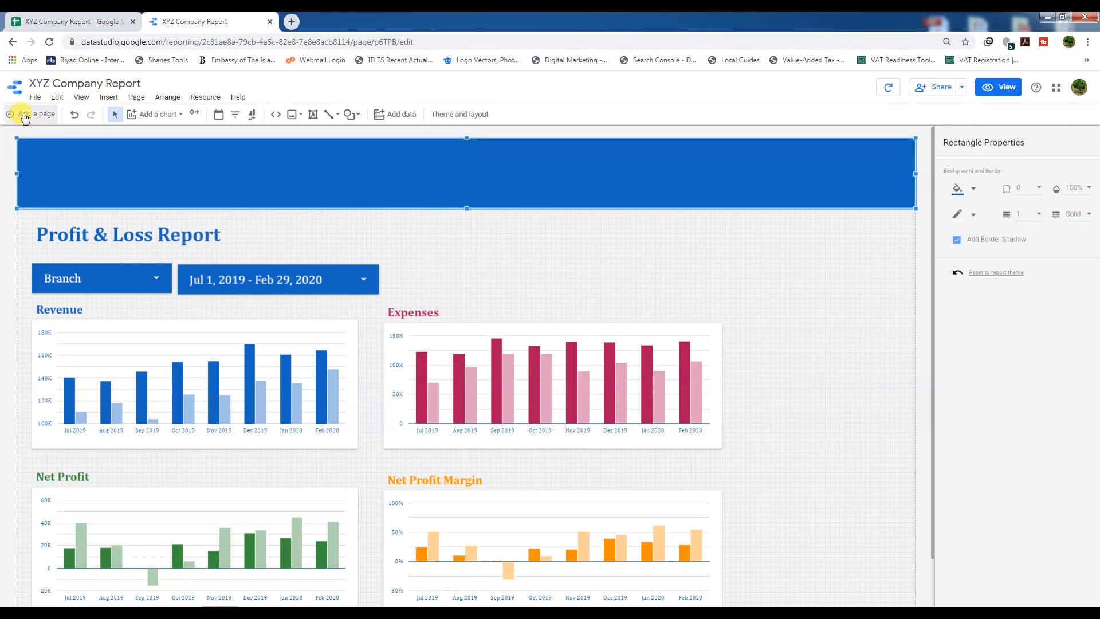
Add two new pages to the report, Page 2 and Page 3
click(24, 117)
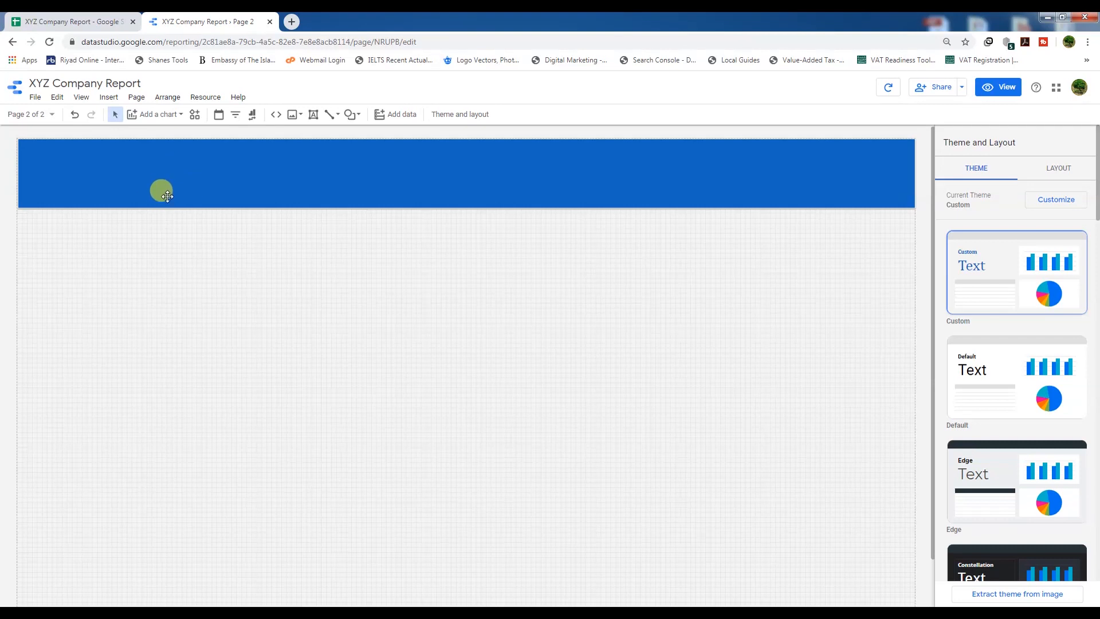
click(163, 98)
click(312, 174)
click(40, 120)
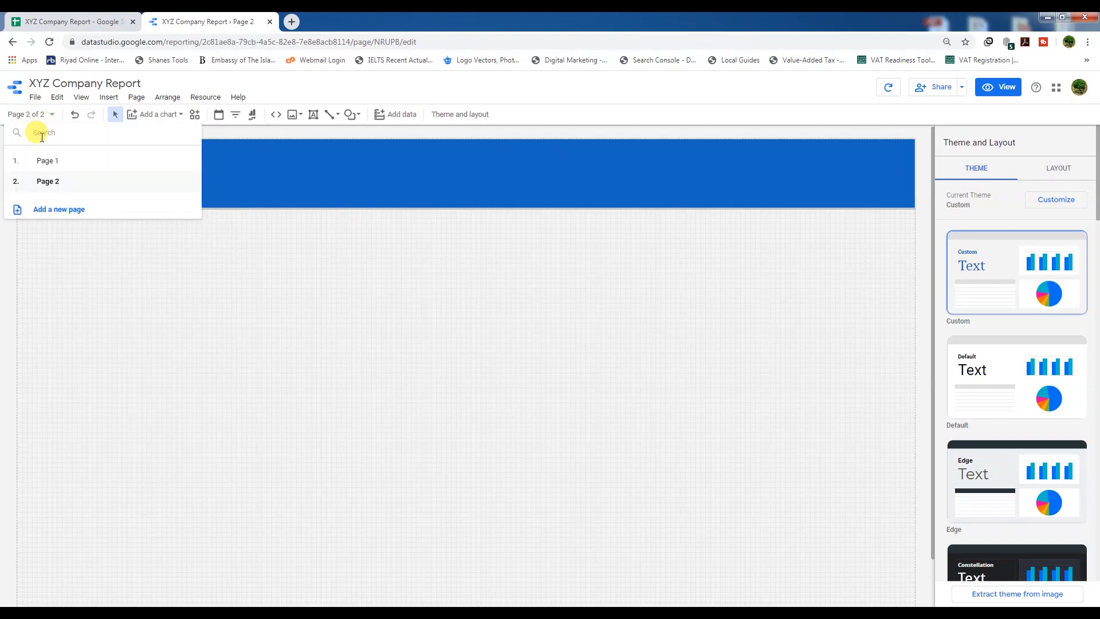
click(60, 210)
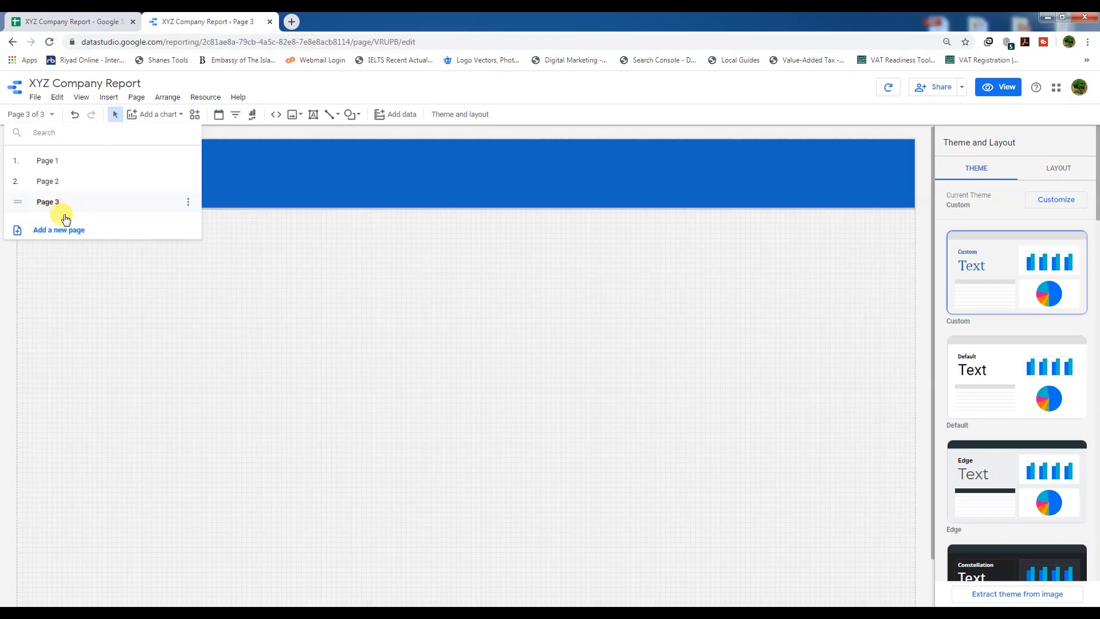
Rename Page 1 of the report as Profit & Loss
click(185, 167)
click(210, 163)
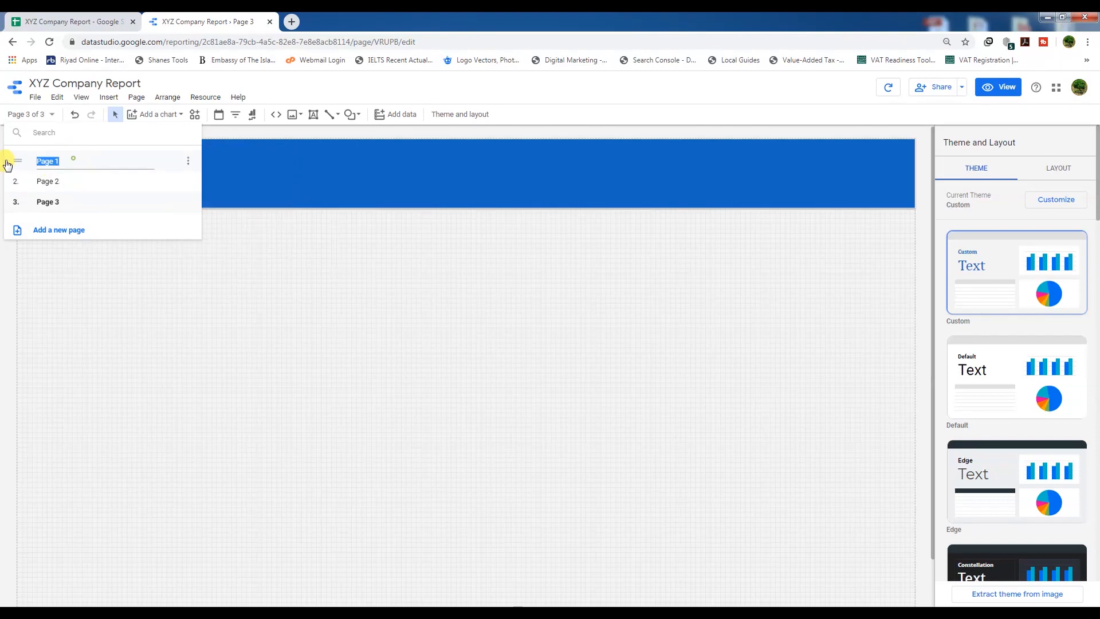
text(Profit)
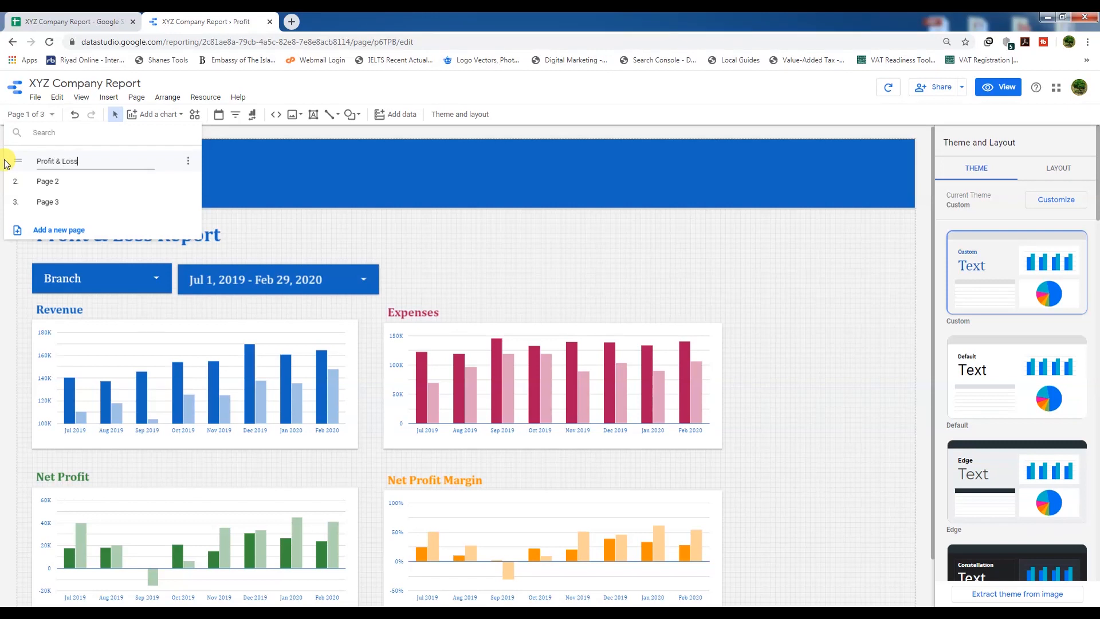
text( & Loss)
Rename Page 2 of the report as Balance sheet
click(54, 177)
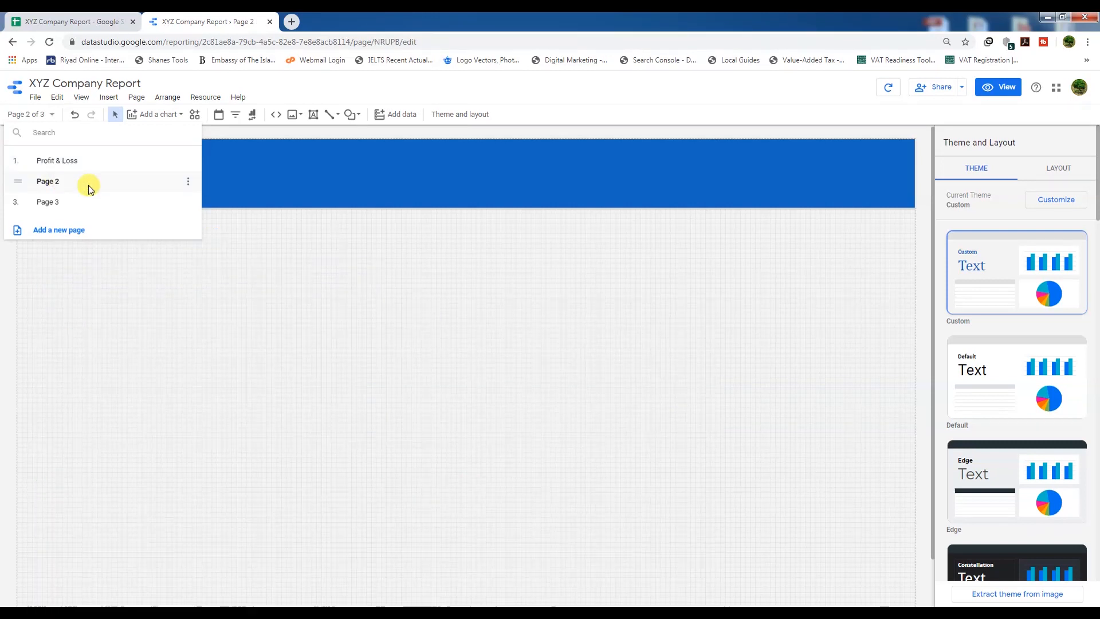
click(189, 182)
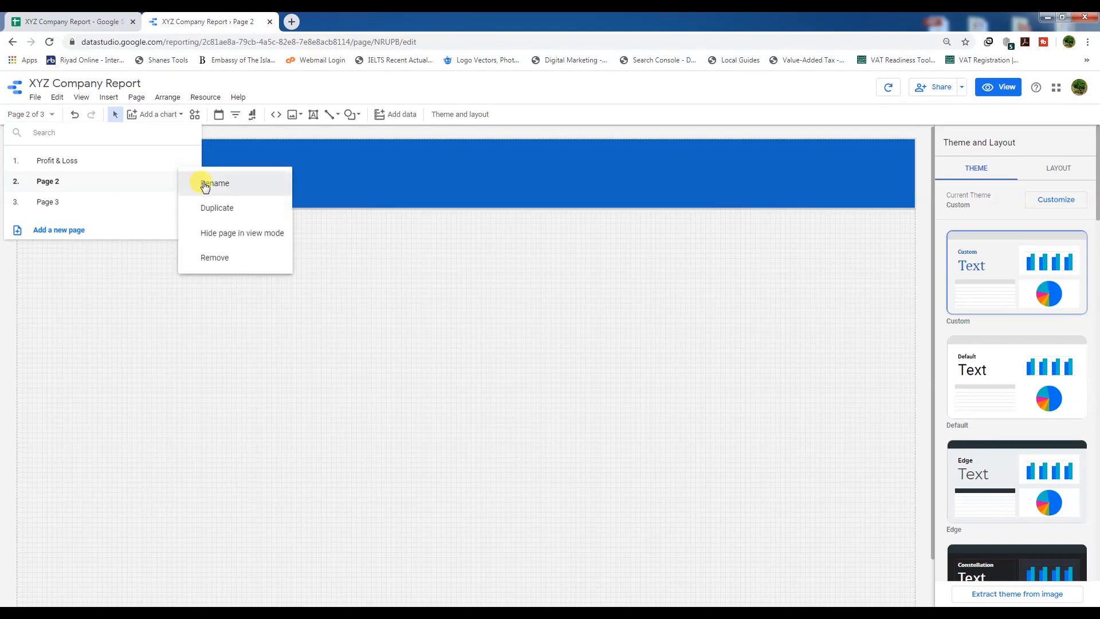
click(204, 184)
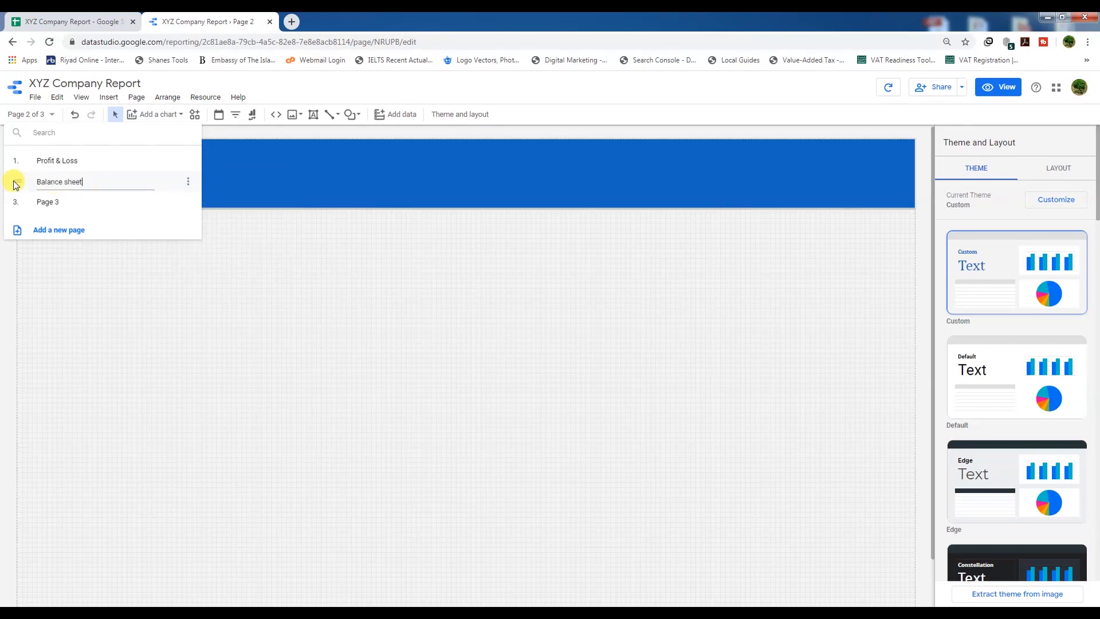
Rename Page 3 of the report as Cash Flow and add a fourth page
click(46, 202)
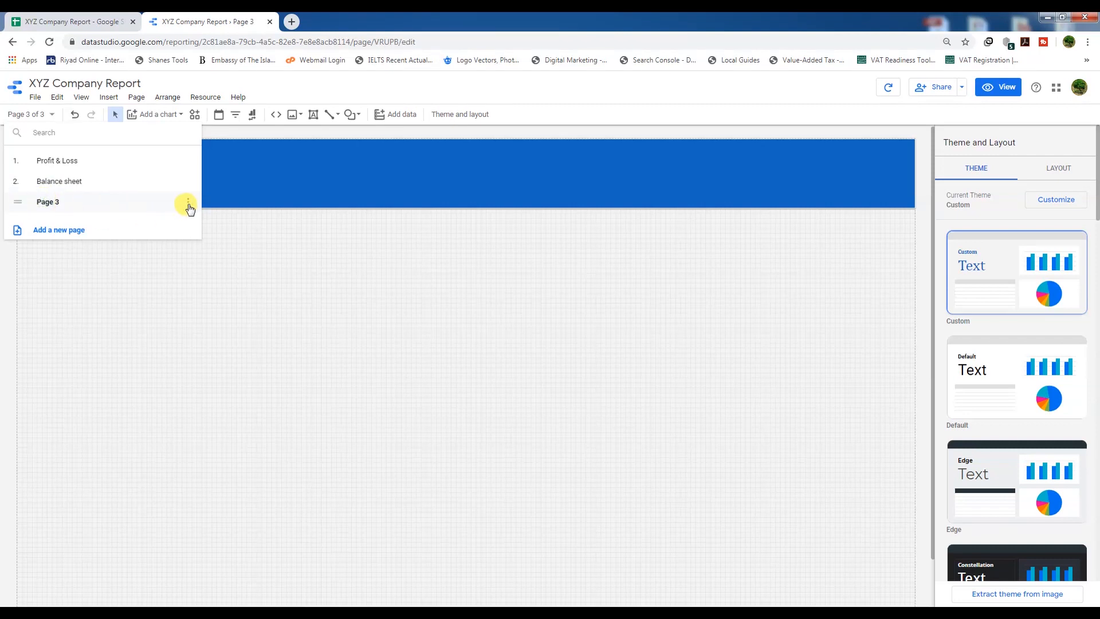
click(189, 203)
click(190, 207)
text(Cash Flow)
key(Return)
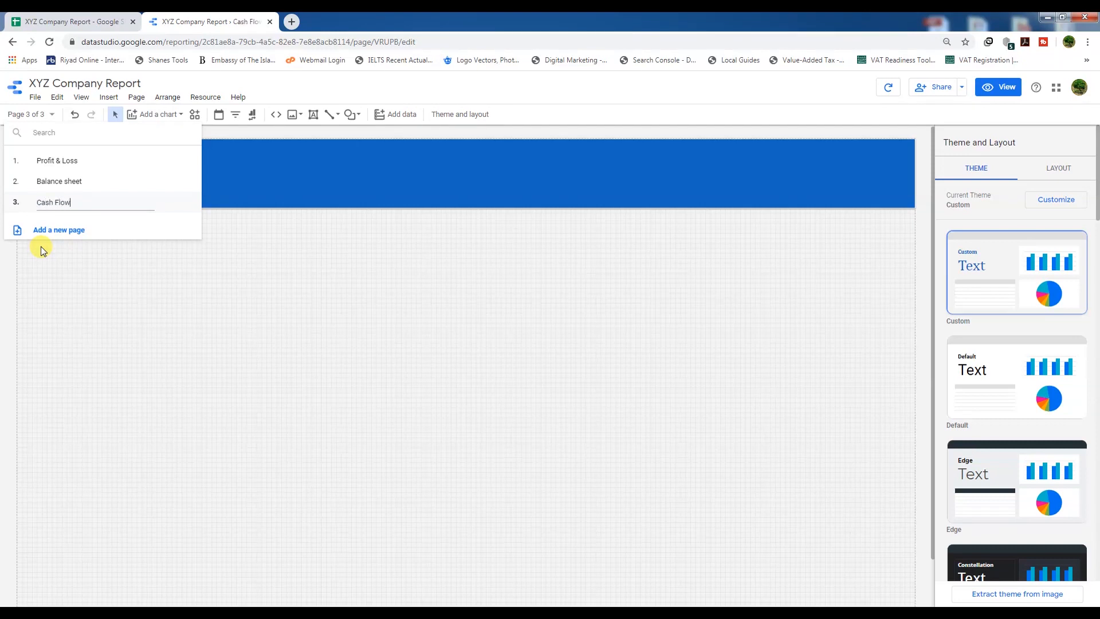
click(154, 228)
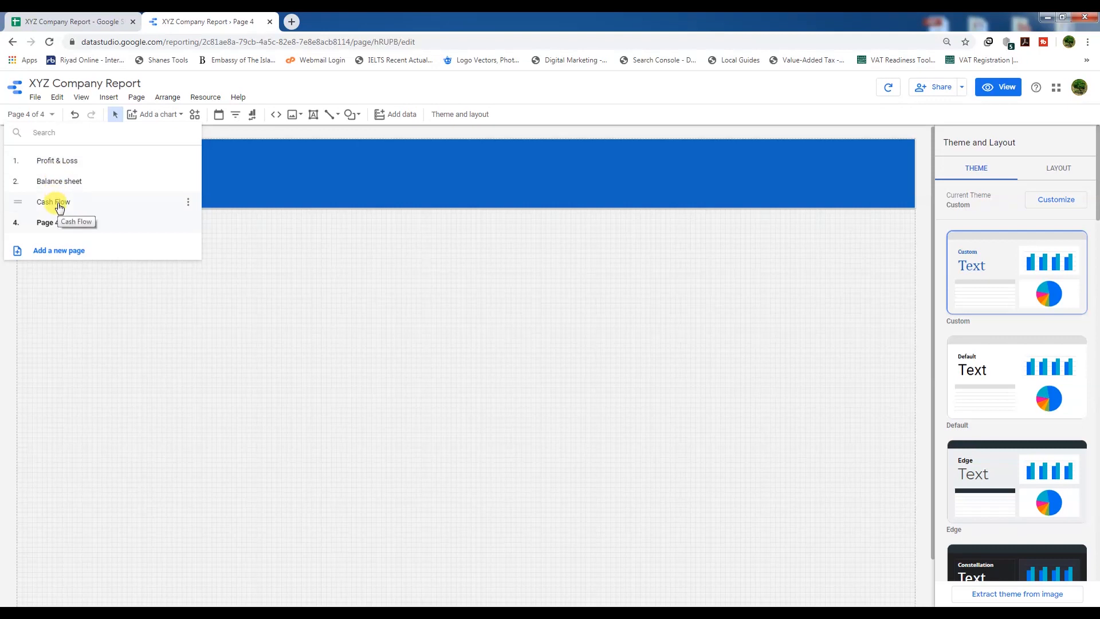
Look through the Profit & Loss, Balance sheet and Cash Flow pages to check the shared header, and return to the Profit & Loss page
click(55, 162)
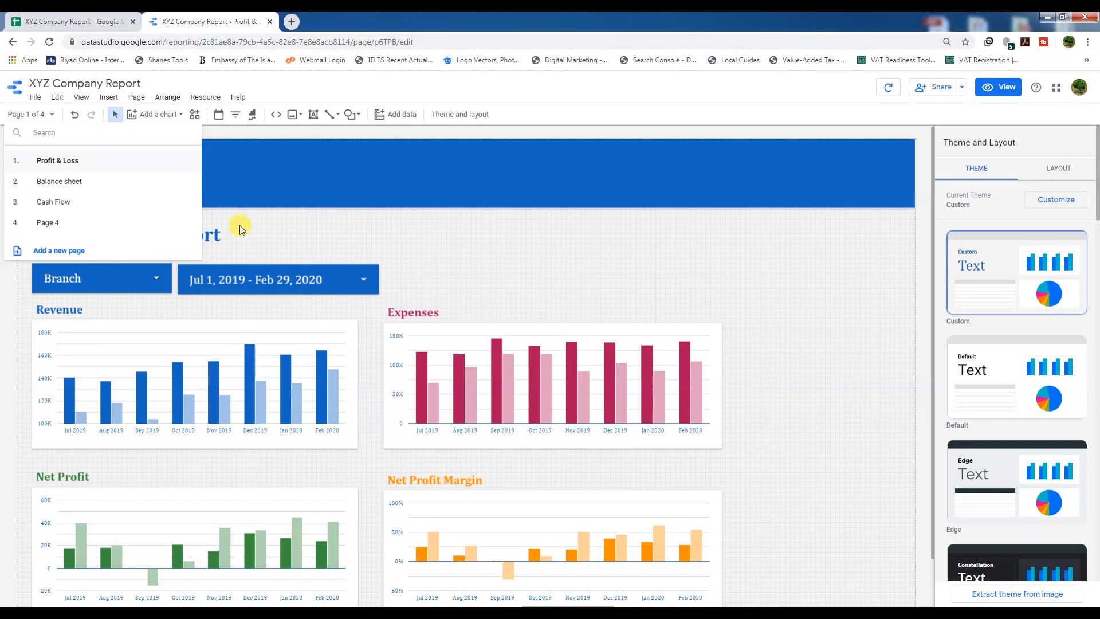
click(53, 180)
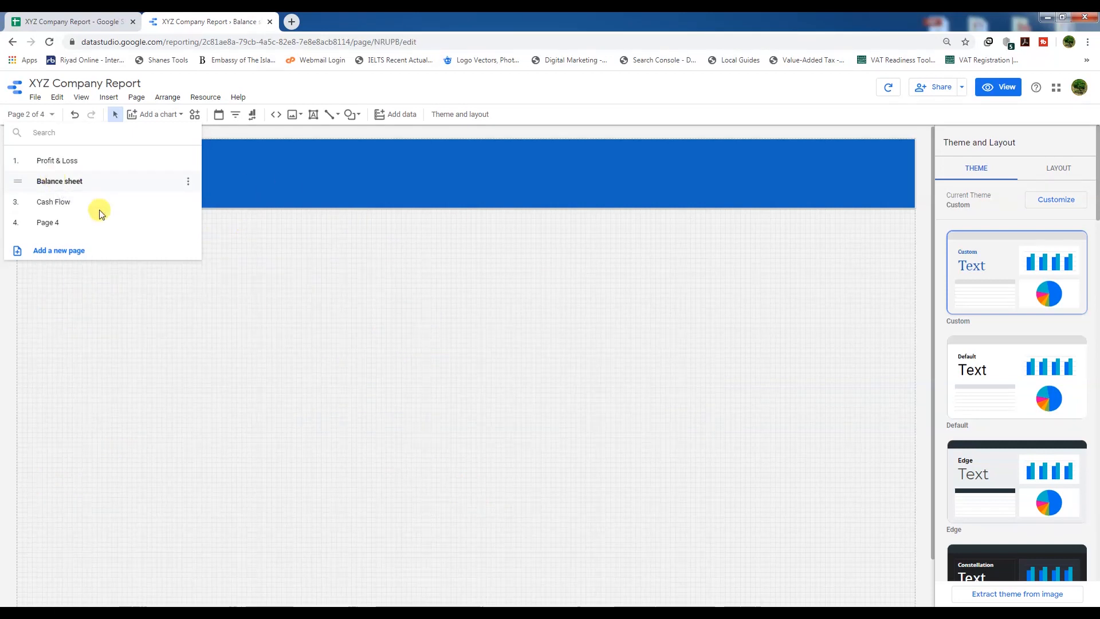
click(58, 202)
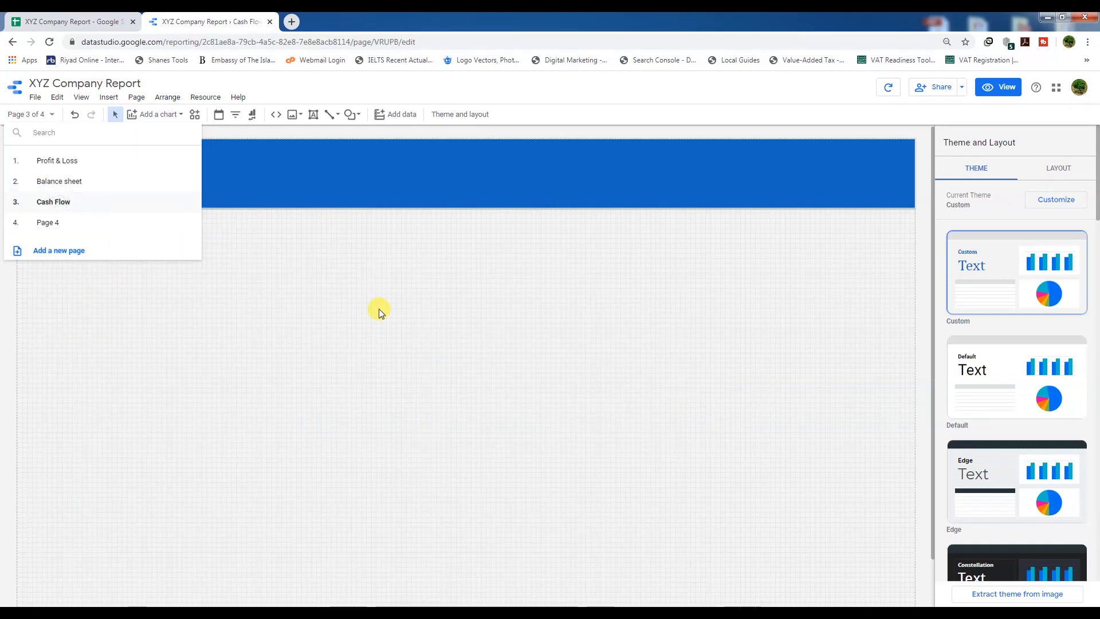
click(52, 115)
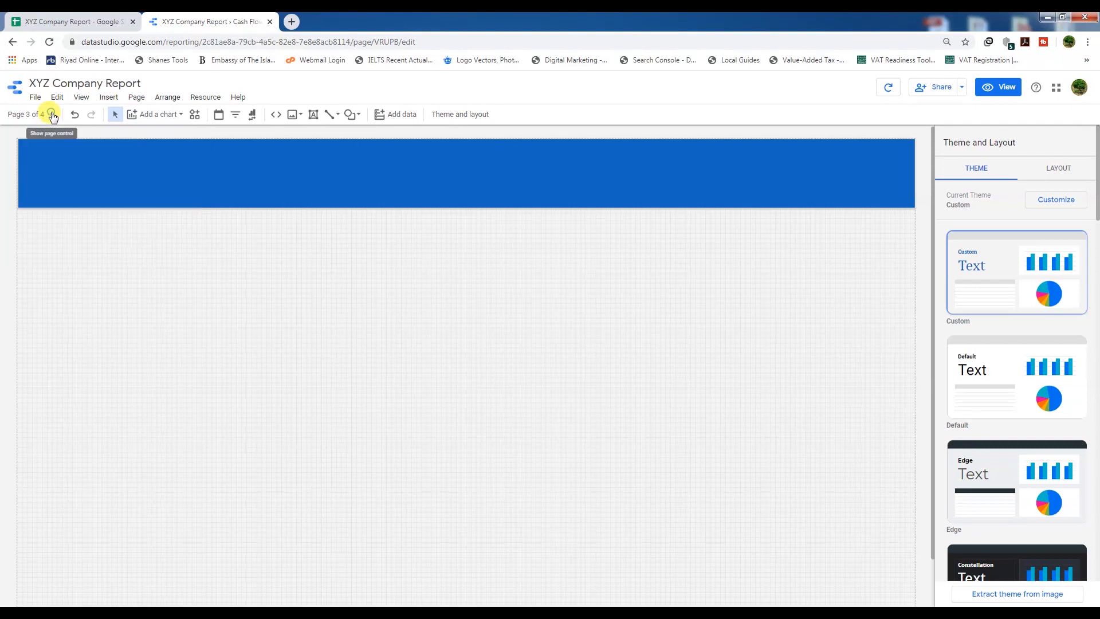
click(52, 117)
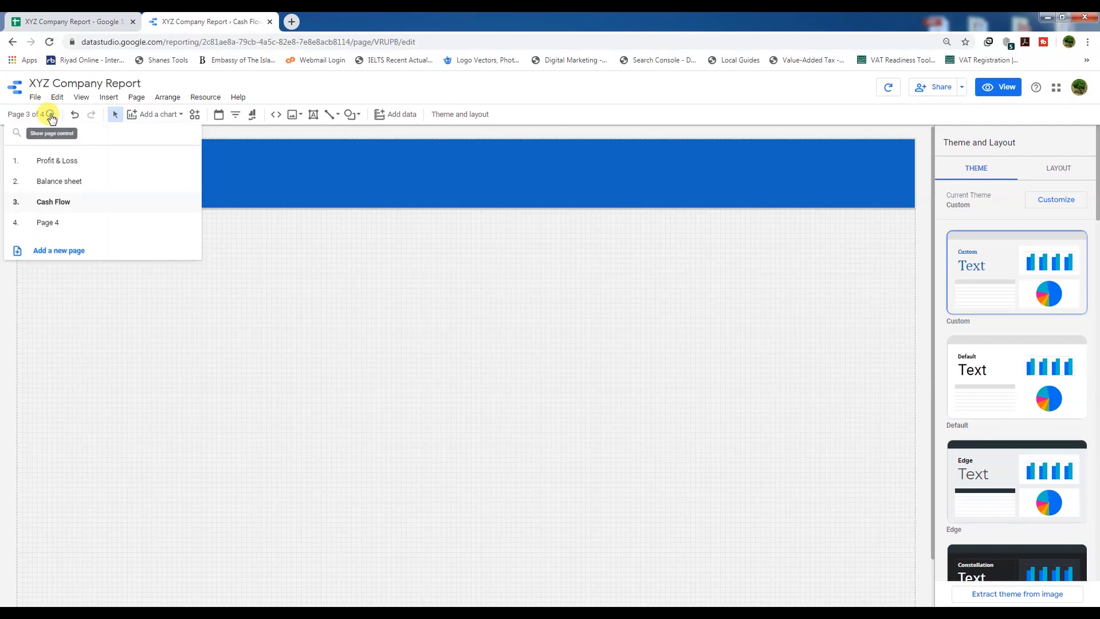
click(54, 162)
click(392, 237)
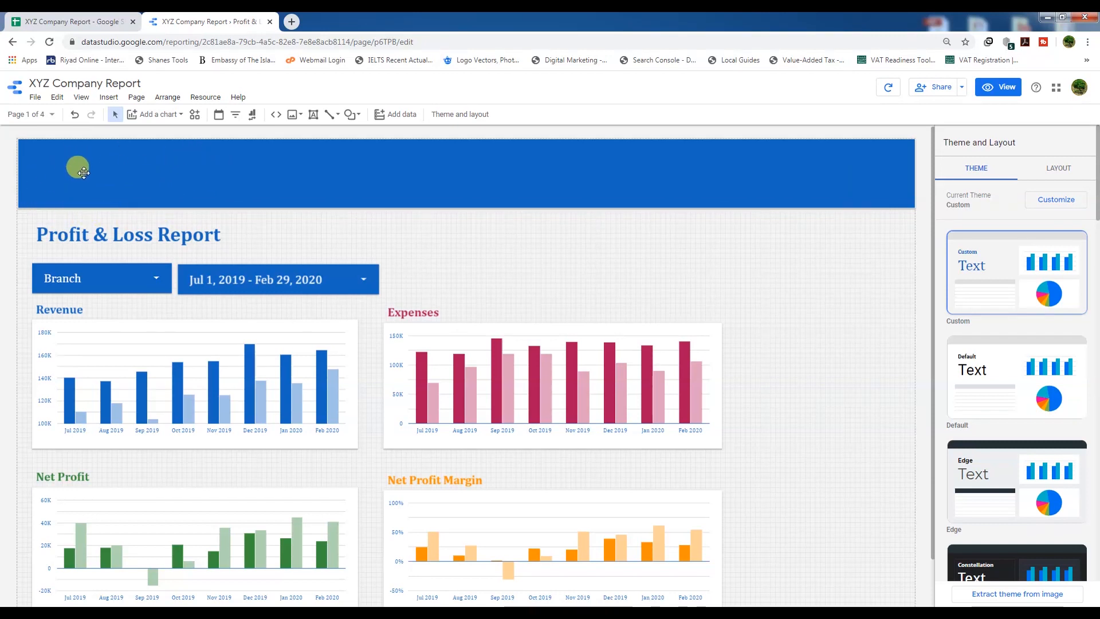
click(41, 114)
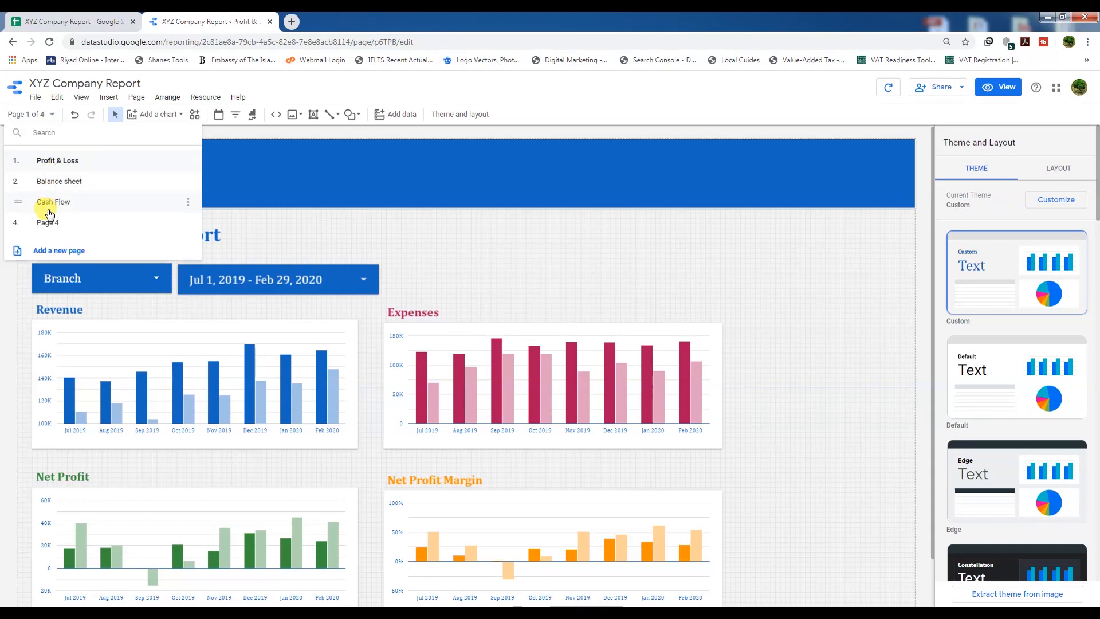
click(382, 227)
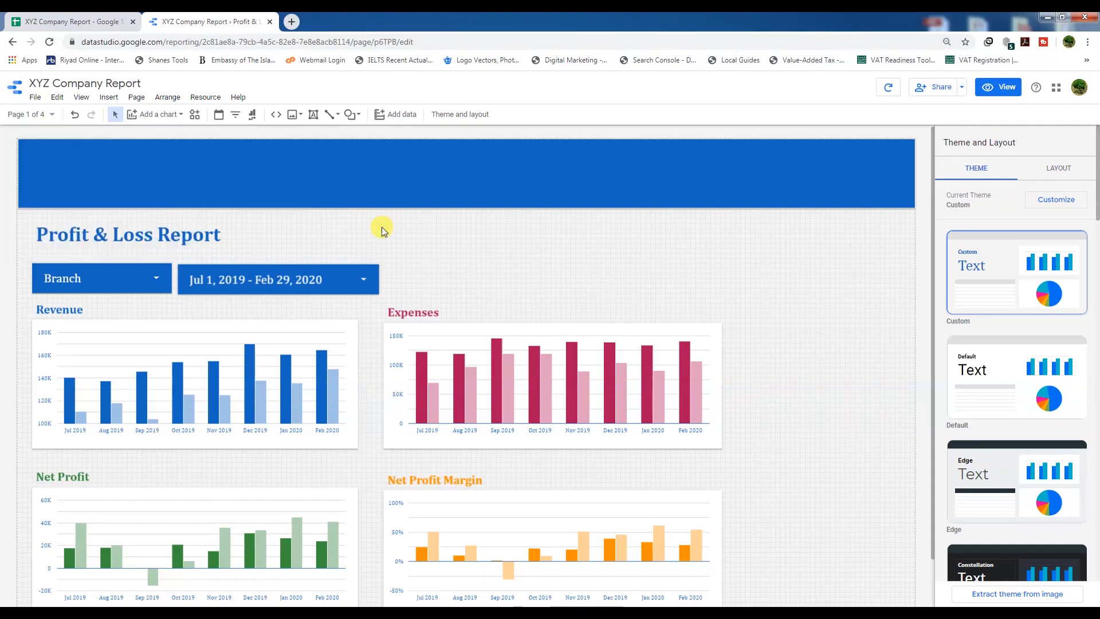
Add a text box reading "Profit & Loss" below the header, beside the report title, and colour its text white
click(313, 116)
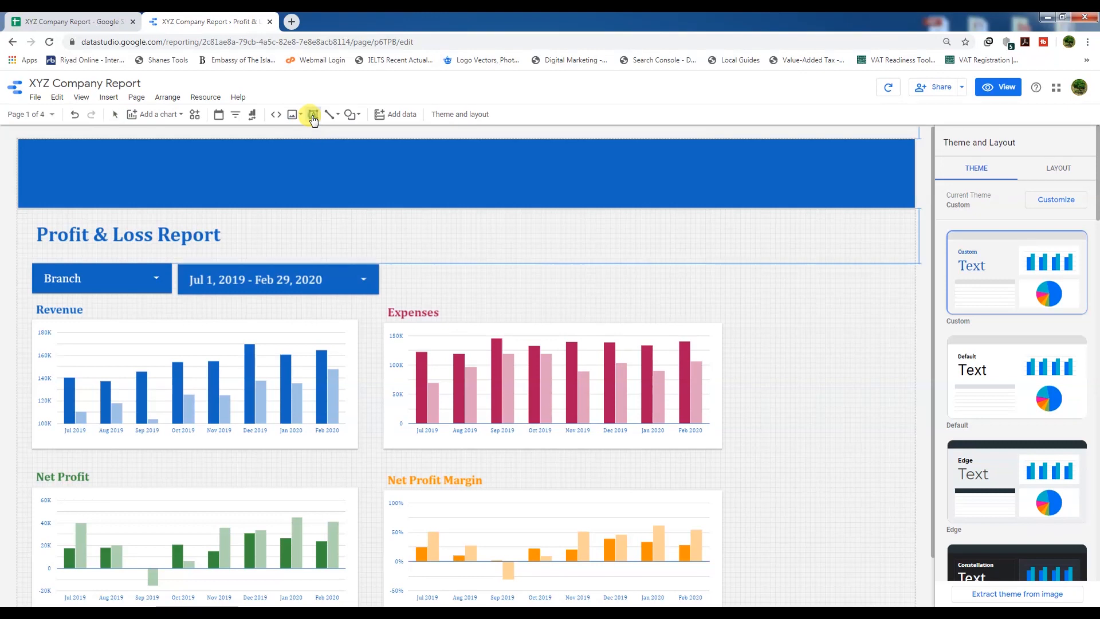
drag(430, 227, 532, 251)
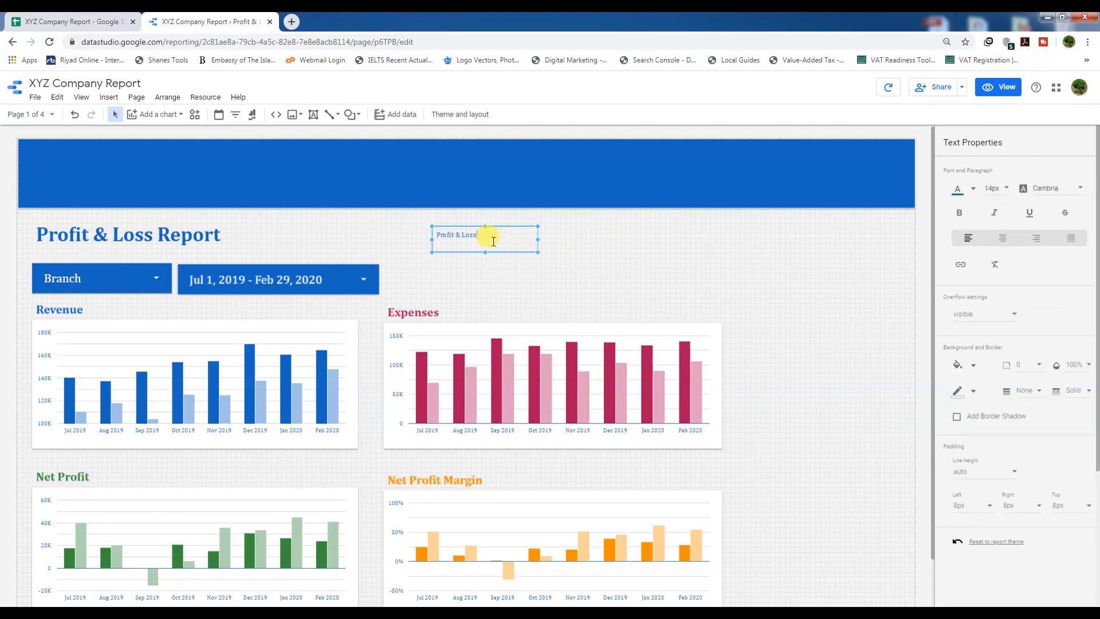
drag(490, 238, 427, 236)
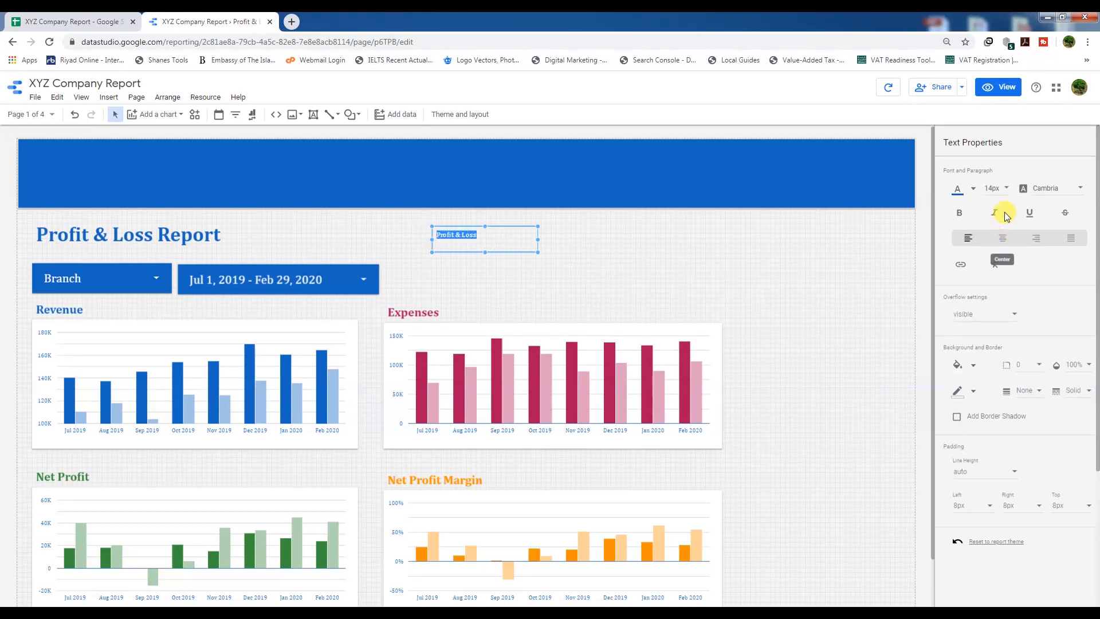
click(974, 190)
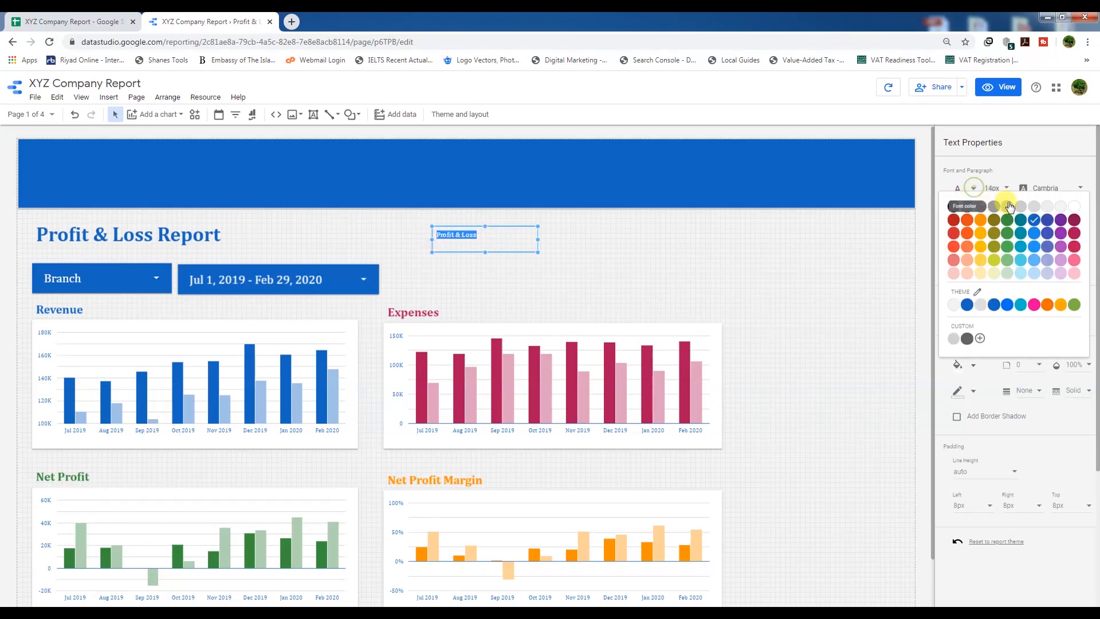
click(1073, 208)
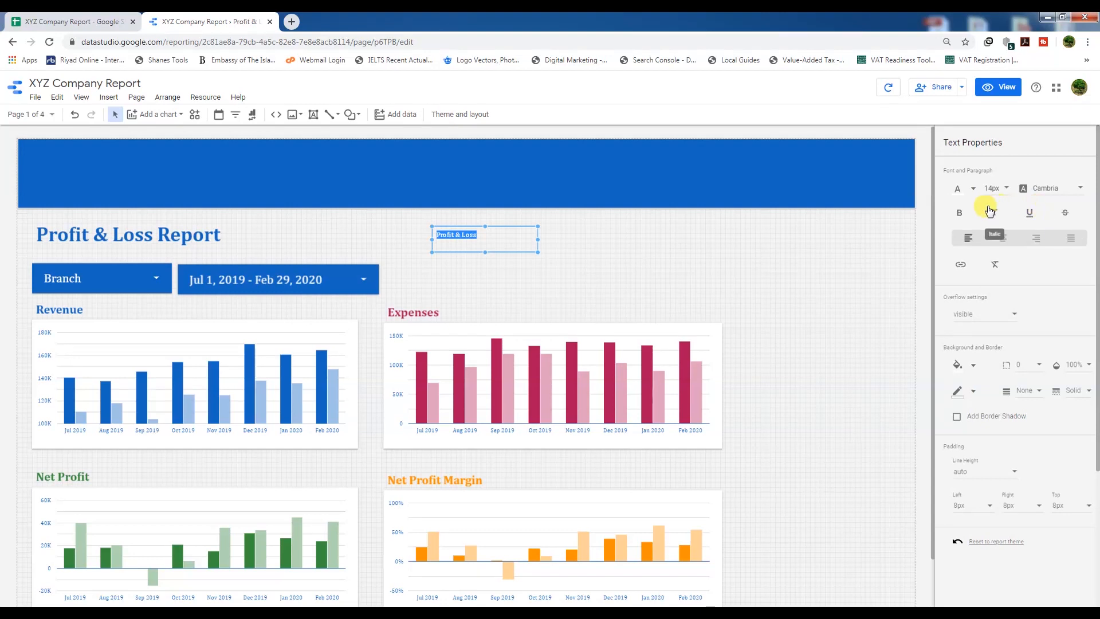
Format the new Profit & Loss label's text as 24px, centred, underlined and bold
click(1005, 189)
scroll(997, 235, down, 2)
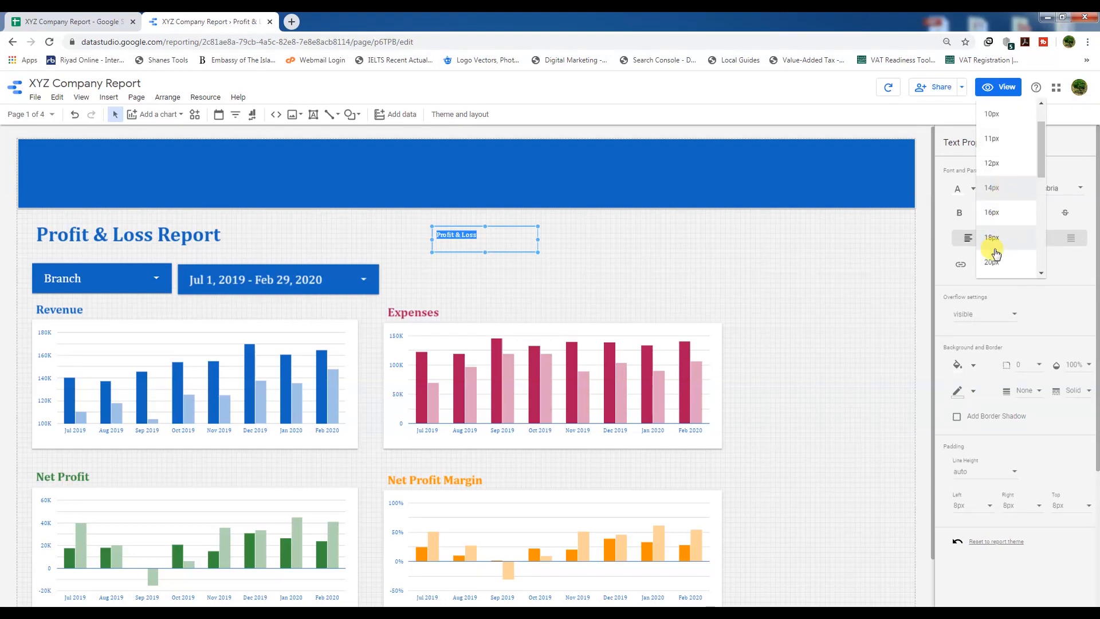
click(990, 235)
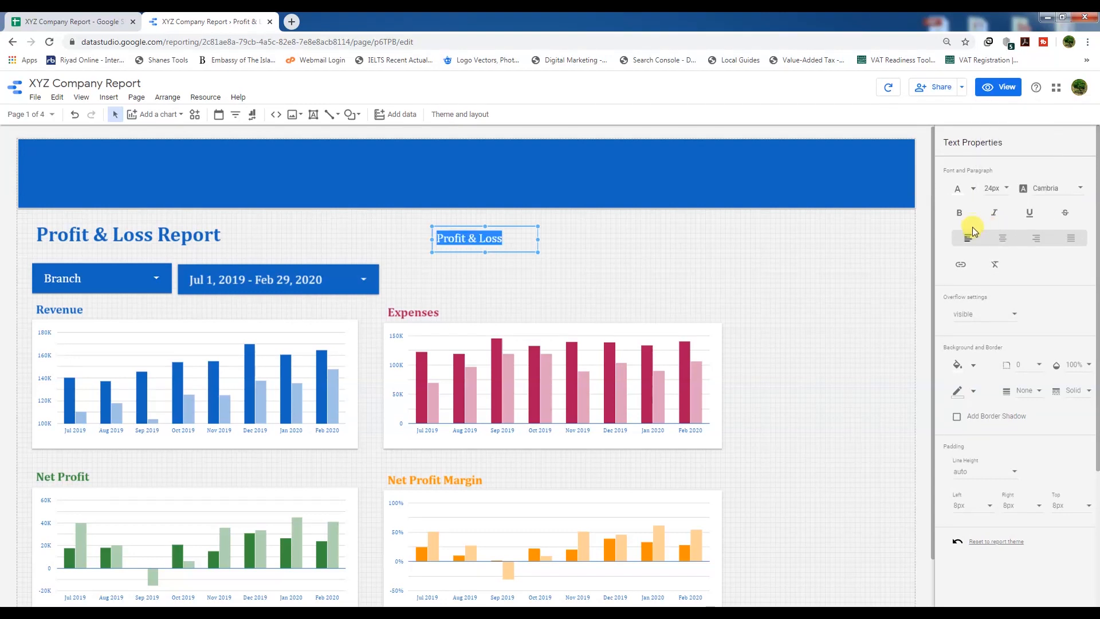
click(1003, 238)
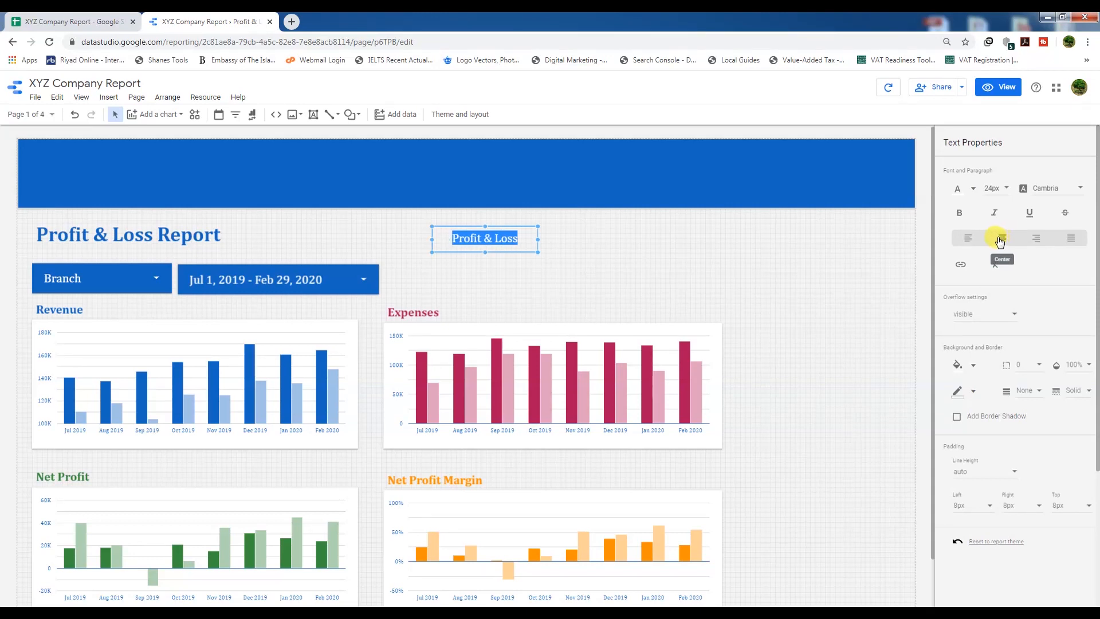
click(1029, 213)
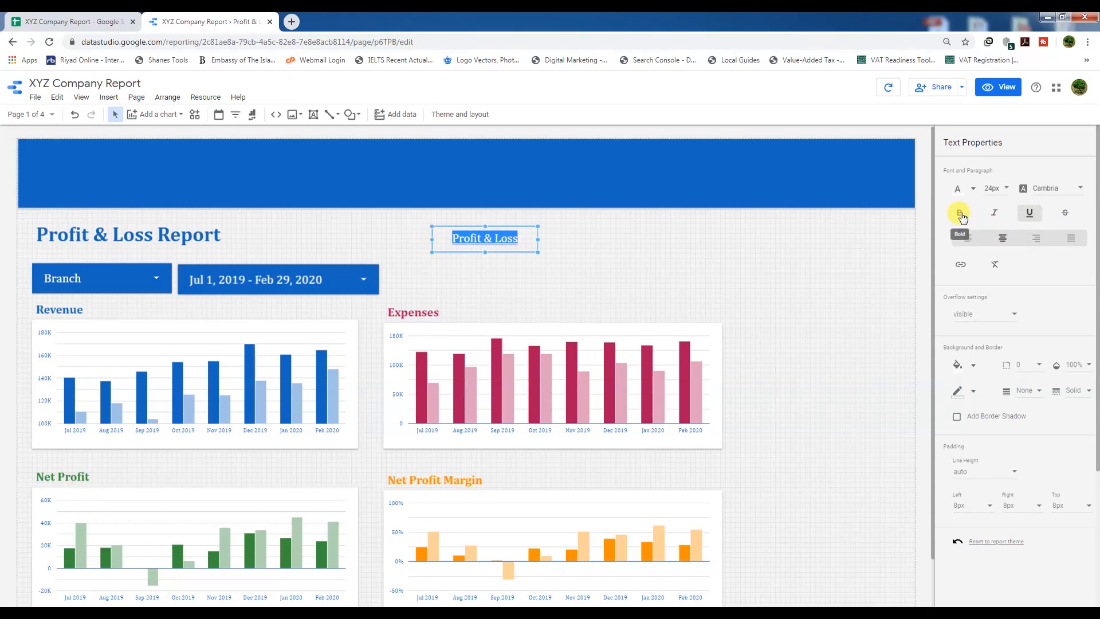
click(961, 213)
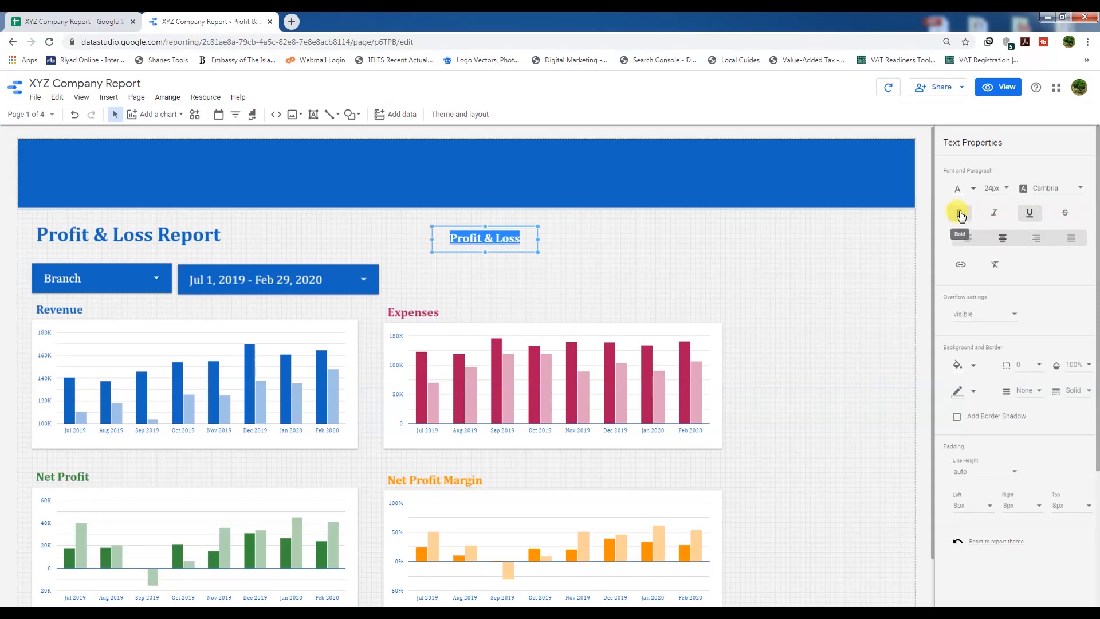
Give the Profit & Loss label a dark blue background and a white border
click(970, 366)
click(1036, 422)
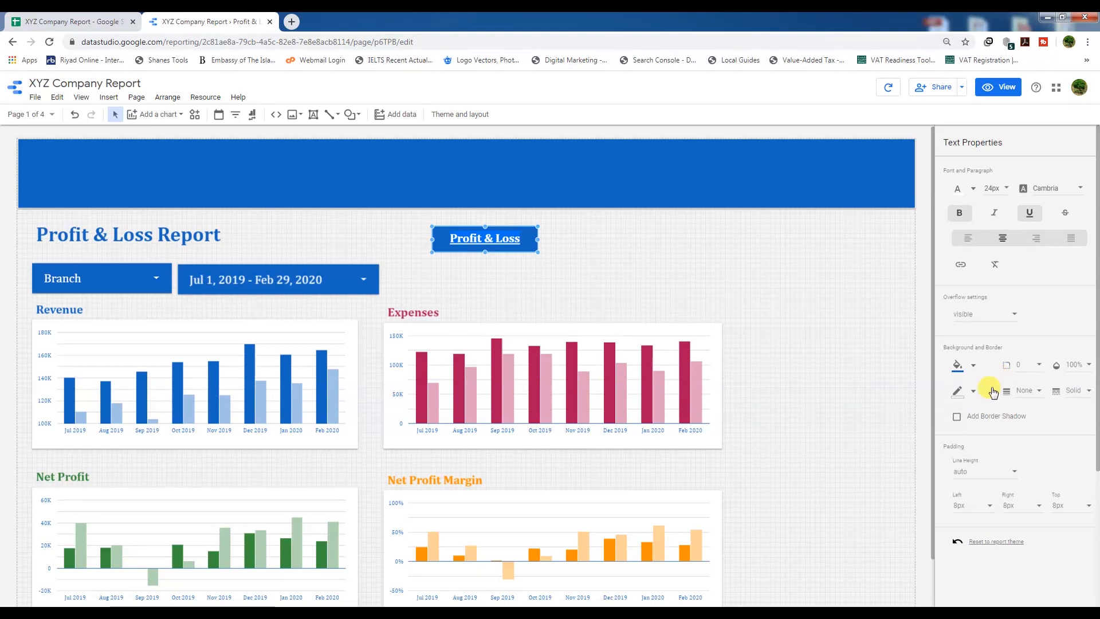
click(973, 391)
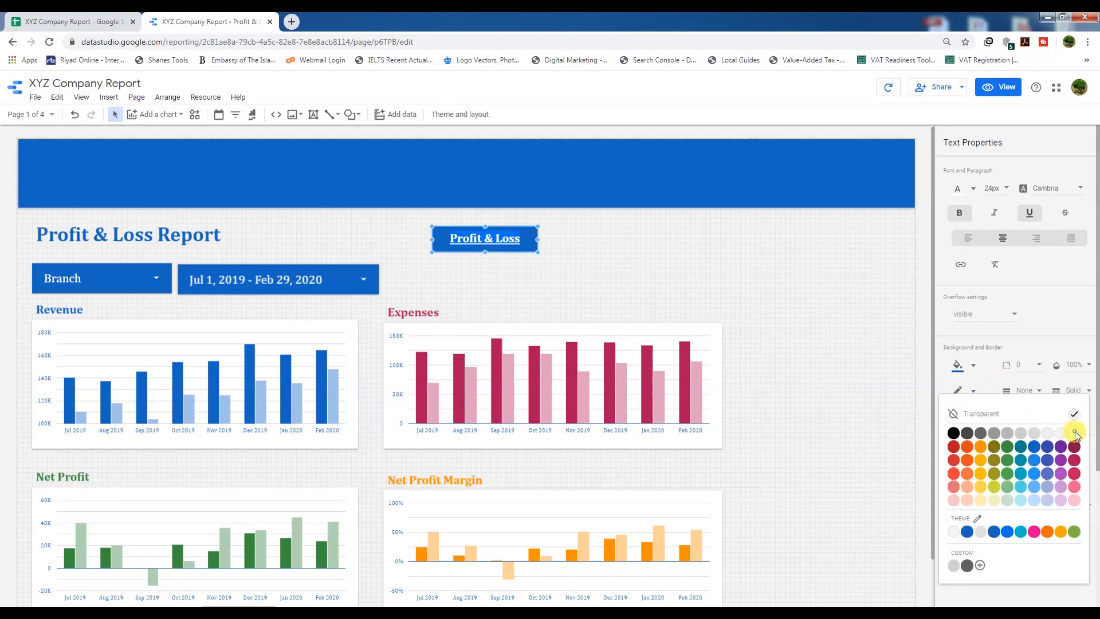
click(1075, 434)
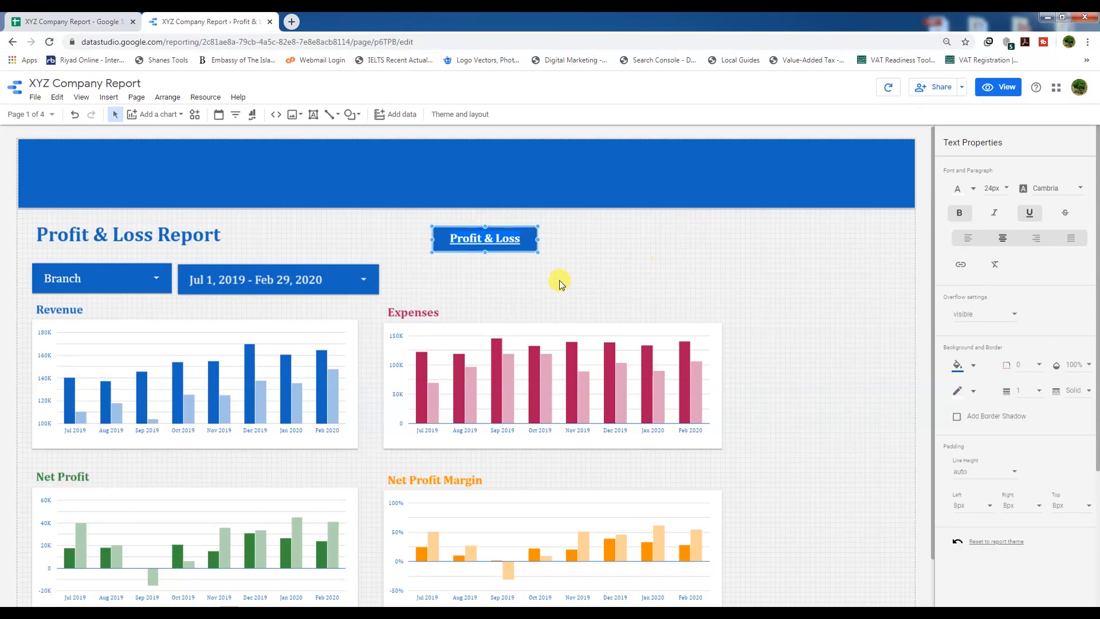
click(532, 267)
Make two copies of the blue Profit & Loss label and place them in a row directly beside it
click(500, 229)
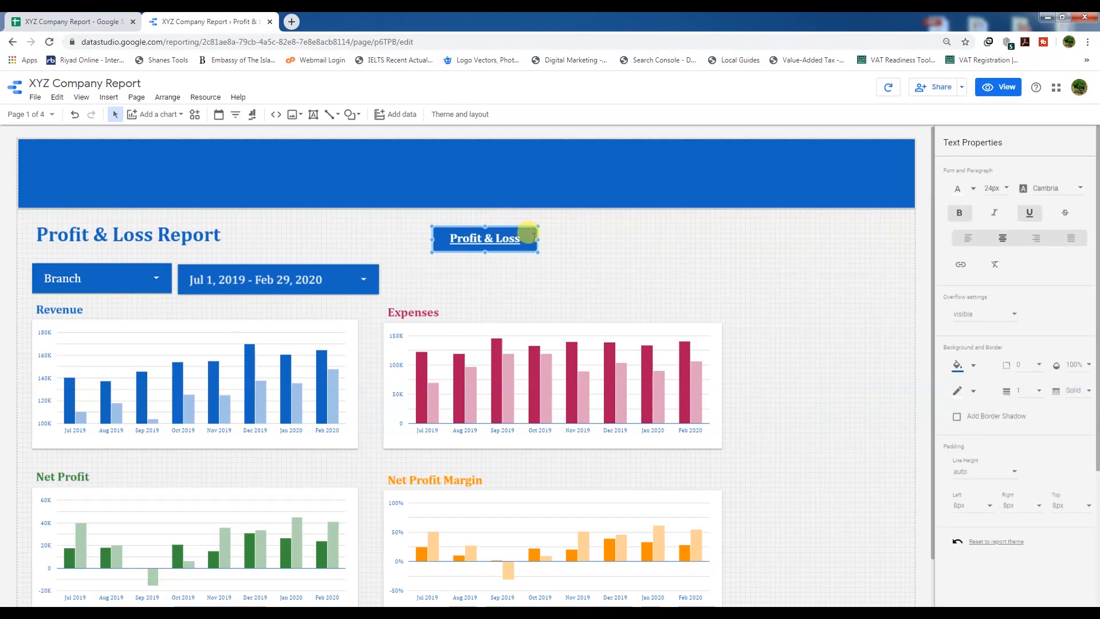
key(ctrl+v)
drag(535, 239, 631, 232)
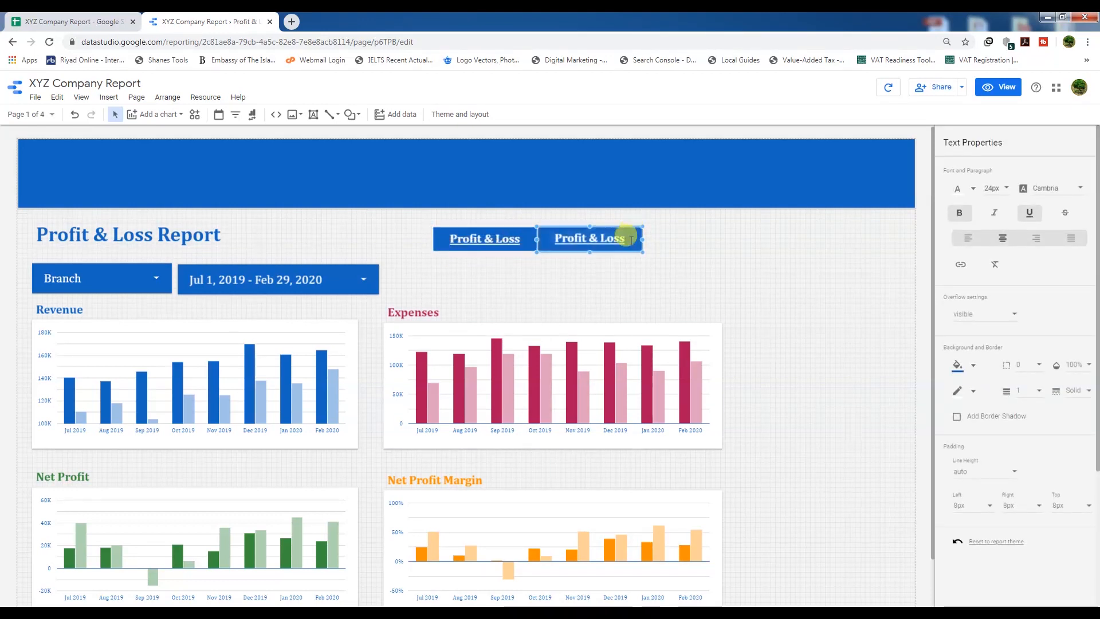
key(ctrl+v)
drag(654, 241, 738, 229)
Change the middle label's text to "Balance sheet"
click(634, 277)
click(659, 239)
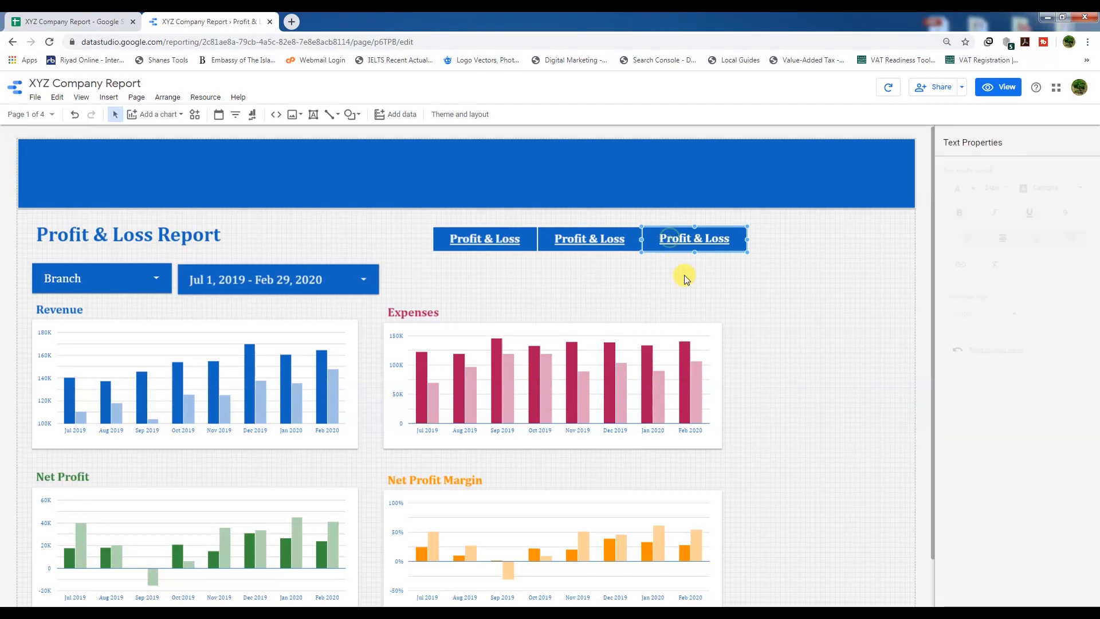
click(544, 239)
click(534, 243)
click(582, 240)
drag(626, 239, 560, 239)
text(B)
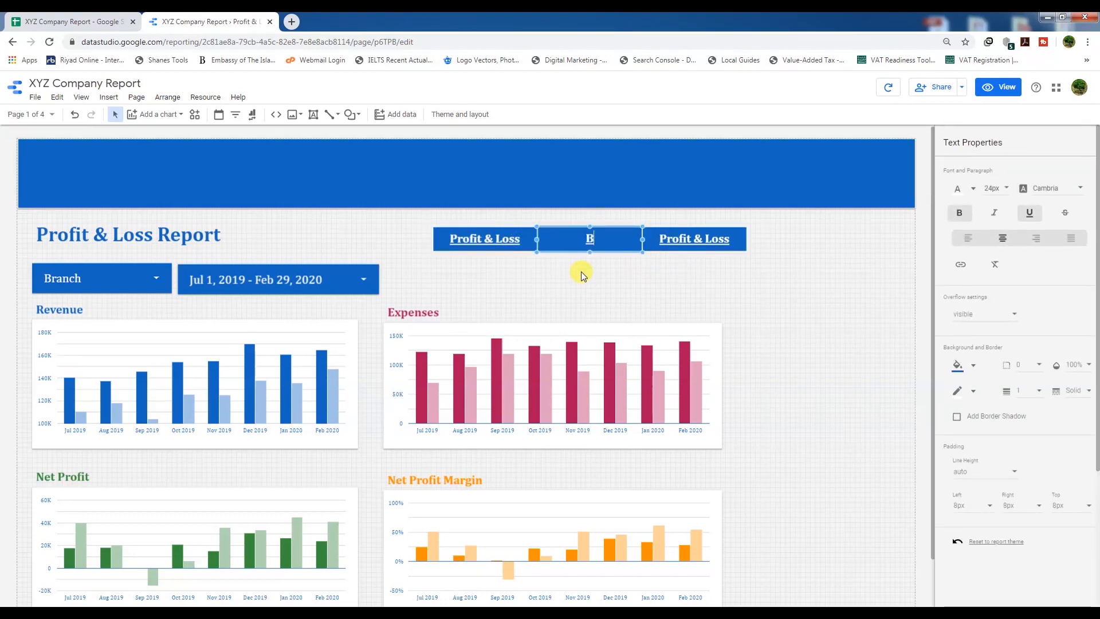
text(alance sheet)
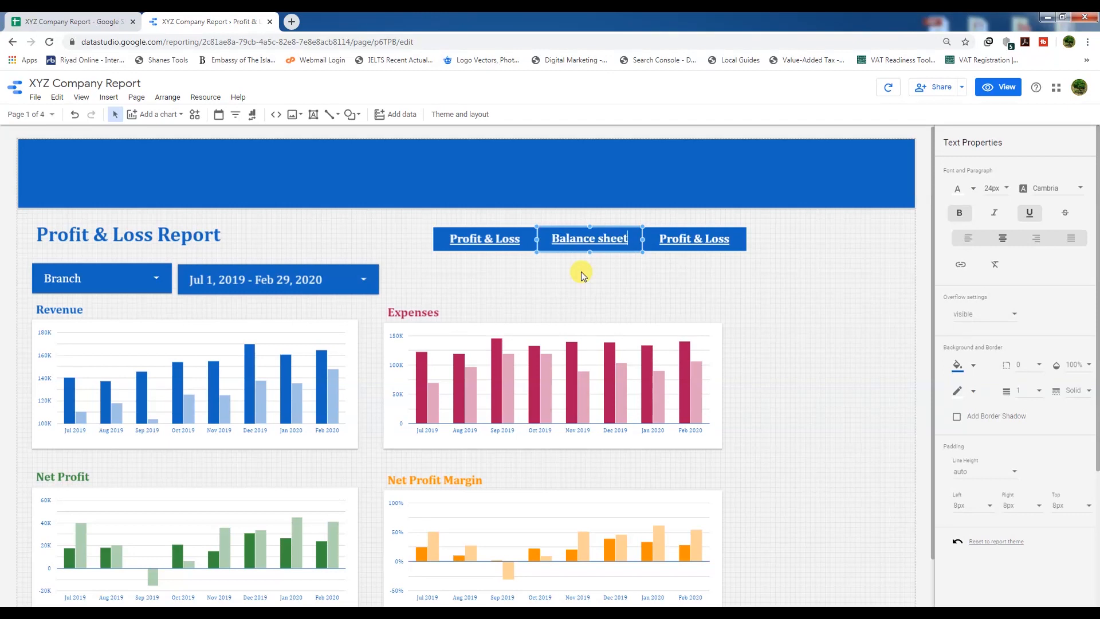
Change the third label's text to "Cash flow" and switch the report to view mode
click(663, 238)
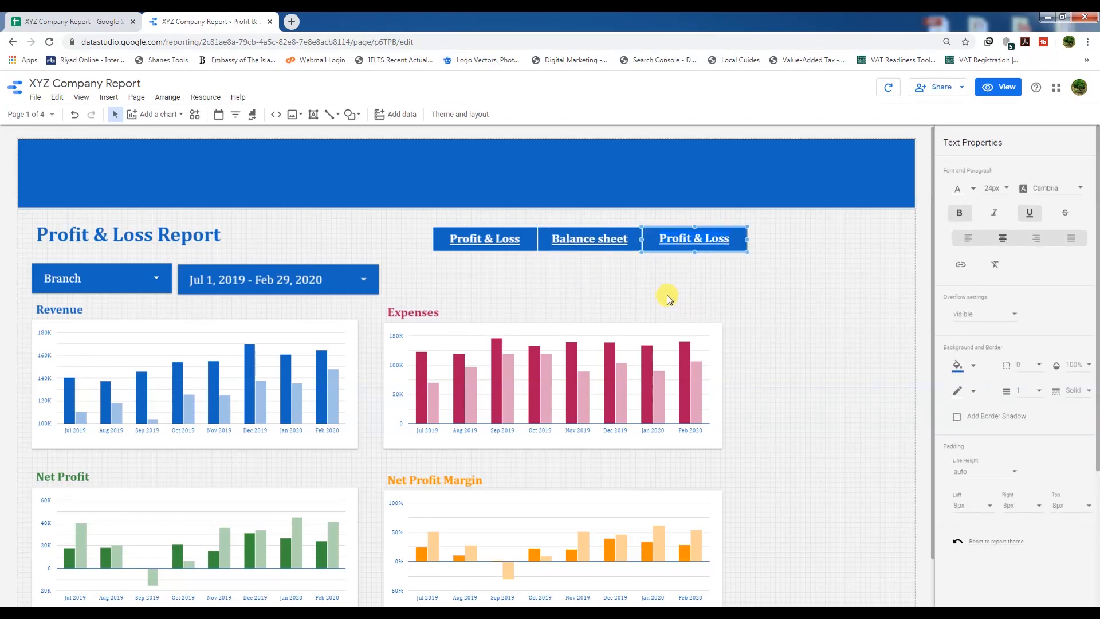
text(Cash flow)
click(667, 294)
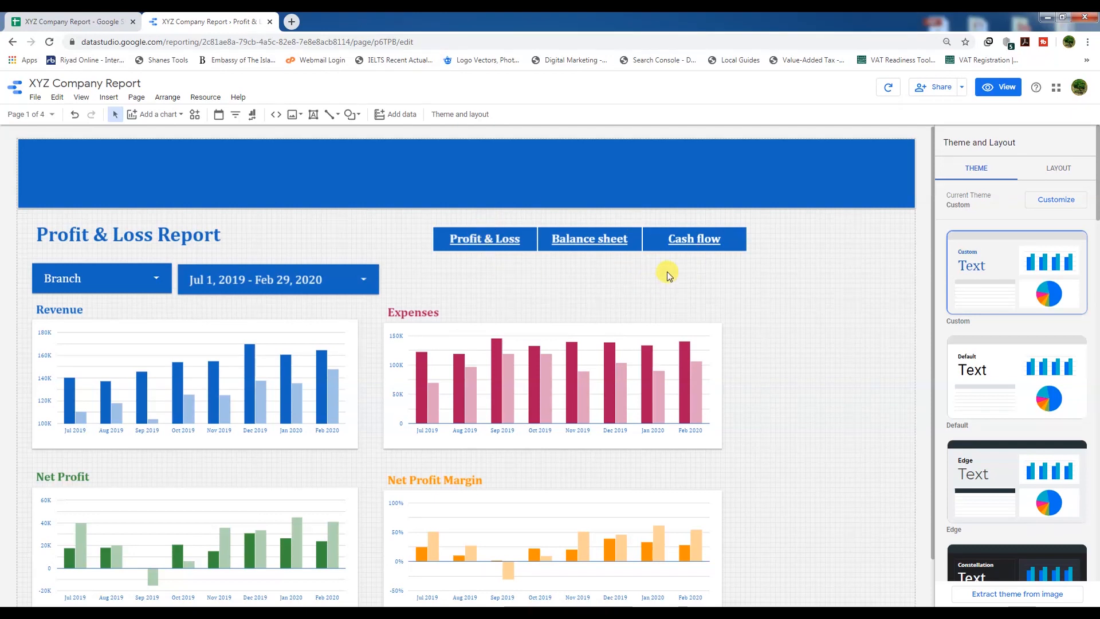
click(997, 87)
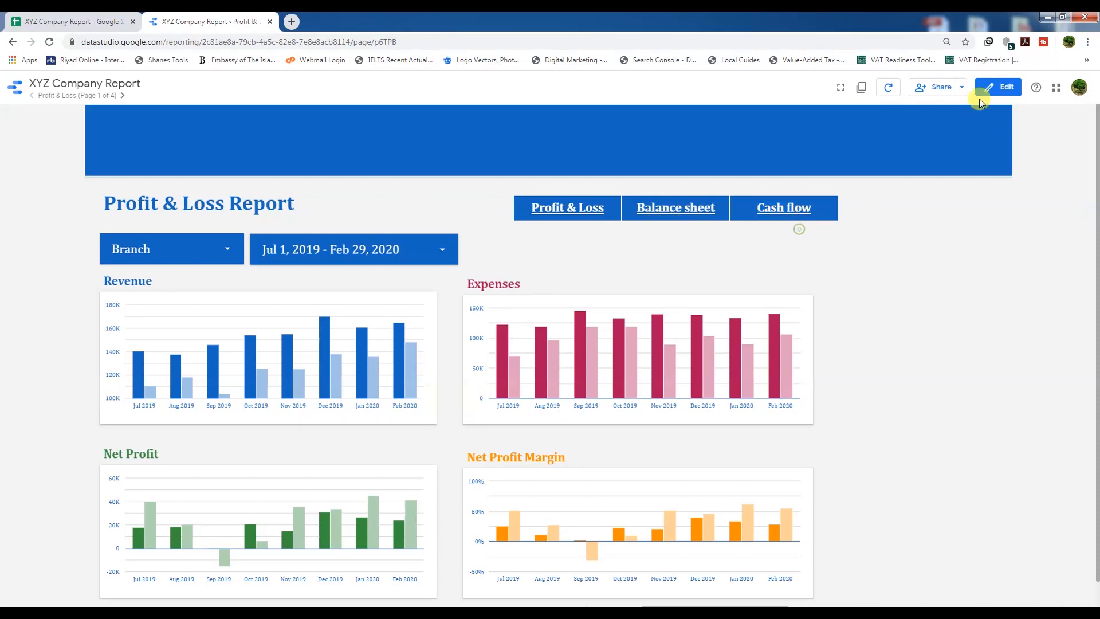
Return to edit mode and link the Profit & Loss label's text to the Profit & Loss page
click(1000, 87)
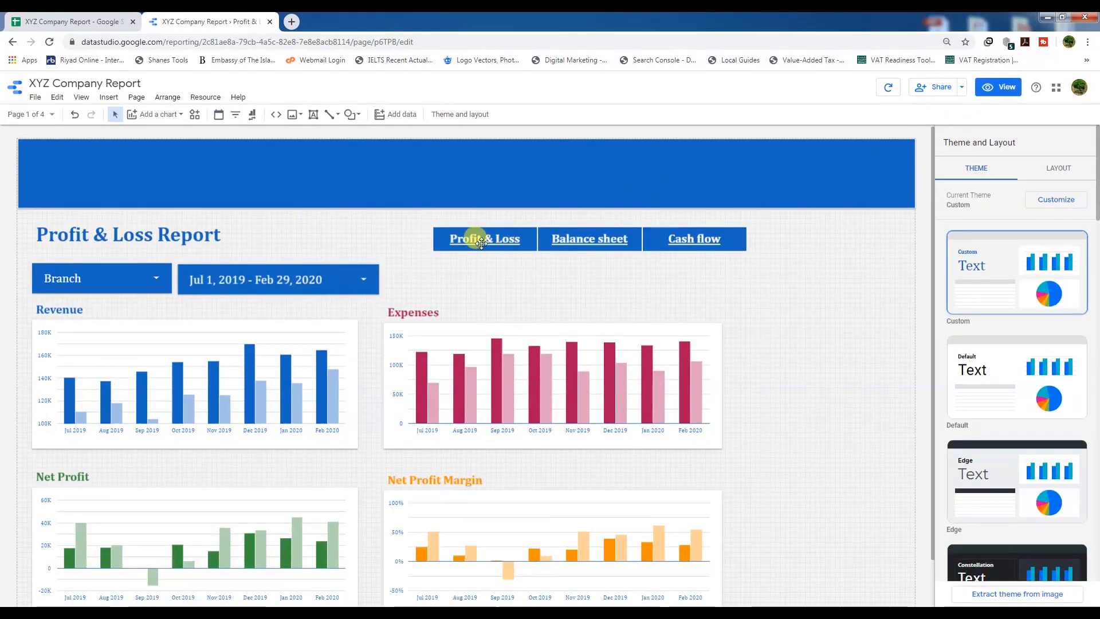
click(482, 241)
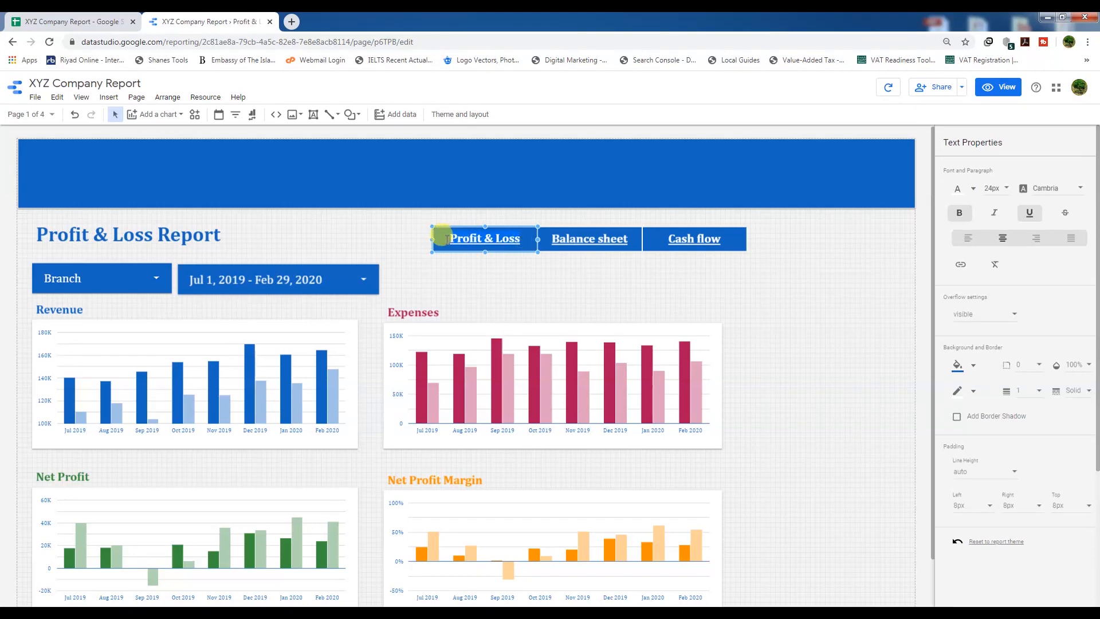
click(960, 265)
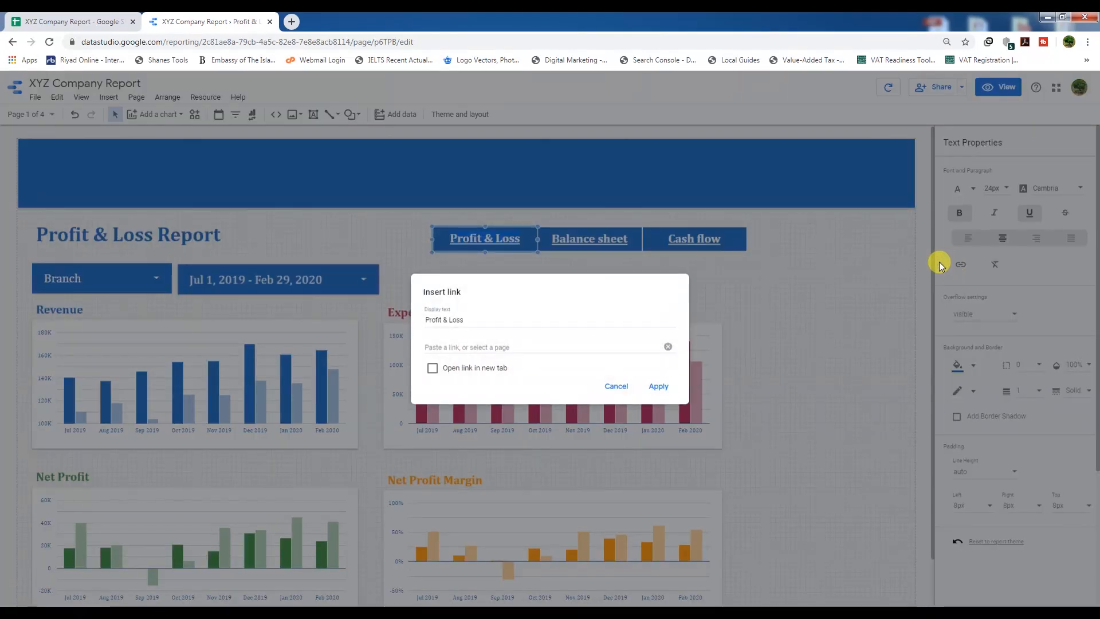
click(475, 348)
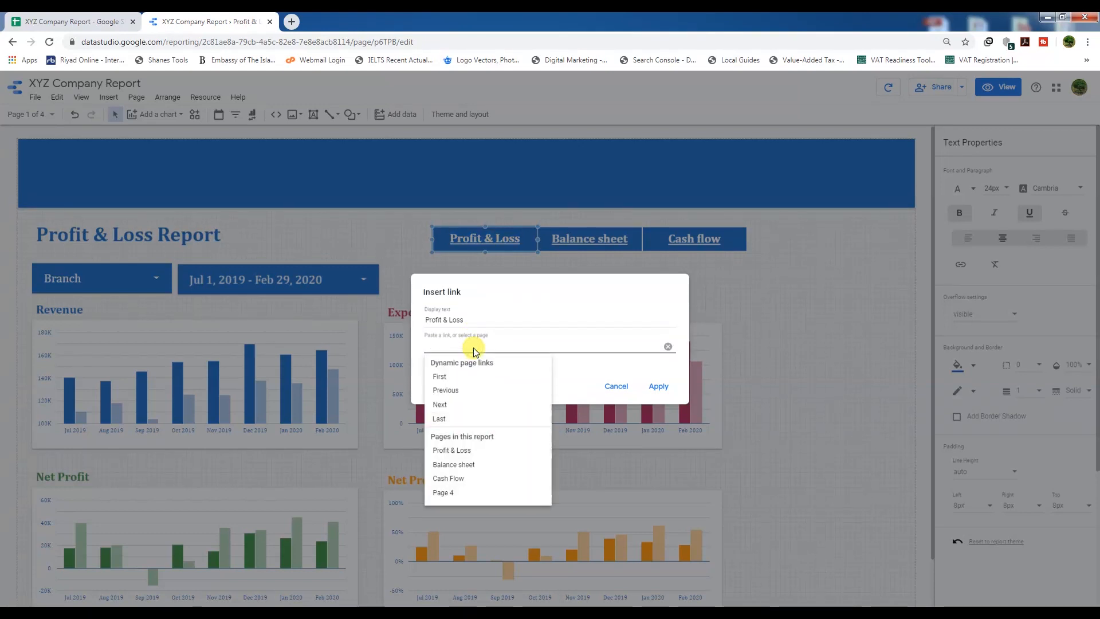
click(453, 451)
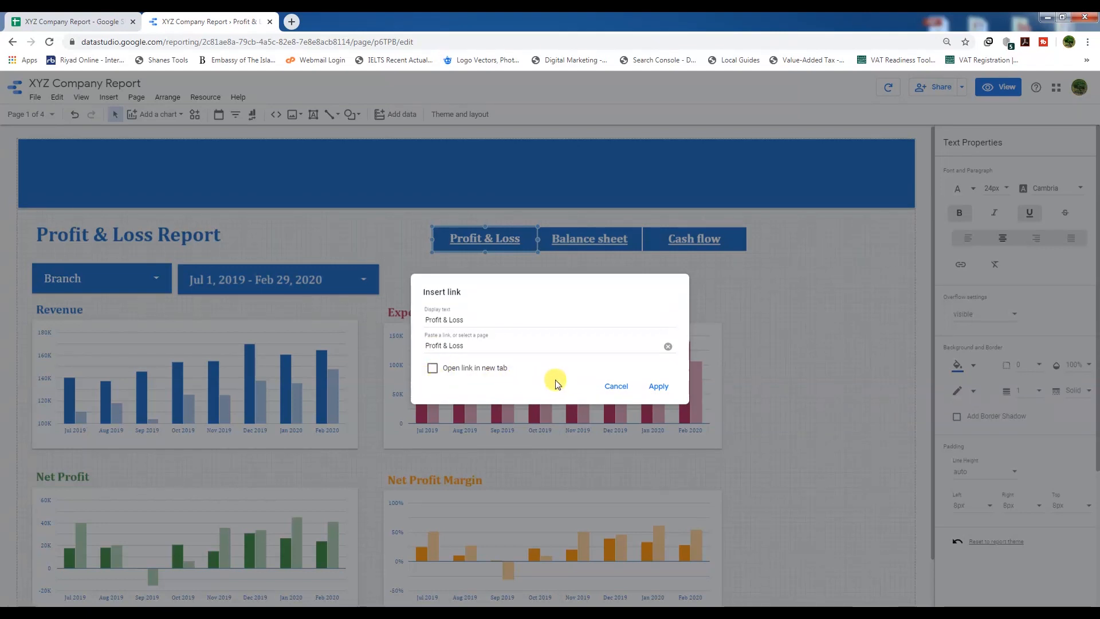
click(660, 387)
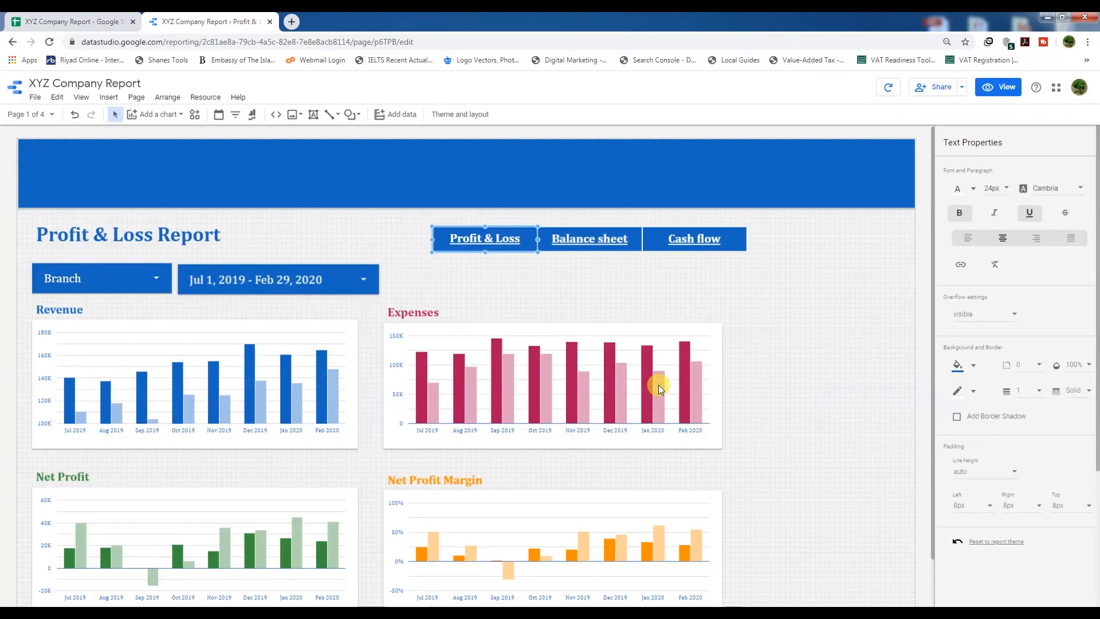
Set the font colour of the linked Profit & Loss label text to white
drag(523, 238, 432, 238)
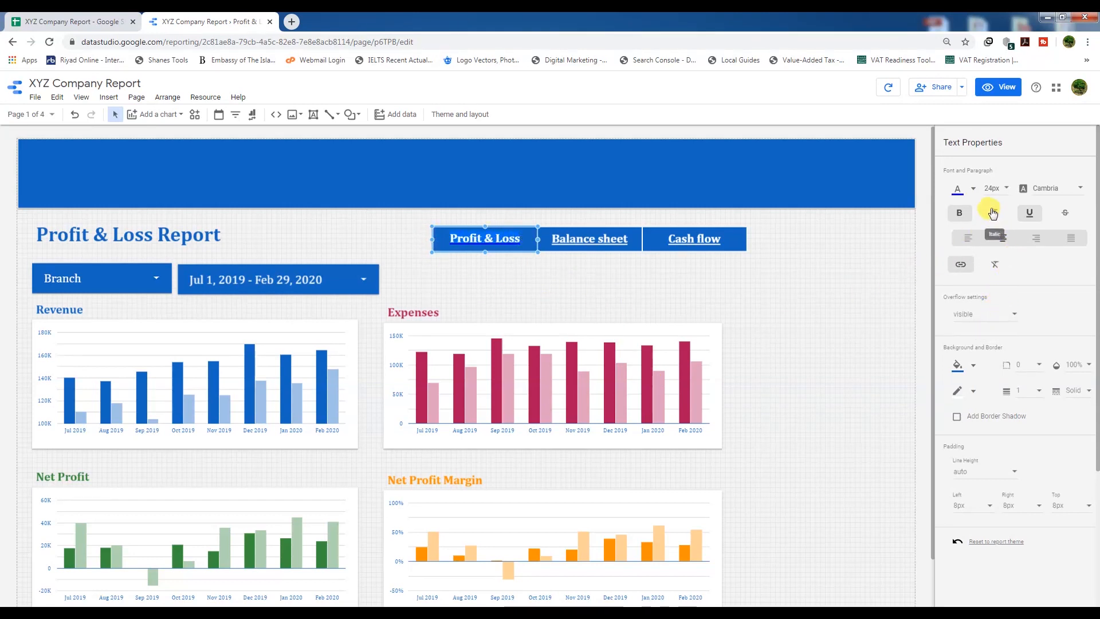
click(972, 188)
click(1075, 209)
click(742, 287)
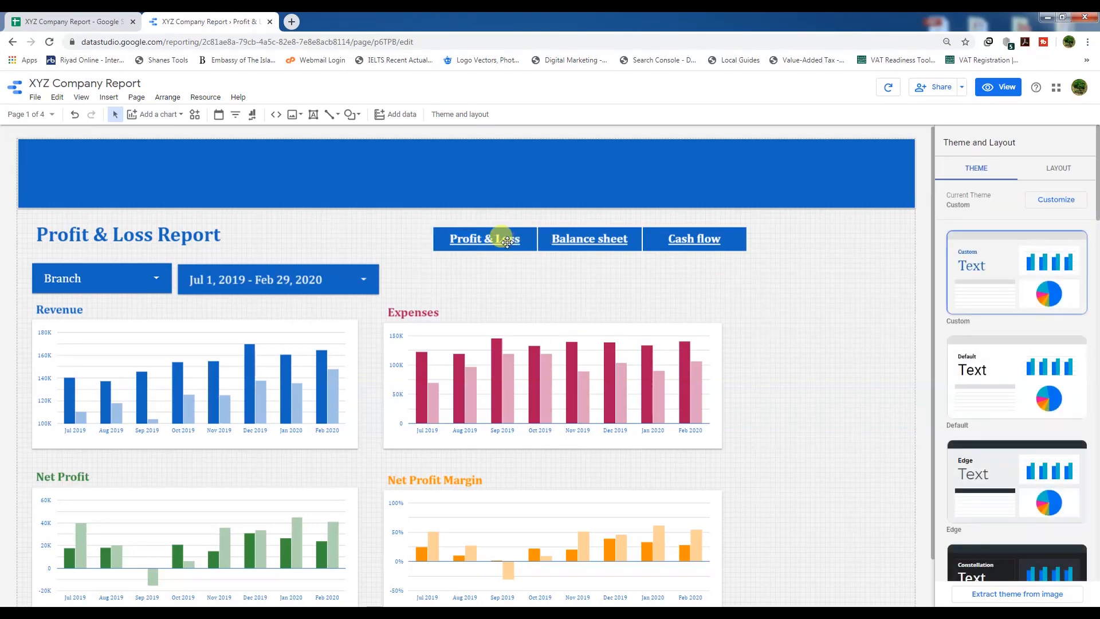
Link the Balance sheet label's text to the Balance sheet page and set its font colour to white
click(589, 238)
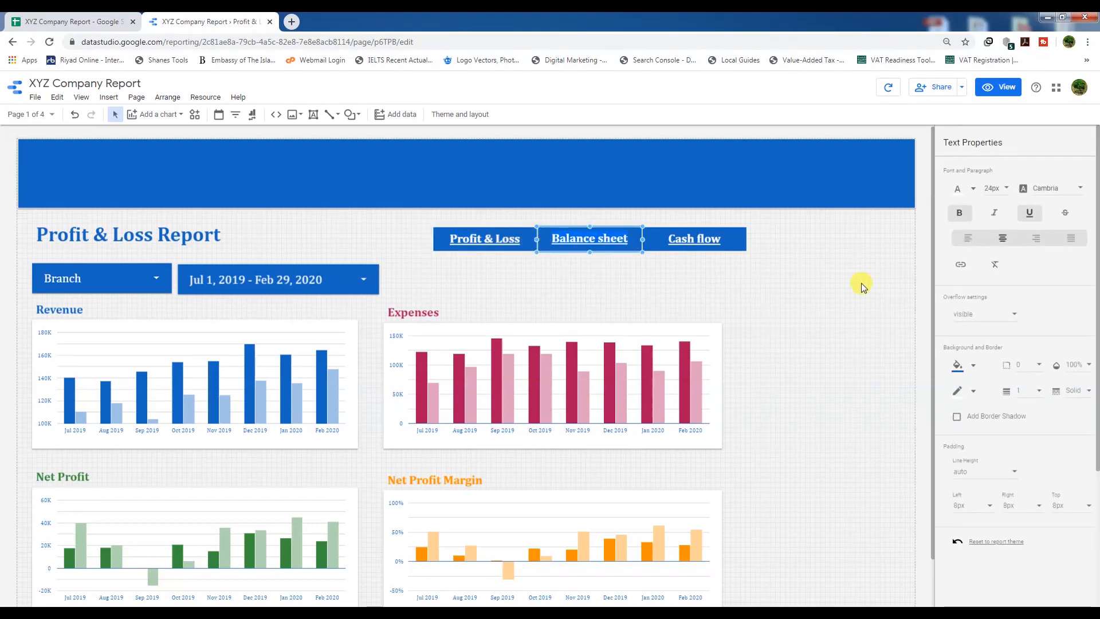
click(962, 264)
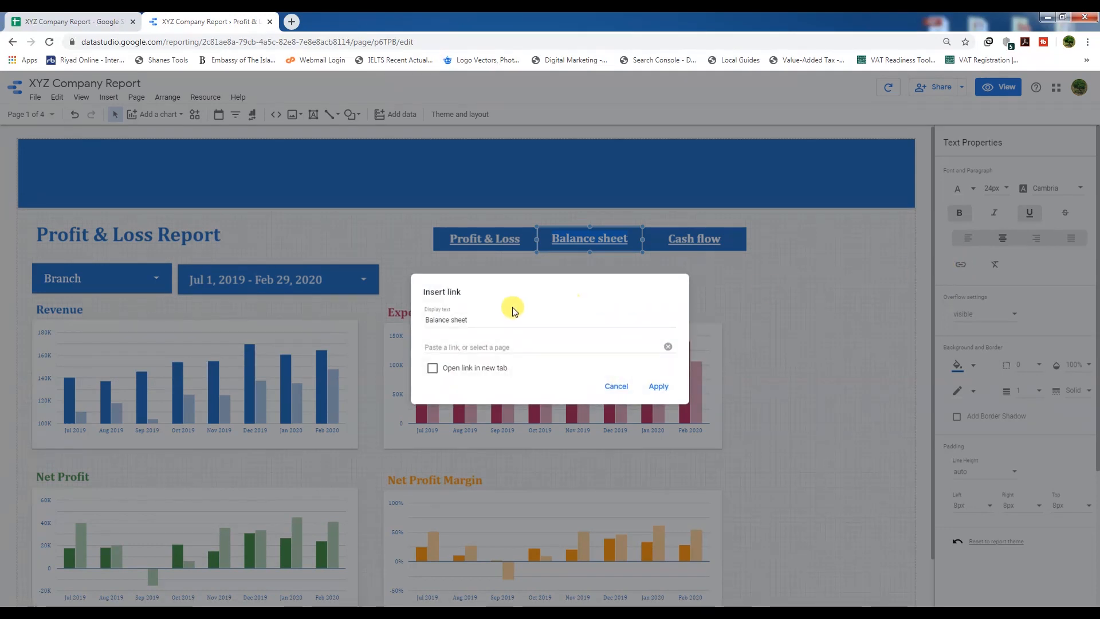
click(479, 344)
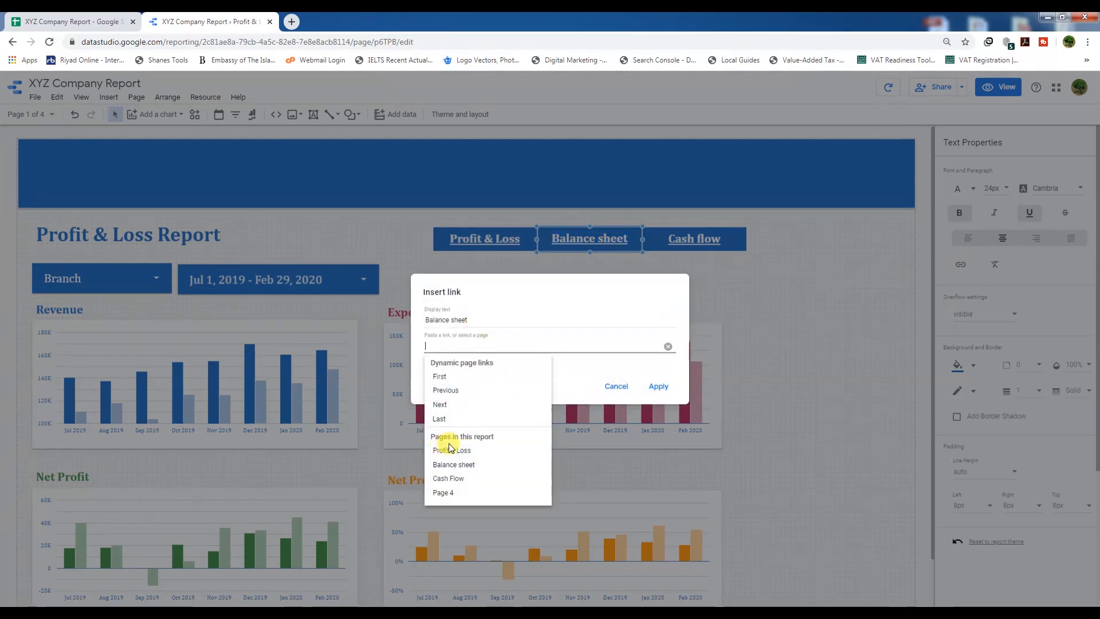
click(450, 465)
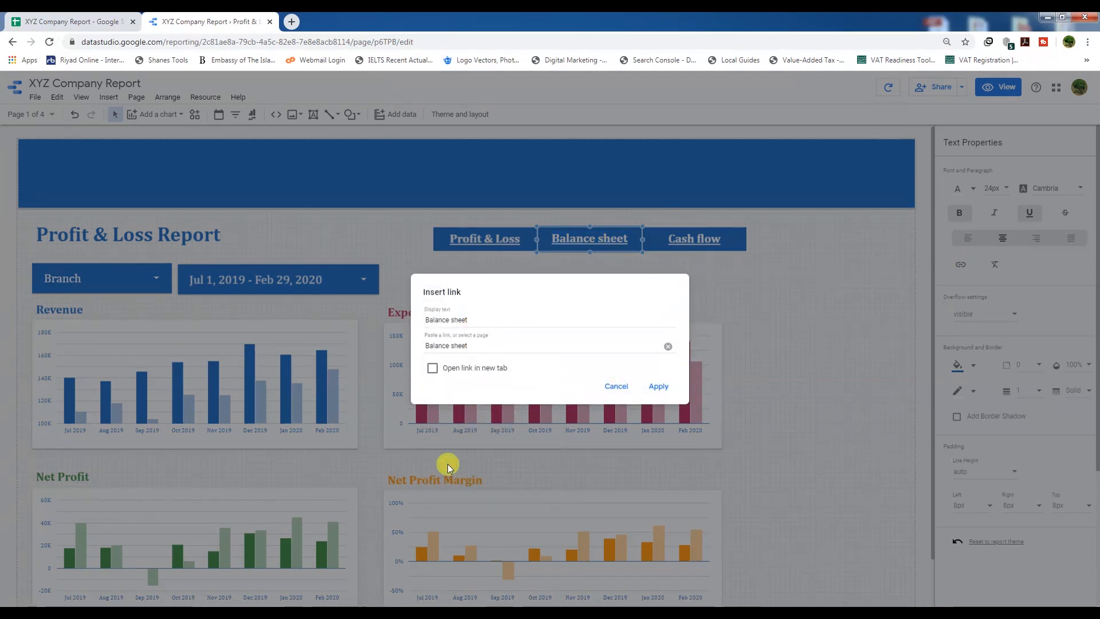
click(658, 386)
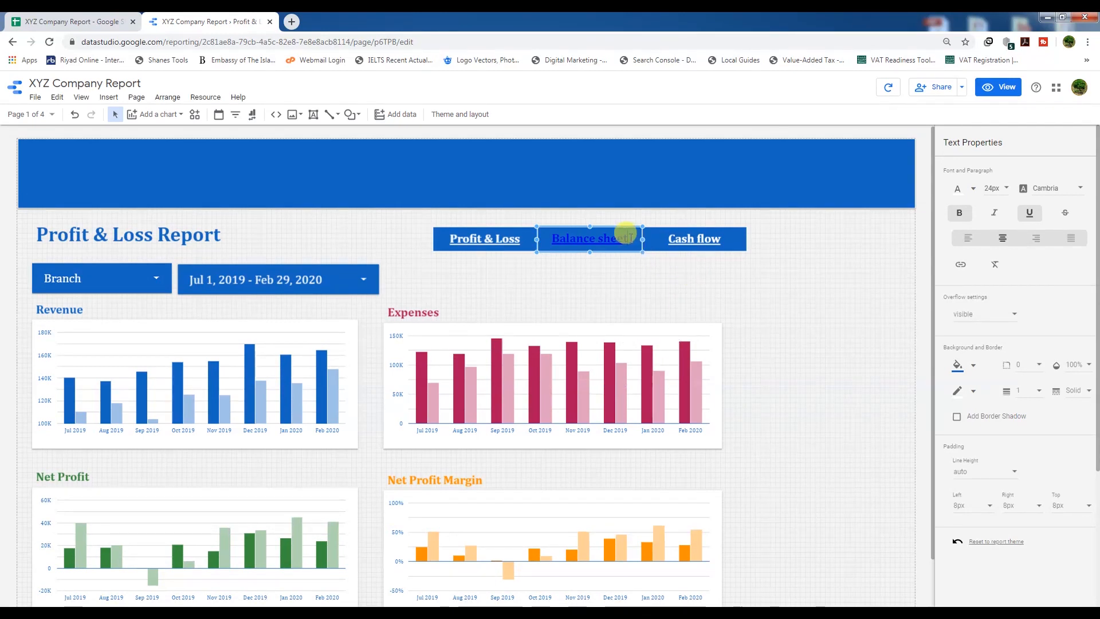
click(957, 190)
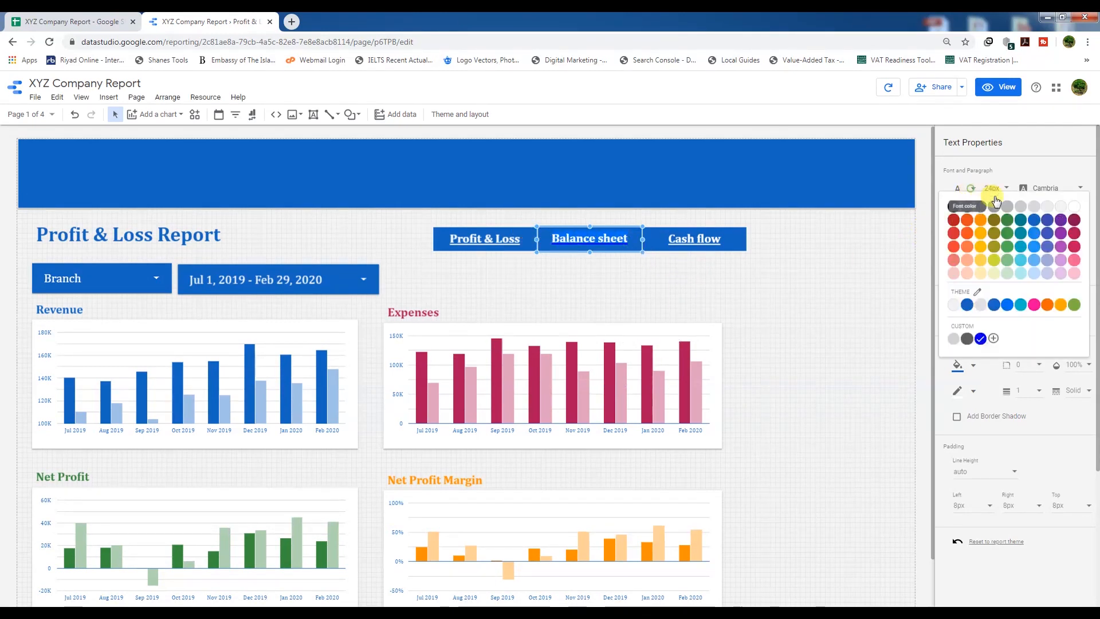
click(1073, 206)
Link the Cash flow label's text to the Cash Flow page and set its font colour to white
click(725, 239)
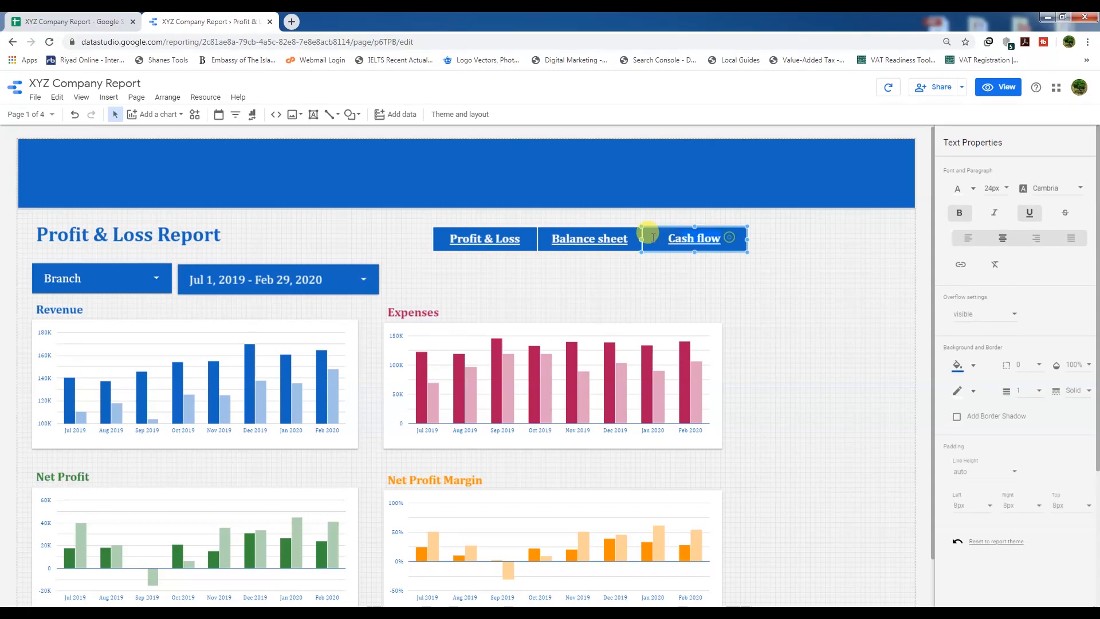
click(962, 267)
click(546, 346)
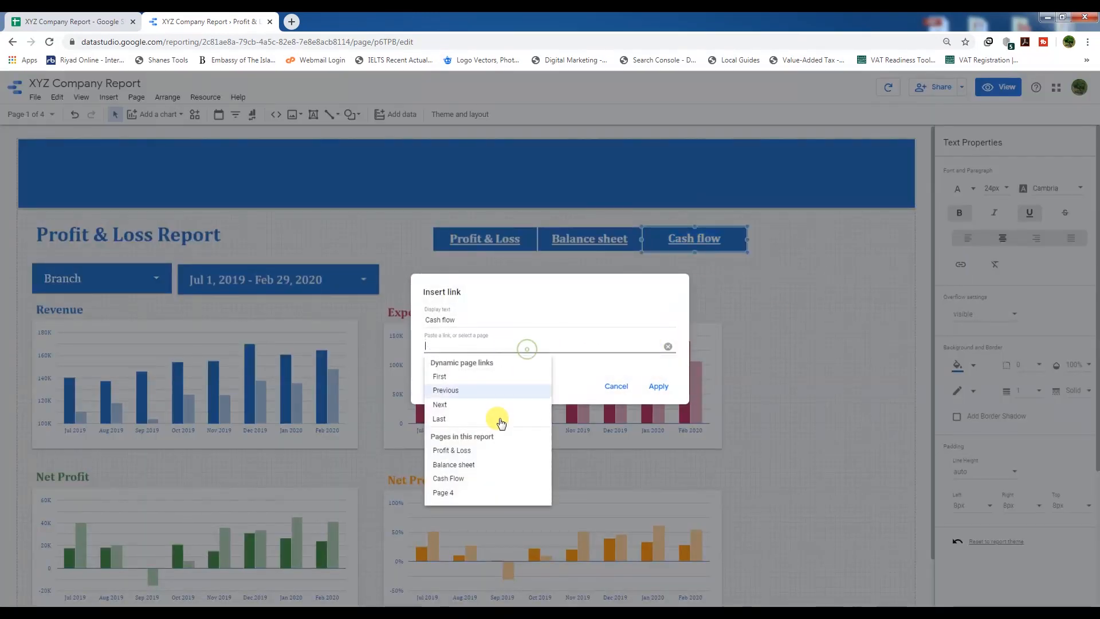
click(453, 479)
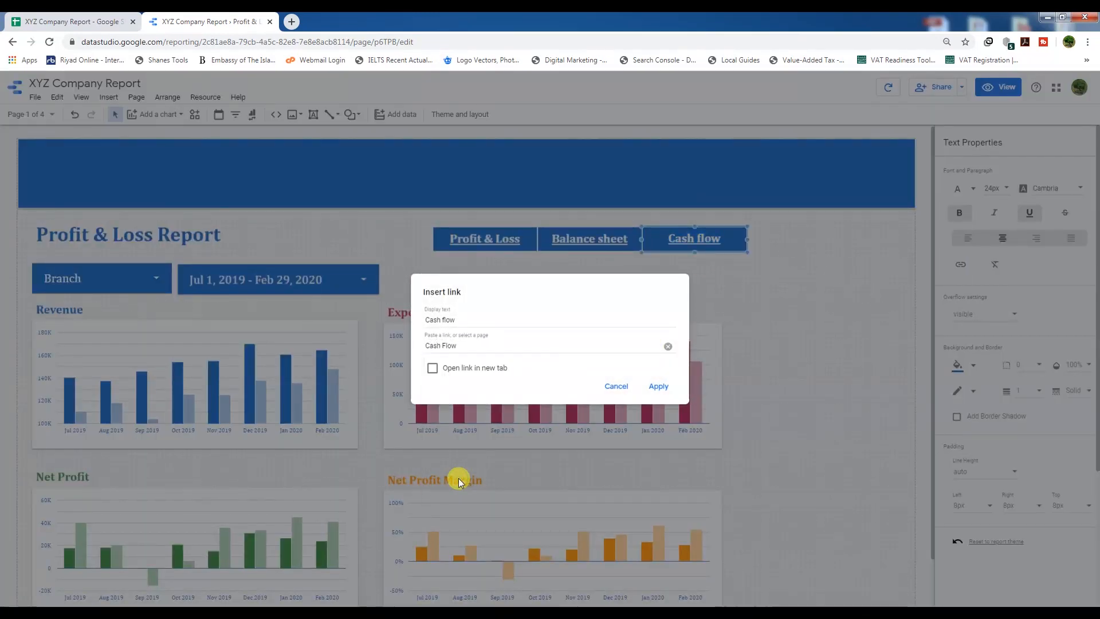
click(658, 386)
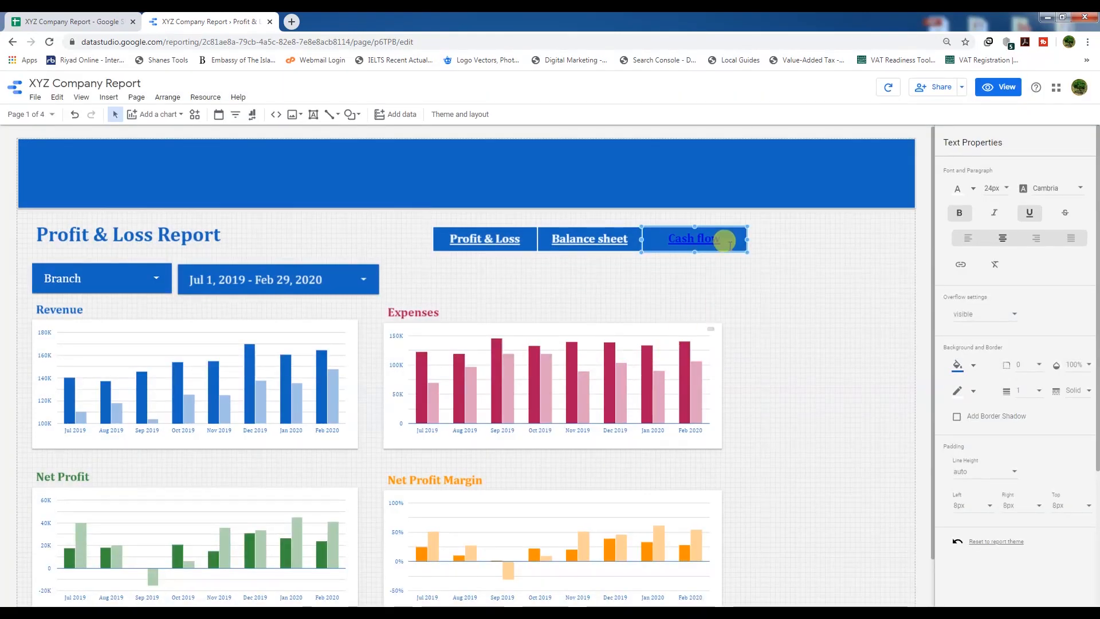
drag(721, 238, 652, 236)
click(968, 189)
click(1076, 208)
click(676, 271)
Move the three navigation labels together into the blue header, flush with its lower-left corner
click(500, 224)
key(Left)
key(Left)
key(Left)
key(Left)
key(Left)
key(Left)
key(Left)
key(Left)
key(Left)
key(Left)
key(Left)
key(Left)
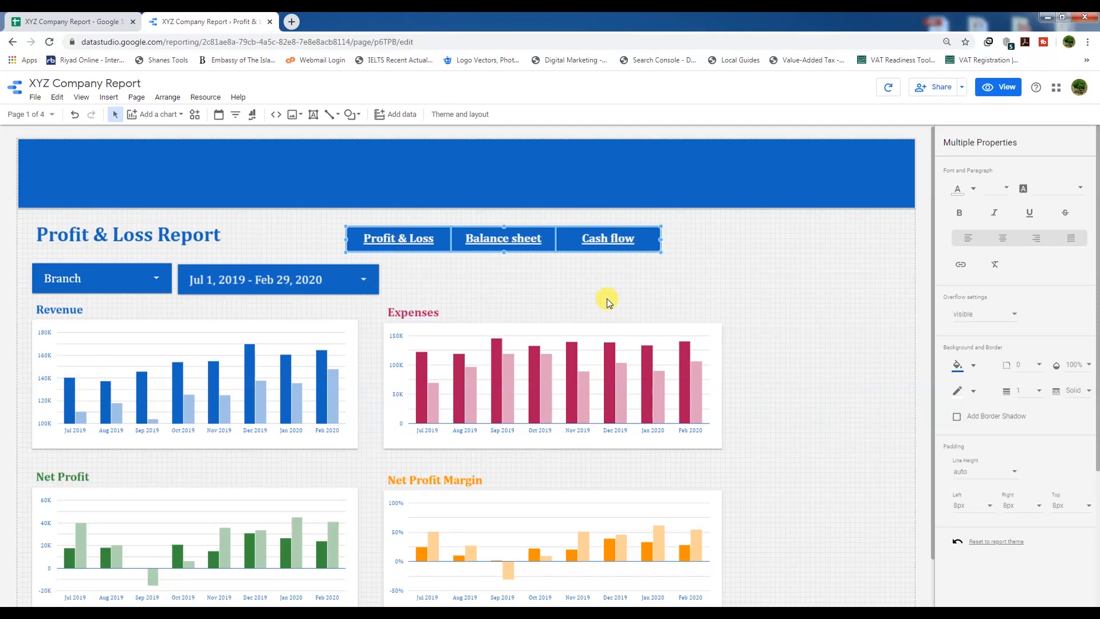
key(Left)
key(Left)
key(Up)
key(Up)
key(Up)
key(Up)
key(Up)
key(Up)
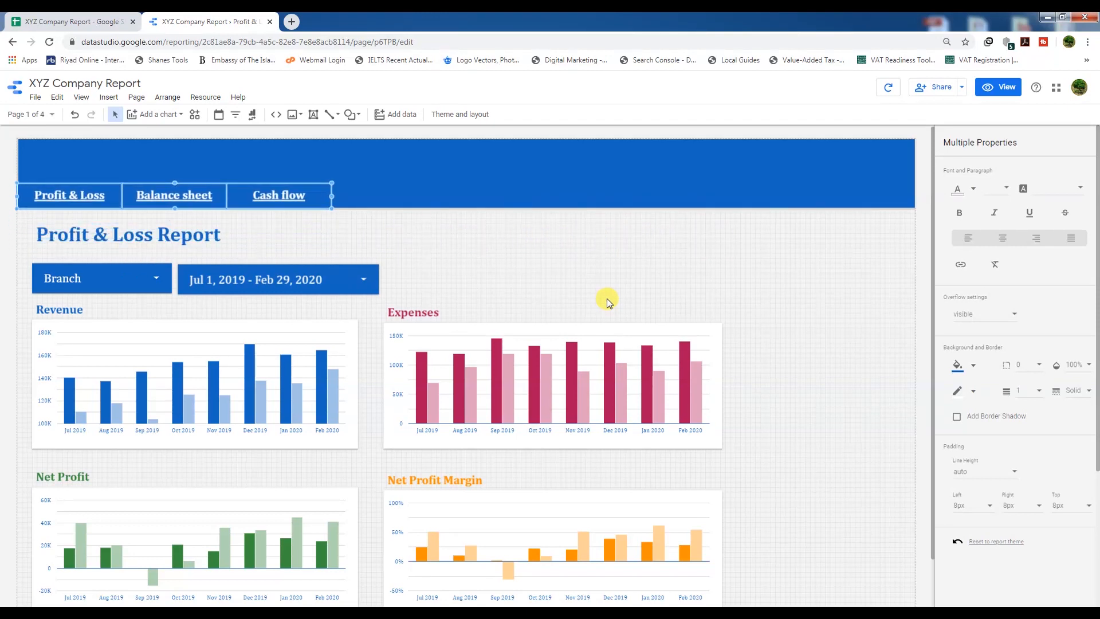
key(Right)
key(Left)
click(701, 258)
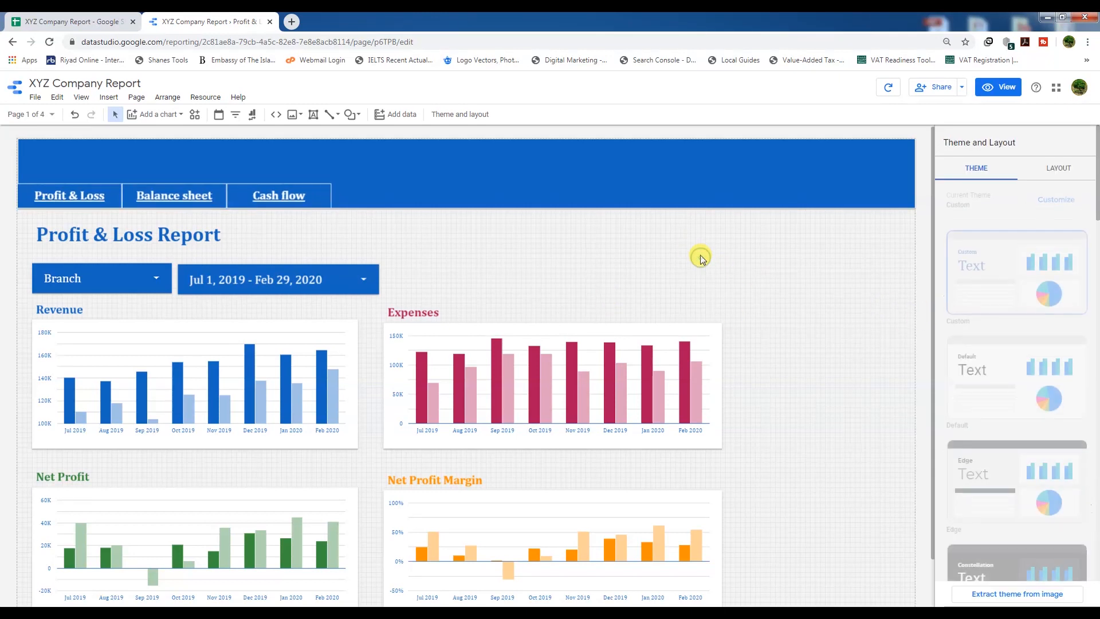
Test the Balance sheet and Cash flow links in view mode, going back to the Profit & Loss page in between
click(997, 86)
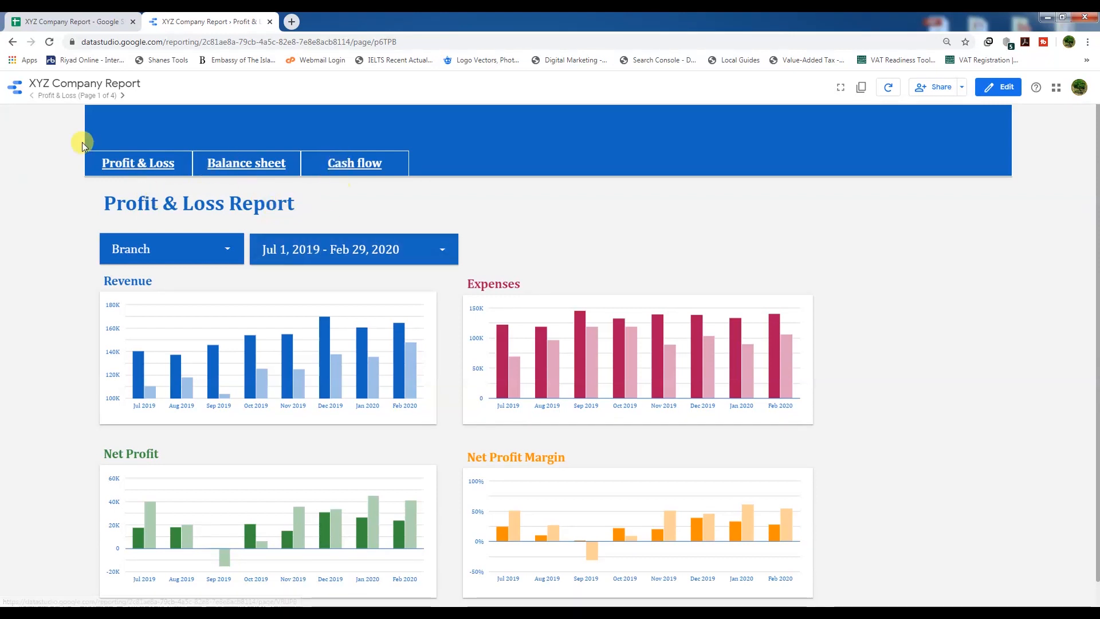
click(259, 164)
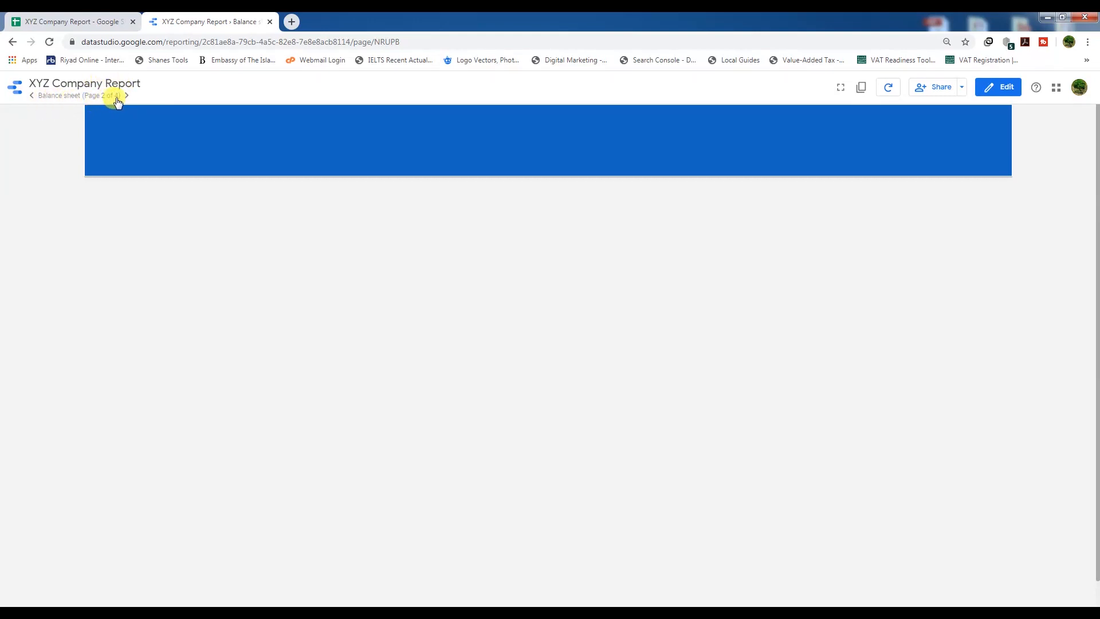
click(65, 99)
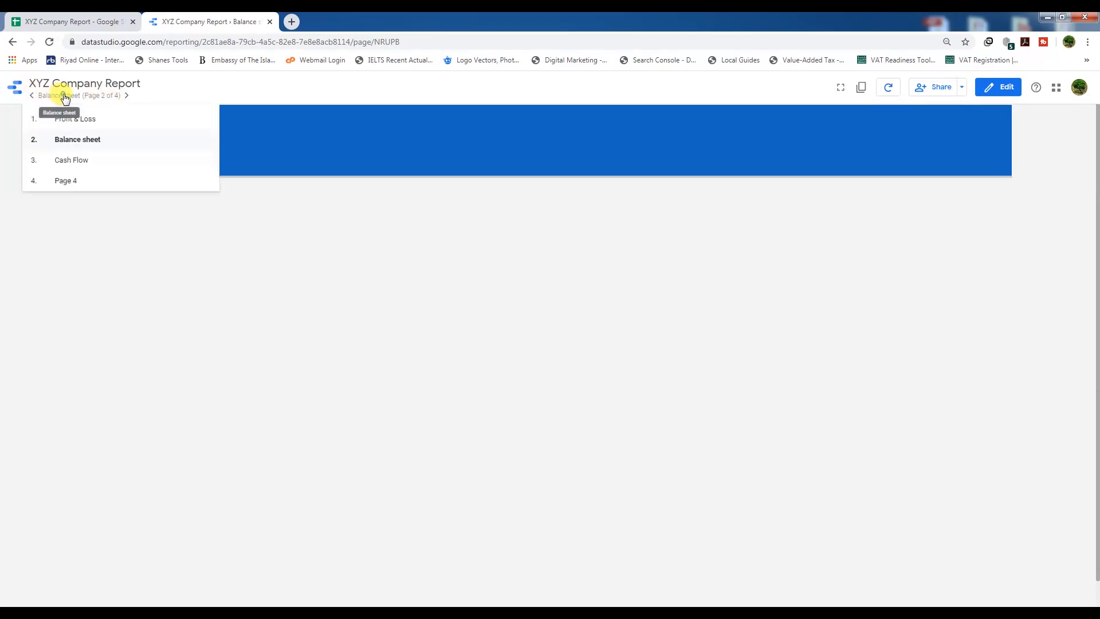
click(75, 118)
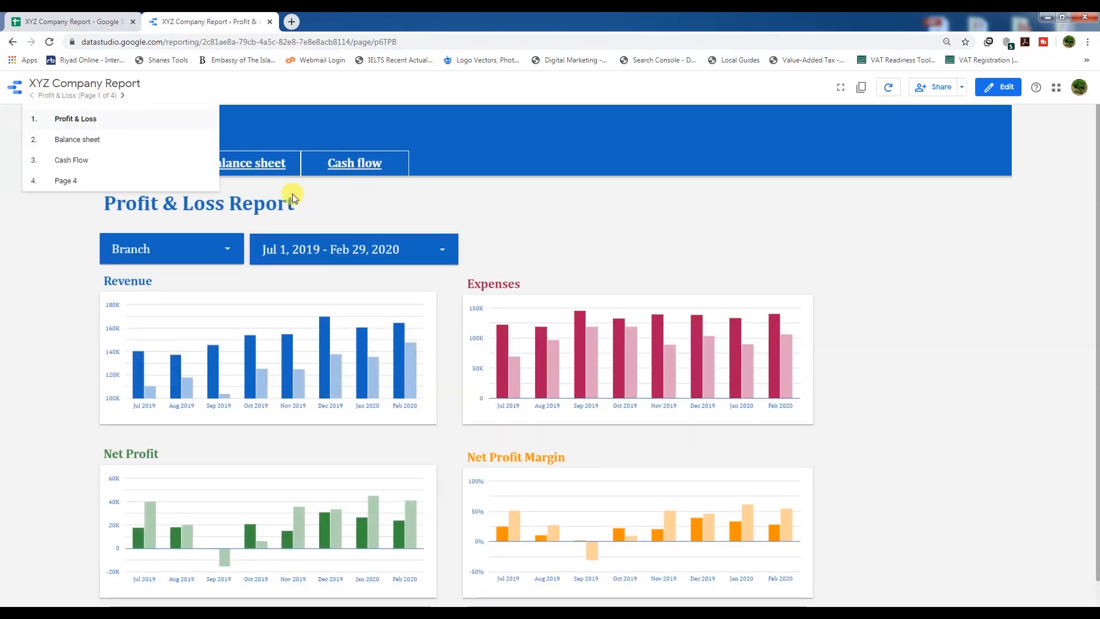
click(352, 164)
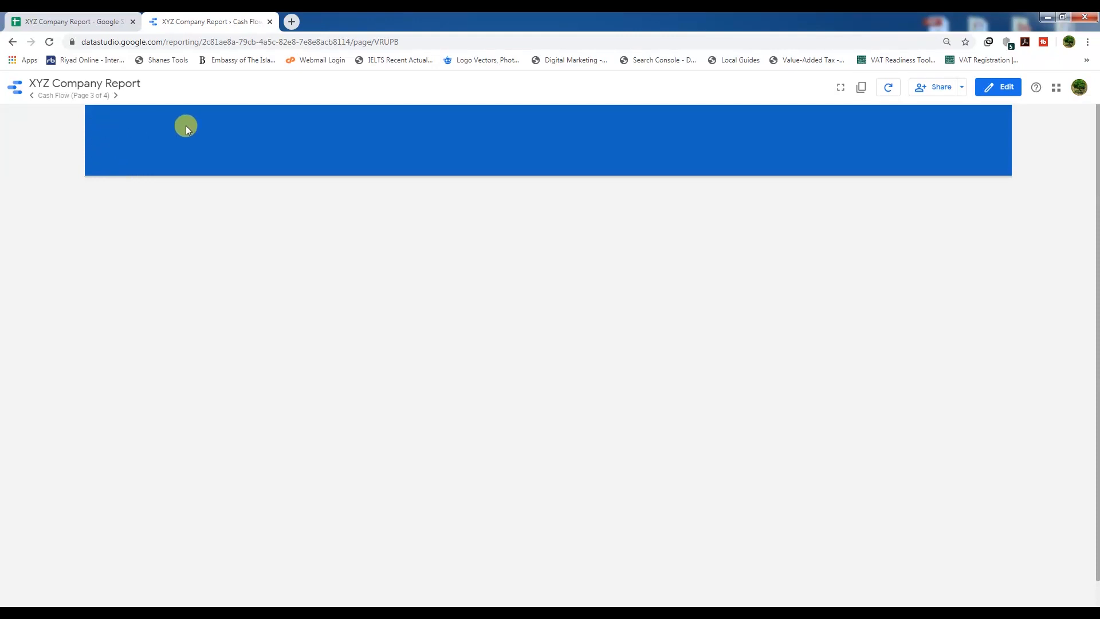
Return to the Profit & Loss page in edit mode and make the Profit & Loss label report-level
click(979, 91)
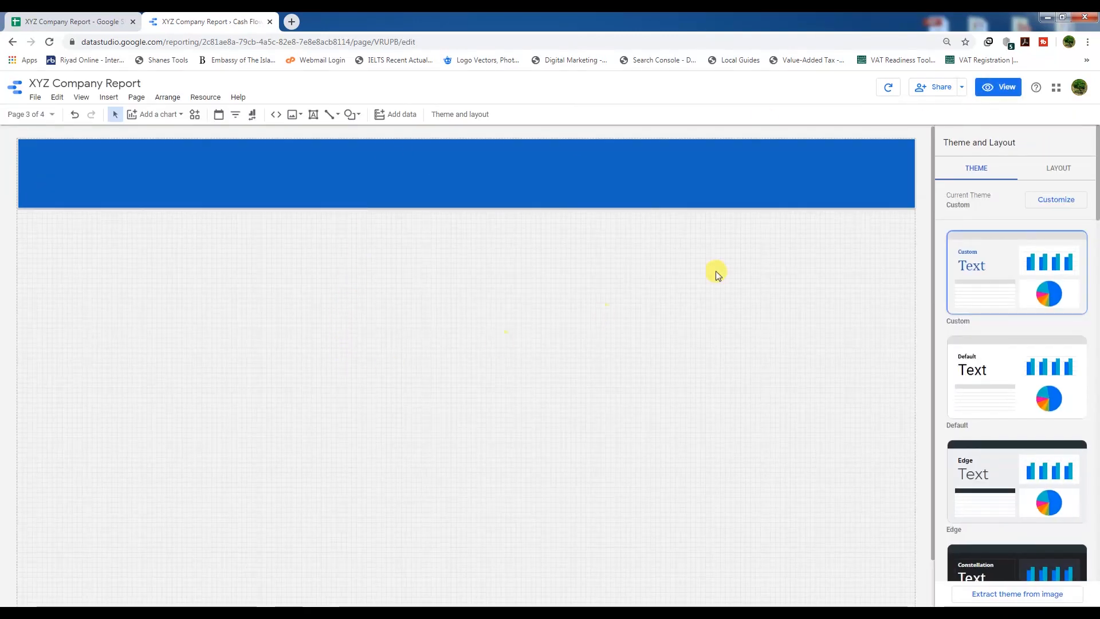
click(51, 114)
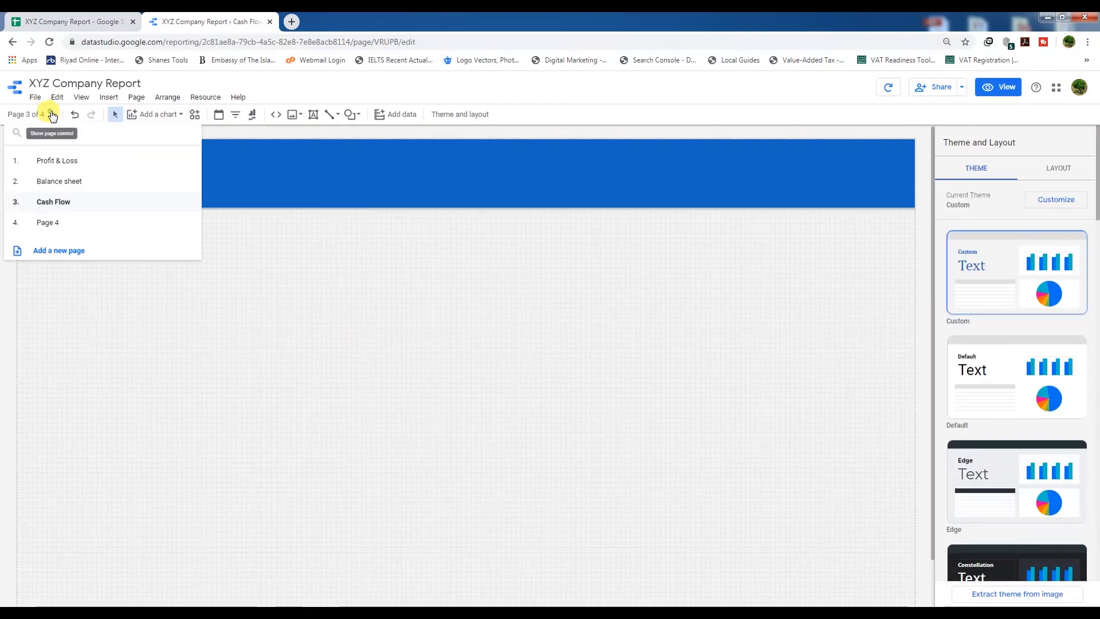
click(48, 162)
click(518, 257)
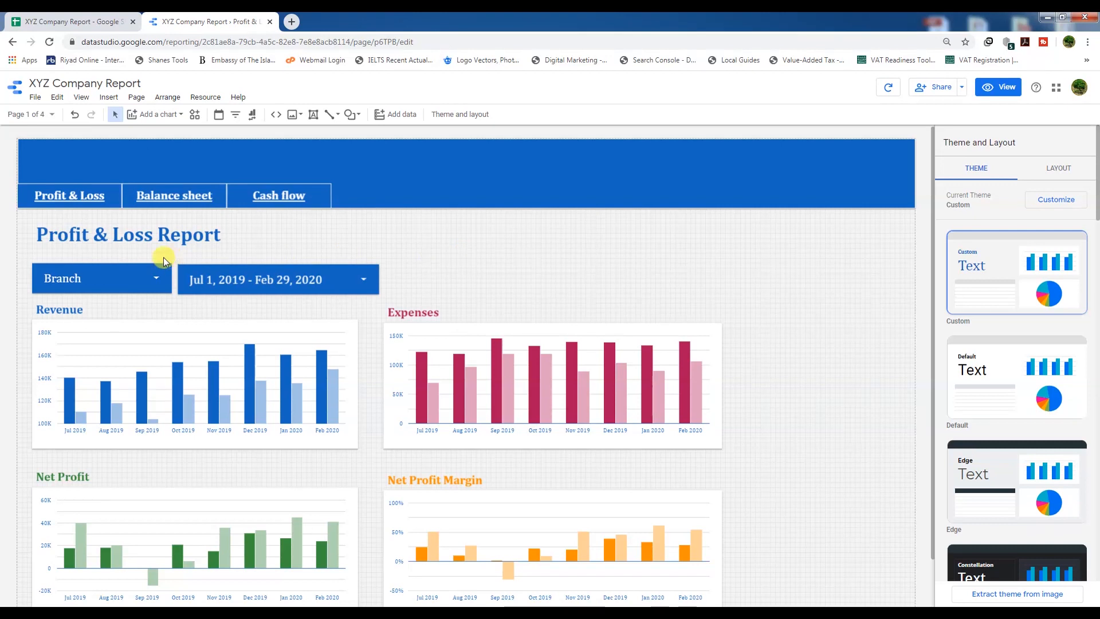
click(89, 191)
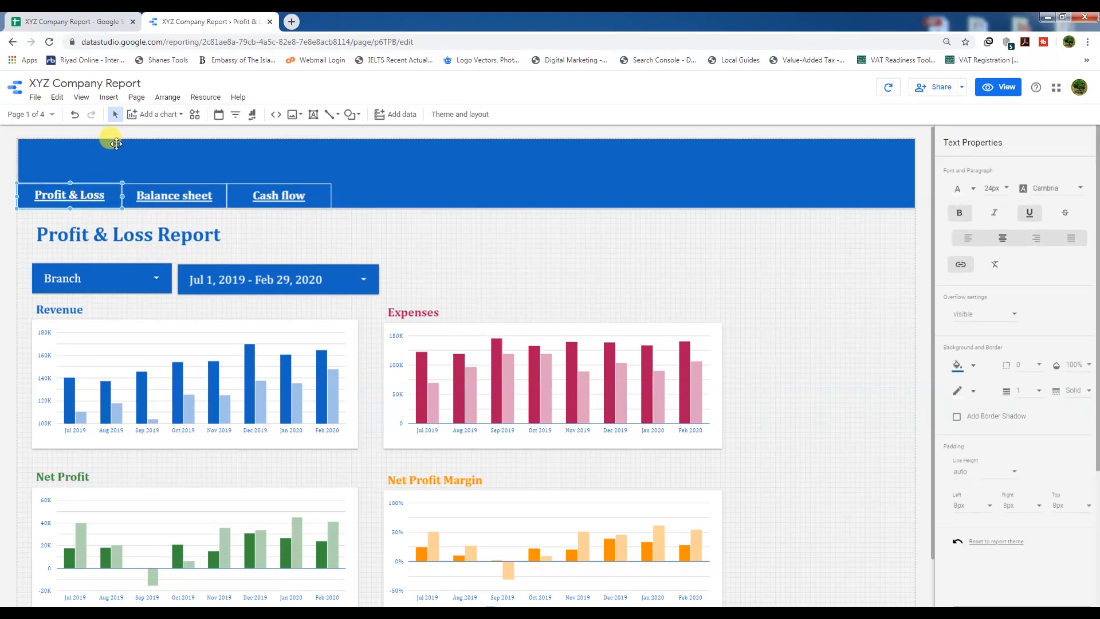
click(167, 98)
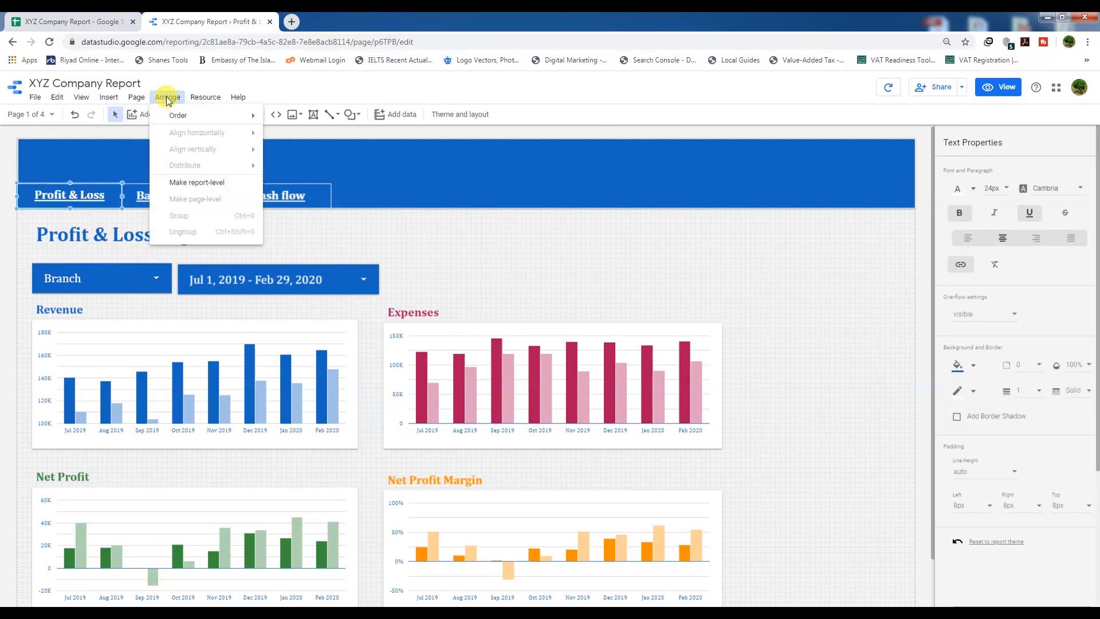
click(195, 182)
Make the Balance sheet and Cash flow labels report-level as well
click(171, 191)
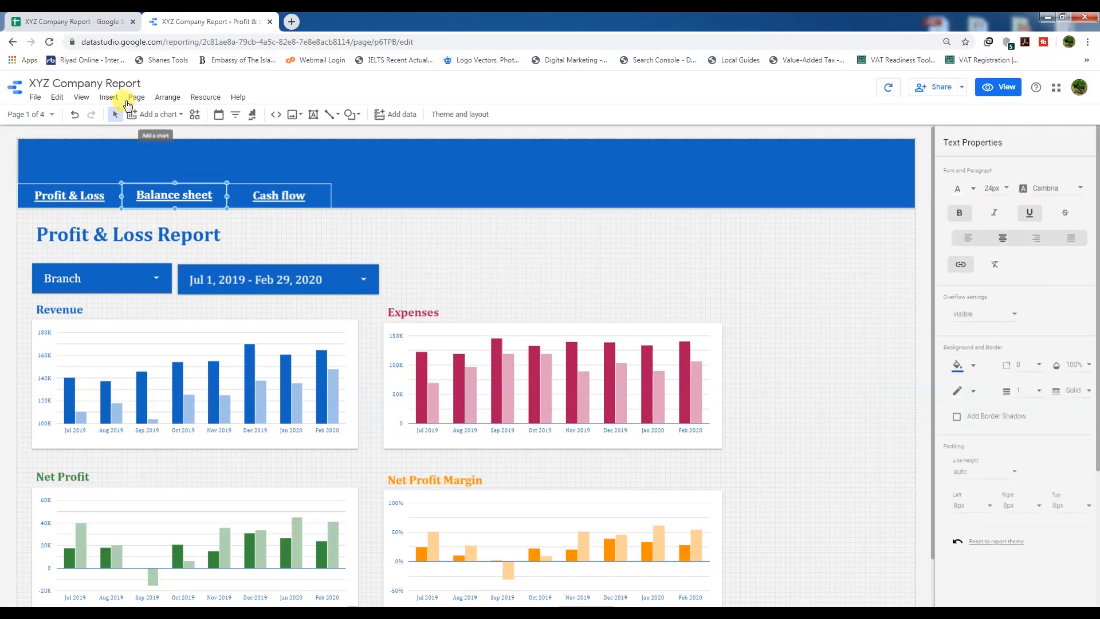
click(166, 97)
click(189, 182)
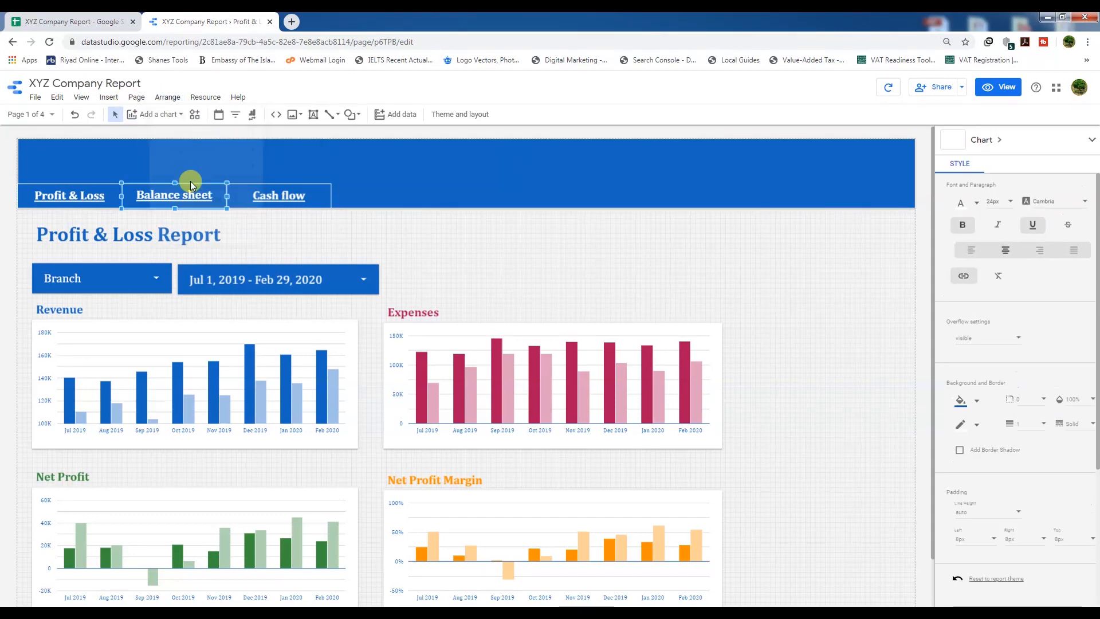
click(277, 187)
click(166, 98)
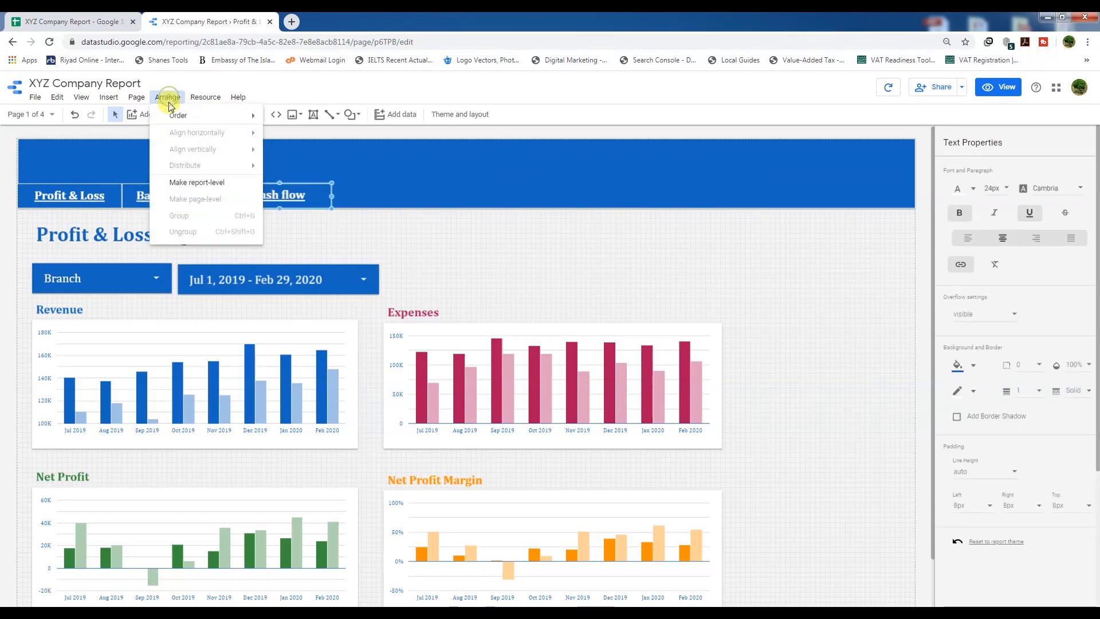
click(423, 268)
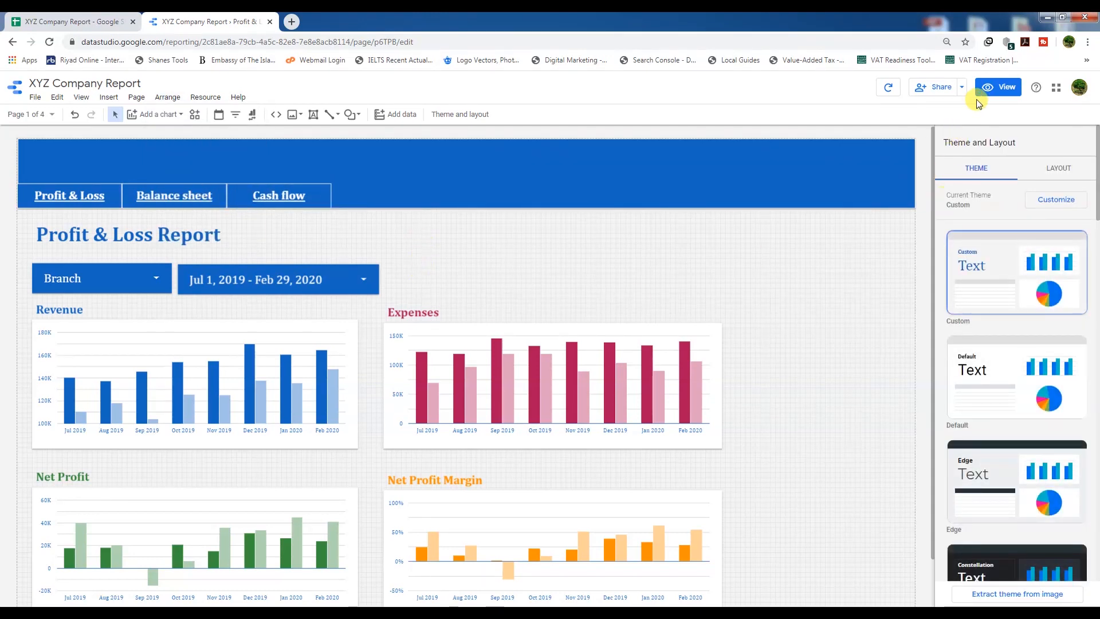
Test the Balance sheet, Cash flow and Profit & Loss header links in view mode, finishing on the Profit & Loss page
click(996, 89)
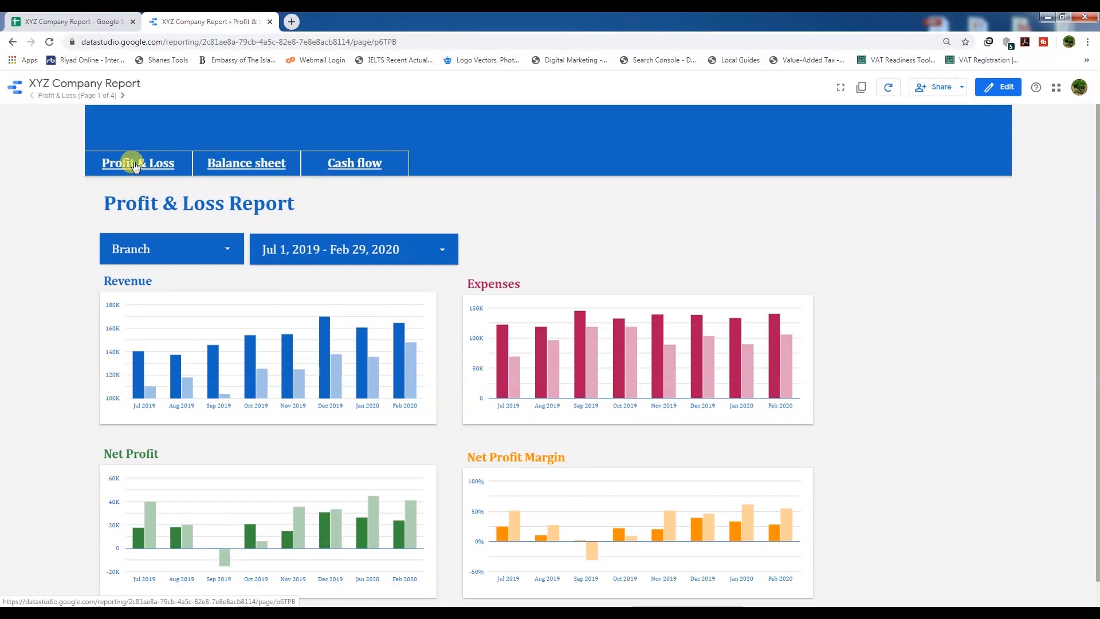
click(243, 165)
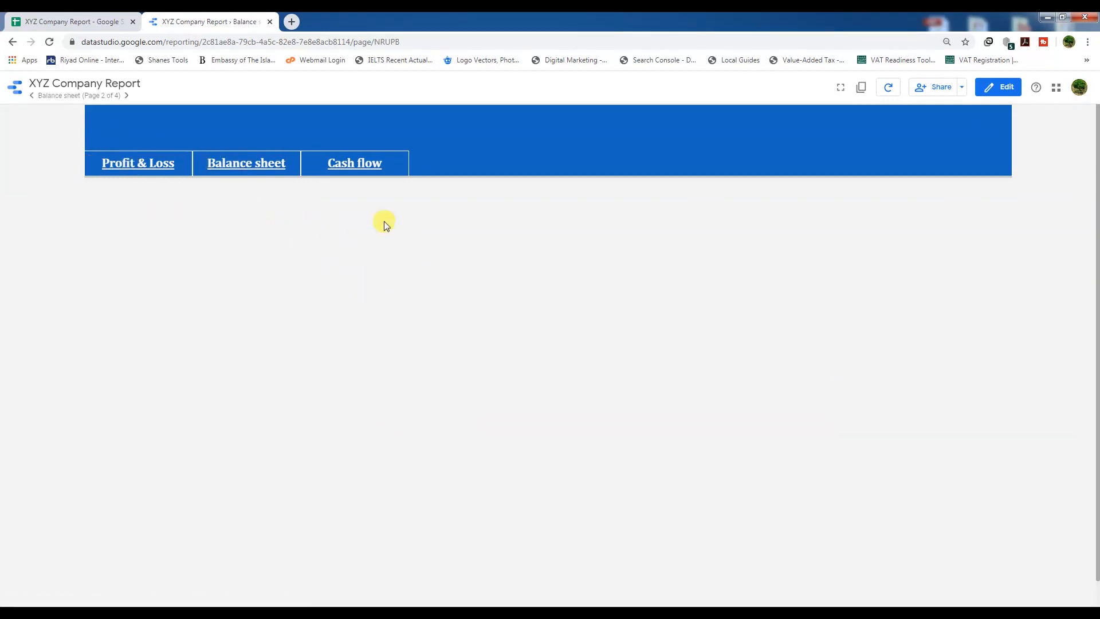
click(351, 165)
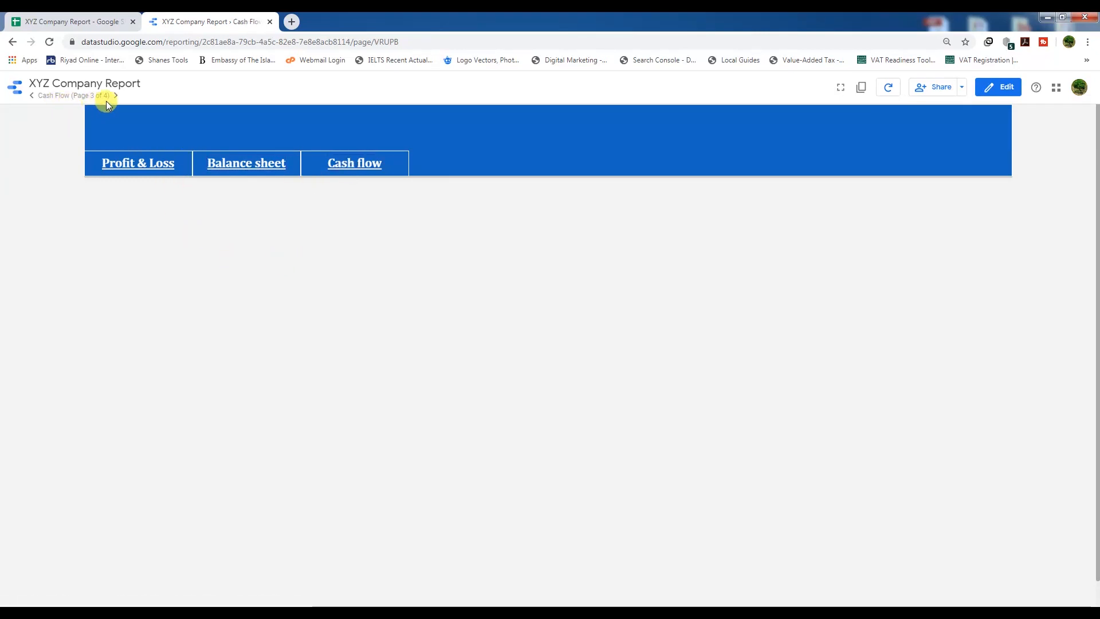
click(136, 164)
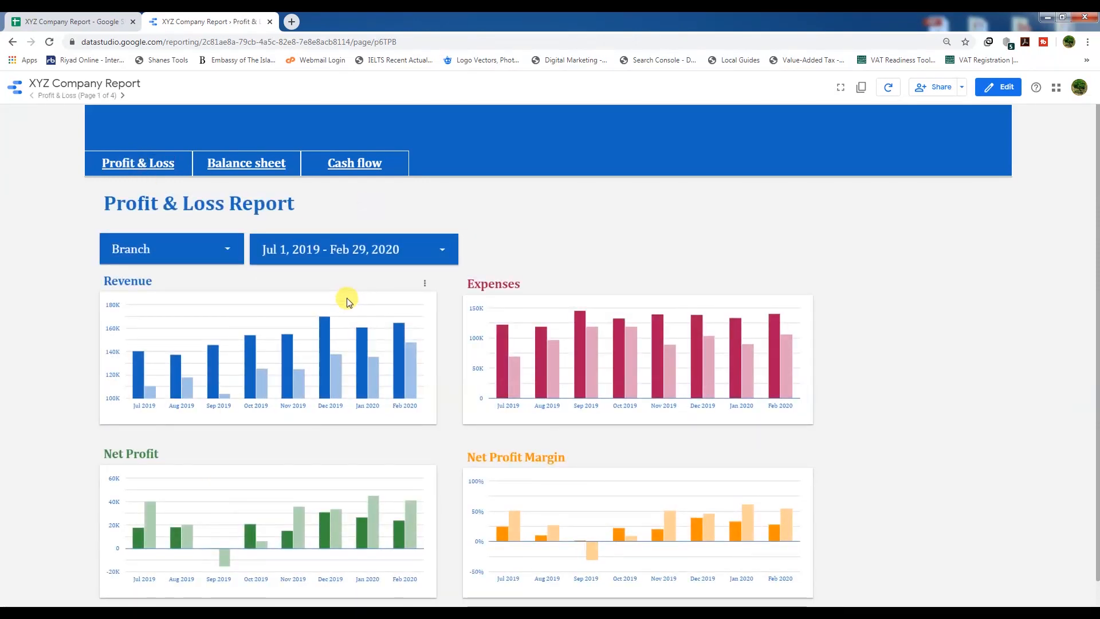
In edit mode, nudge the Cash flow, Balance sheet and Profit & Loss labels slightly right, keeping them adjoining along the header's lower edge
click(1000, 87)
click(240, 194)
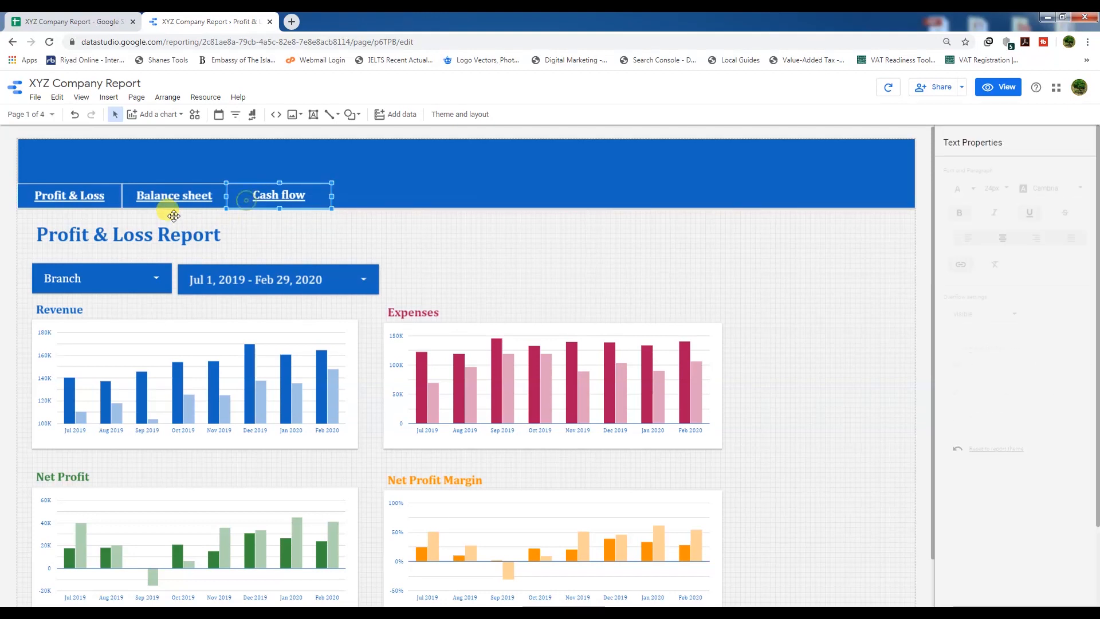
key(Right)
key(Right)
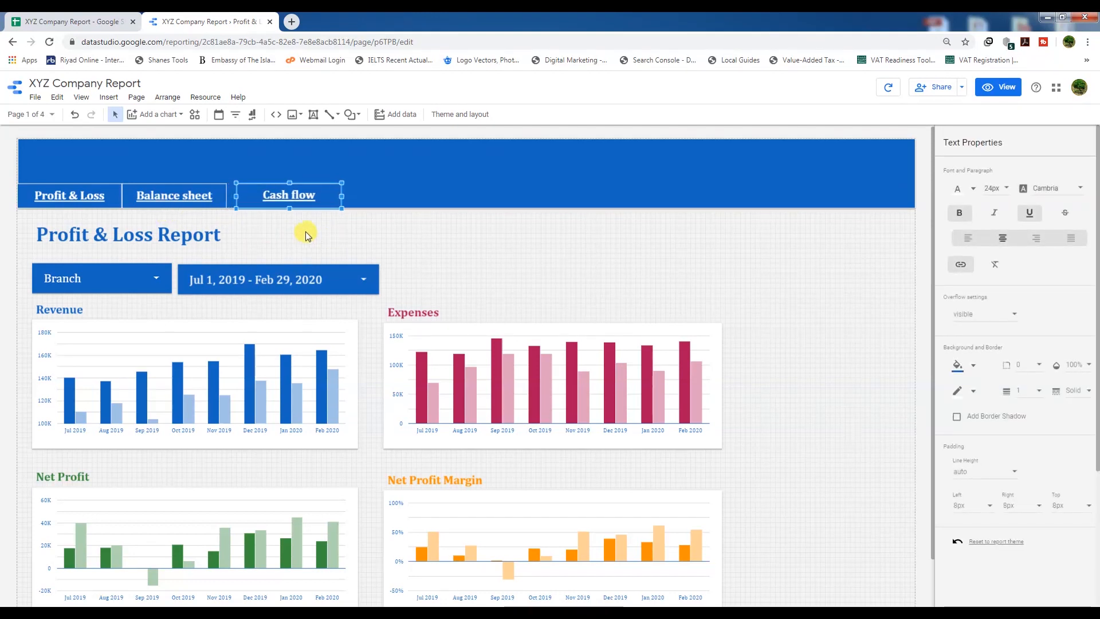
click(206, 197)
key(Right)
key(Right)
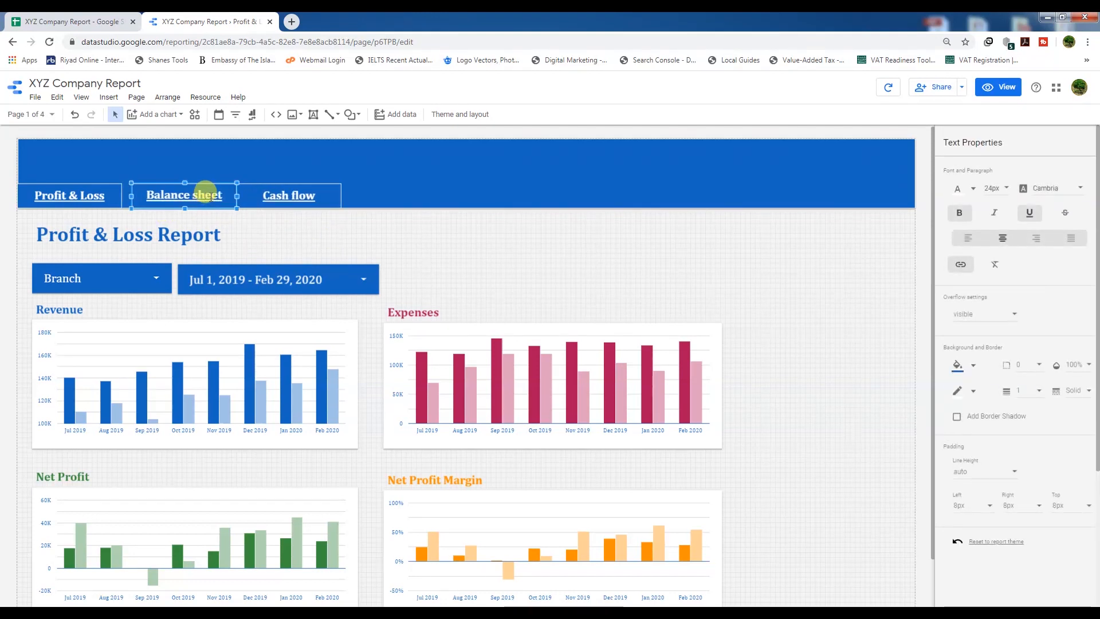
click(100, 194)
key(Right)
key(Right)
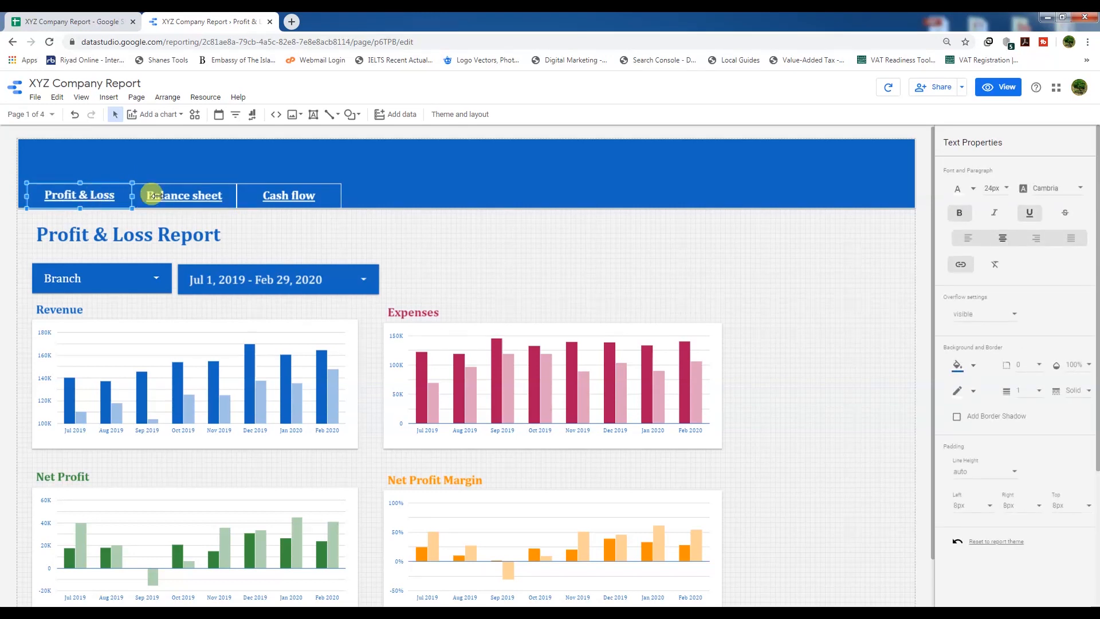
click(401, 226)
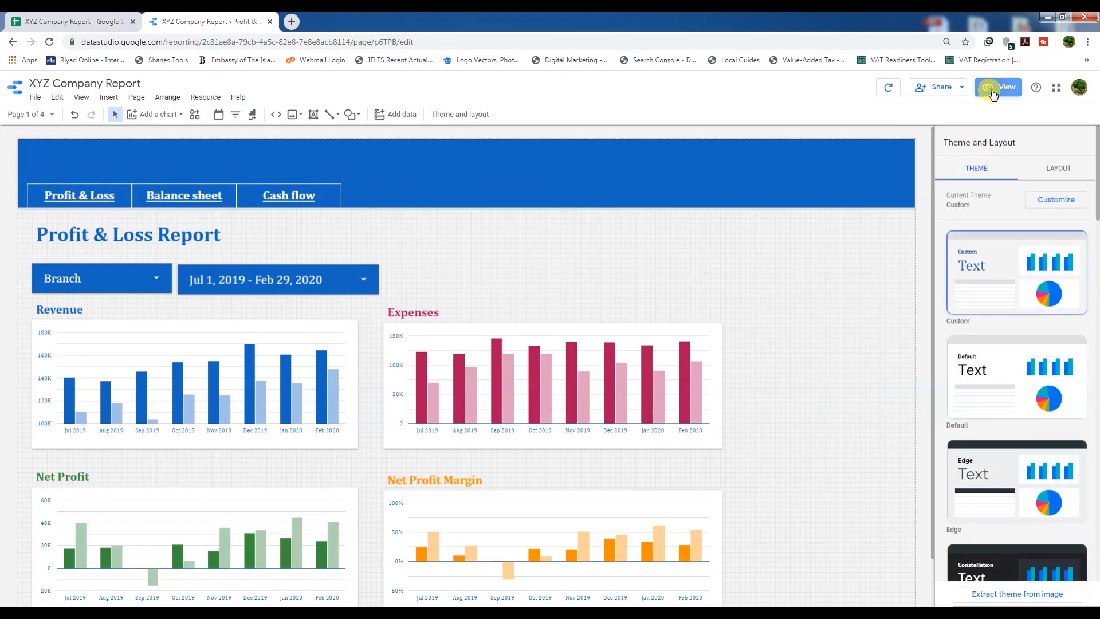
Review the Profit & Loss page layout from header to footer in view mode
click(992, 92)
scroll(317, 462, down, 1)
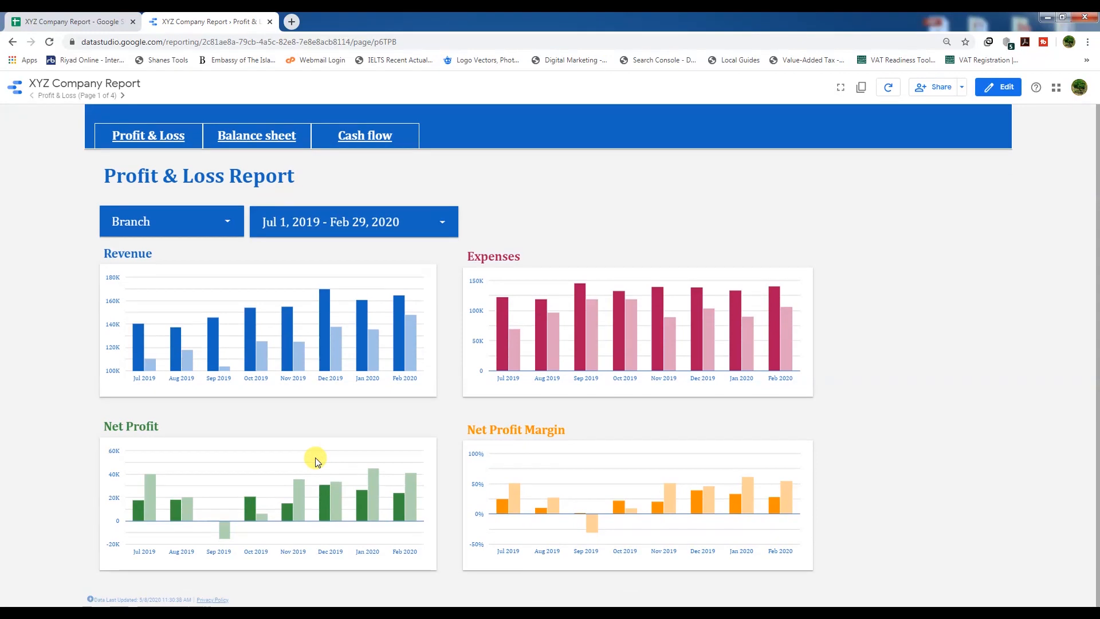
scroll(315, 462, up, 1)
scroll(430, 418, down, 1)
scroll(497, 235, up, 1)
scroll(534, 256, down, 1)
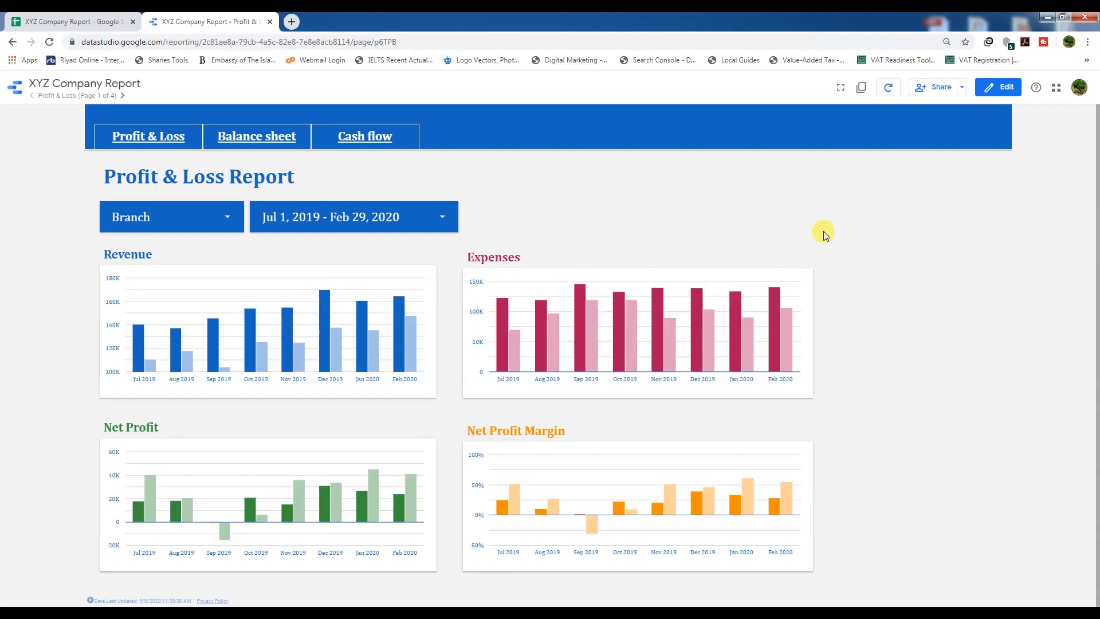
Back in edit mode, add a scorecard beside the date range control above the Expenses chart, with Revenue as its metric
click(993, 90)
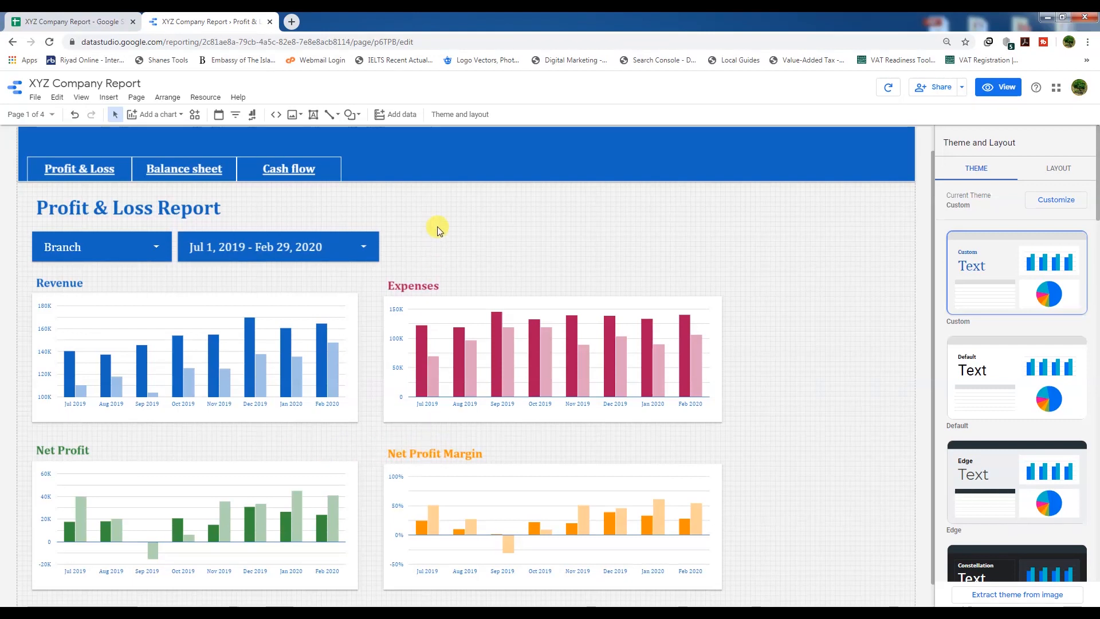
click(182, 116)
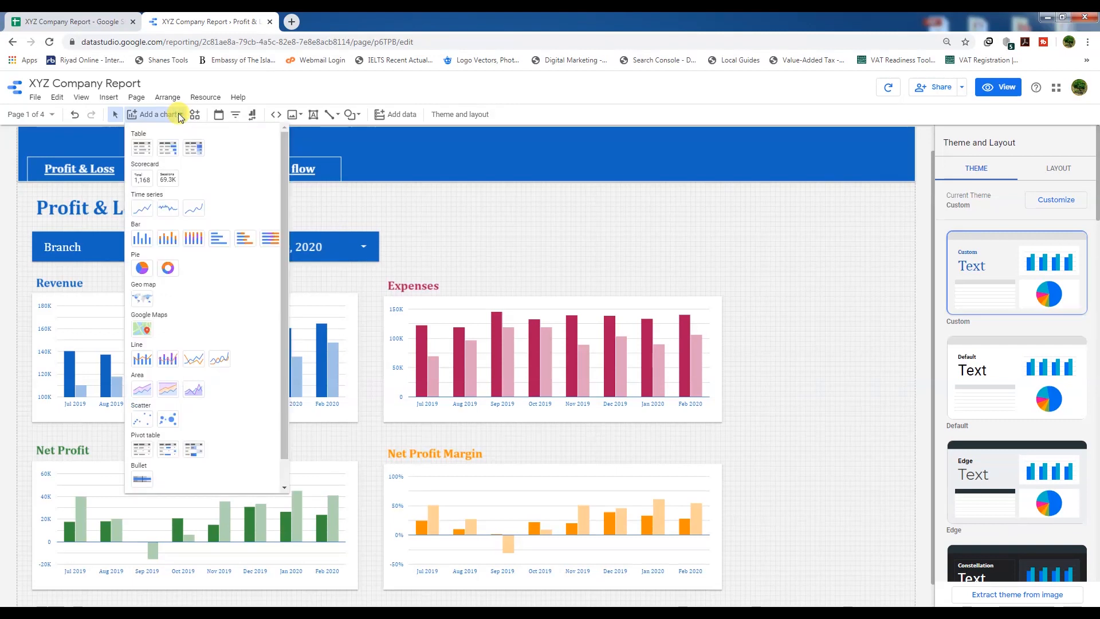
click(141, 180)
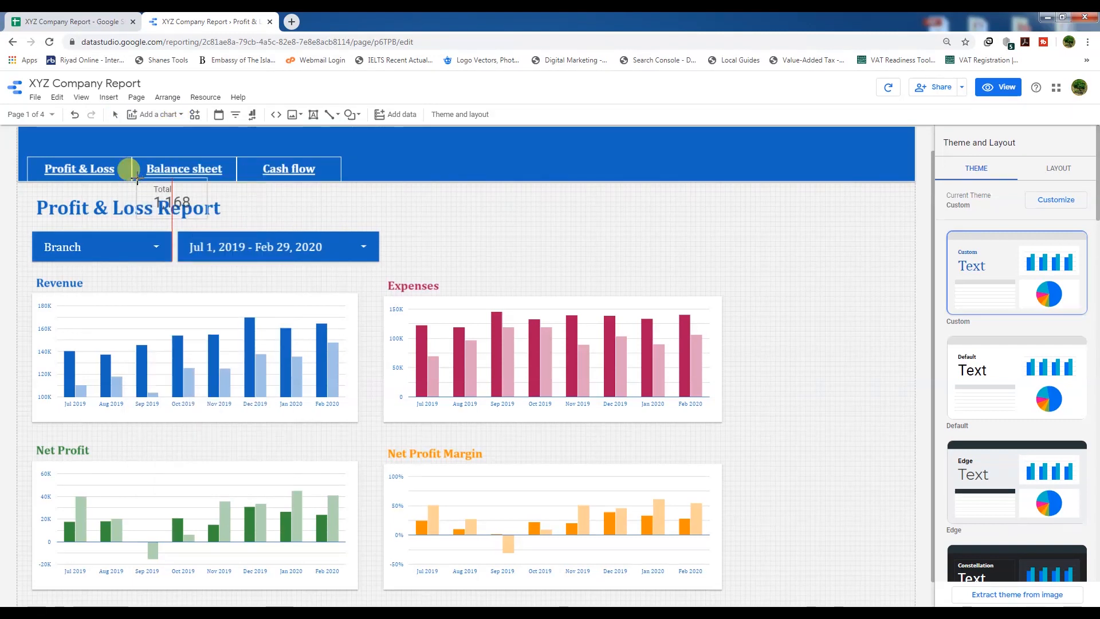
drag(387, 221, 486, 264)
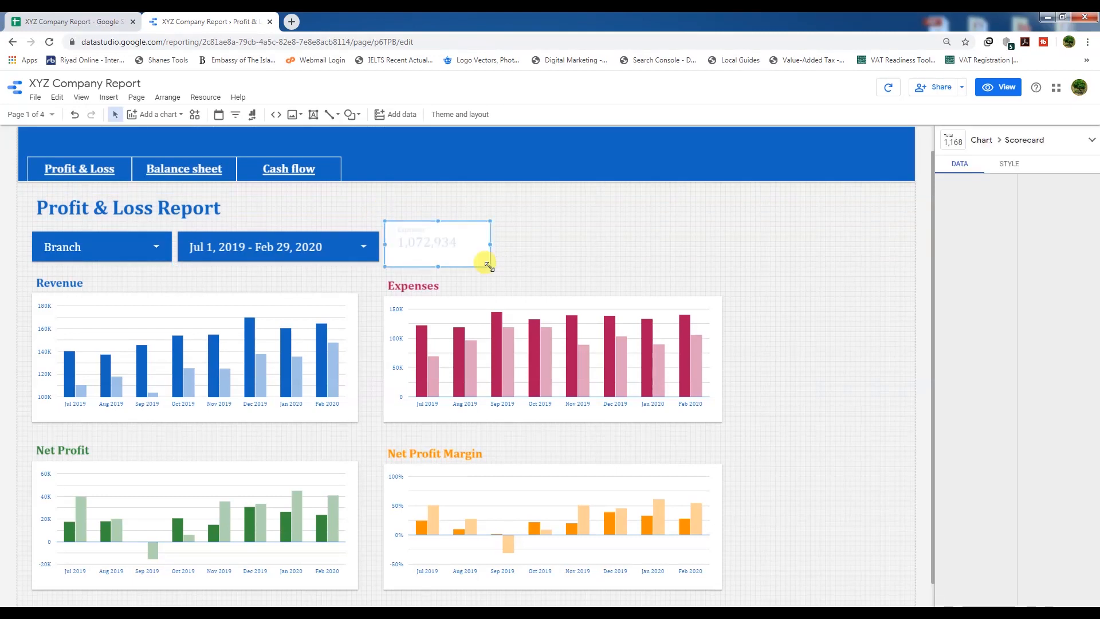
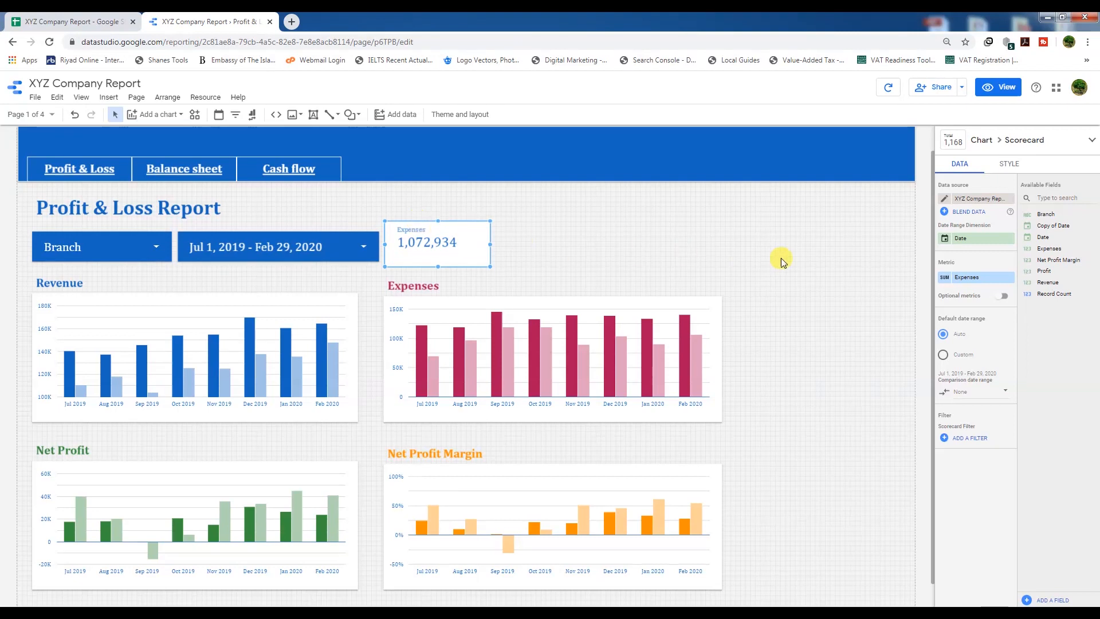
click(973, 281)
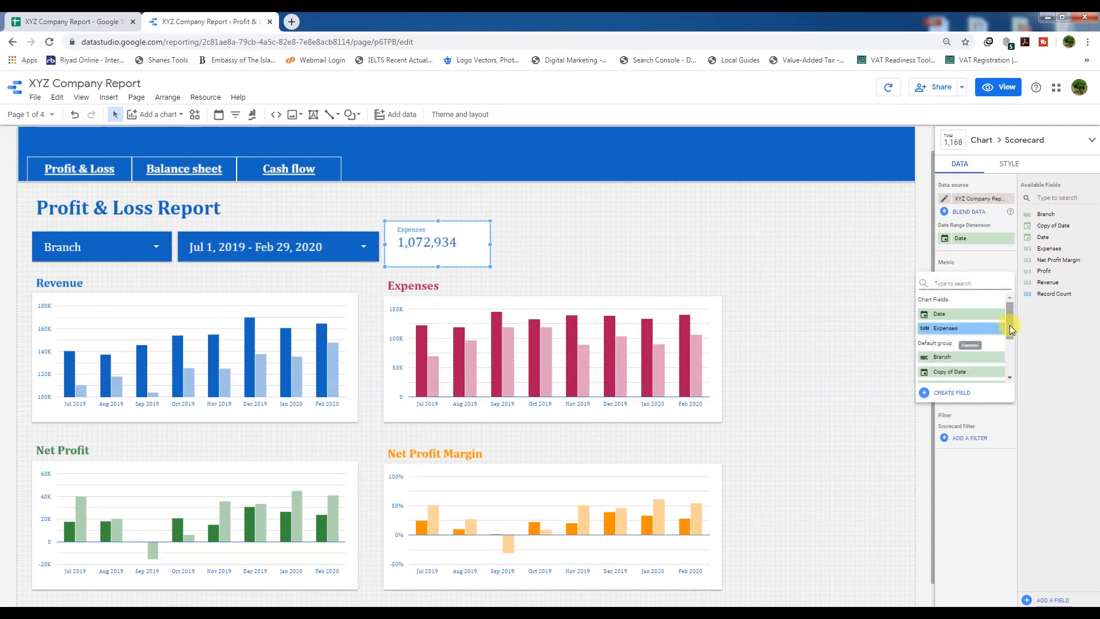
drag(1009, 325, 1010, 369)
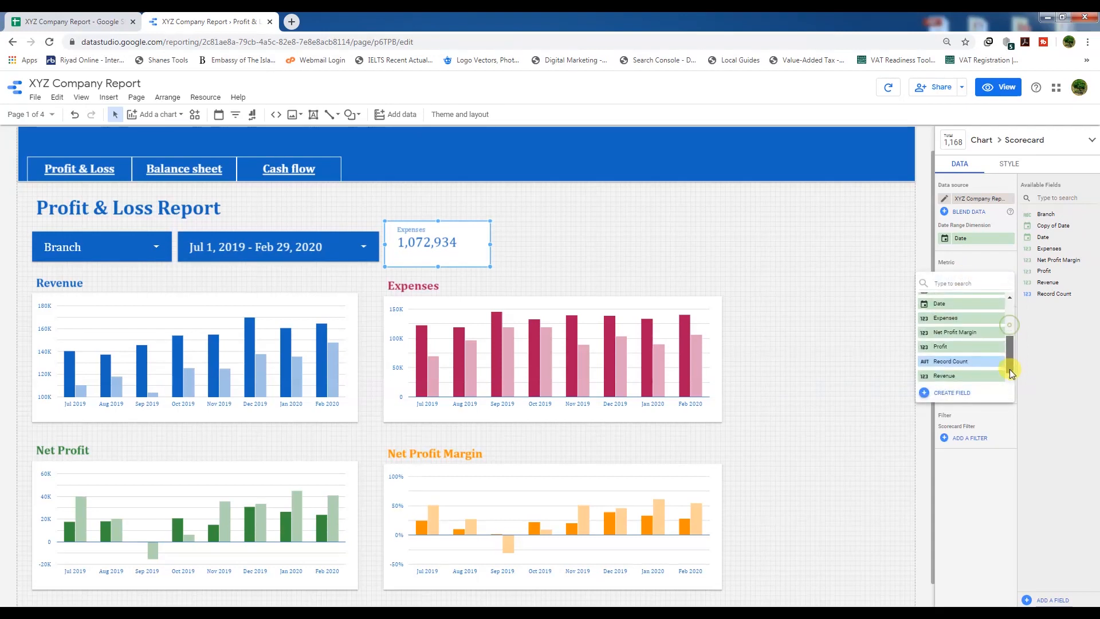
click(941, 376)
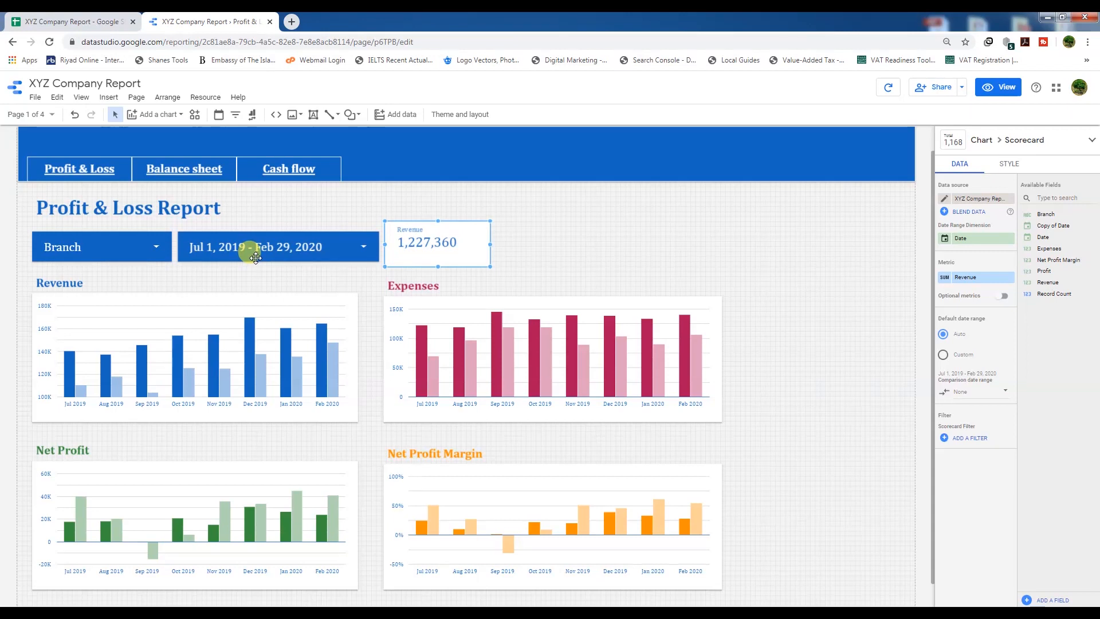
Switch the Revenue scorecard's default date range to custom and choose the Last month preset
click(945, 356)
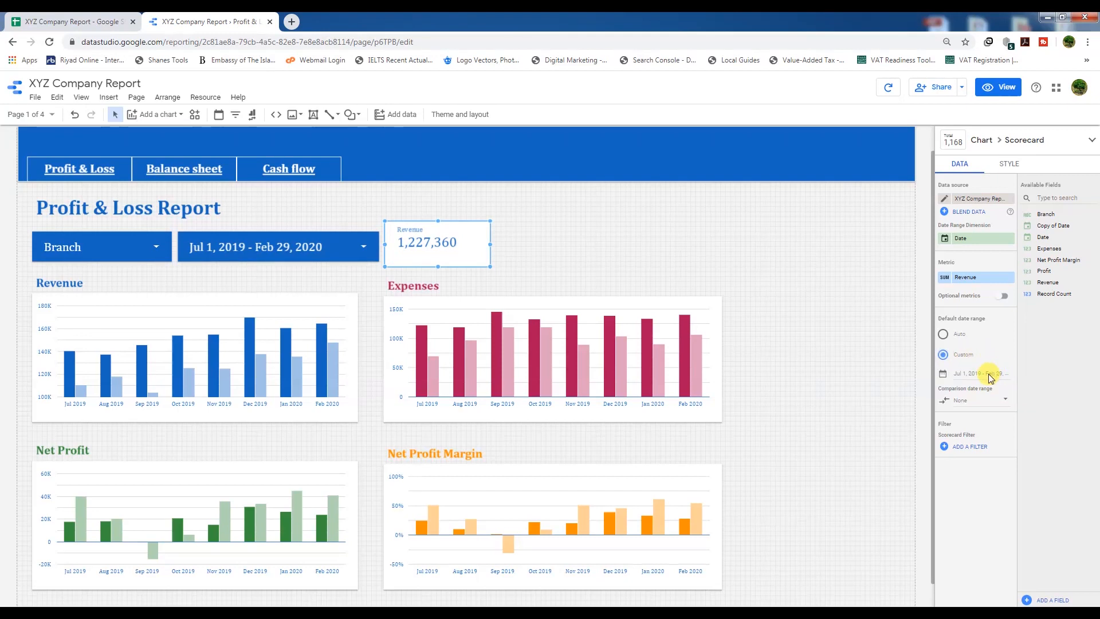
click(990, 378)
click(996, 380)
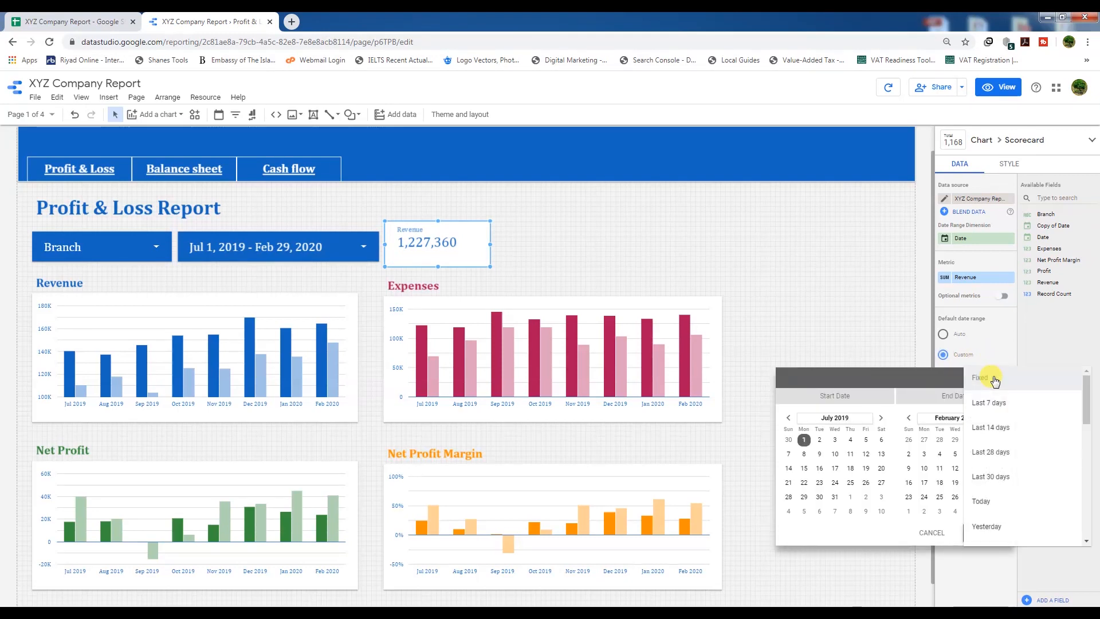
scroll(996, 492, down, 5)
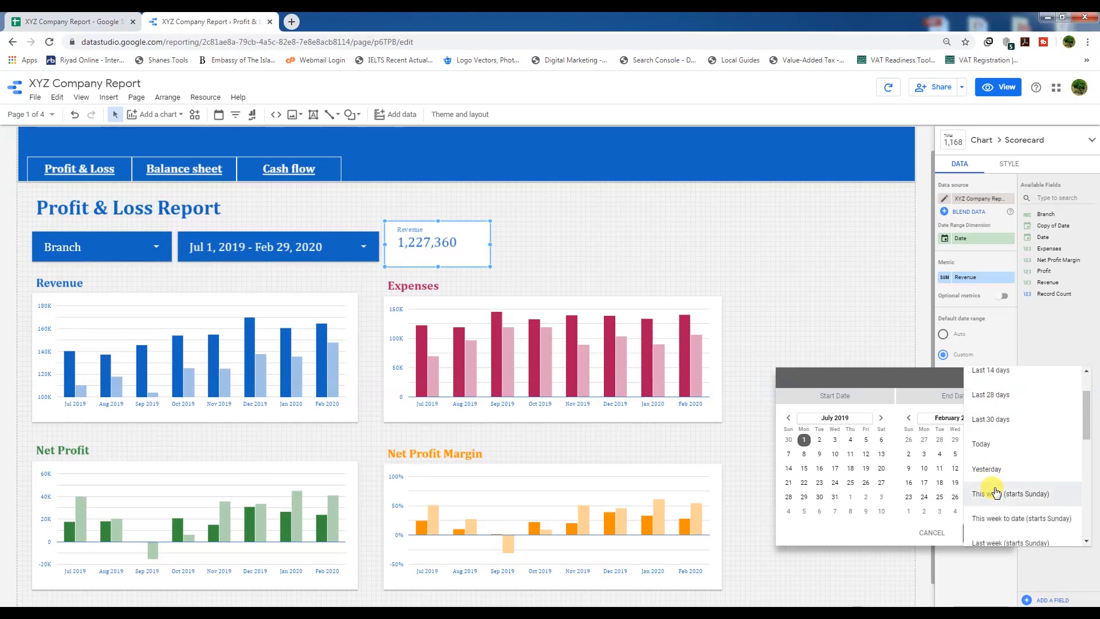
scroll(1012, 477, down, 4)
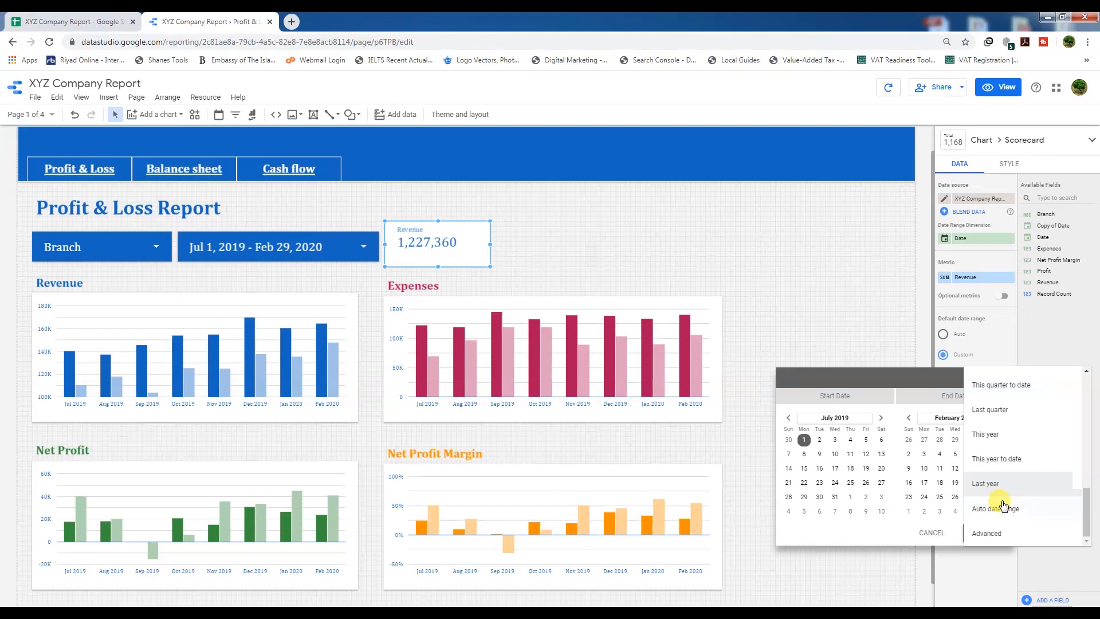
scroll(1005, 508, up, 4)
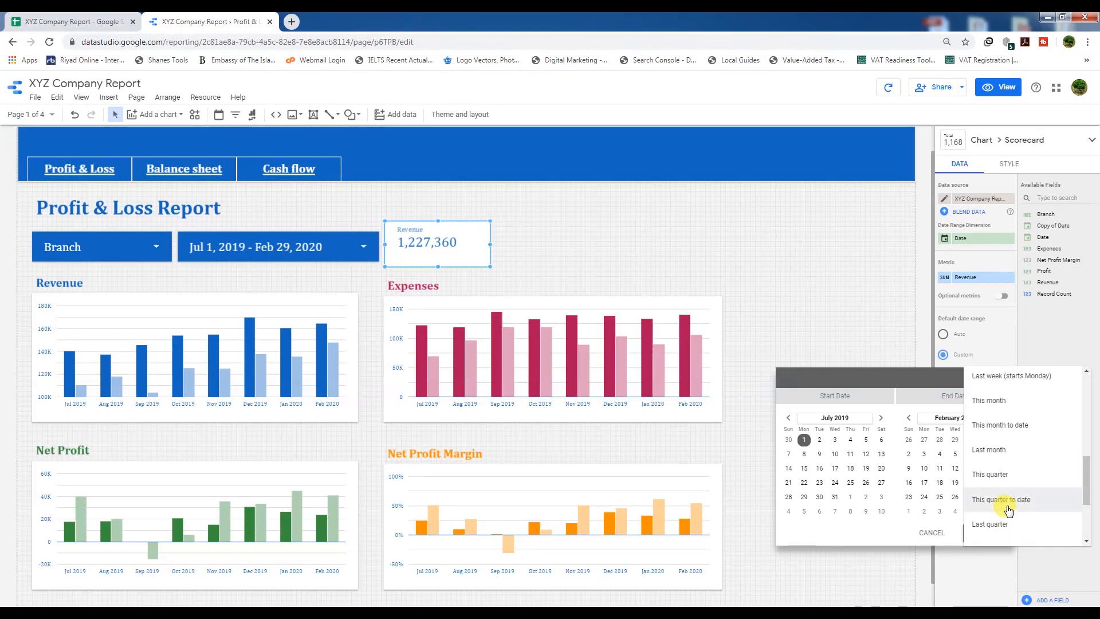
click(989, 450)
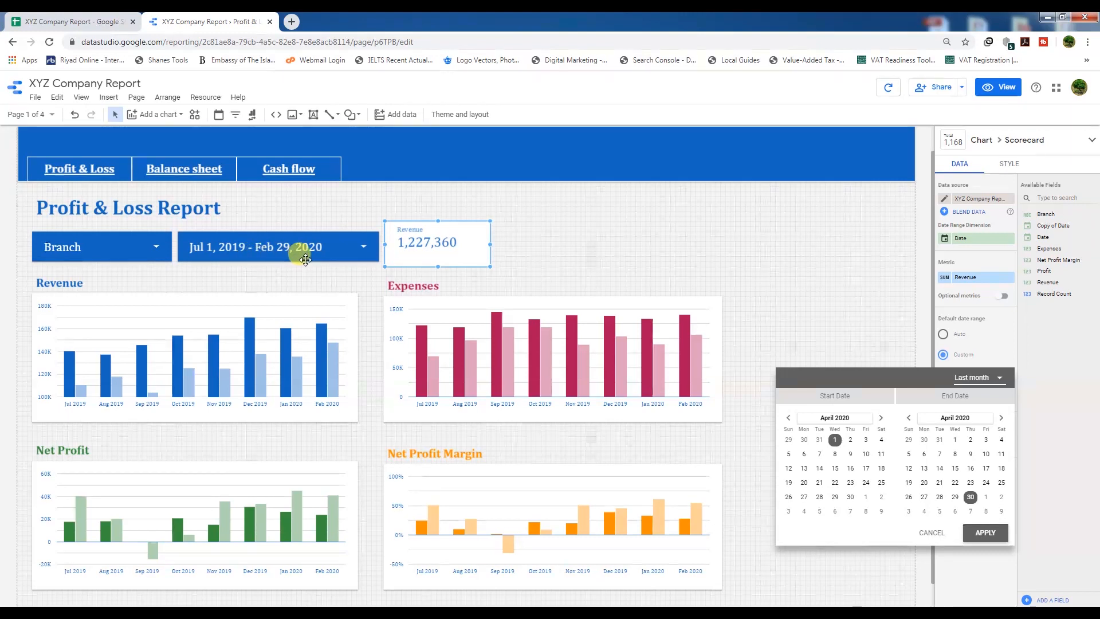
Set the scorecard's custom date range to February 1, 2020 through February 29, 2020 and apply it
click(829, 419)
click(831, 427)
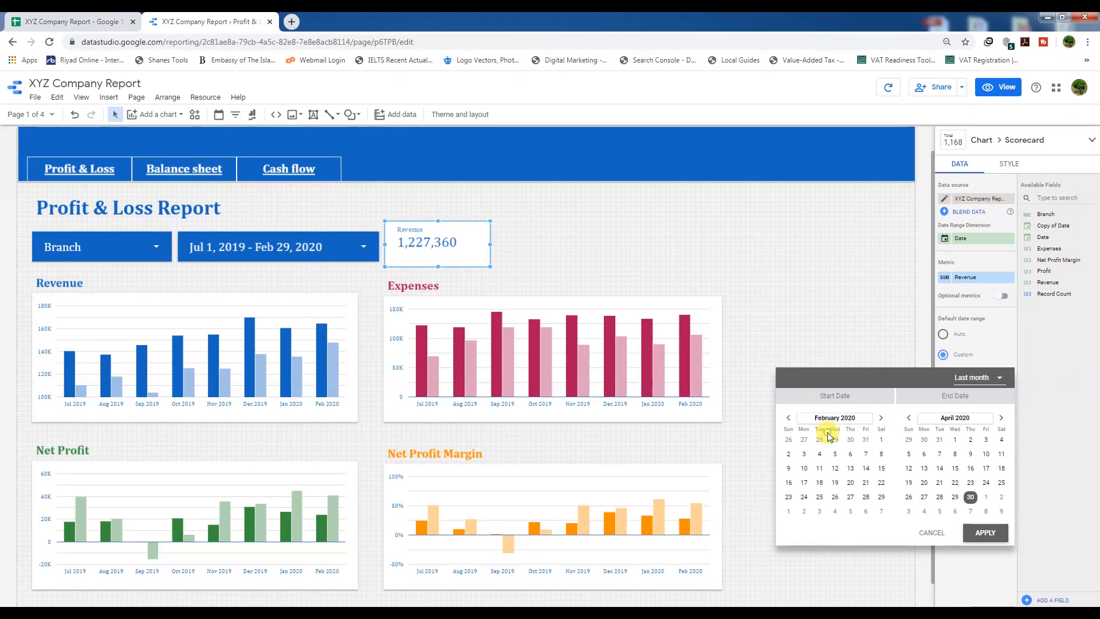
click(881, 439)
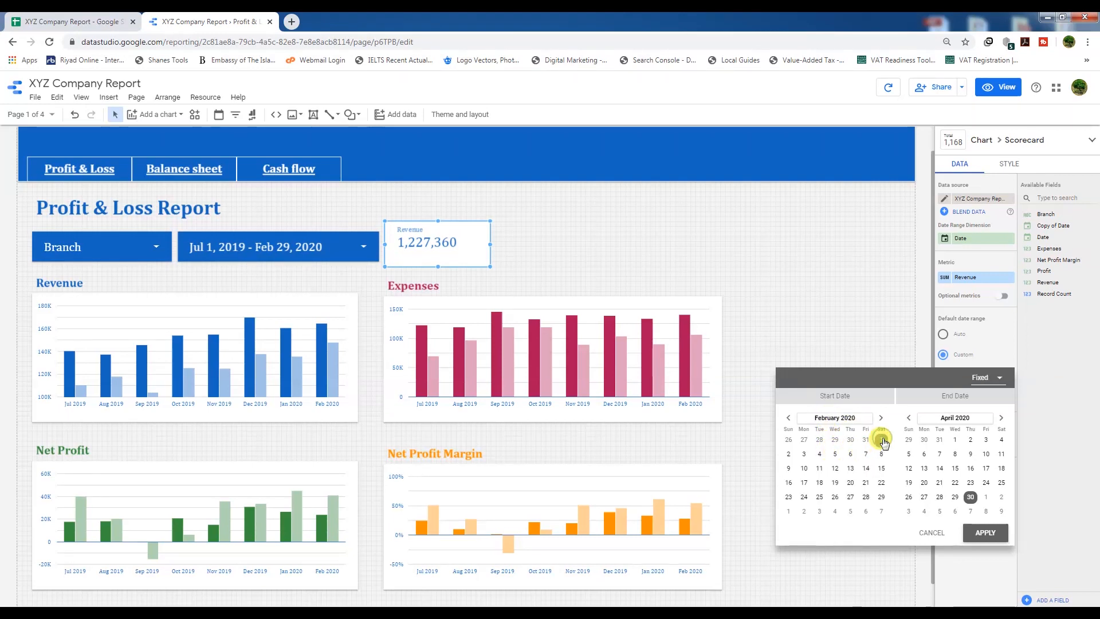
click(966, 421)
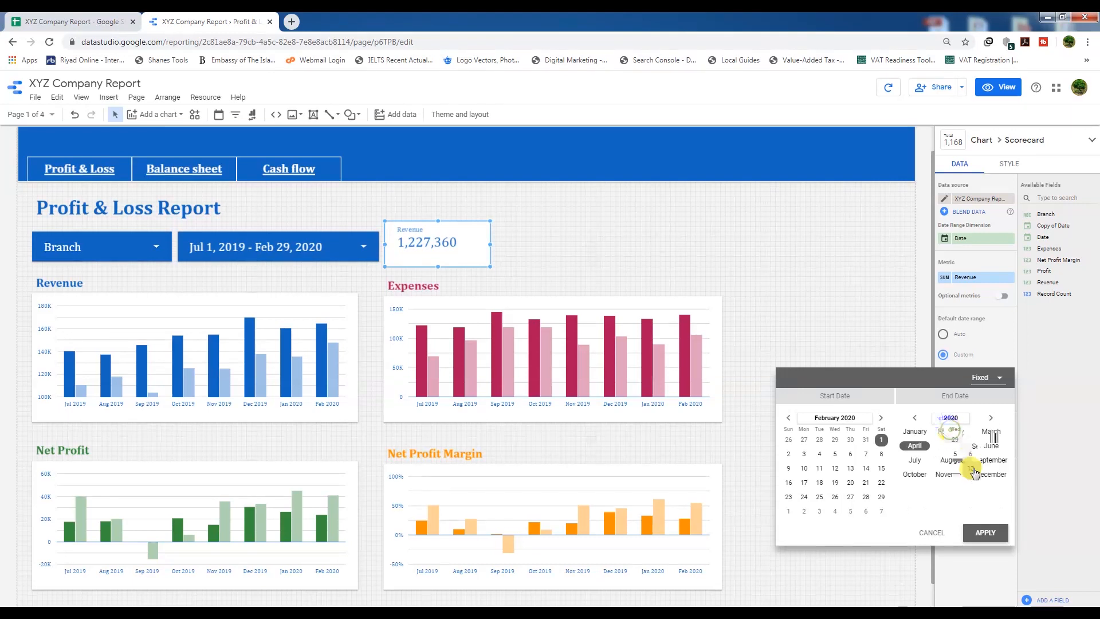
click(956, 431)
click(1002, 497)
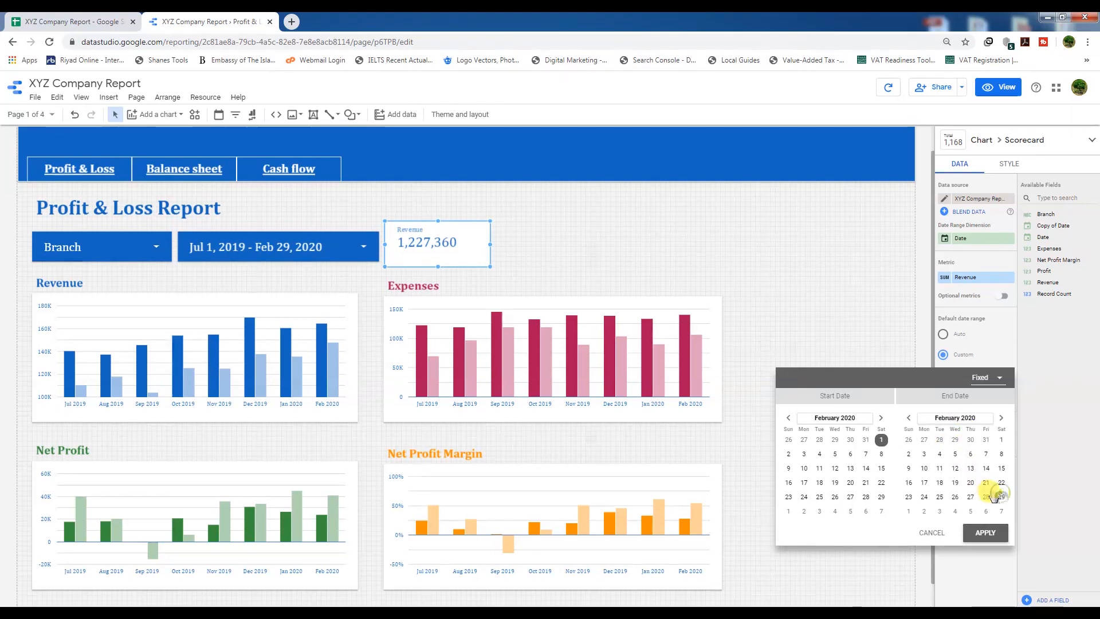
click(987, 533)
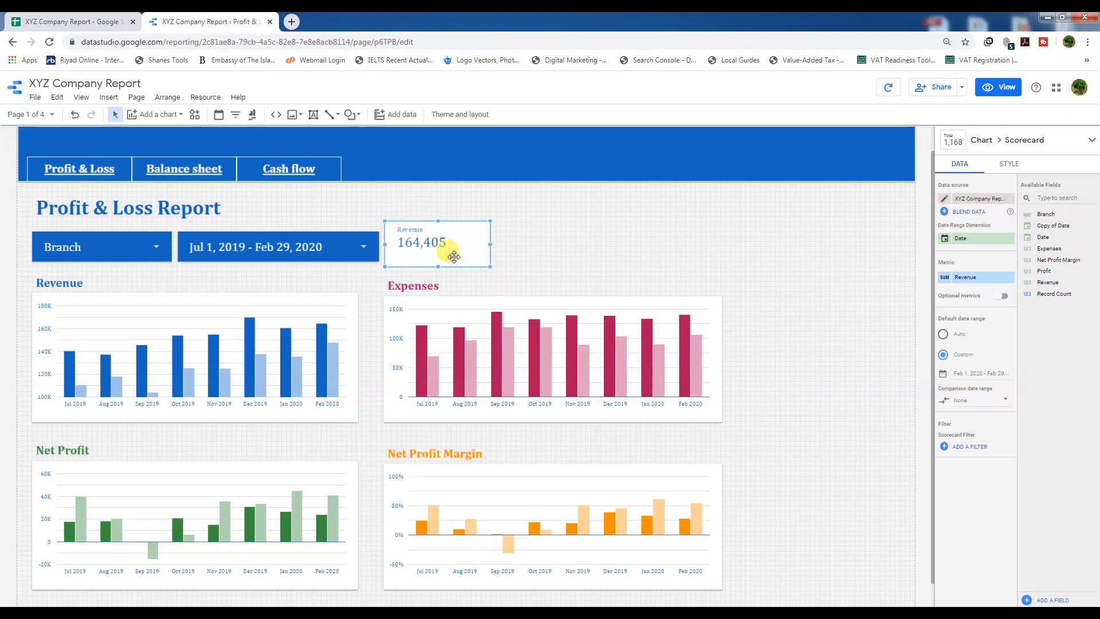
Set the scorecard's comparison date range to January 1, 2020 through January 31, 2020, starting from the Previous period option
click(996, 404)
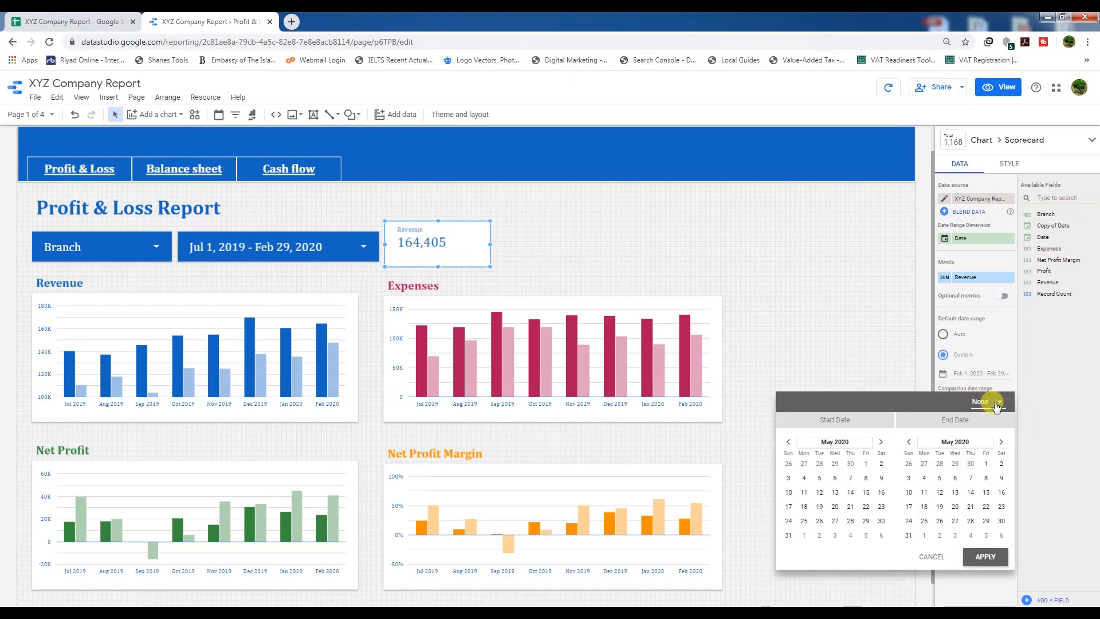
click(997, 403)
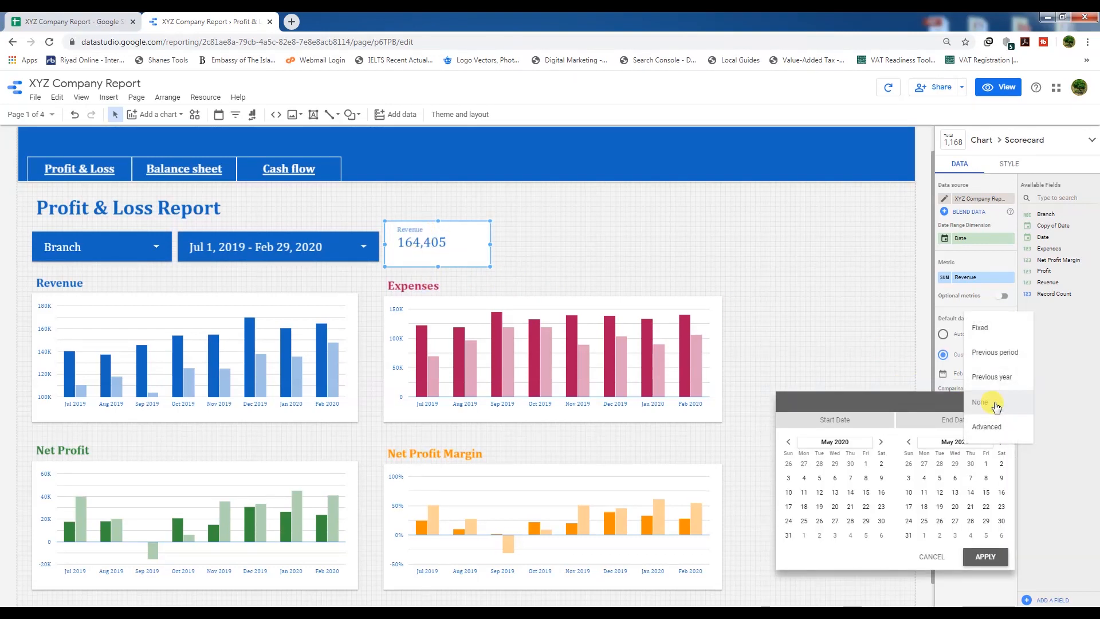
click(991, 353)
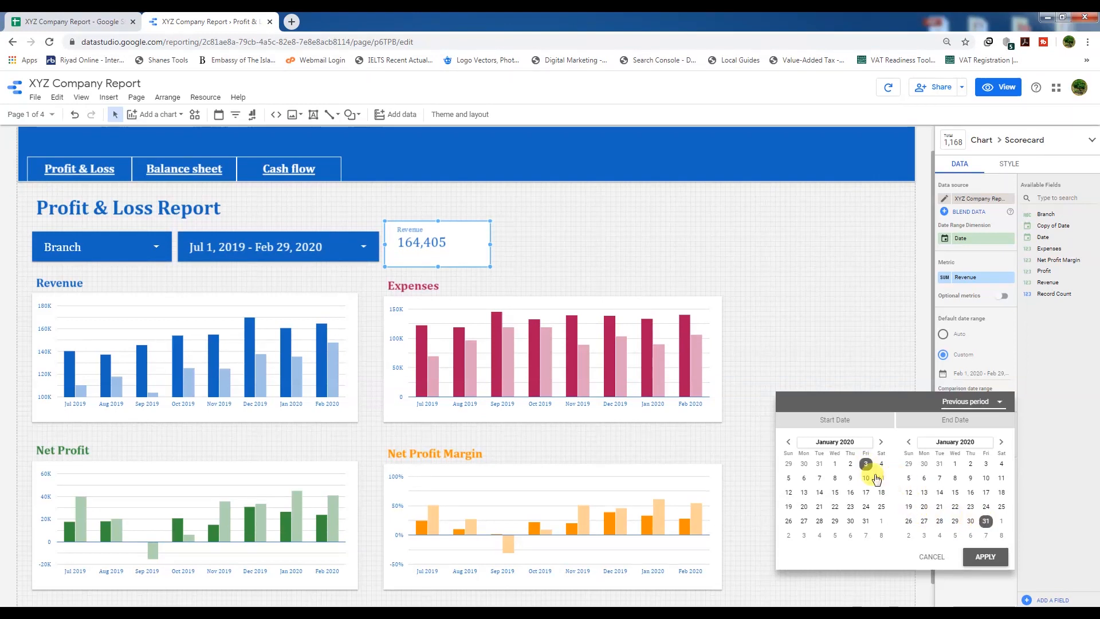
click(835, 464)
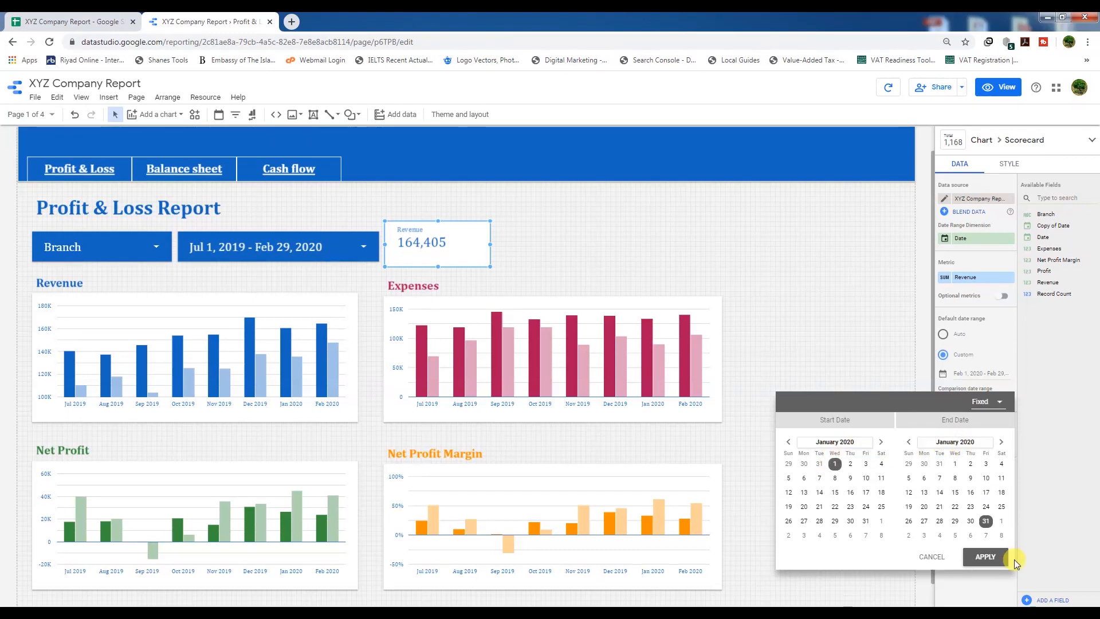
click(984, 557)
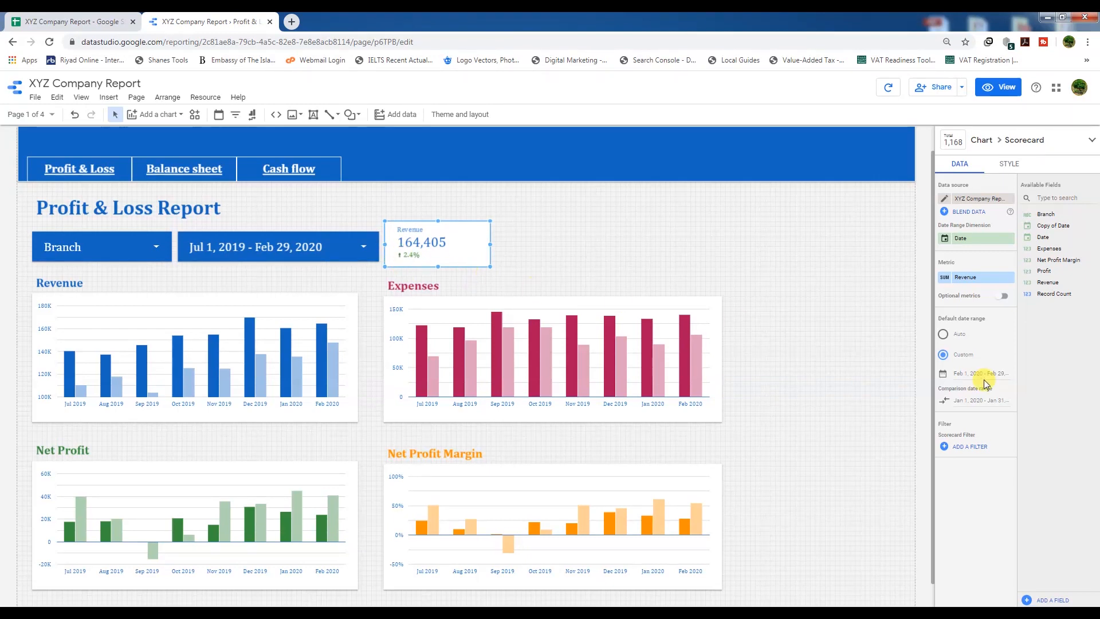
Show the Revenue scorecard's value as a compact number with its comparison label, and widen the card to fit the label
click(1009, 165)
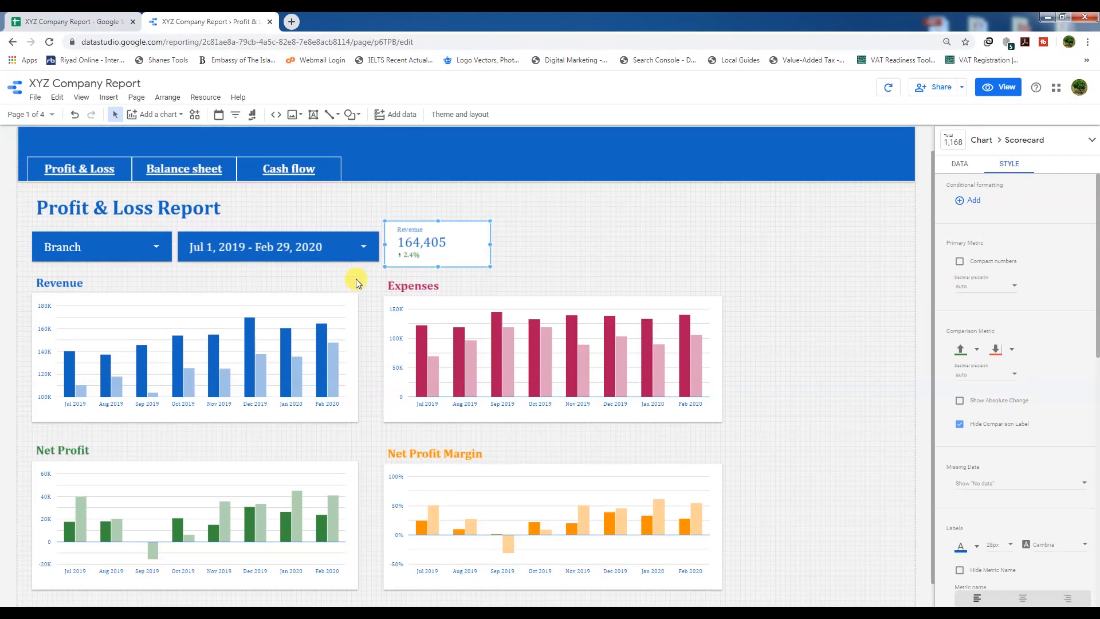
click(961, 263)
scroll(1012, 452, down, 1)
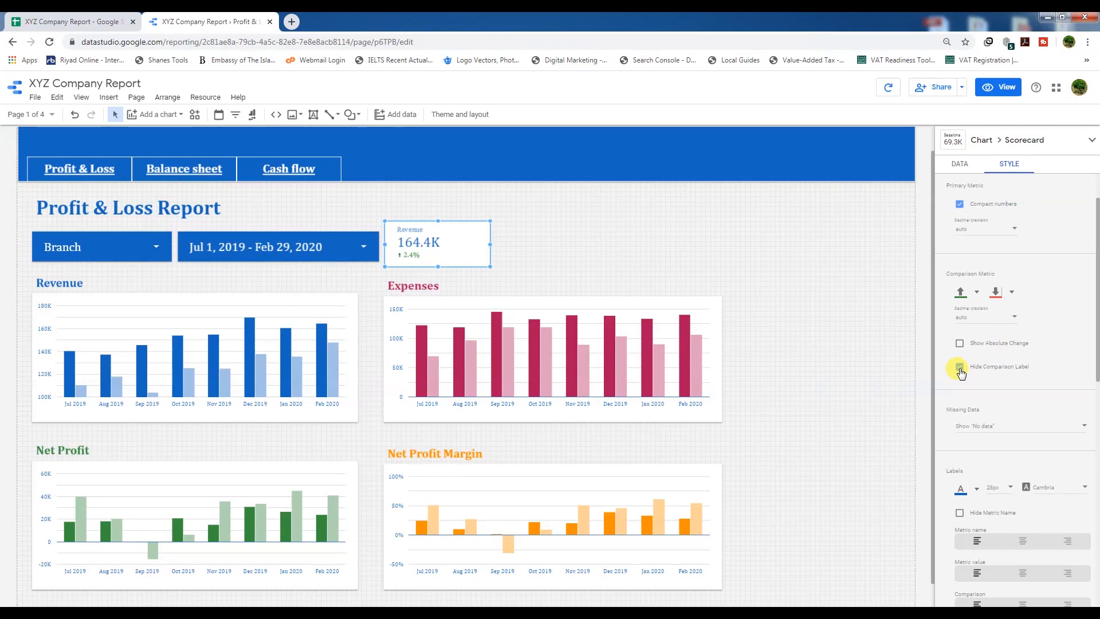
drag(491, 244, 517, 240)
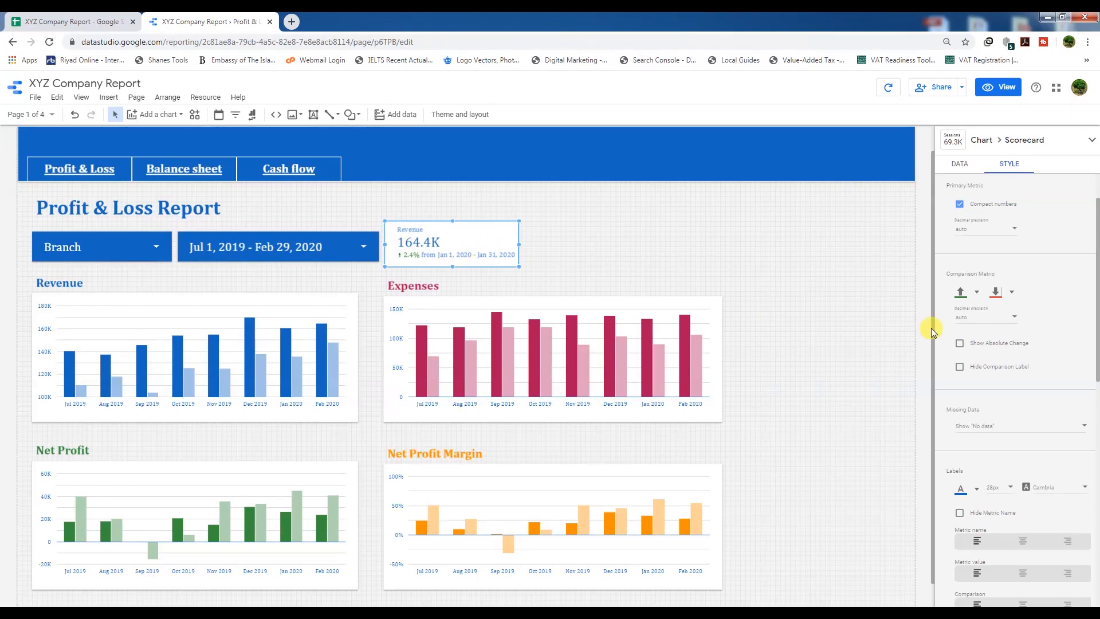
Hide the scorecard's metric name and shrink the card's height, placing it just beside the date range control
scroll(998, 449, down, 3)
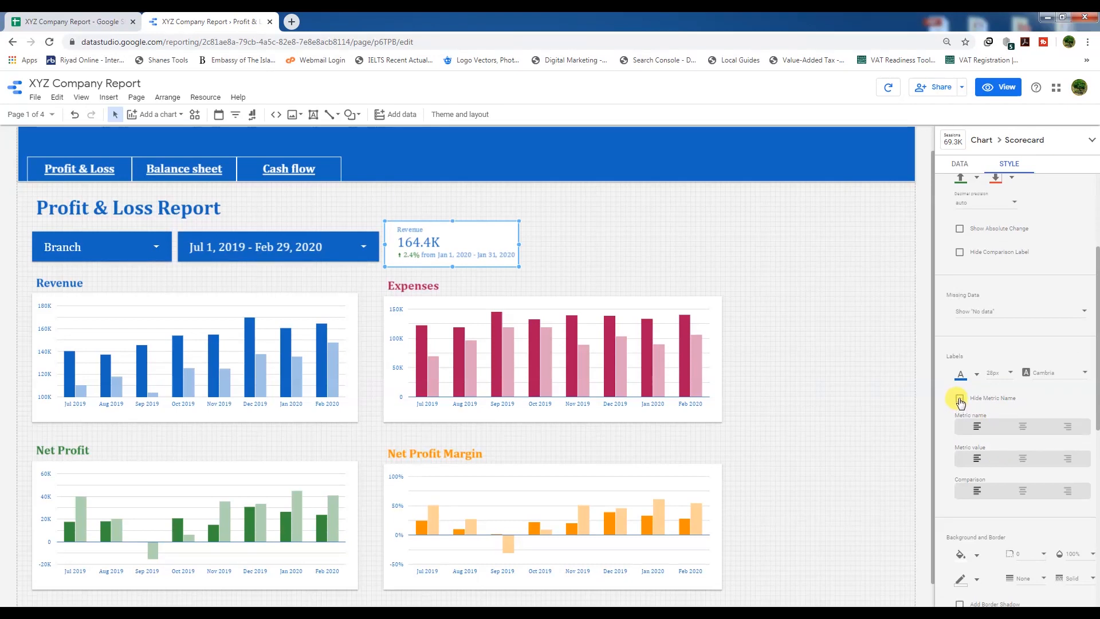
click(960, 399)
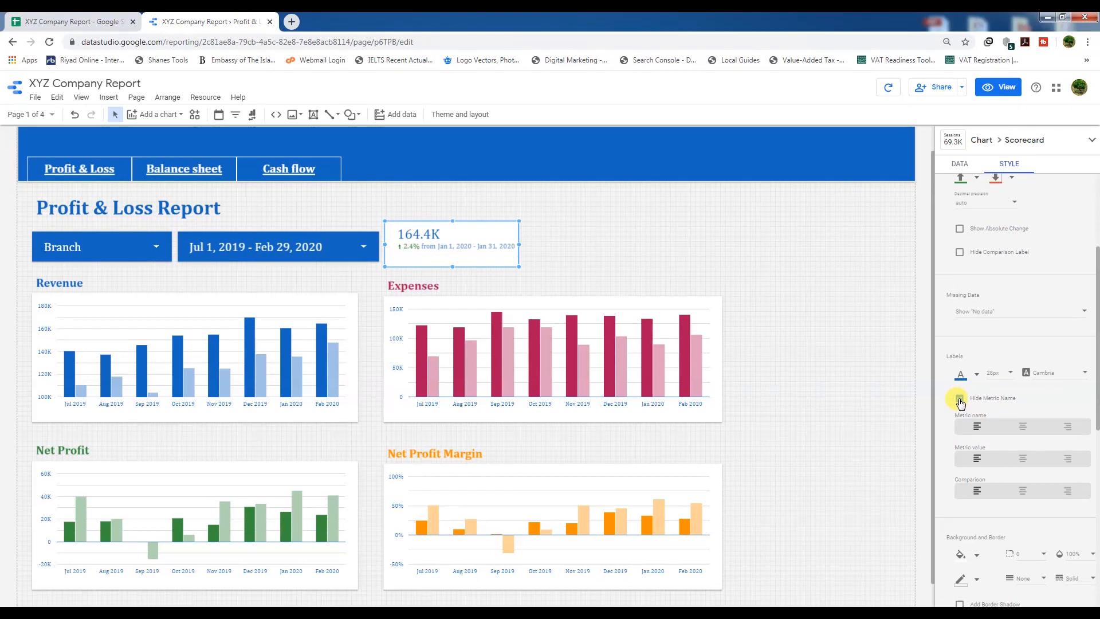
scroll(988, 527, down, 2)
scroll(988, 526, up, 3)
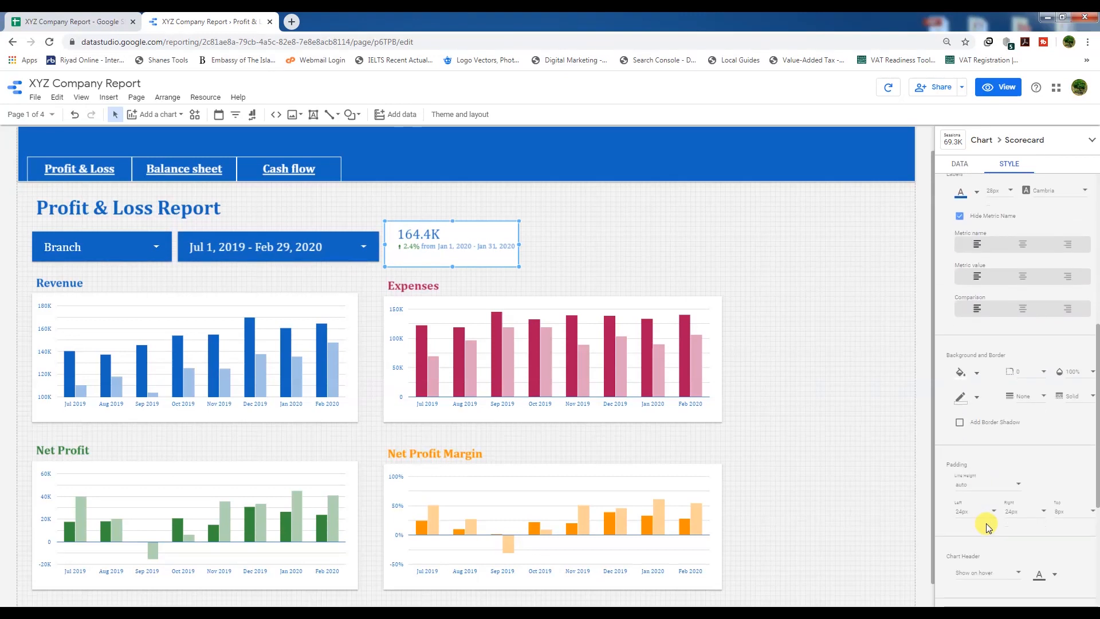
scroll(988, 526, up, 2)
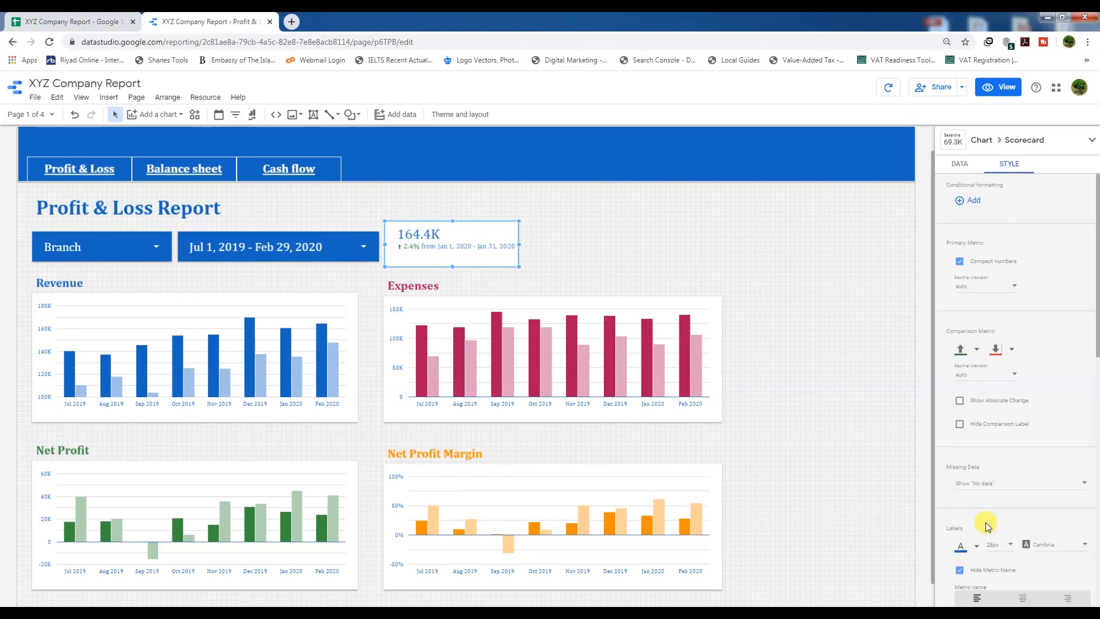
drag(452, 265, 451, 253)
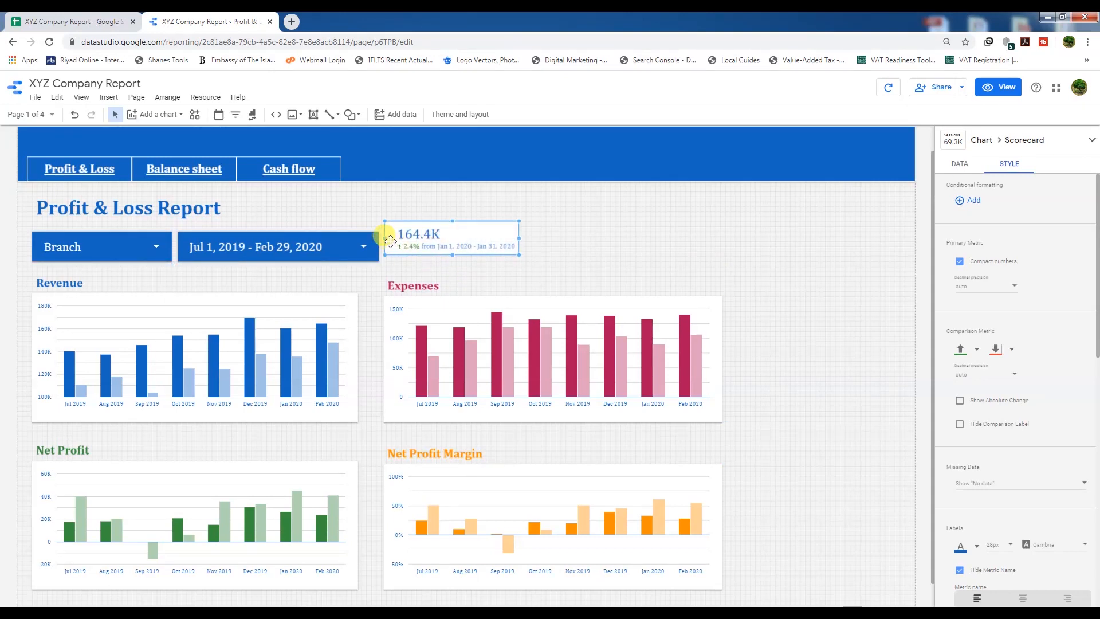
drag(386, 238, 453, 220)
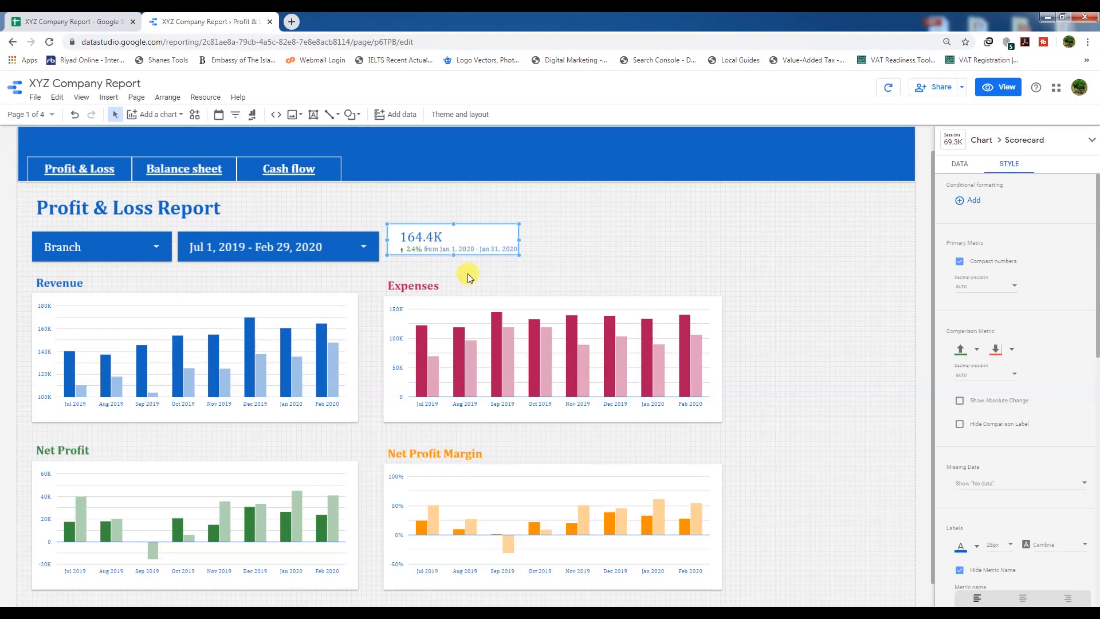
Duplicate the Revenue scorecard and set the copy's comparison date range to Previous year
key(ctrl+v)
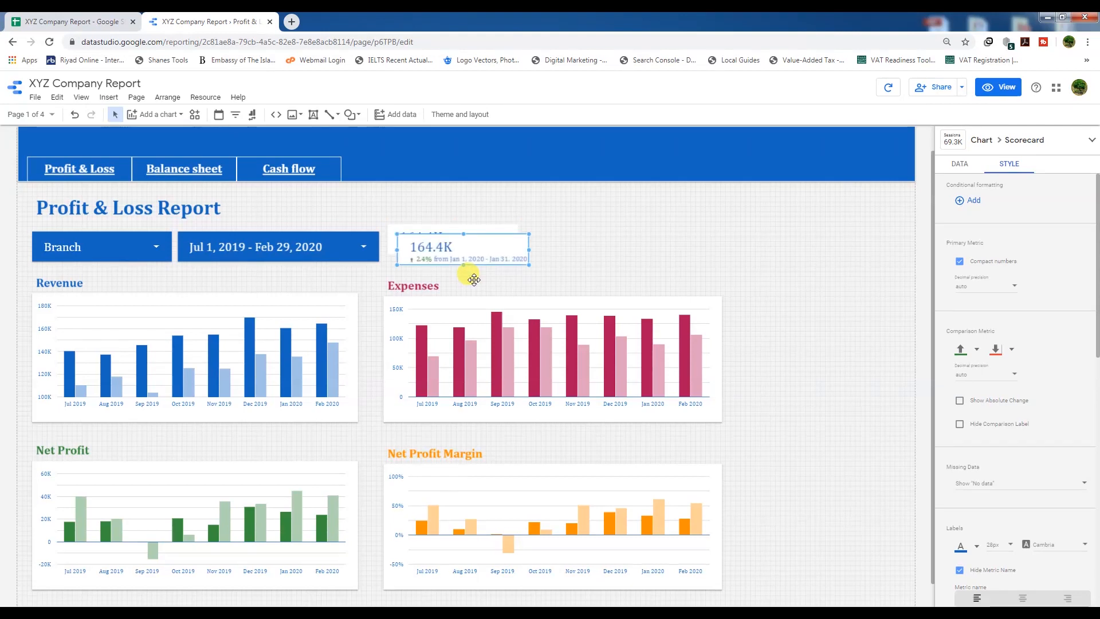
click(960, 166)
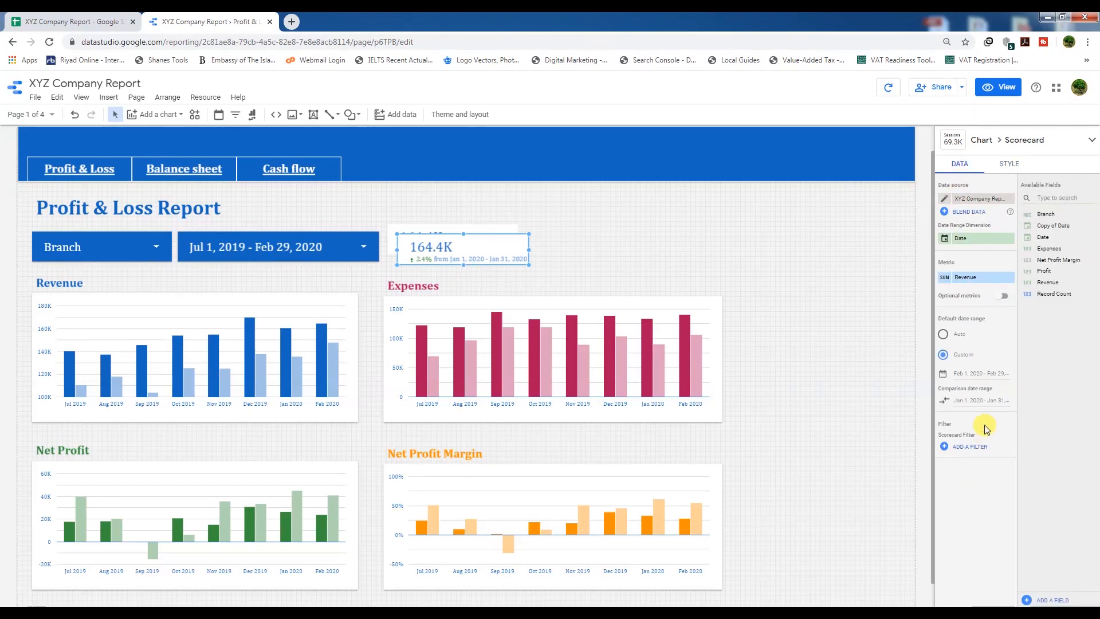
click(978, 401)
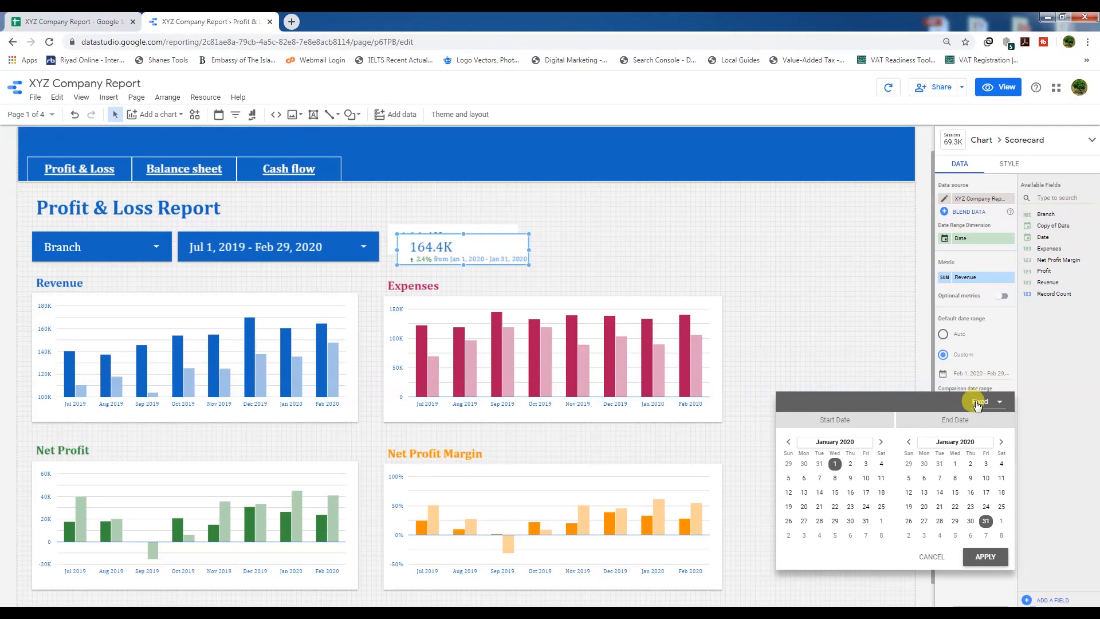
click(989, 404)
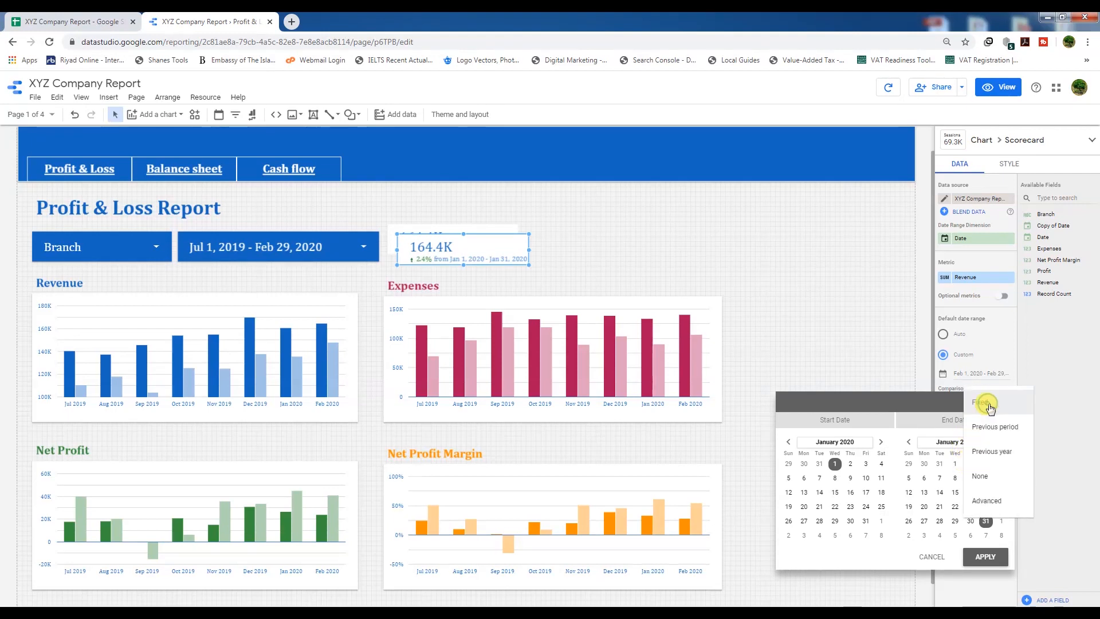
click(992, 452)
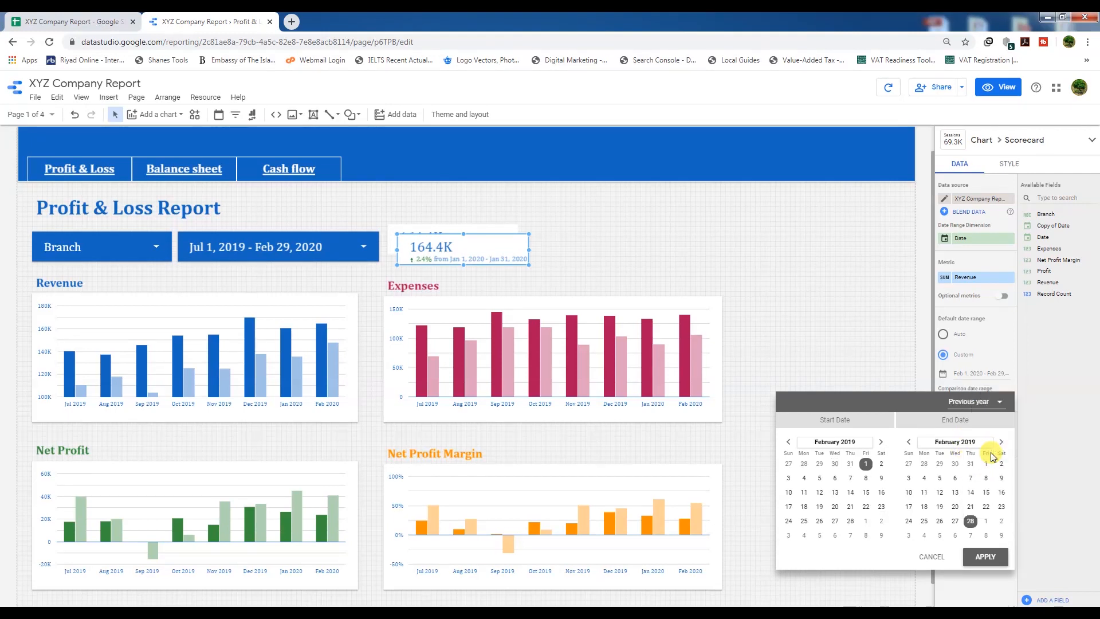
click(985, 557)
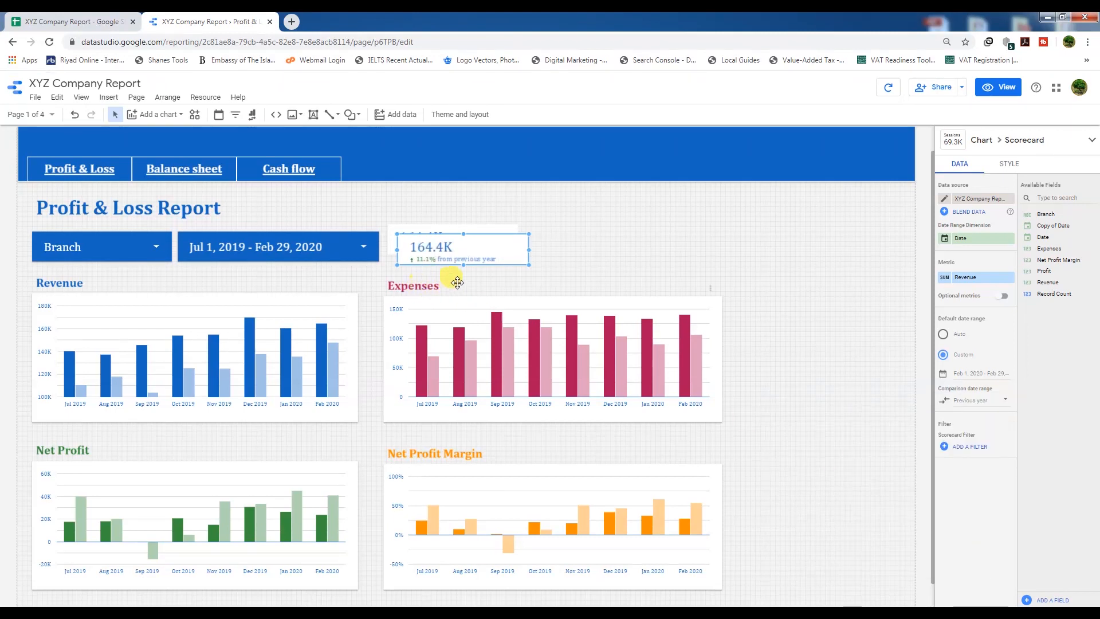
Align the duplicate slightly below the original scorecard and send it to the back so both comparison lines show
drag(463, 239, 453, 240)
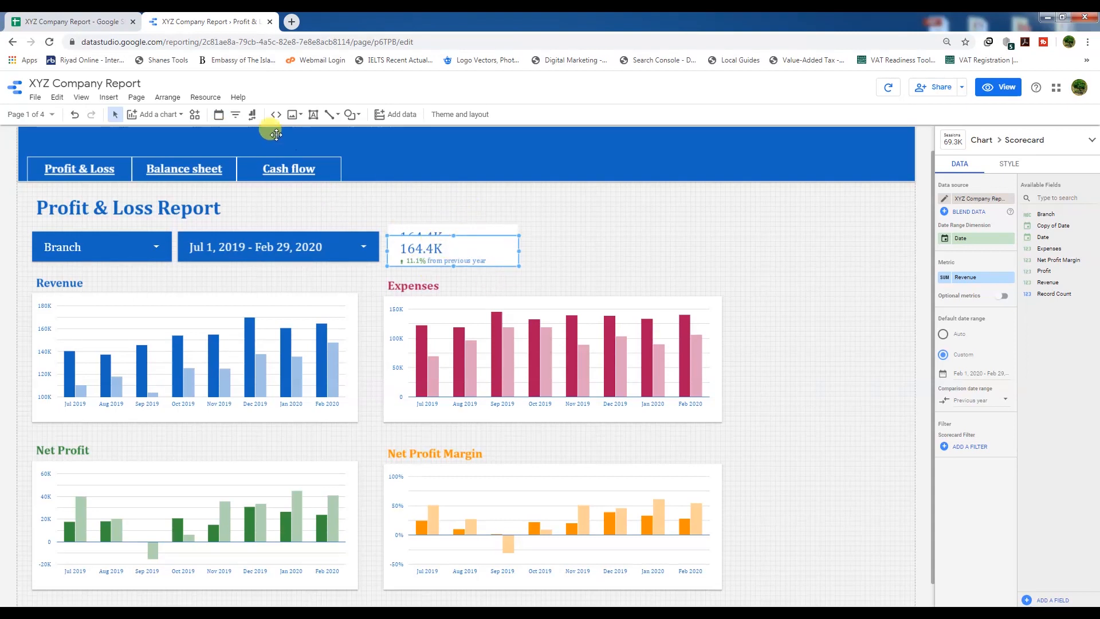
click(164, 99)
mouse_move(186, 122)
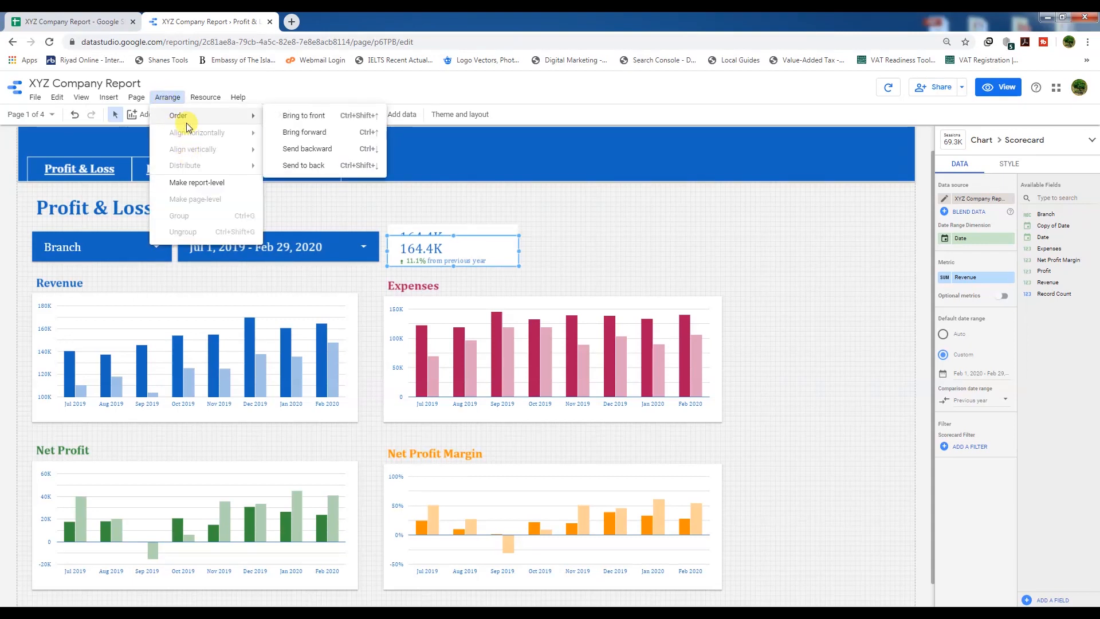
click(302, 165)
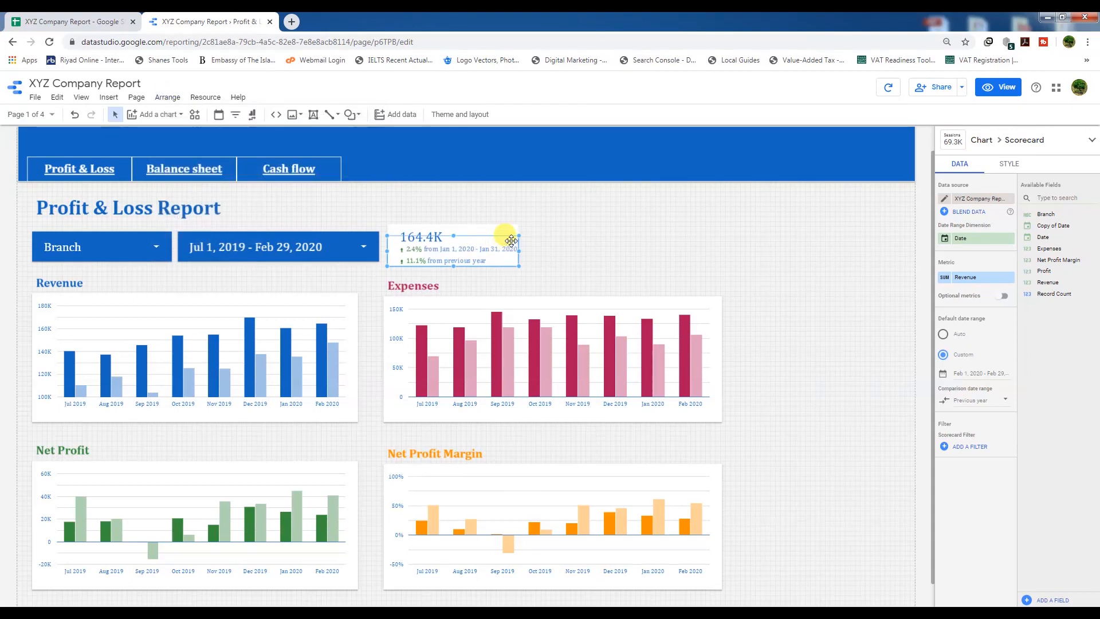
click(550, 254)
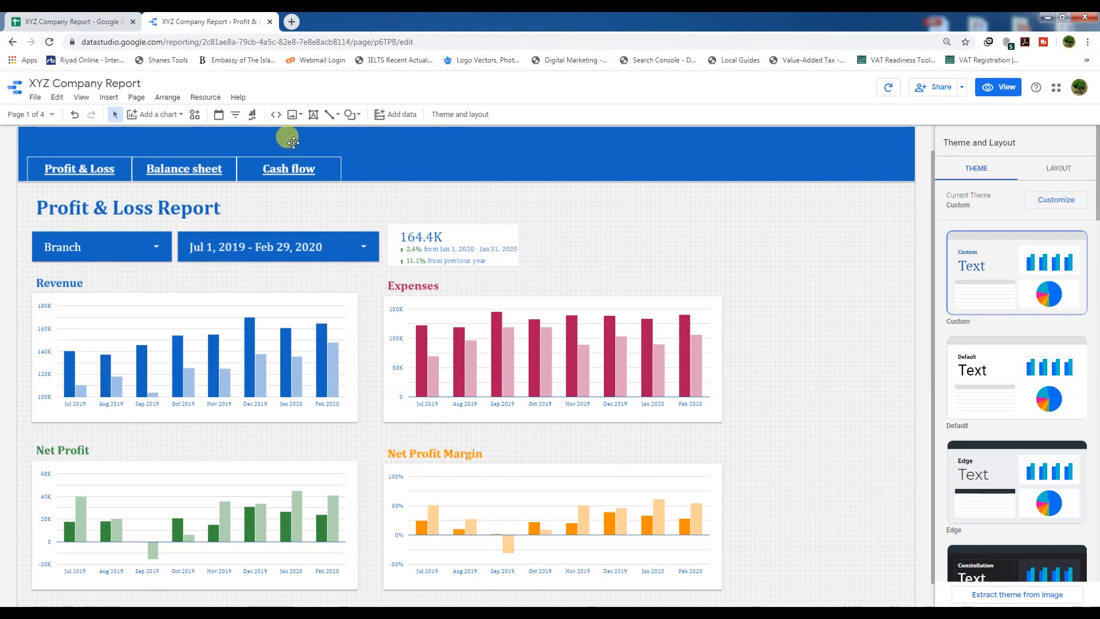
Add a text box beside the scorecards reading "Revenue", in 20px bold
click(314, 116)
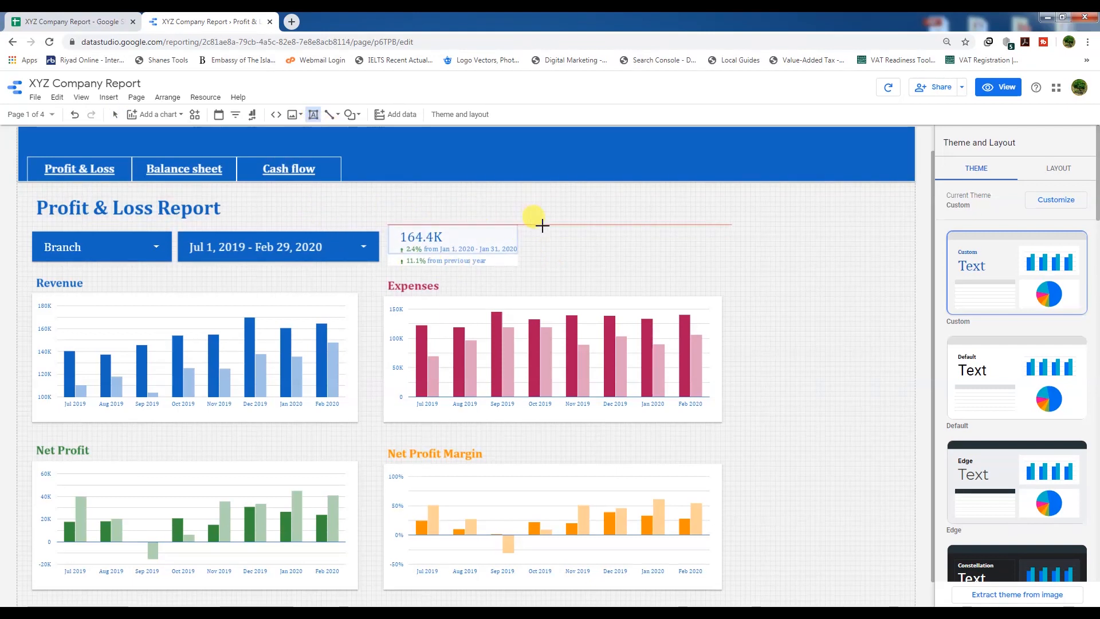
drag(535, 216, 651, 265)
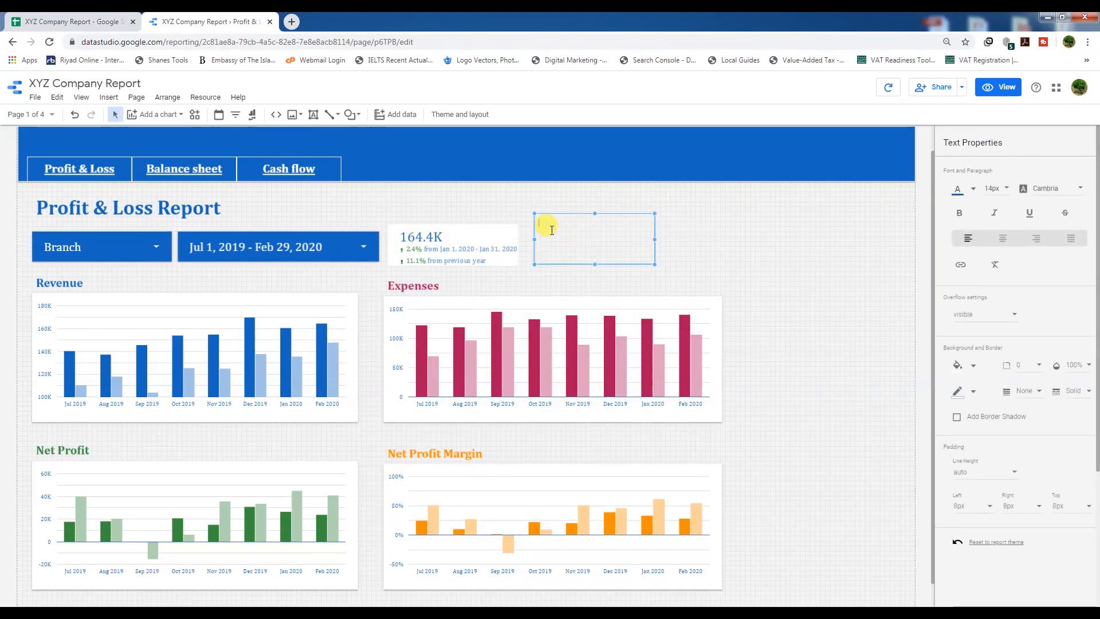
text(Revenue)
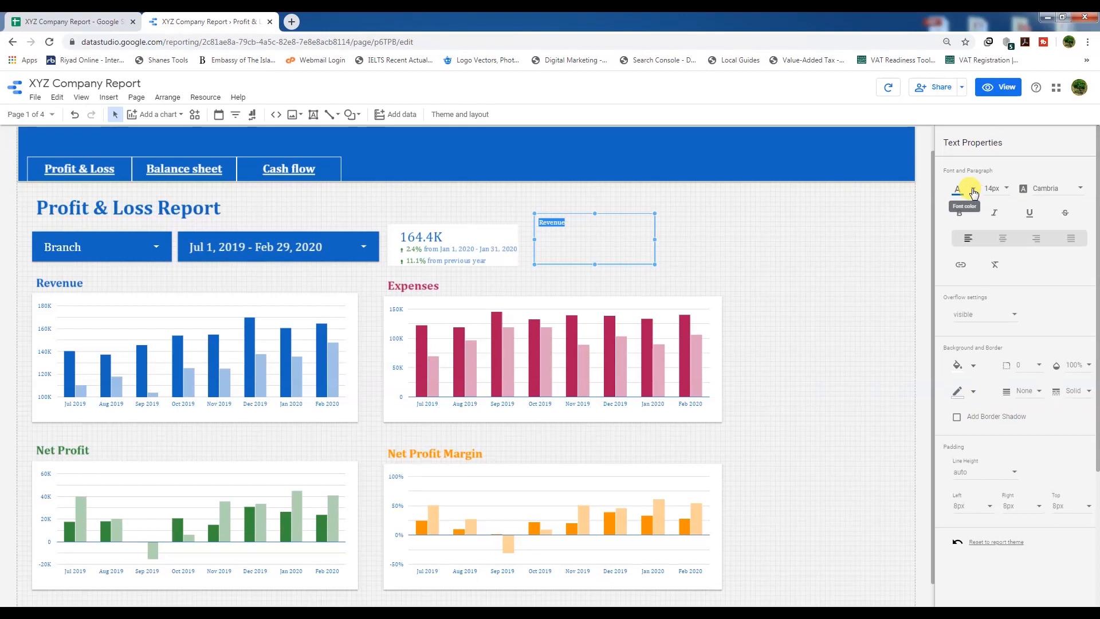
click(1000, 189)
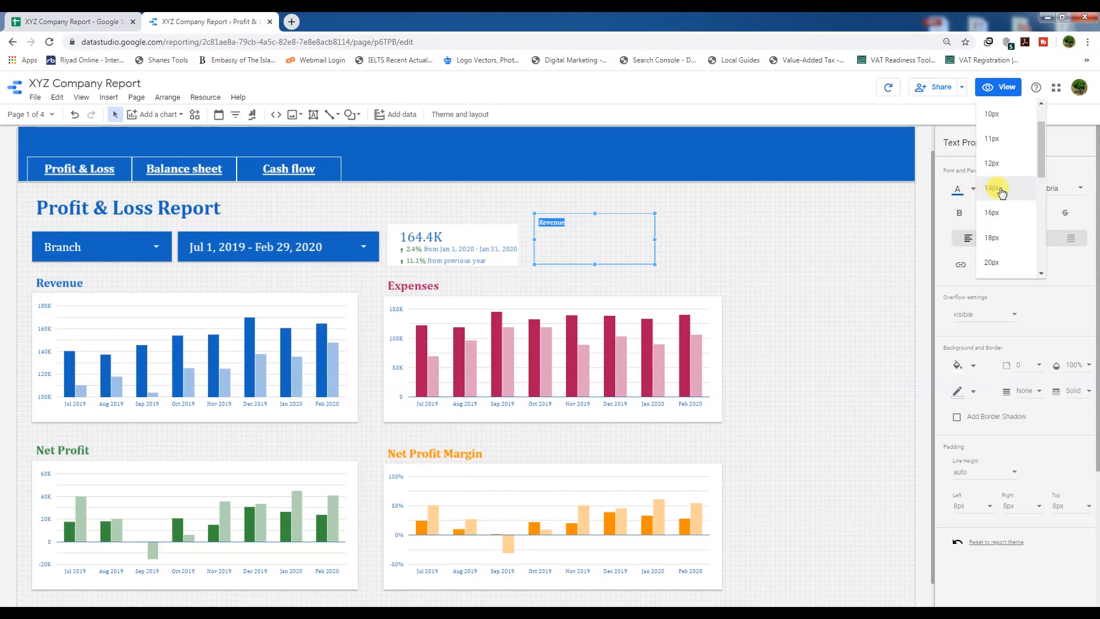
scroll(1003, 247, down, 2)
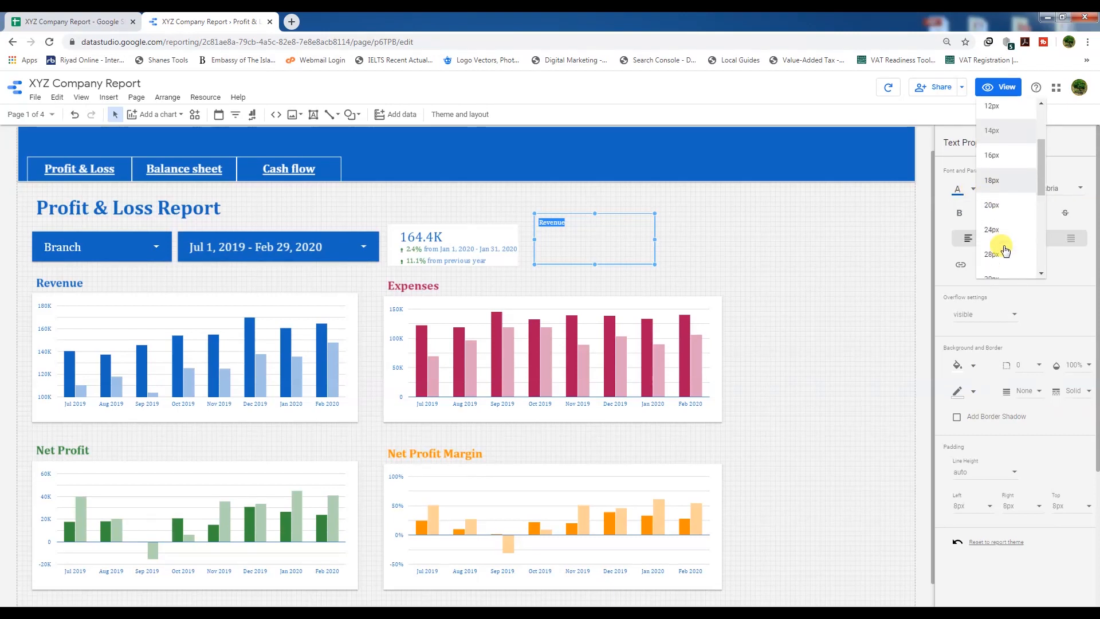
click(993, 208)
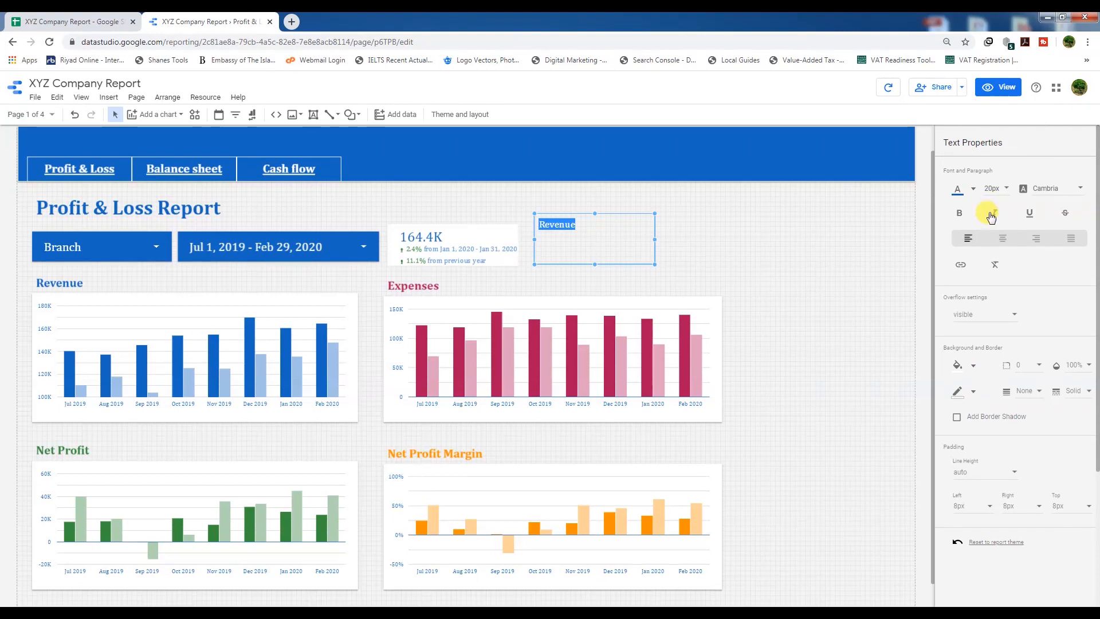
click(958, 214)
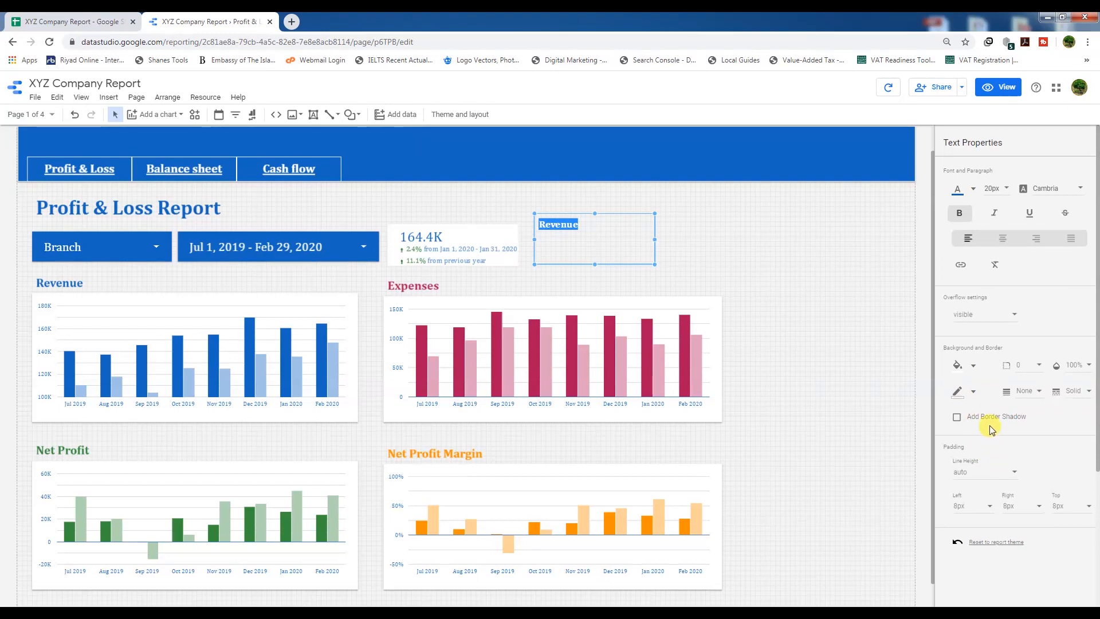
Give the Revenue text box a white background and a blue border of width 1
click(973, 391)
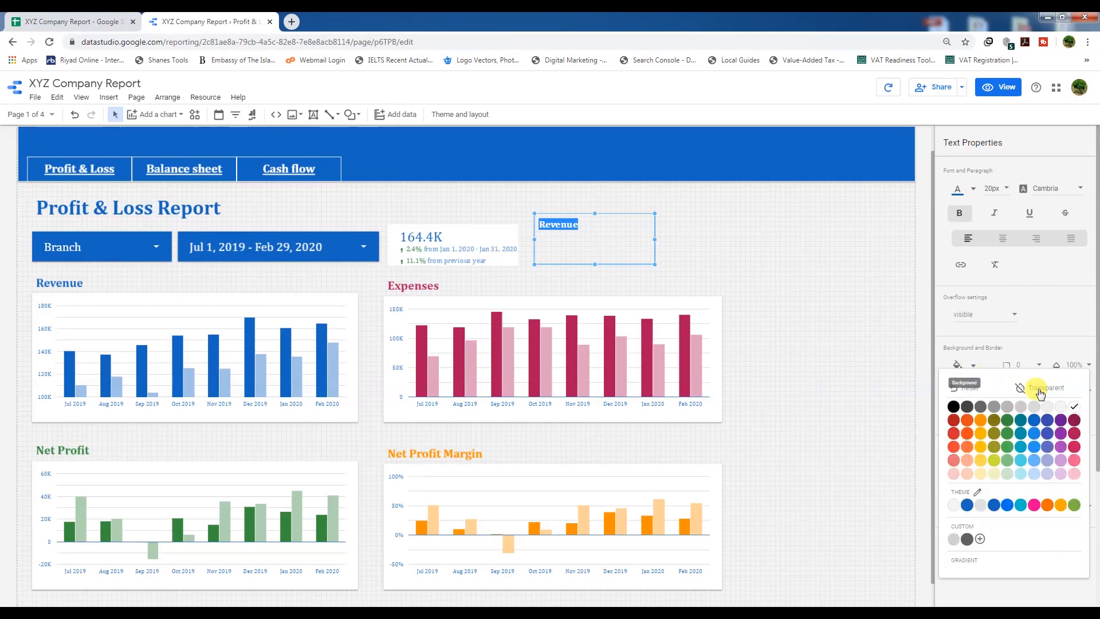
click(1076, 407)
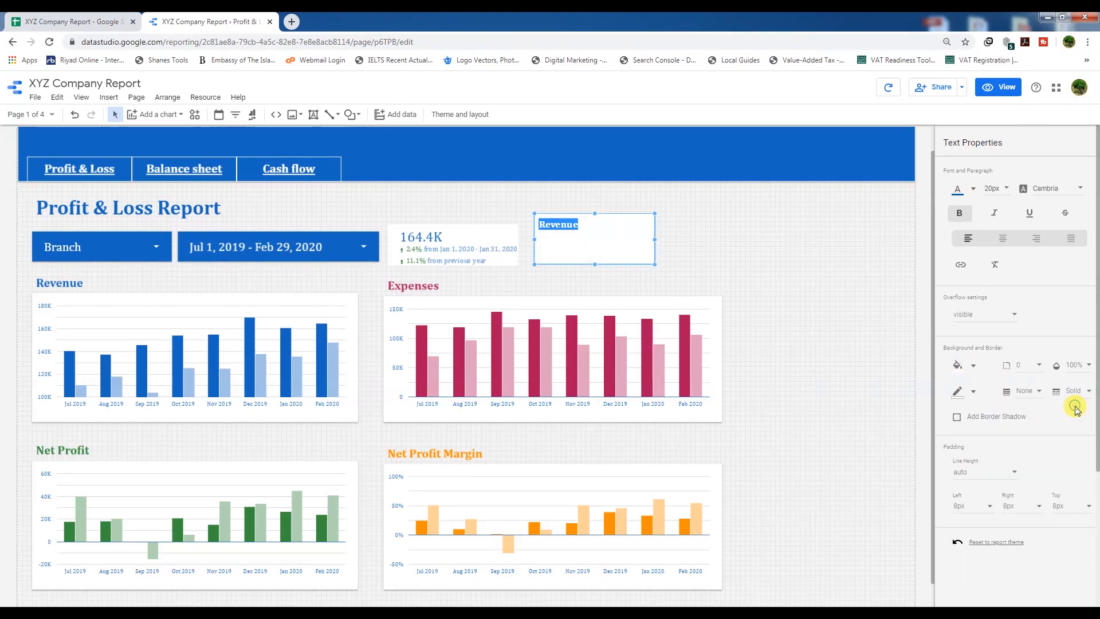
click(968, 391)
click(1034, 450)
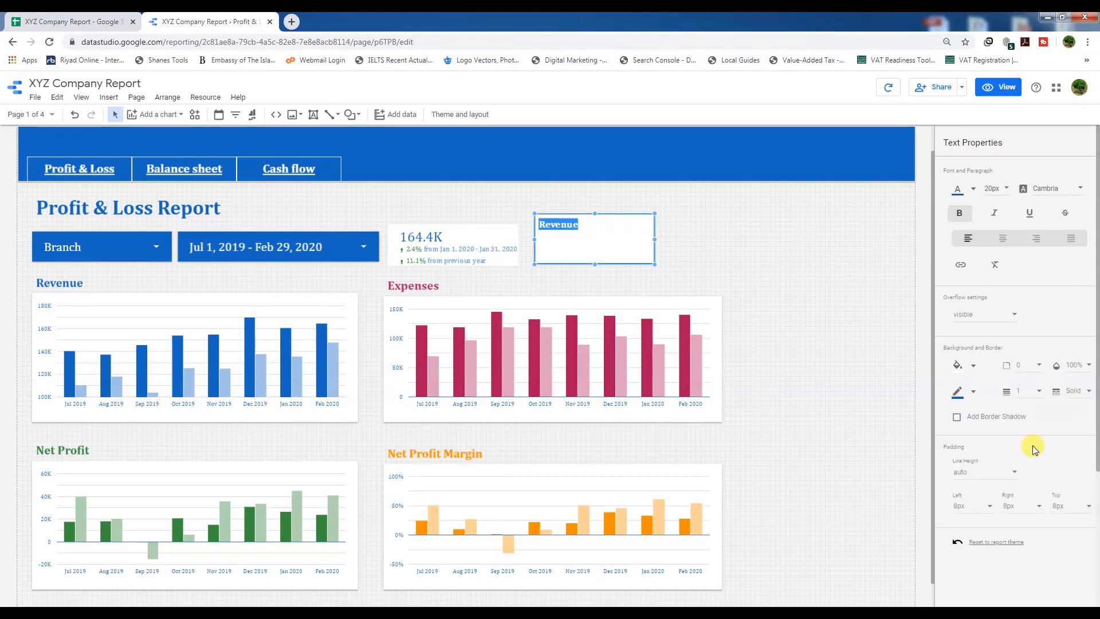
click(690, 254)
Enlarge the Revenue text box and move it over the two stacked scorecards so that it covers them completely
click(637, 244)
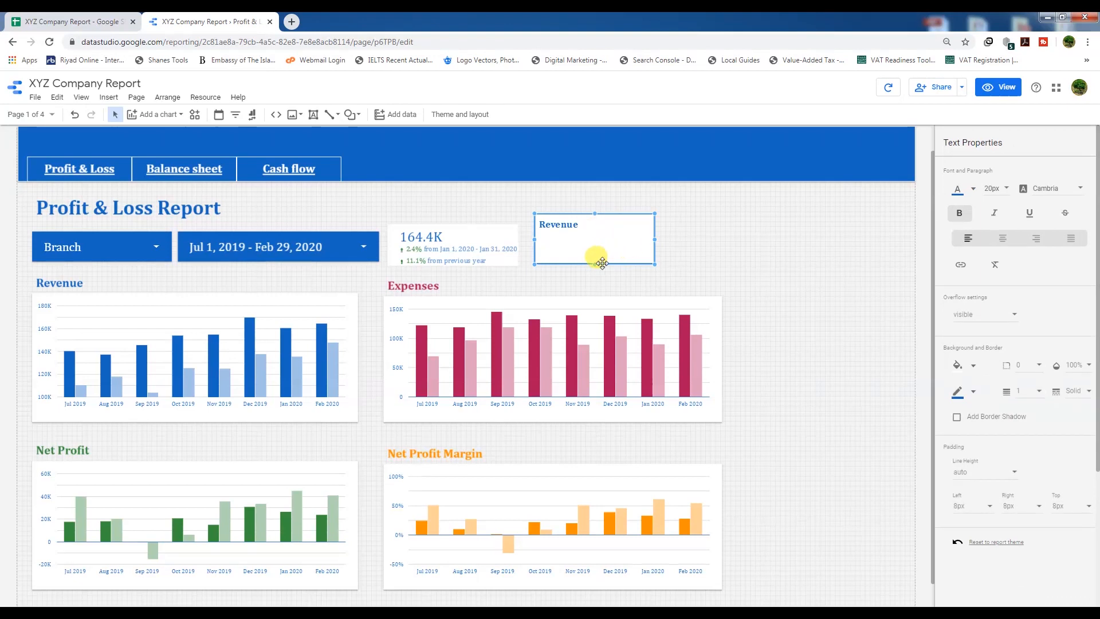
drag(654, 240, 659, 240)
drag(596, 264, 597, 267)
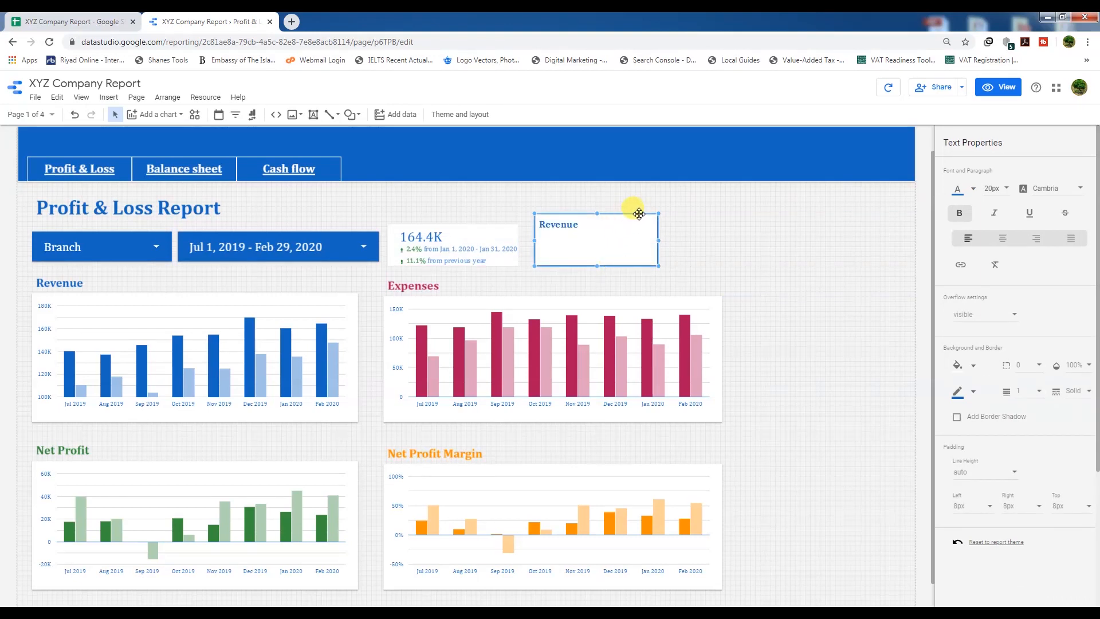
drag(641, 213, 521, 241)
drag(456, 266, 455, 271)
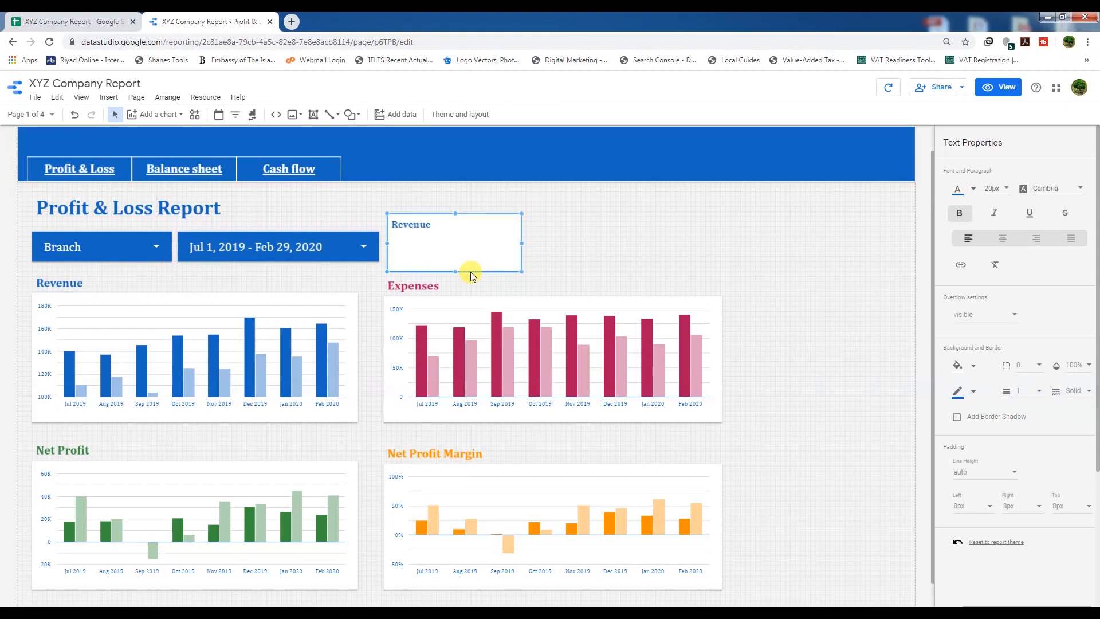
Send the Revenue text box behind the scorecards, nudge it up and extend its upper edge so the title clears the figure
click(168, 96)
mouse_move(175, 115)
click(301, 166)
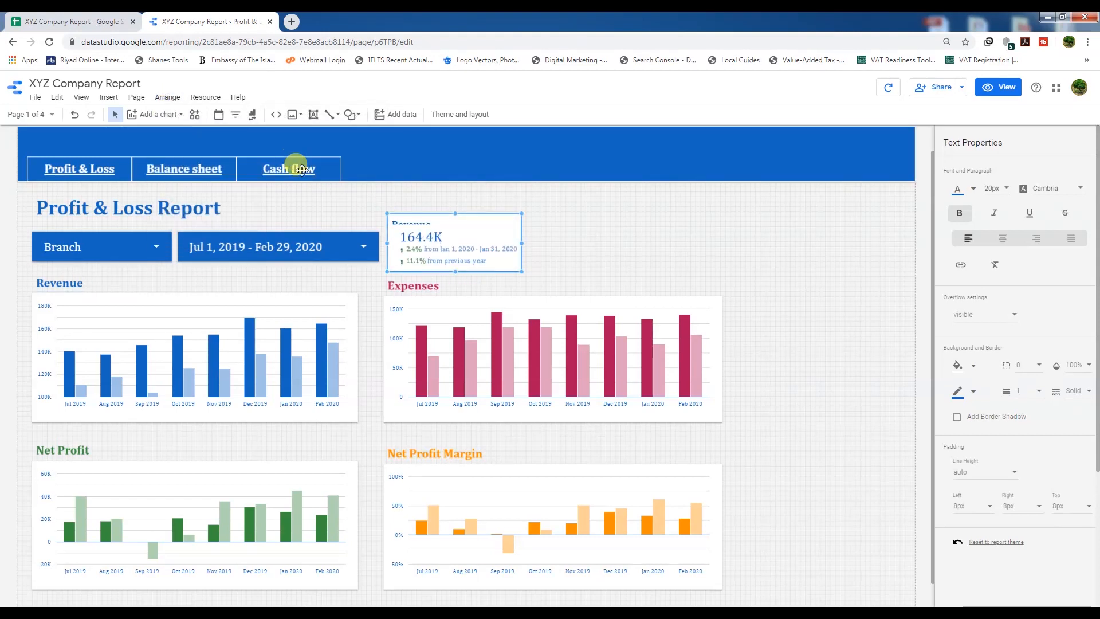
key(Up)
key(Up)
key(Up)
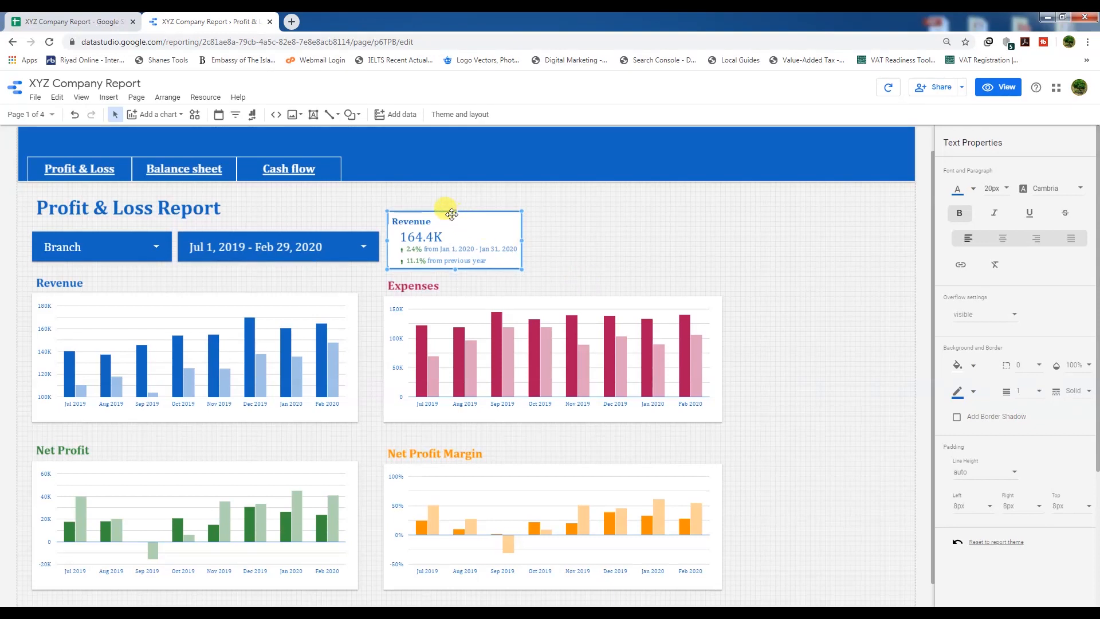
drag(454, 212, 453, 206)
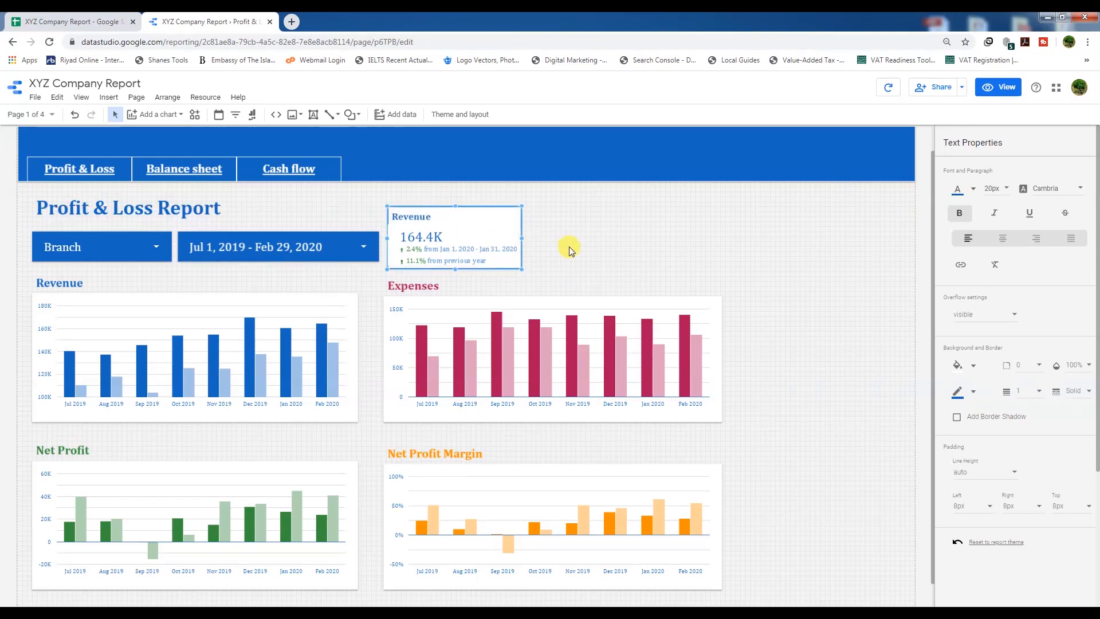
Extend the Revenue text box slightly outward on its left edge so the frame fits around both scorecards
click(572, 247)
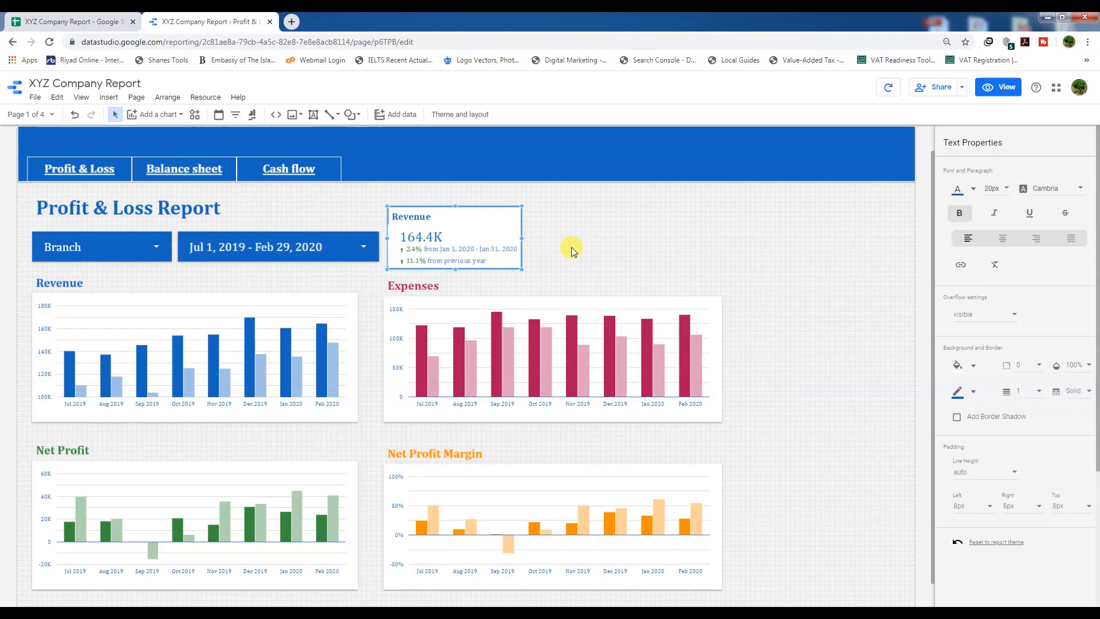
click(446, 221)
drag(384, 239, 385, 240)
click(603, 258)
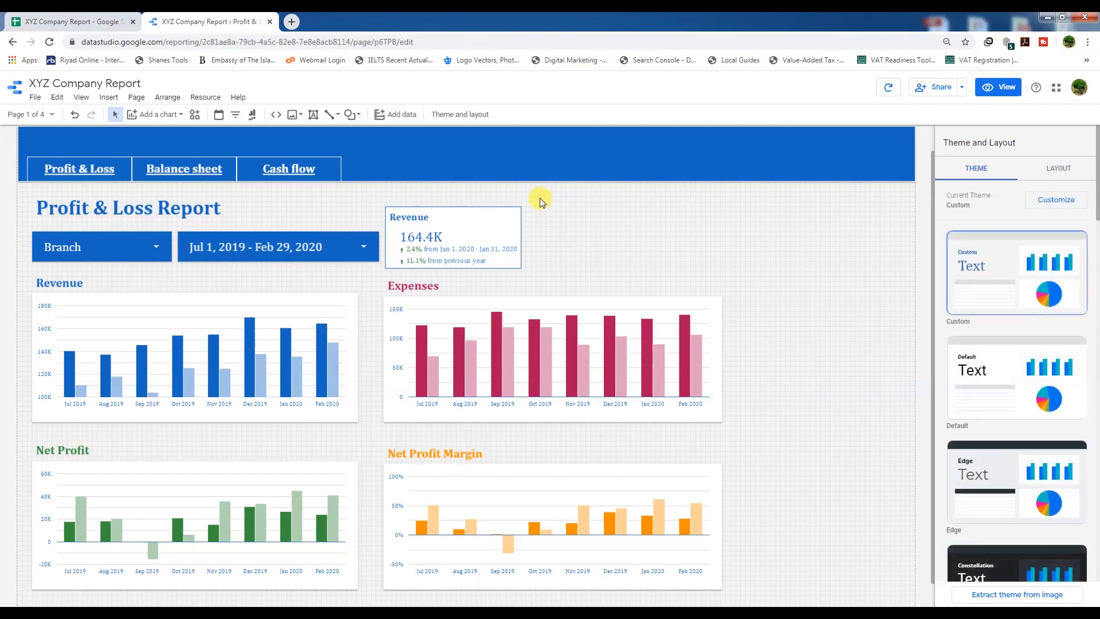
Select the Revenue text box together with its two scorecards and nudge the whole card up slightly
click(437, 267)
key(Up)
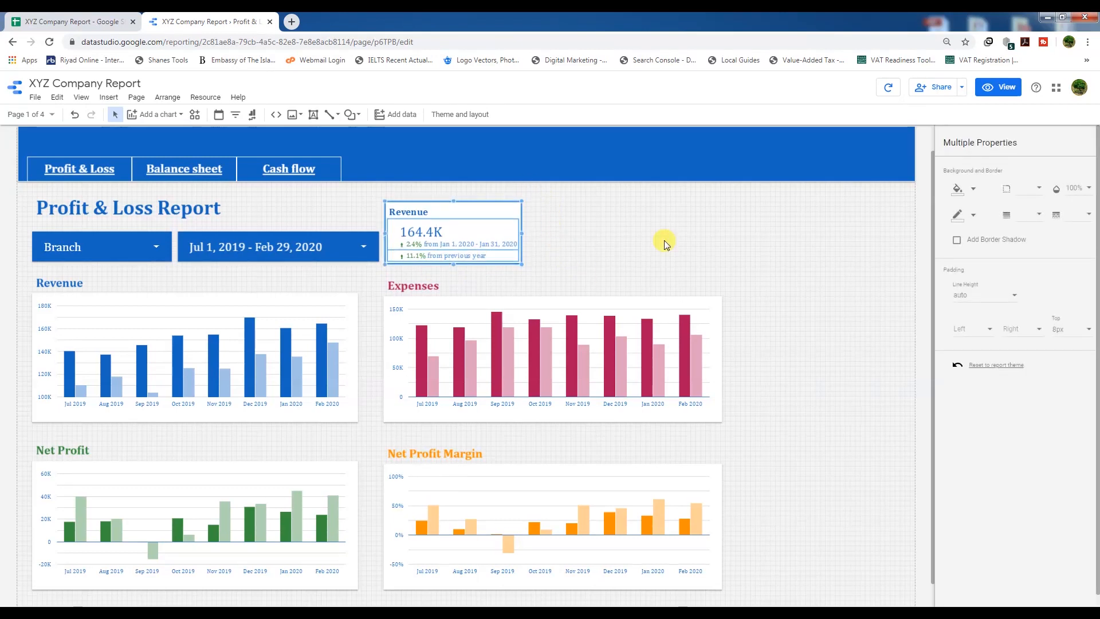
key(Up)
key(Down)
click(658, 231)
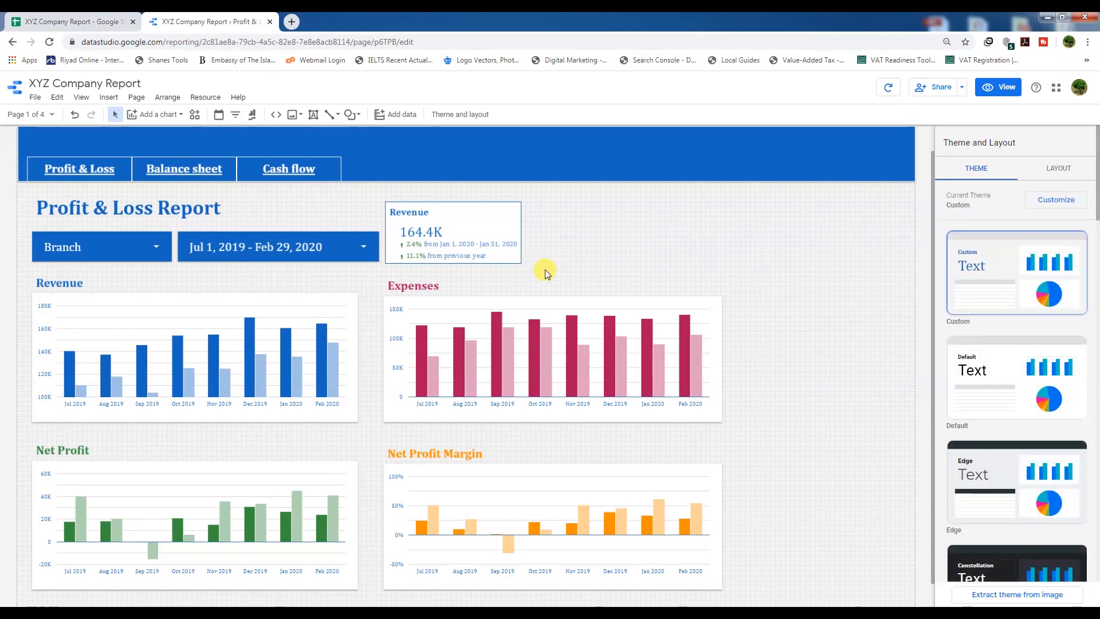
click(472, 258)
click(1010, 165)
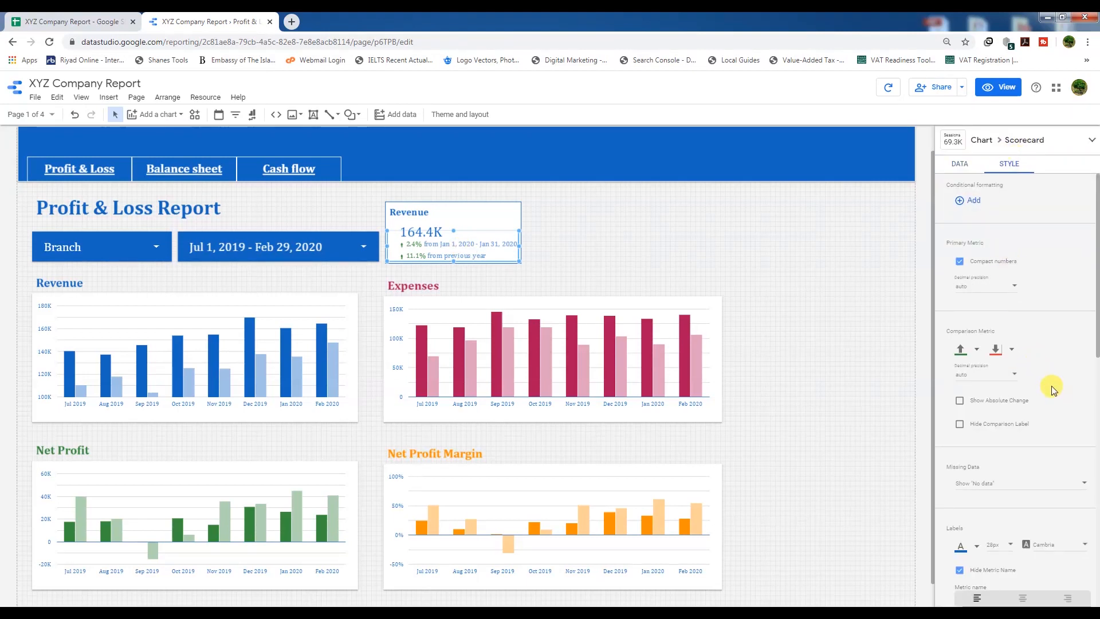
scroll(1053, 390, down, 5)
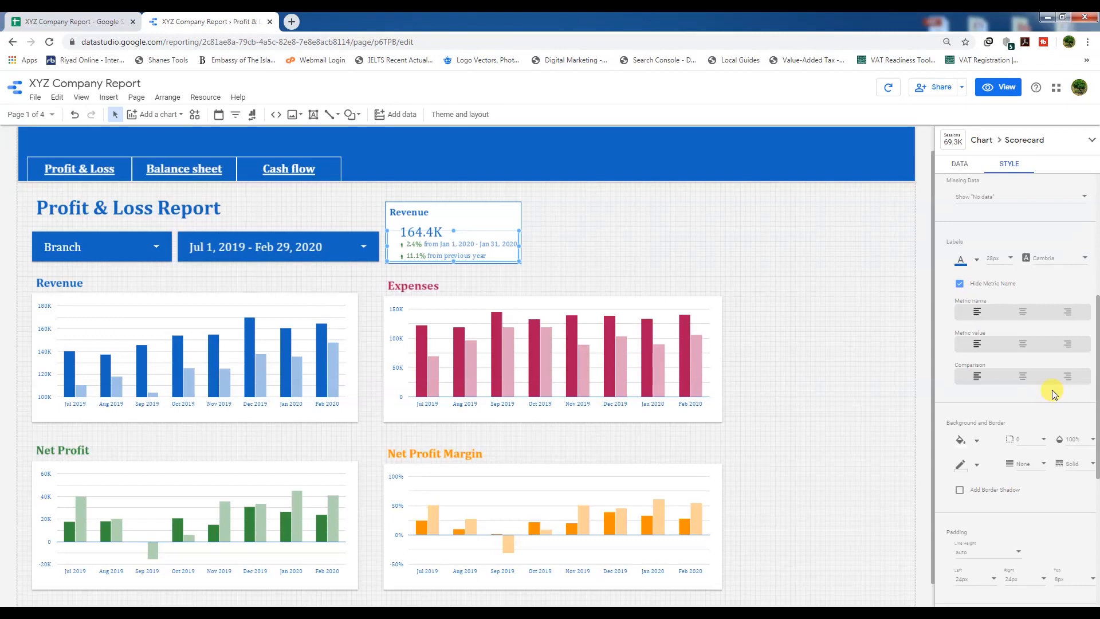
scroll(1052, 390, up, 5)
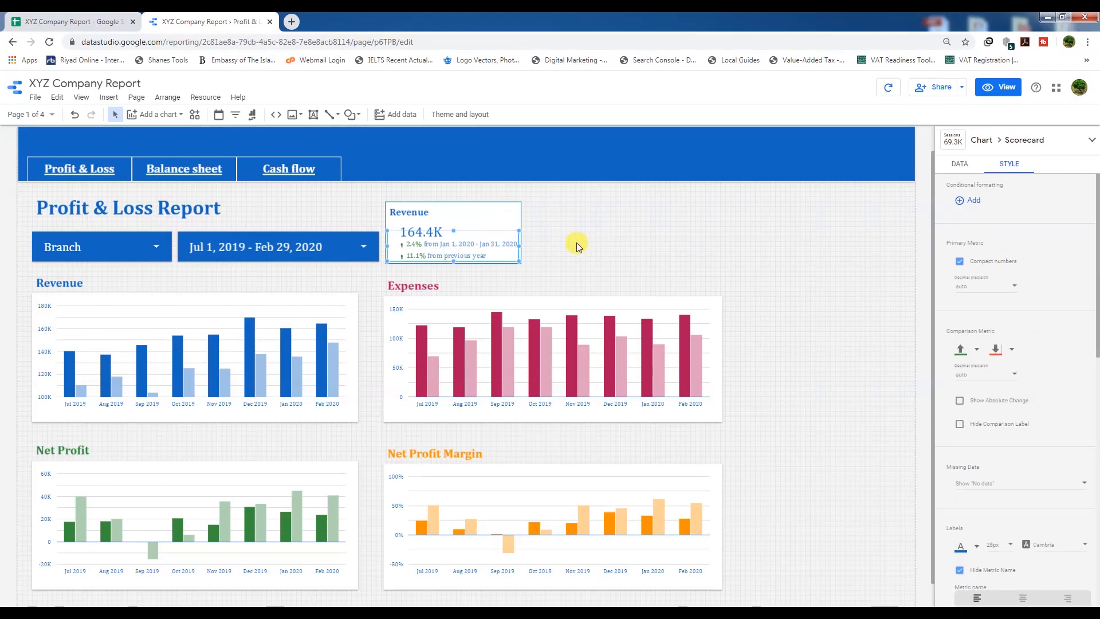
click(683, 245)
Duplicate the complete Revenue card and align the copy directly beside the original with a small gap
drag(536, 196, 394, 271)
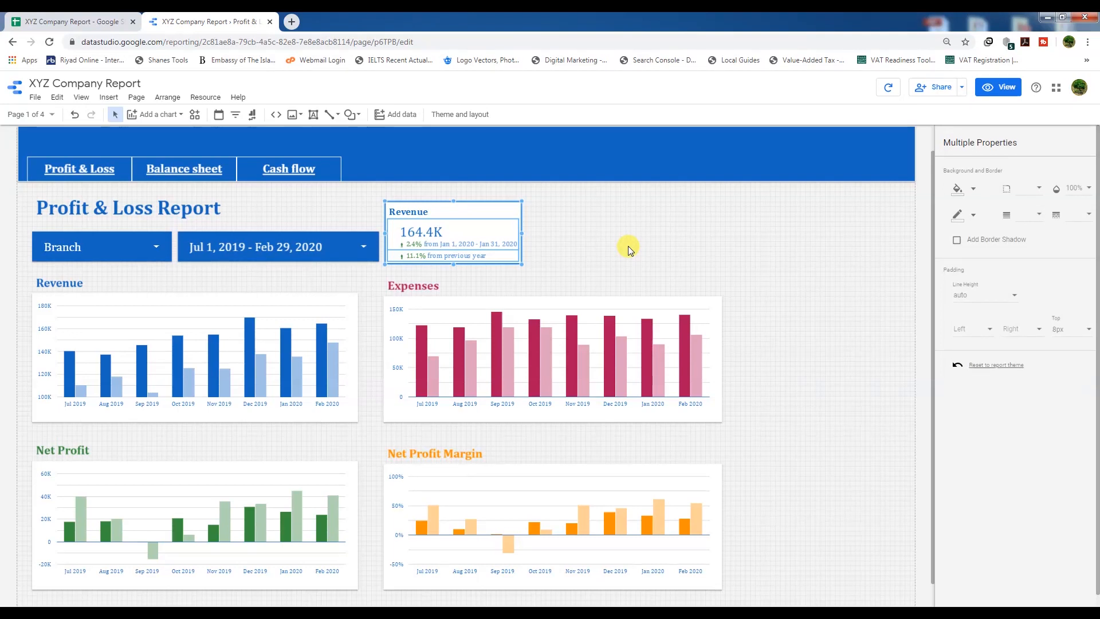
key(ctrl+d)
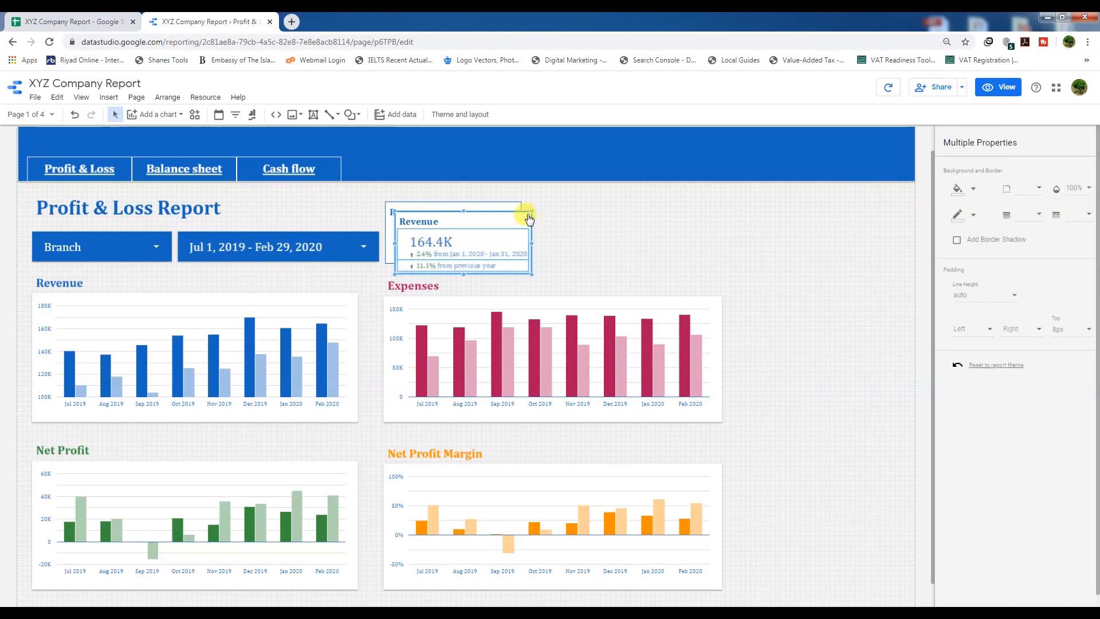
key(Right)
key(Right)
key(Right)
key(Right)
key(Right)
key(Right)
key(Right)
key(Right)
key(Right)
key(Right)
key(Right)
key(Right)
key(Right)
key(Right)
key(Right)
key(Right)
key(Right)
key(Right)
key(Right)
key(Right)
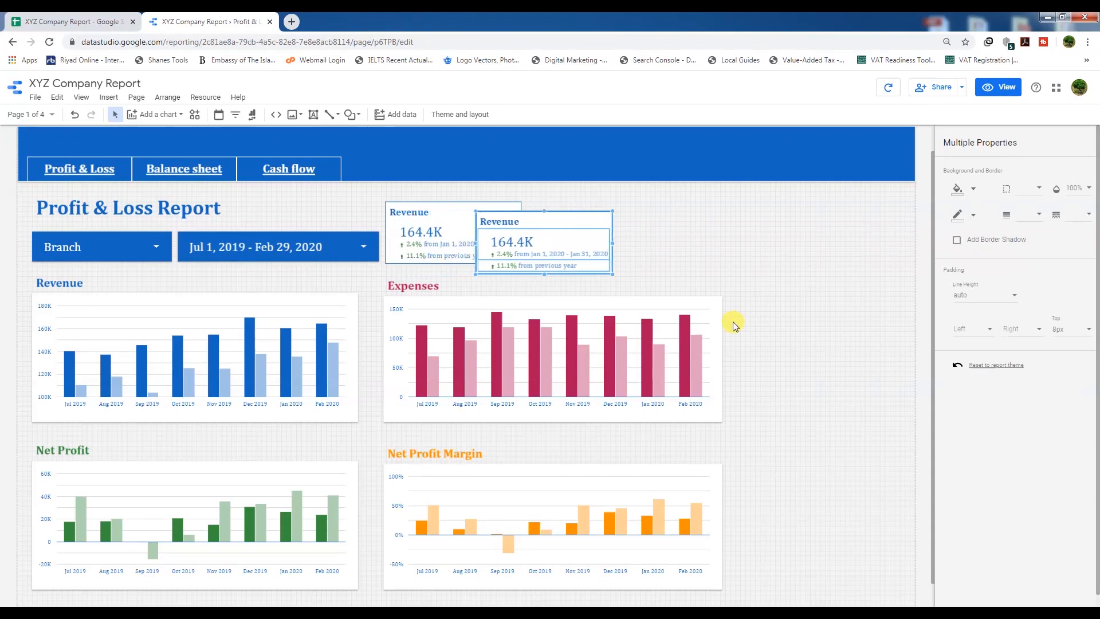
key(Right)
key(Right)
key(Up)
key(Up)
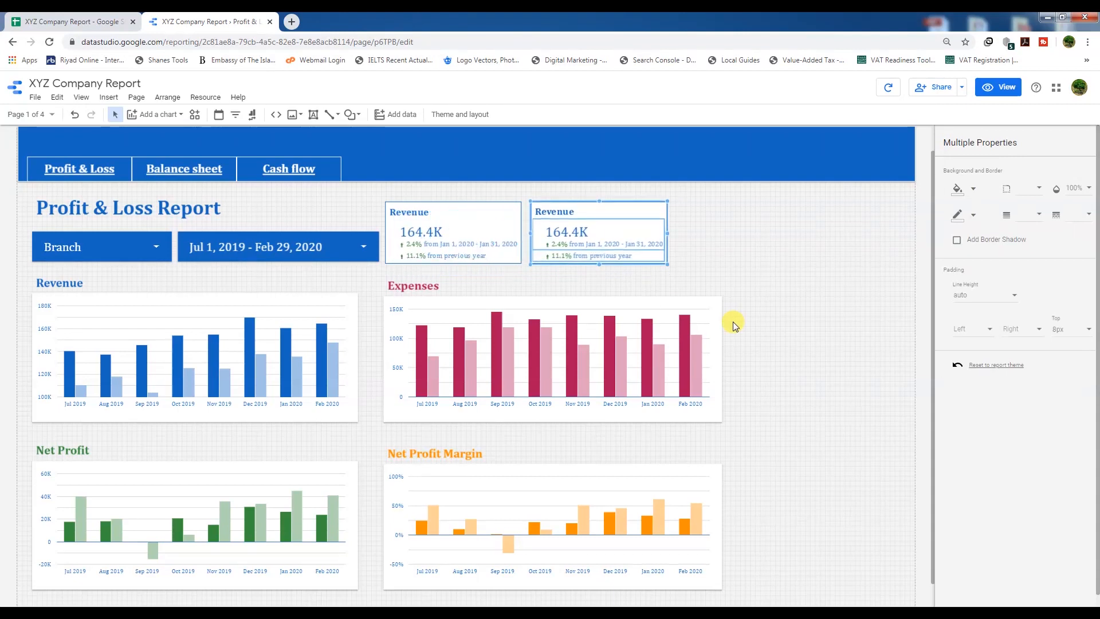
key(Left)
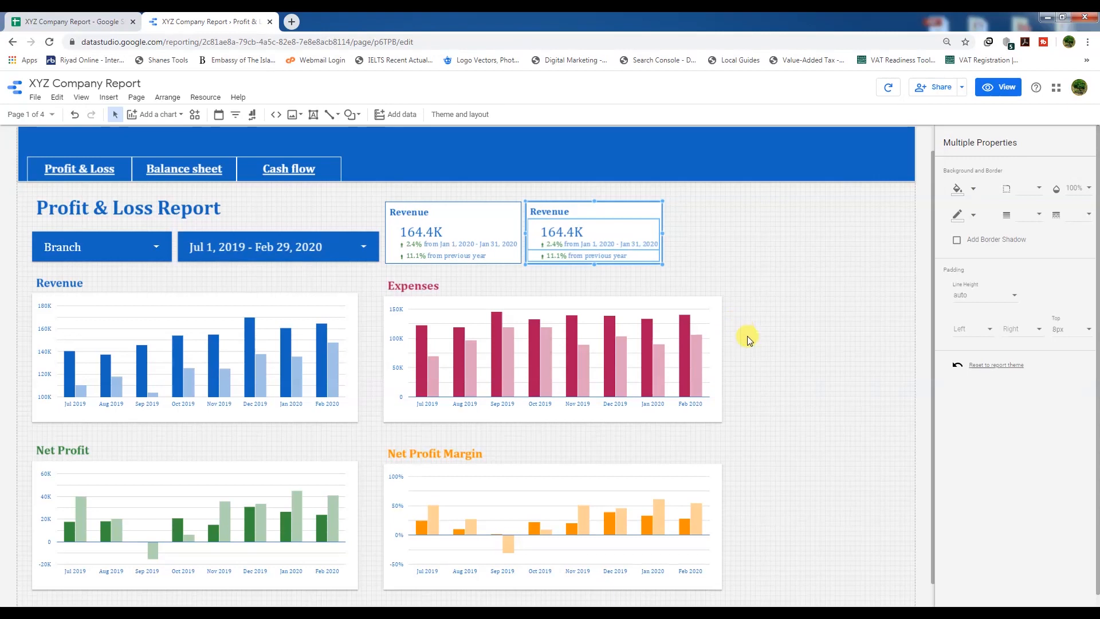
Duplicate the second card and place the copy as a third card in the same row with equal spacing
key(ctrl+d)
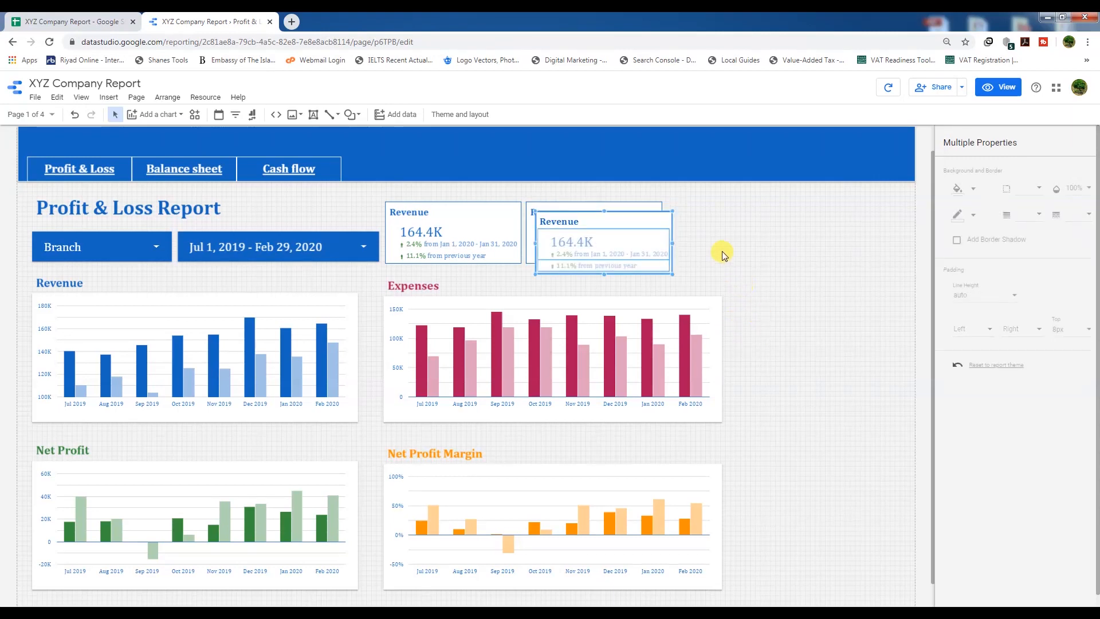
key(Right)
key(Right)
key(Right)
key(Right)
key(Right)
key(Right)
key(Right)
key(Right)
key(Right)
key(Right)
key(Right)
key(Right)
key(Right)
key(Right)
key(Right)
key(Right)
key(Right)
key(Right)
key(Right)
key(Right)
key(Up)
key(Up)
key(Right)
key(Right)
key(Left)
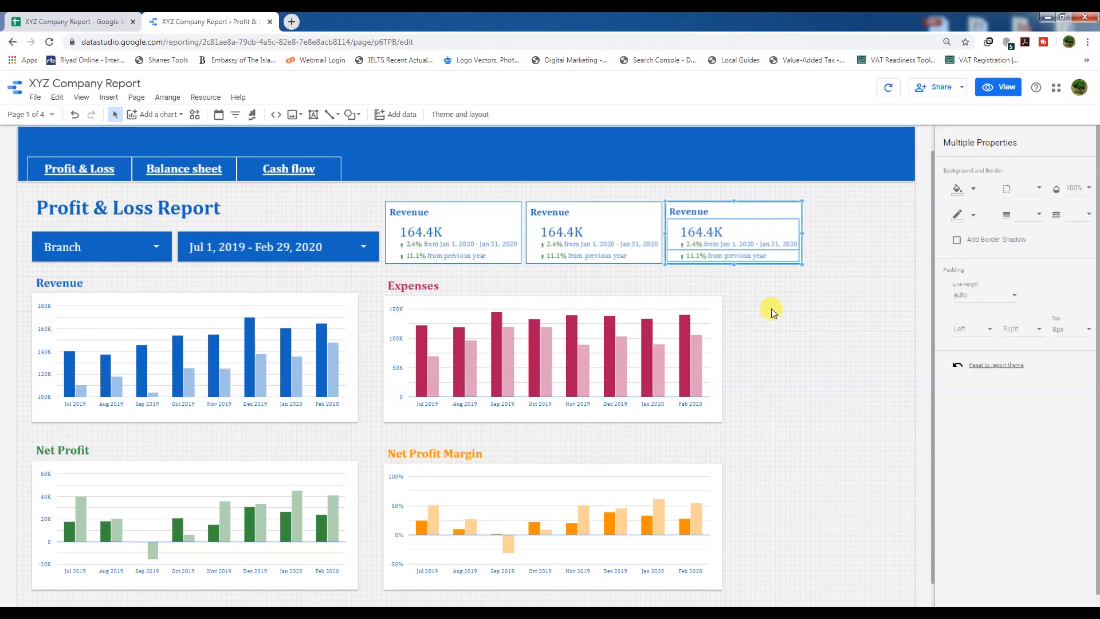
Duplicate the third card and line the copy up as the fourth card at the end of the row
key(ctrl+d)
key(Right)
key(Right)
key(Right)
key(Right)
key(Right)
key(Right)
key(Right)
key(Right)
key(Right)
key(Right)
key(Right)
key(Right)
key(Right)
key(Right)
key(Right)
key(Right)
key(Right)
key(Right)
key(Right)
key(Right)
key(Up)
key(Up)
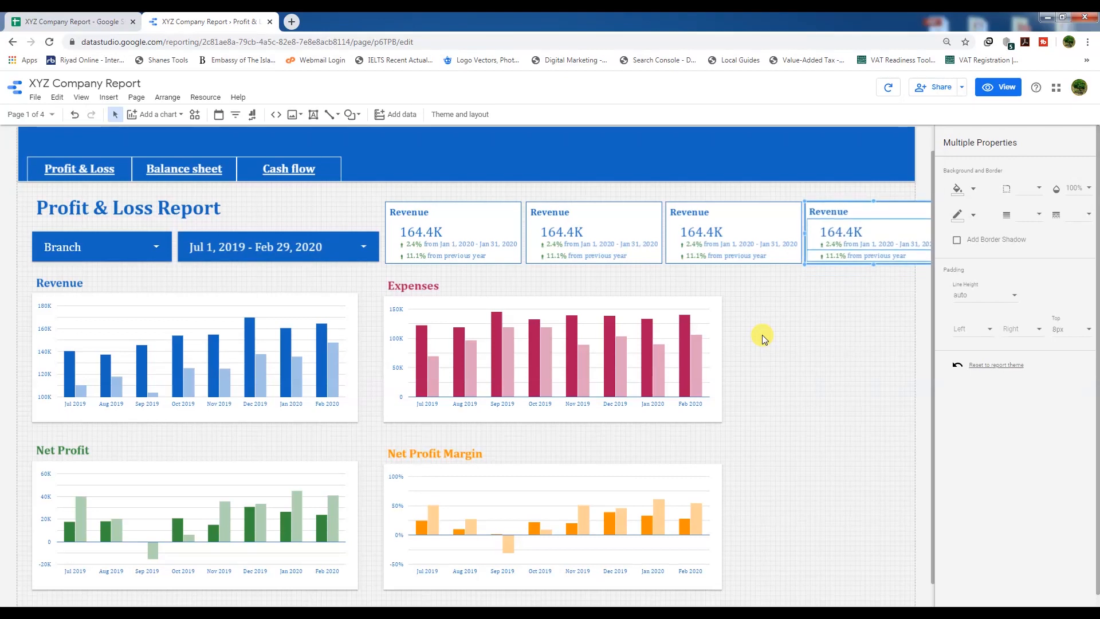
Select all content below the header and shift it left to near the page's left margin
click(804, 368)
drag(21, 195, 861, 590)
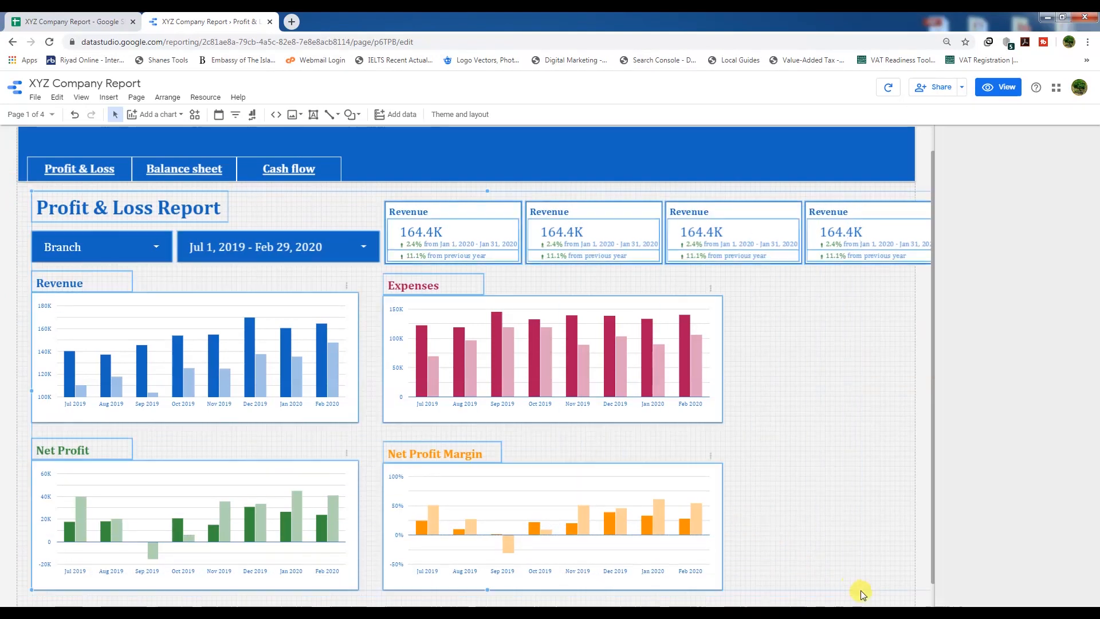
key(Left)
key(Left)
key(Left)
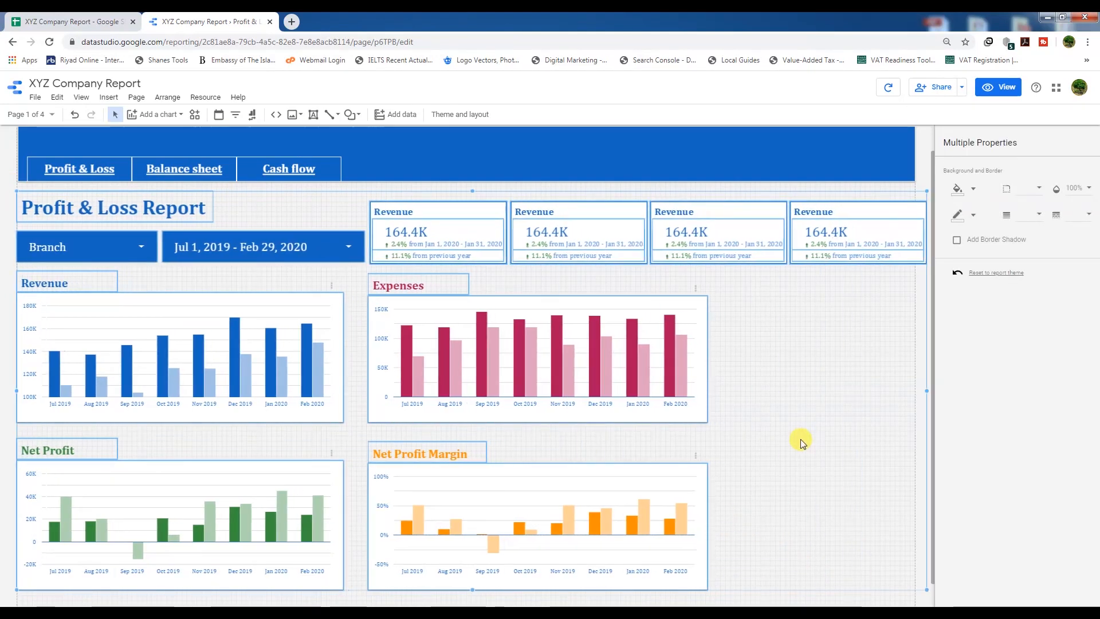
key(Right)
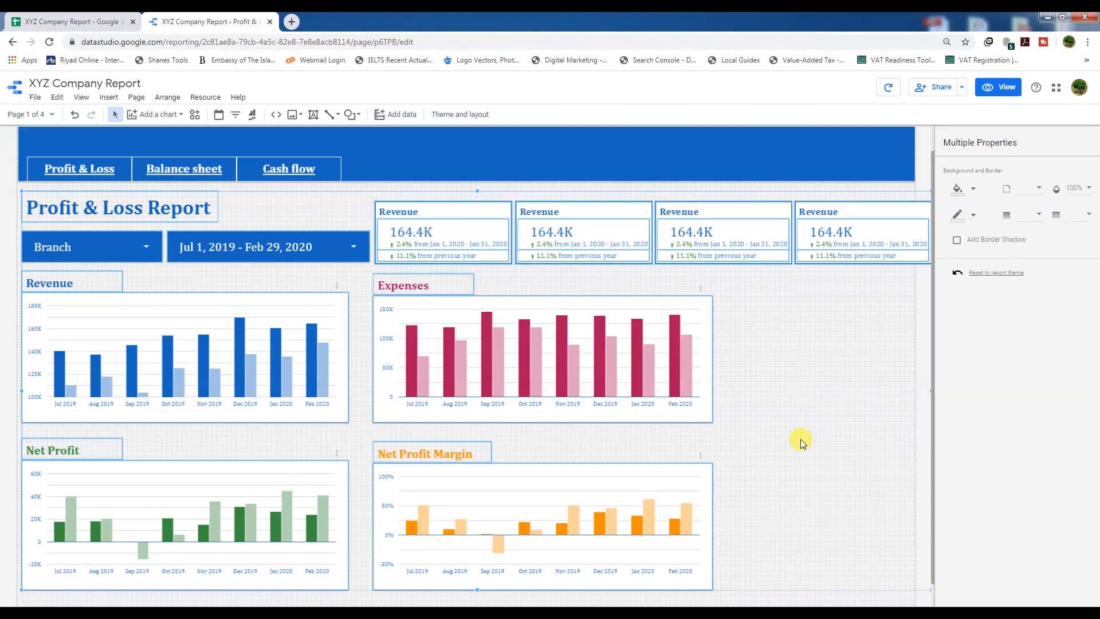
click(797, 347)
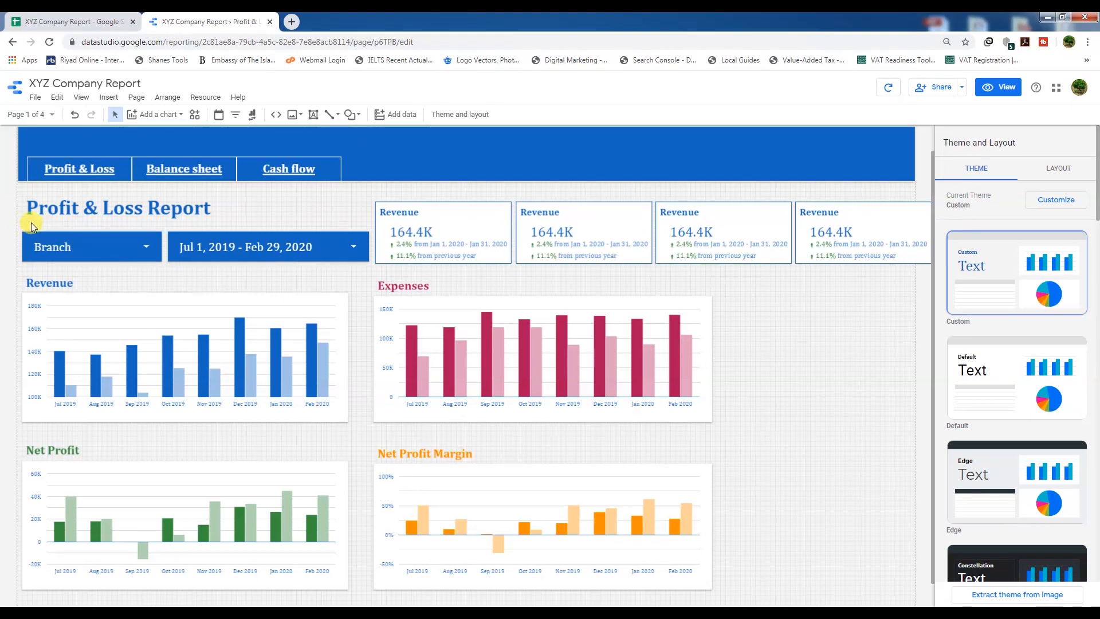
Narrow the date range control slightly and shorten the Branch filter to free up horizontal space
click(217, 252)
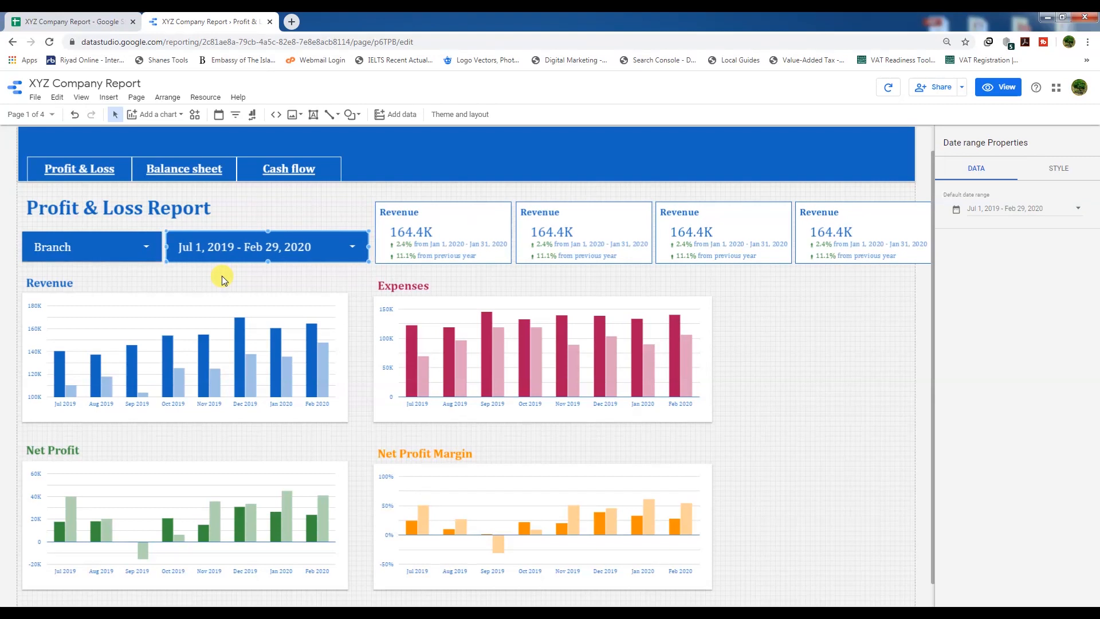
drag(369, 247, 362, 246)
click(160, 246)
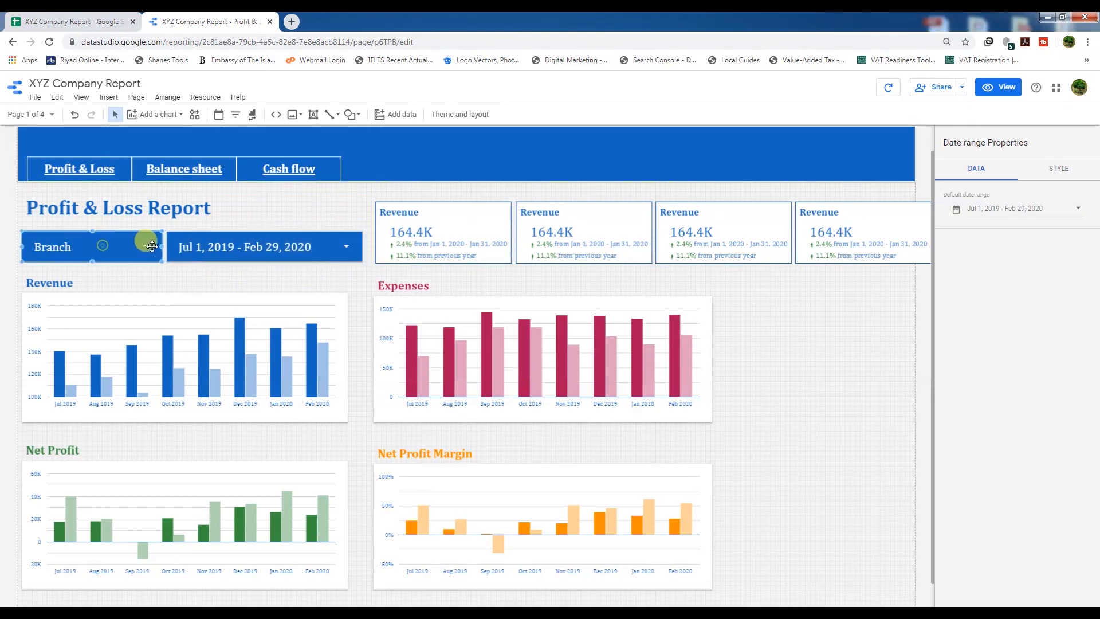
drag(159, 246, 132, 246)
Move the date range control left until it sits right beside the shortened Branch filter
click(214, 245)
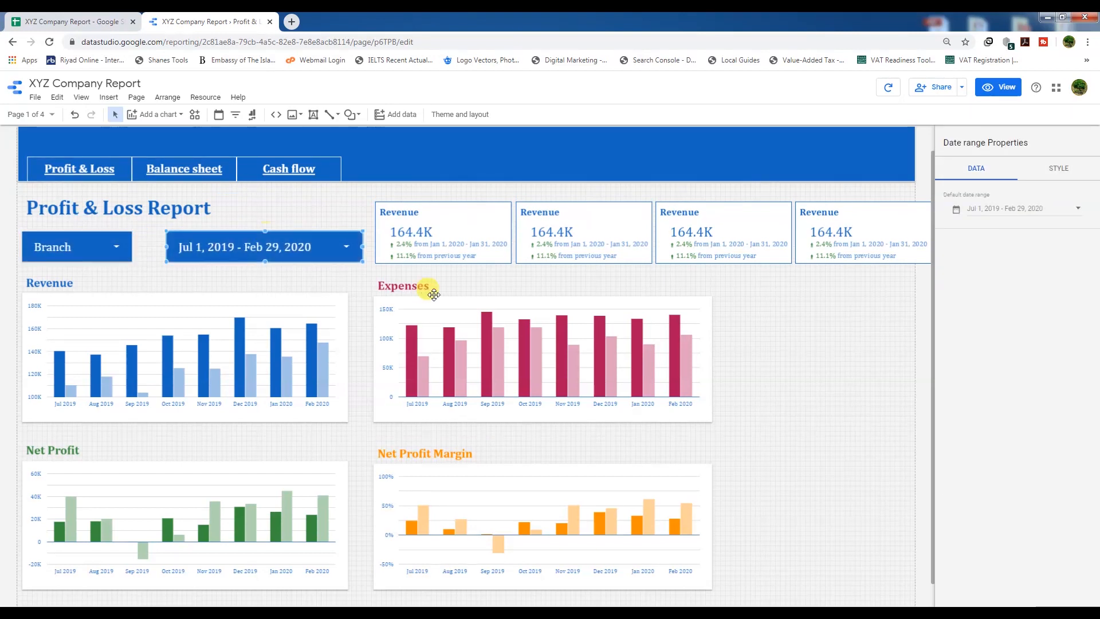
key(Left)
key(Left)
key(Left)
key(Left)
key(Left)
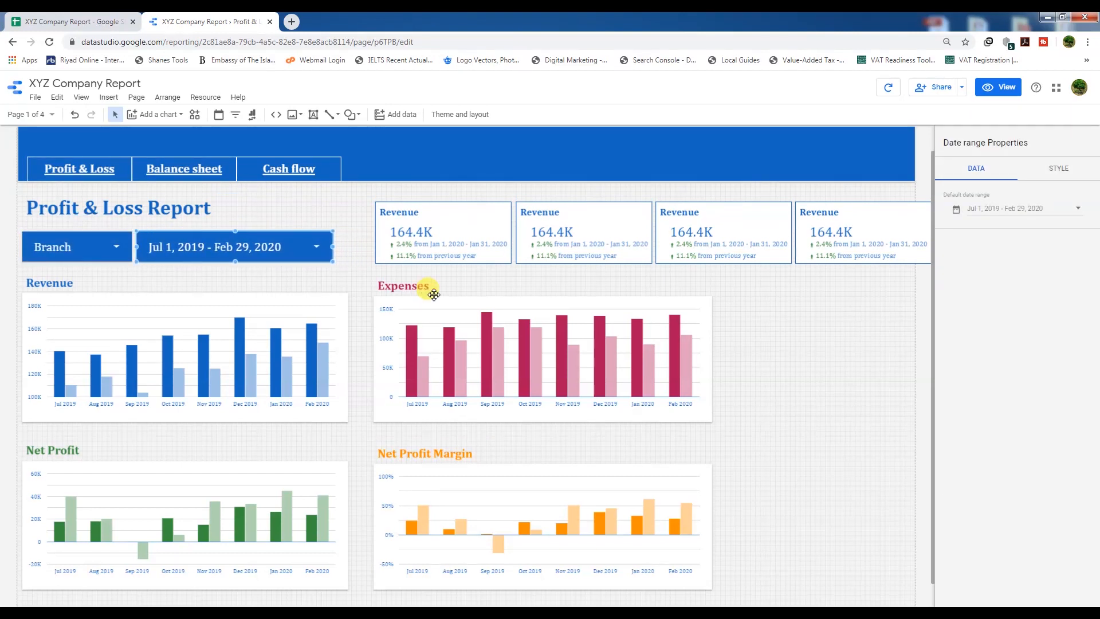
Move all four scorecard cards left together, close to the date range control, so they fit within the page
drag(367, 192, 830, 270)
key(Left)
key(Left)
key(Left)
key(Left)
key(Left)
key(Left)
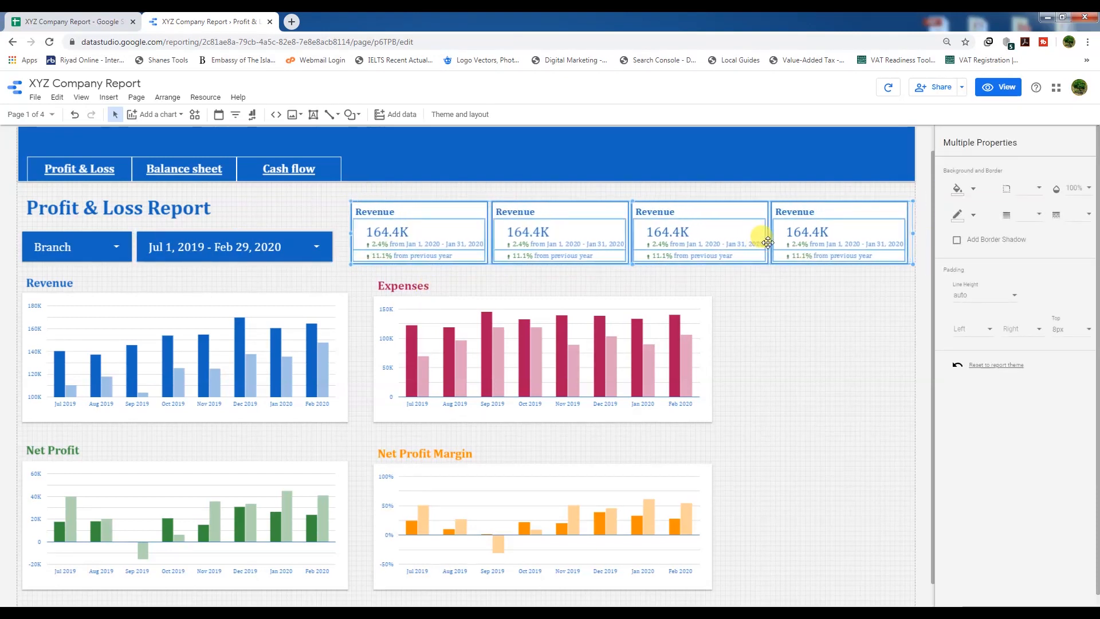
click(782, 335)
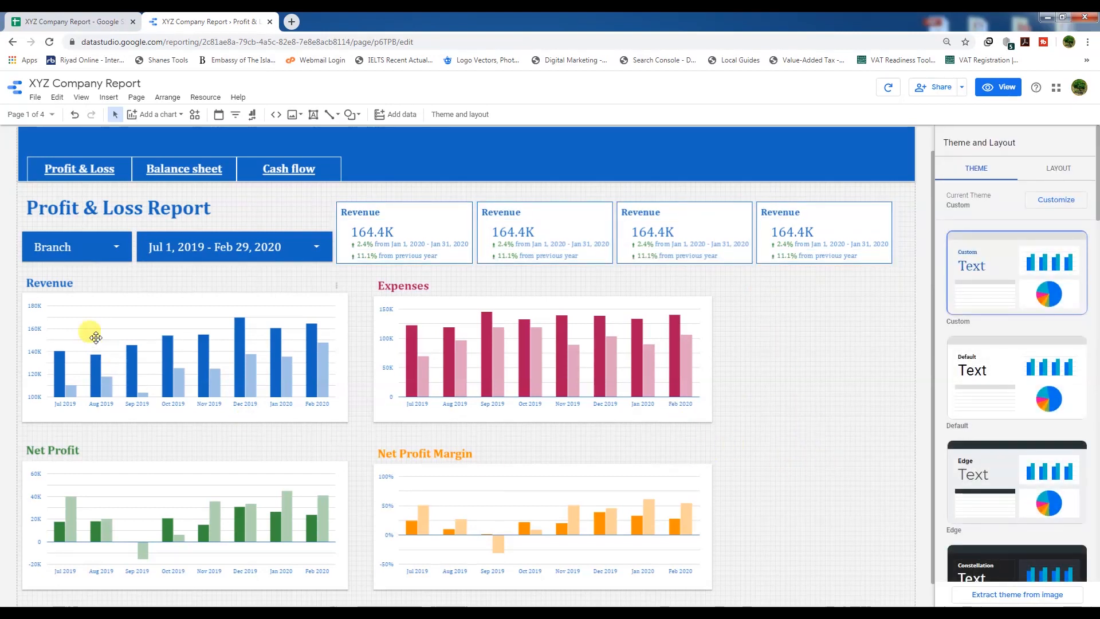
drag(23, 272, 543, 491)
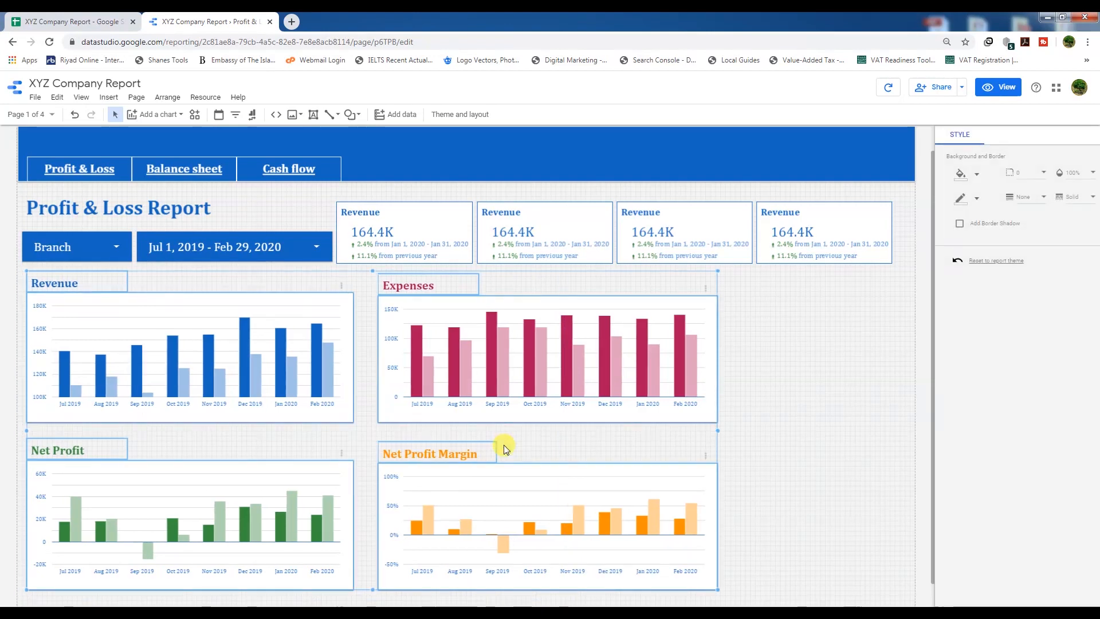
key(Right)
key(Right)
key(Right)
key(Right)
key(Right)
key(Right)
key(Right)
key(Right)
key(Right)
key(Right)
key(Right)
key(Right)
key(Right)
key(Right)
key(Right)
key(Right)
key(Right)
key(Right)
key(Right)
key(Right)
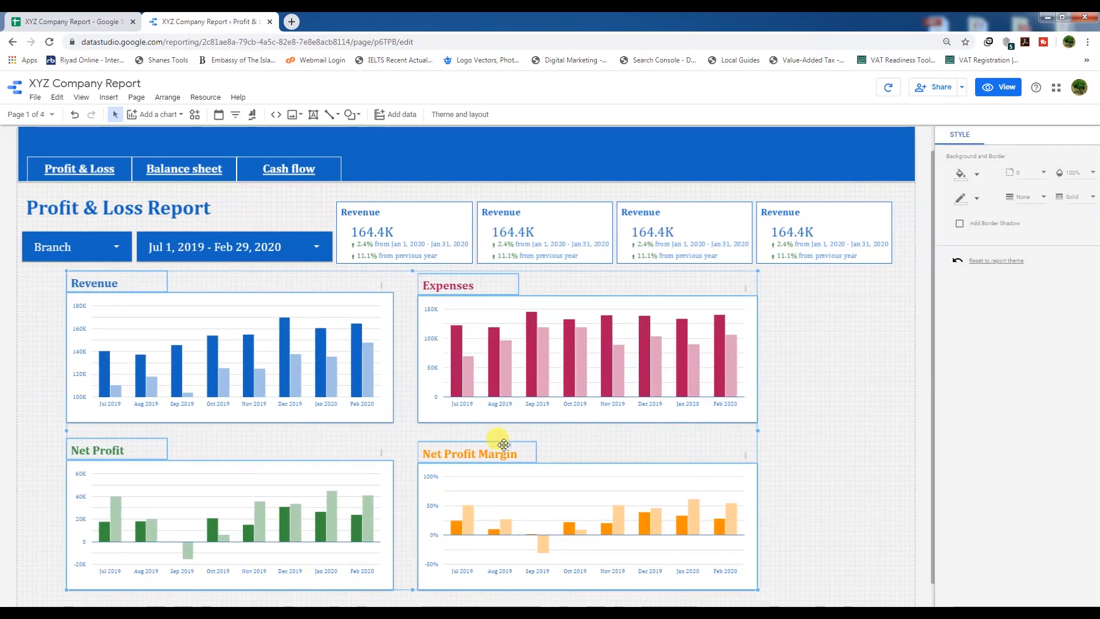
key(Left)
key(Left)
key(Left)
key(Left)
key(Left)
key(Left)
key(Left)
key(Left)
key(Left)
key(Left)
key(Left)
key(Left)
key(Left)
key(Left)
key(Left)
key(Left)
key(Left)
key(Left)
key(Left)
key(Left)
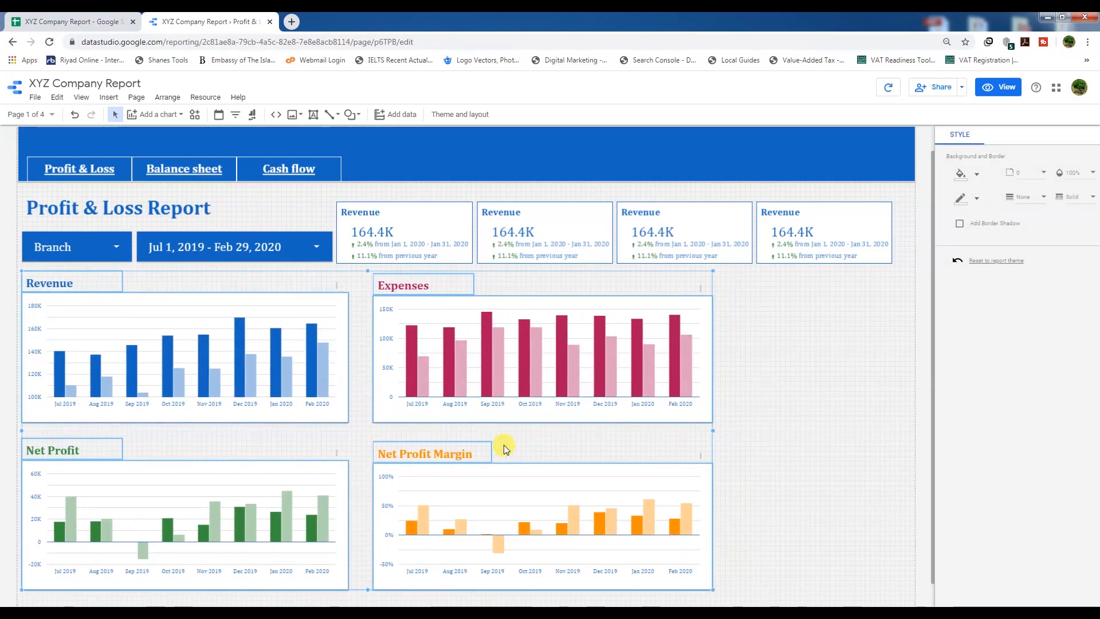
click(763, 402)
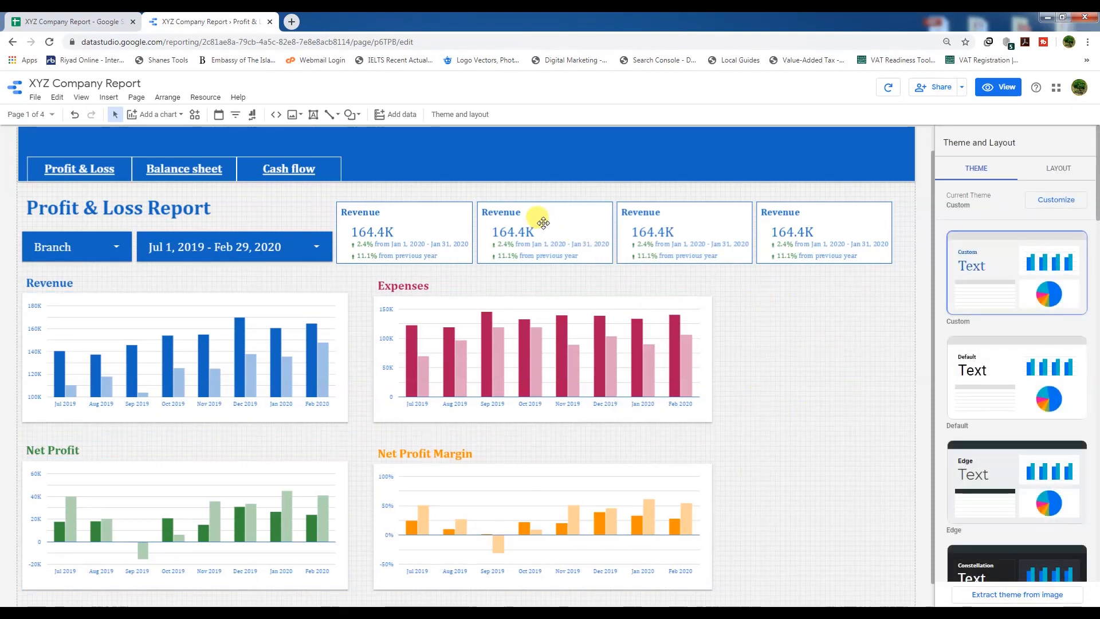
Retitle the second scorecard card as "Expense"
click(526, 224)
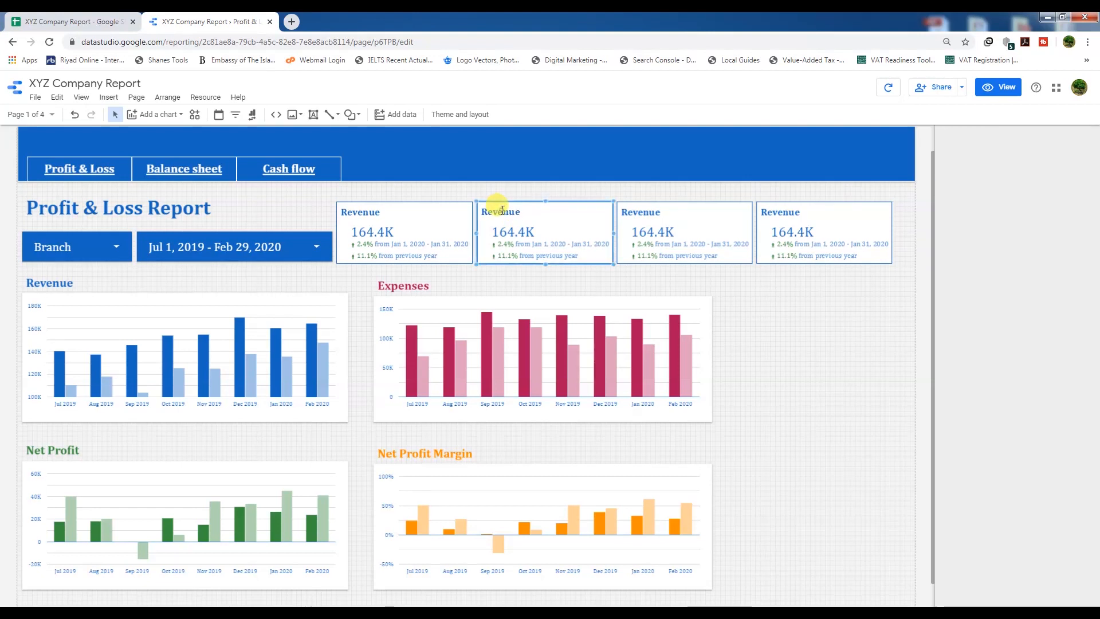
double_click(499, 212)
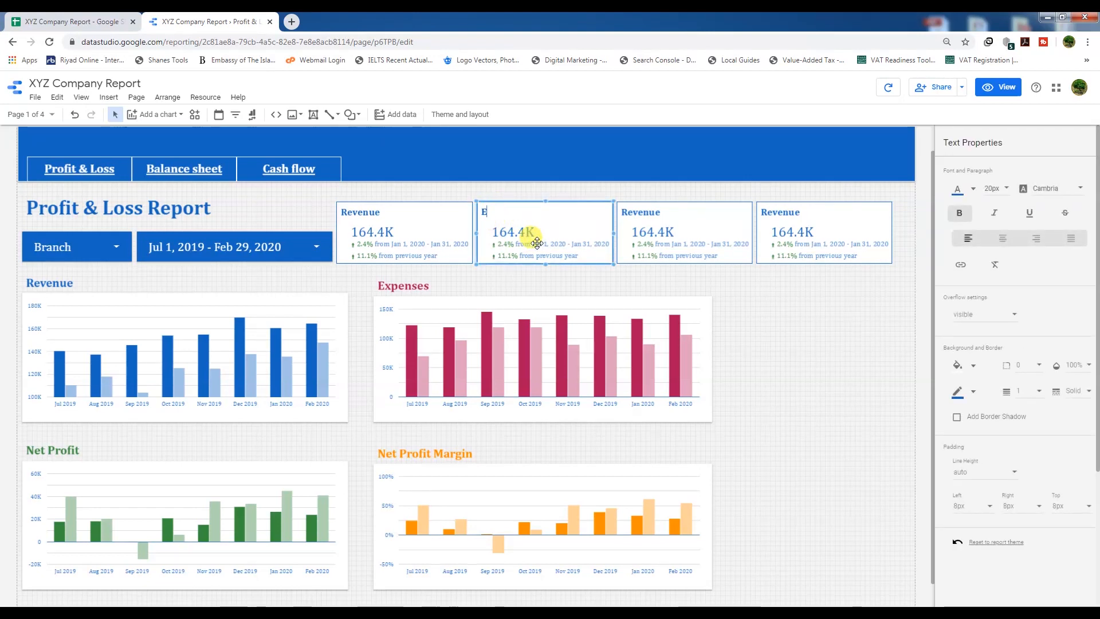
key(BackSpace)
key(BackSpace)
key(BackSpace)
text(ens)
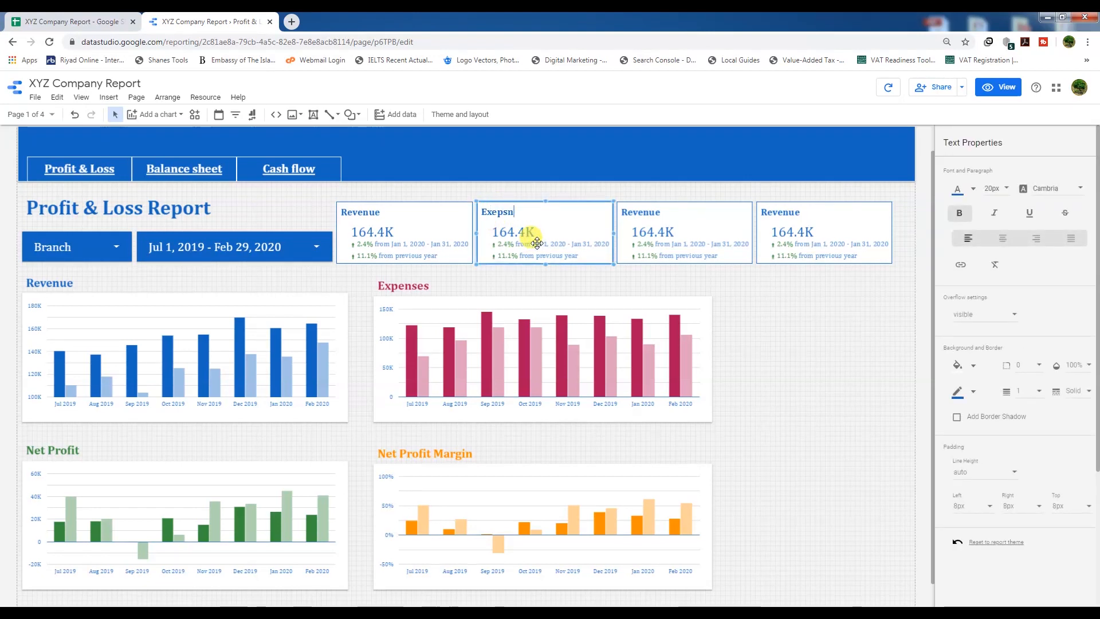
key(BackSpace)
key(BackSpace)
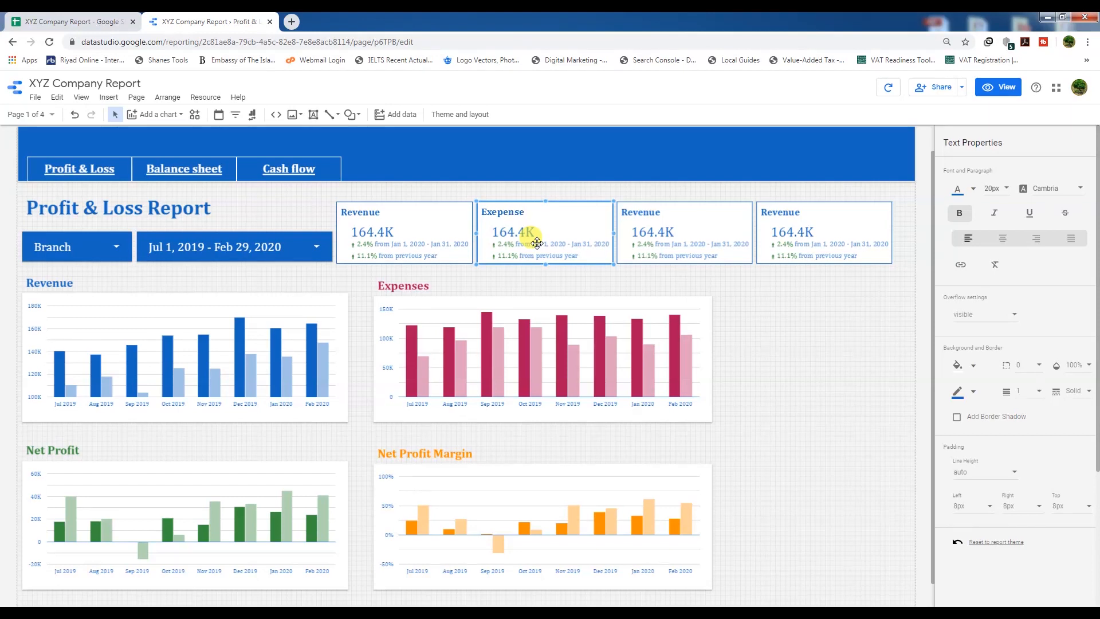
click(495, 211)
key(BackSpace)
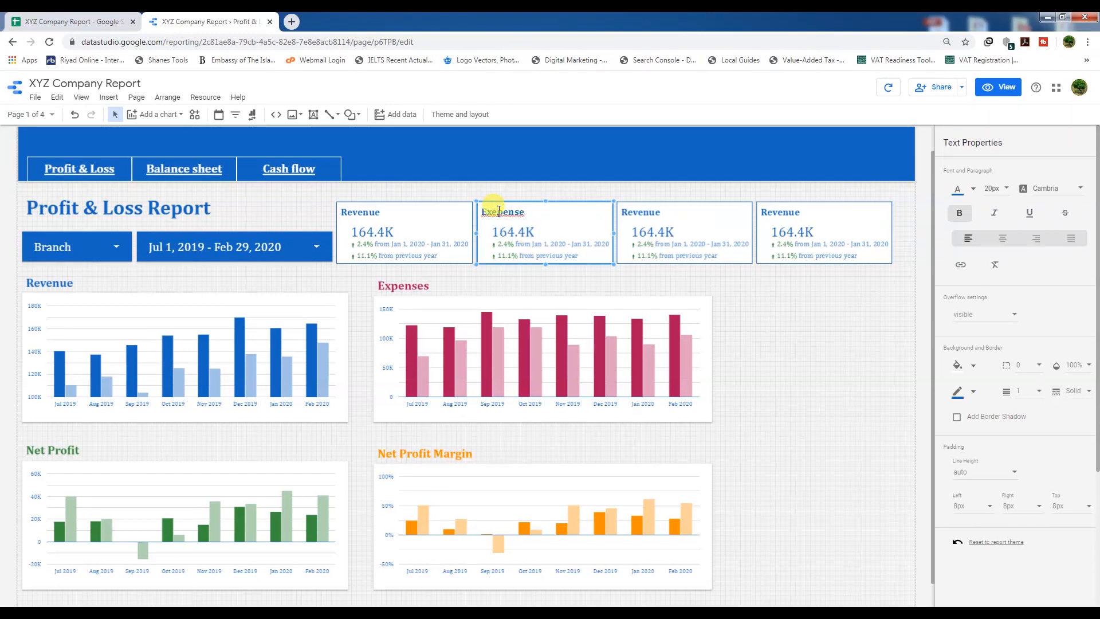
Retitle the third scorecard card as "Net Profit" and the fourth as "Net Profit Margin"
double_click(639, 212)
text(Net Profit)
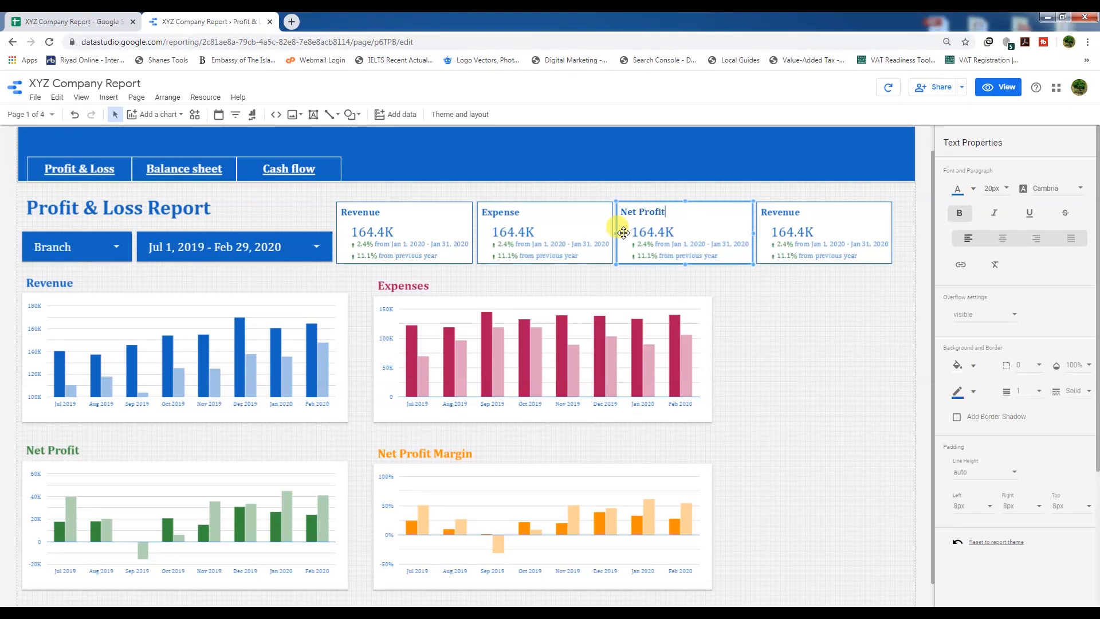
click(776, 212)
double_click(779, 212)
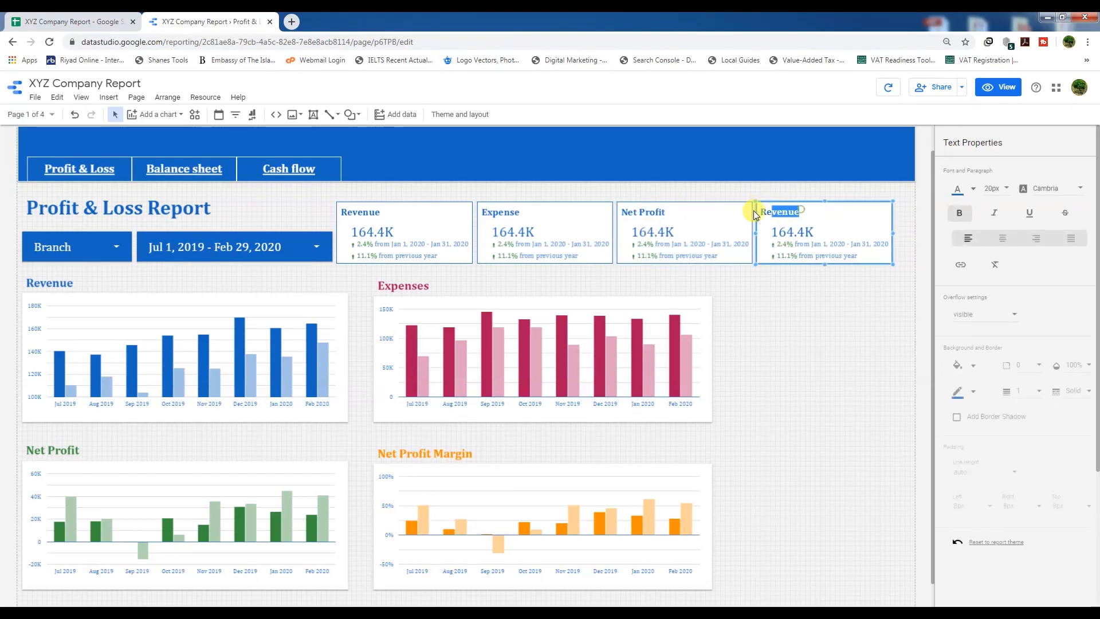
text(Net Profit Margin)
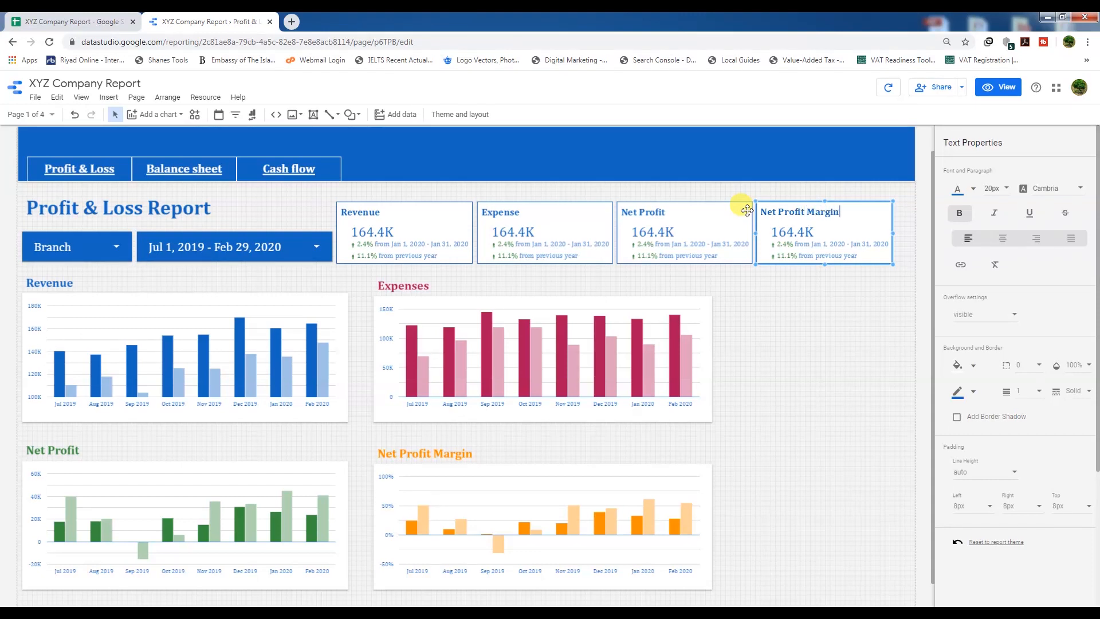
Set the metric to Expenses for both the month and previous-year comparison scorecards in the Expense card
click(517, 233)
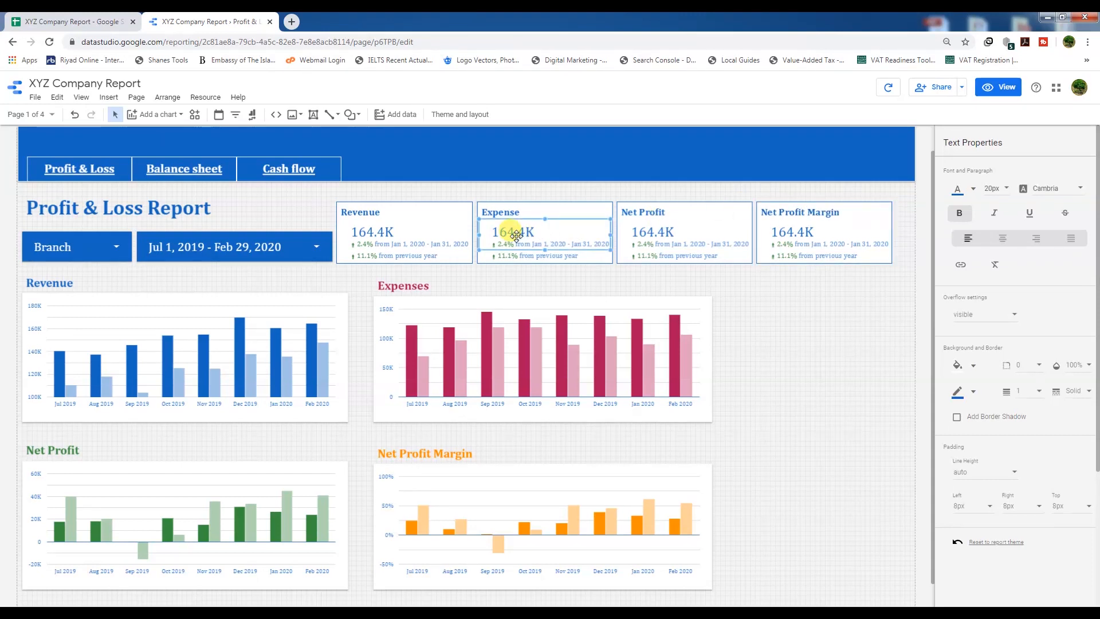
click(955, 164)
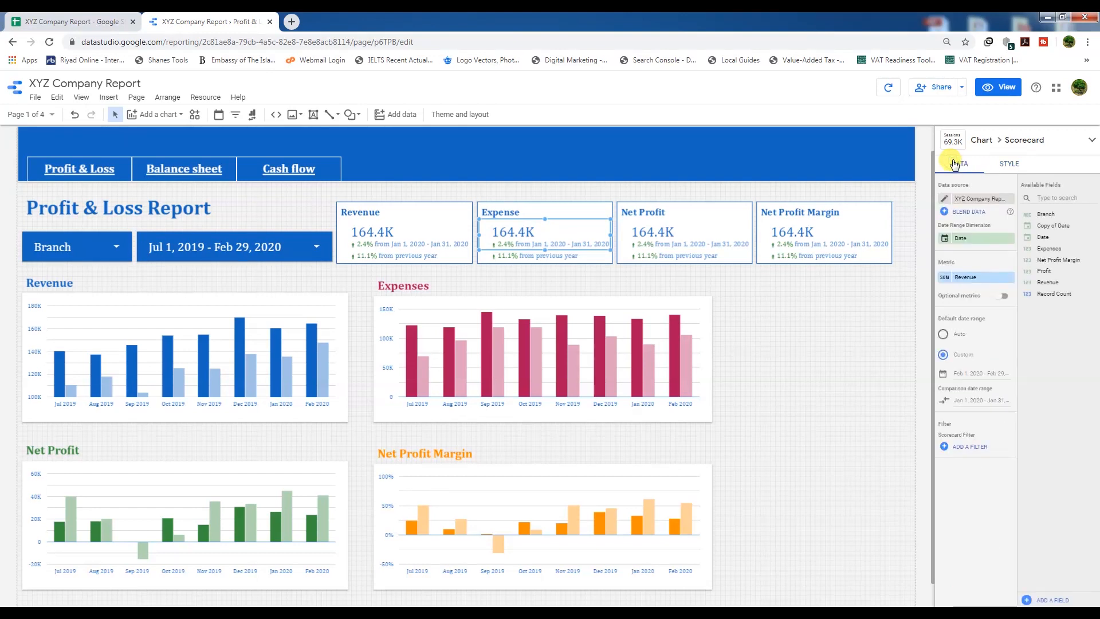
click(974, 279)
scroll(962, 351, down, 2)
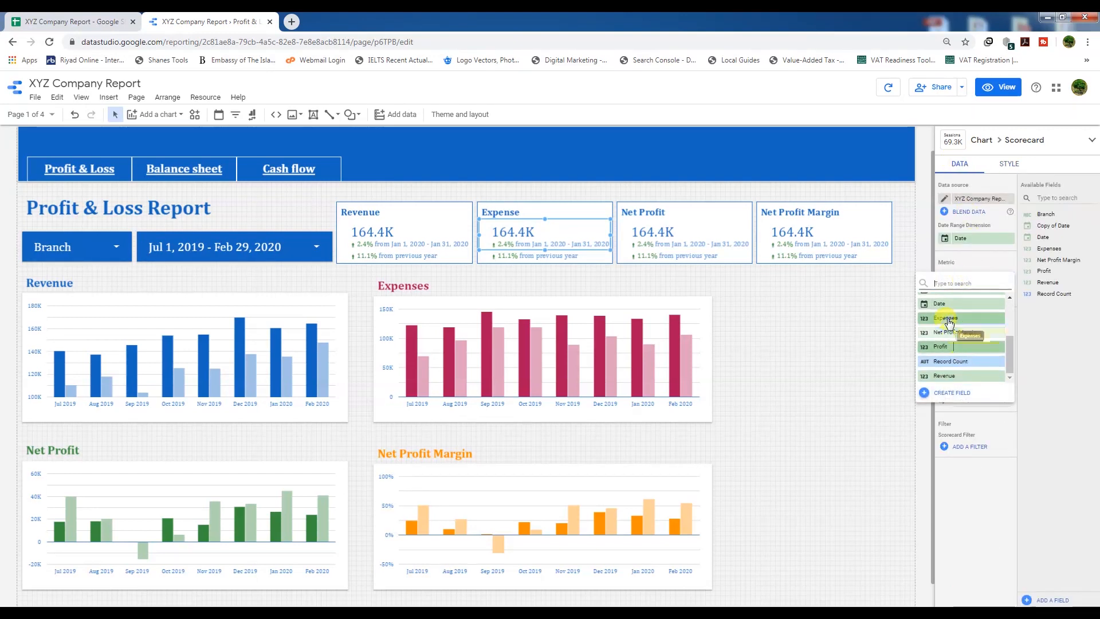
click(947, 327)
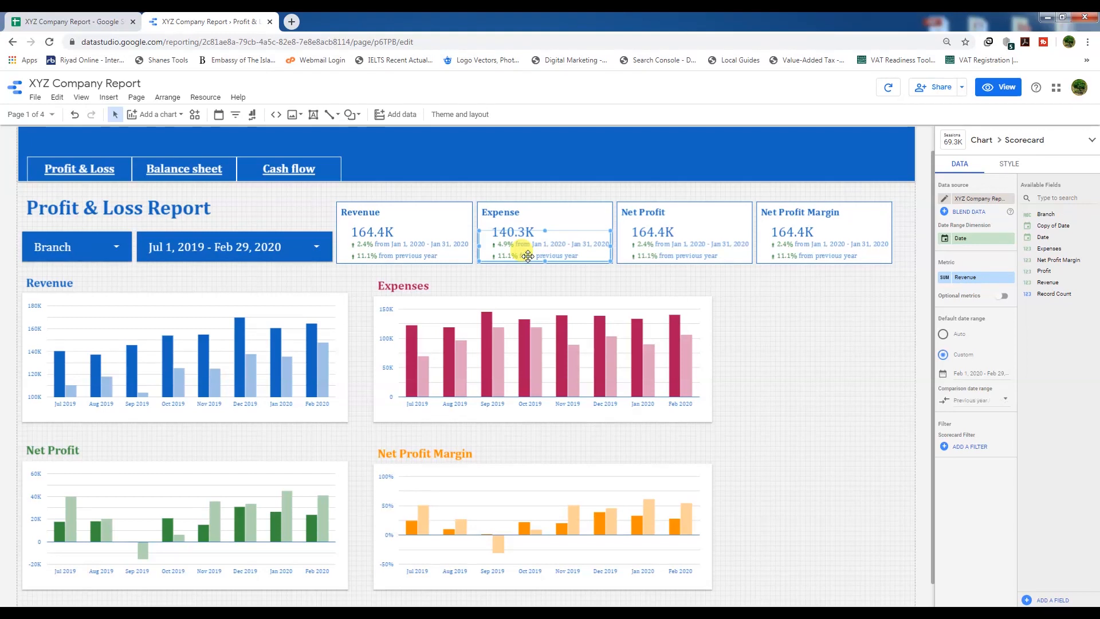
click(968, 279)
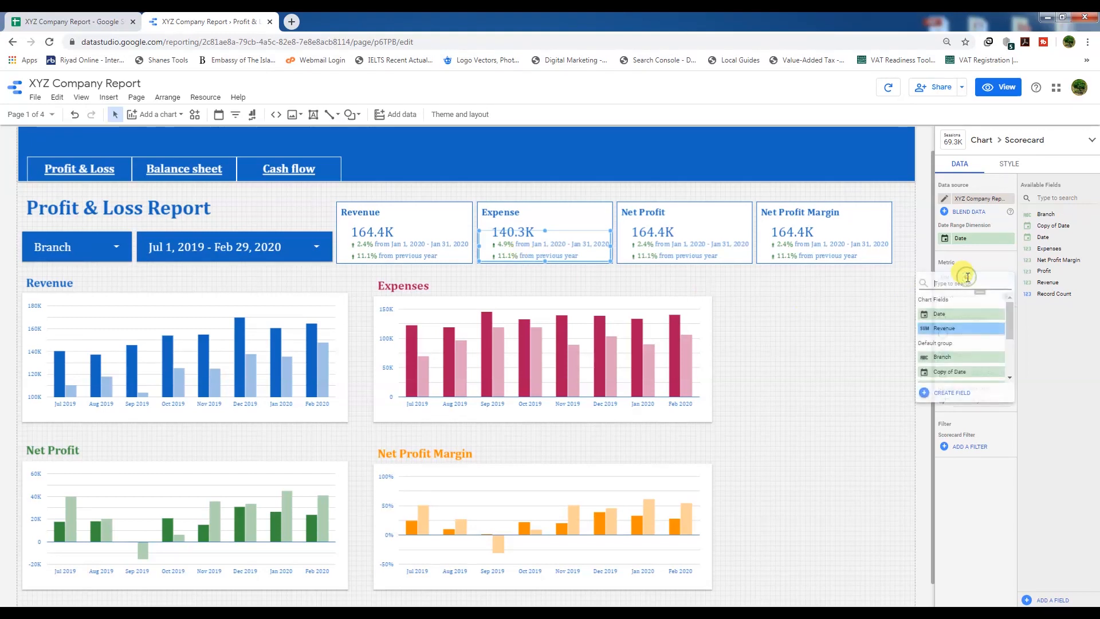
scroll(960, 357, down, 2)
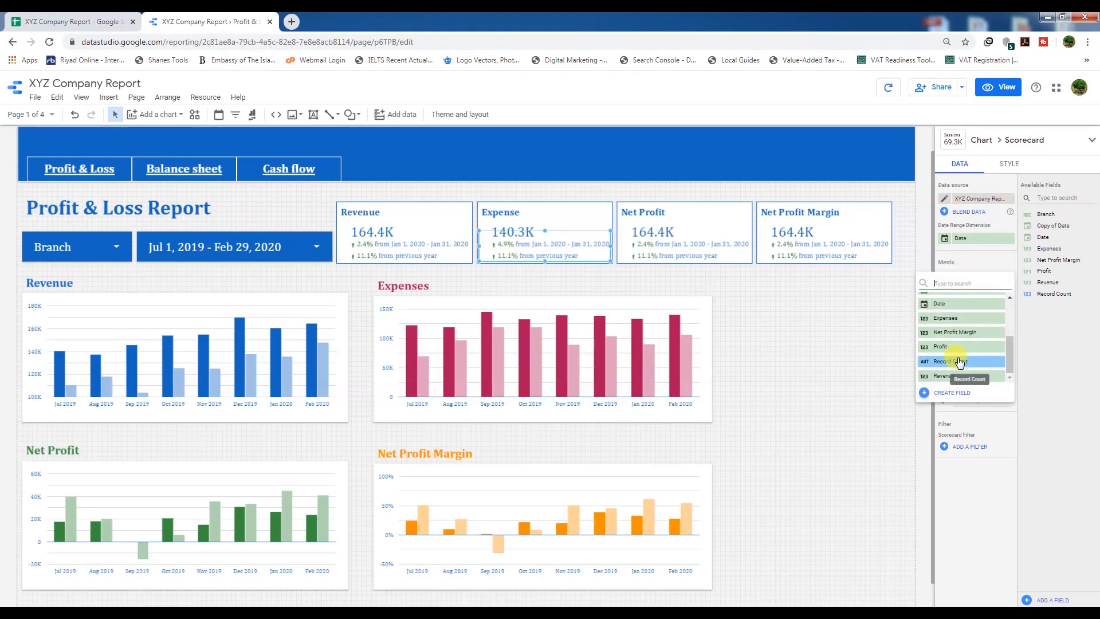
click(946, 320)
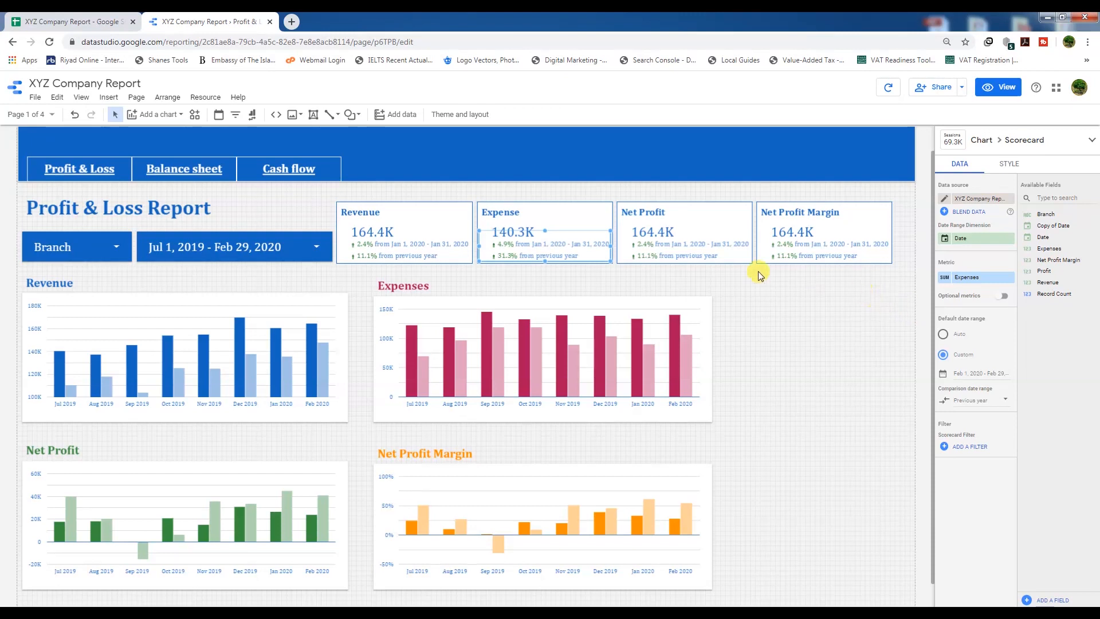
Set the metric to Profit for both the month and previous-year comparison scorecards in the Net Profit card
click(659, 235)
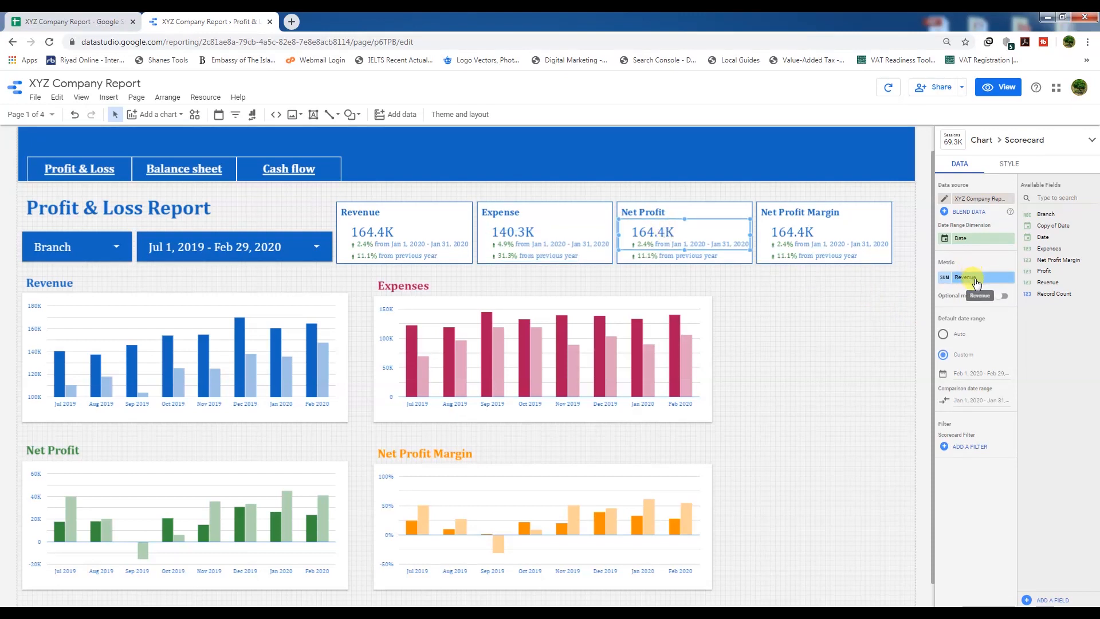
click(976, 283)
scroll(976, 321, down, 2)
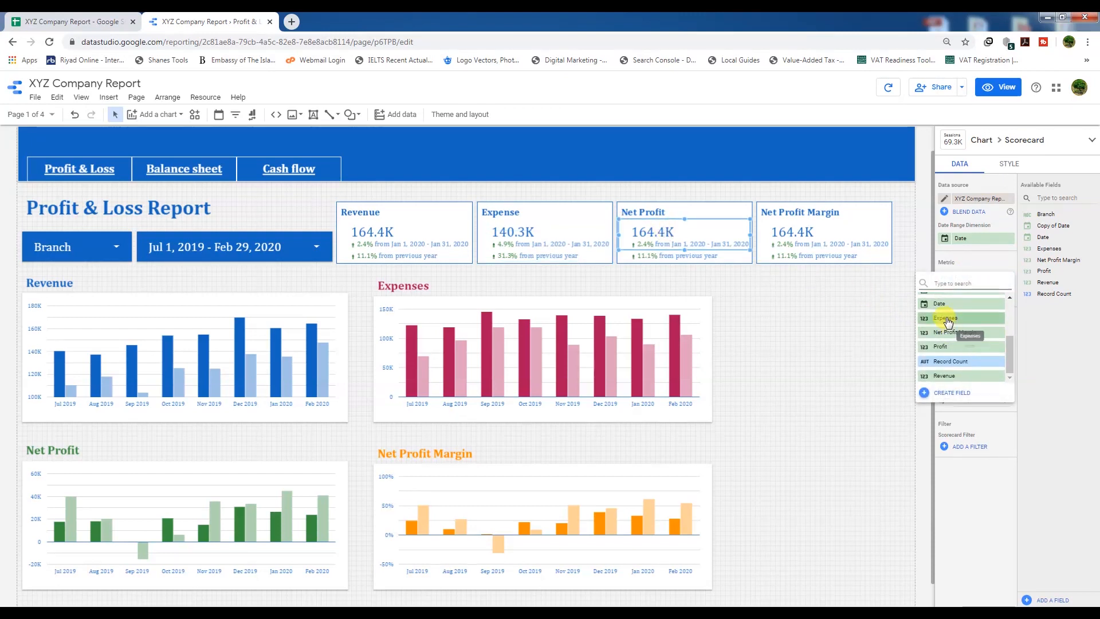
click(944, 346)
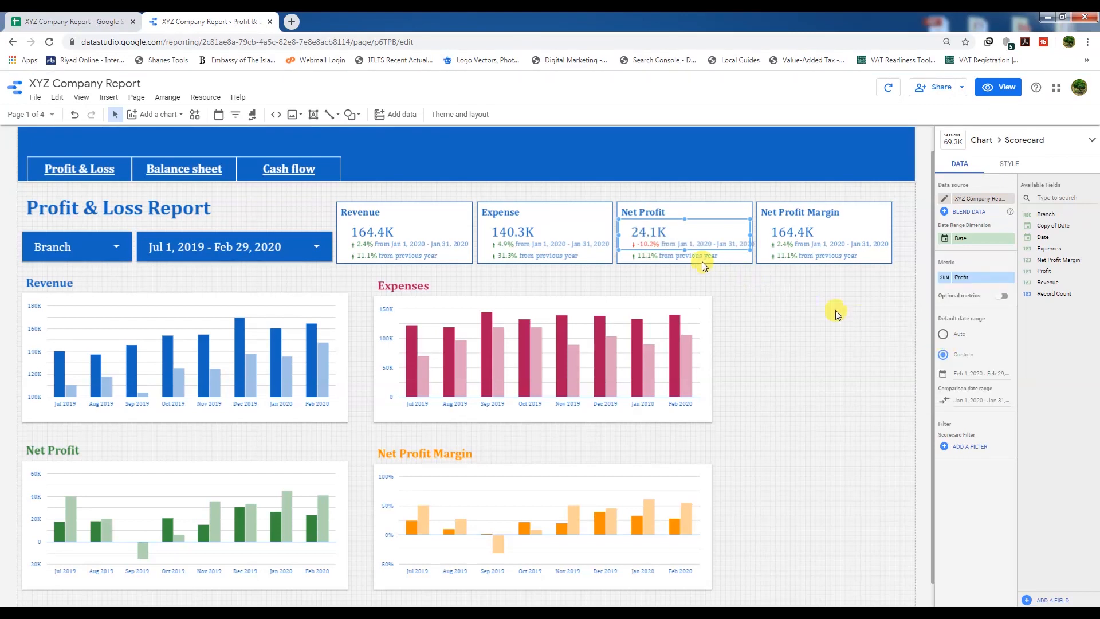
click(683, 255)
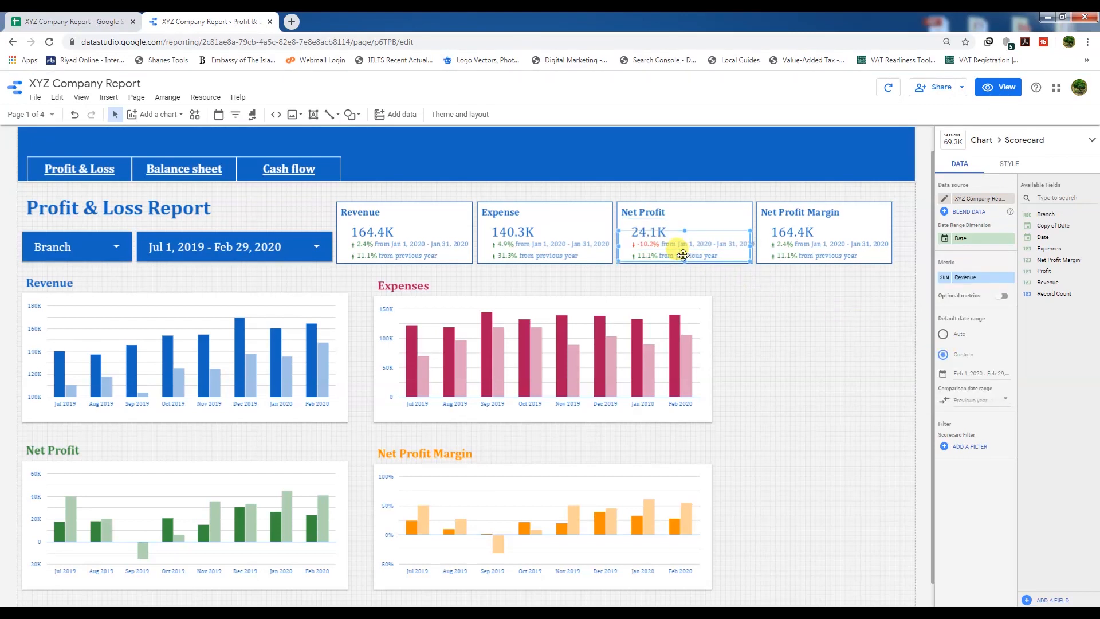
click(968, 277)
scroll(951, 361, down, 2)
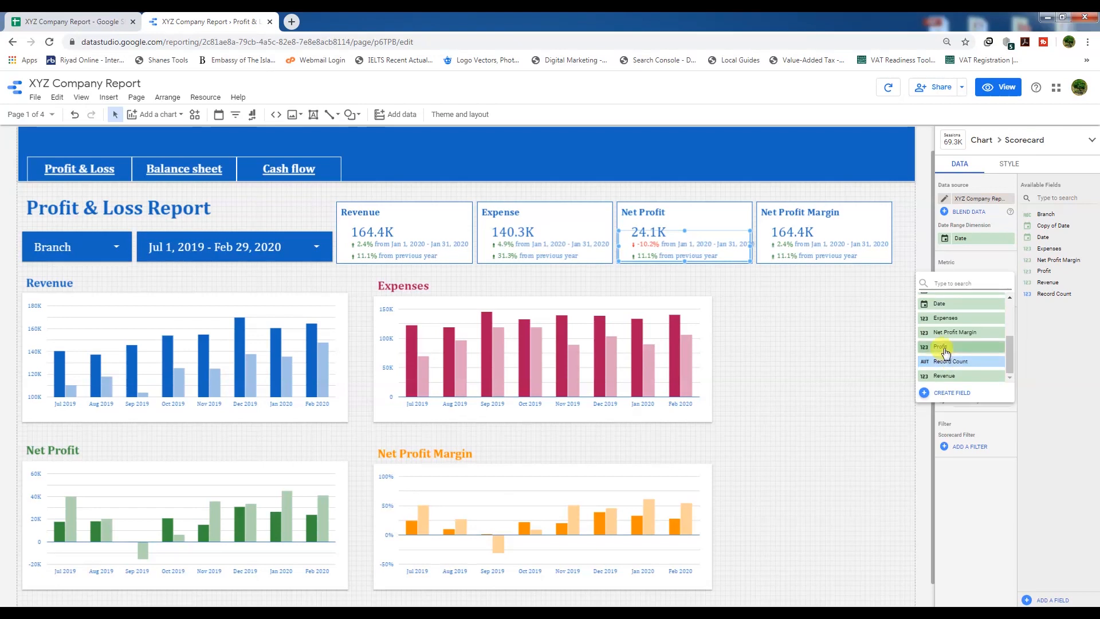
click(941, 347)
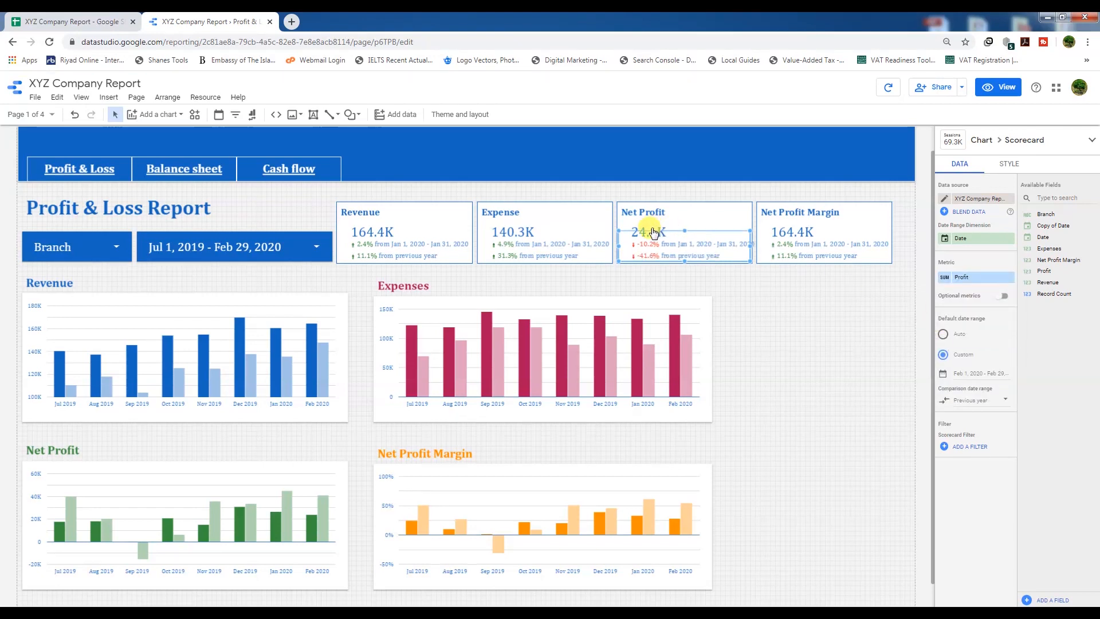
Set the metric to Net Profit Margin for both comparison scorecards in the Net Profit Margin card
click(797, 218)
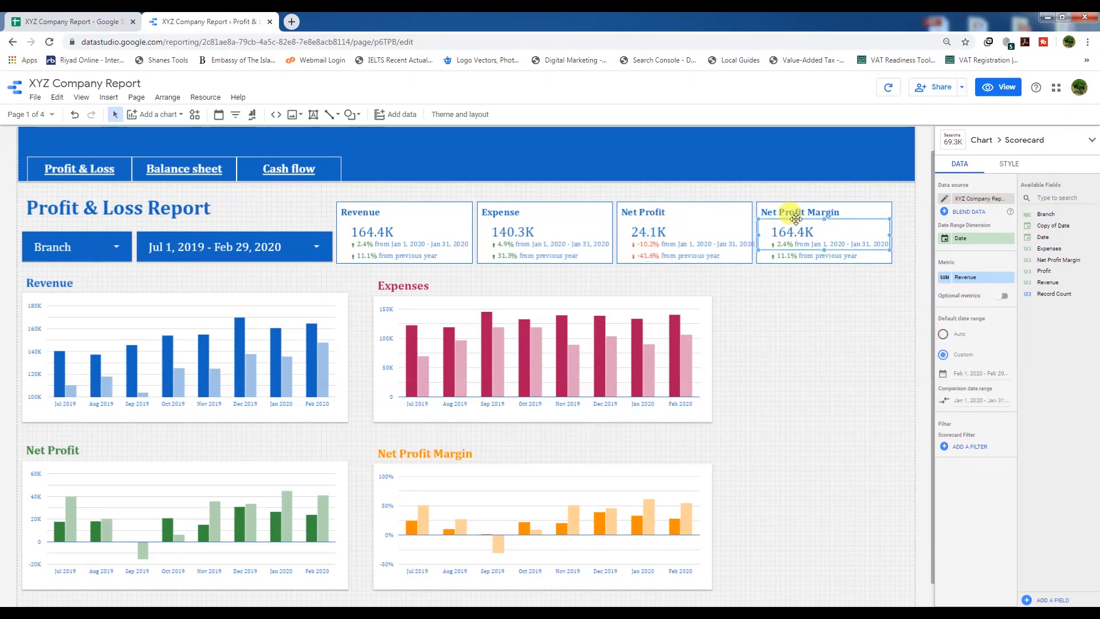
click(968, 278)
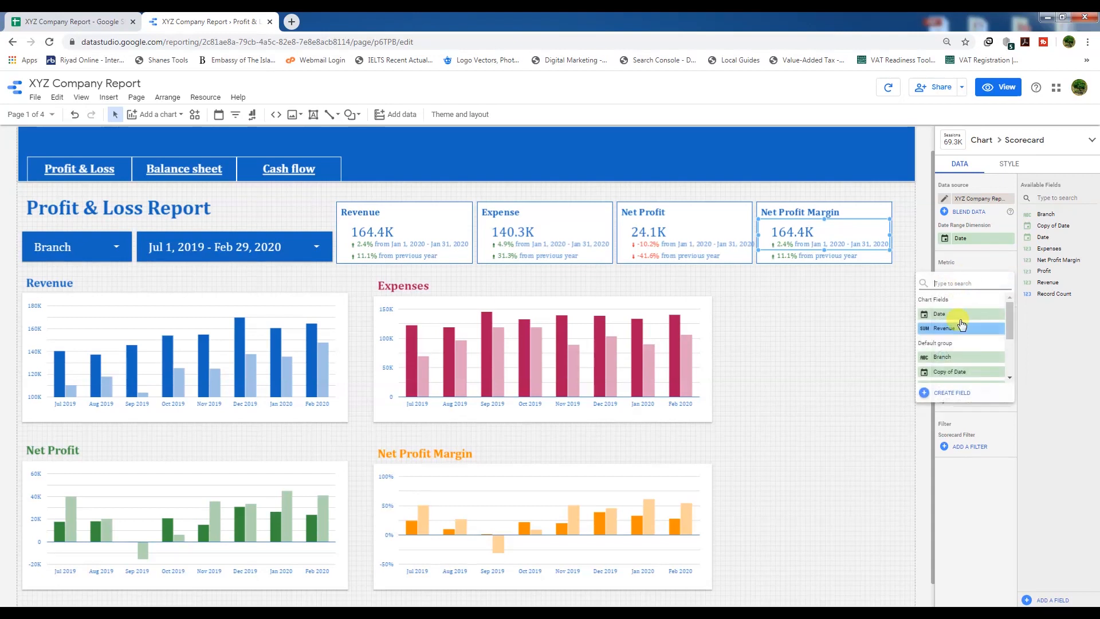
click(955, 337)
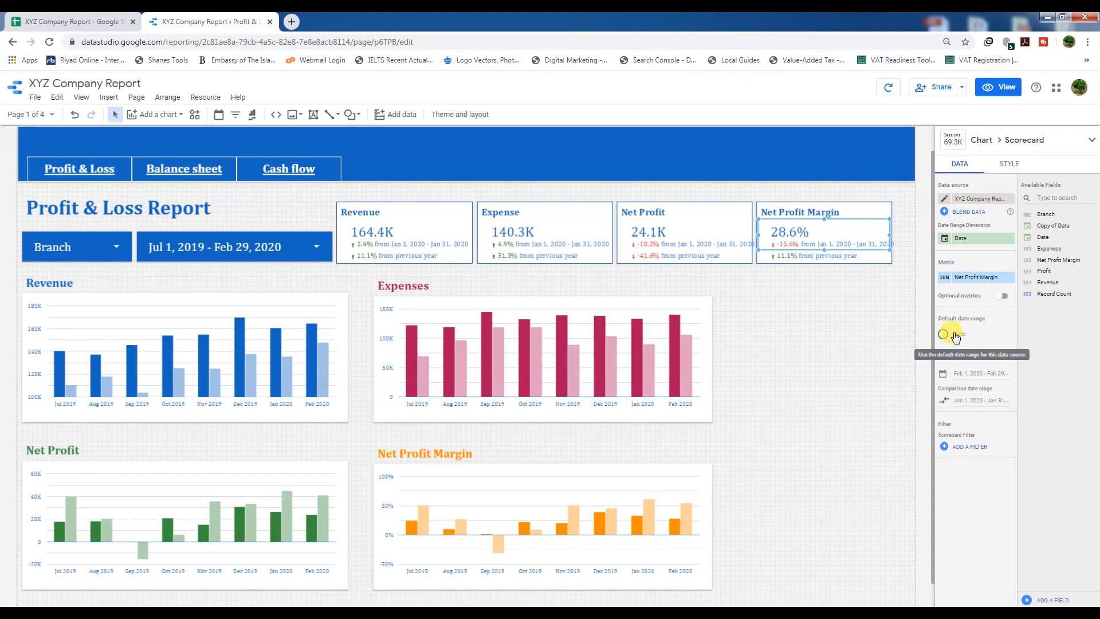
click(957, 279)
scroll(963, 332, down, 2)
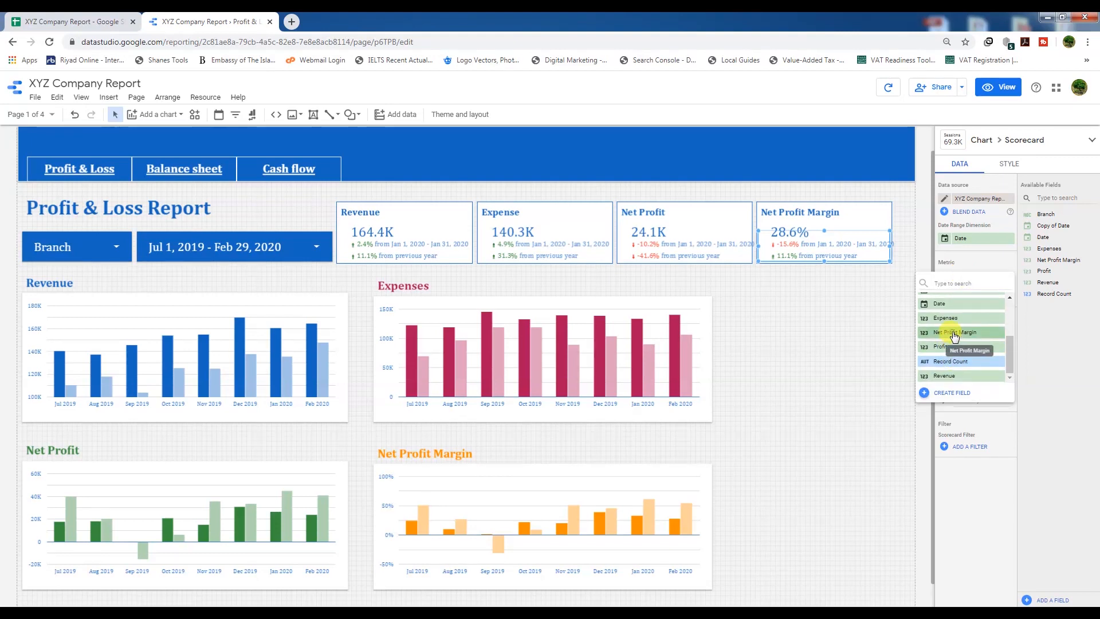
click(952, 333)
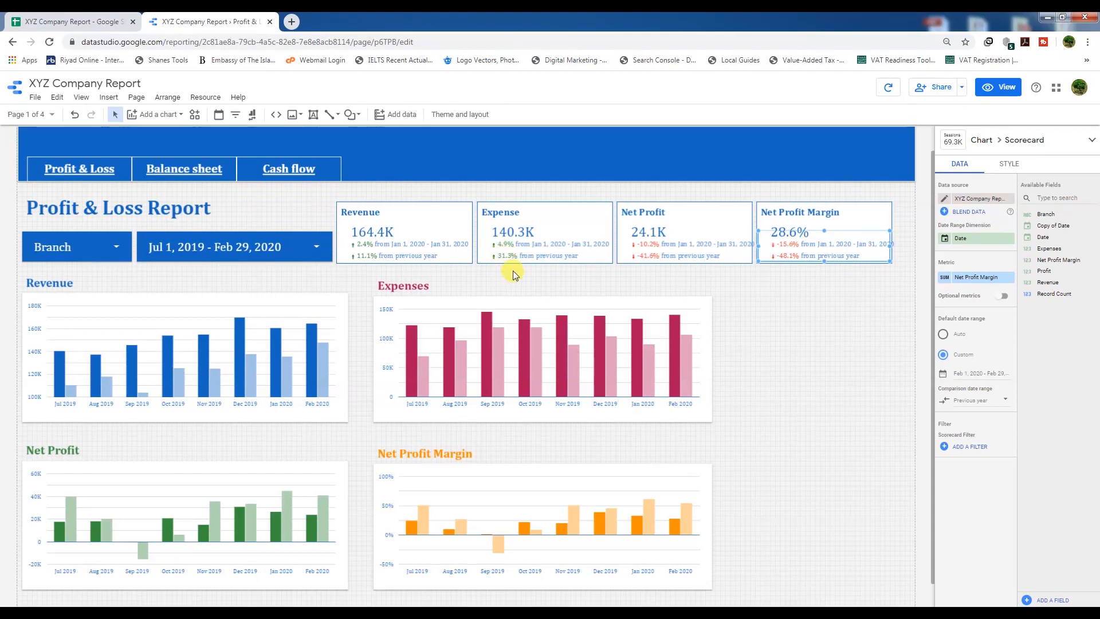
Reverse the comparison colours of the Expense card's month comparison scorecard, using red for positive change and green for negative change
click(517, 233)
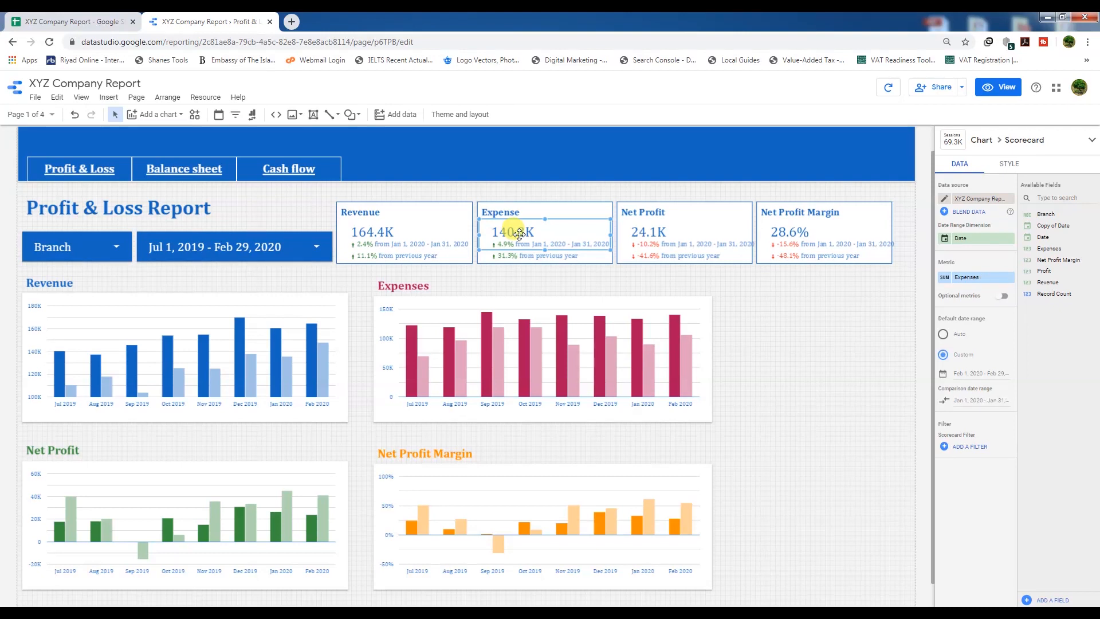
click(1009, 165)
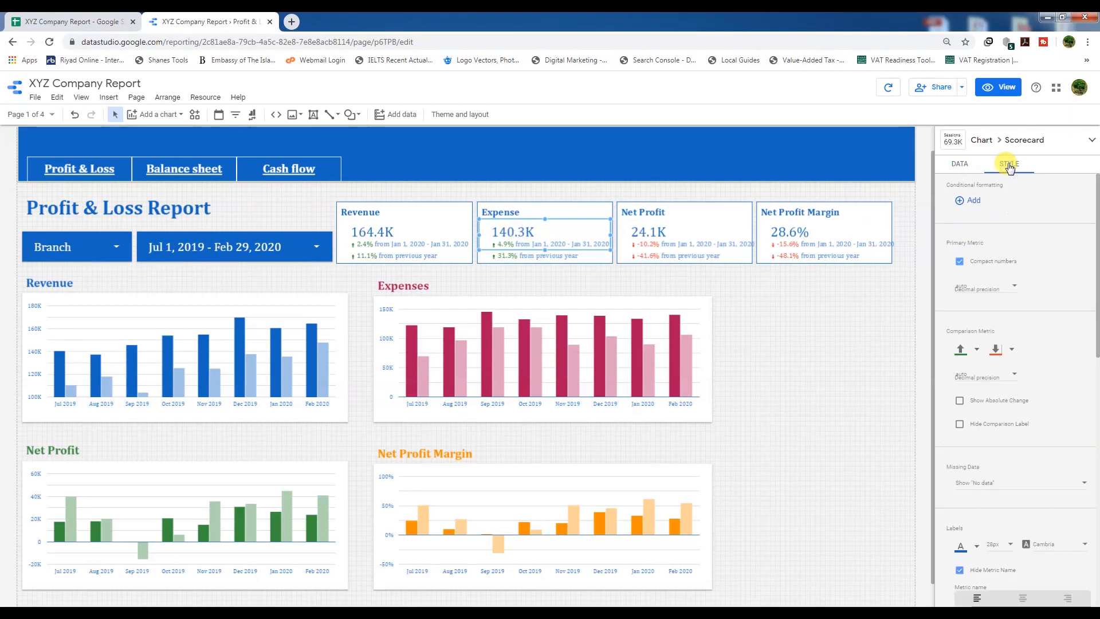
click(977, 354)
click(954, 417)
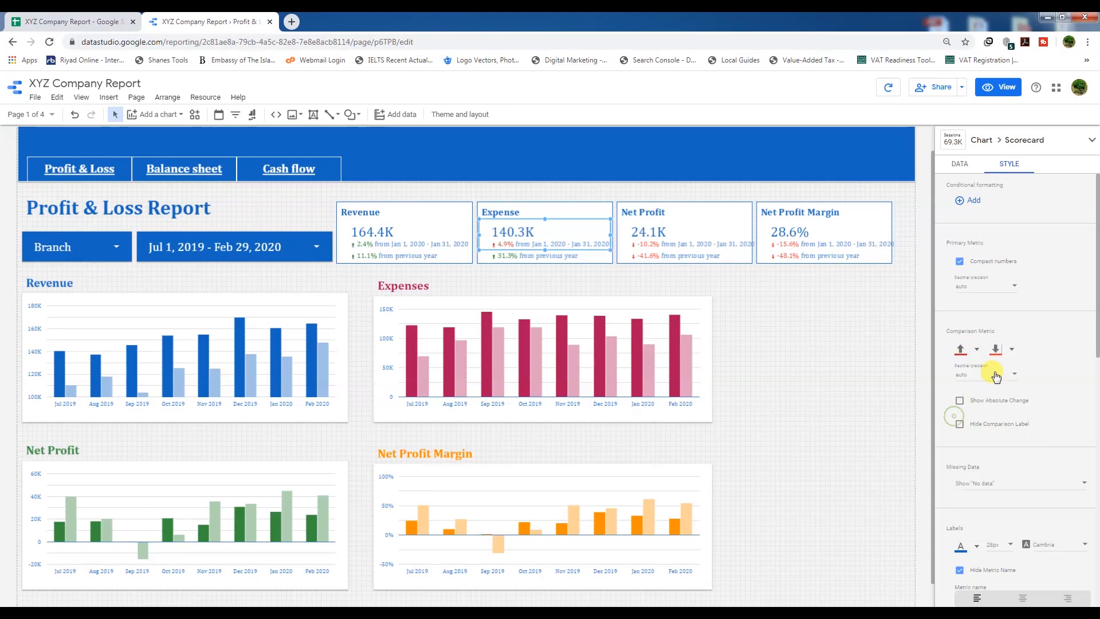
click(1011, 352)
click(1007, 419)
Colour positive change red and negative change green in the Expense card's previous-year comparison scorecard
click(510, 256)
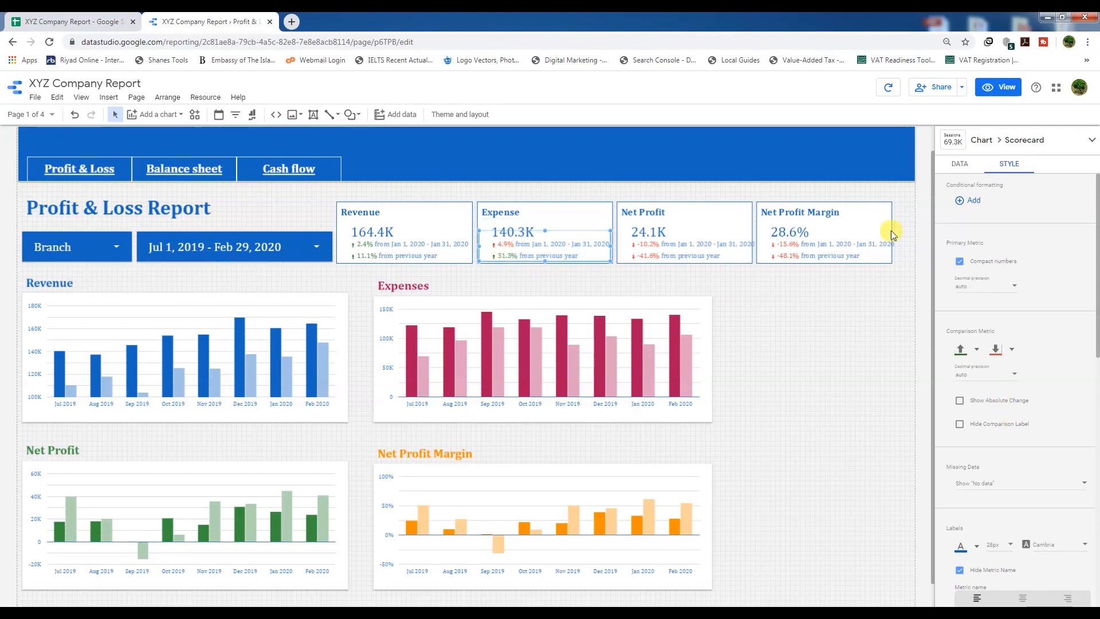
click(977, 352)
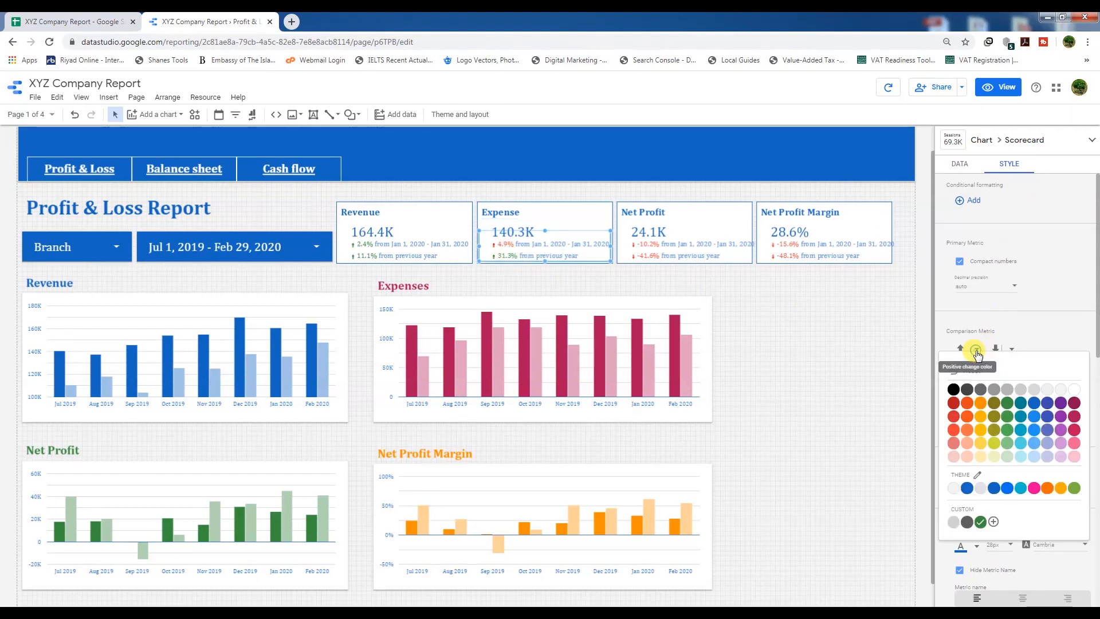
click(954, 417)
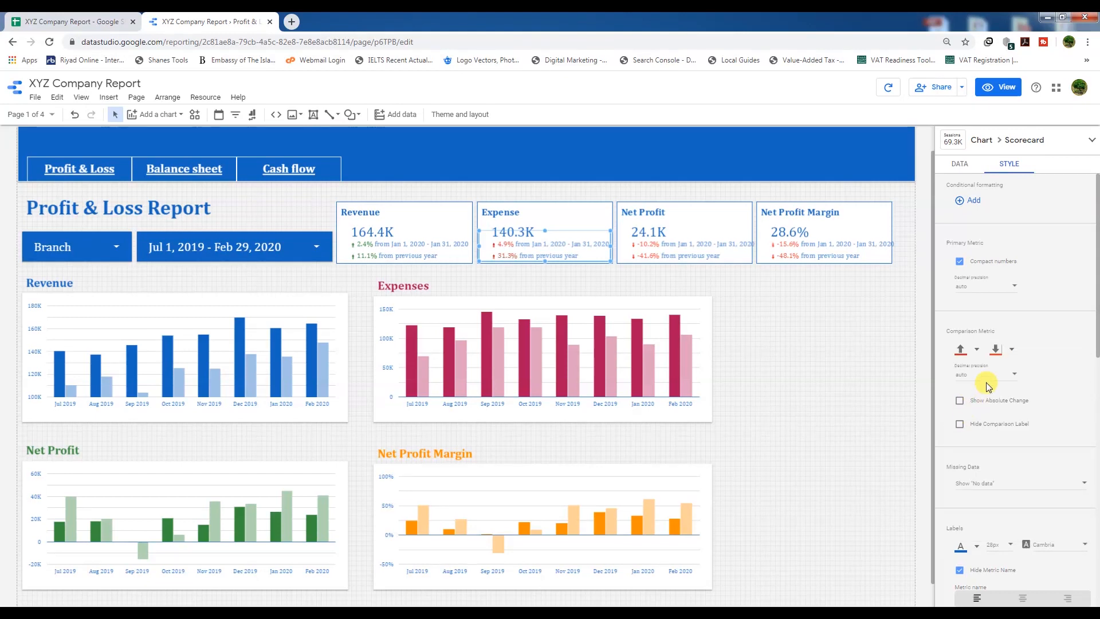
click(1006, 350)
click(1006, 414)
click(600, 278)
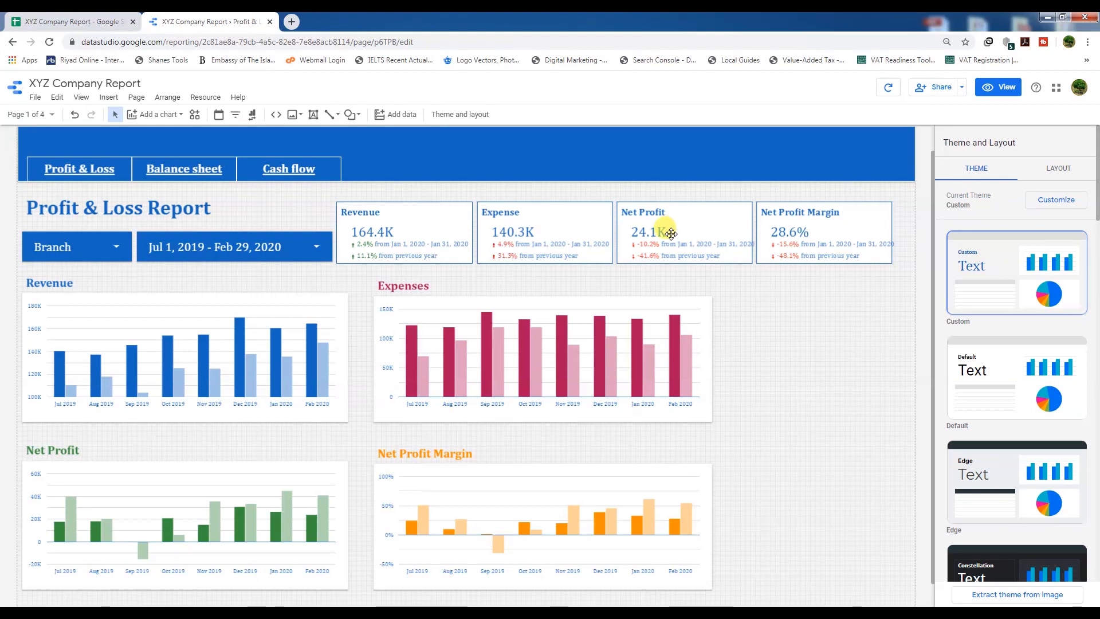
Show absolute change instead of percentage change in both comparison scorecards of the Net Profit Margin card
click(667, 229)
click(807, 221)
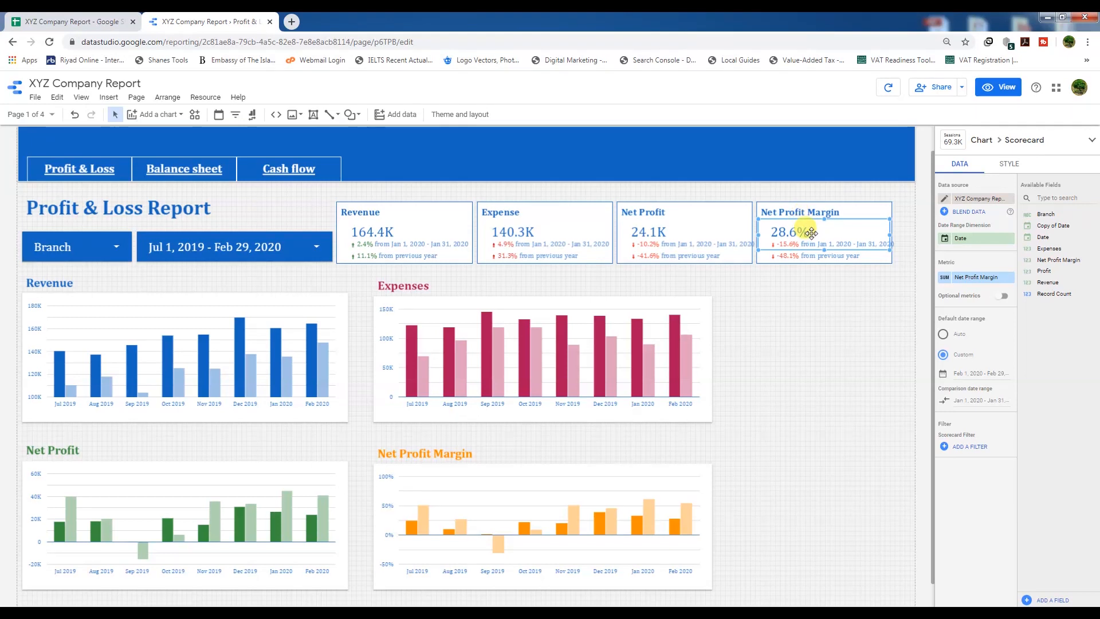
click(1009, 165)
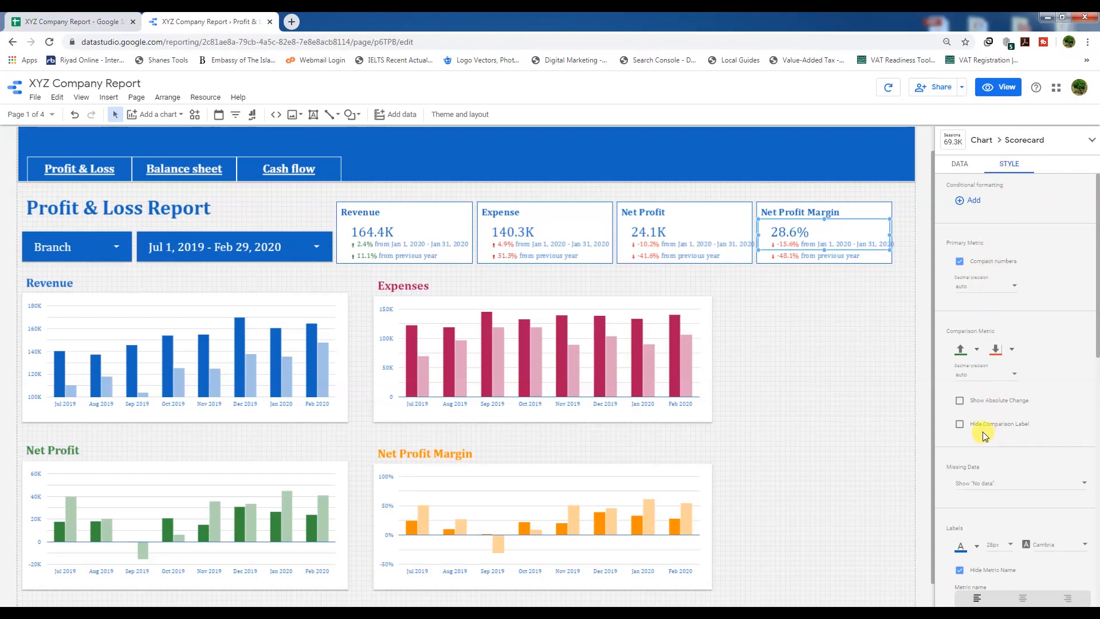
click(961, 401)
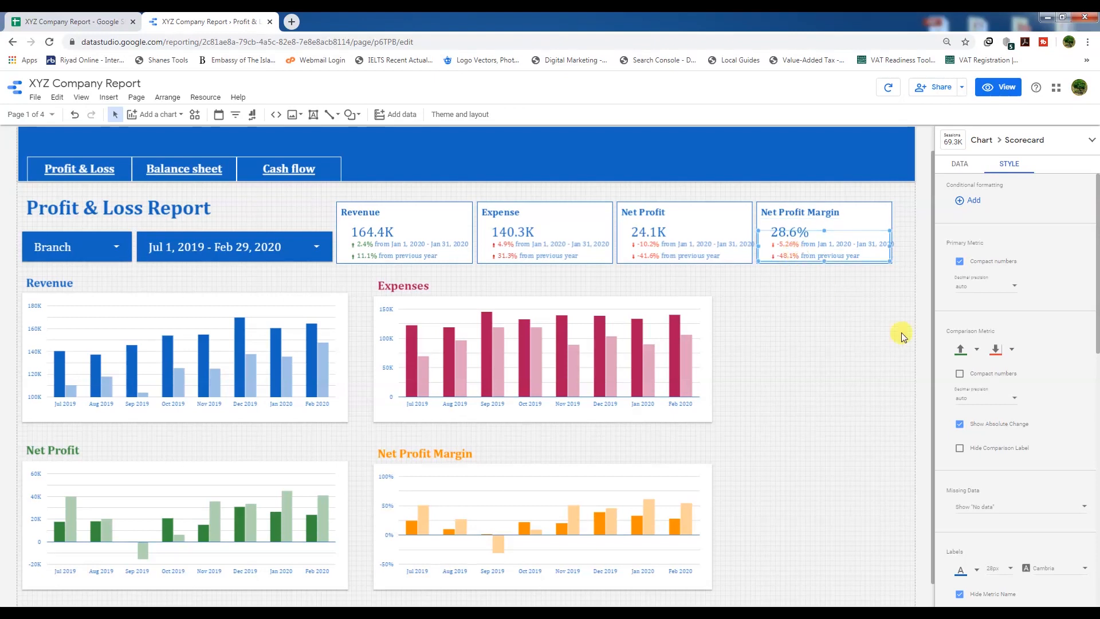
click(996, 423)
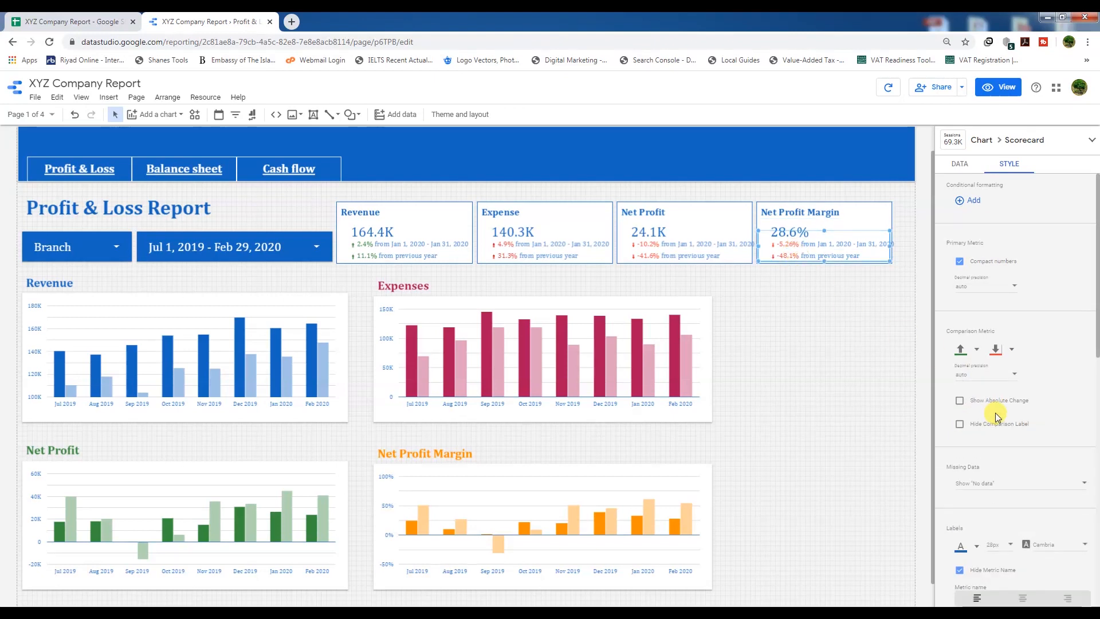
click(959, 400)
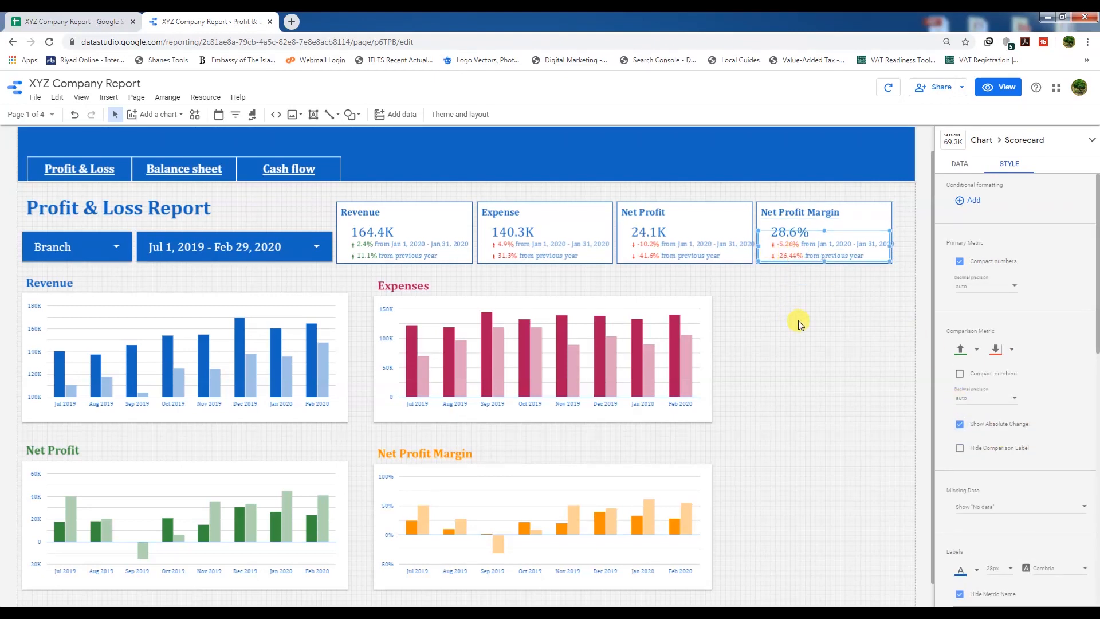
click(748, 285)
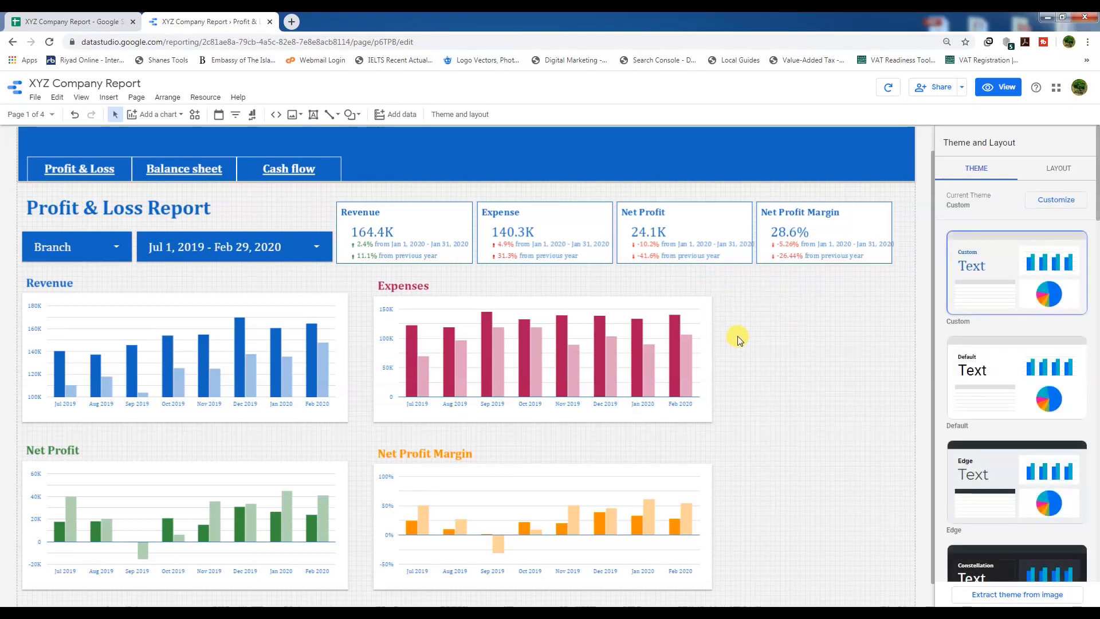
Widen the frame of the Net Profit Margin card slightly so it encloses the comparison text
click(885, 209)
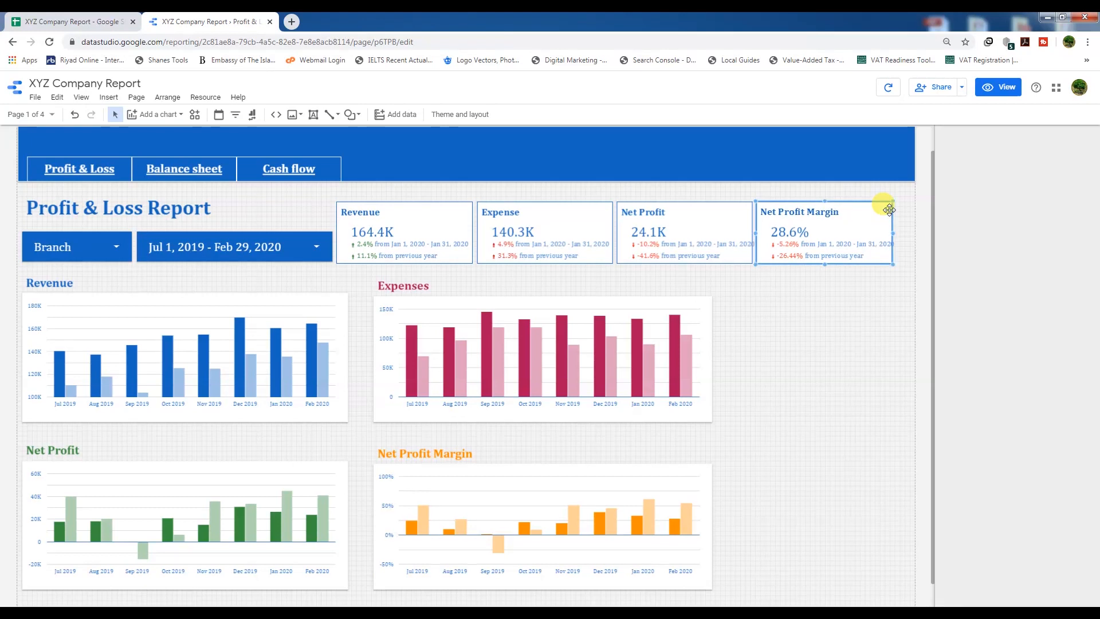
drag(894, 228, 897, 232)
click(754, 319)
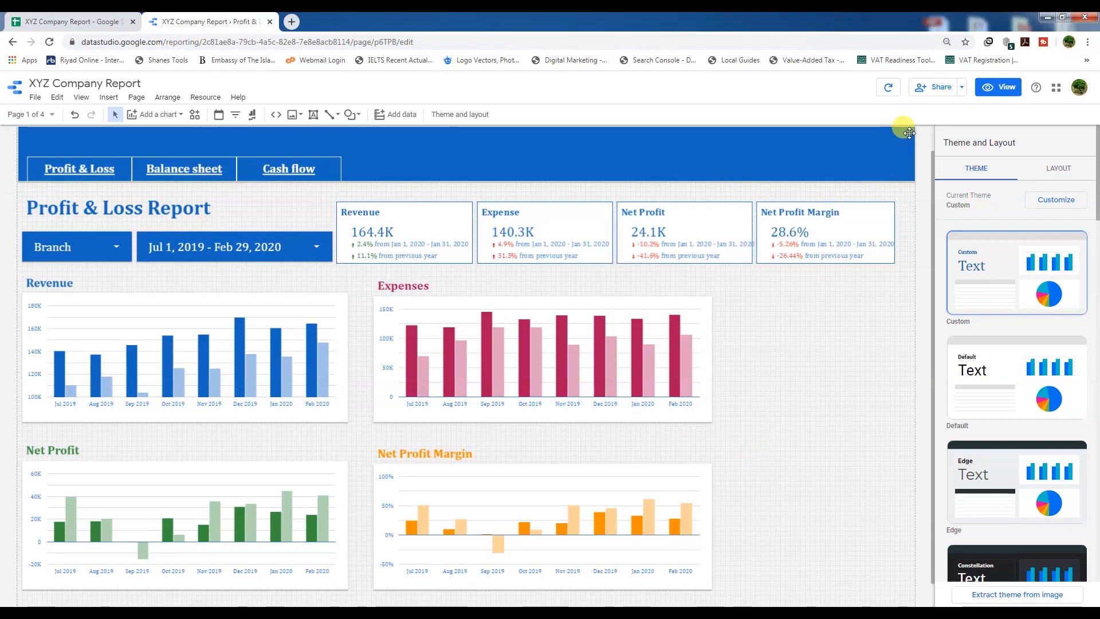
Preview the report in view mode, testing the Branch filter with Dammam excluded and restored, and look at the date range picker
click(995, 90)
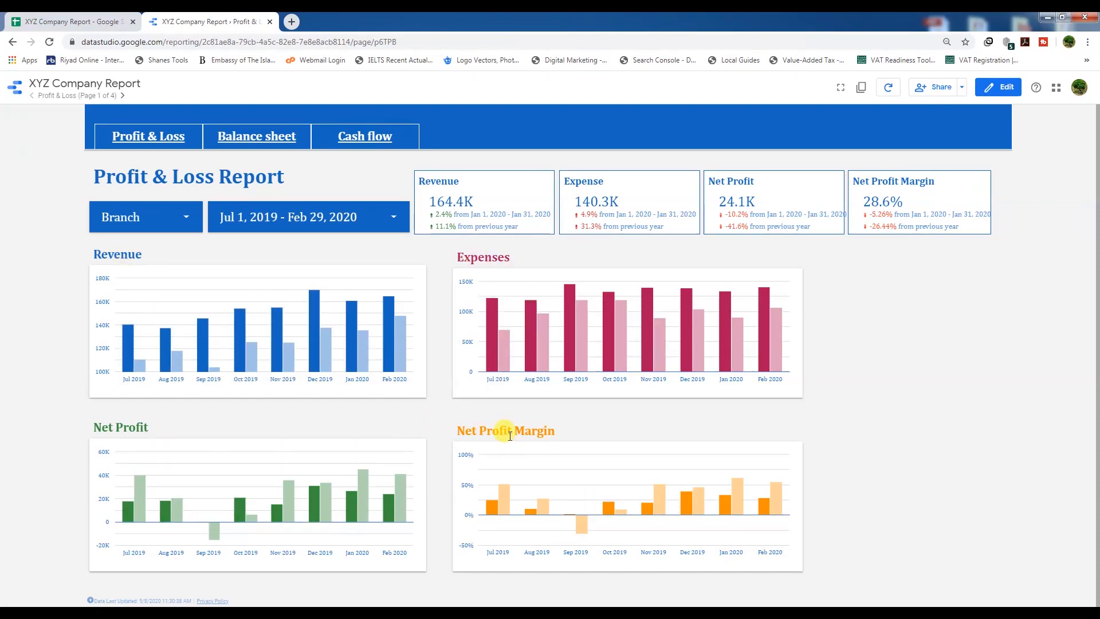
click(184, 225)
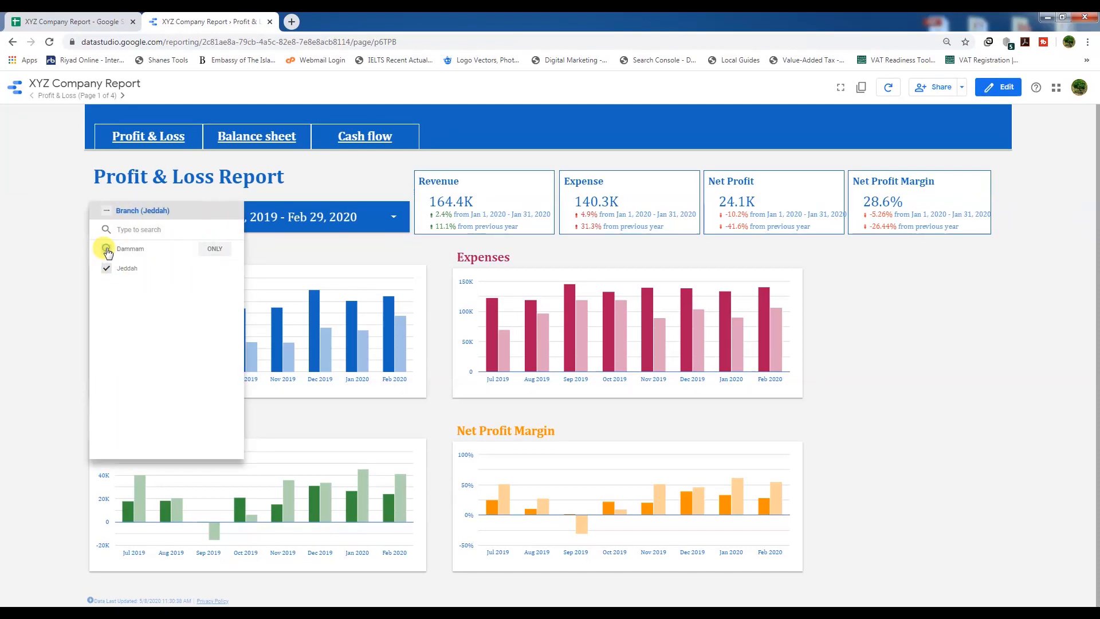
click(273, 247)
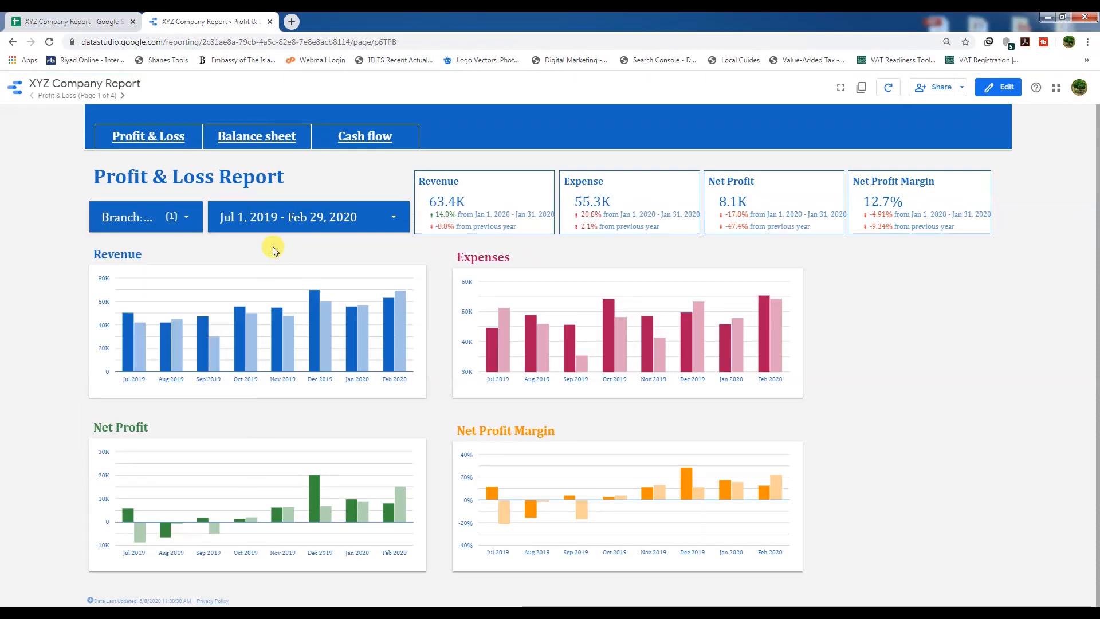
click(188, 219)
click(106, 249)
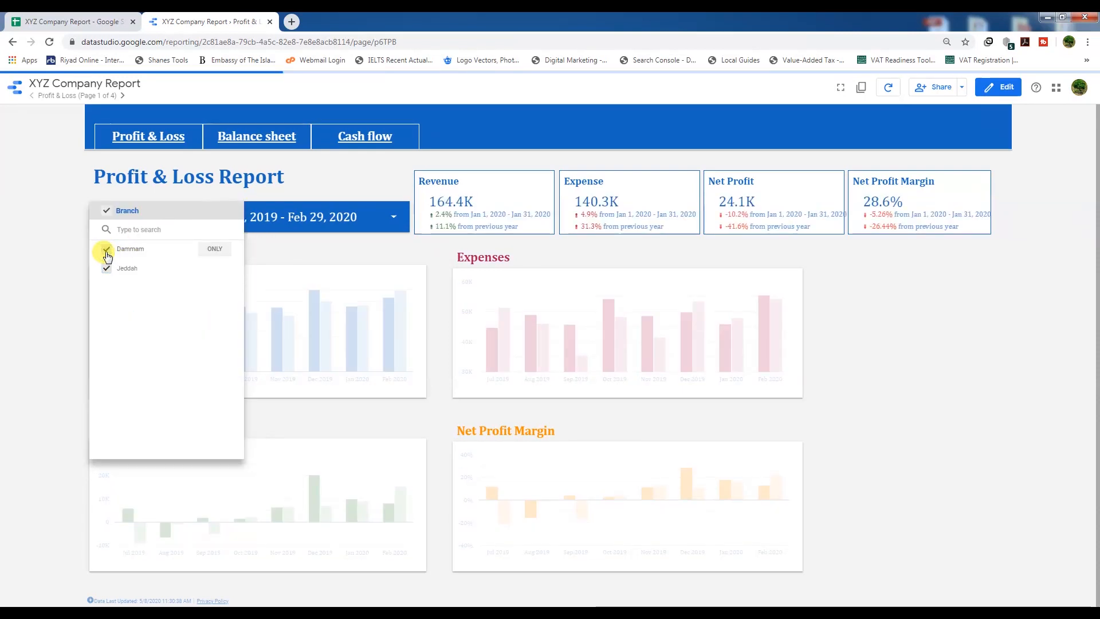
click(319, 245)
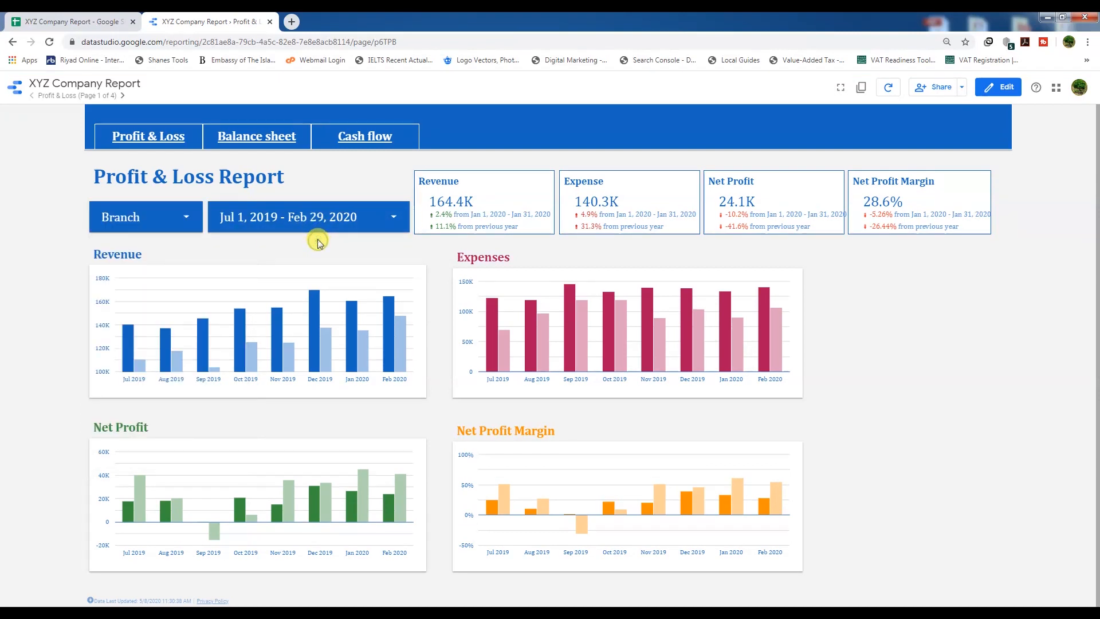
click(395, 219)
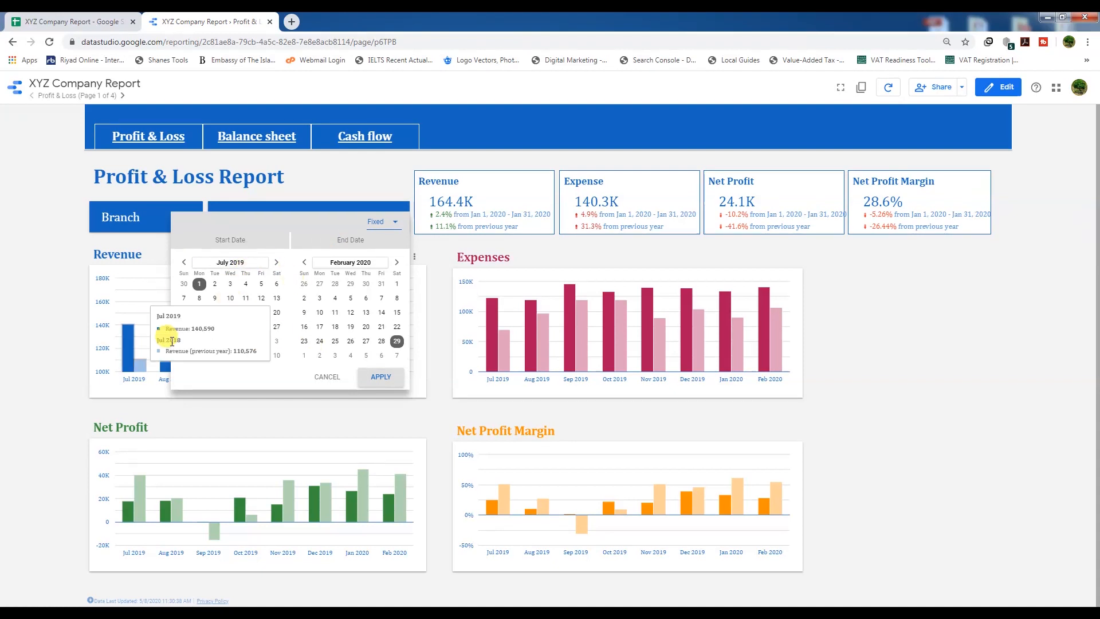
click(439, 255)
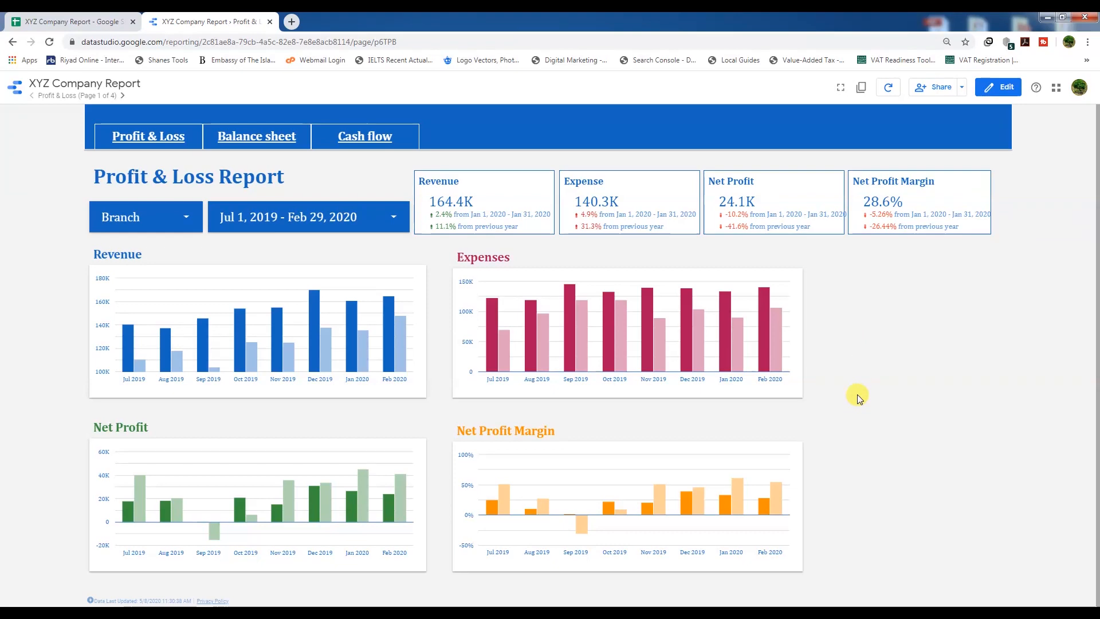
Open the report's sharing access settings and copy the report link
click(928, 87)
click(501, 331)
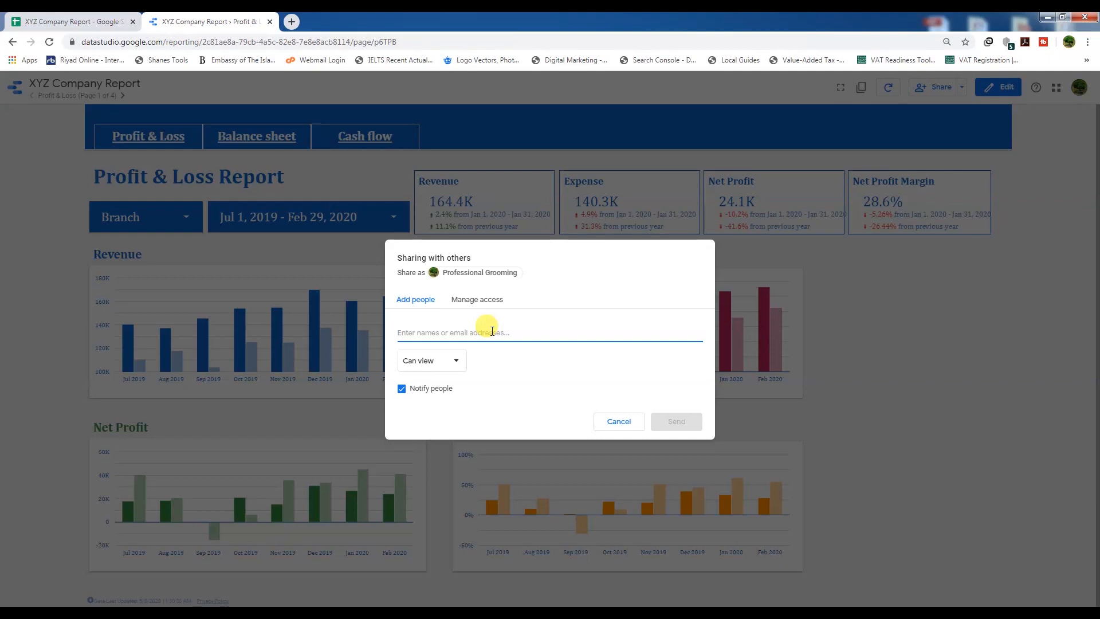
click(477, 299)
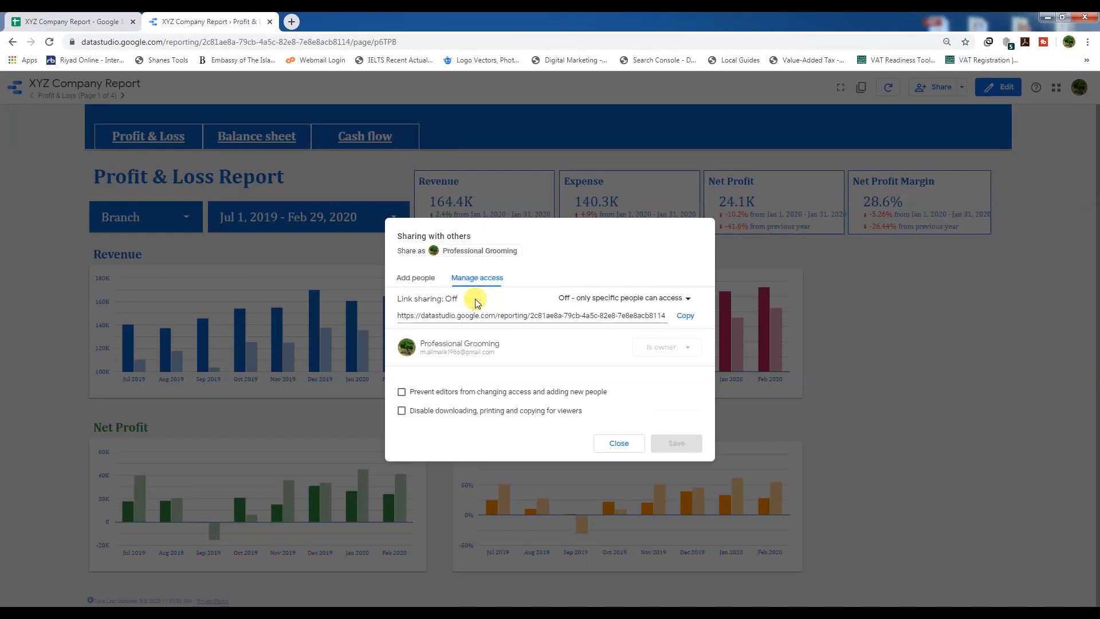
click(687, 317)
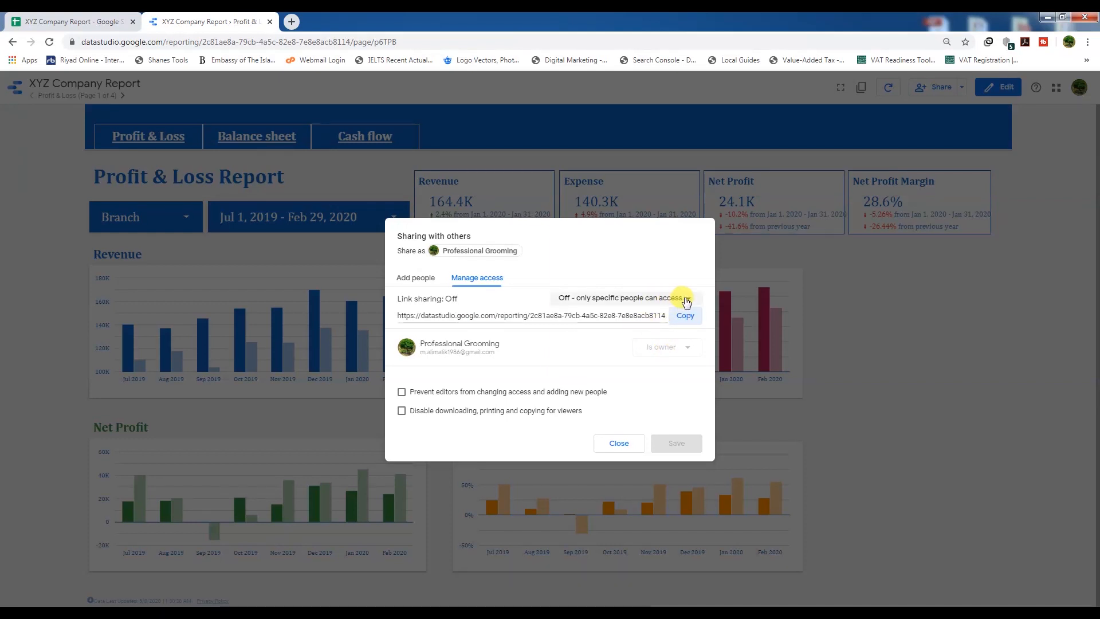
Set link sharing to "Anyone with the link can view", save the change and close the sharing dialog
click(685, 298)
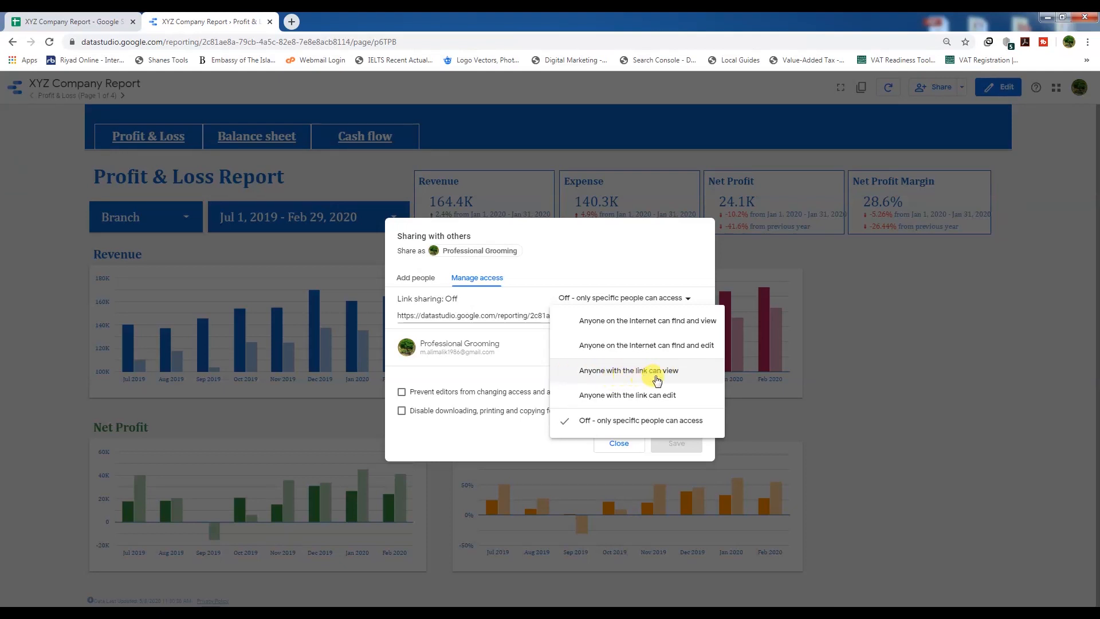
click(593, 373)
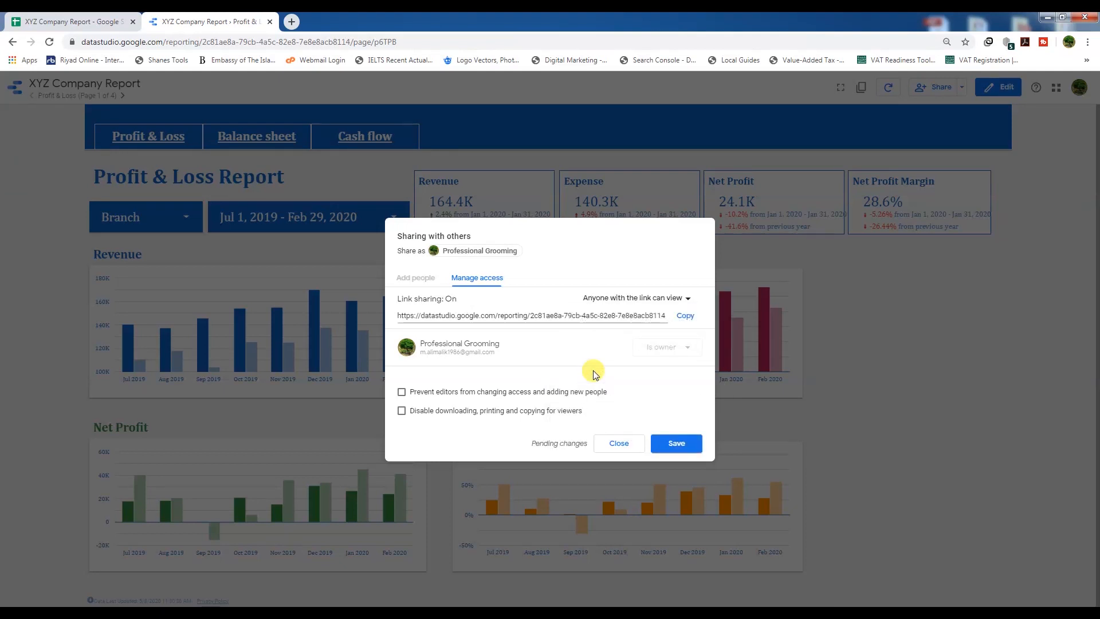
click(669, 447)
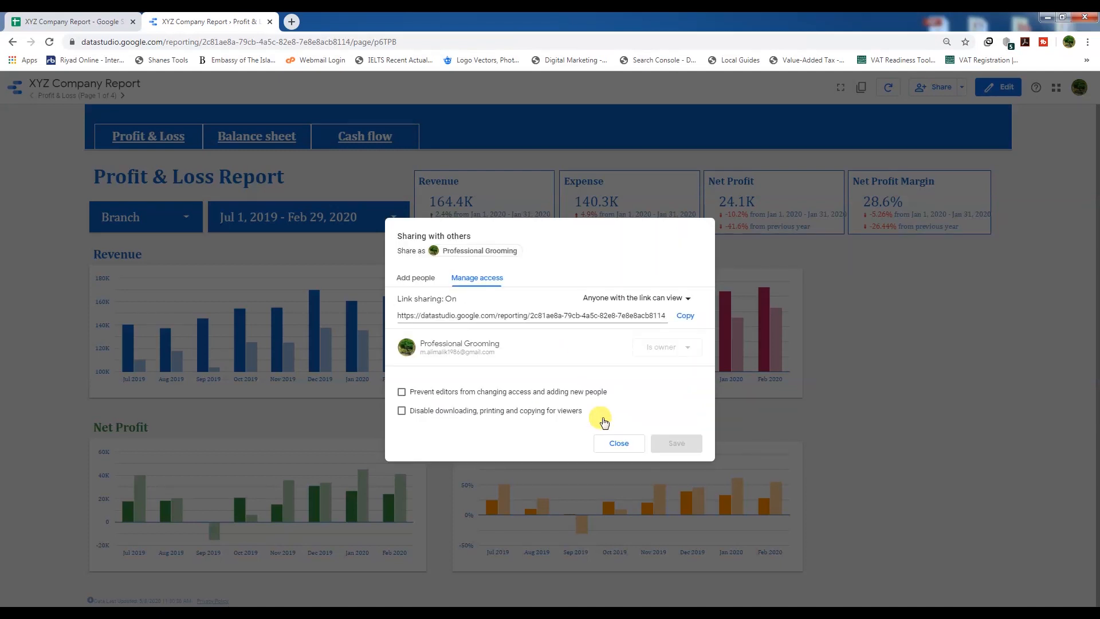
click(616, 445)
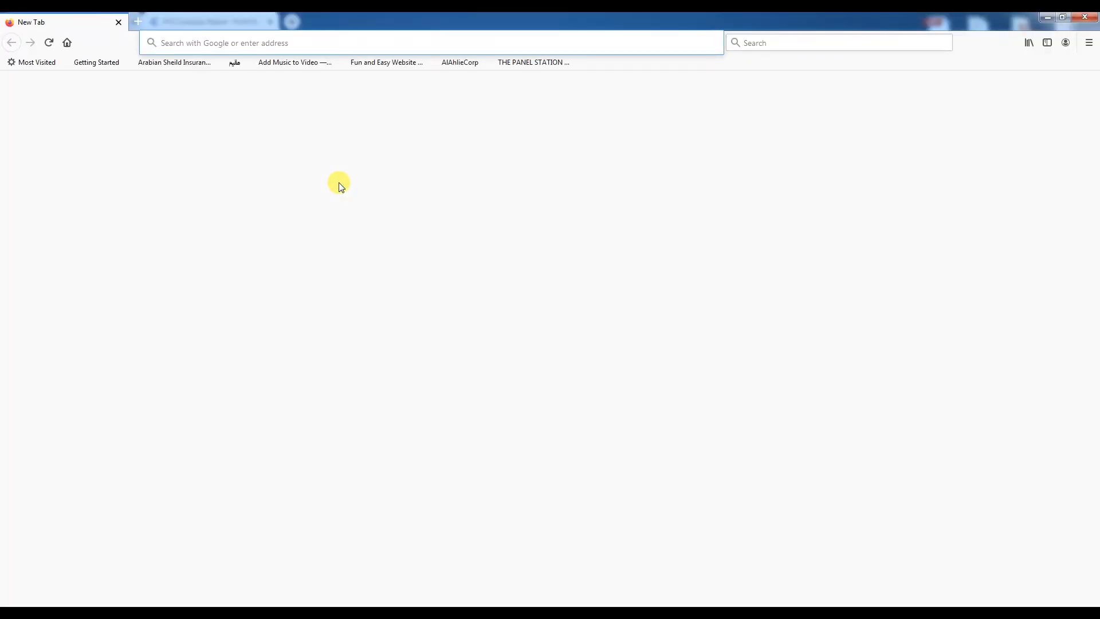
Switch to Firefox and open the copied report link to check the shared Profit & Loss page
key(ctrl+v)
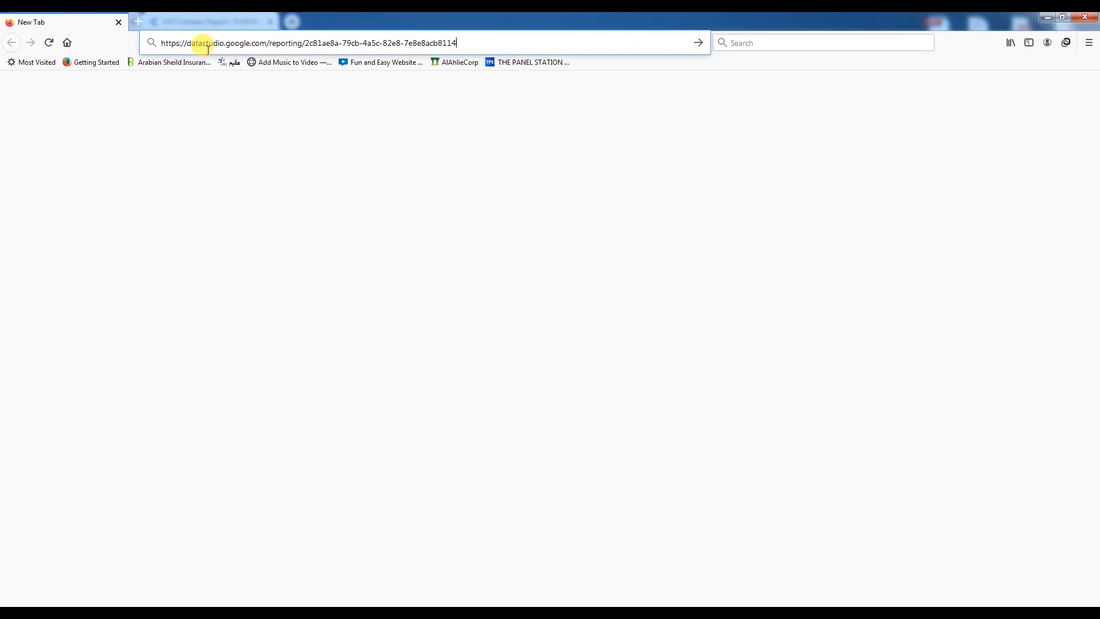
key(Return)
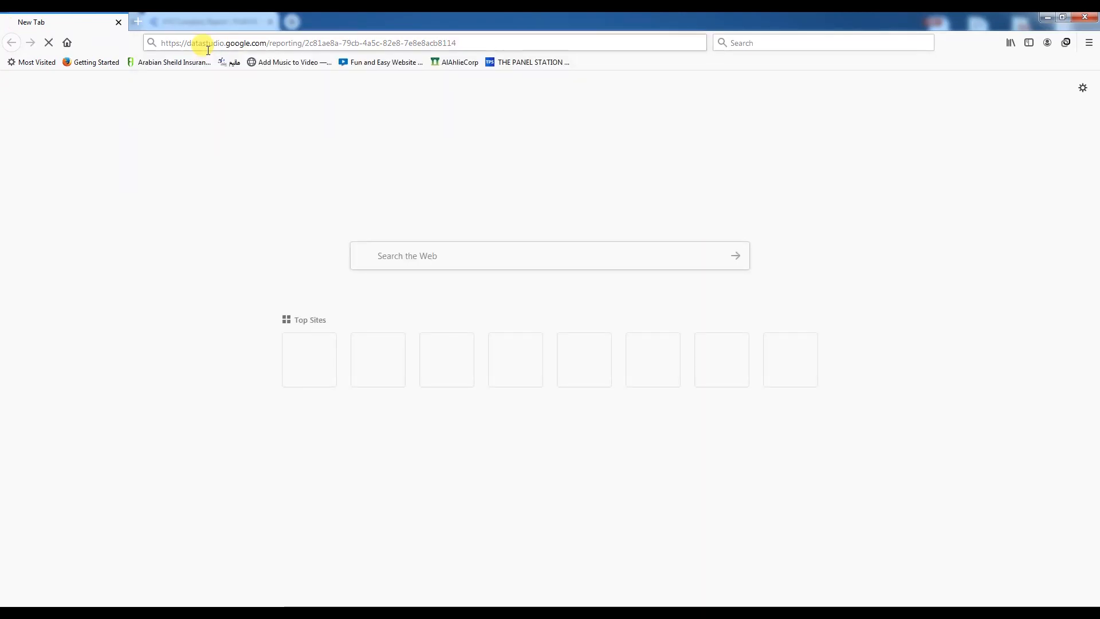
click(623, 337)
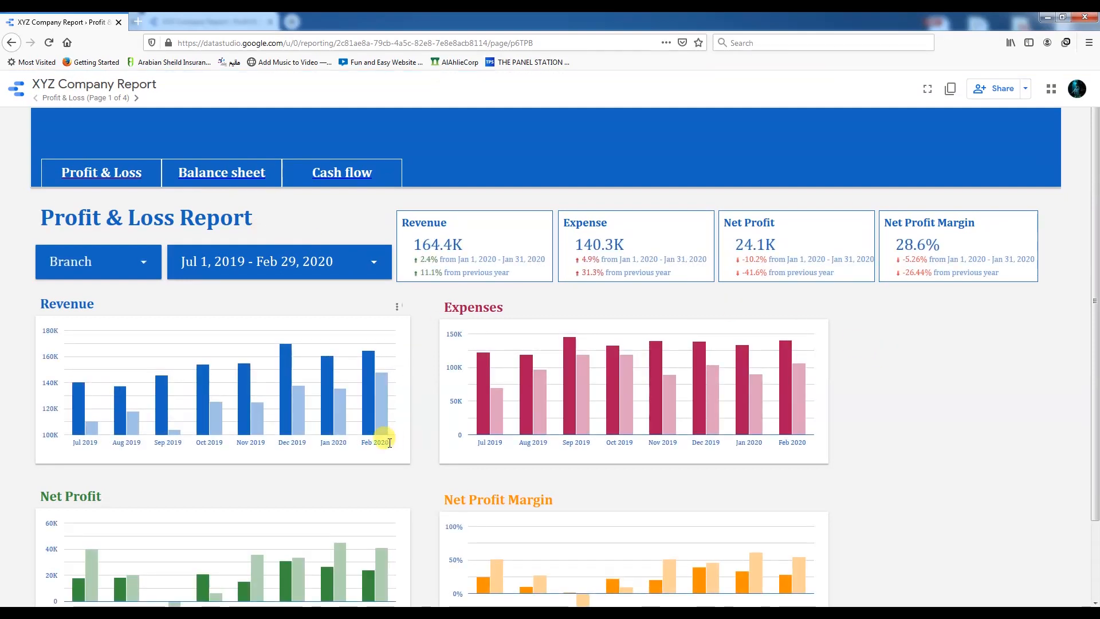
scroll(392, 447, down, 2)
key(ctrl+minus)
key(ctrl+minus)
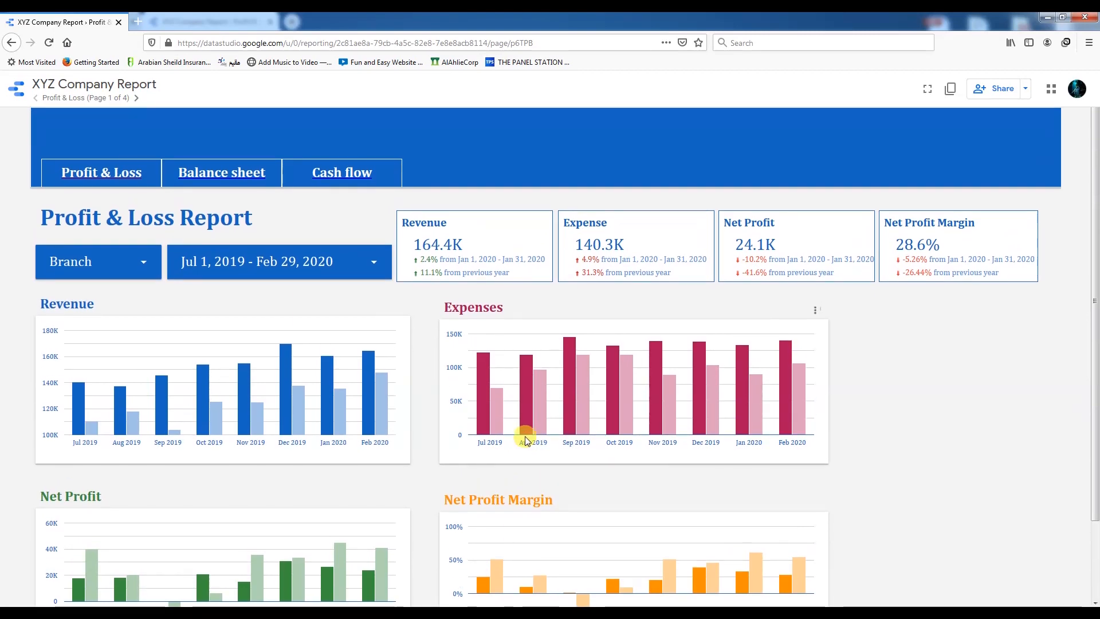